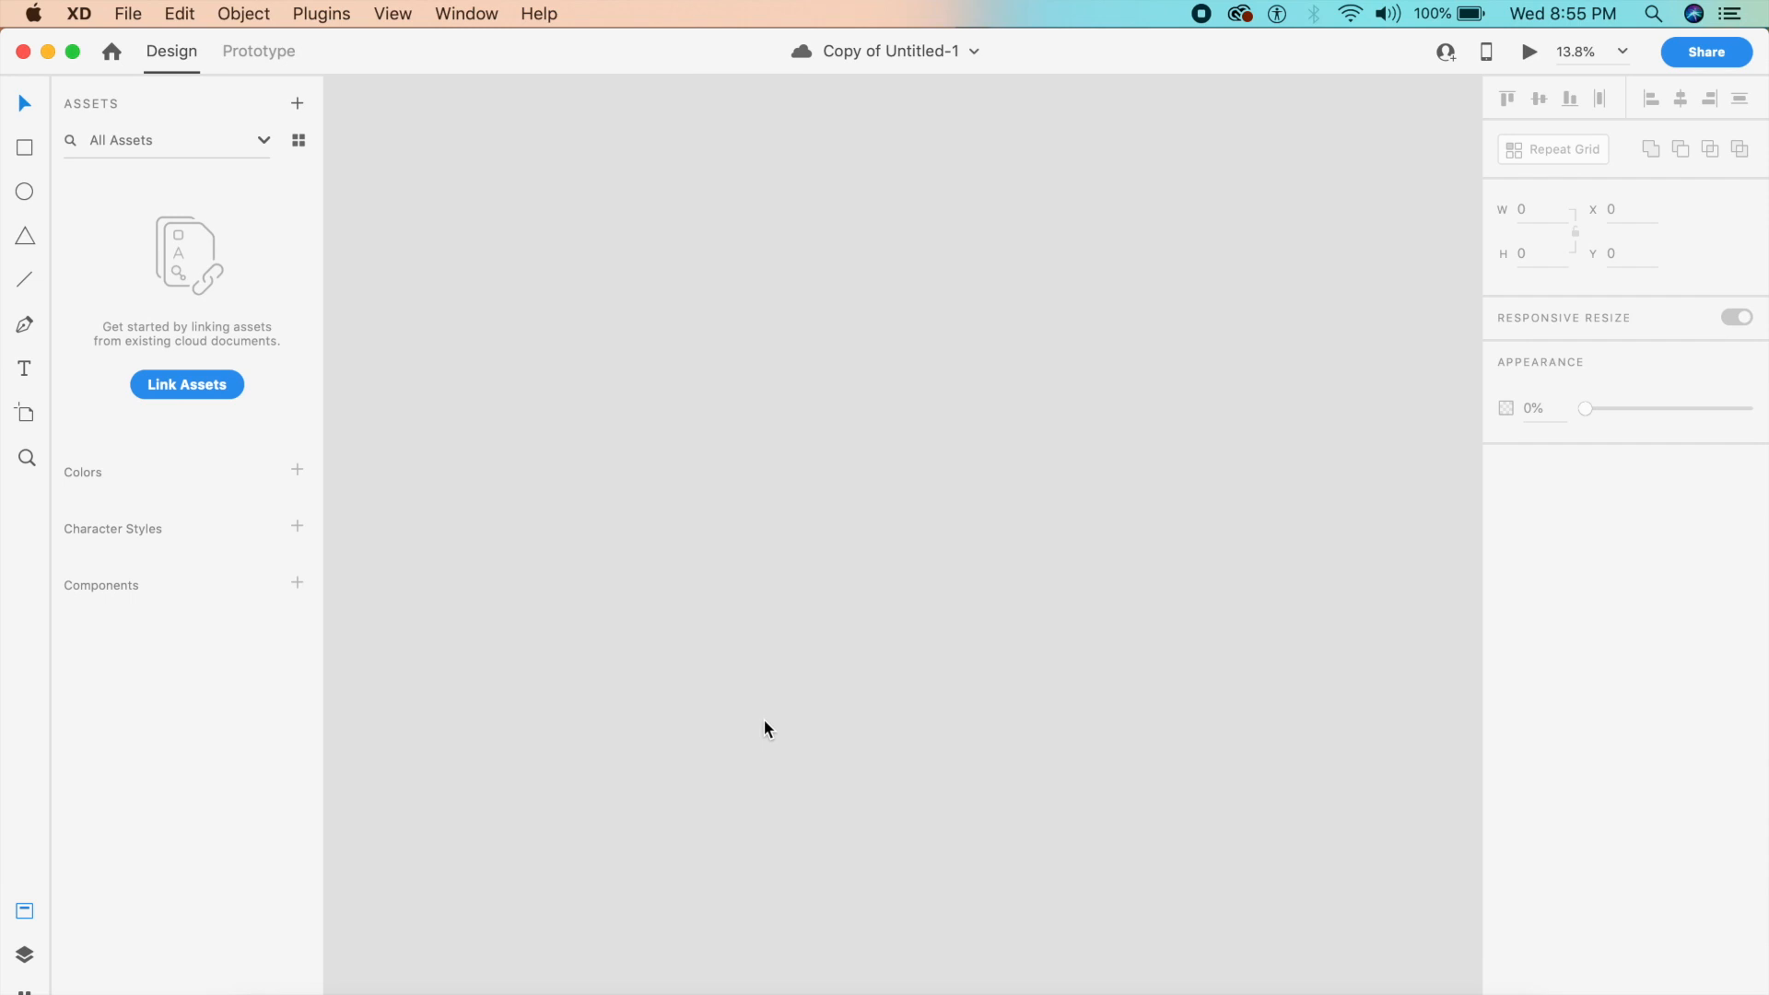
# Add a new artboard using the Web 1920 preset.
pyautogui.press('a')
pyautogui.scroll(-5, 1536, 729)
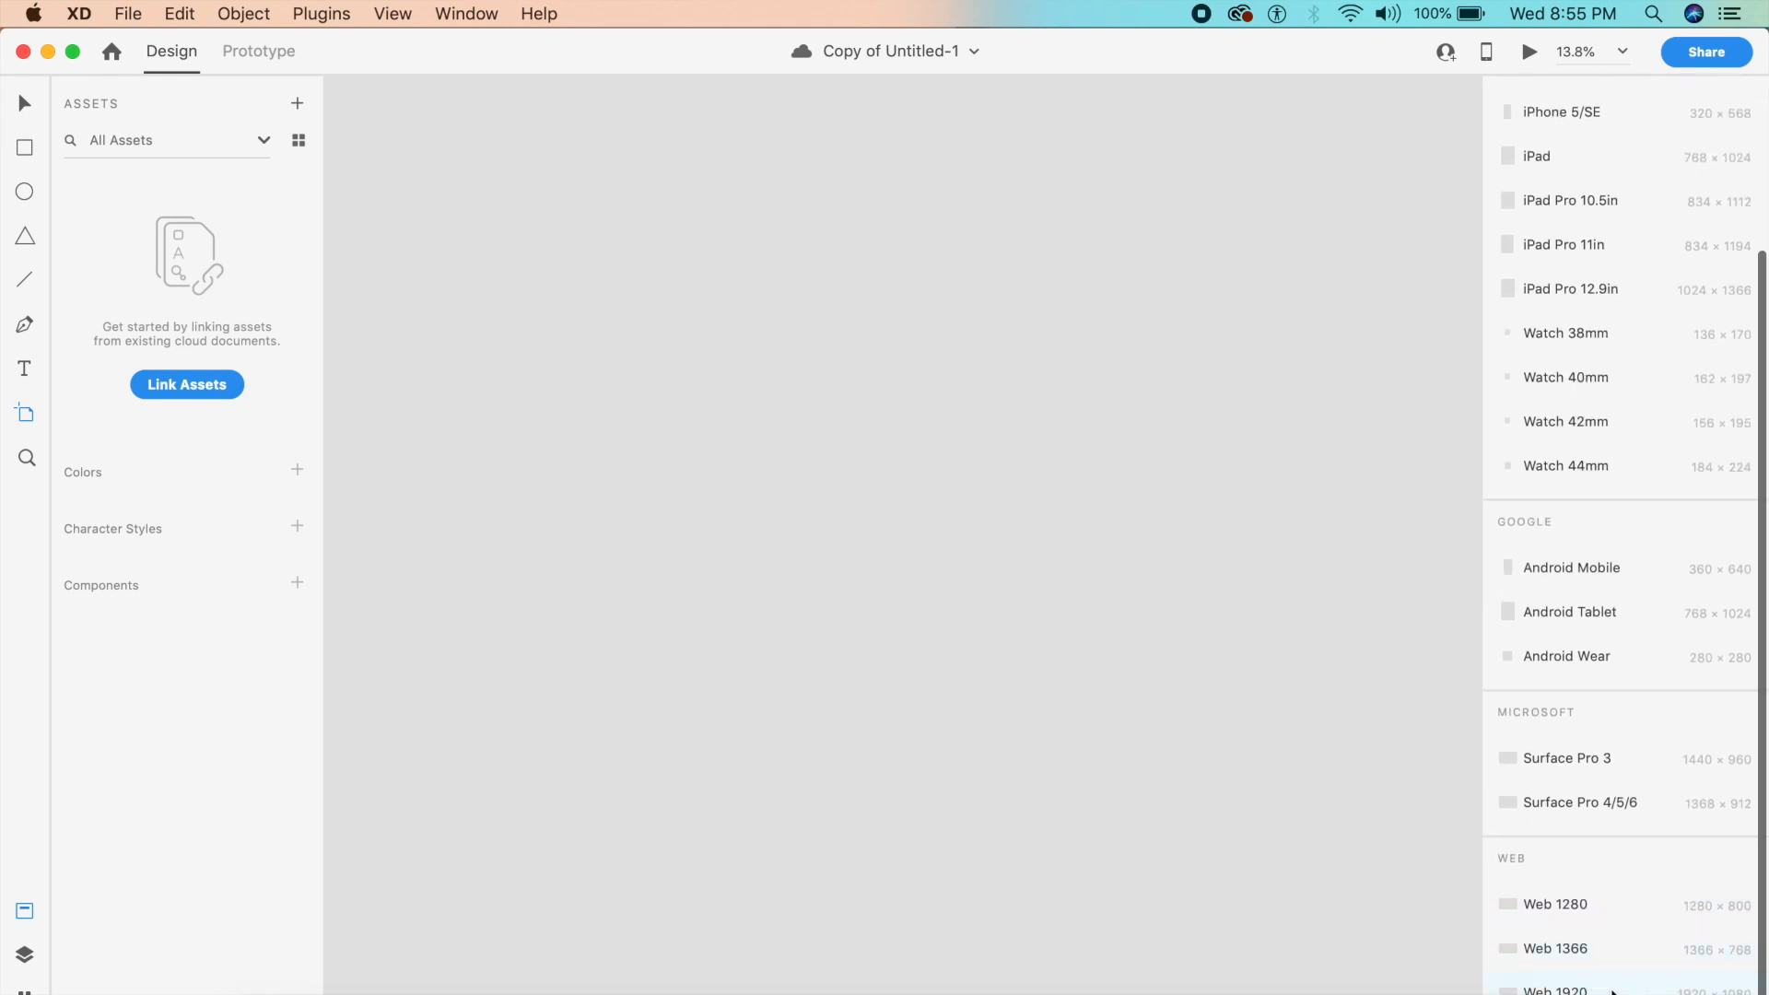
pyautogui.click(1543, 986)
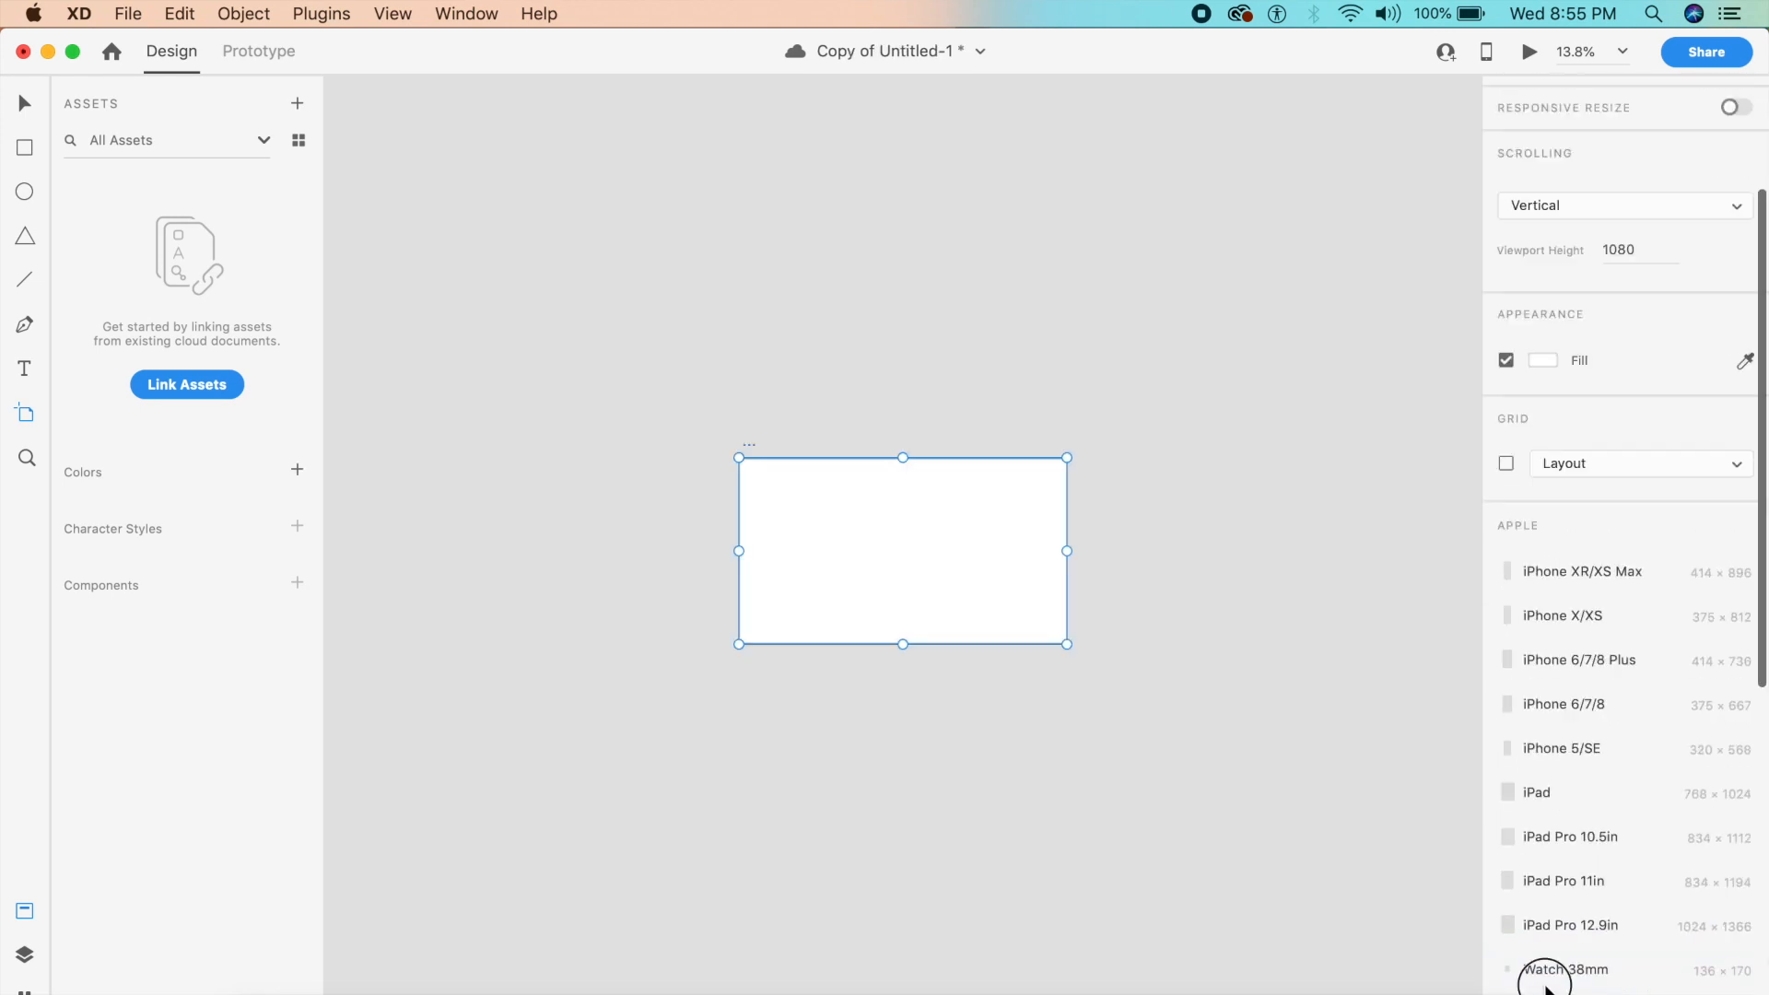
pyautogui.press('Escape')
pyautogui.scroll(5, 1155, 675)
pyautogui.hscroll(-4, 1155, 674)
pyautogui.scroll(2, 1154, 668)
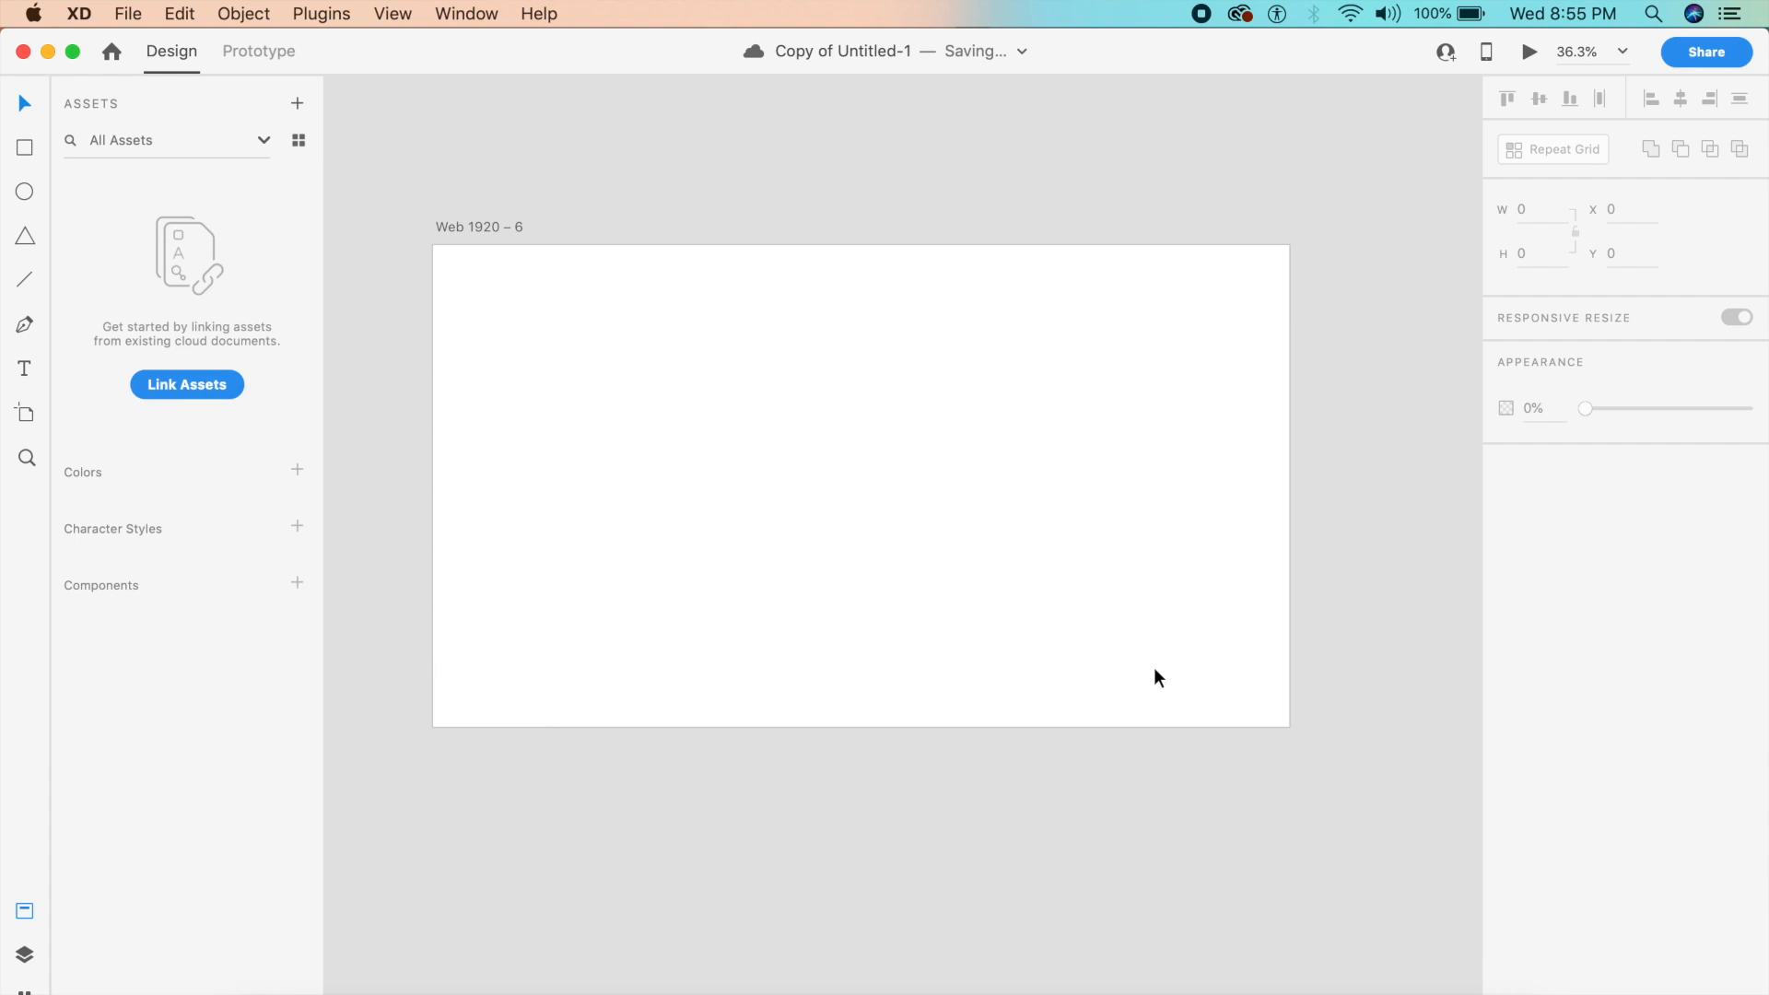
# Fill the Web 1920 artboard with a solid dark navy colour, about #0B0E27.
pyautogui.click(976, 610)
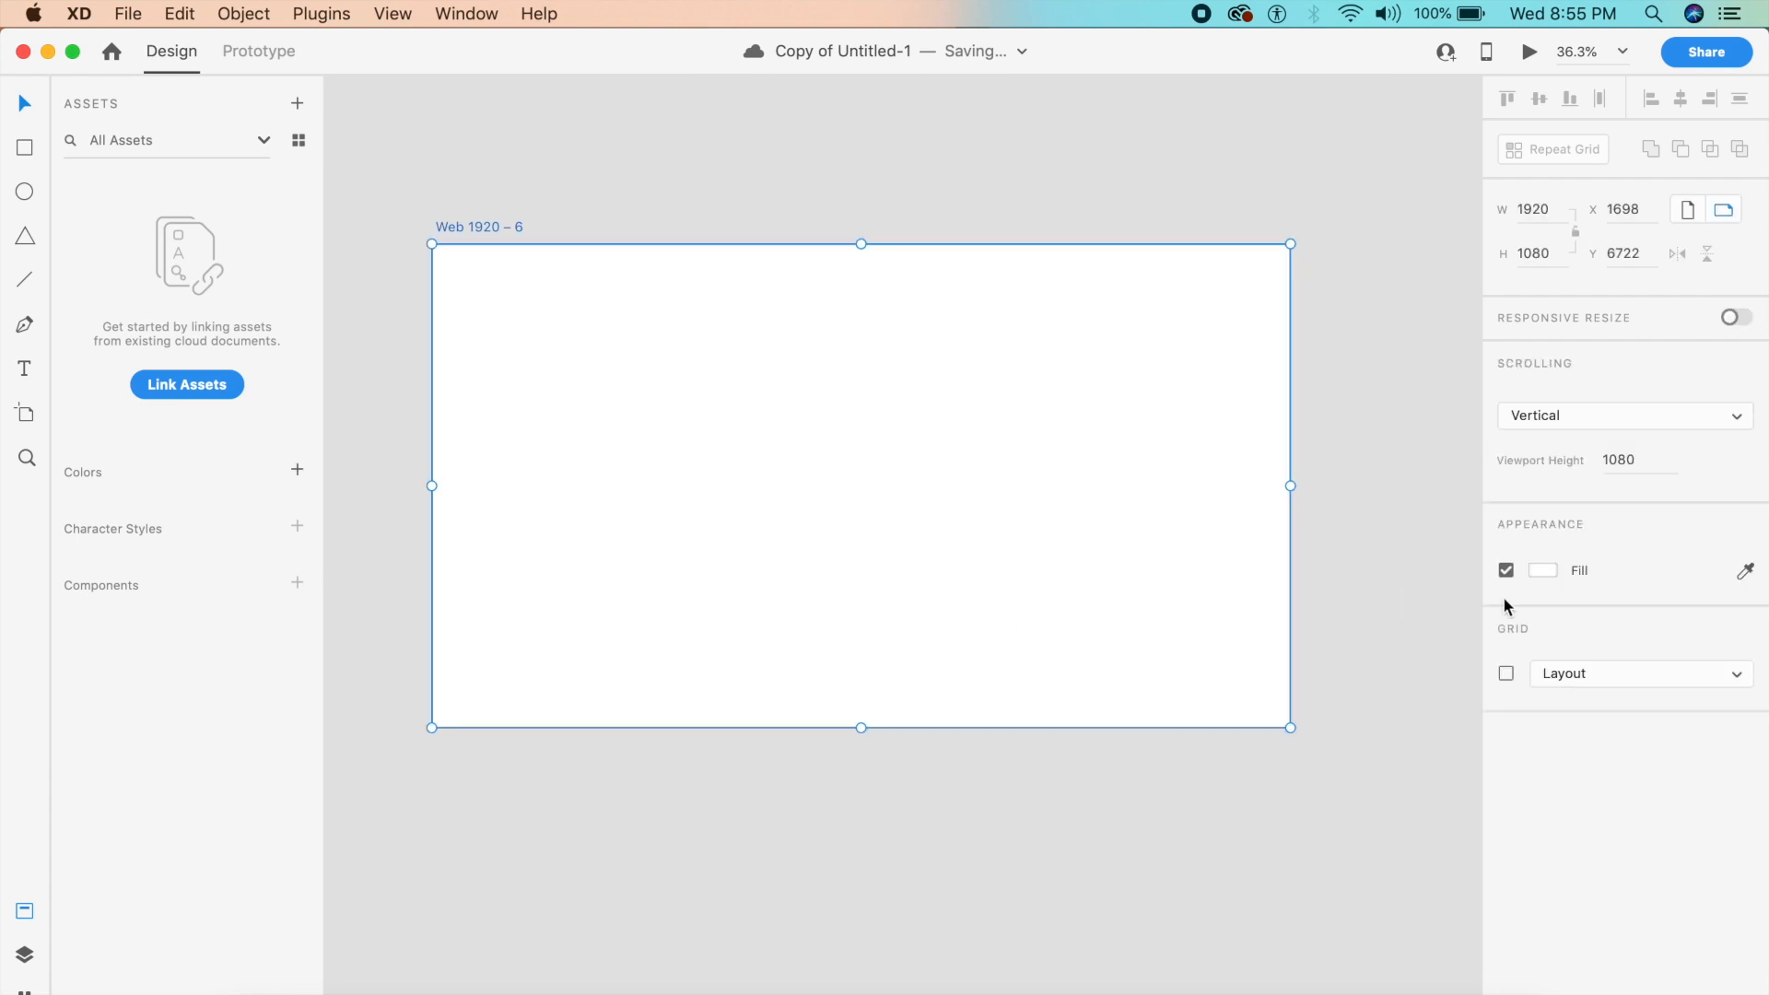
pyautogui.click(1540, 573)
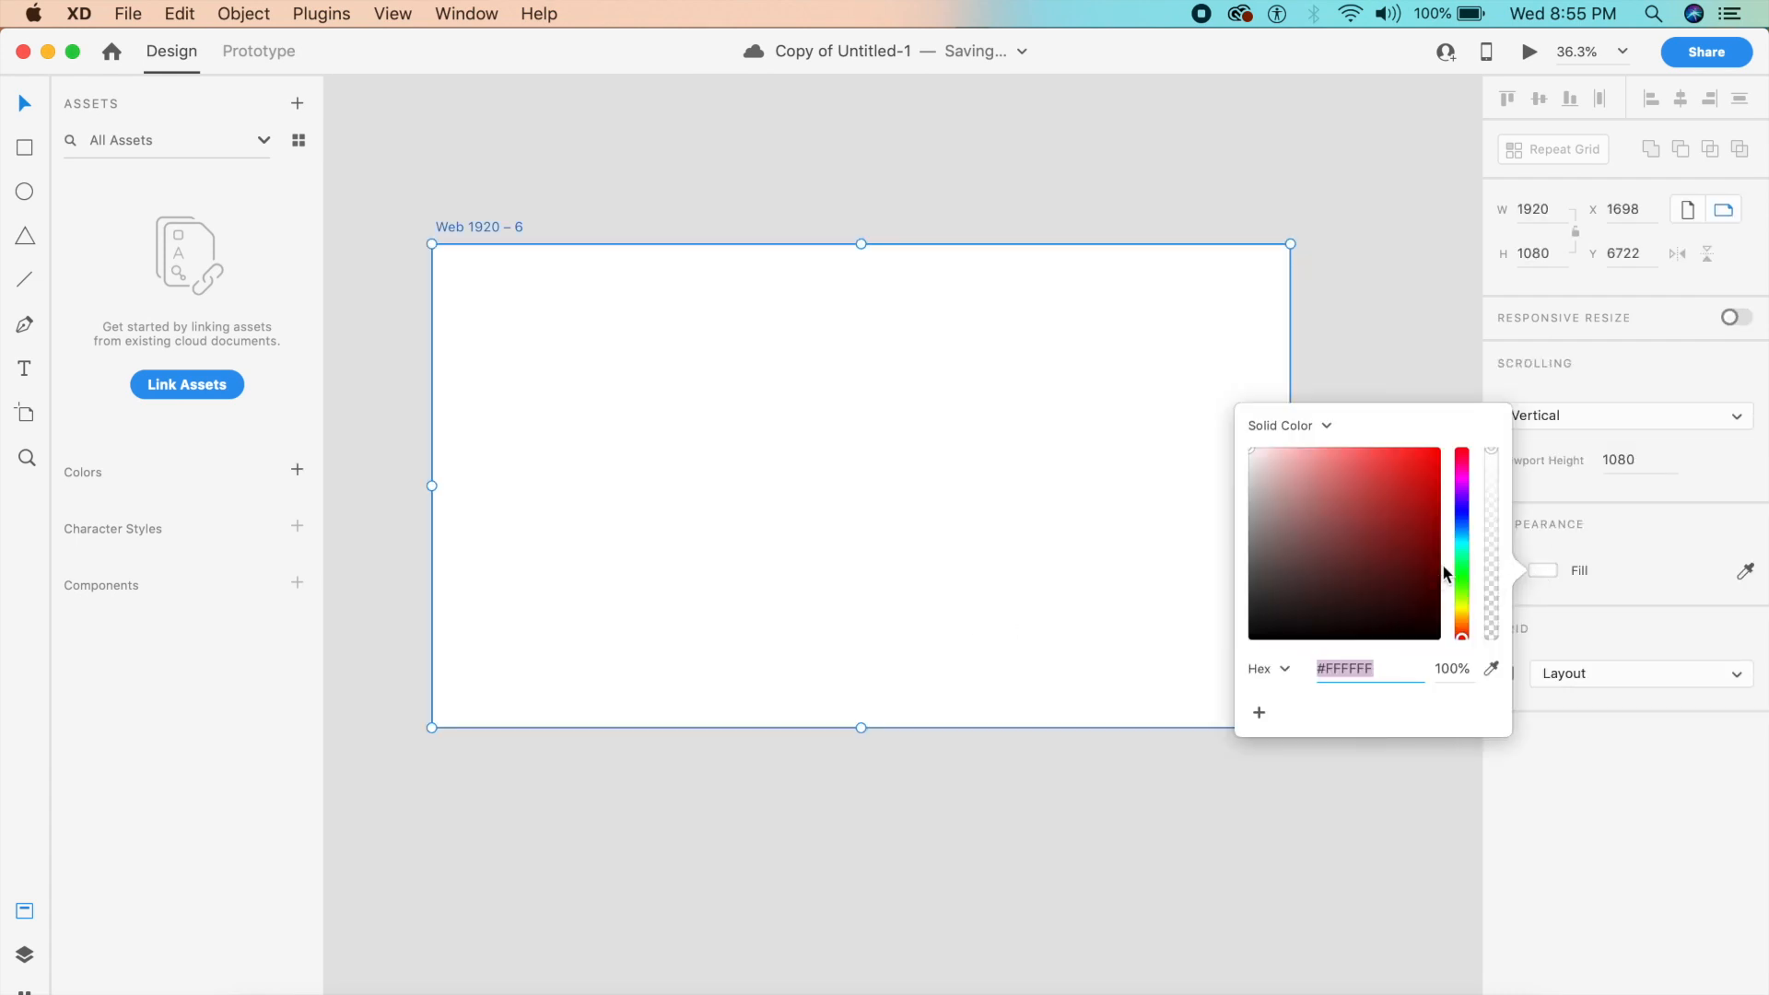
pyautogui.moveTo(1399, 579)
pyautogui.mouseDown()
pyautogui.moveTo(1388, 612)
pyautogui.moveTo(1460, 586)
pyautogui.moveTo(1457, 521)
pyautogui.mouseUp()
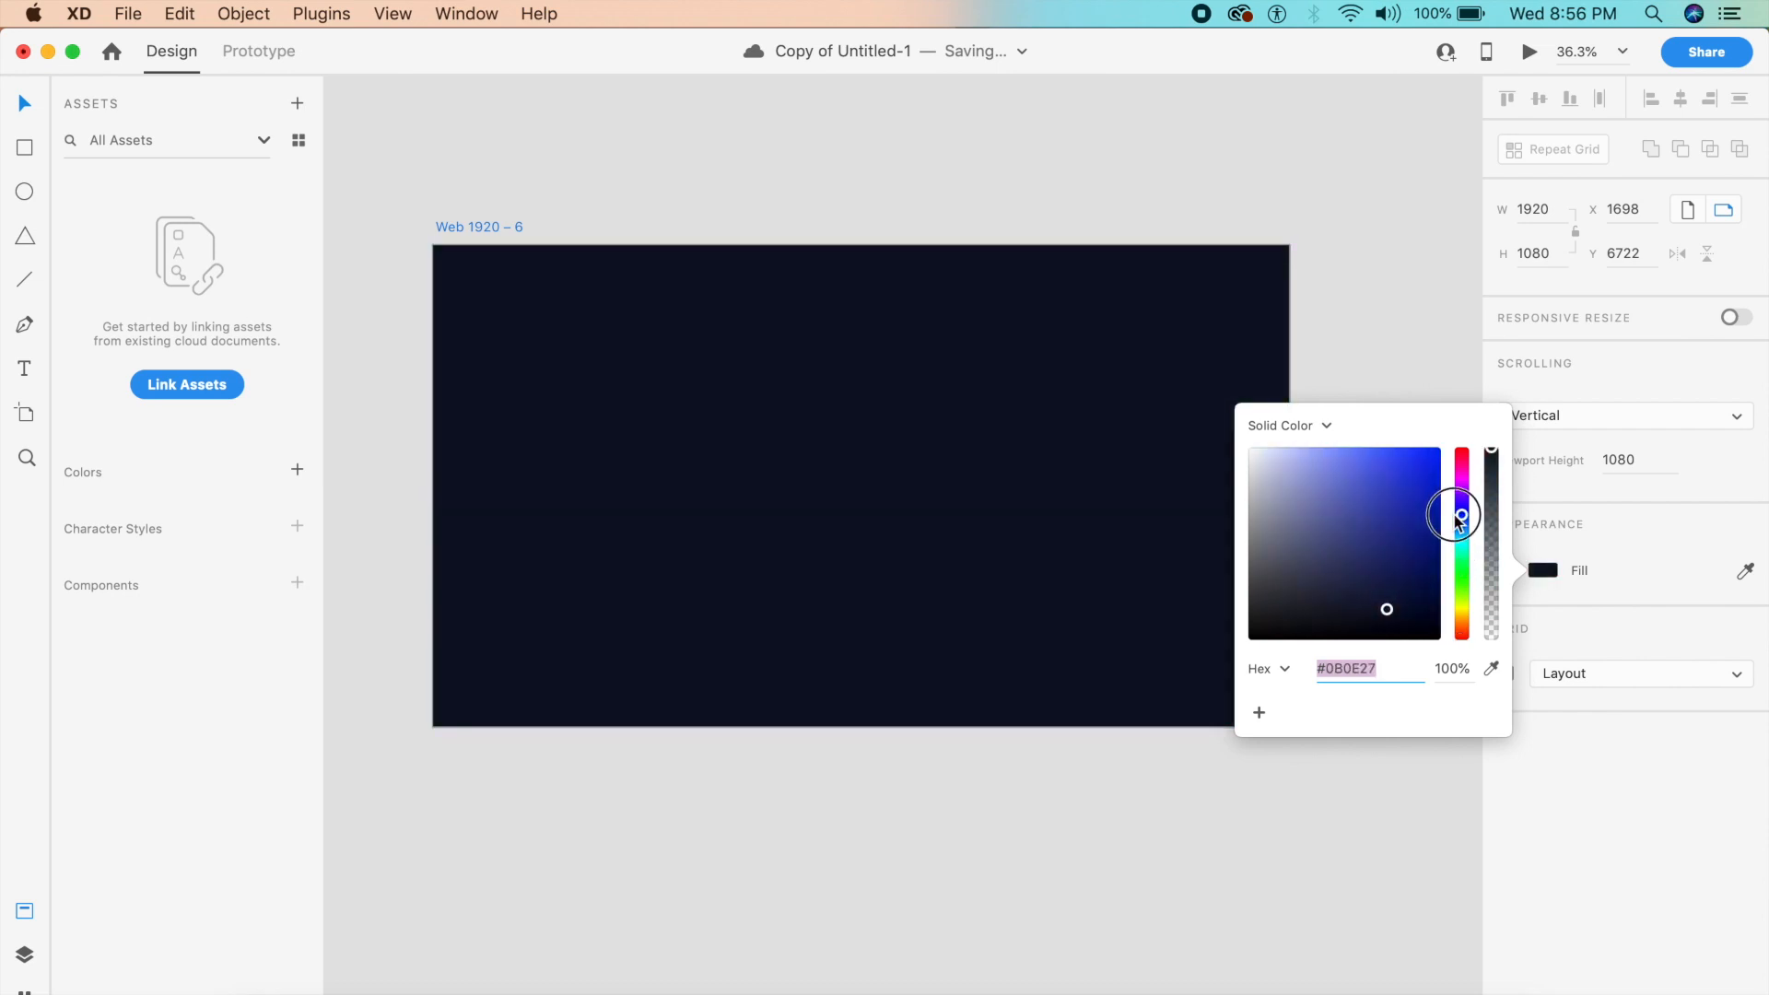
pyautogui.click(1387, 309)
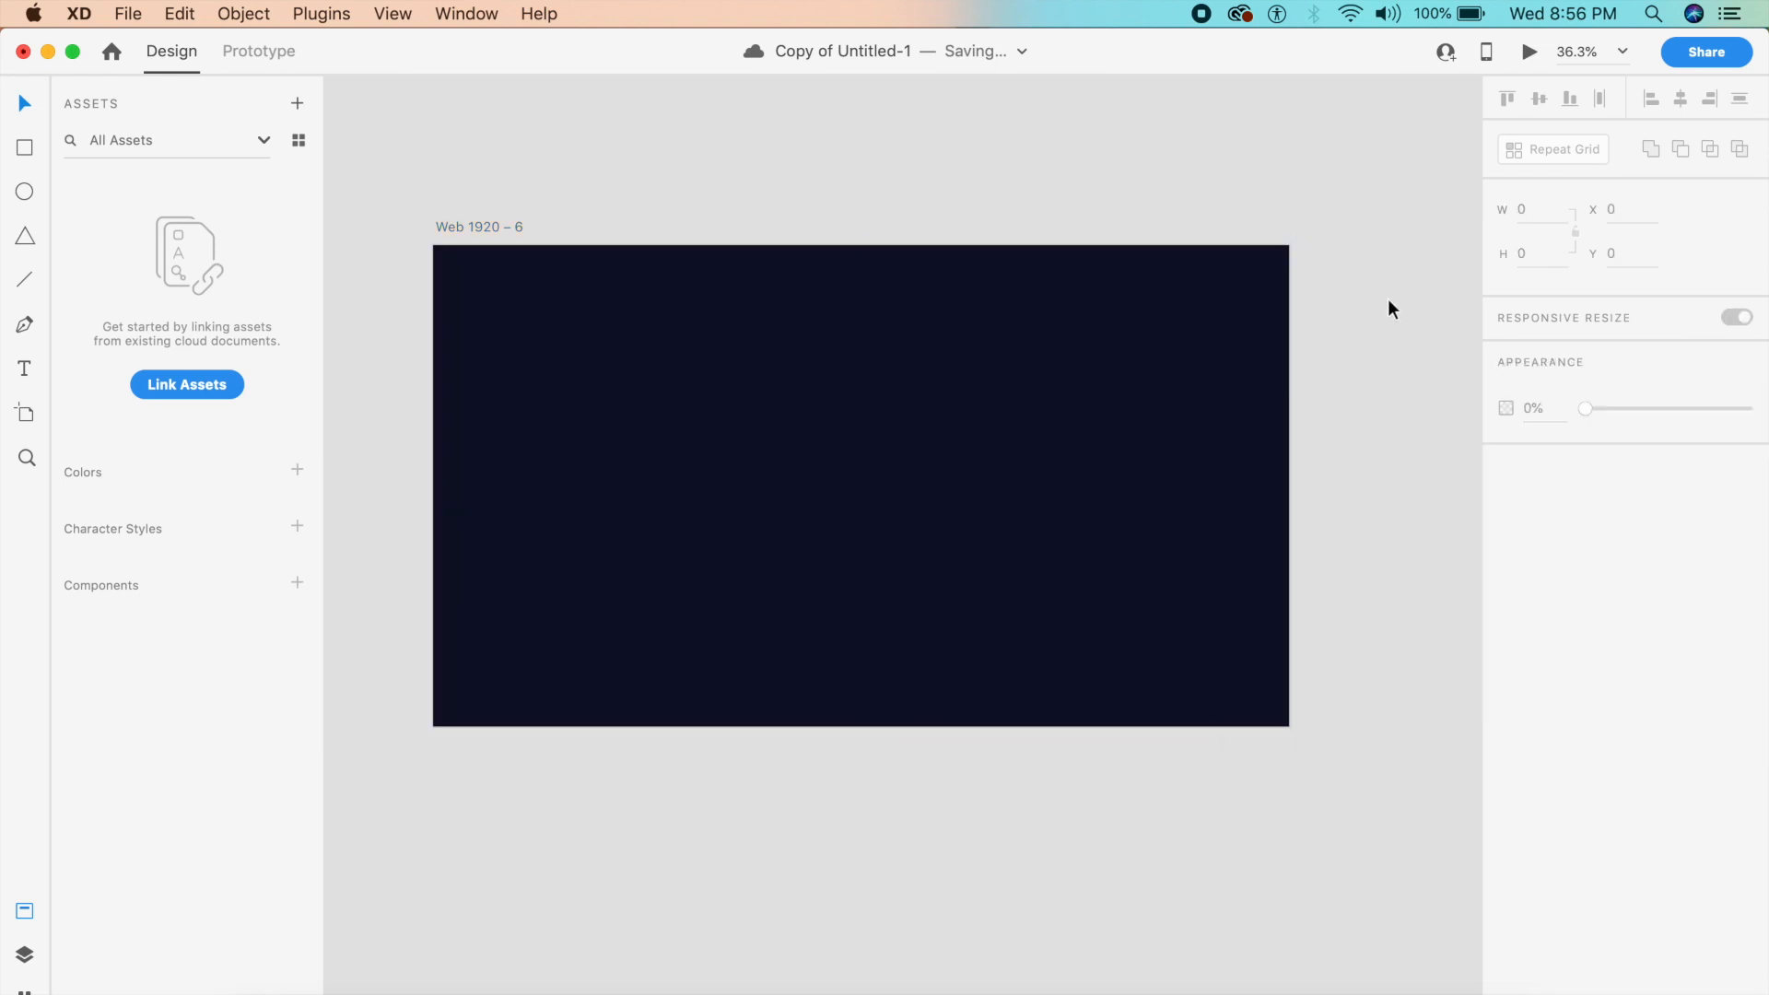
# Draw a small circle about 36 px wide in the upper-left area of the artboard.
pyautogui.scroll(2, 1389, 287)
pyautogui.hscroll(-4, 1389, 288)
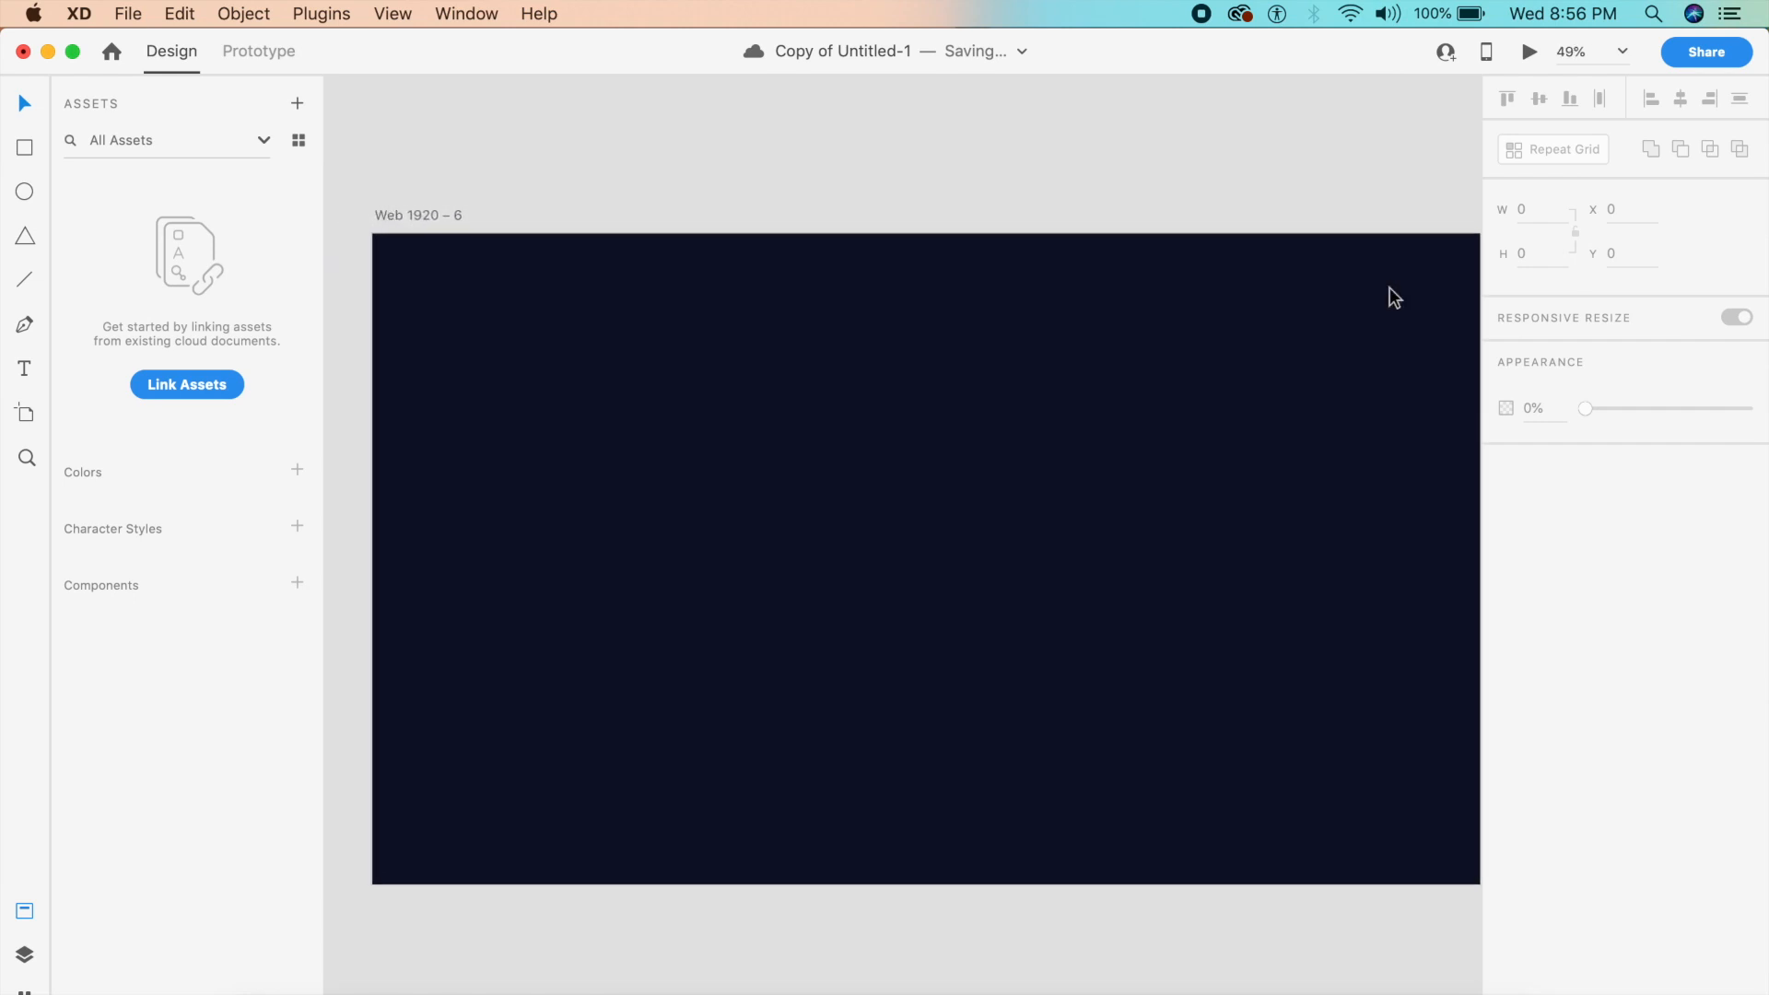
pyautogui.scroll(-3, 1389, 289)
pyautogui.scroll(-1, 1389, 289)
pyautogui.hscroll(3, 1389, 290)
pyautogui.scroll(1, 1389, 289)
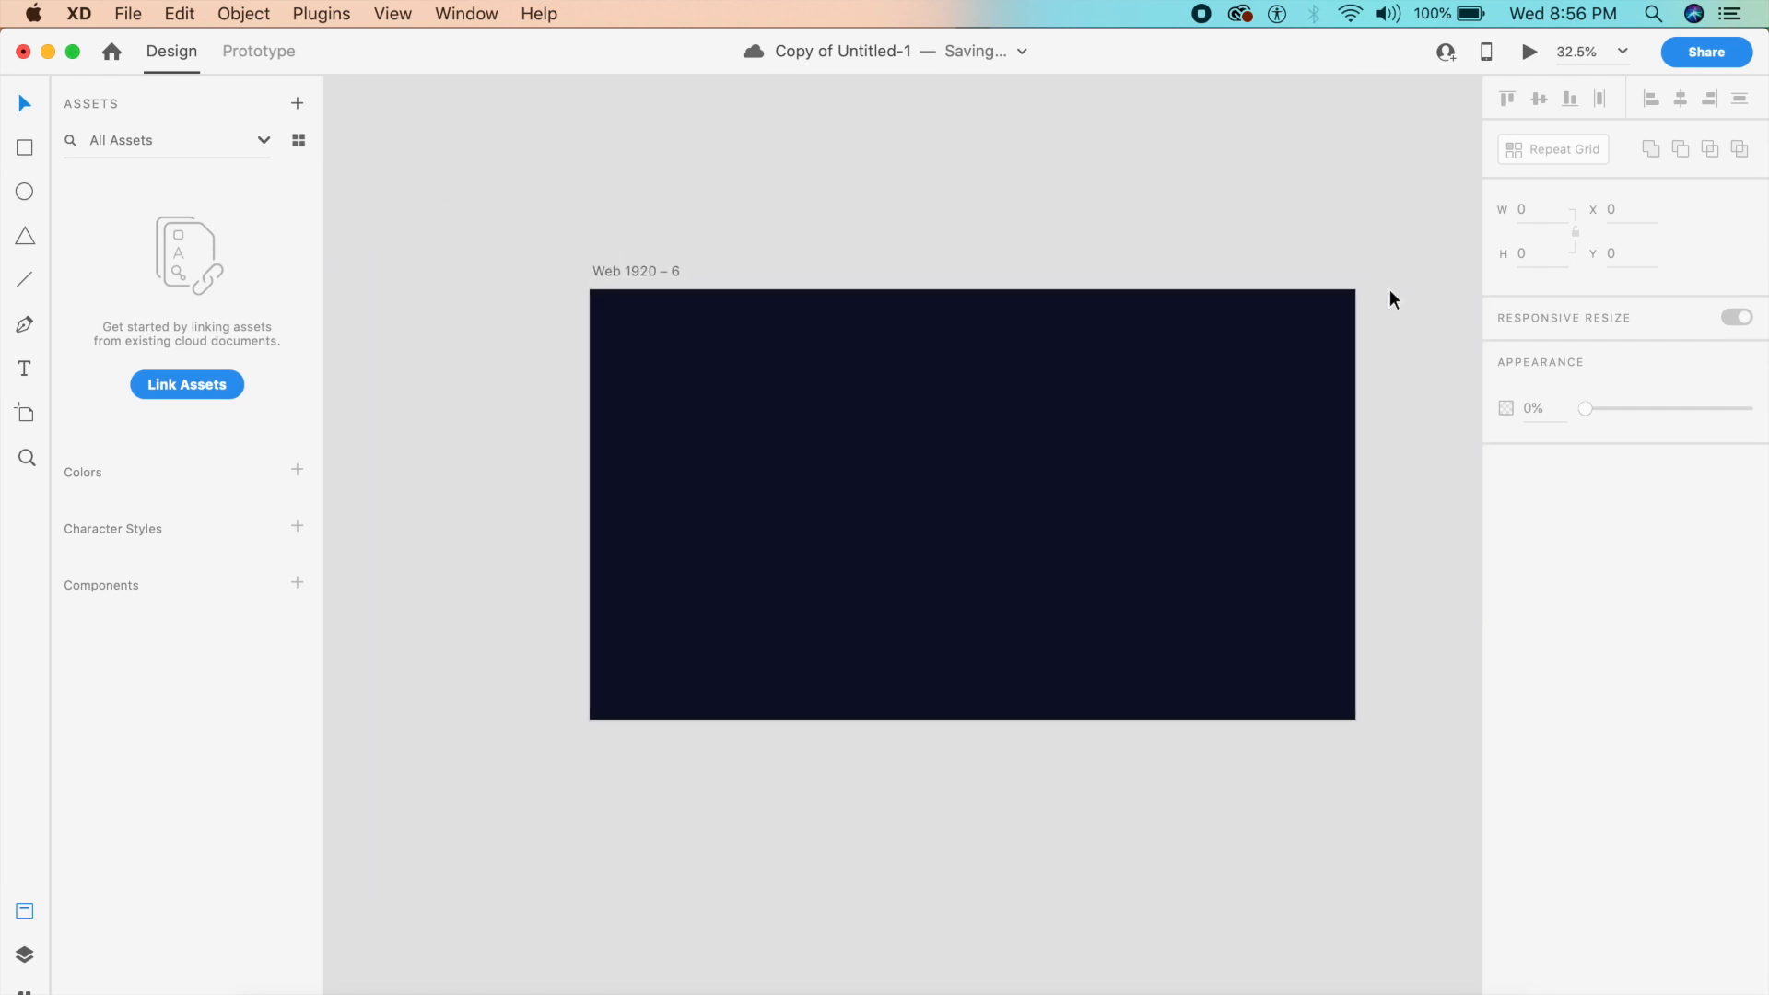
pyautogui.press('e')
pyautogui.moveTo(743, 367); pyautogui.dragTo(753, 377)
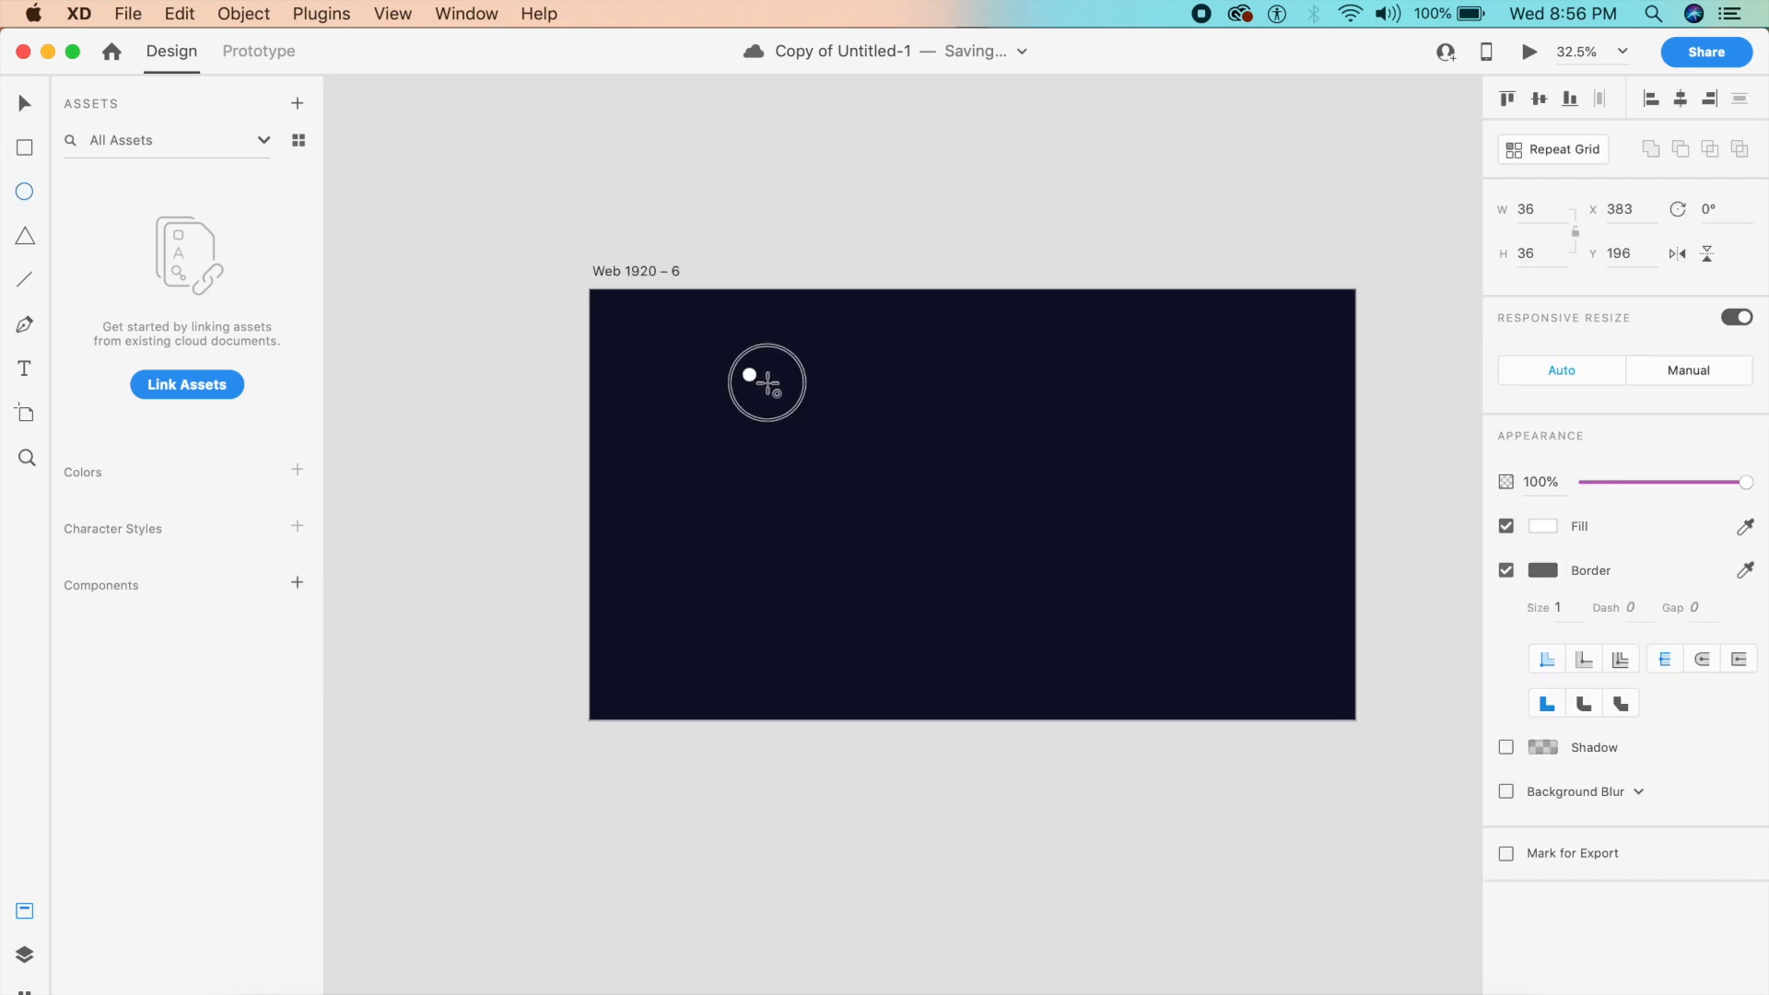
pyautogui.press('Escape')
pyautogui.scroll(2, 770, 387)
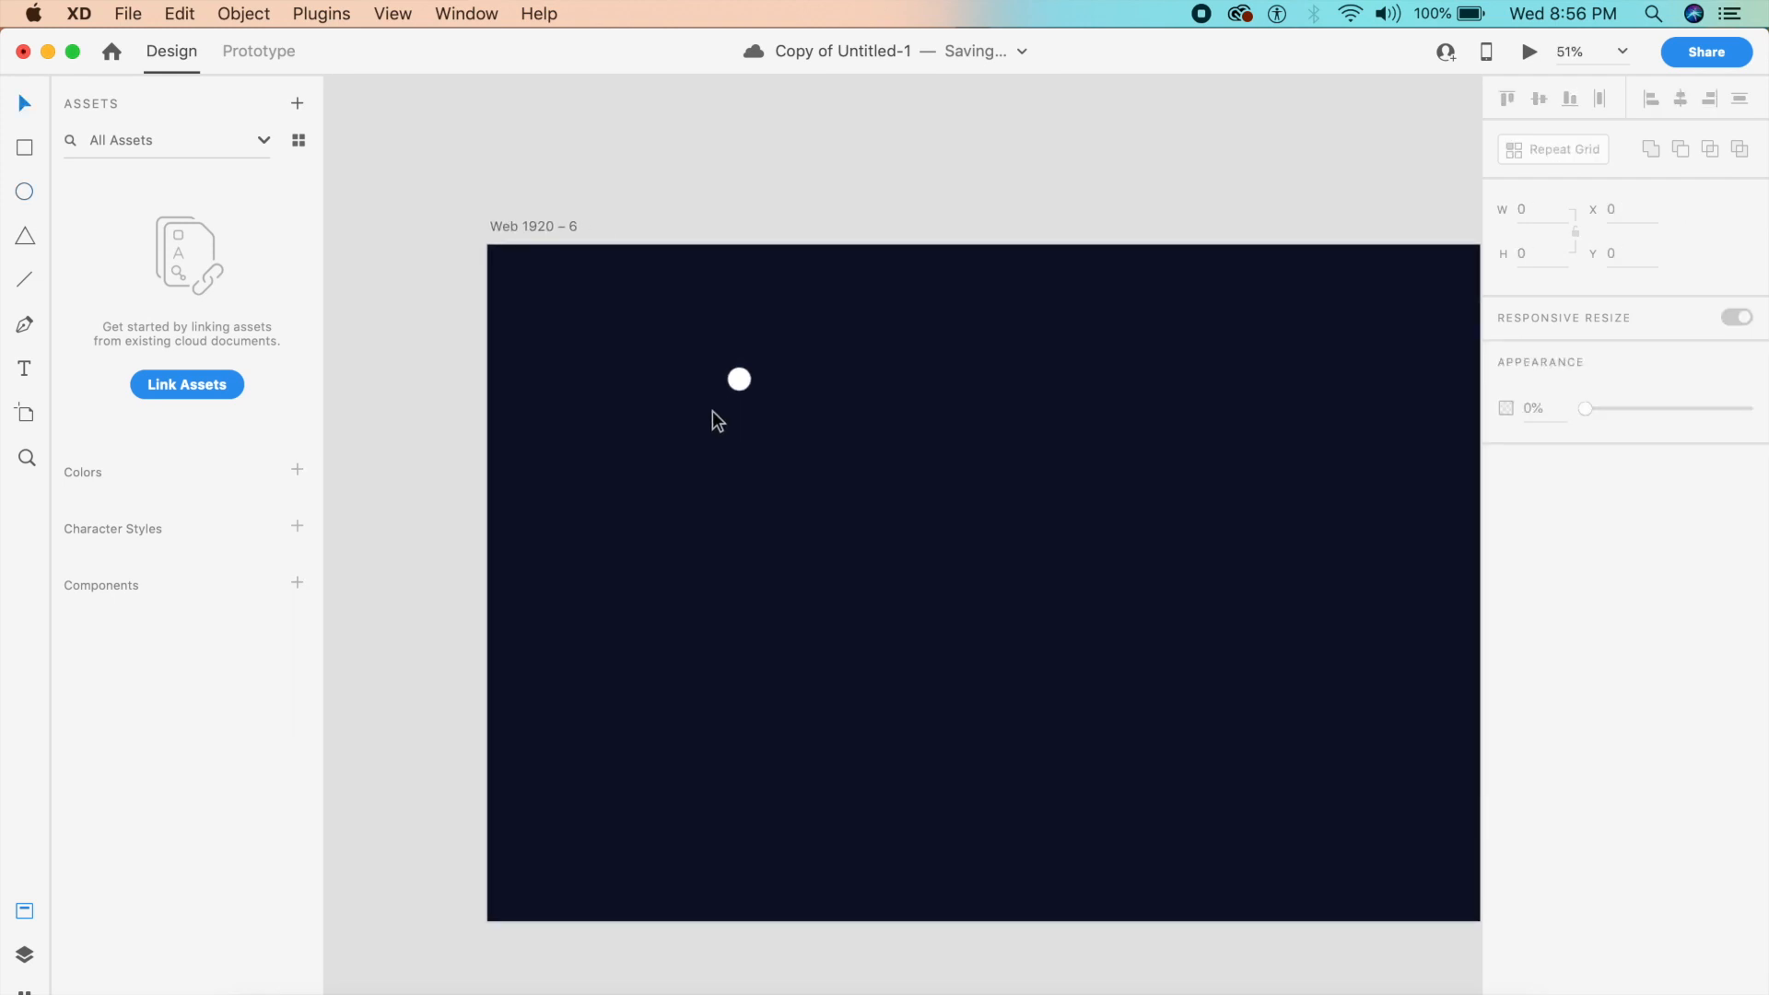
# Resize the white circle to 26 × 26 px and remove its border.
pyautogui.click(743, 381)
pyautogui.click(750, 383)
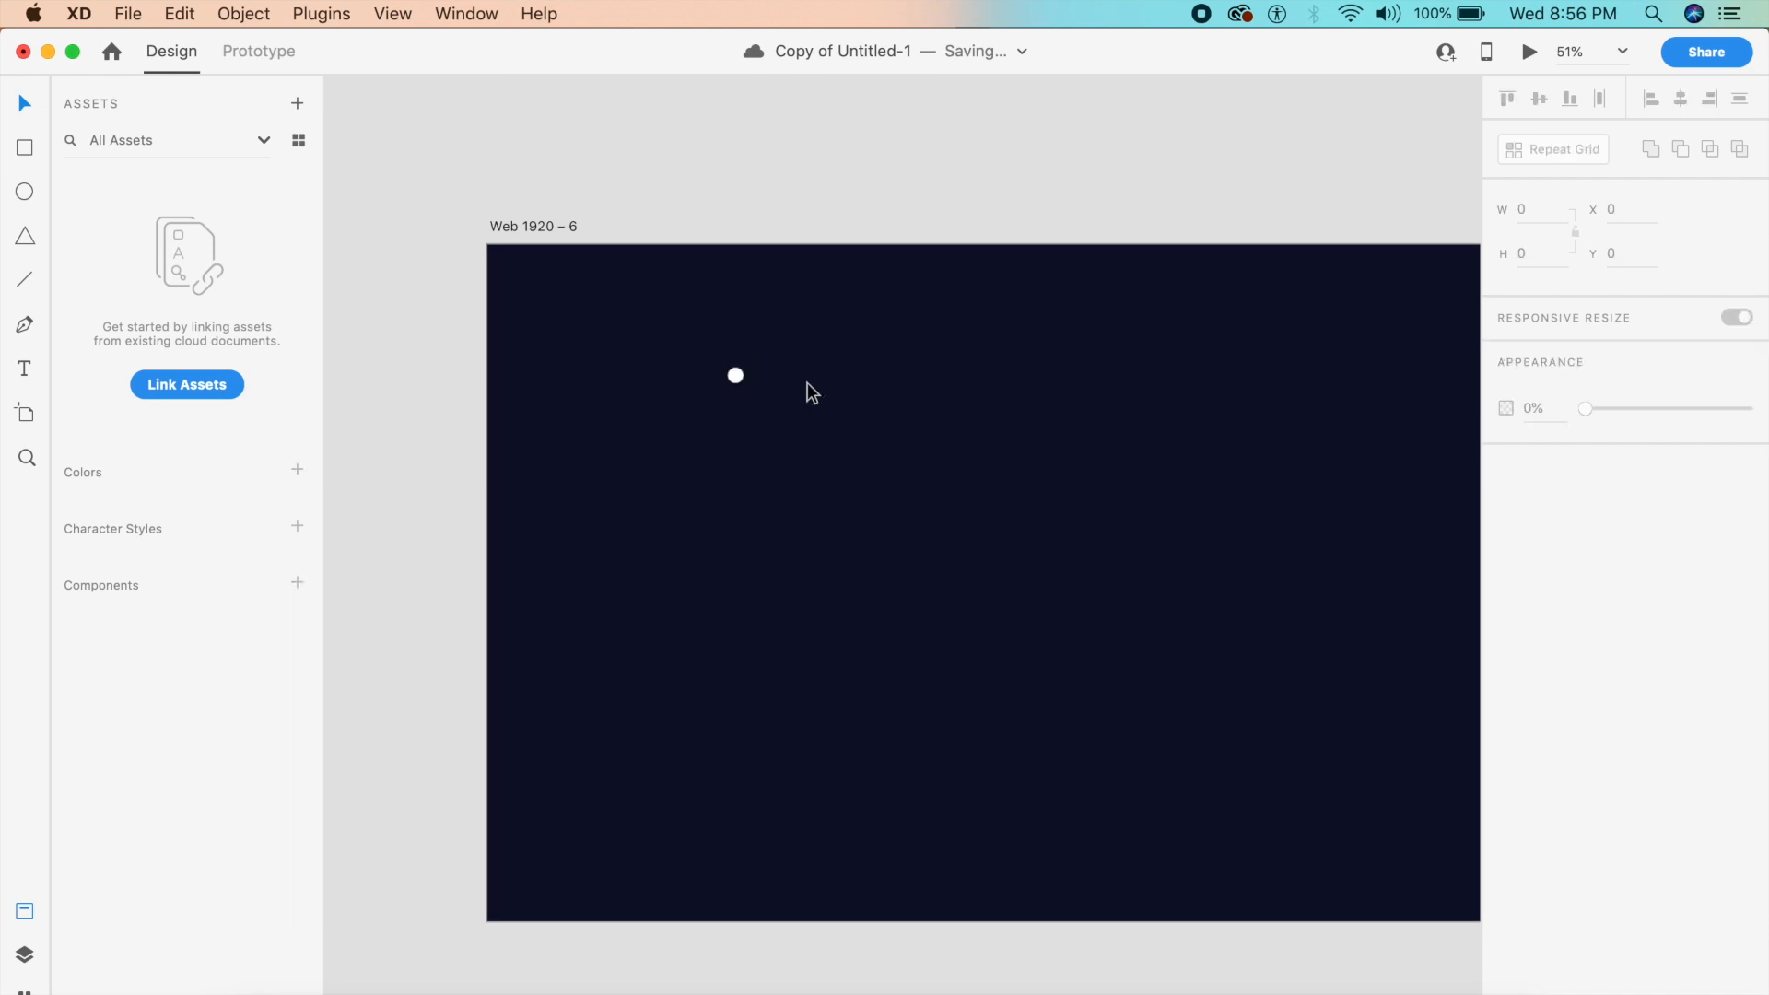
pyautogui.click(735, 382)
pyautogui.click(1506, 570)
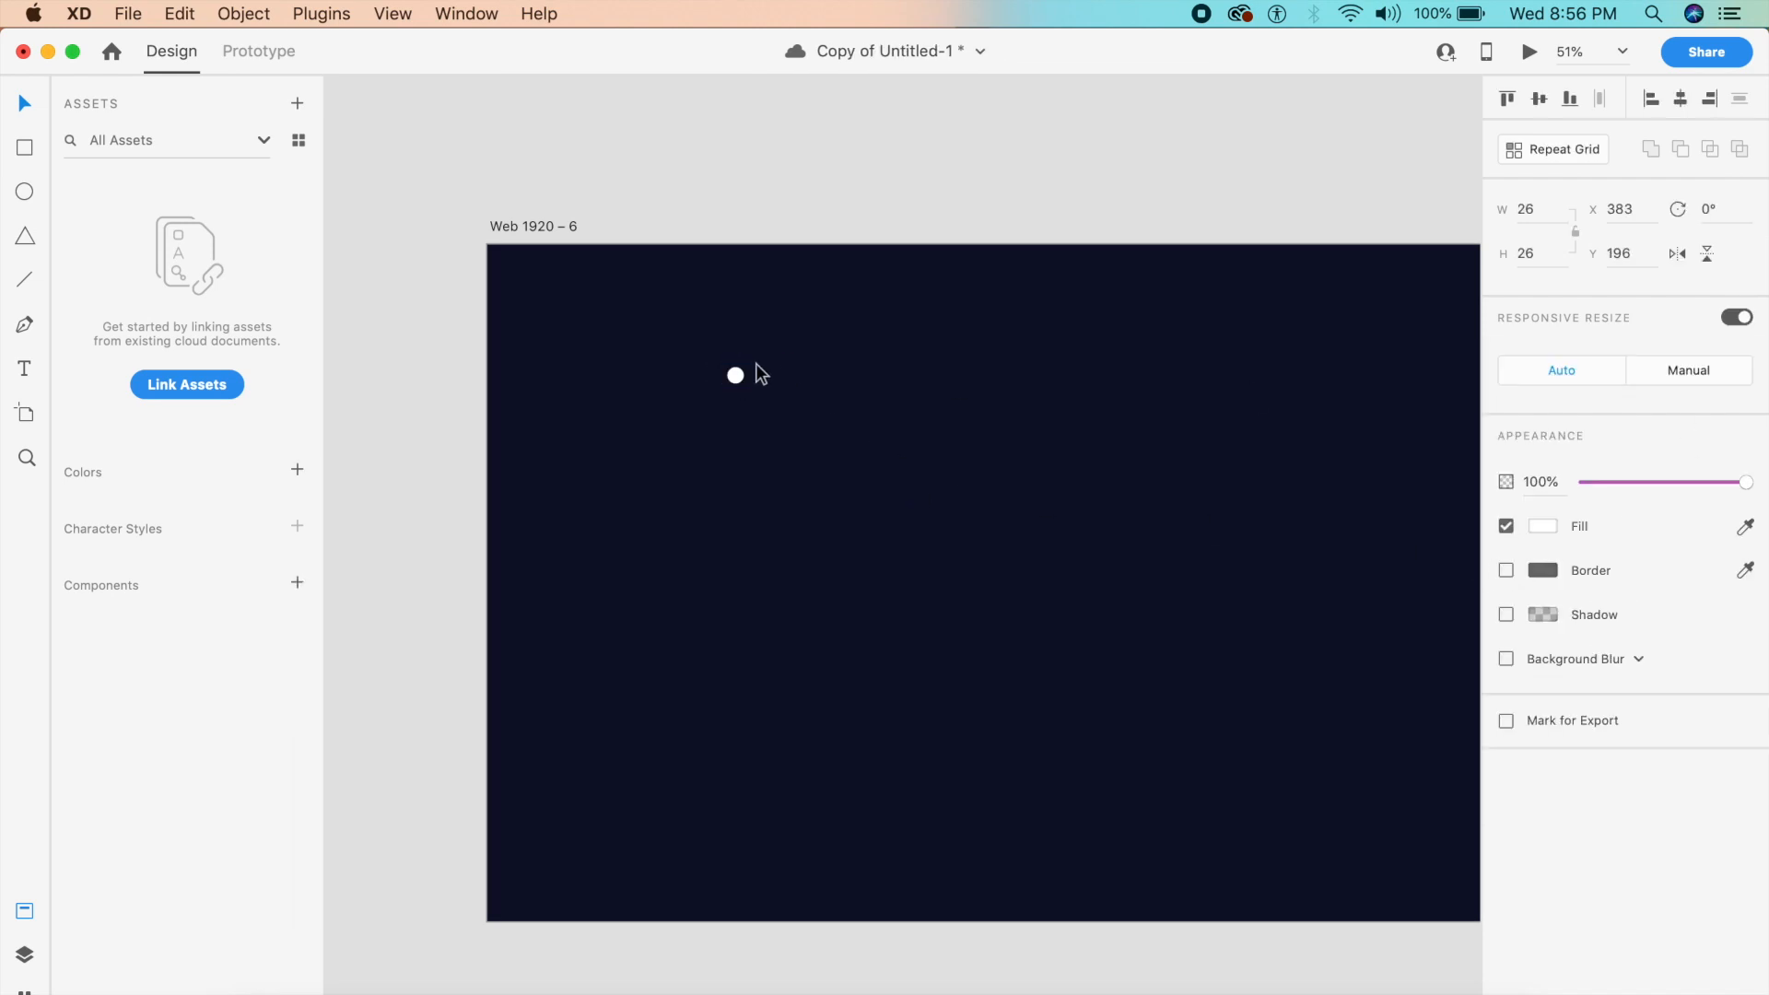
# Duplicate the white circle three times, scattering the copies below the original.
pyautogui.scroll(2, 735, 377)
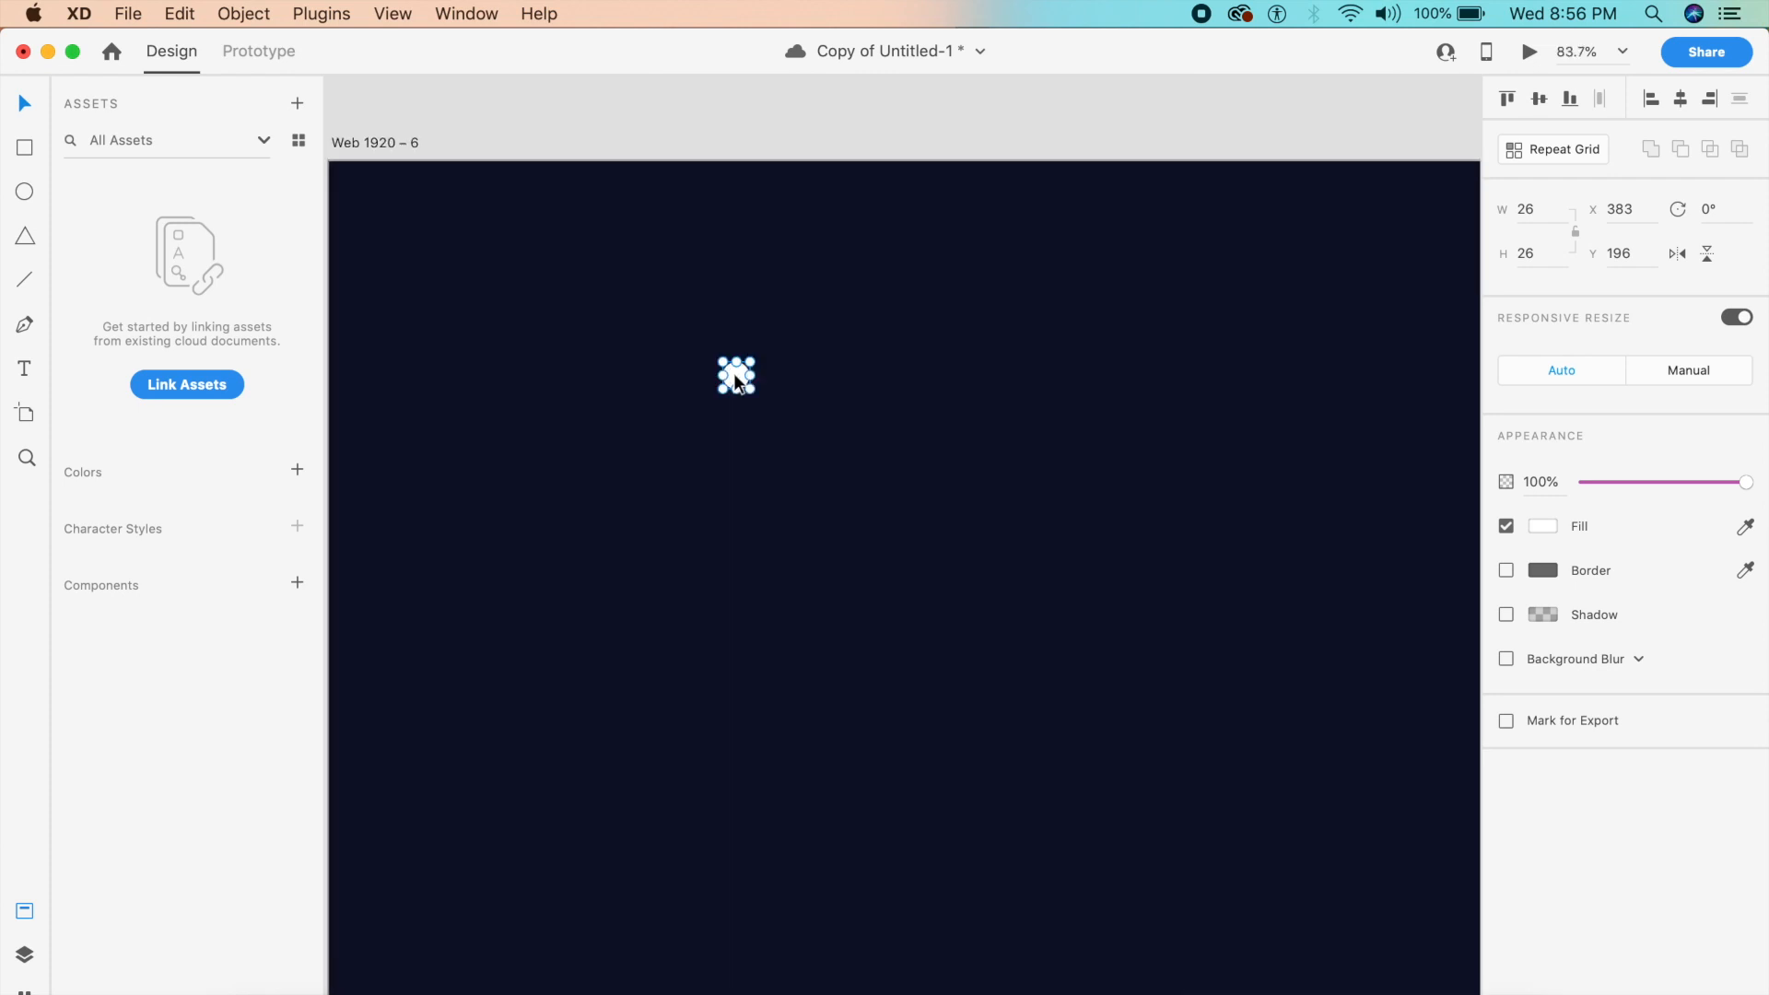
pyautogui.moveTo(735, 378); pyautogui.dragTo(857, 562)
pyautogui.click(950, 502)
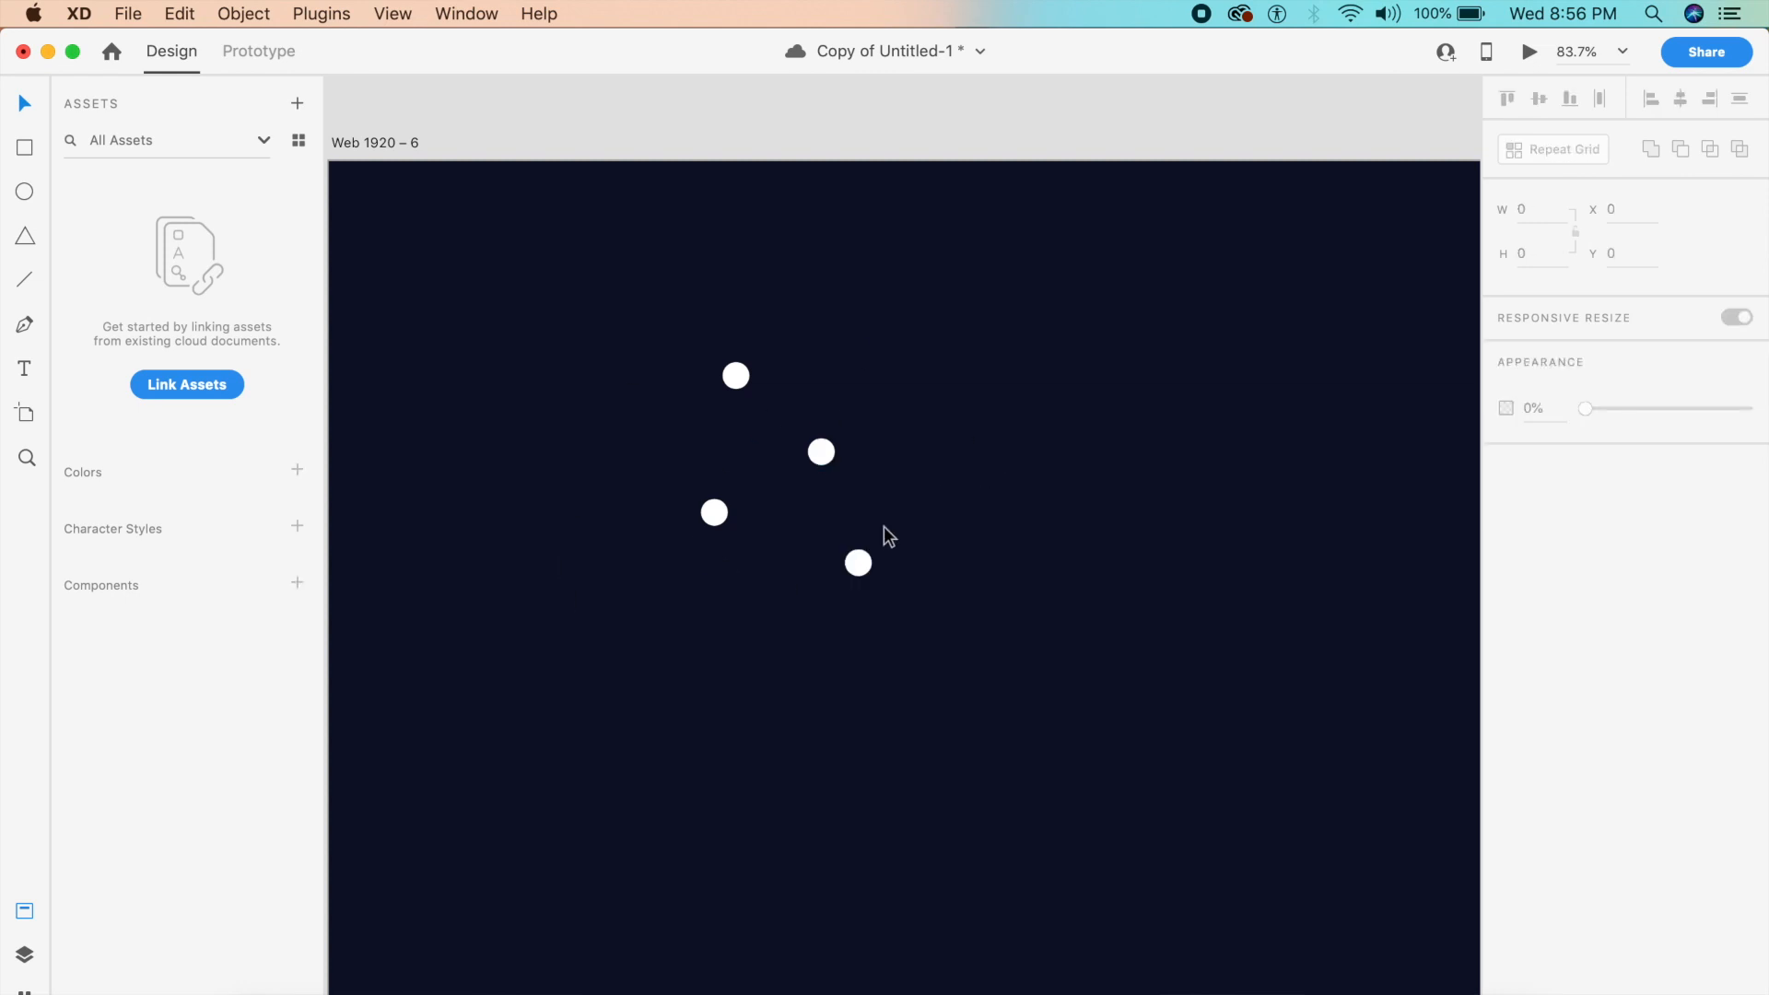
# Fill the second circle from the top with the saved colour #FF384F and the topmost circle with #38E8FF.
pyautogui.click(733, 373)
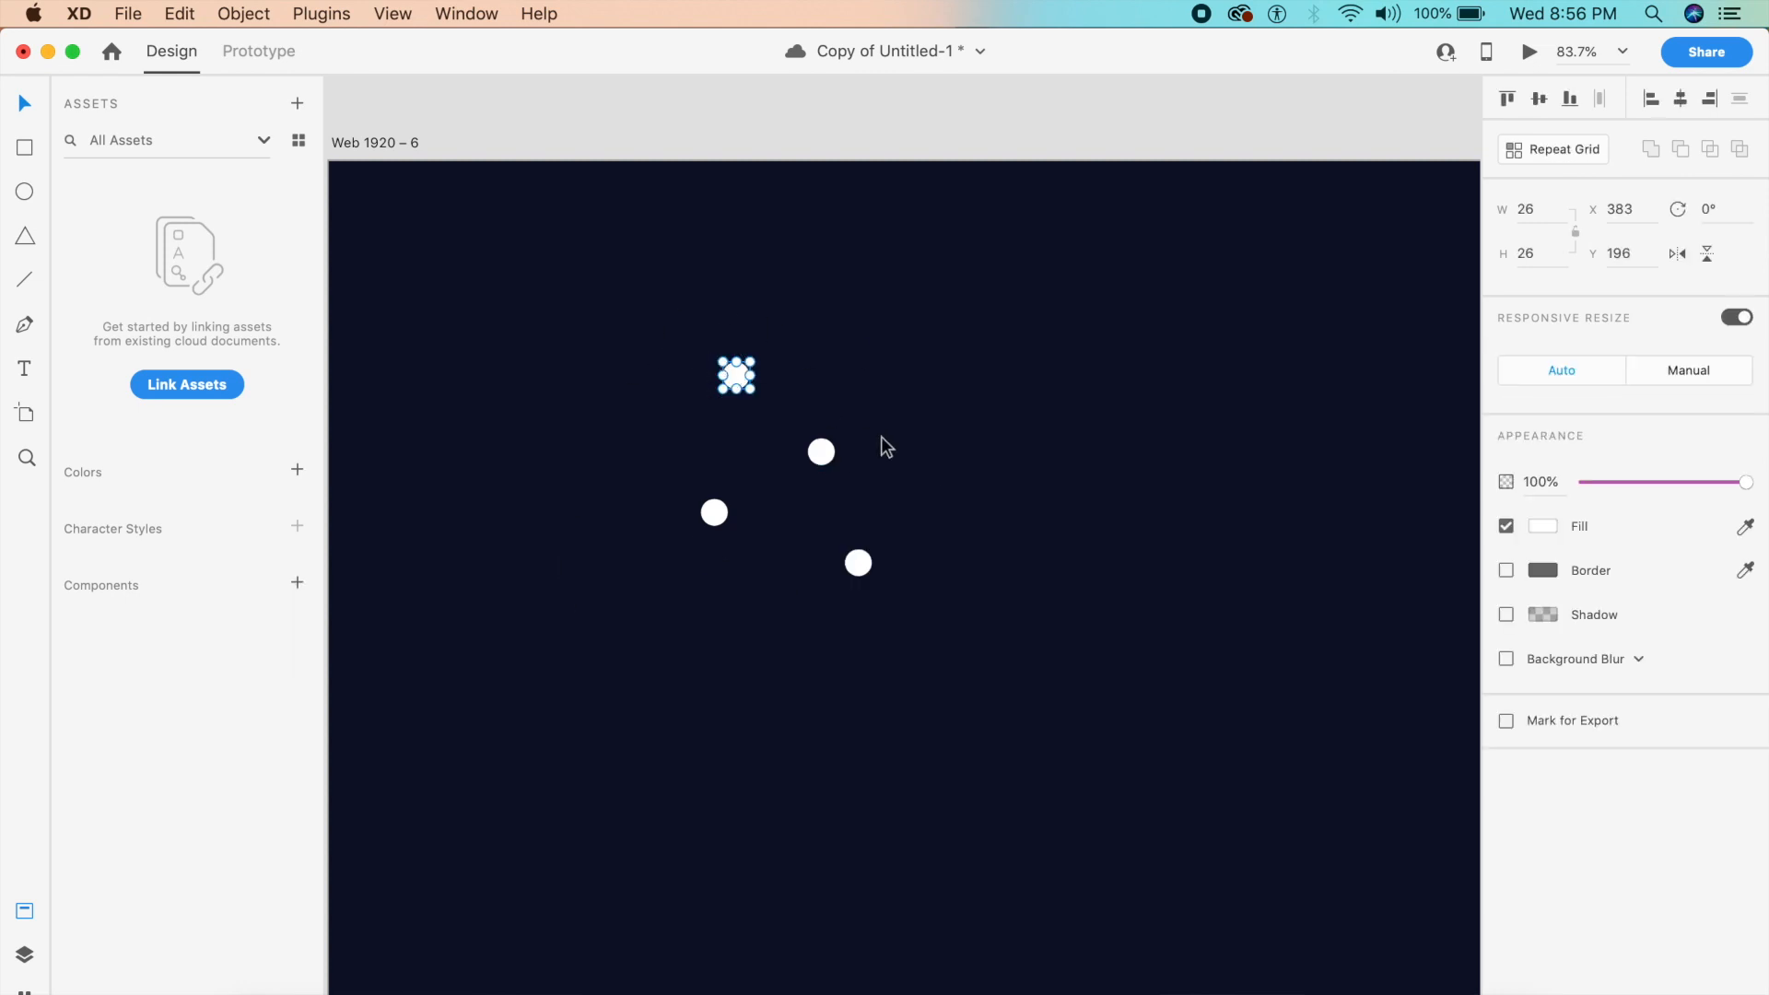
pyautogui.scroll(-3, 881, 665)
pyautogui.scroll(3, 880, 665)
pyautogui.click(838, 512)
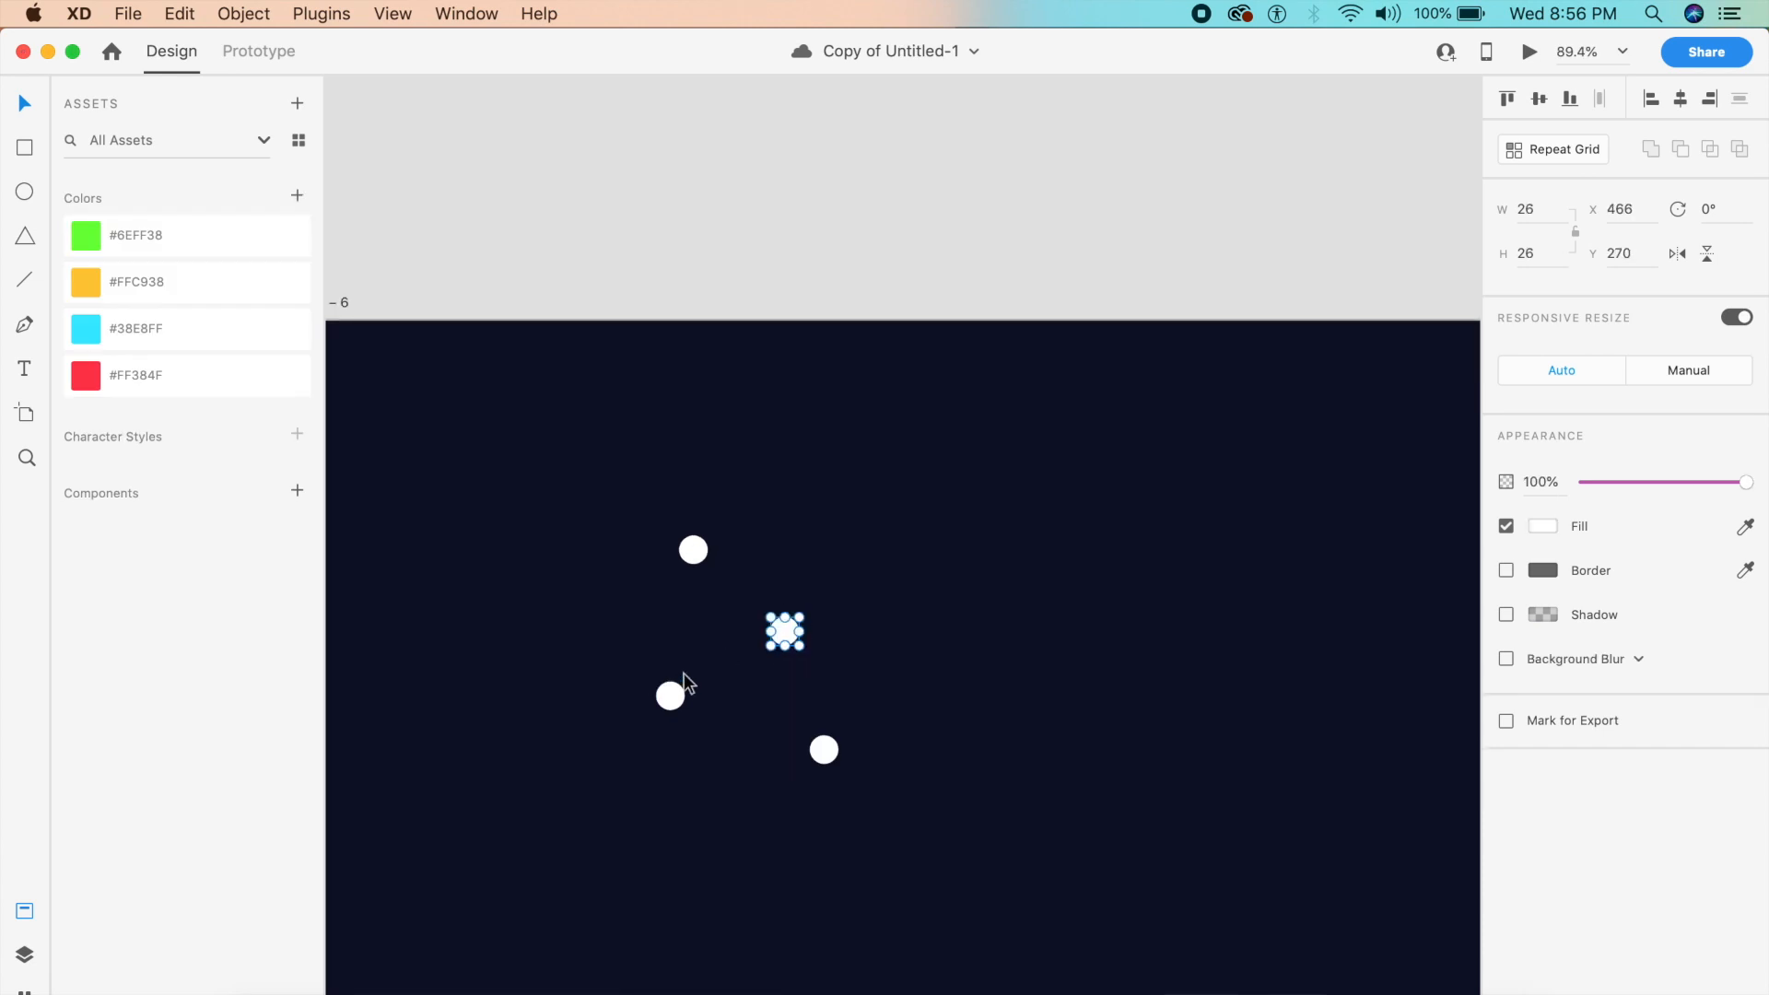
pyautogui.click(258, 378)
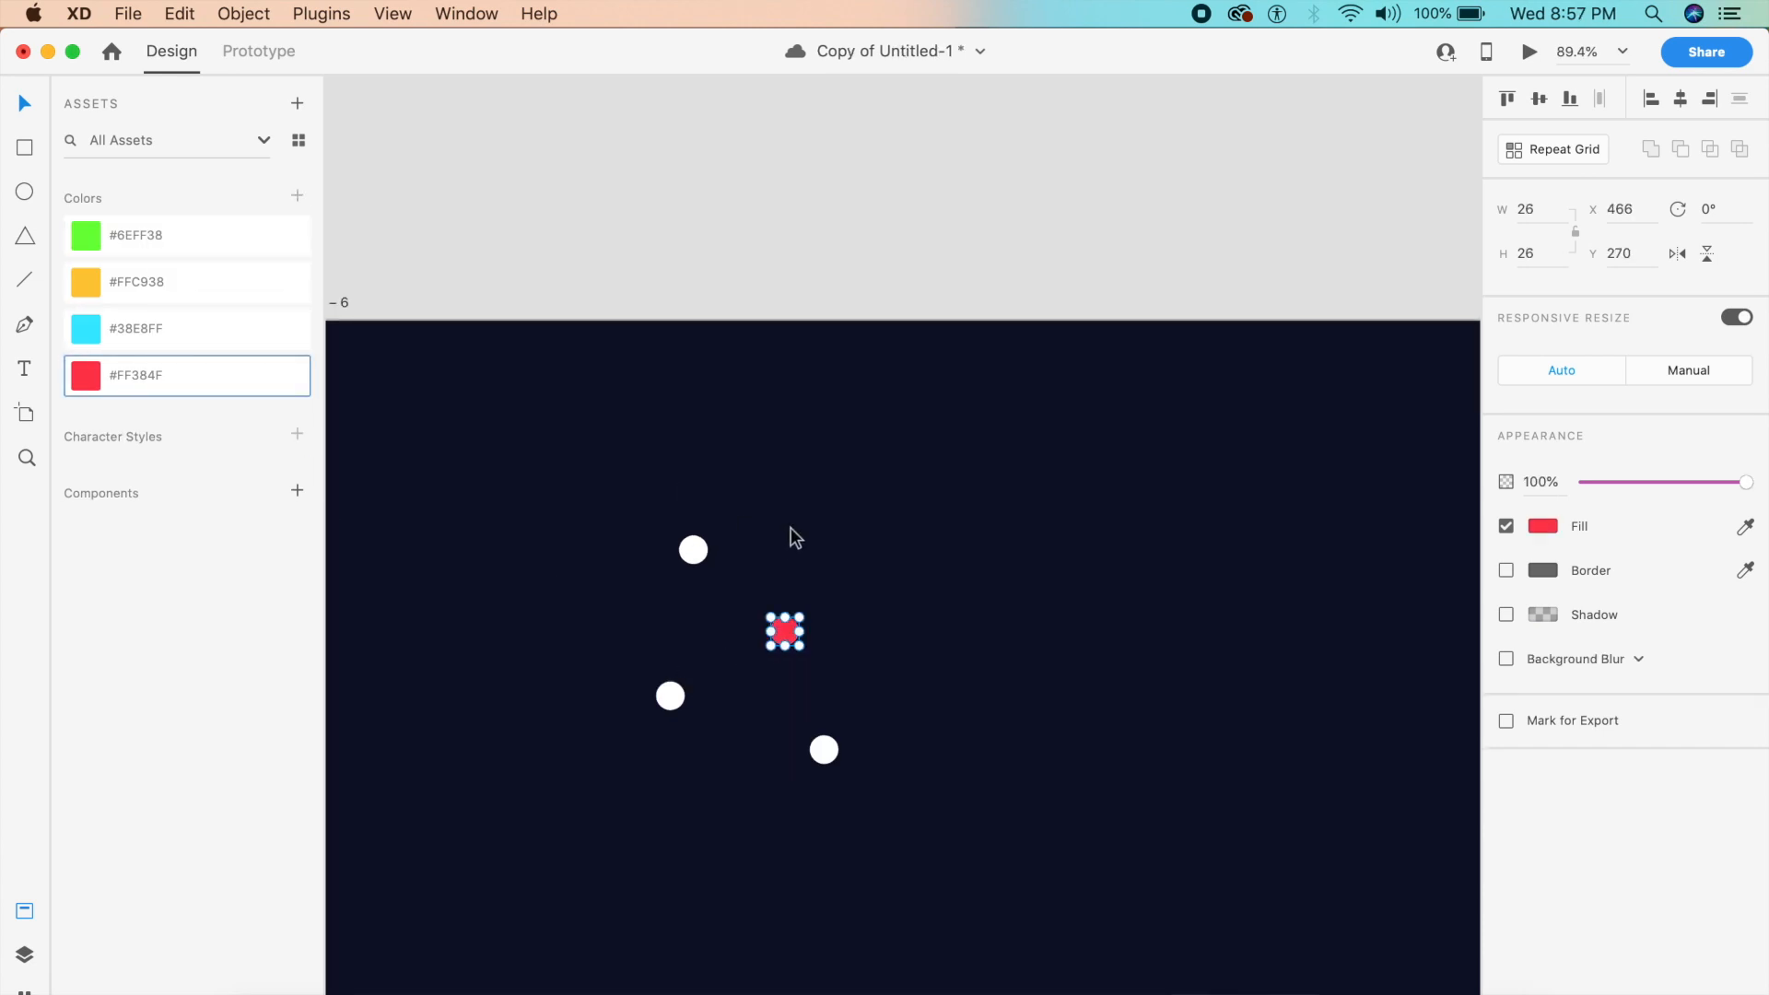
pyautogui.click(693, 549)
pyautogui.click(192, 338)
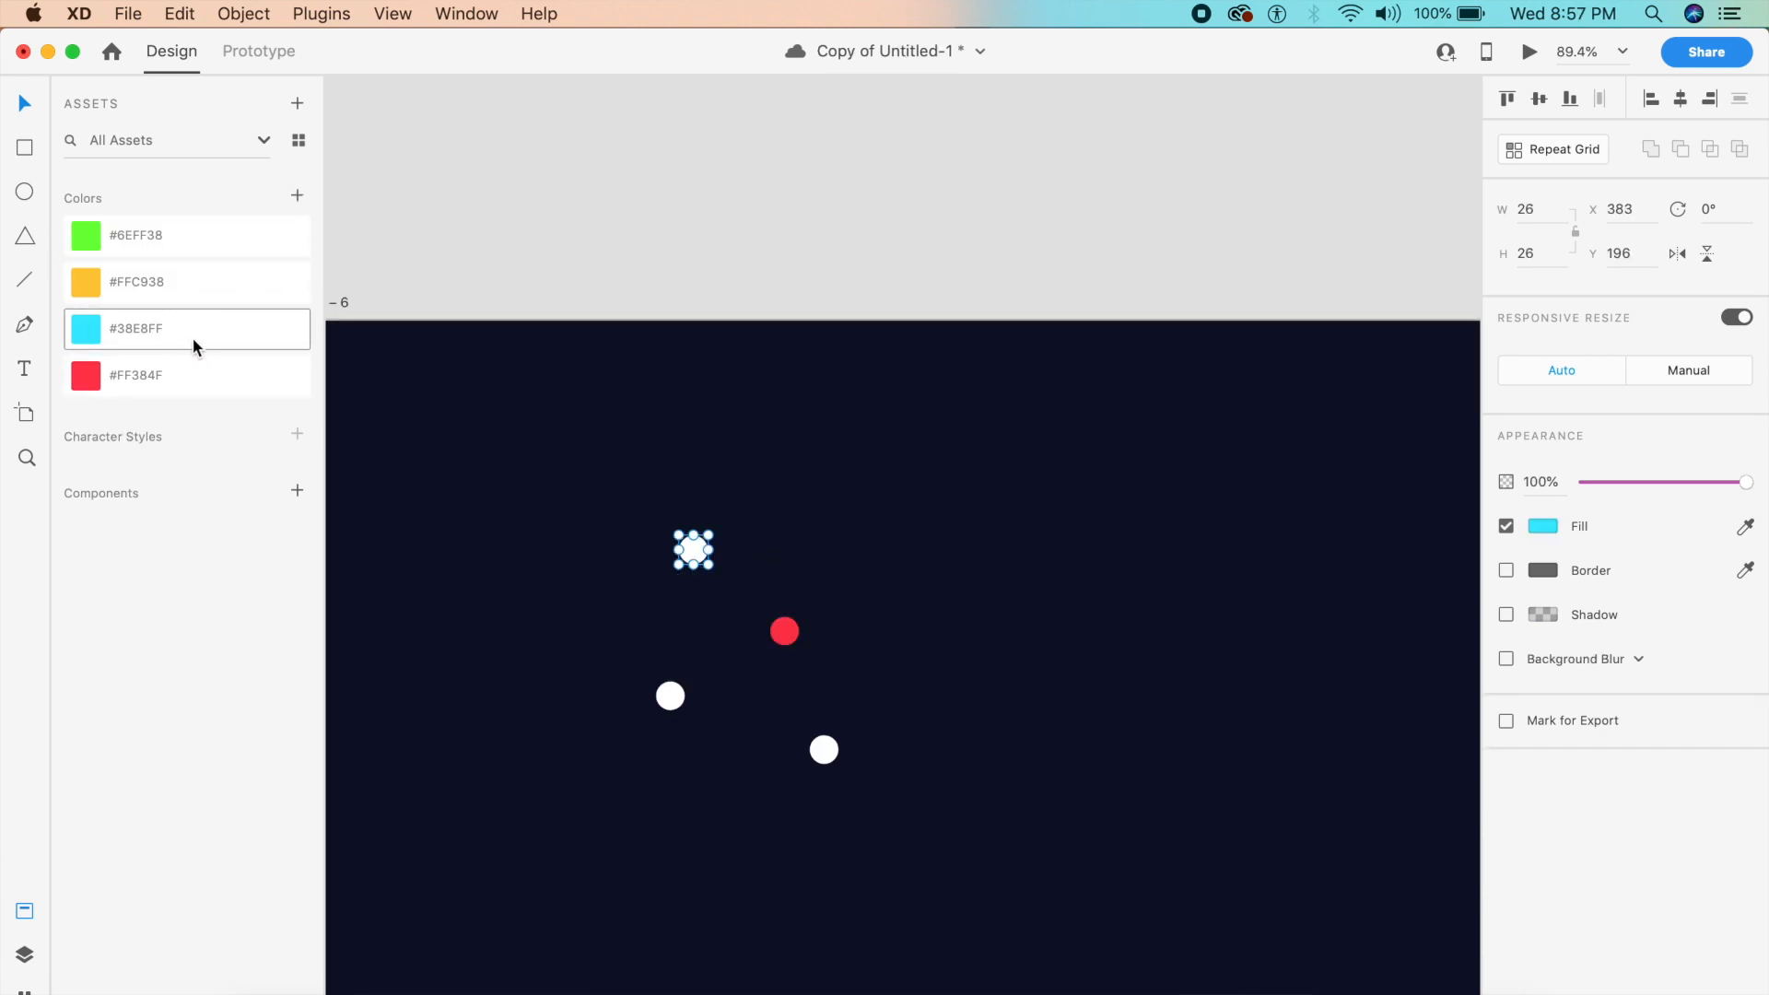
# Fill the lower-left white circle with the saved colour #FFC938 and the lowest circle with #6EFF38.
pyautogui.click(671, 698)
pyautogui.click(209, 288)
pyautogui.click(825, 750)
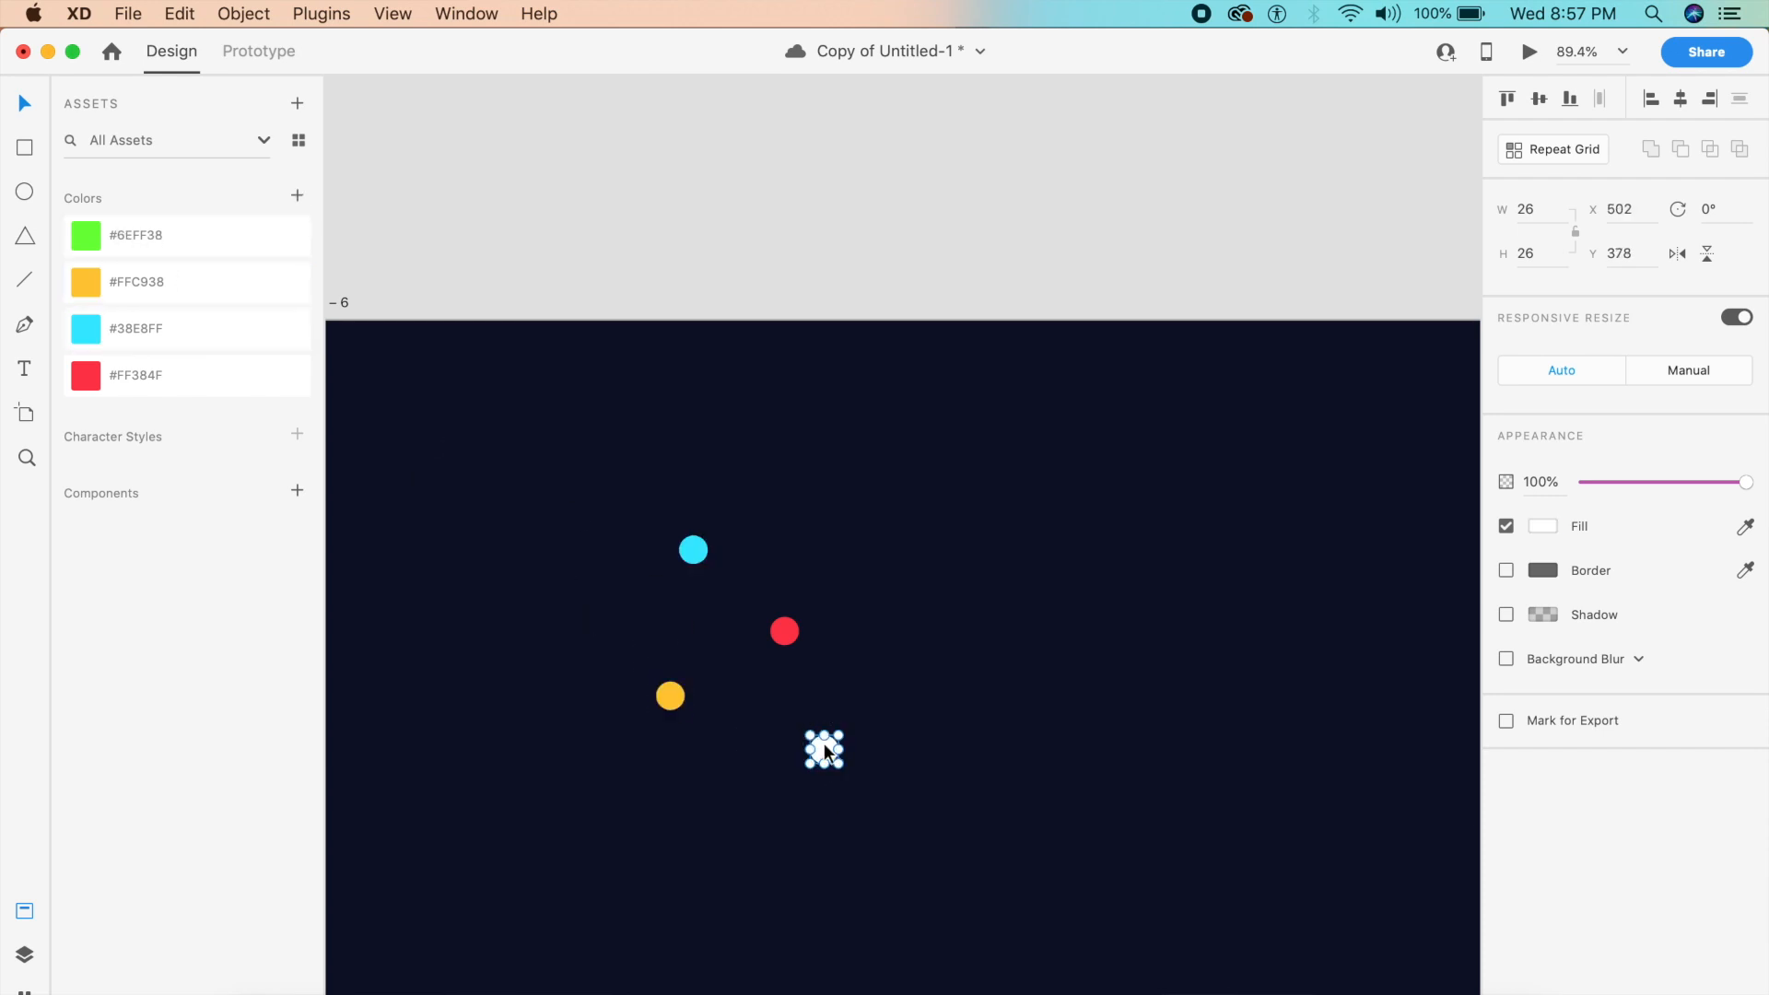
pyautogui.click(206, 240)
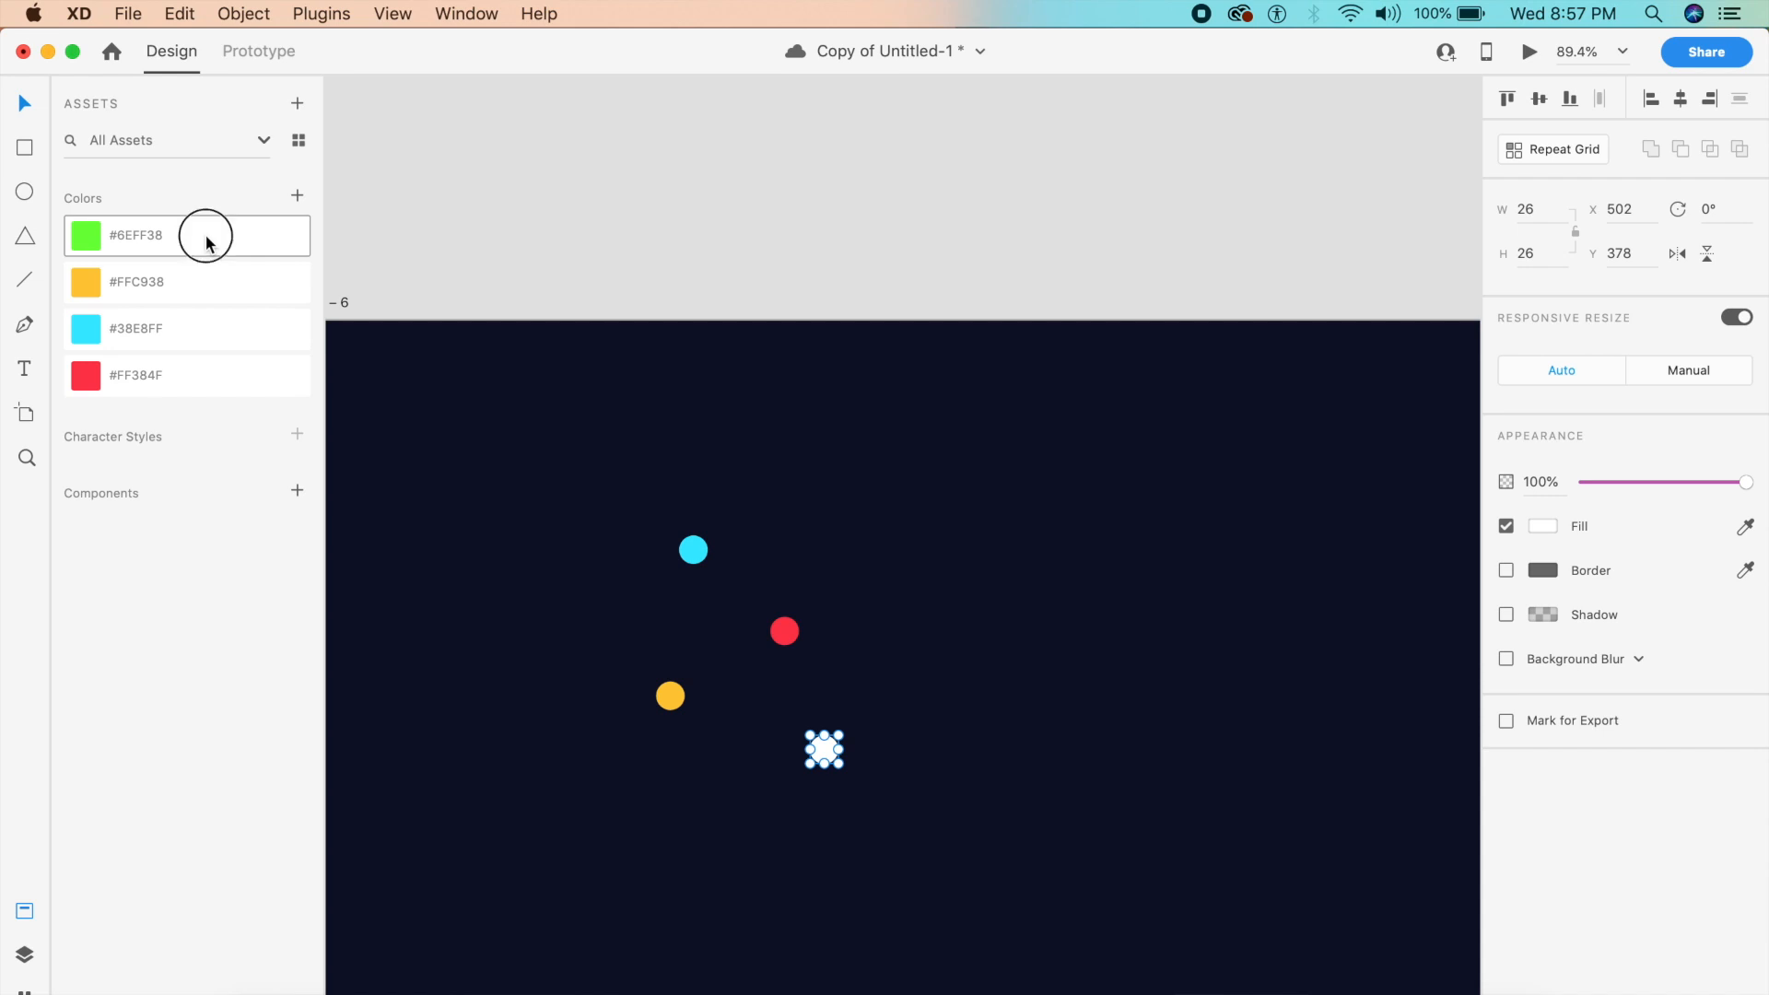
pyautogui.click(895, 461)
# Select all four coloured circles, save the document and launch the Confetti plugin on them.
pyautogui.moveTo(872, 798); pyautogui.dragTo(608, 512)
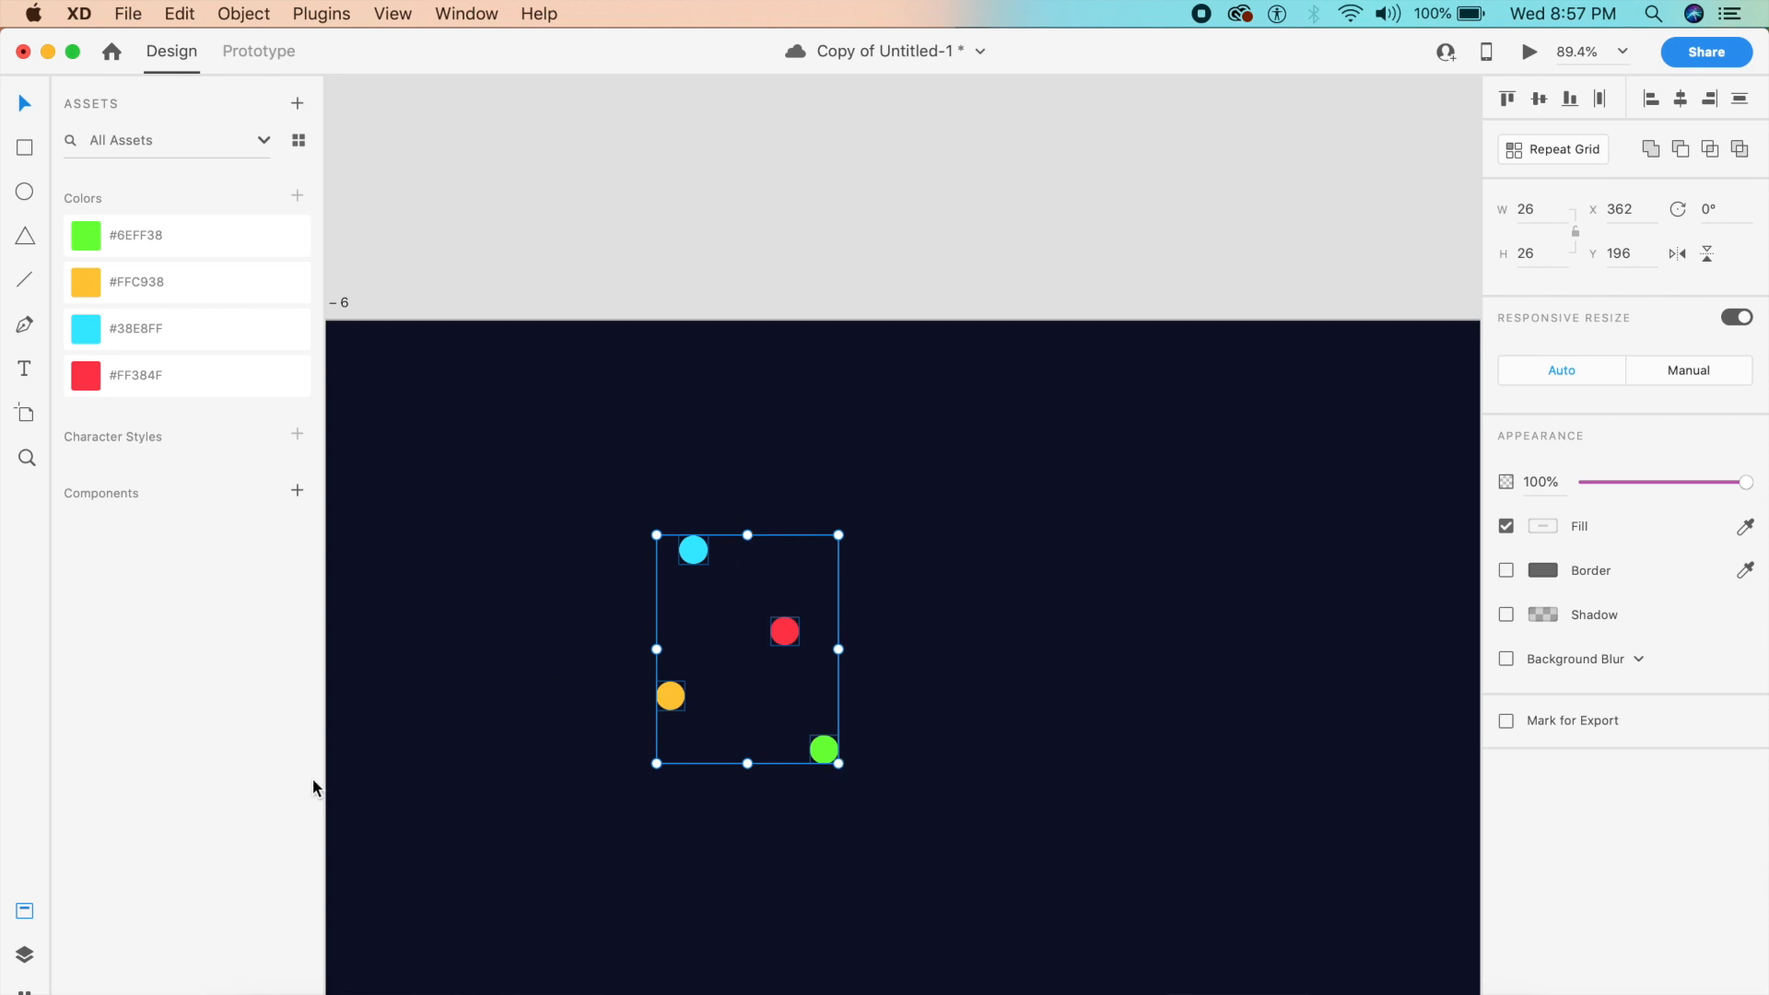
pyautogui.press('super+s')
pyautogui.click(24, 992)
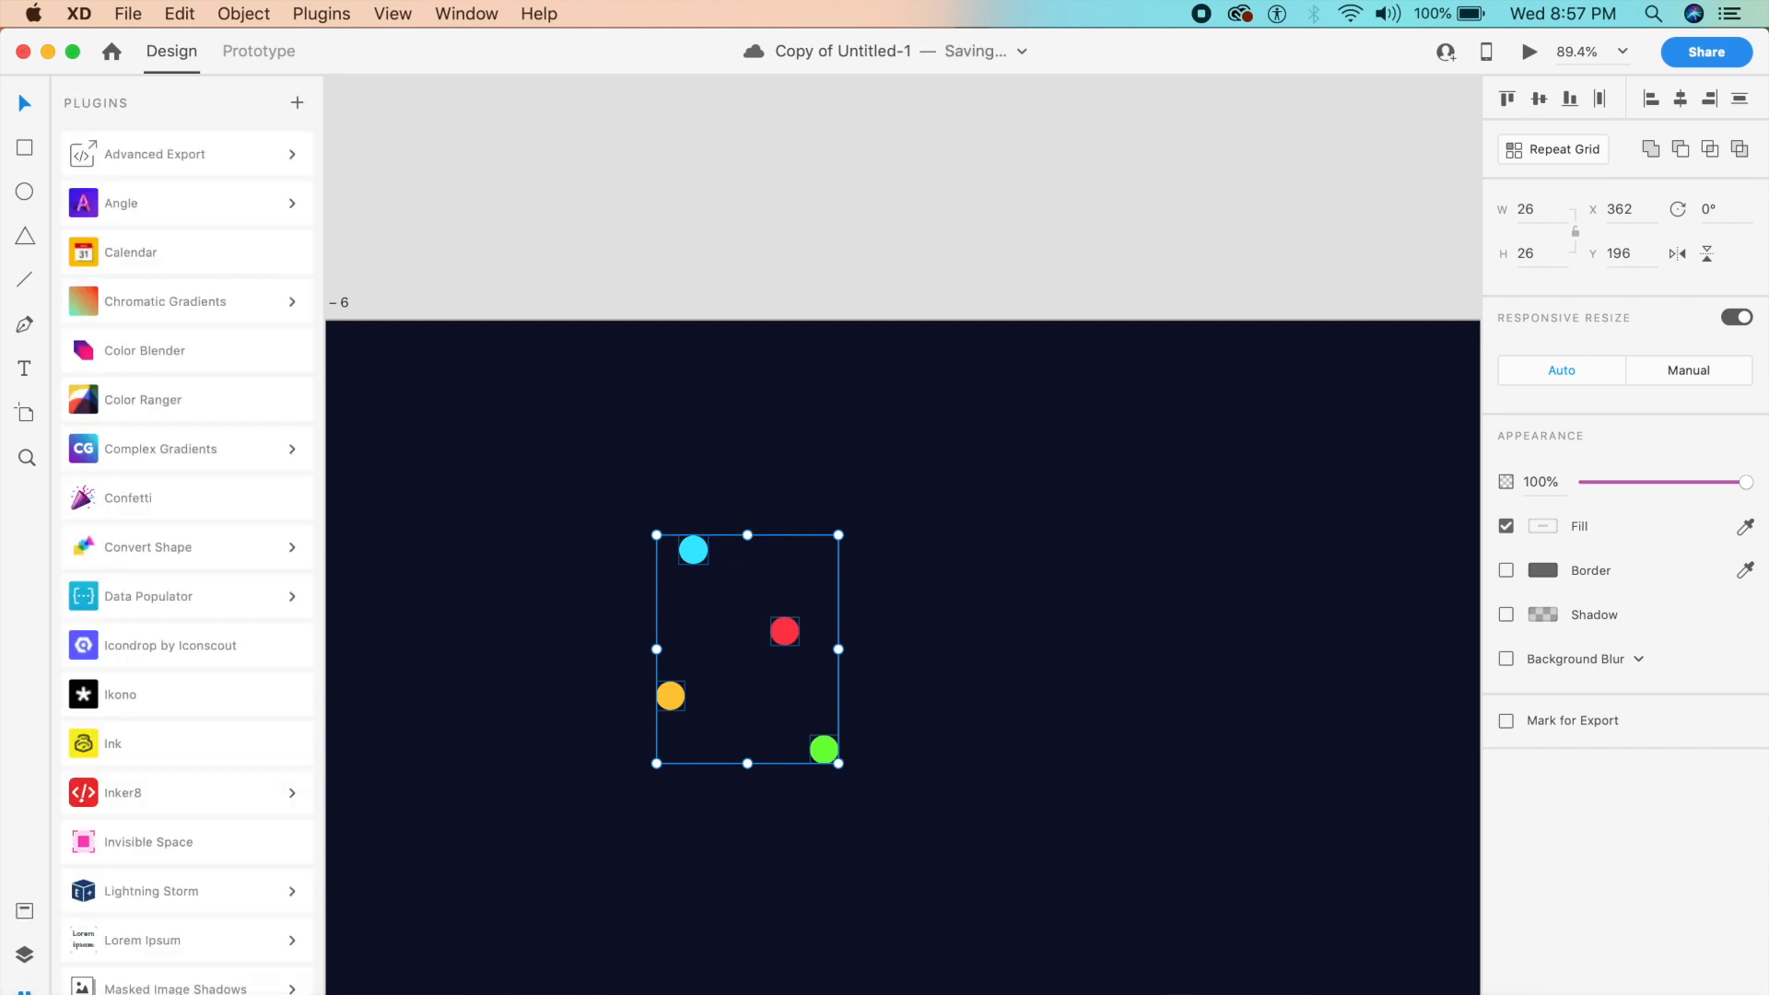
pyautogui.click(171, 505)
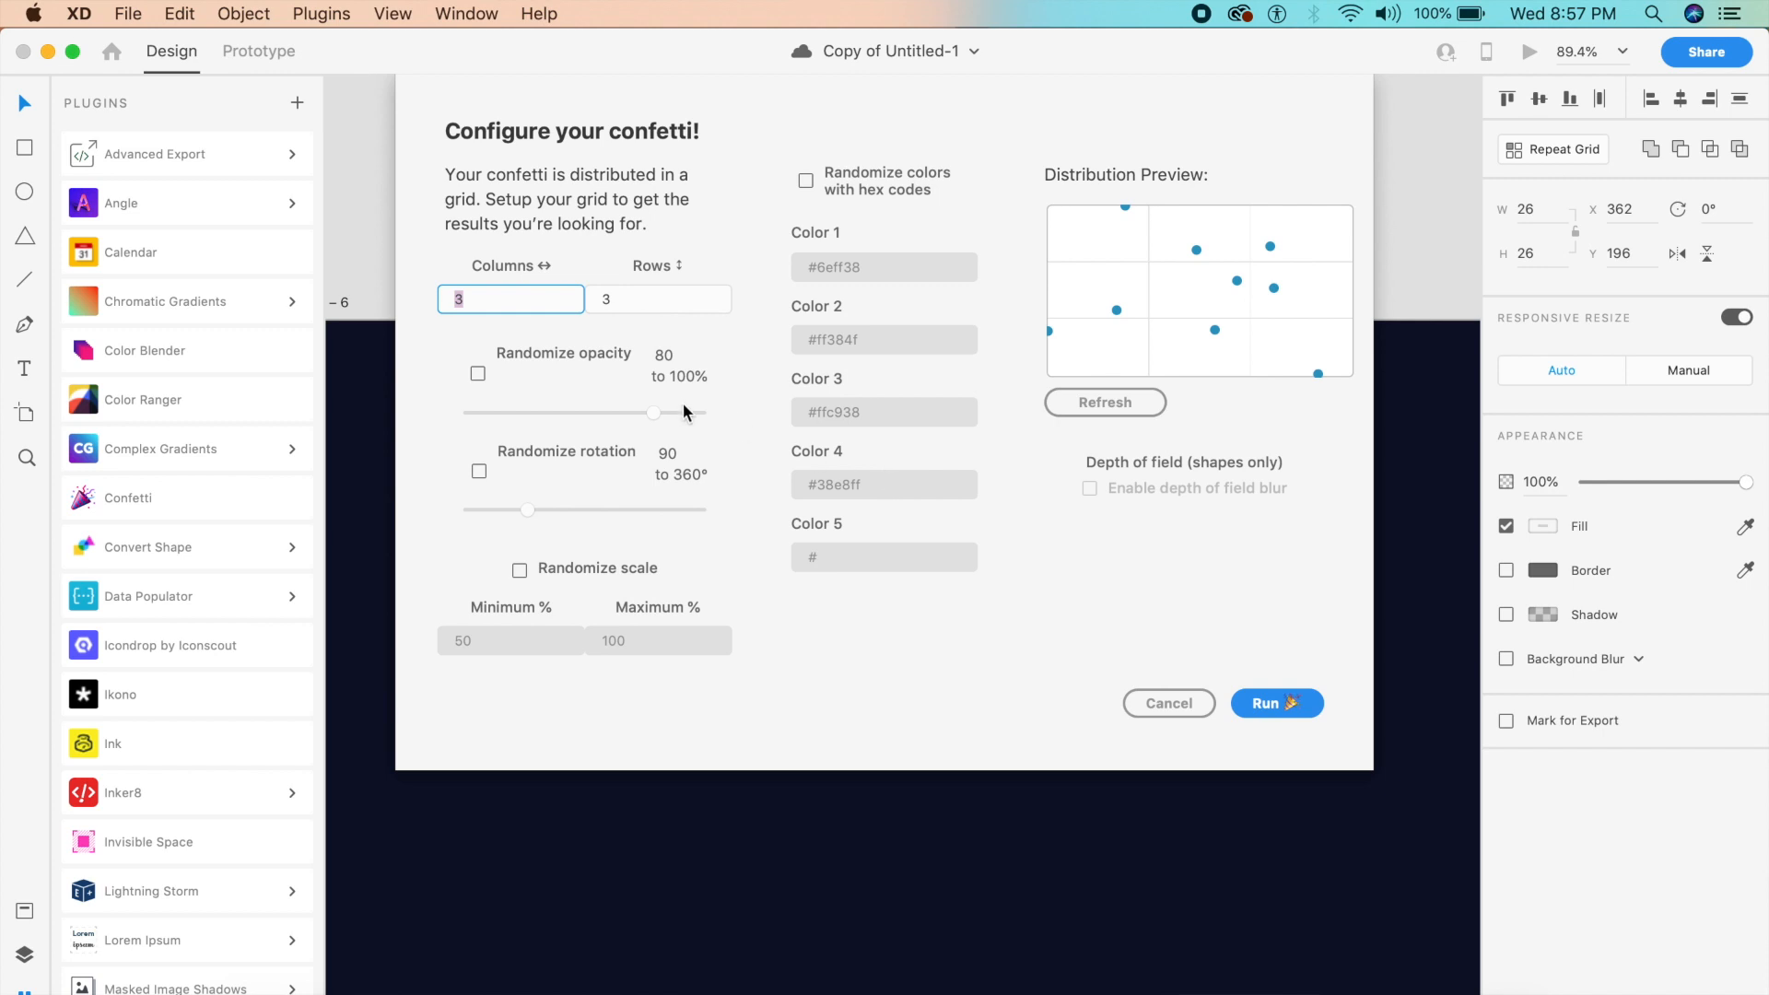
# Set the confetti distribution grid to 24 columns and 24 rows.
pyautogui.write('24')
pyautogui.click(651, 292)
pyautogui.press('BackSpace')
pyautogui.write('24')
pyautogui.click(684, 341)
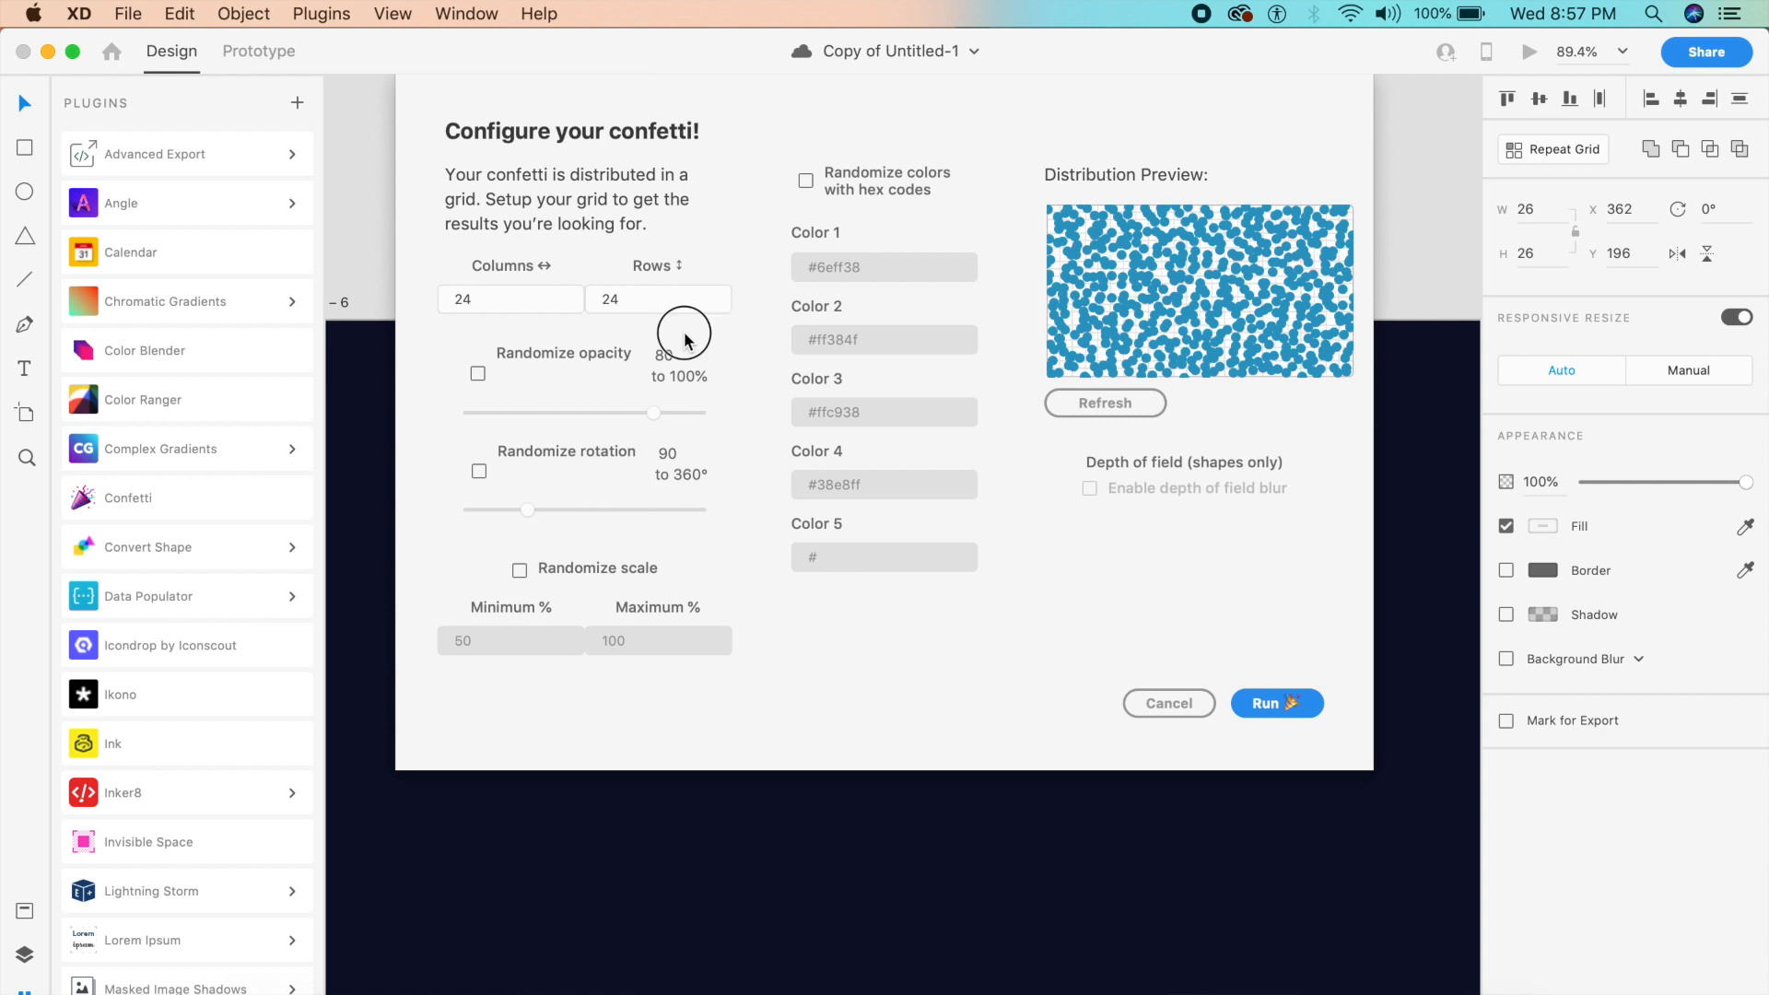
# Randomize the confetti opacity from 56 to 100% and the scale from 50 to 150%.
pyautogui.click(478, 372)
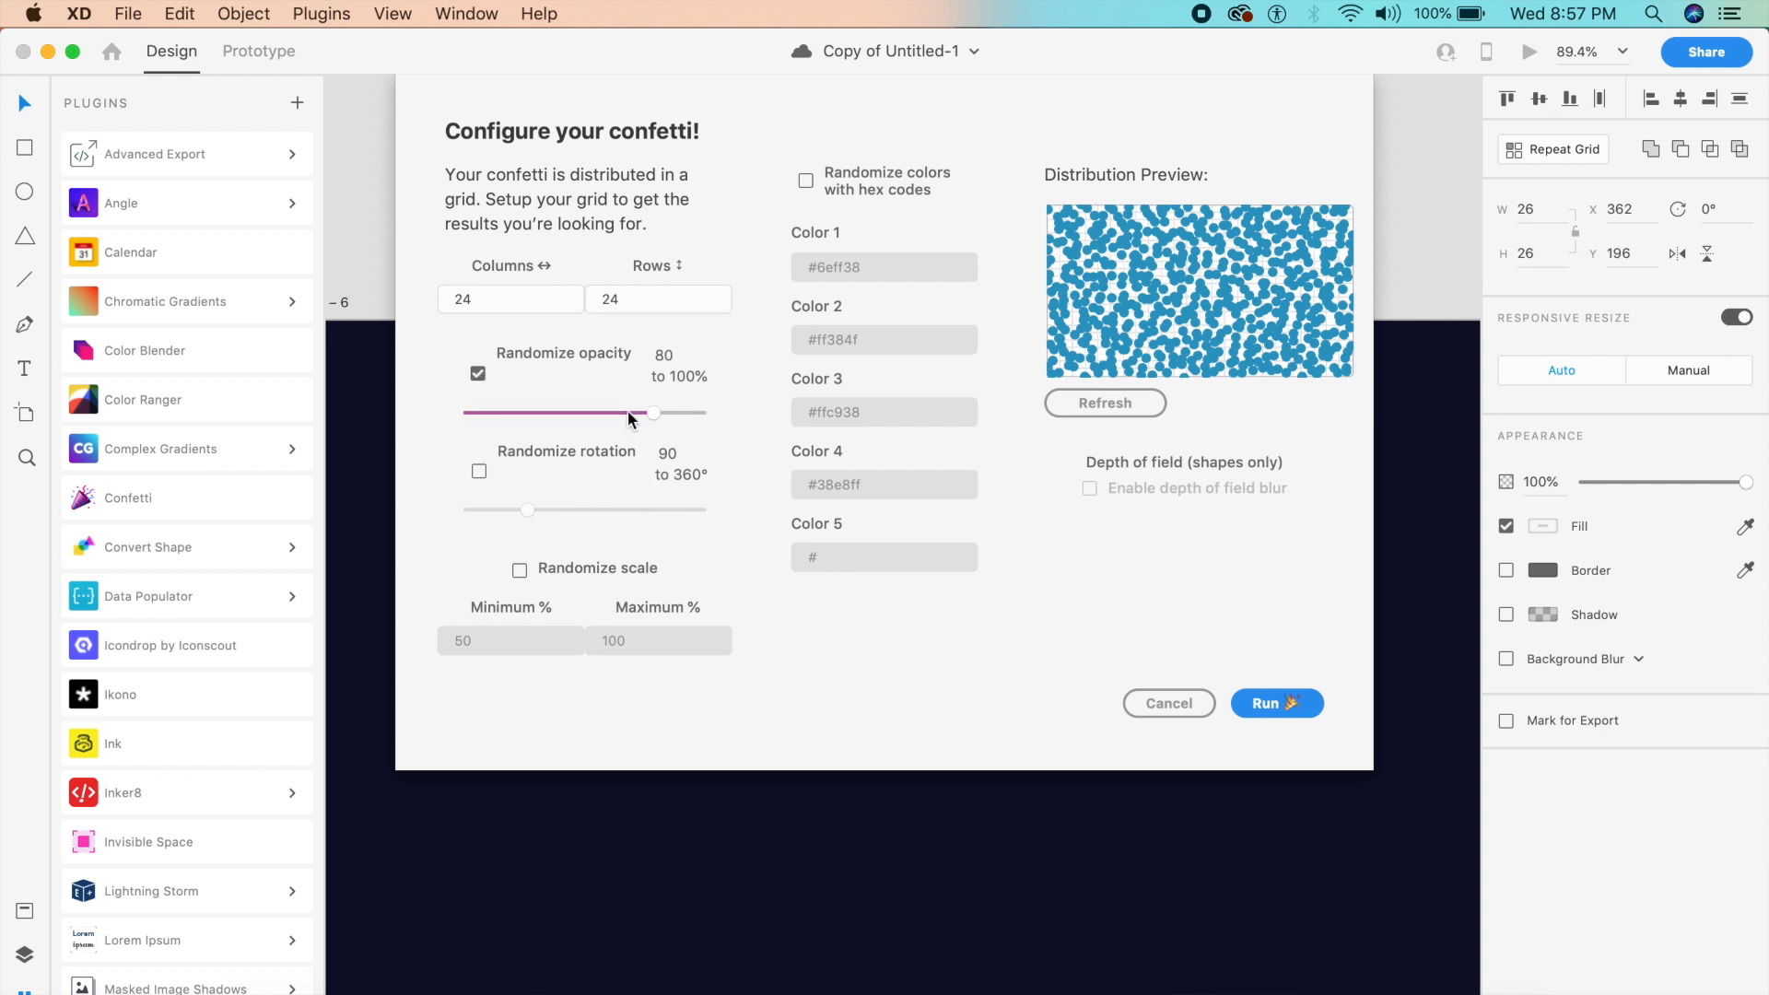
pyautogui.click(602, 413)
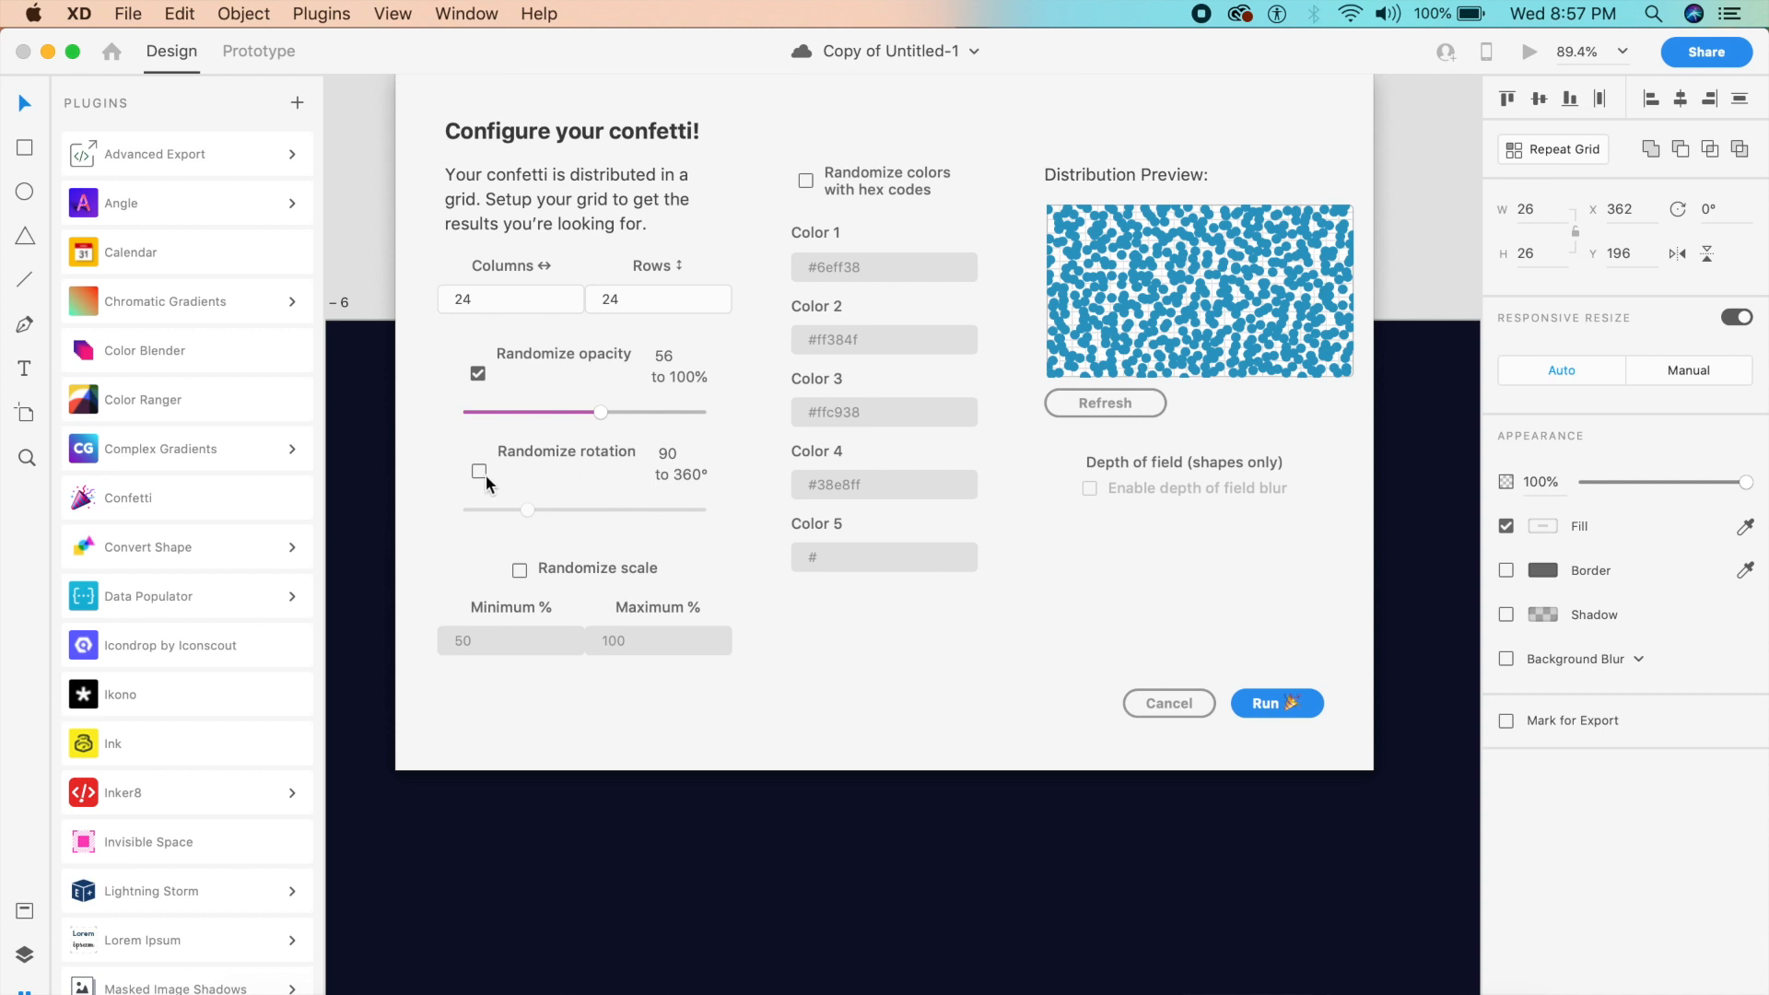
pyautogui.click(521, 571)
pyautogui.click(502, 642)
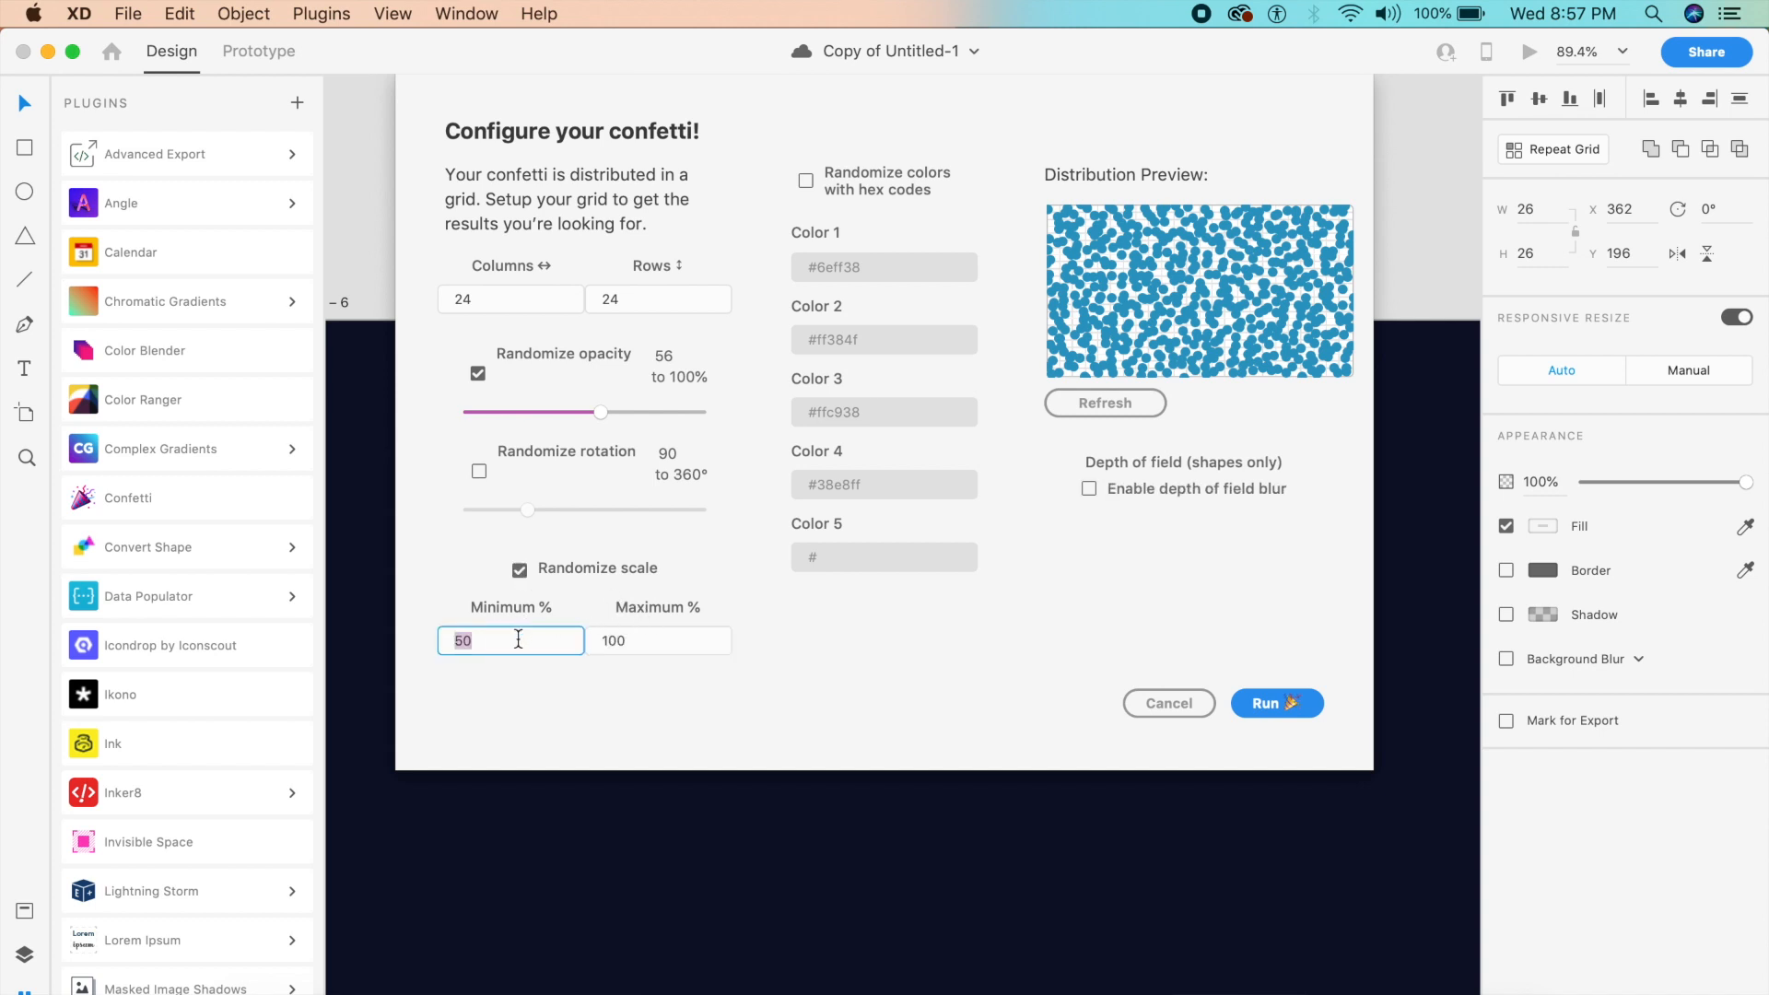
pyautogui.click(628, 645)
pyautogui.write('1')
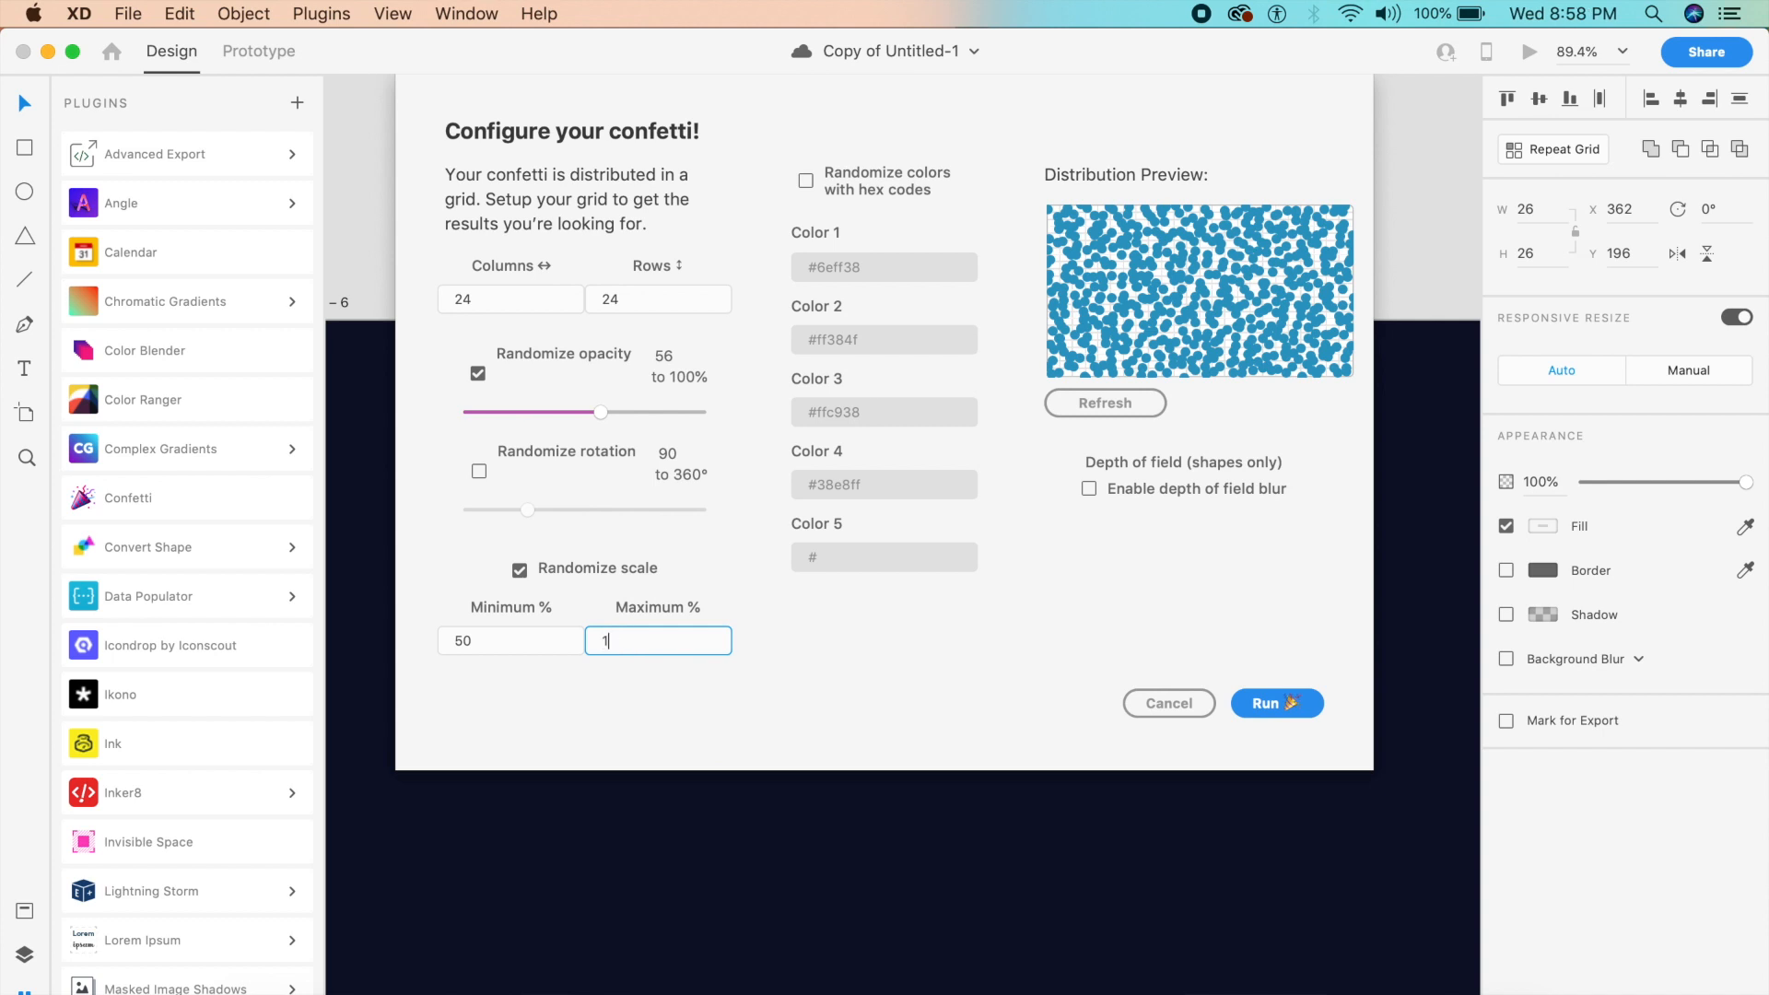
pyautogui.write('50')
pyautogui.click(723, 621)
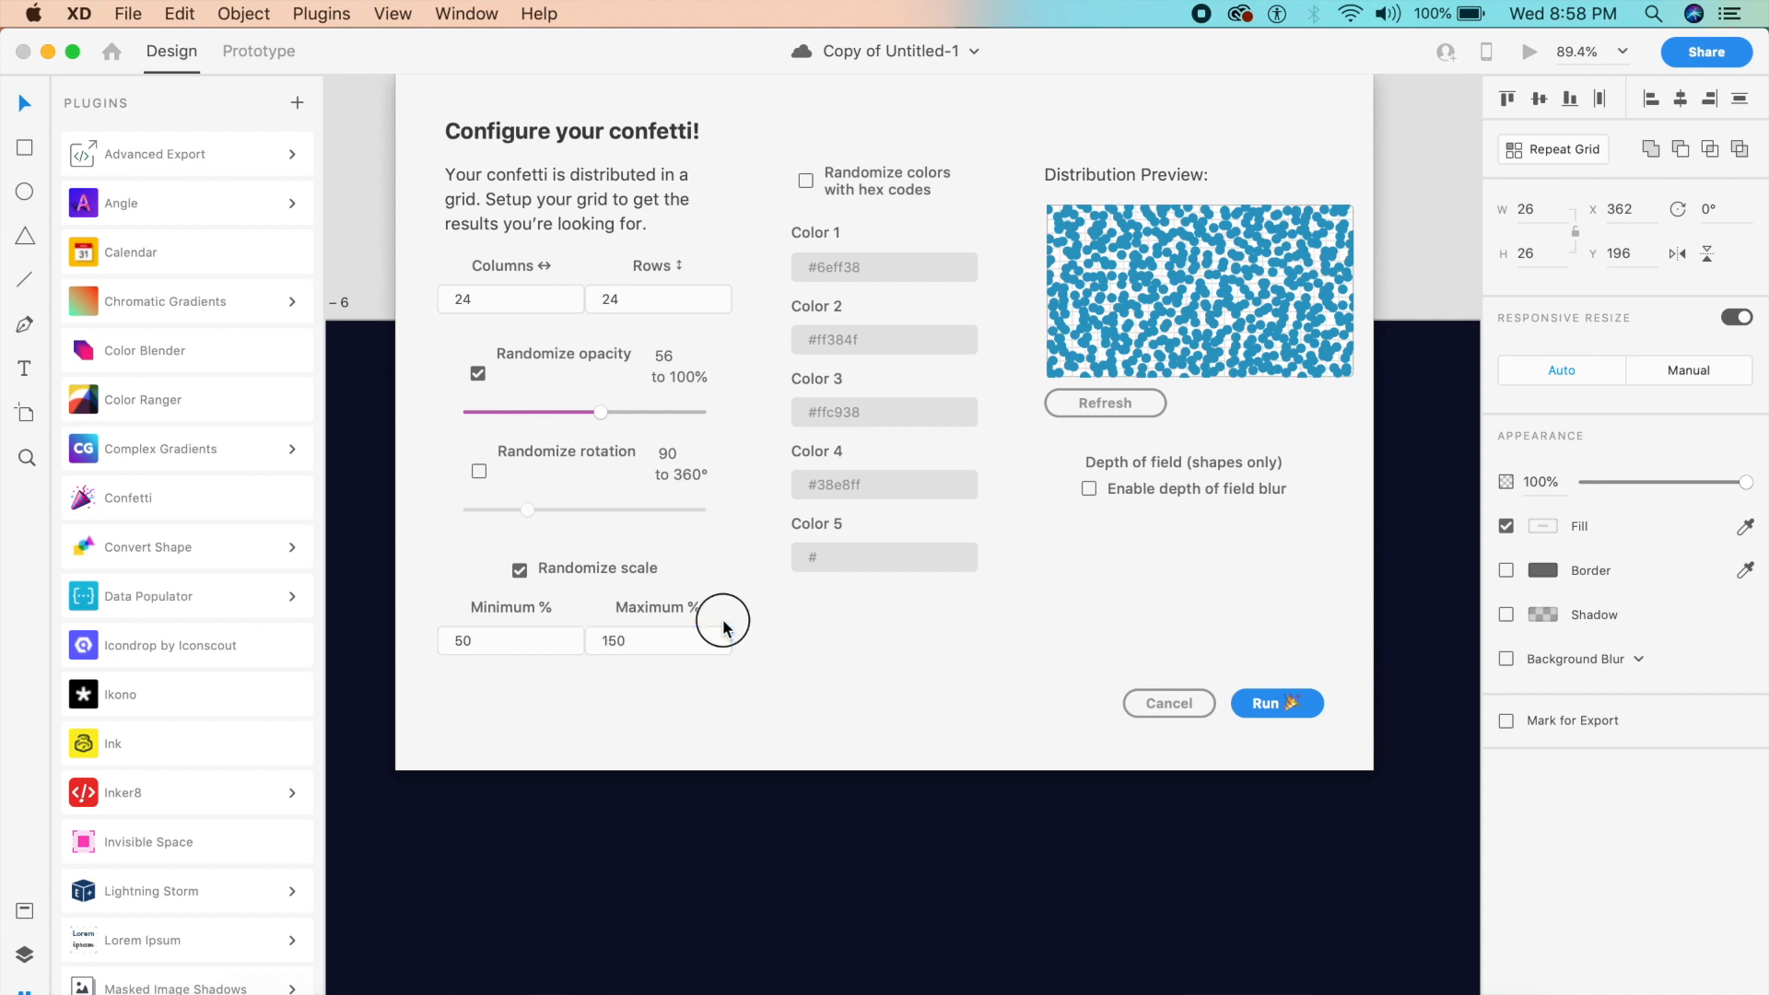
pyautogui.click(857, 606)
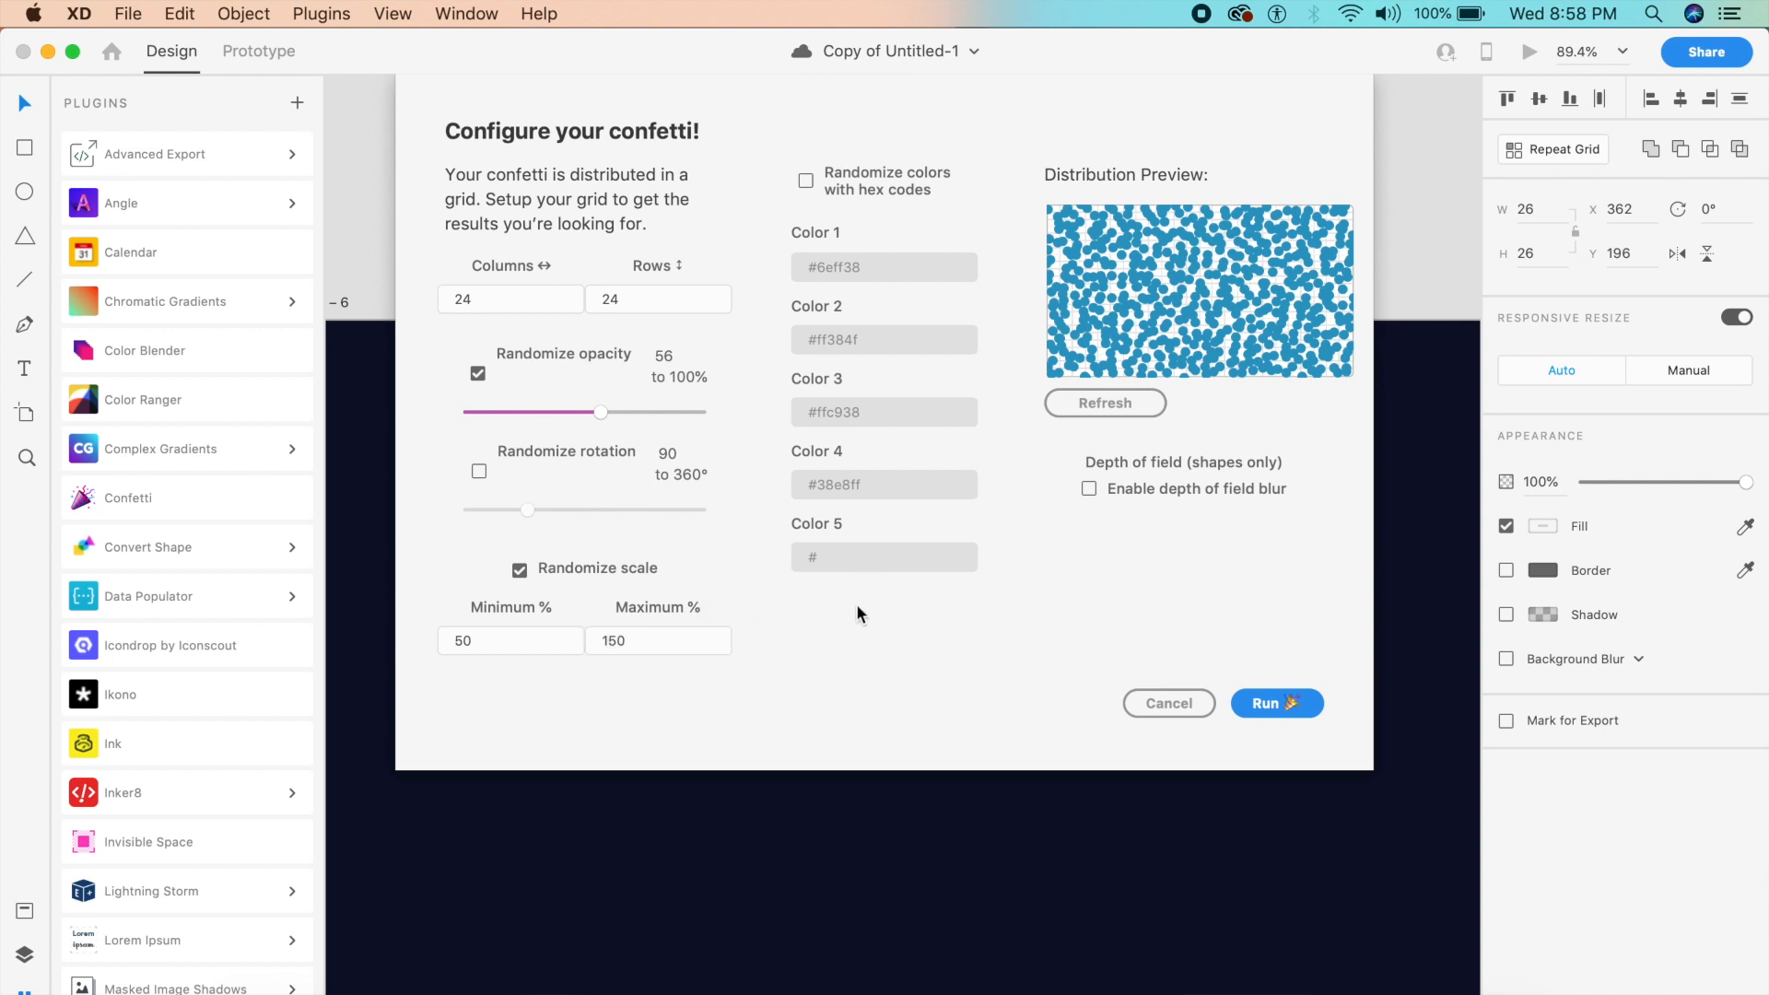
# Enable depth of field blur and run the plugin to generate the confetti over the artboard.
pyautogui.click(1146, 489)
pyautogui.click(1303, 709)
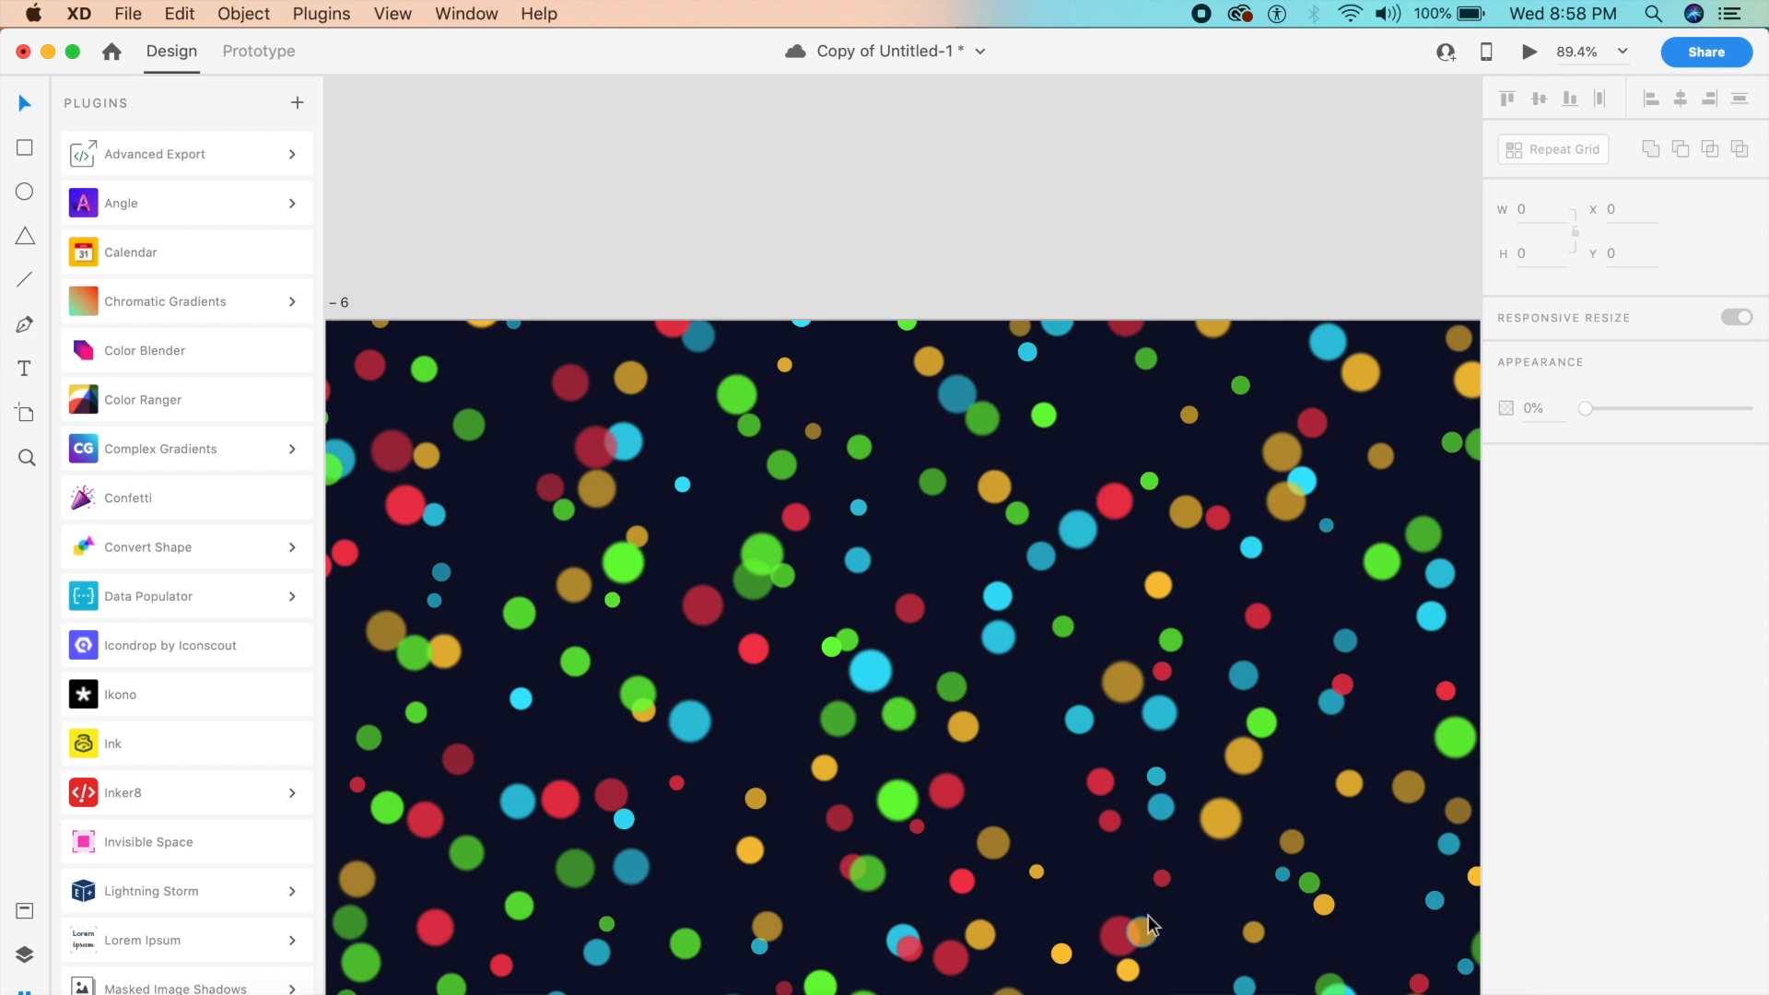
pyautogui.scroll(-5, 1146, 921)
pyautogui.scroll(-5, 1146, 921)
pyautogui.hscroll(6, 1146, 921)
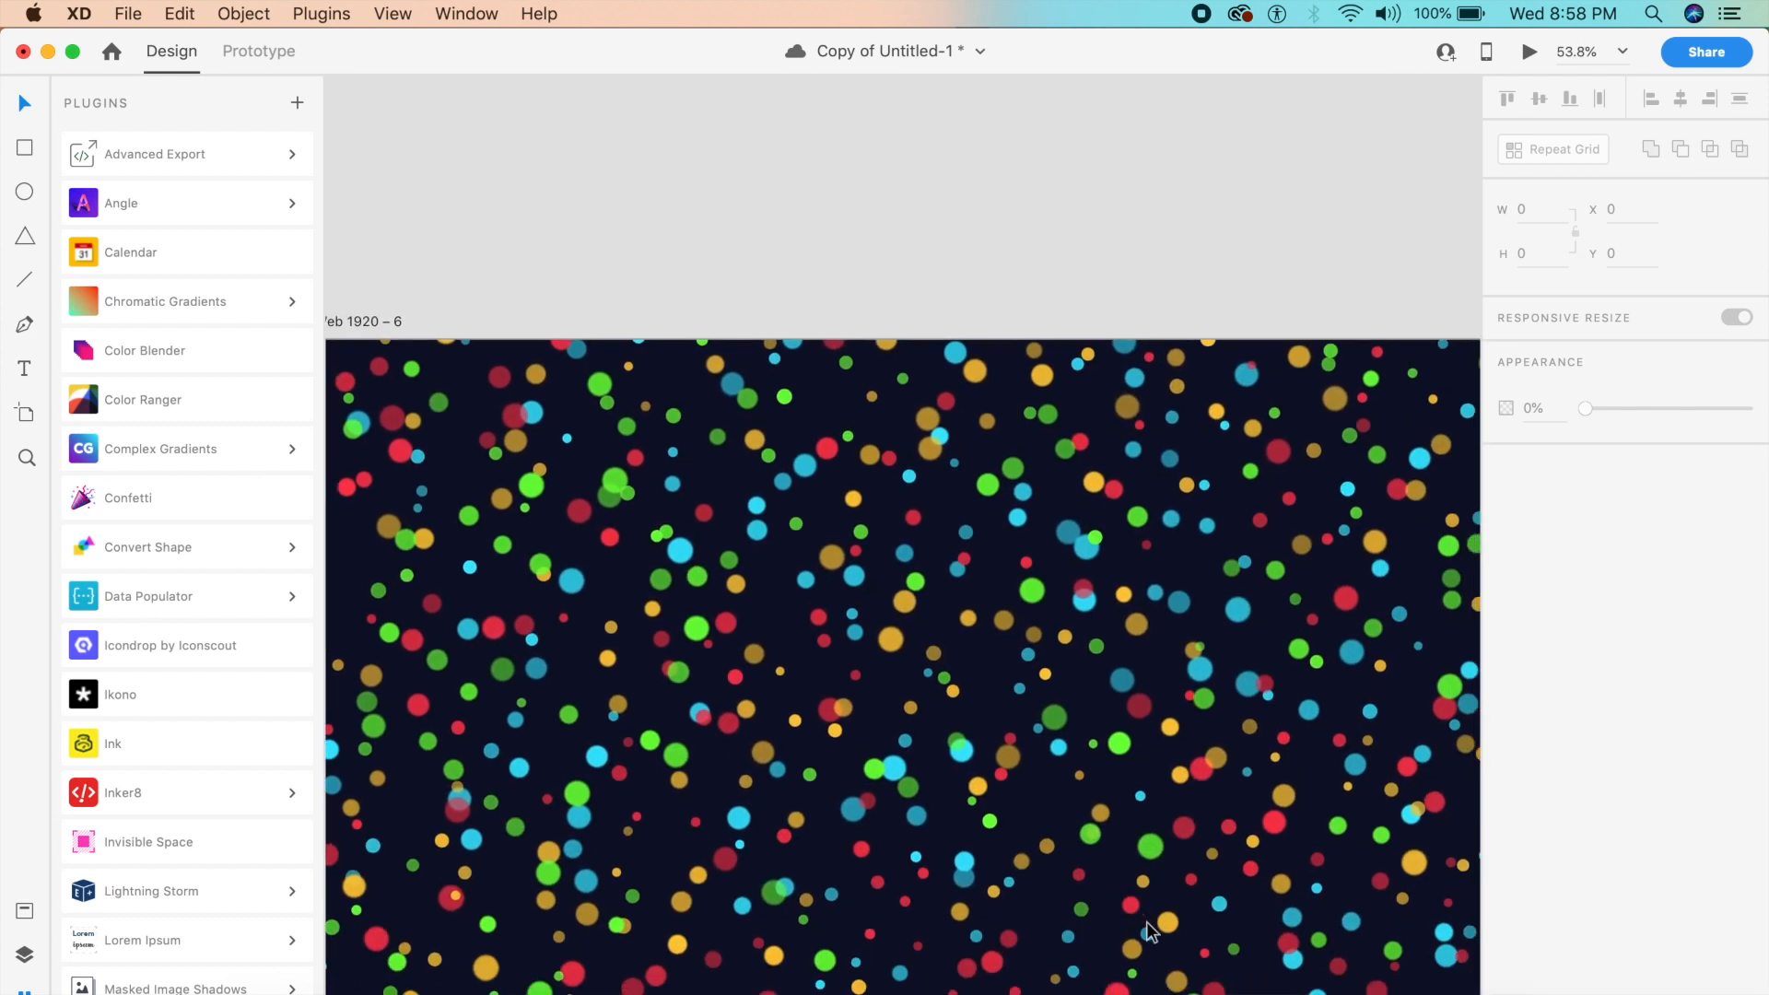
pyautogui.scroll(-5, 1103, 623)
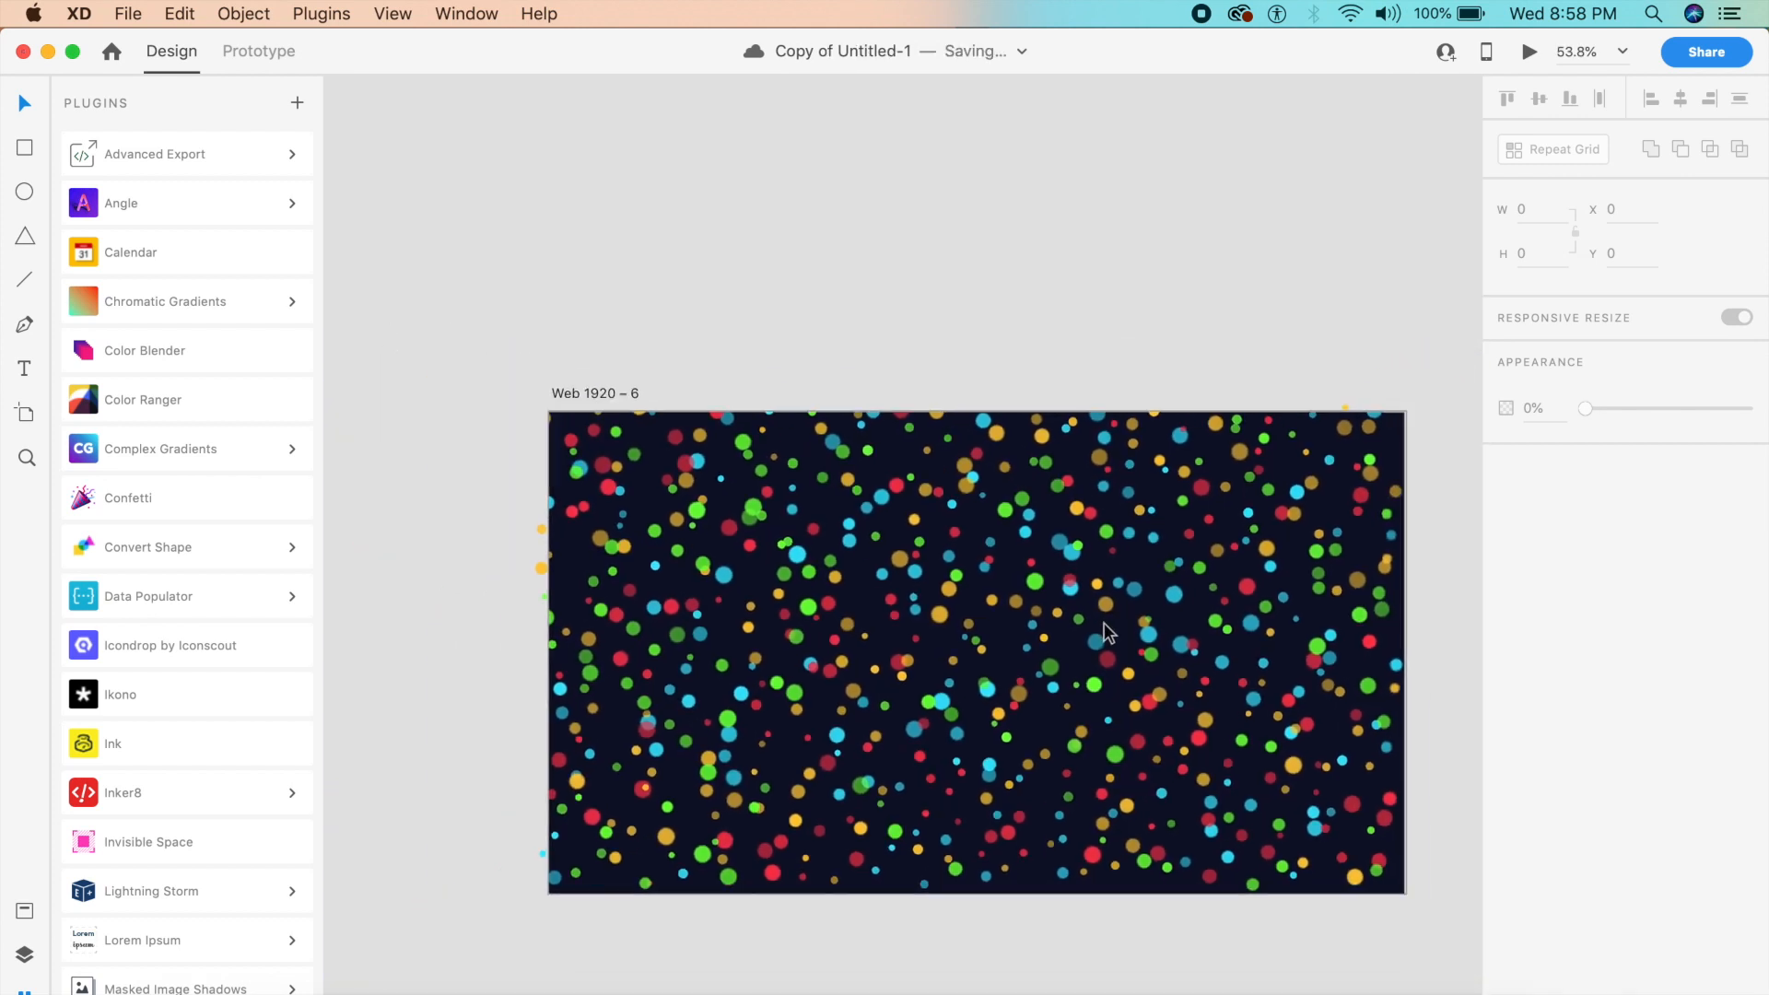
pyautogui.hscroll(2, 1103, 622)
pyautogui.scroll(1, 1104, 623)
pyautogui.scroll(3, 1104, 622)
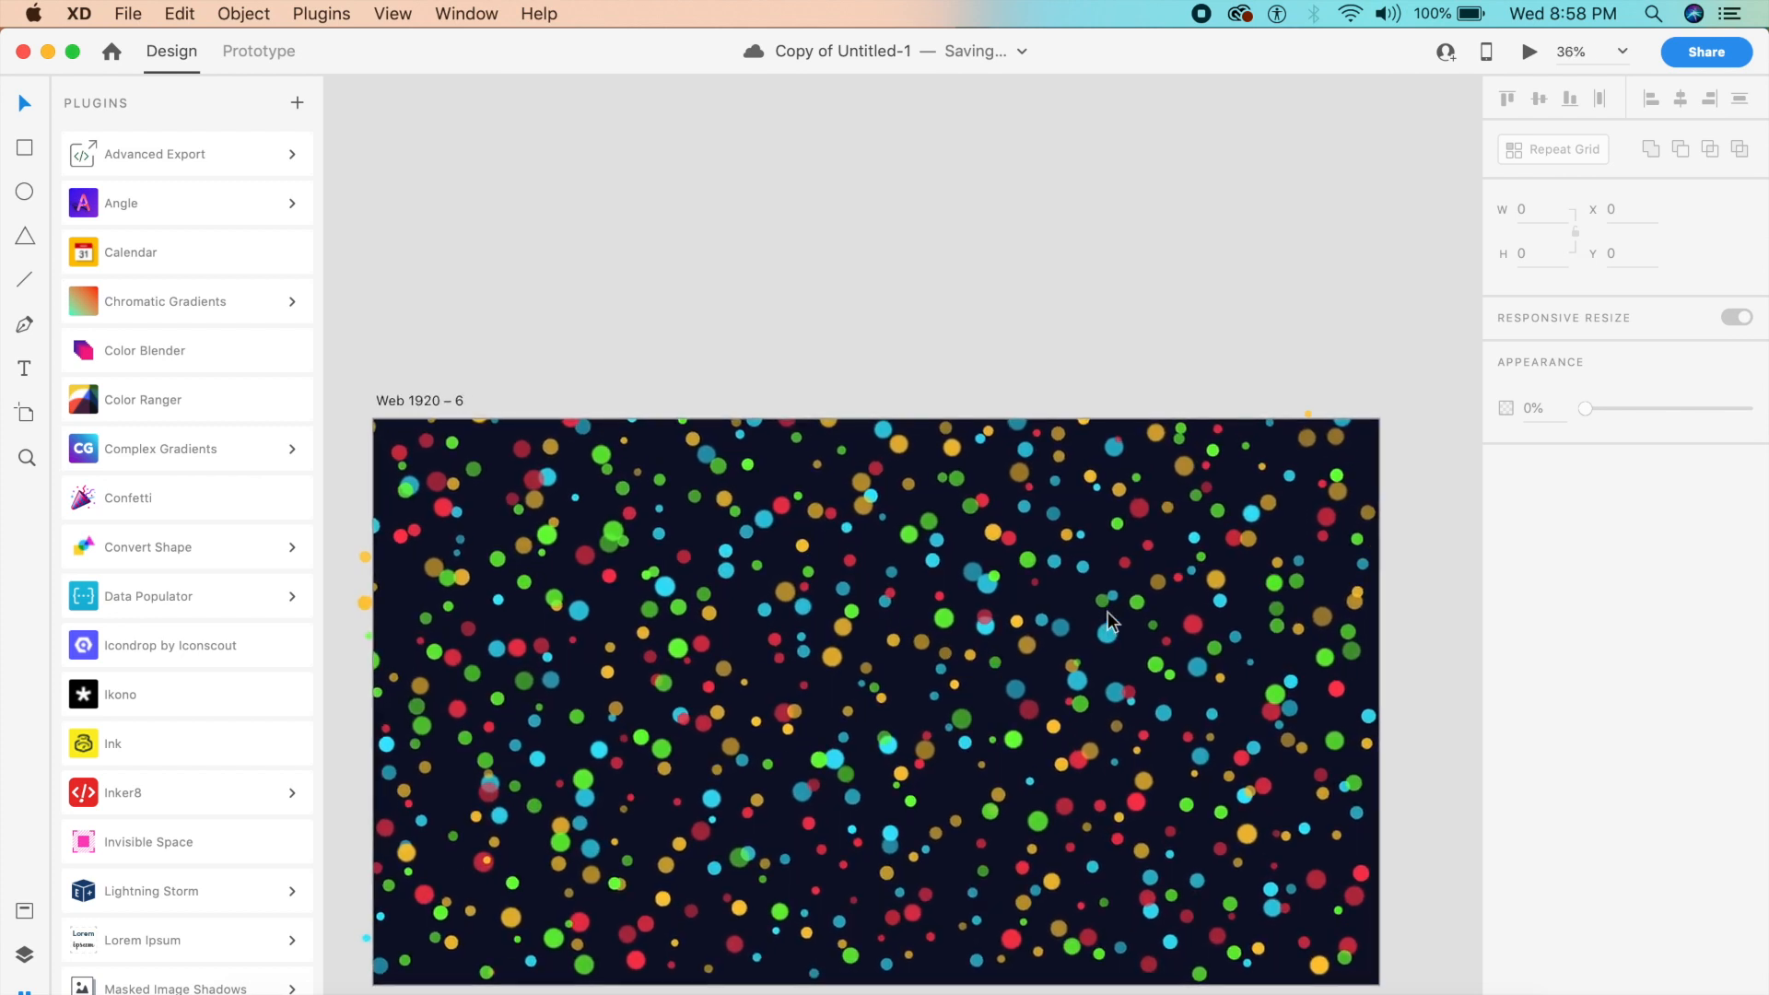
# Add the text "ADOBE XD" over the confetti on the artboard and enlarge it to a font size of about 182.
pyautogui.scroll(-1, 1107, 617)
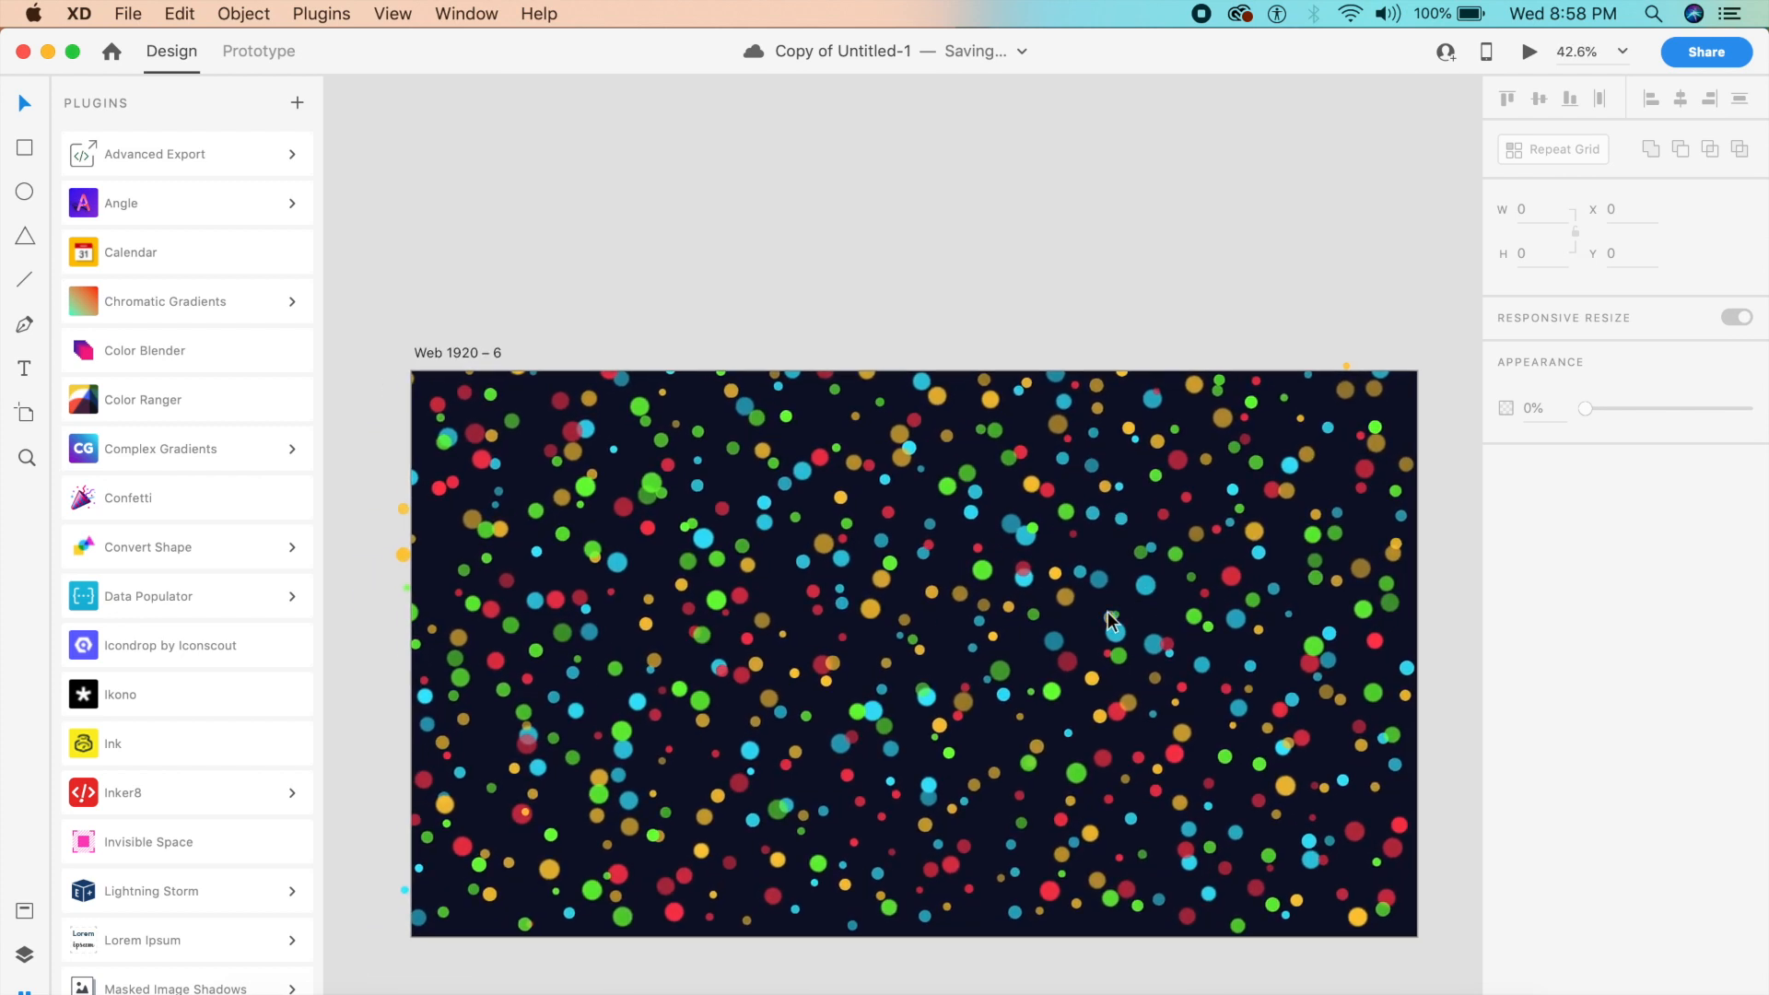
pyautogui.press('t')
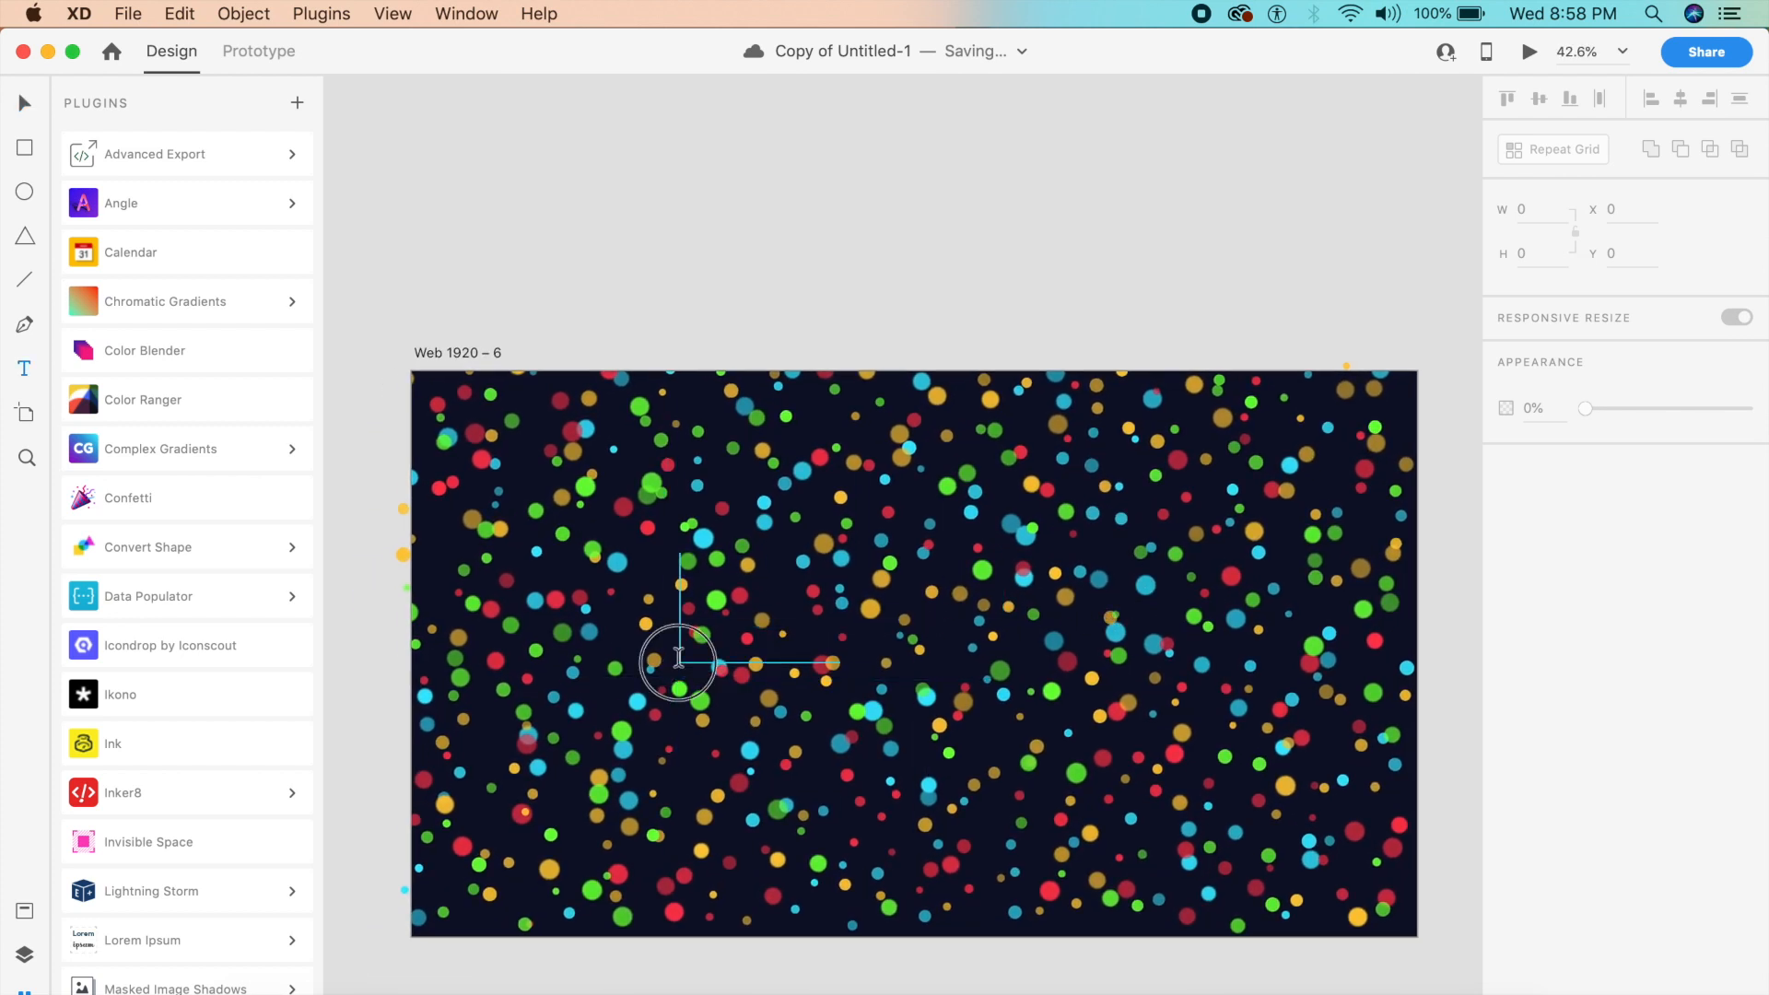
pyautogui.click(680, 657)
pyautogui.write('ADOB')
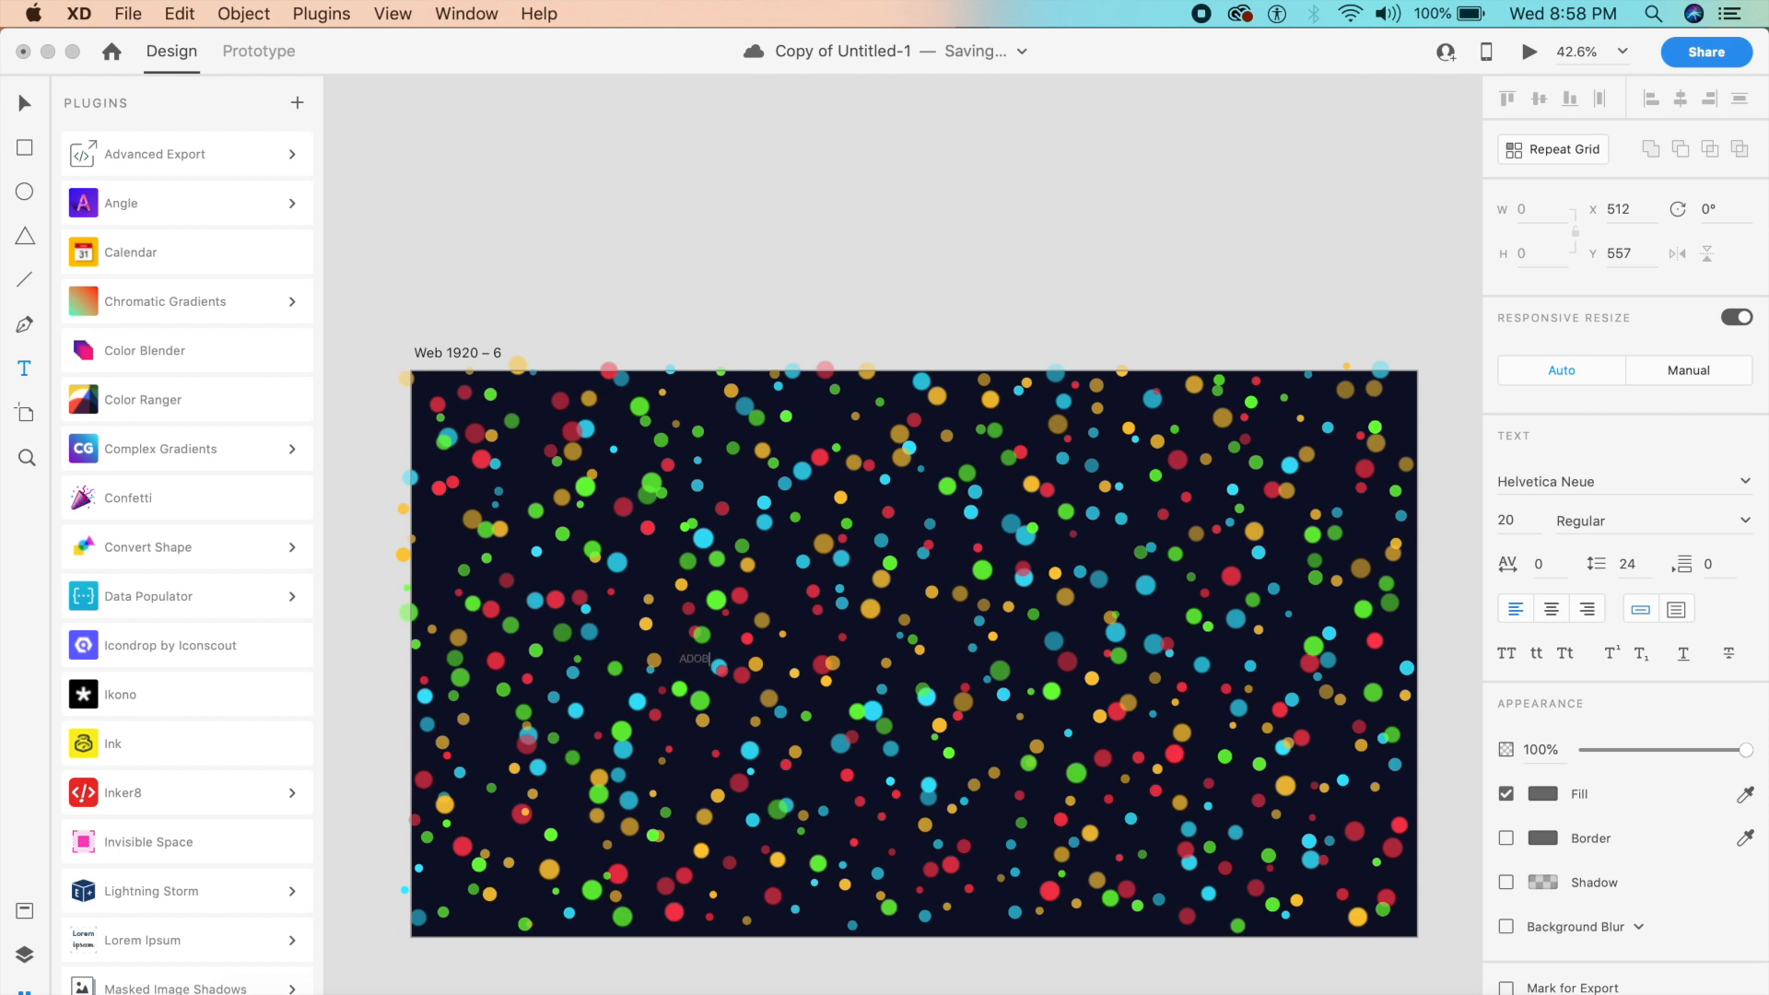
pyautogui.write('E XD')
pyautogui.press('Escape')
pyautogui.press('Escape')
pyautogui.click(697, 662)
pyautogui.moveTo(698, 663); pyautogui.dragTo(858, 680)
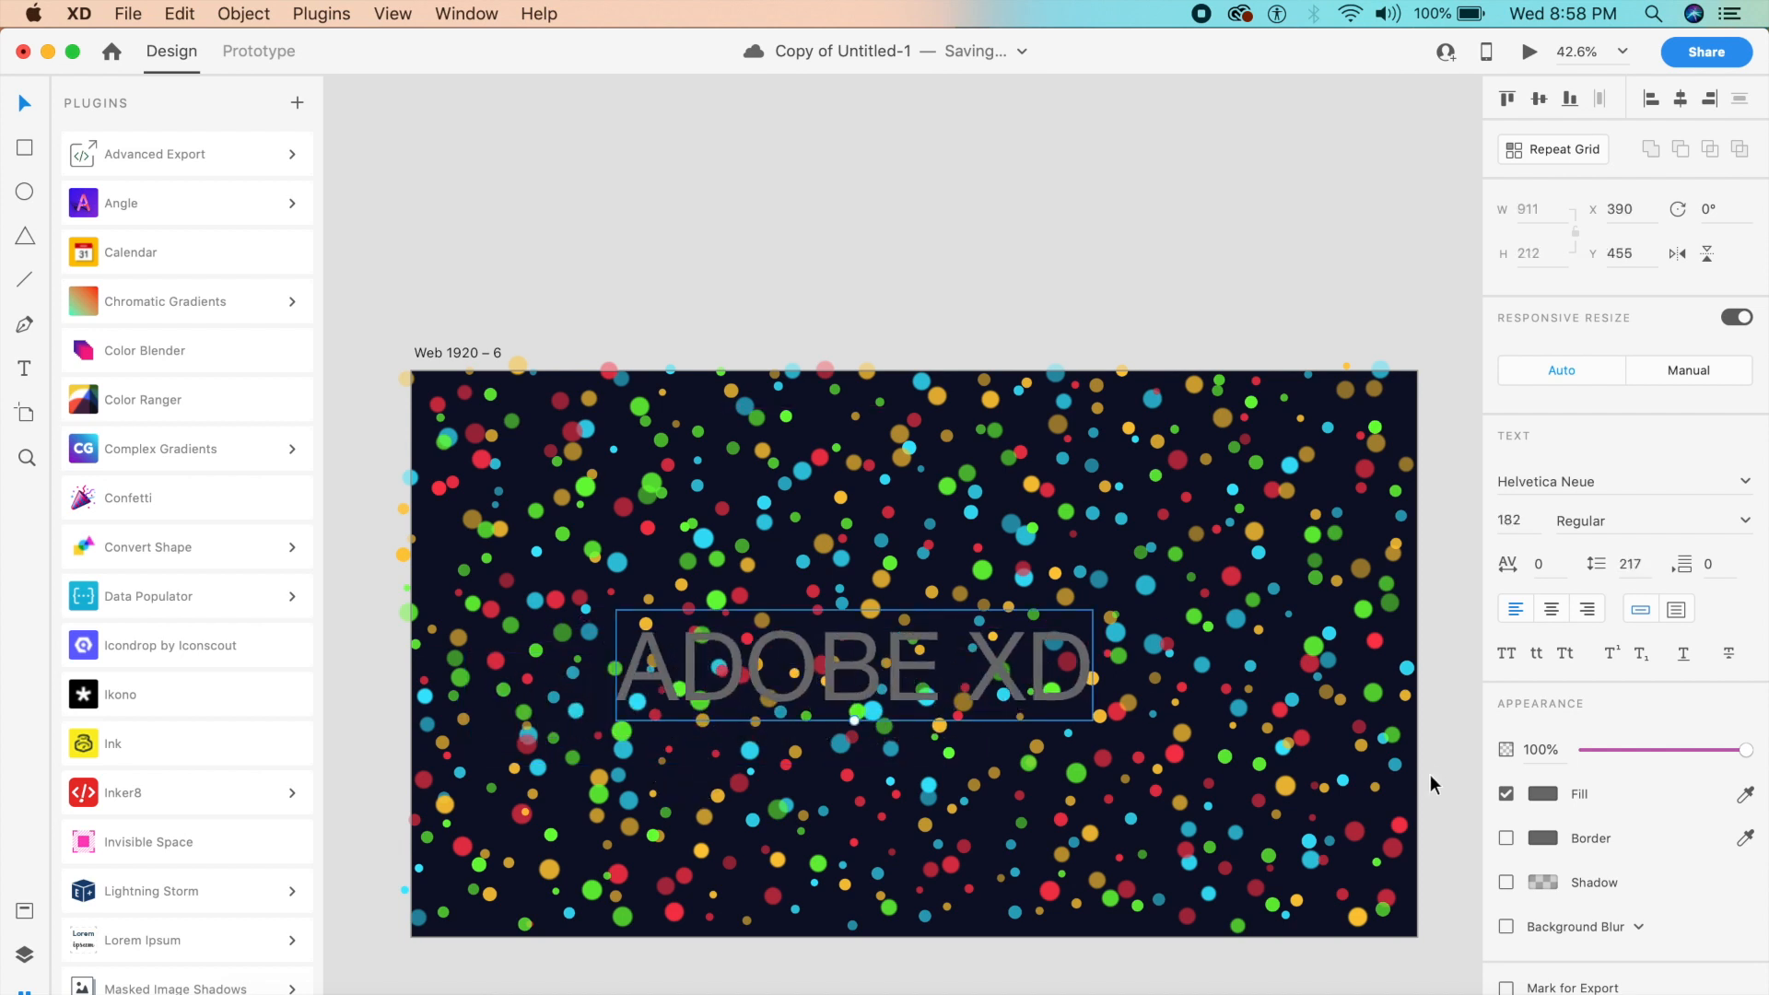
# Fill the "ADOBE XD" text with white and make it bold.
pyautogui.click(1543, 792)
pyautogui.moveTo(1389, 783); pyautogui.dragTo(1113, 575)
pyautogui.click(1128, 603)
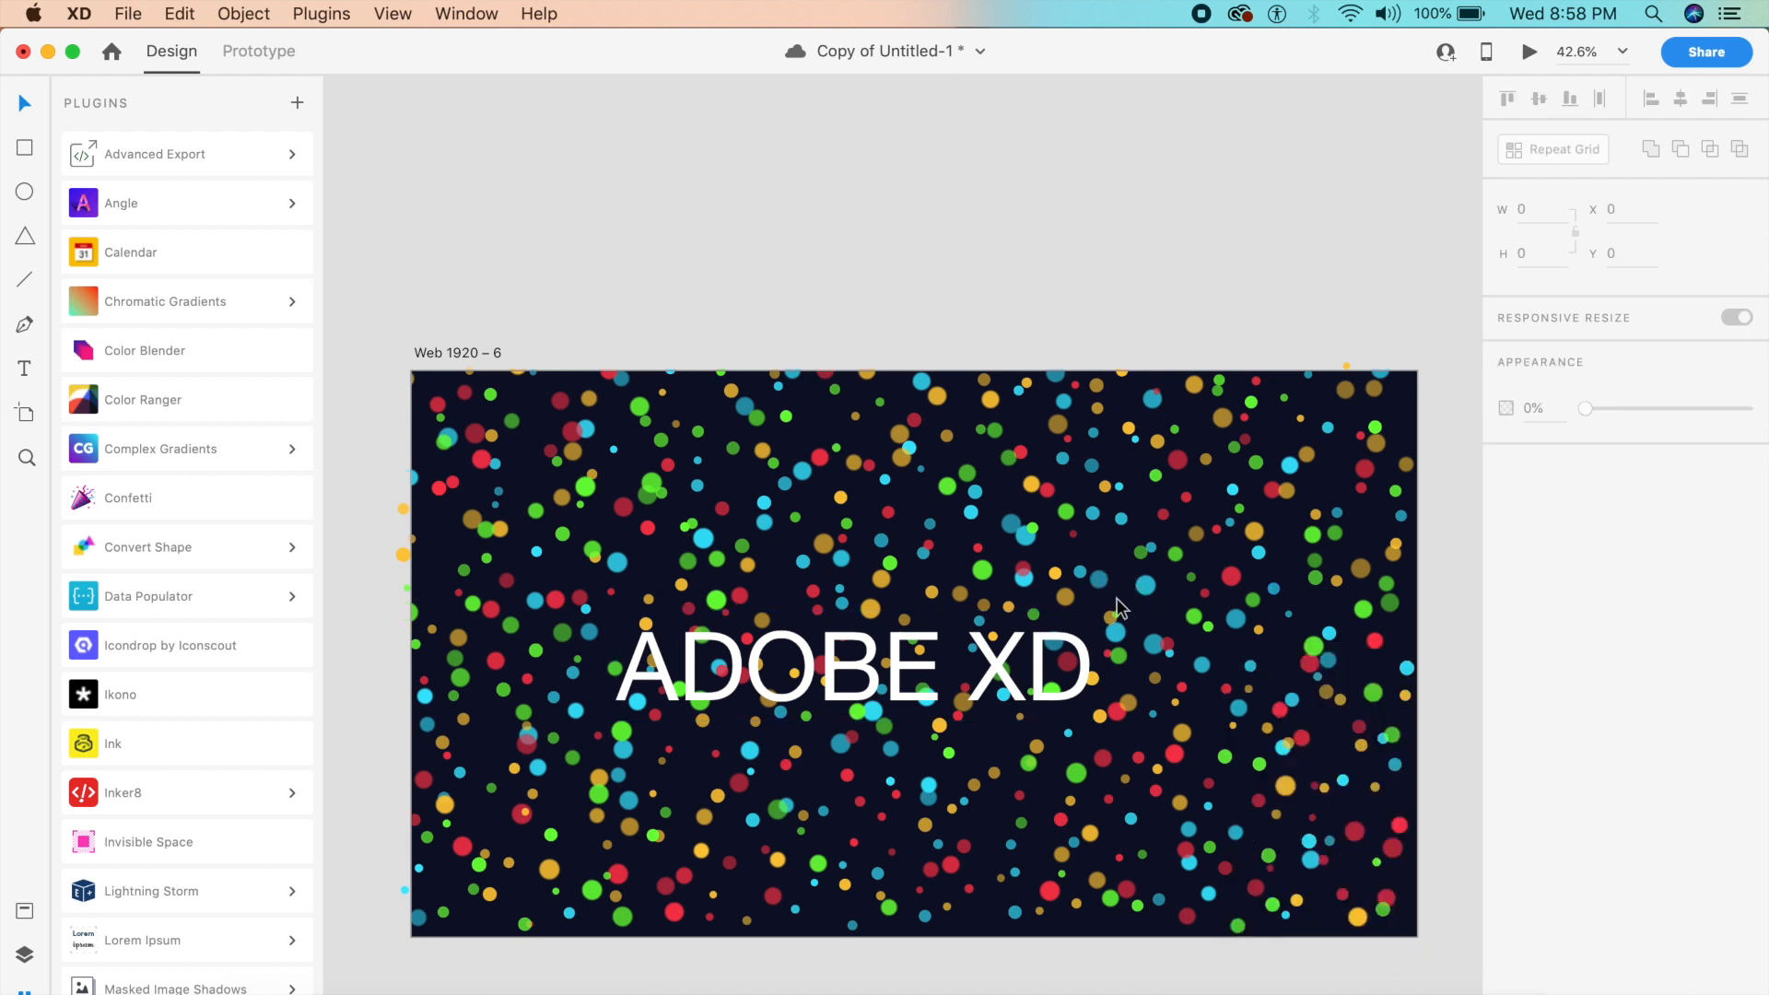
pyautogui.click(919, 655)
pyautogui.press('super+b')
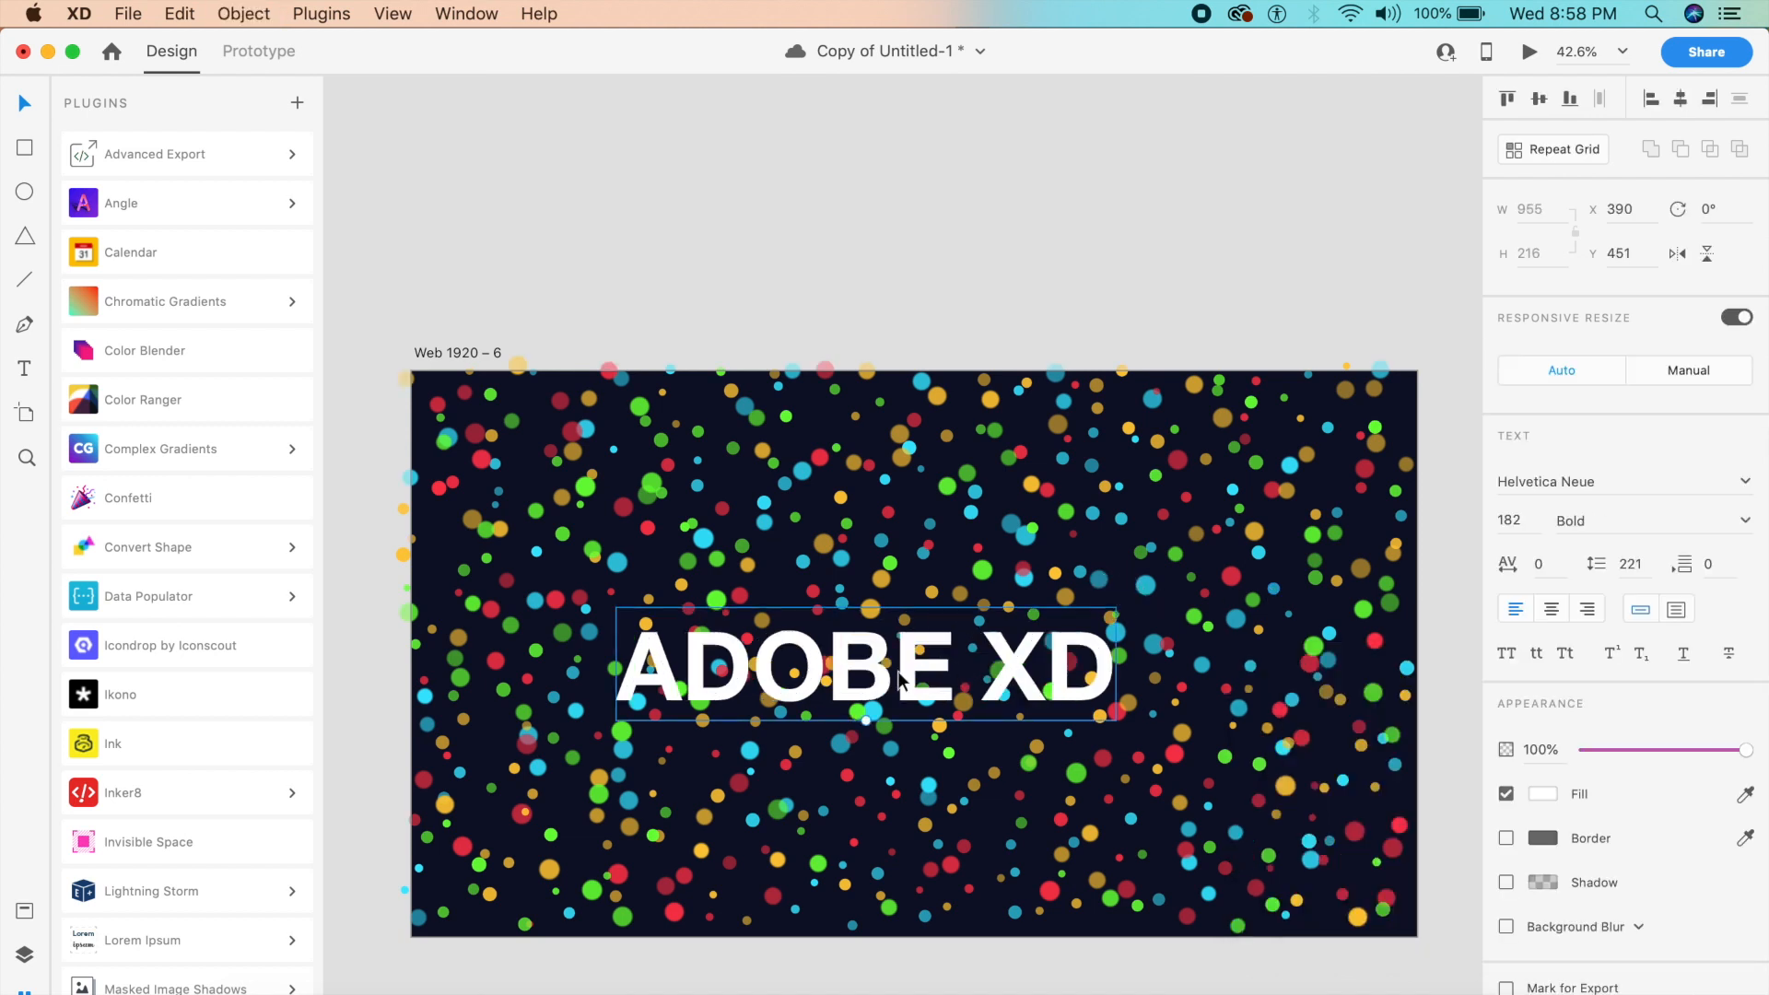
# Centre the "ADOBE XD" text vertically and horizontally on the artboard.
pyautogui.click(1538, 98)
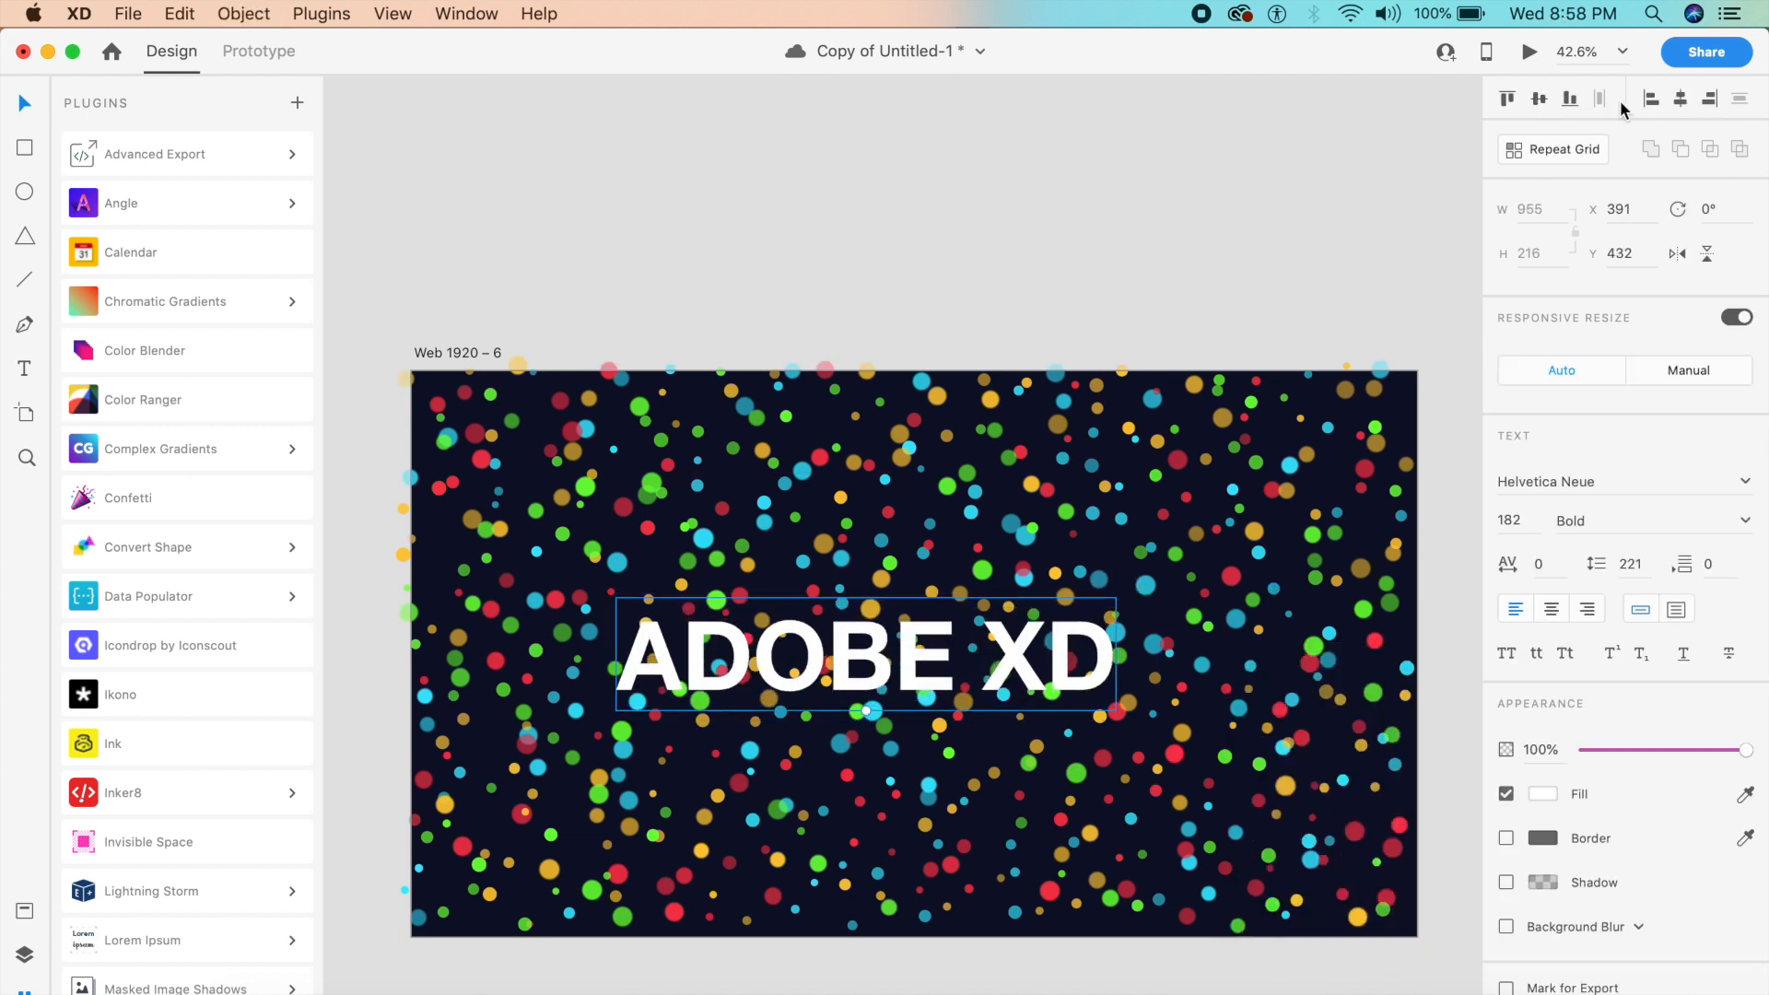
pyautogui.click(1681, 101)
pyautogui.click(1157, 256)
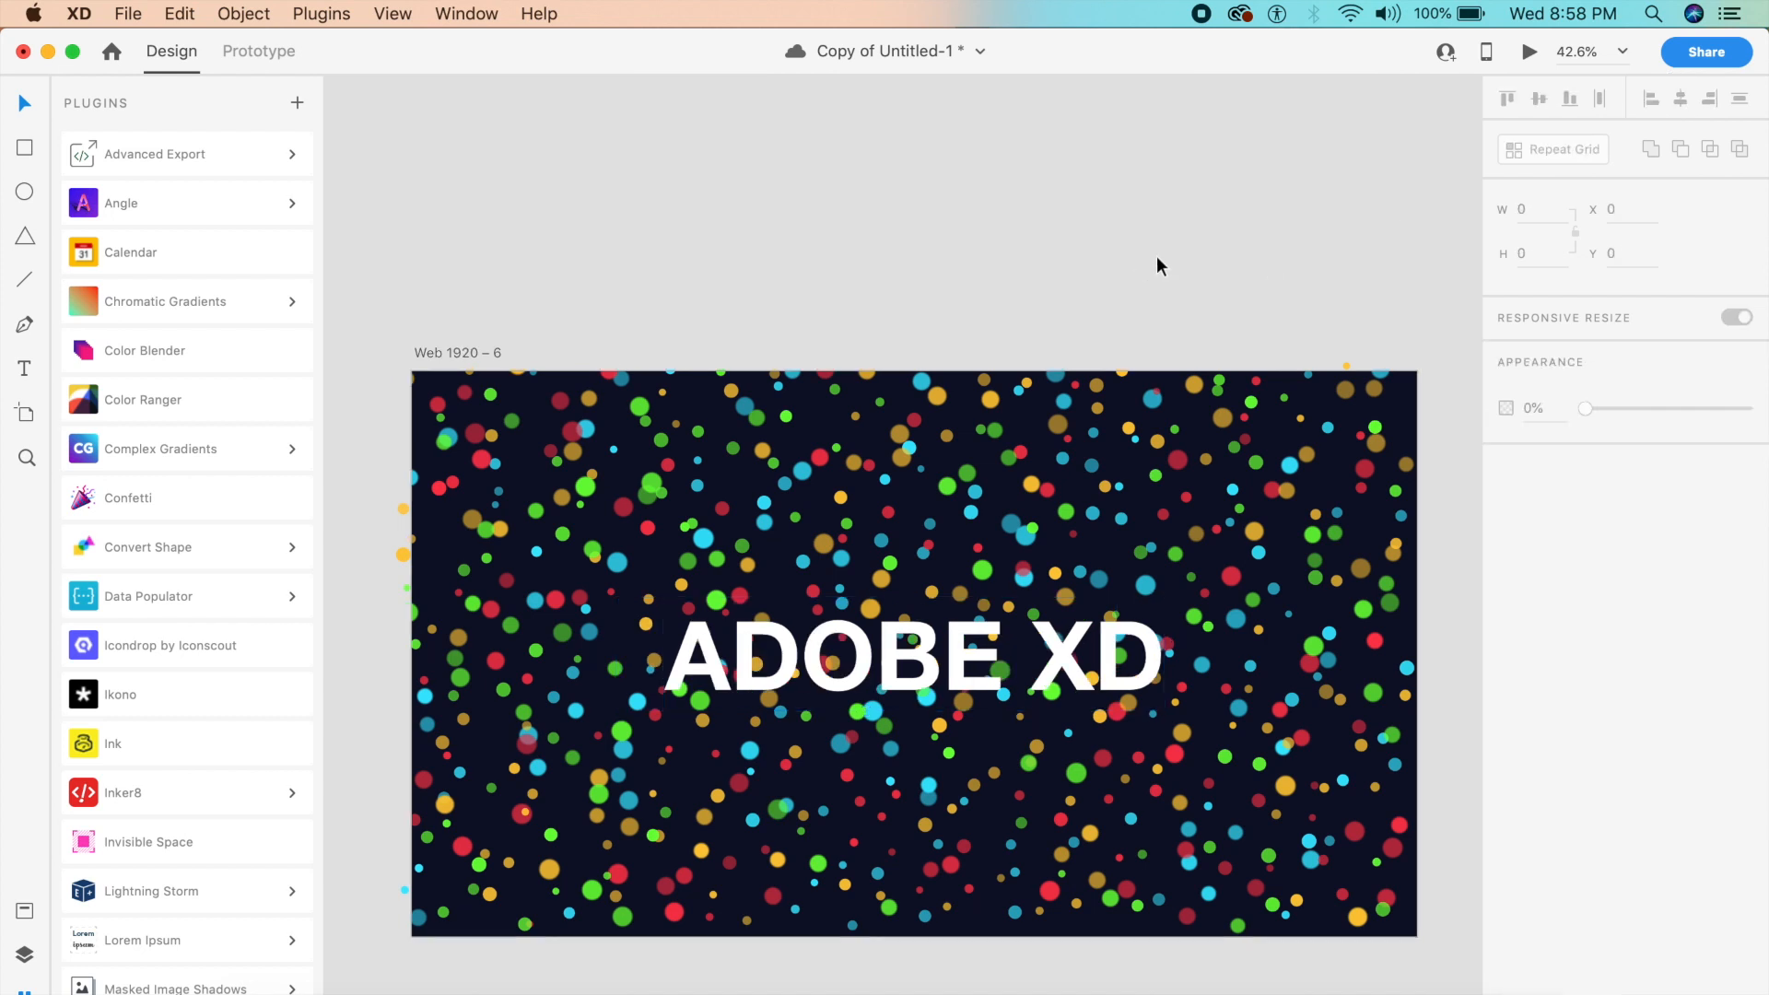
# Duplicate the whole confetti artboard Web 1920 – 6, including its "ADOBE XD" text.
pyautogui.scroll(-3, 875, 405)
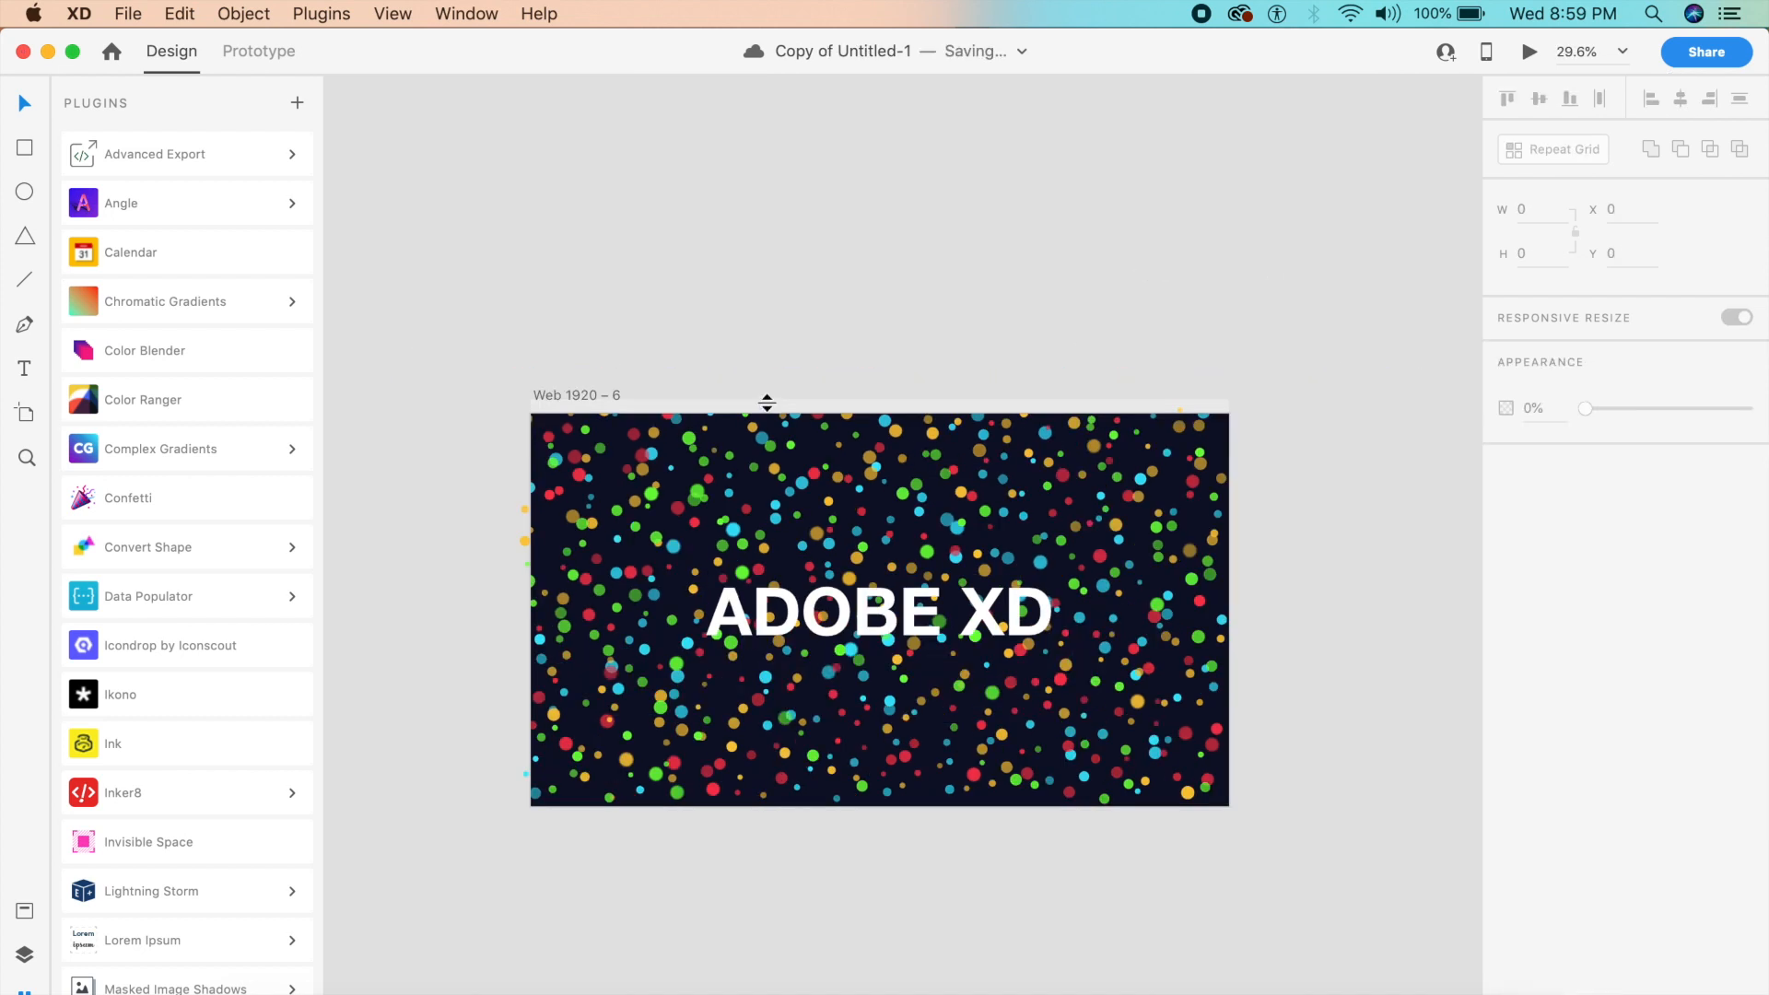
pyautogui.click(584, 391)
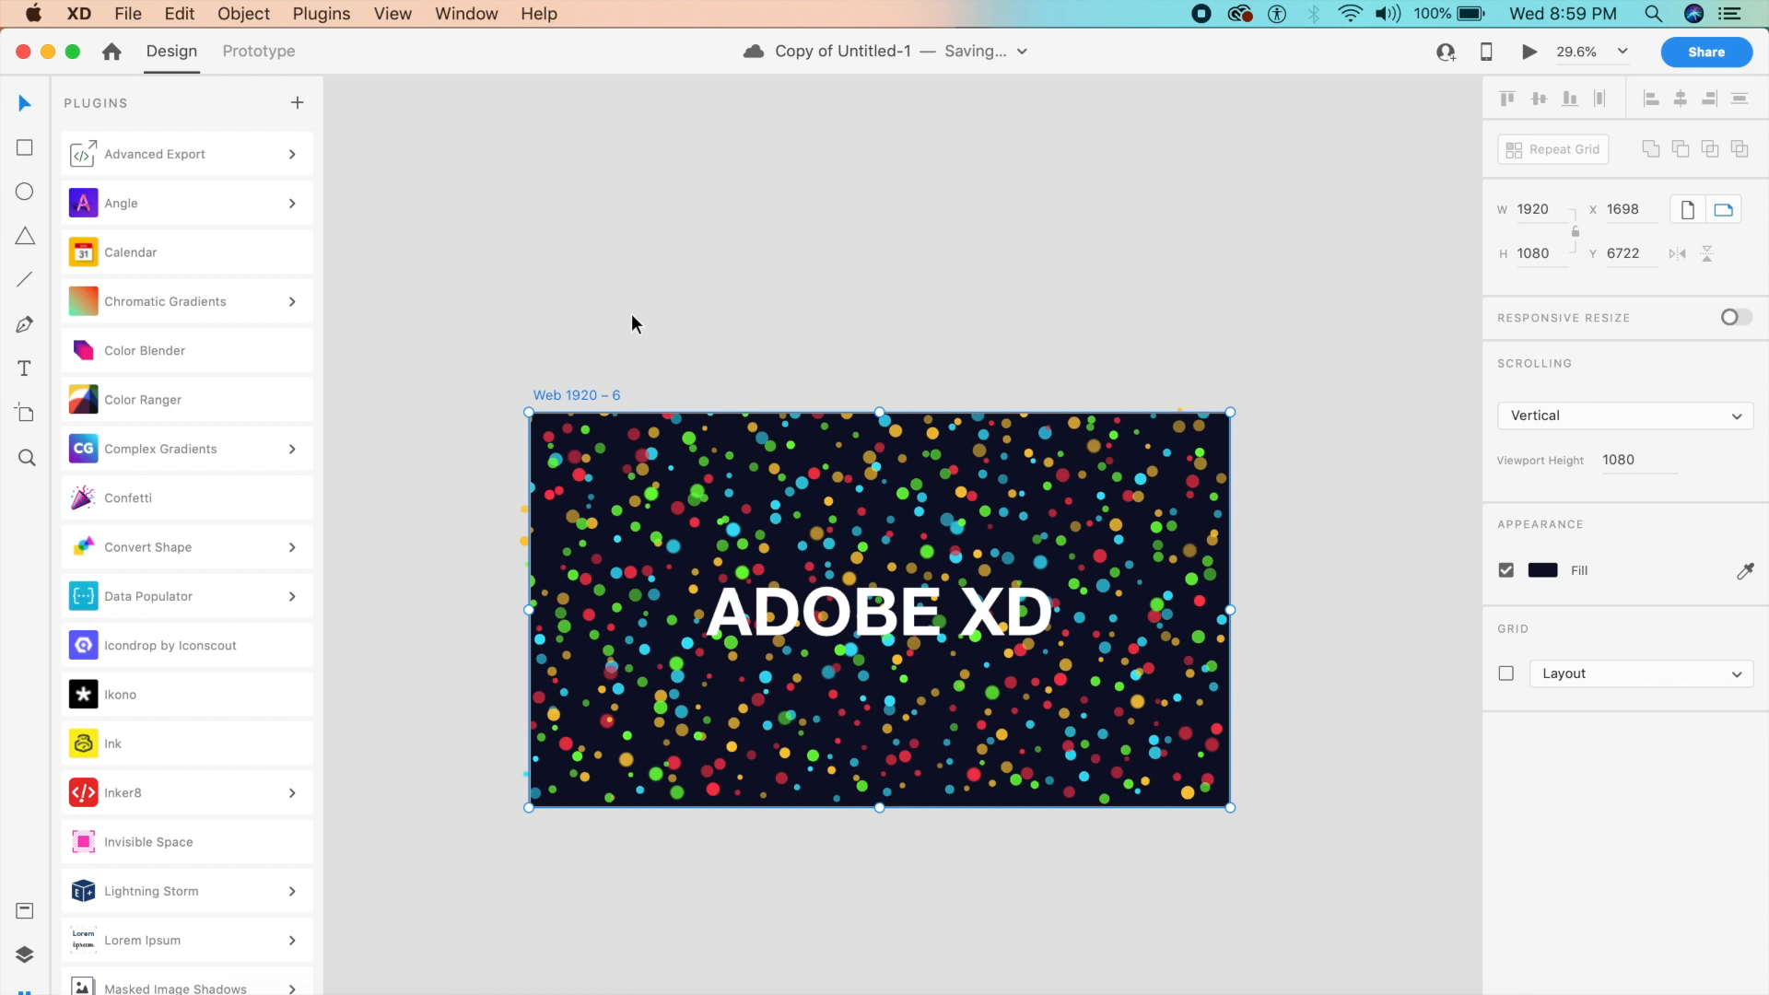
pyautogui.press('super+d')
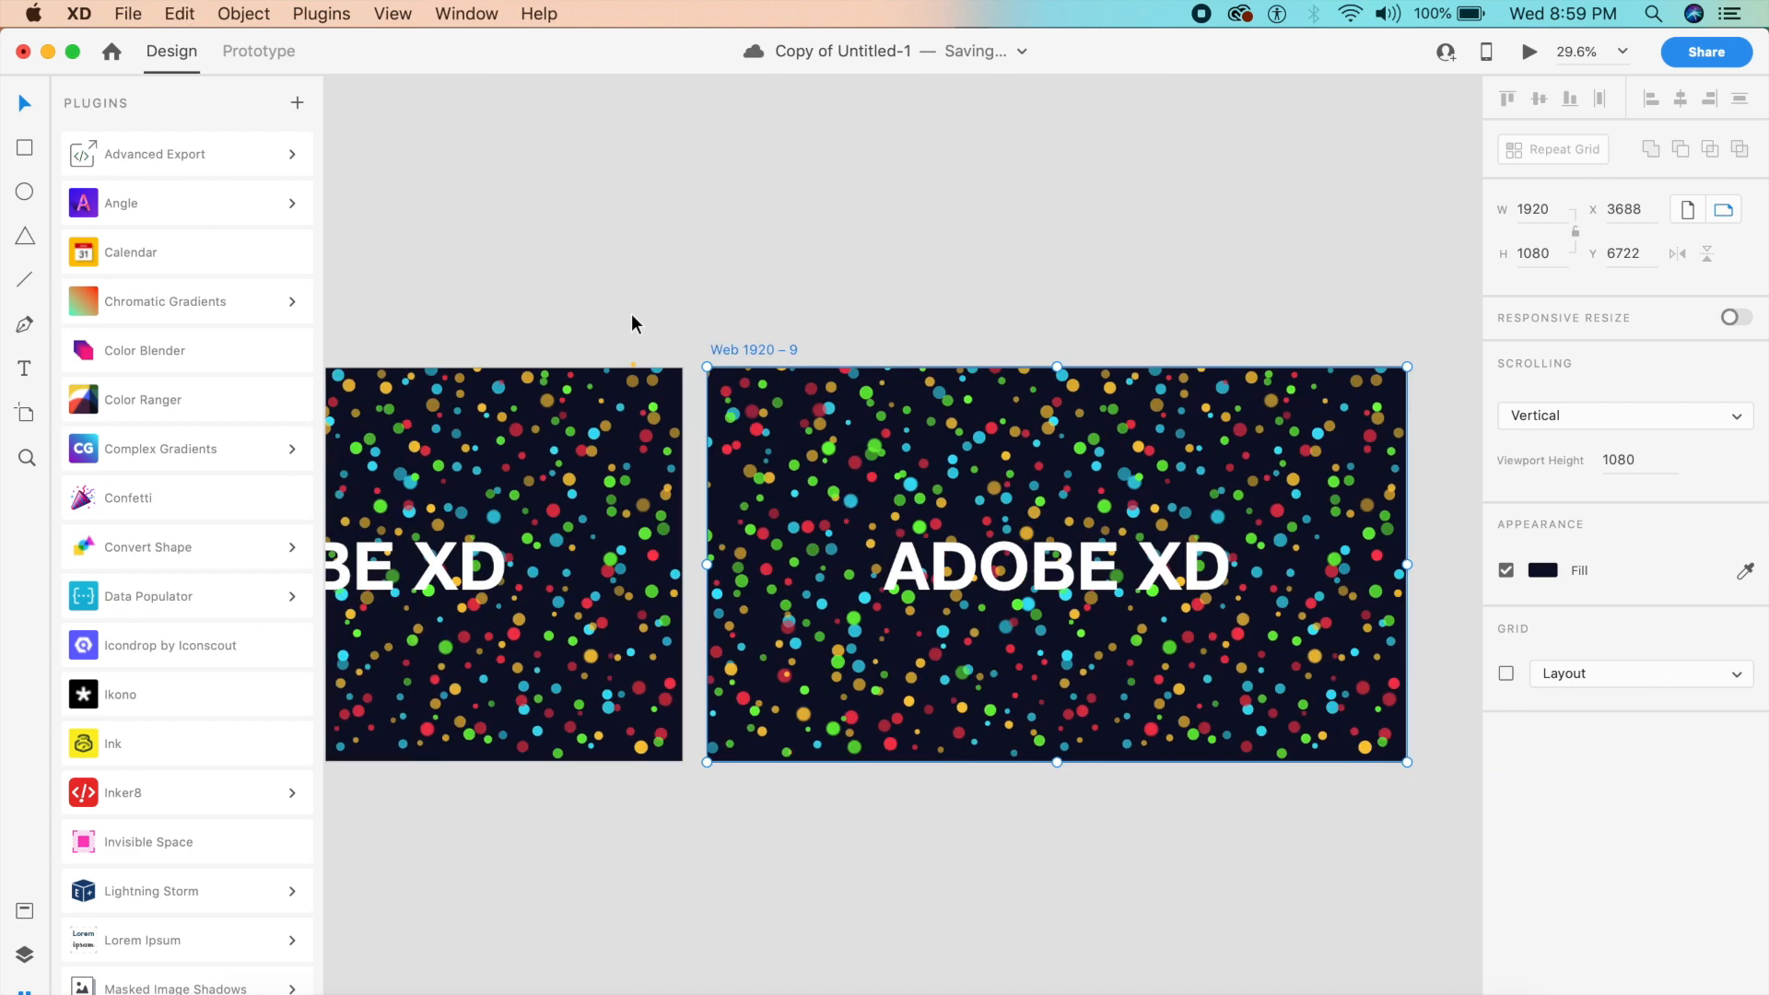
pyautogui.scroll(-2, 640, 297)
pyautogui.hscroll(2, 640, 297)
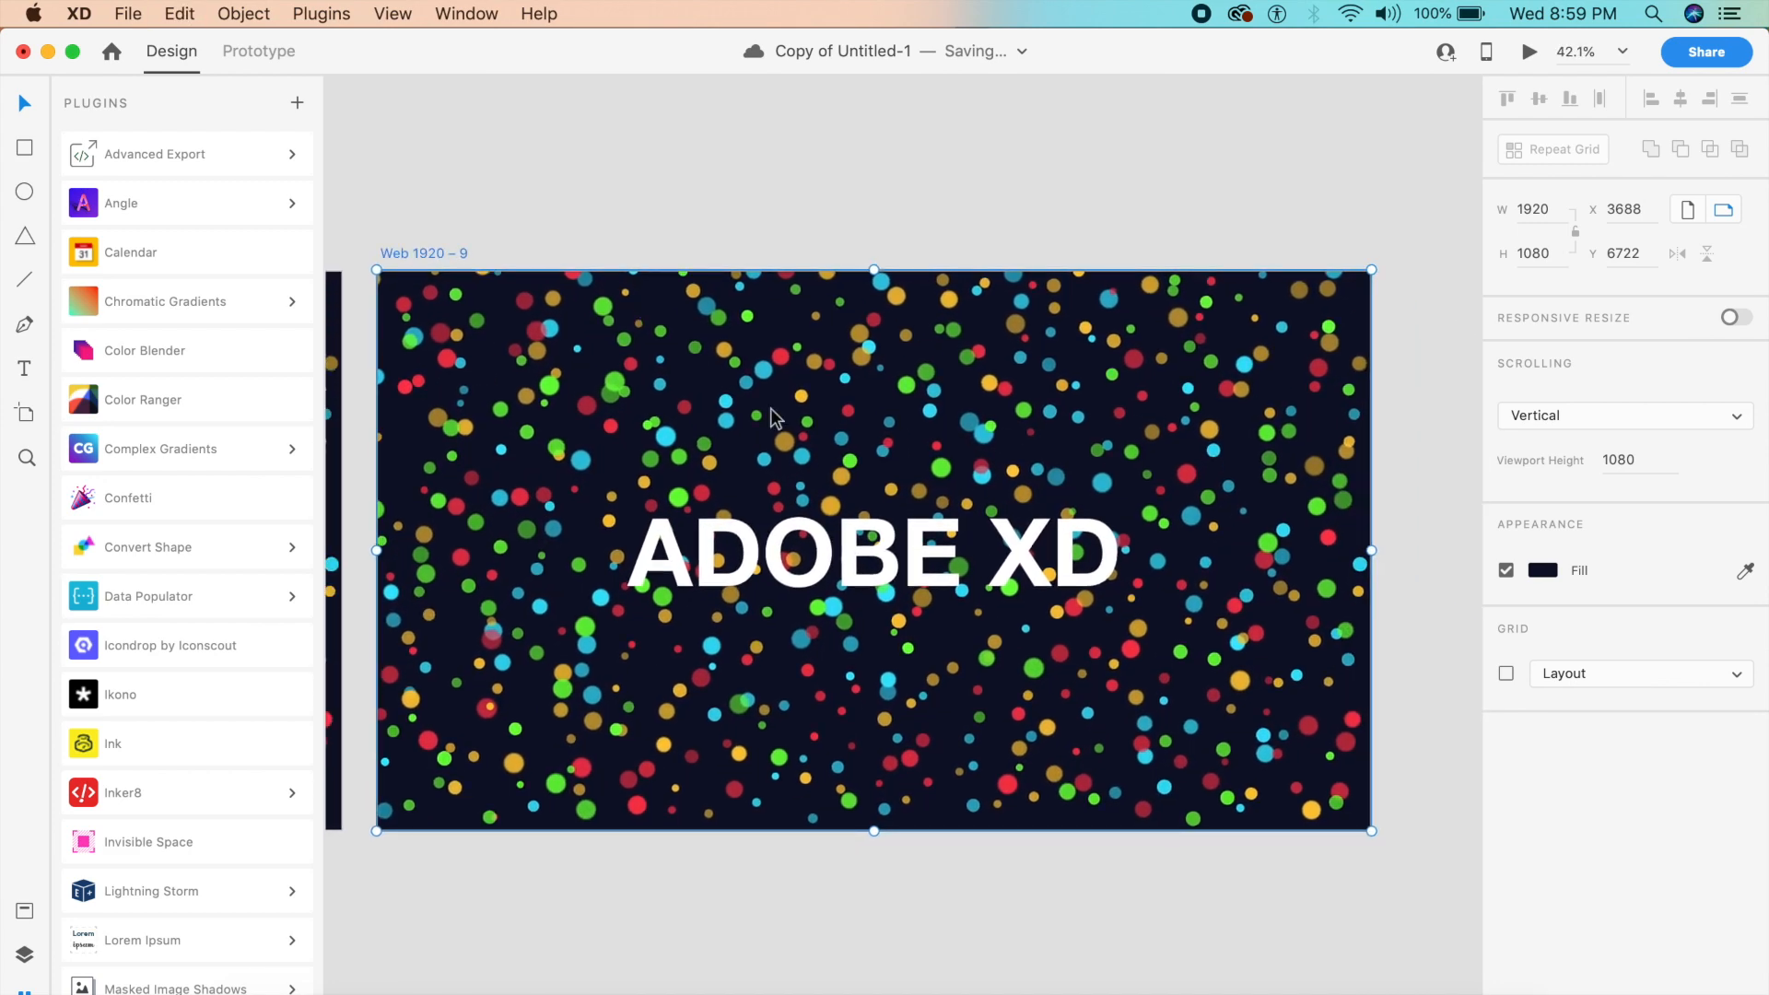
# Enlarge the "ADOBE XD" text on the duplicated artboard to a font size of about 407 and centre it on the artboard.
pyautogui.click(914, 517)
pyautogui.moveTo(875, 608); pyautogui.dragTo(874, 744)
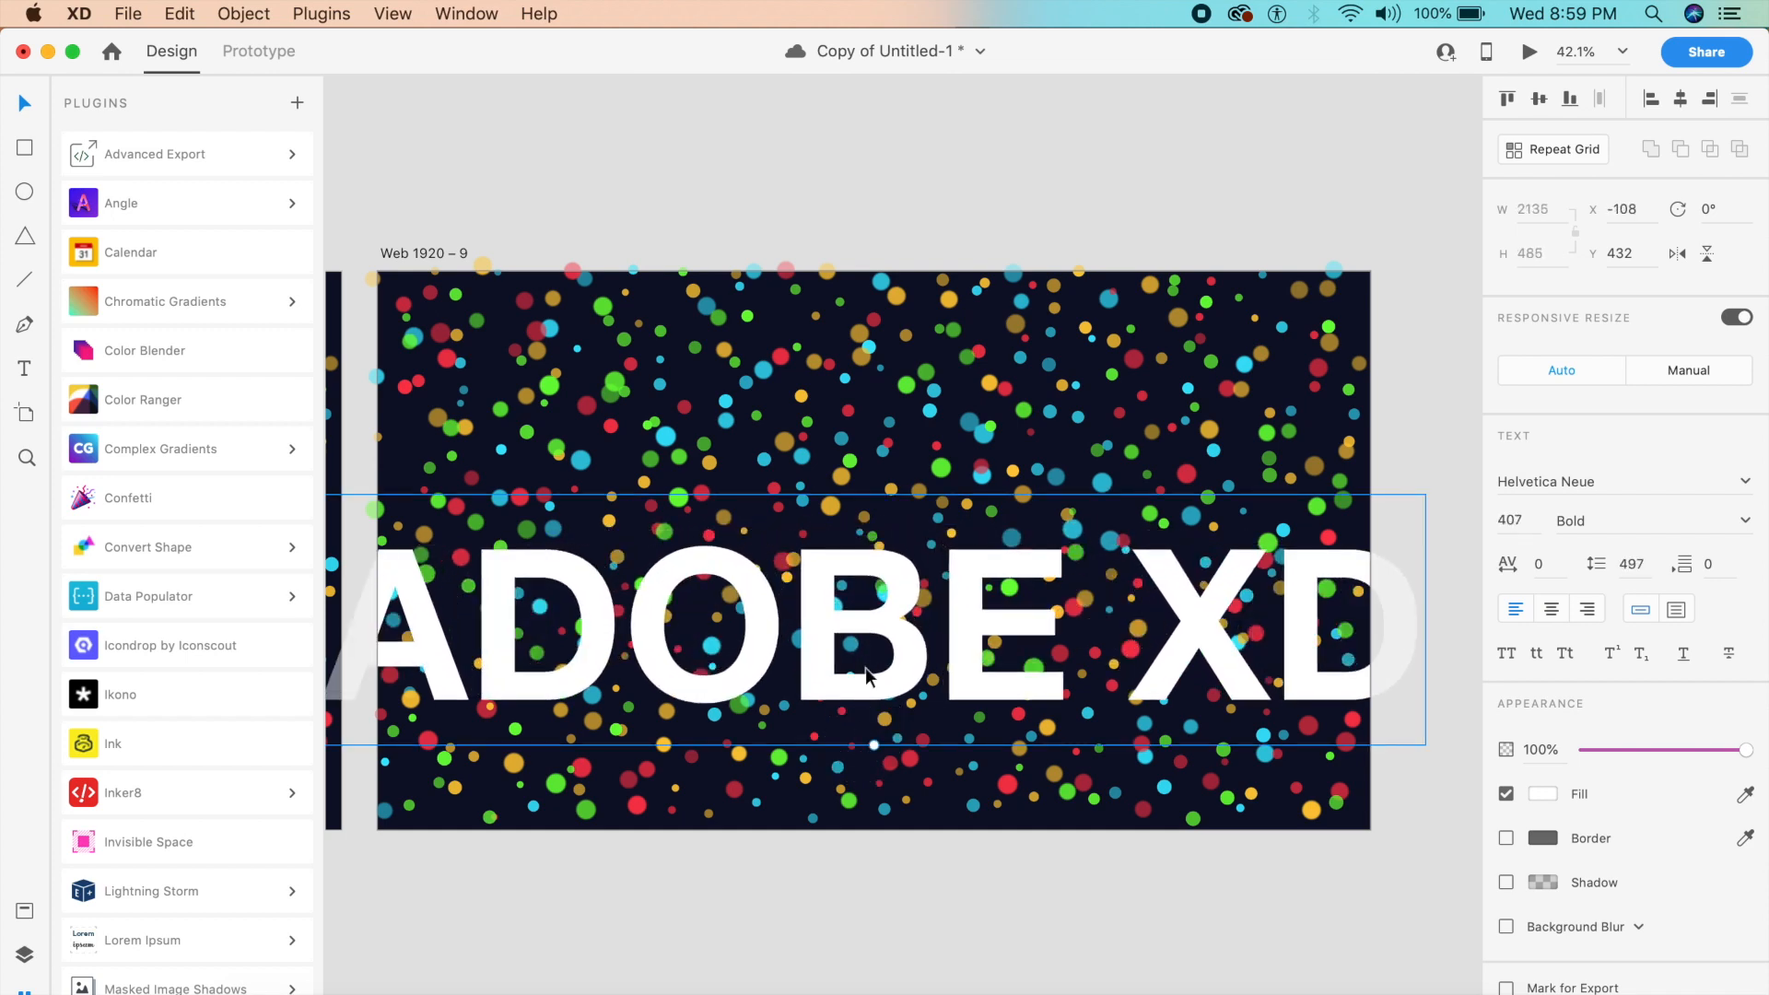
pyautogui.moveTo(892, 623); pyautogui.dragTo(892, 556)
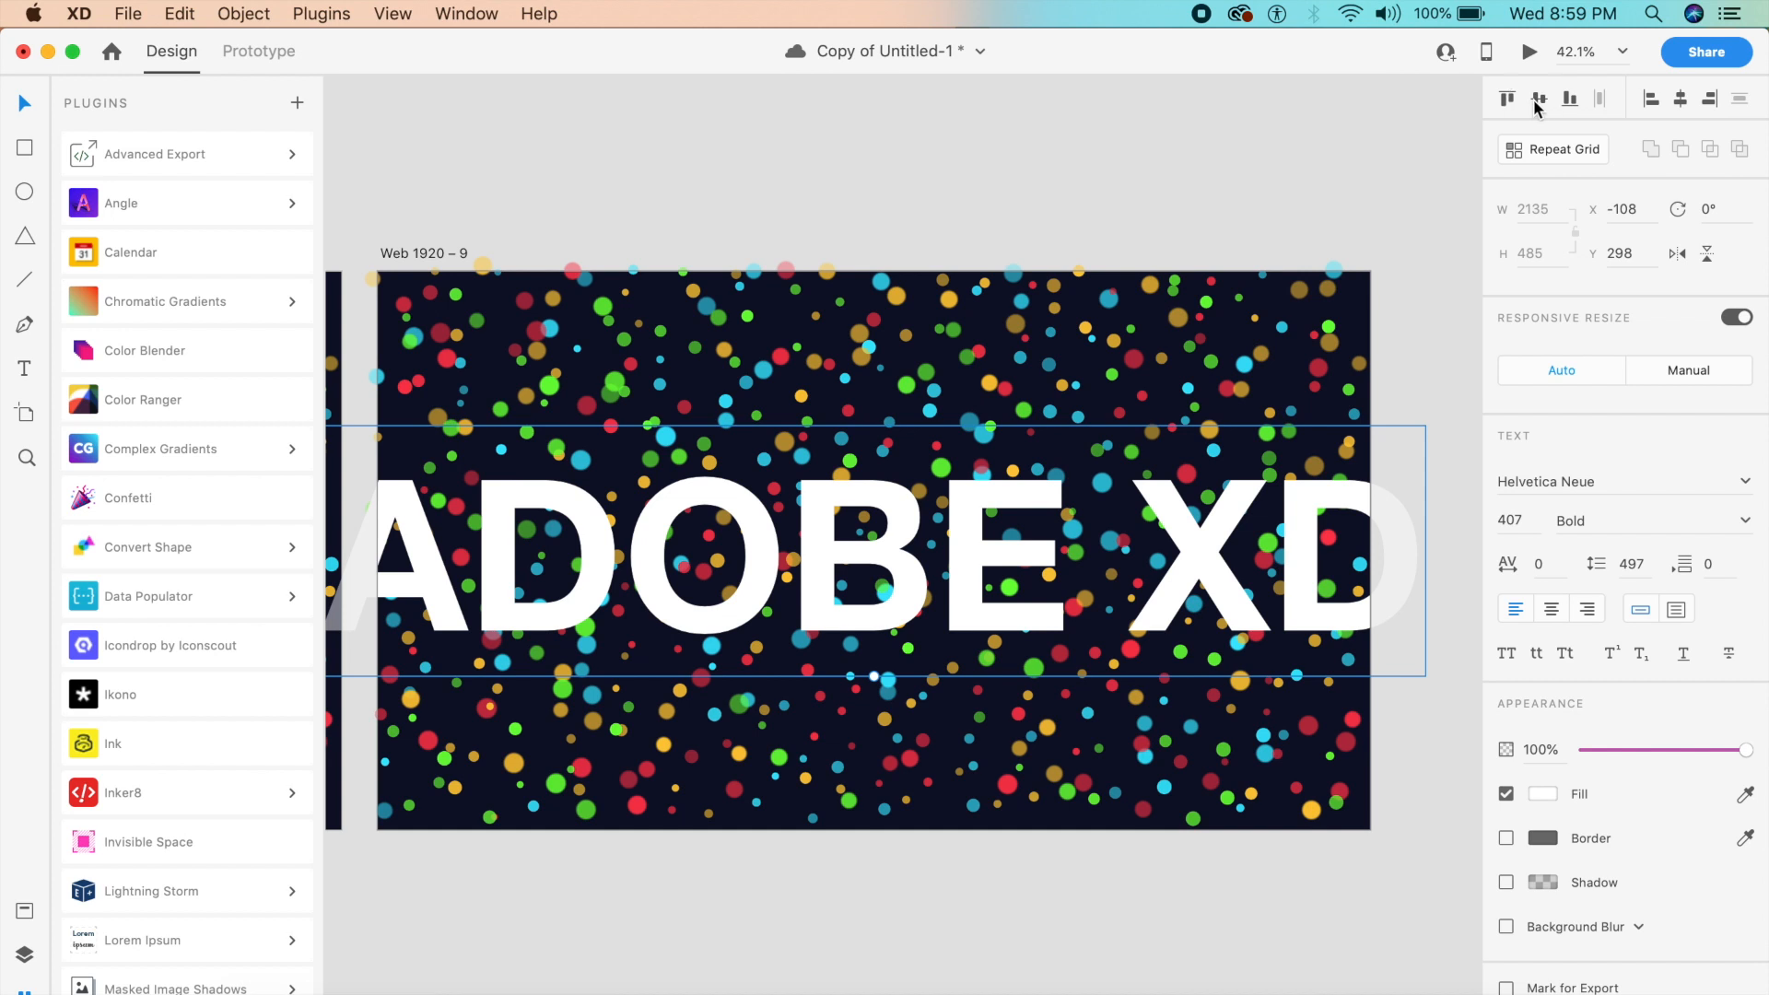
pyautogui.click(1682, 101)
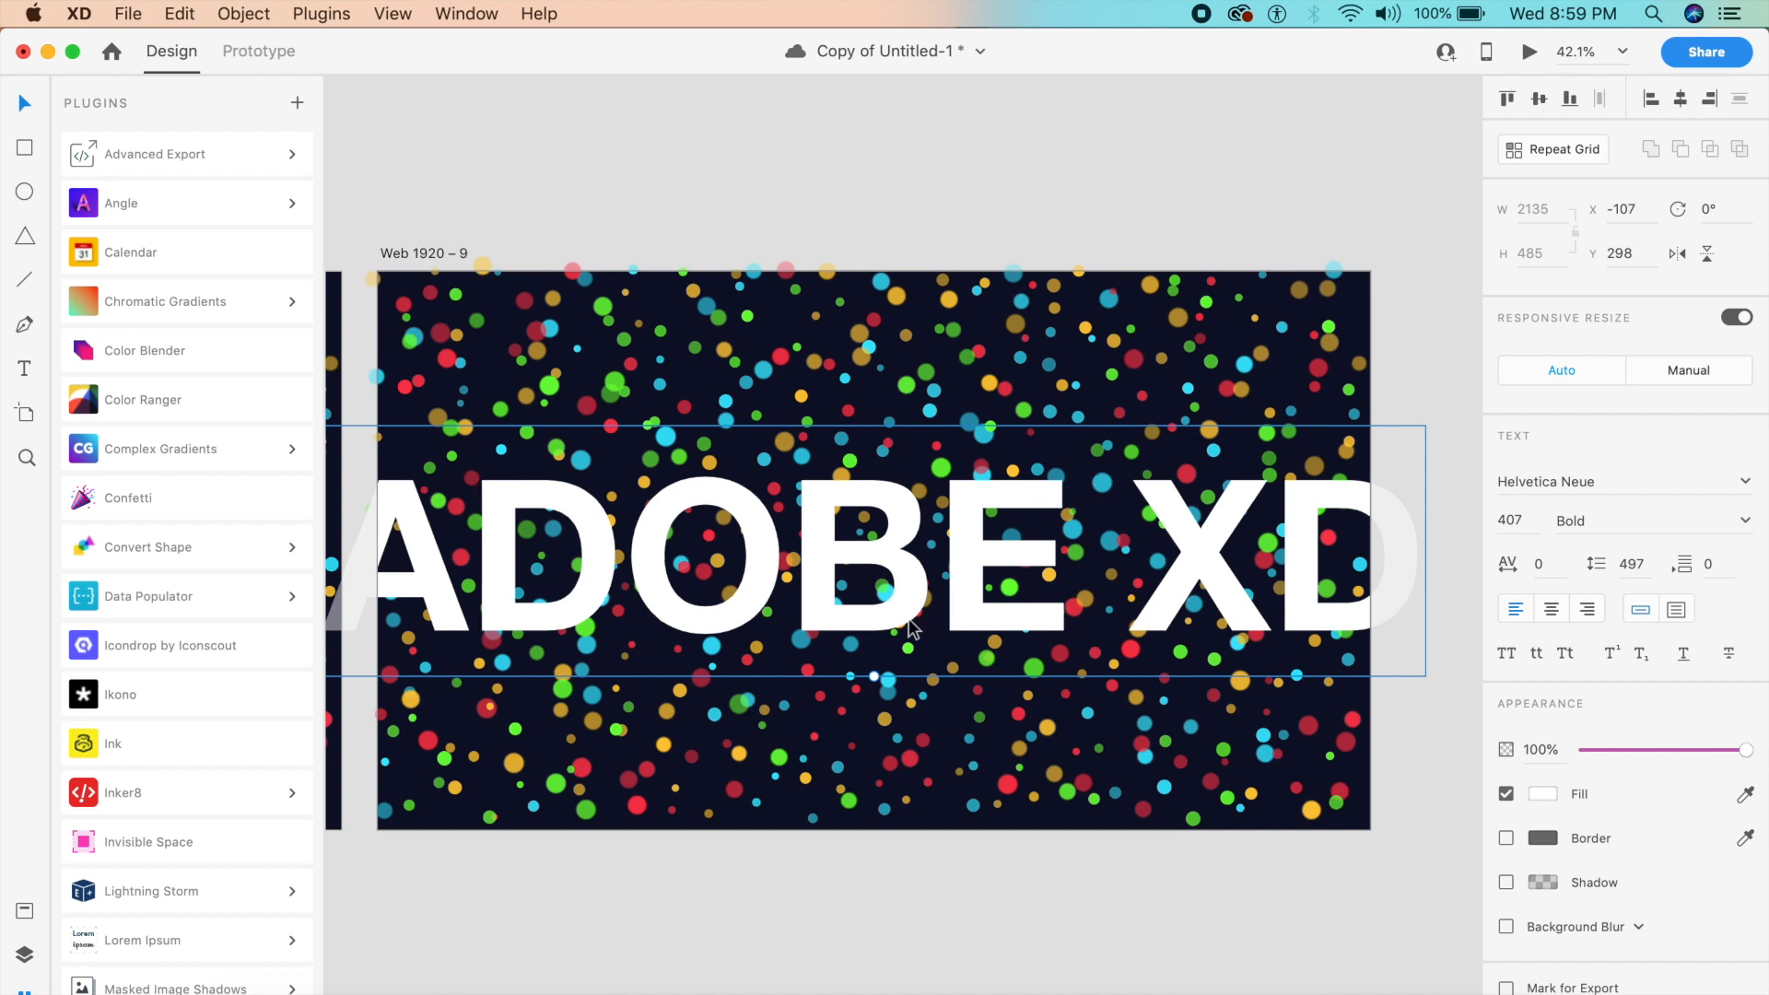
# Set the enlarged text's opacity to 0% and lock the text.
pyautogui.moveTo(1600, 754); pyautogui.dragTo(1362, 758)
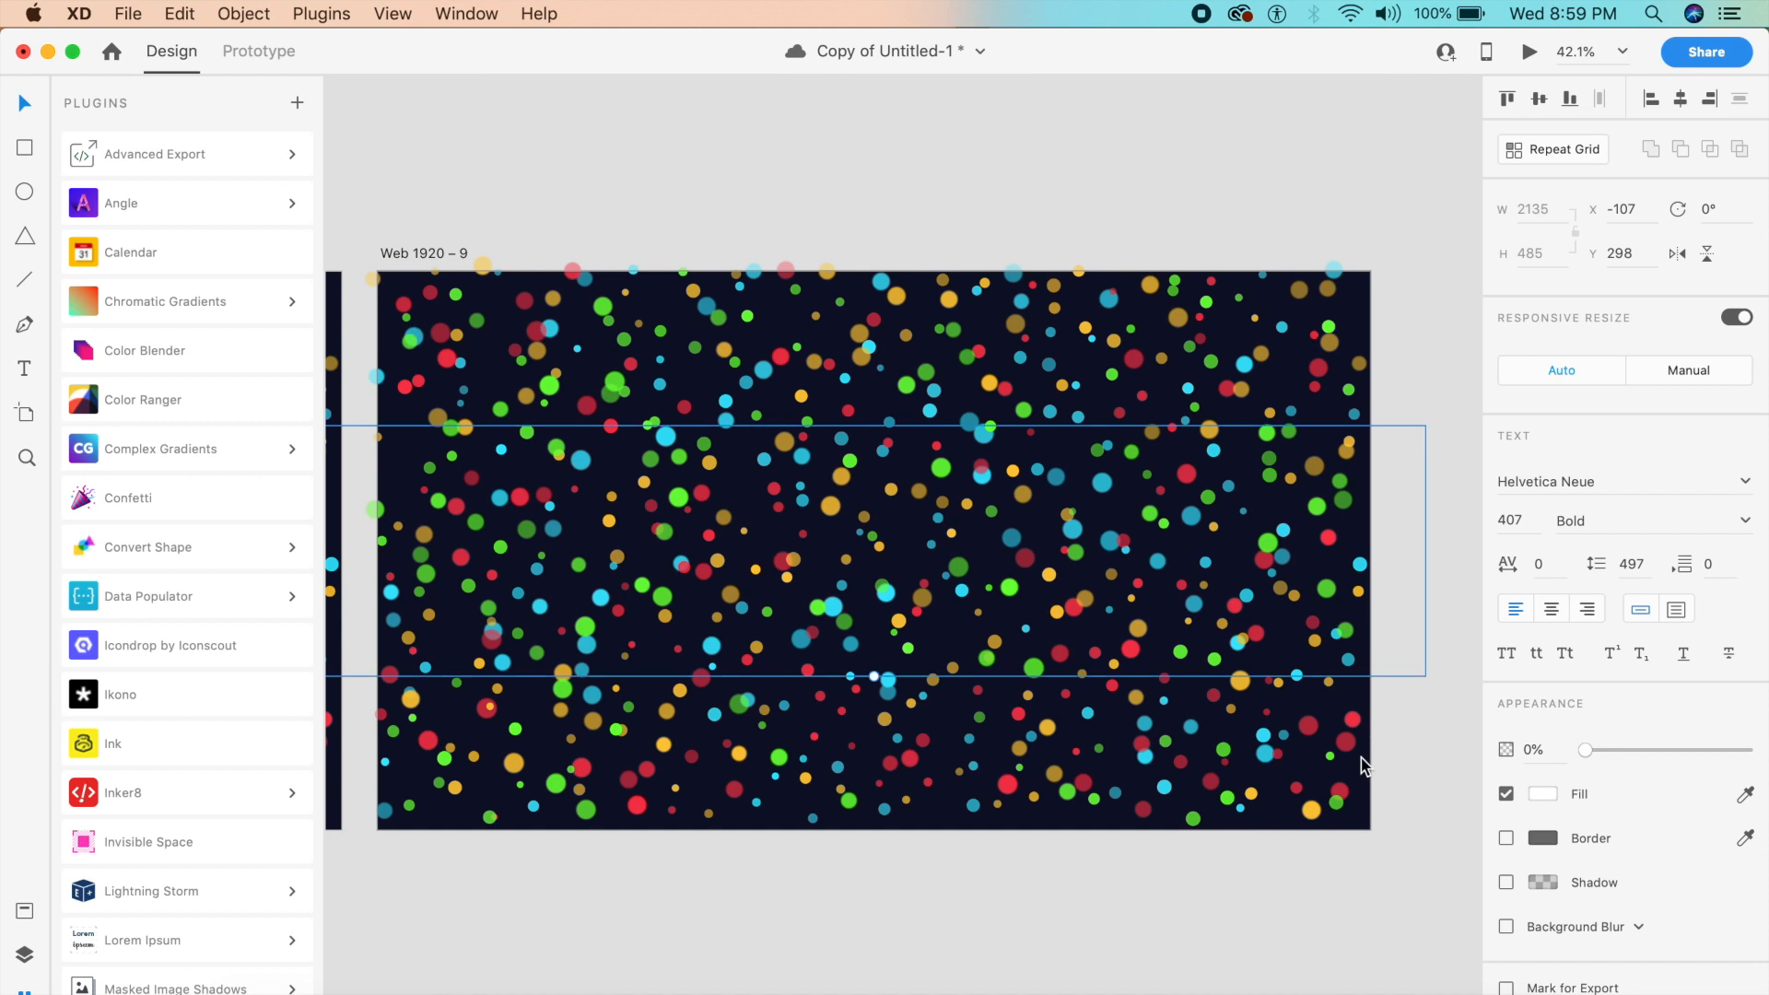
pyautogui.click(970, 937)
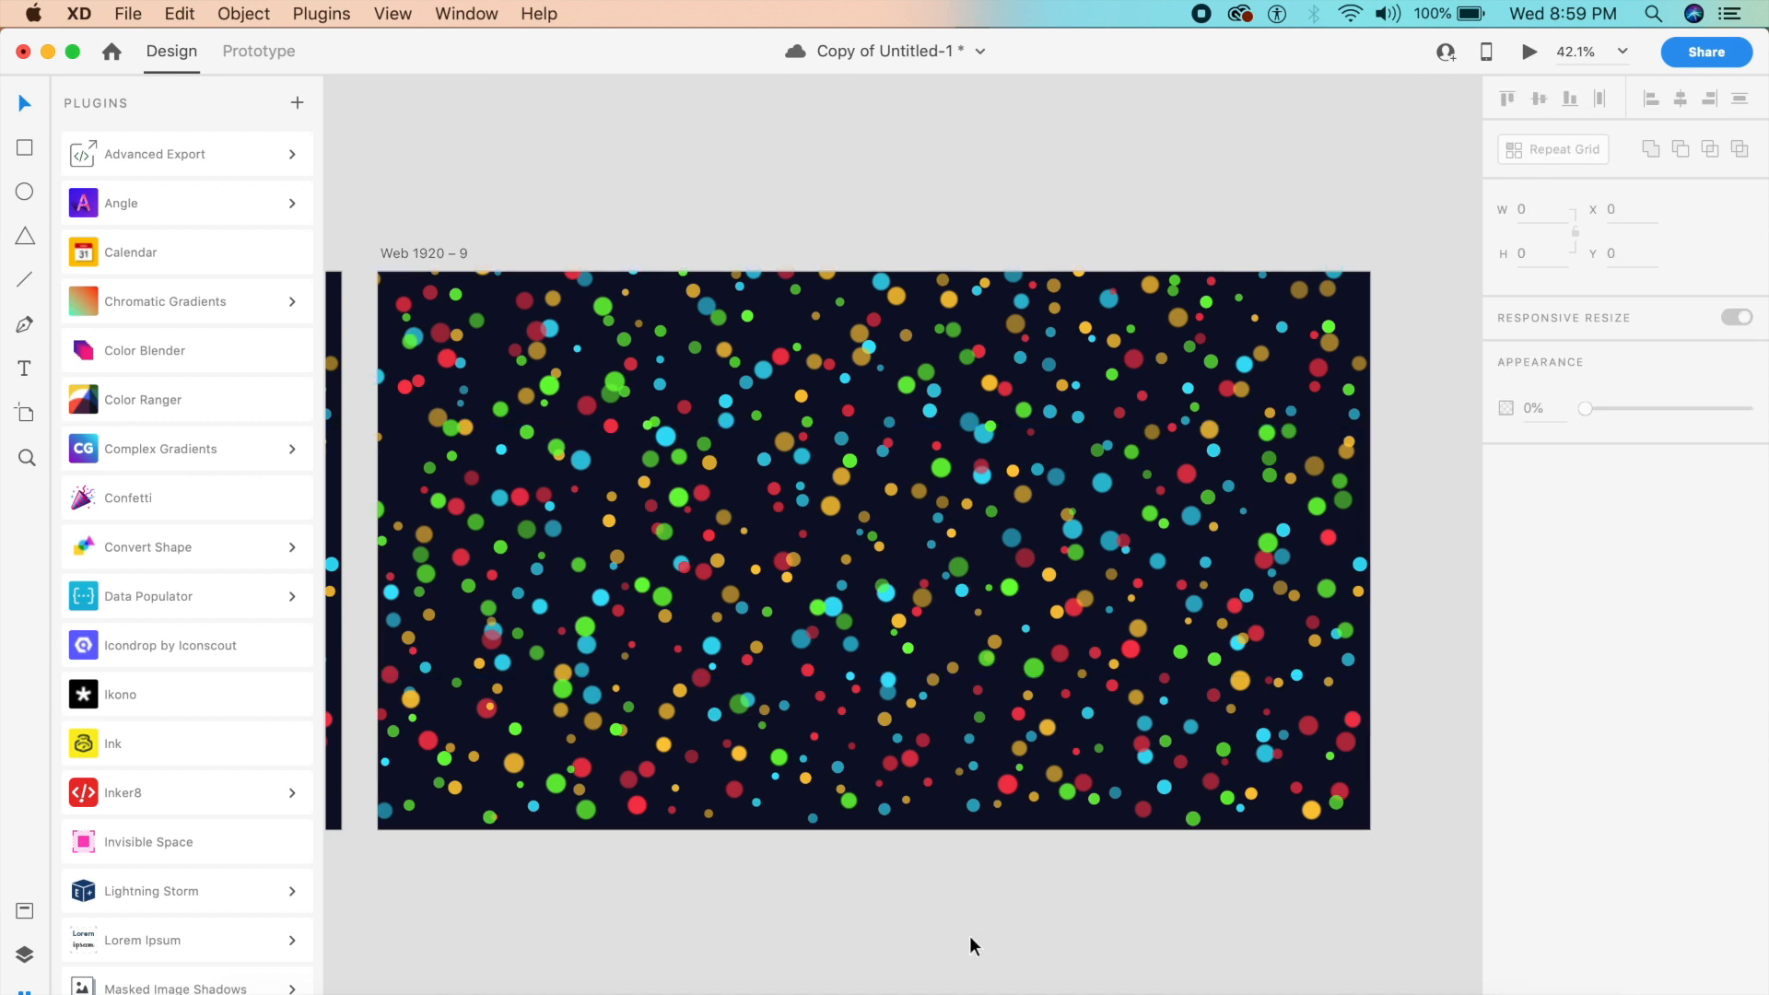
pyautogui.click(1001, 584)
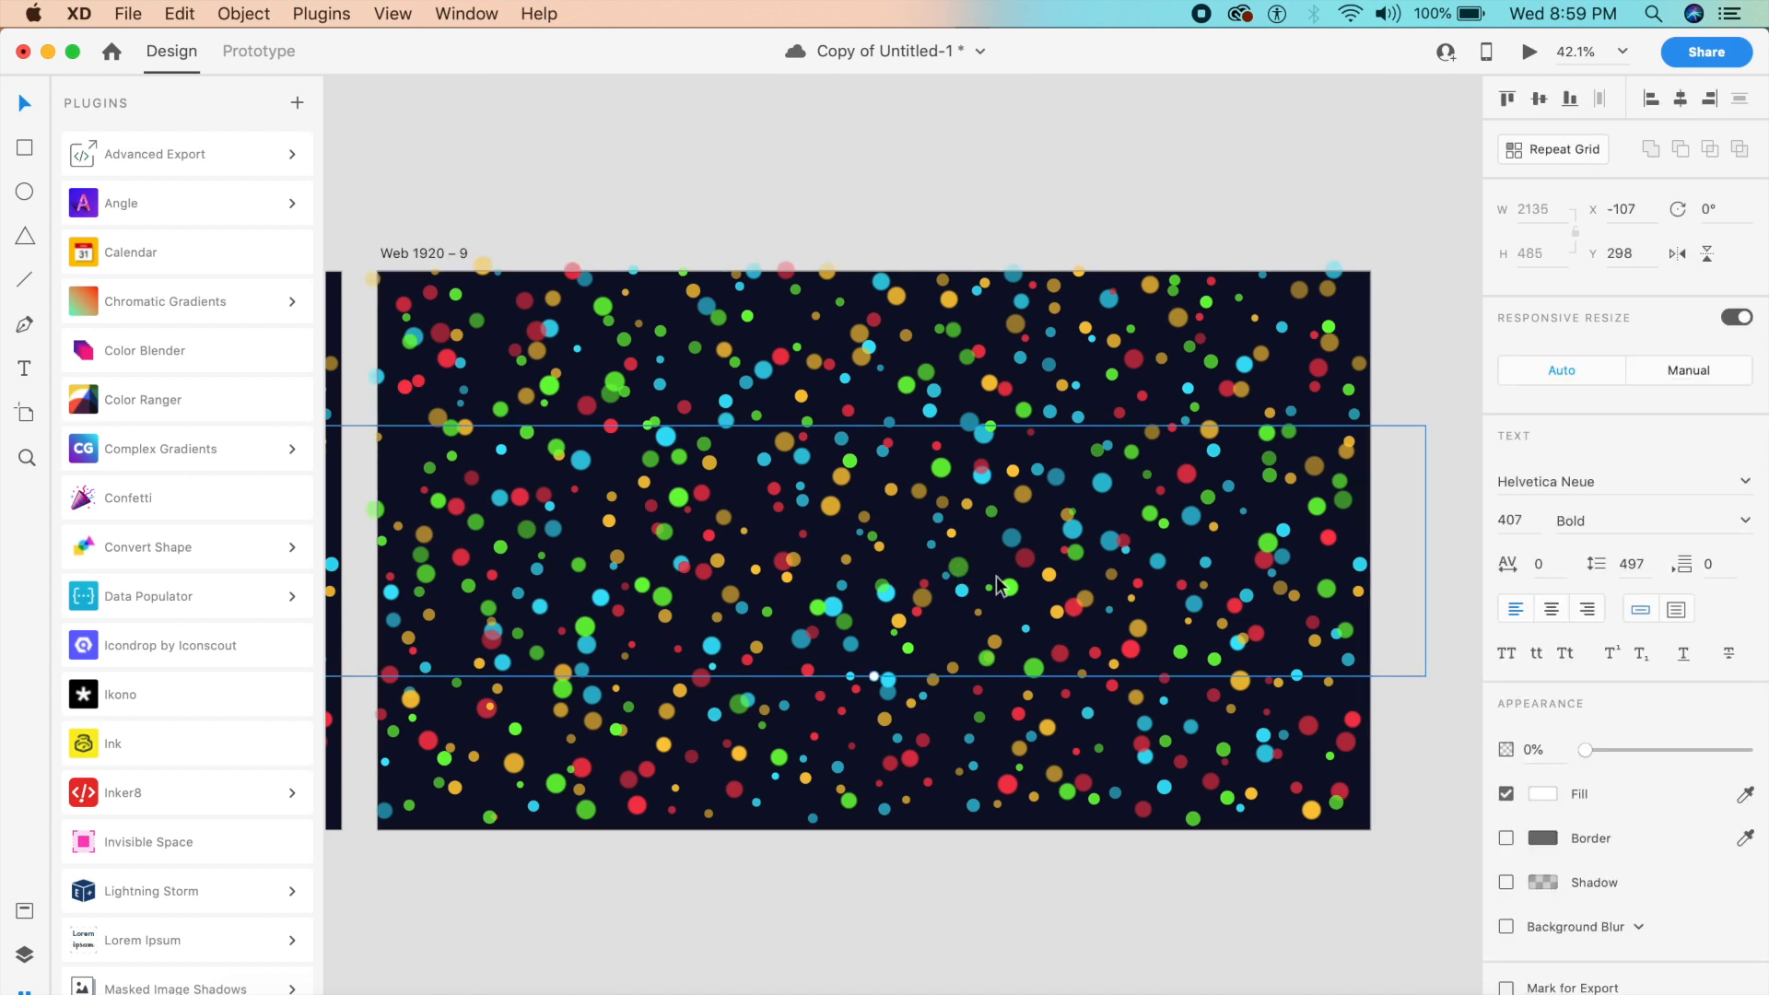
pyautogui.press('super+l')
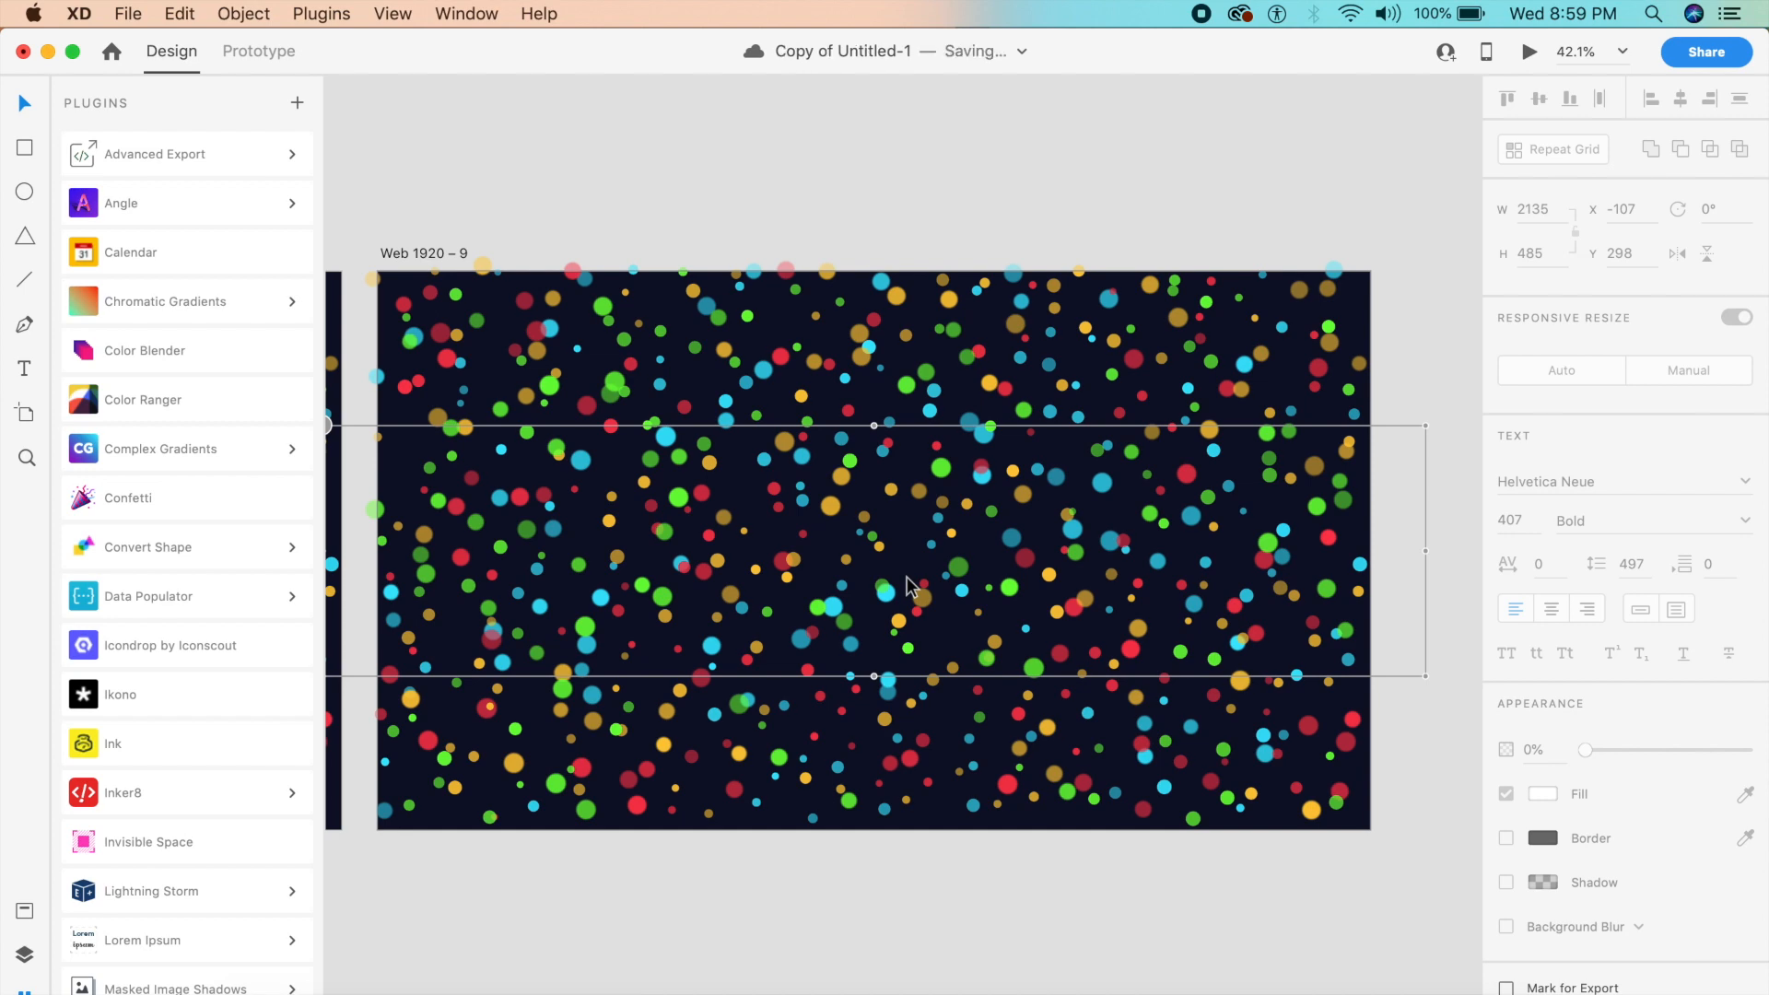
# Select all confetti dots on Web 1920 – 9 and align them vertically and horizontally so they stack at the centre.
pyautogui.scroll(-3, 908, 585)
pyautogui.moveTo(481, 273); pyautogui.dragTo(1284, 842)
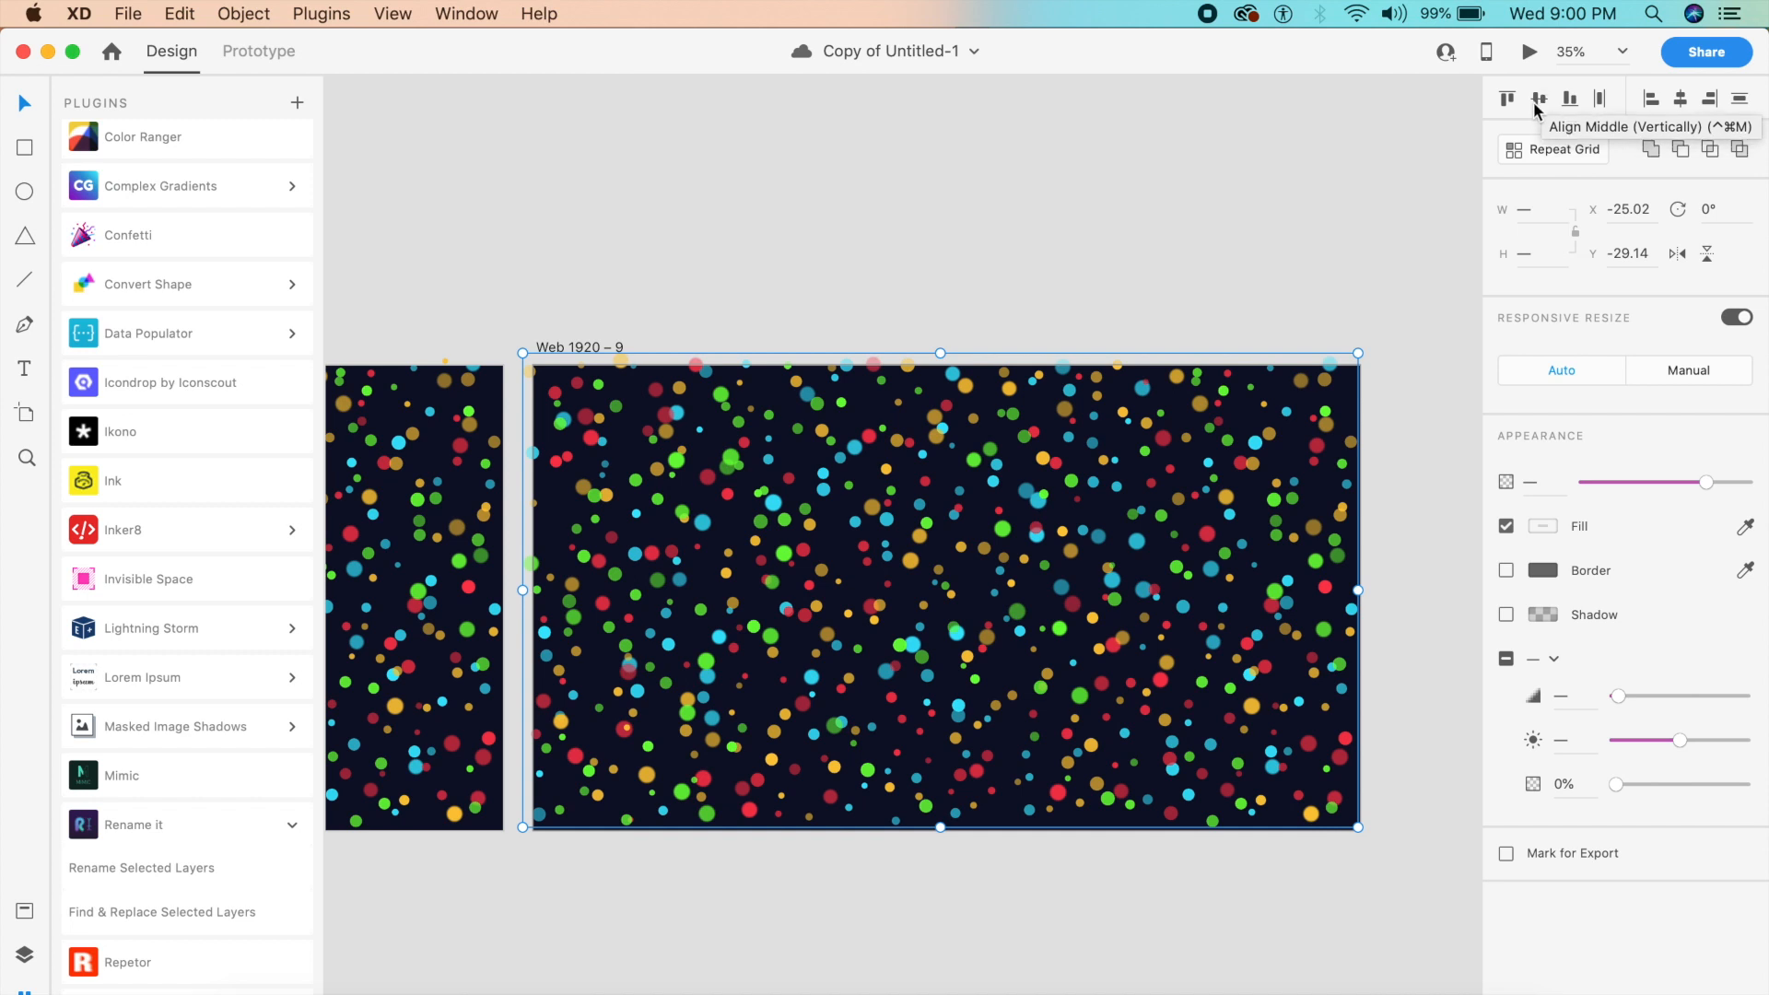
pyautogui.click(1537, 101)
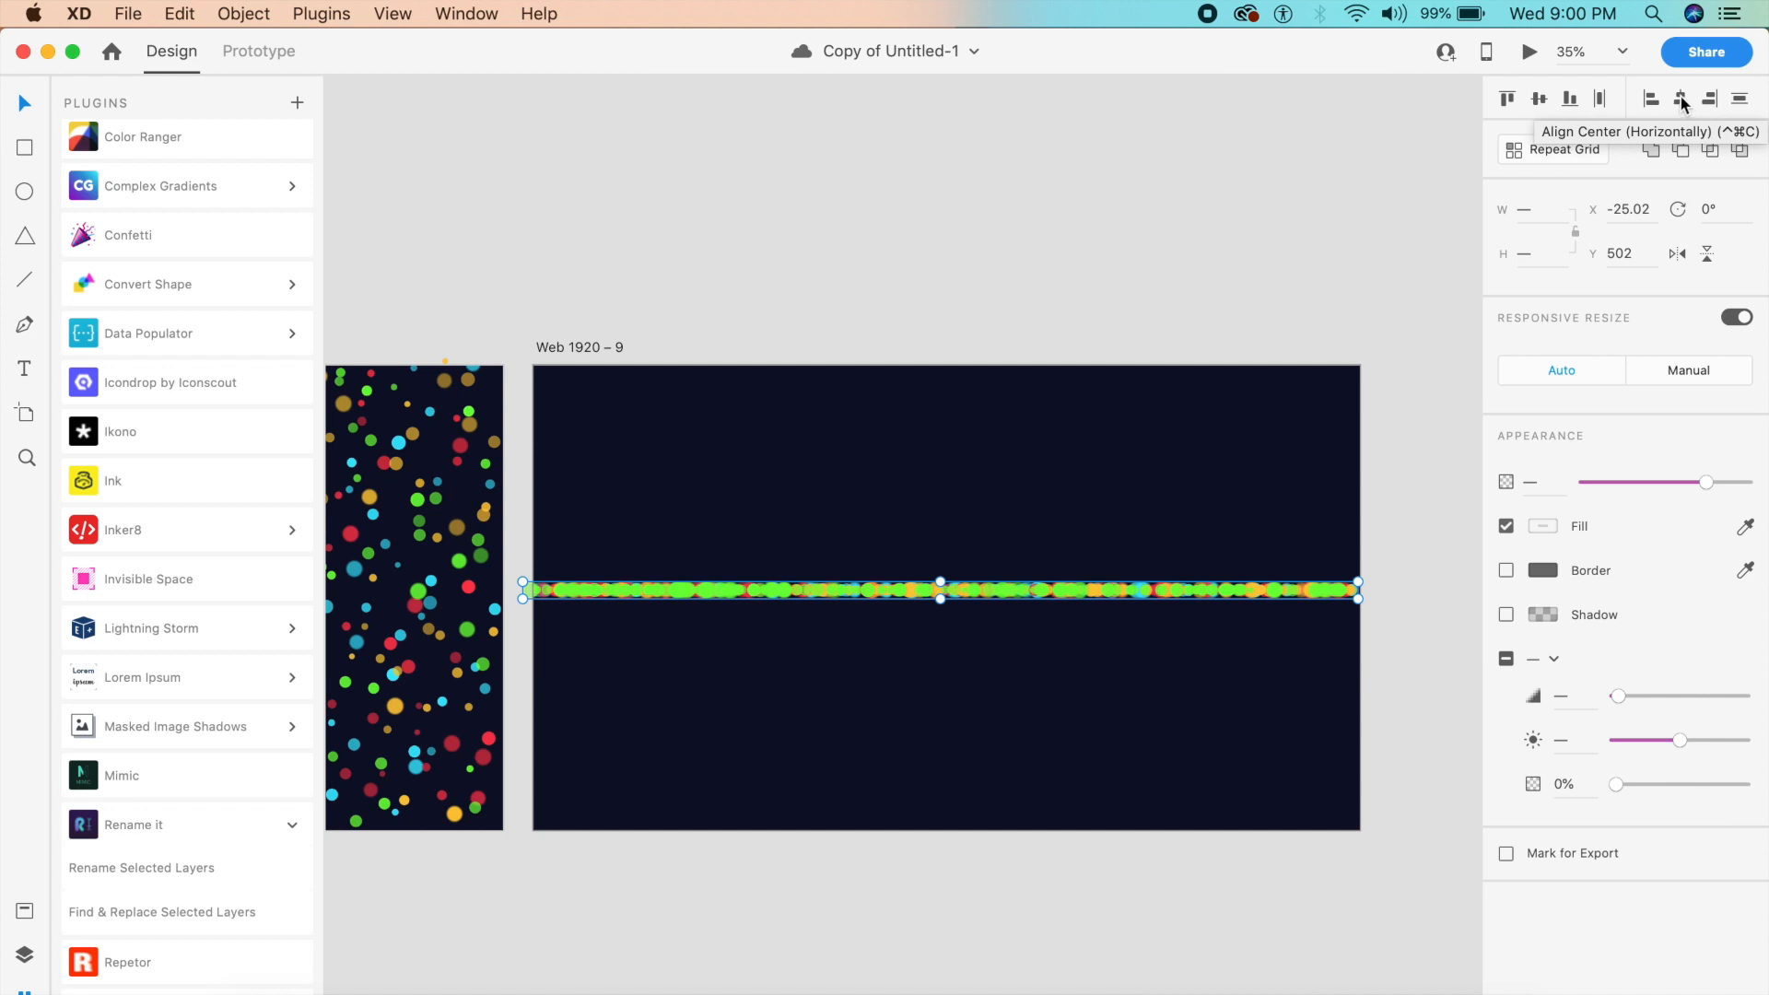
pyautogui.click(1681, 103)
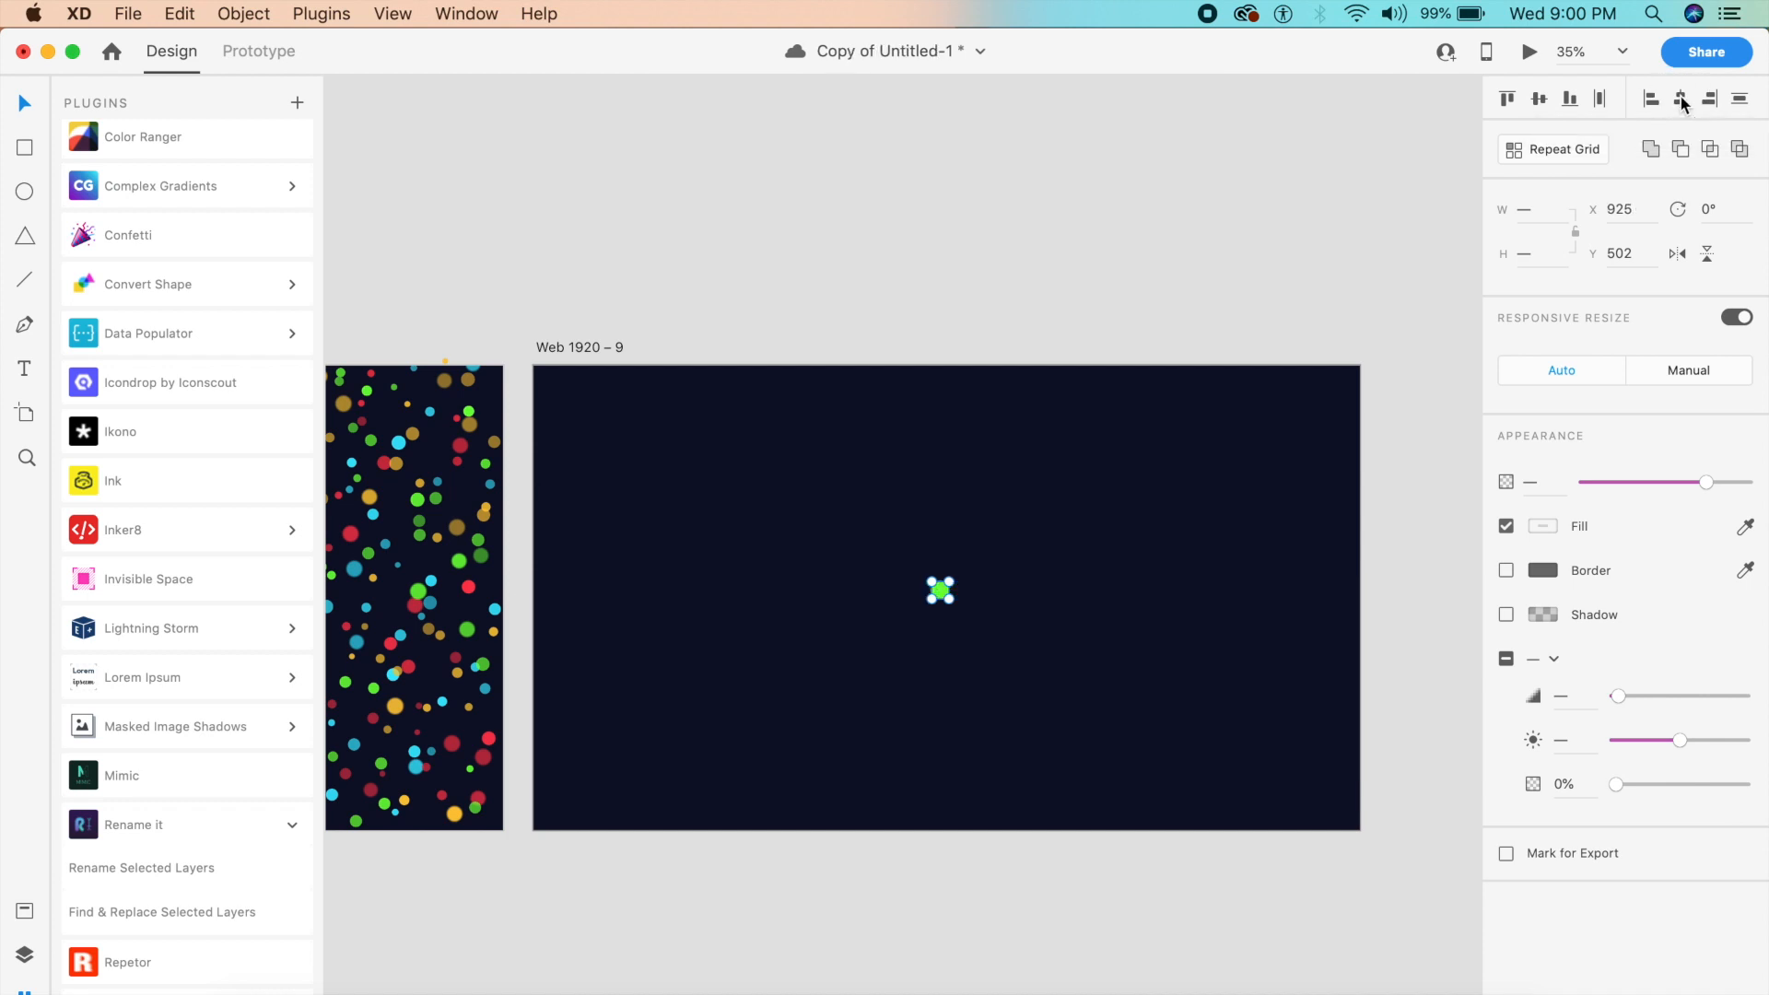
pyautogui.click(1023, 774)
# Duplicate the Web 1920 – 9 artboard together with its stack of centred dots.
pyautogui.scroll(5, 1044, 767)
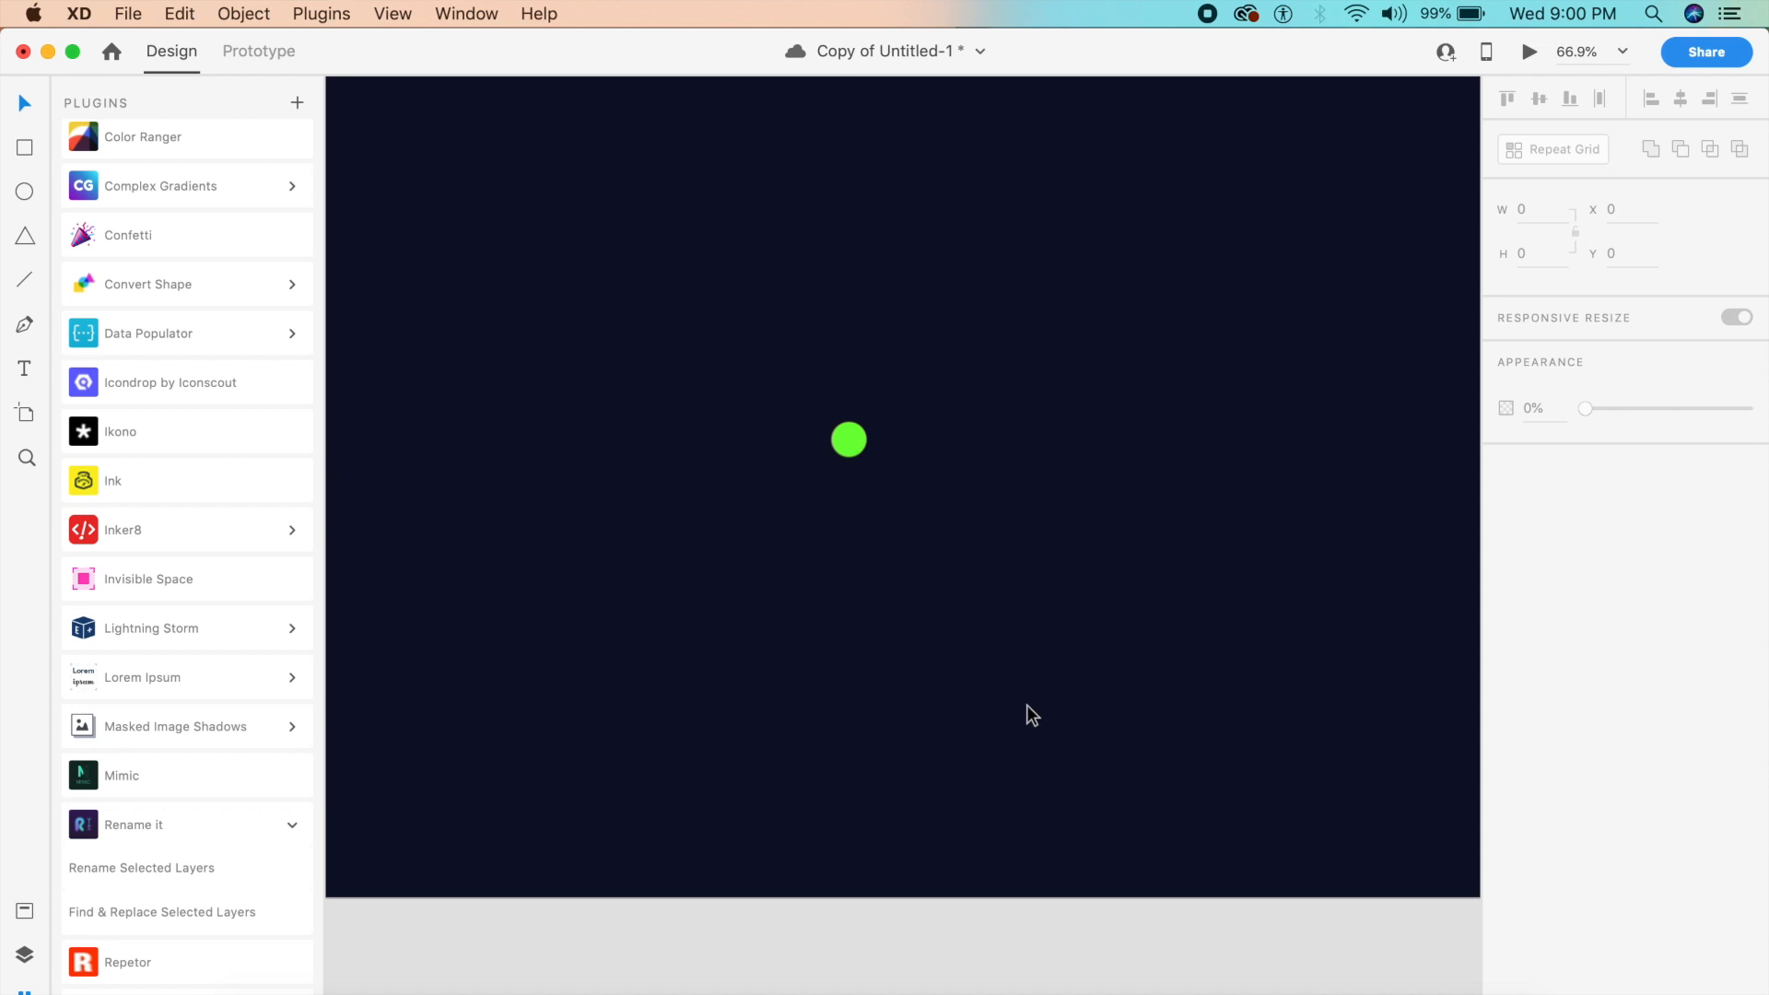
pyautogui.click(848, 441)
pyautogui.scroll(-5, 850, 454)
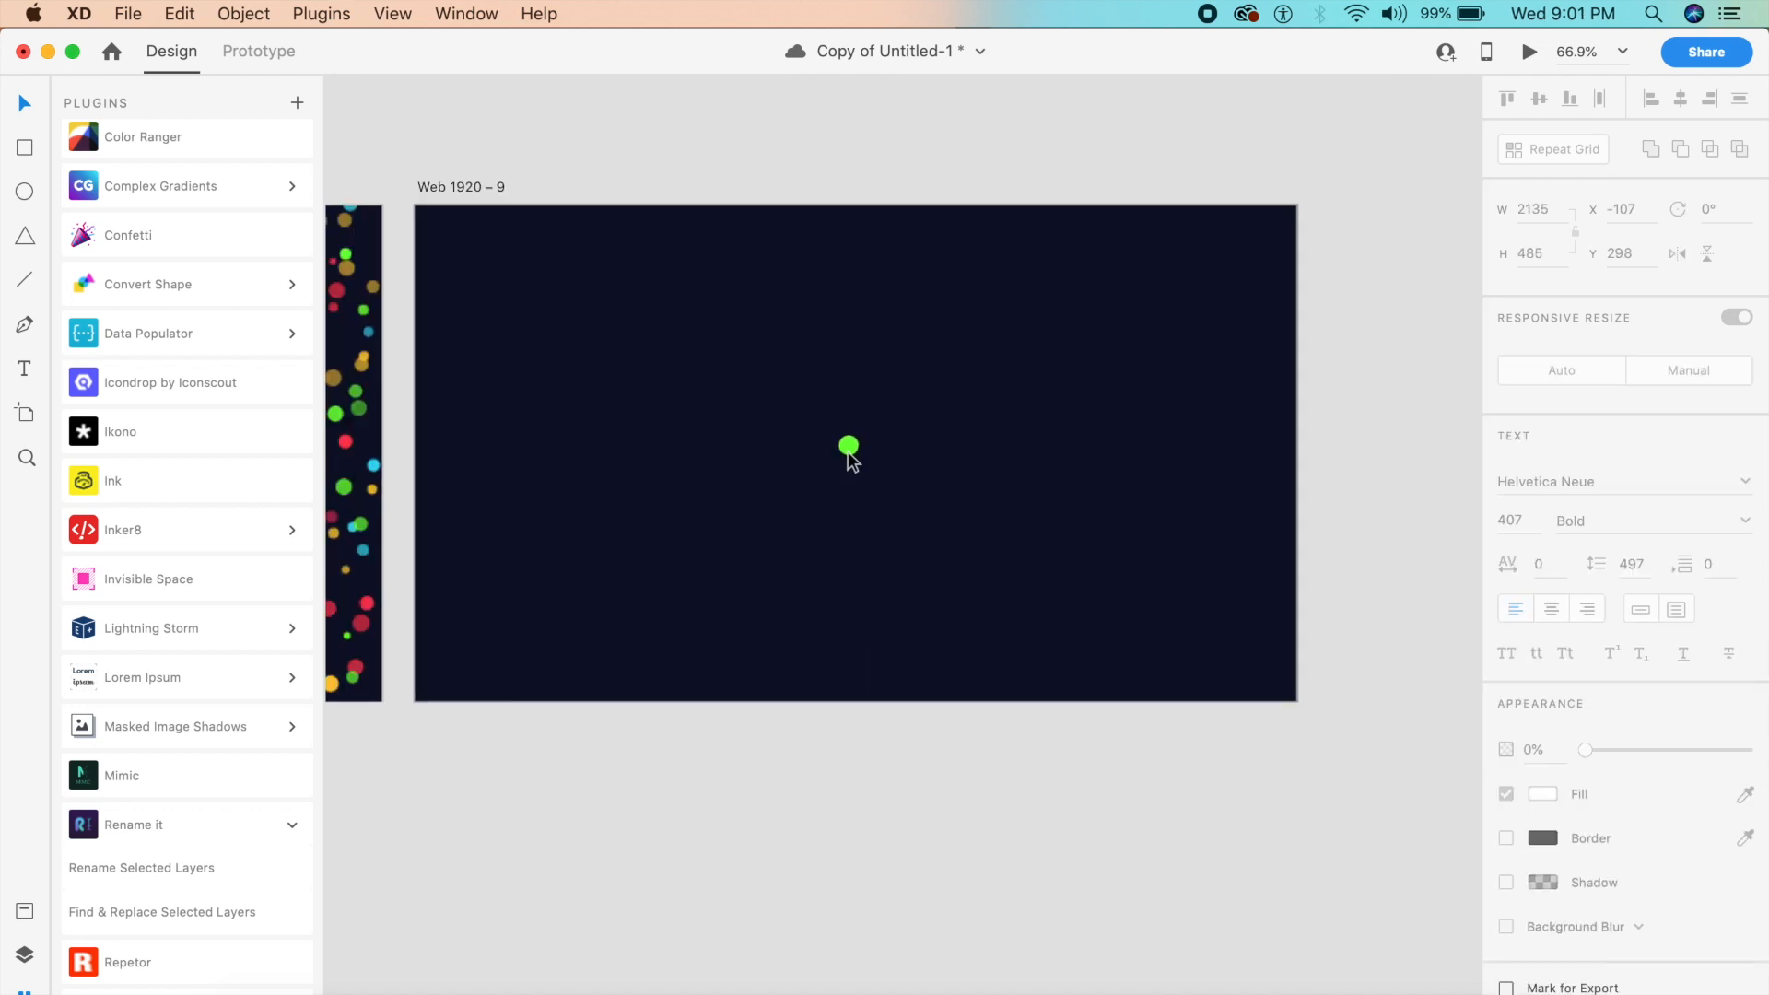
pyautogui.hscroll(-3, 849, 454)
pyautogui.hscroll(-3, 848, 461)
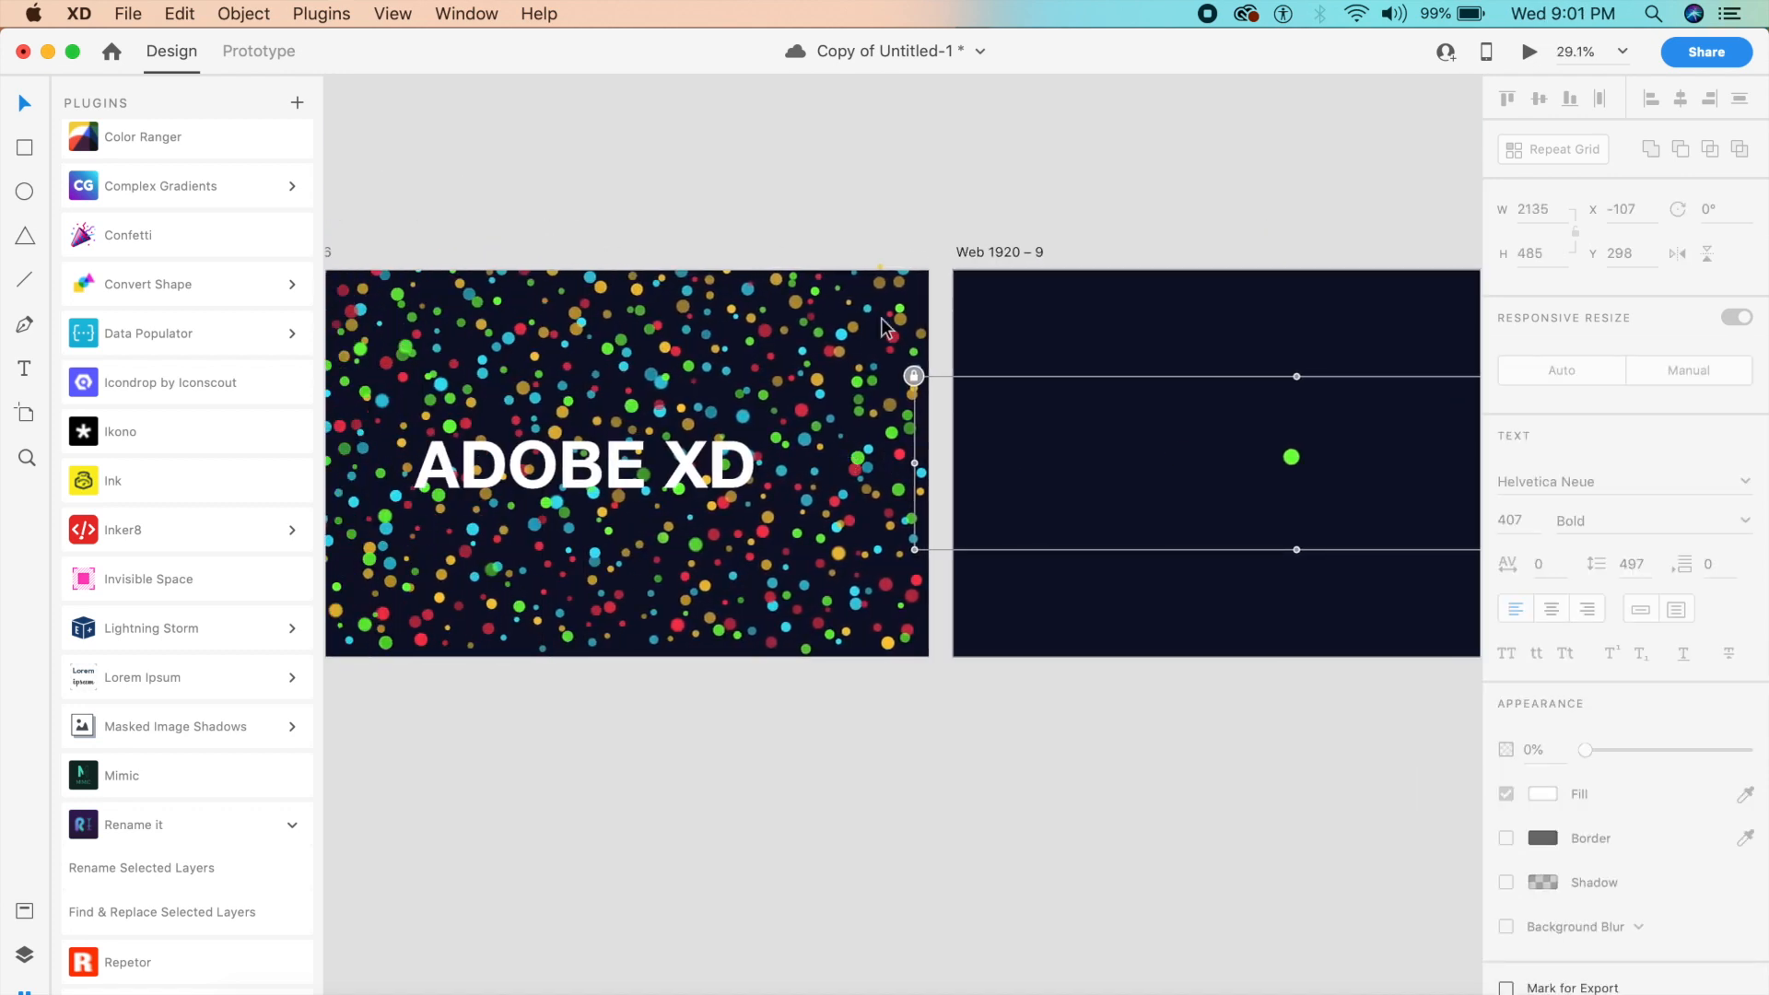
pyautogui.click(741, 635)
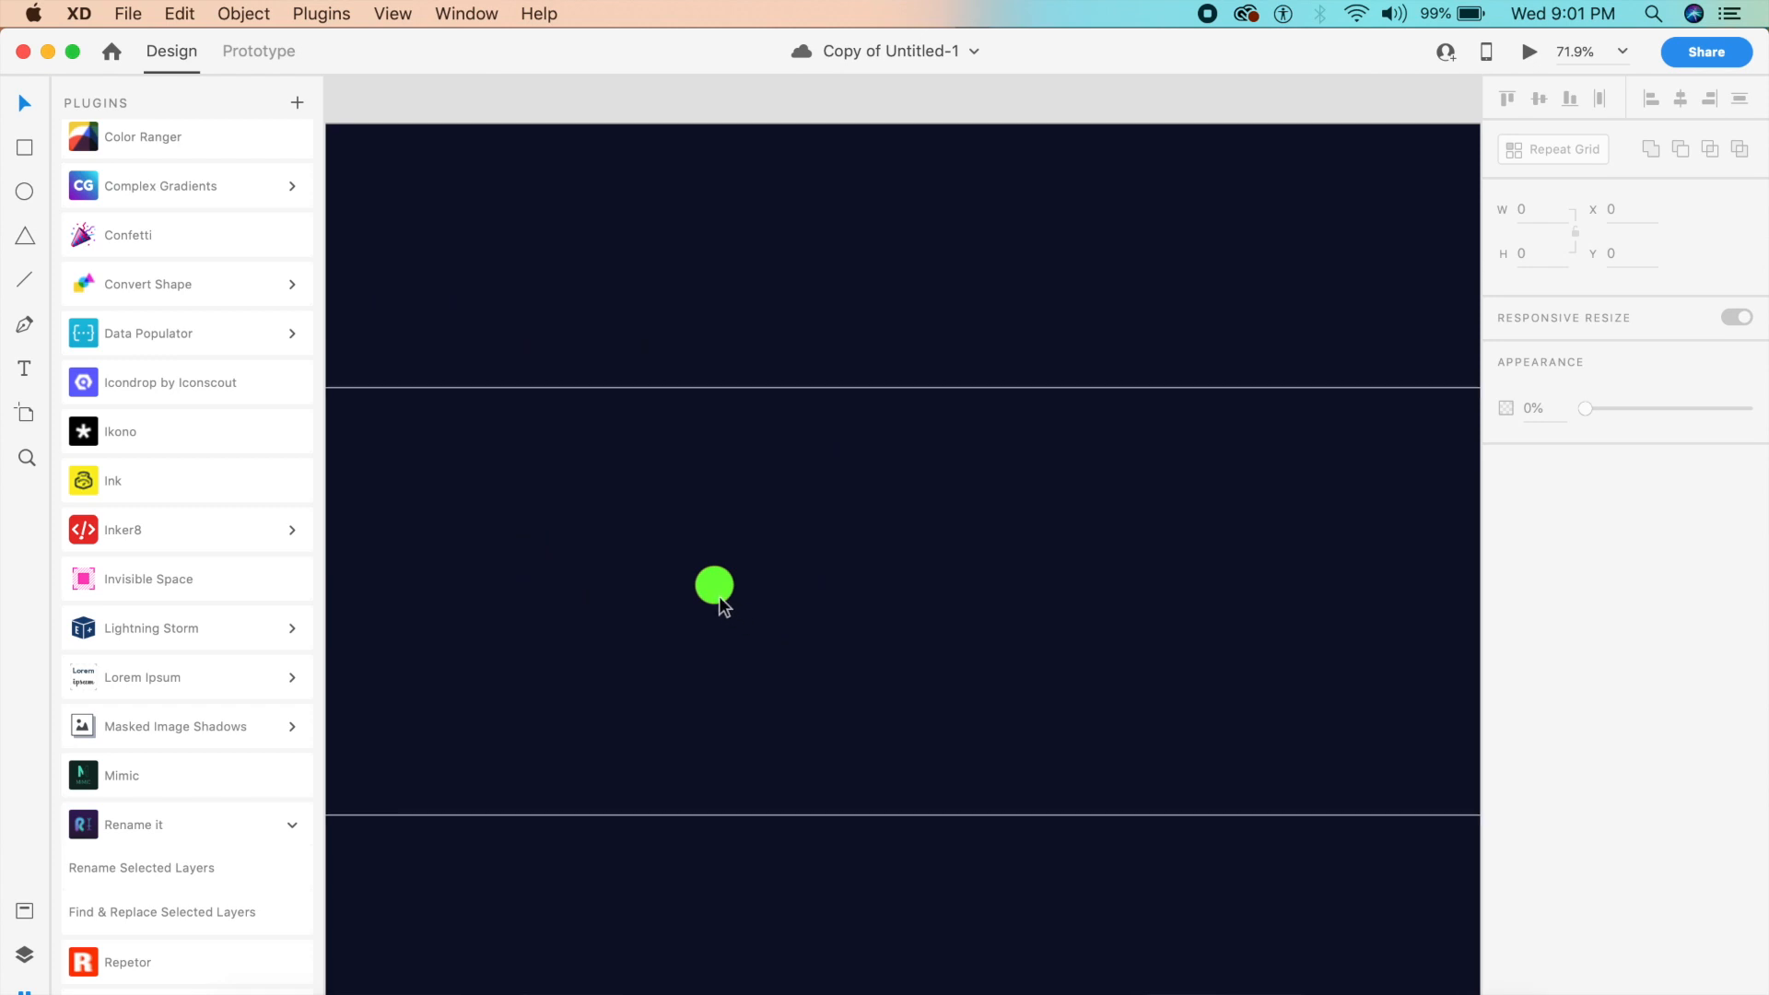
pyautogui.click(717, 591)
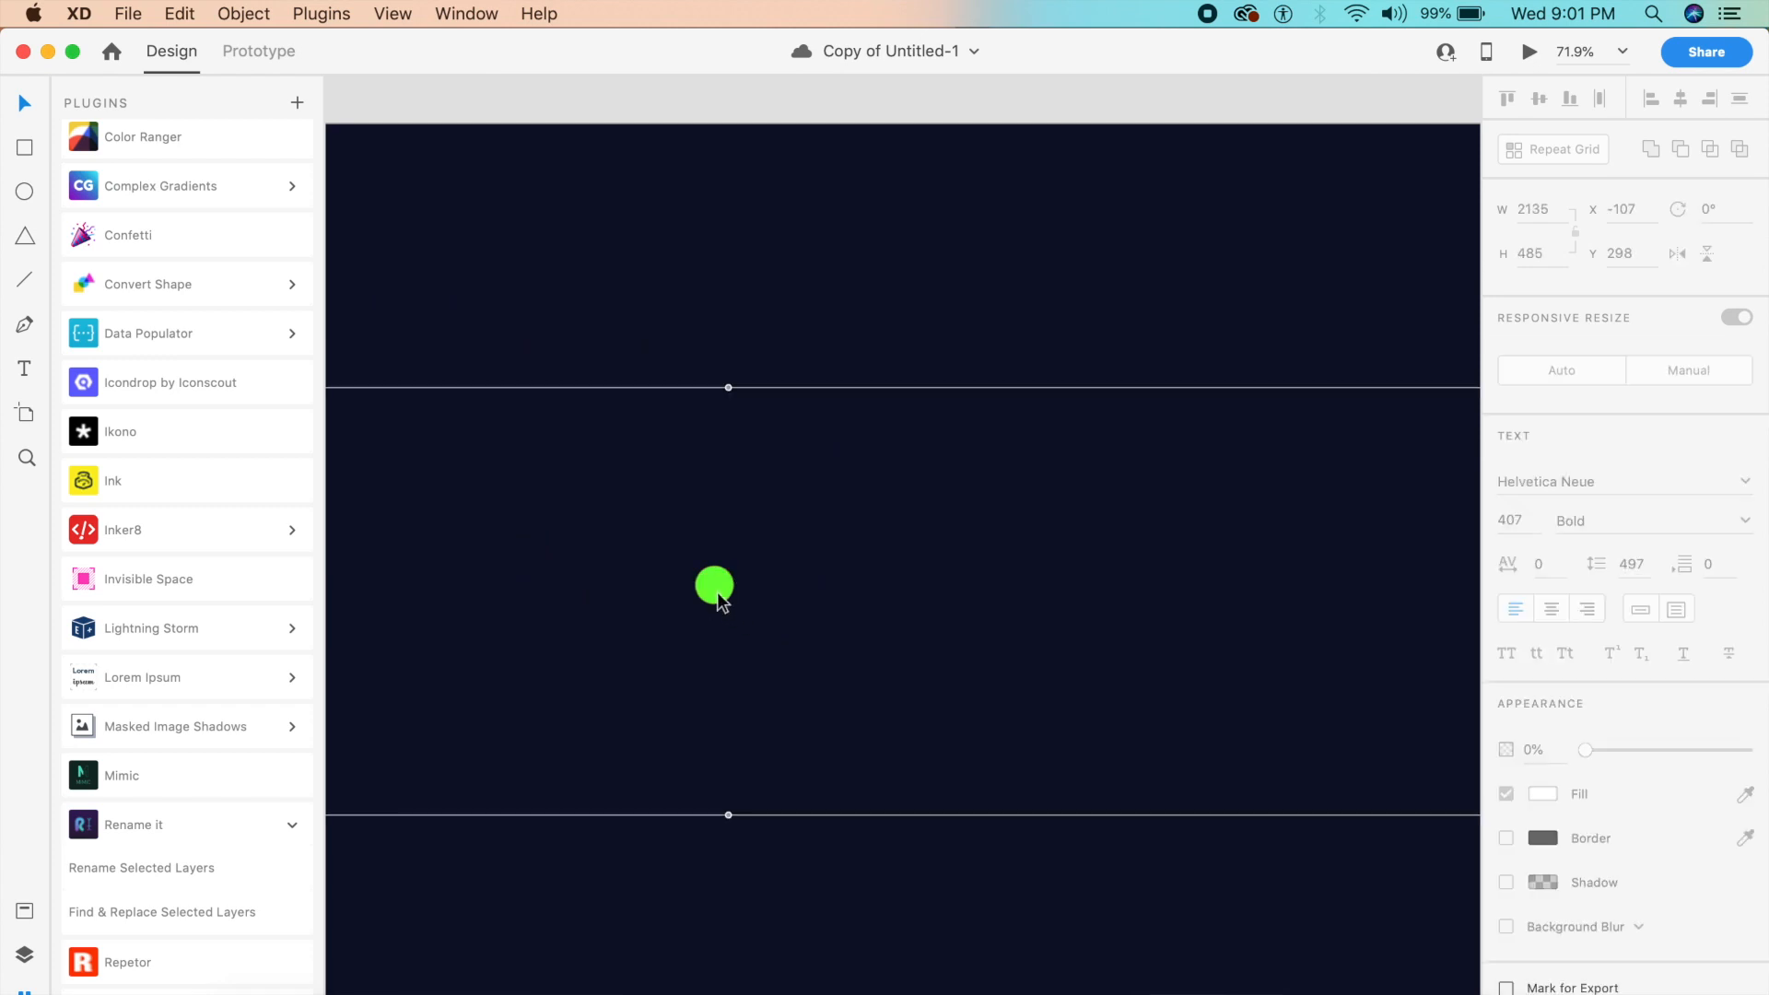
pyautogui.scroll(-5, 964, 650)
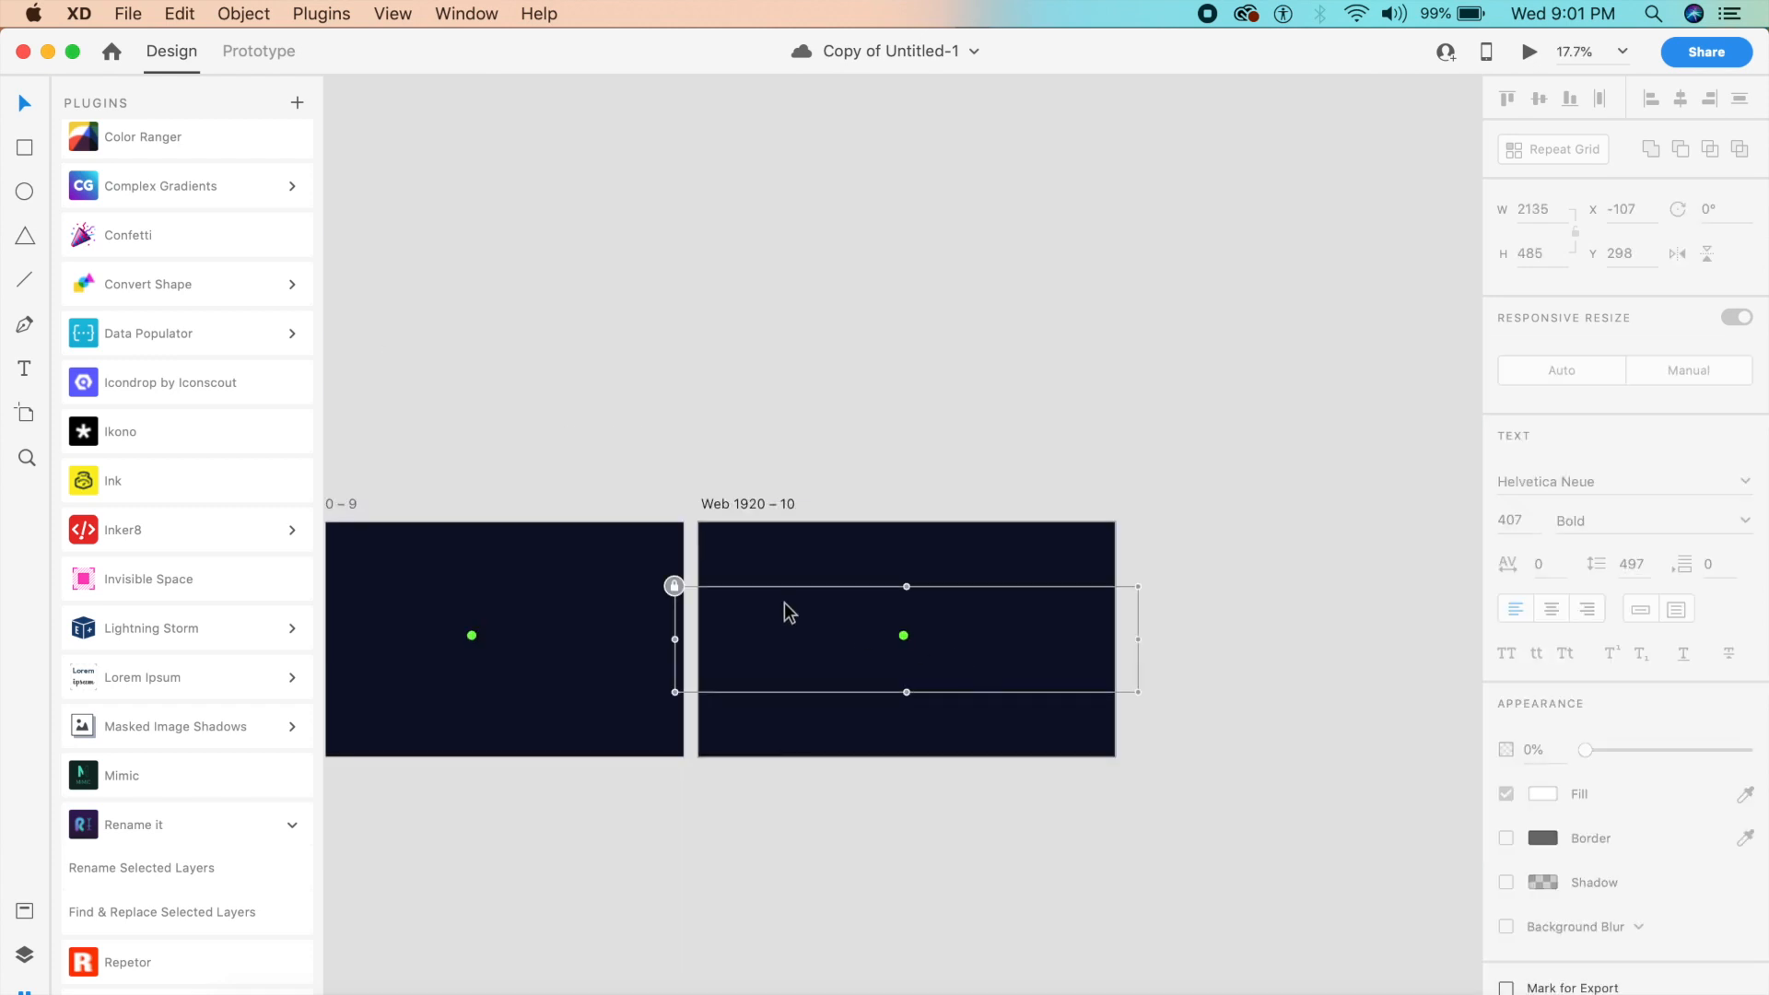
# Unlock the transparent text on Web 1920 – 10 and delete it.
pyautogui.click(675, 585)
pyautogui.press('super+]')
pyautogui.press('super+]')
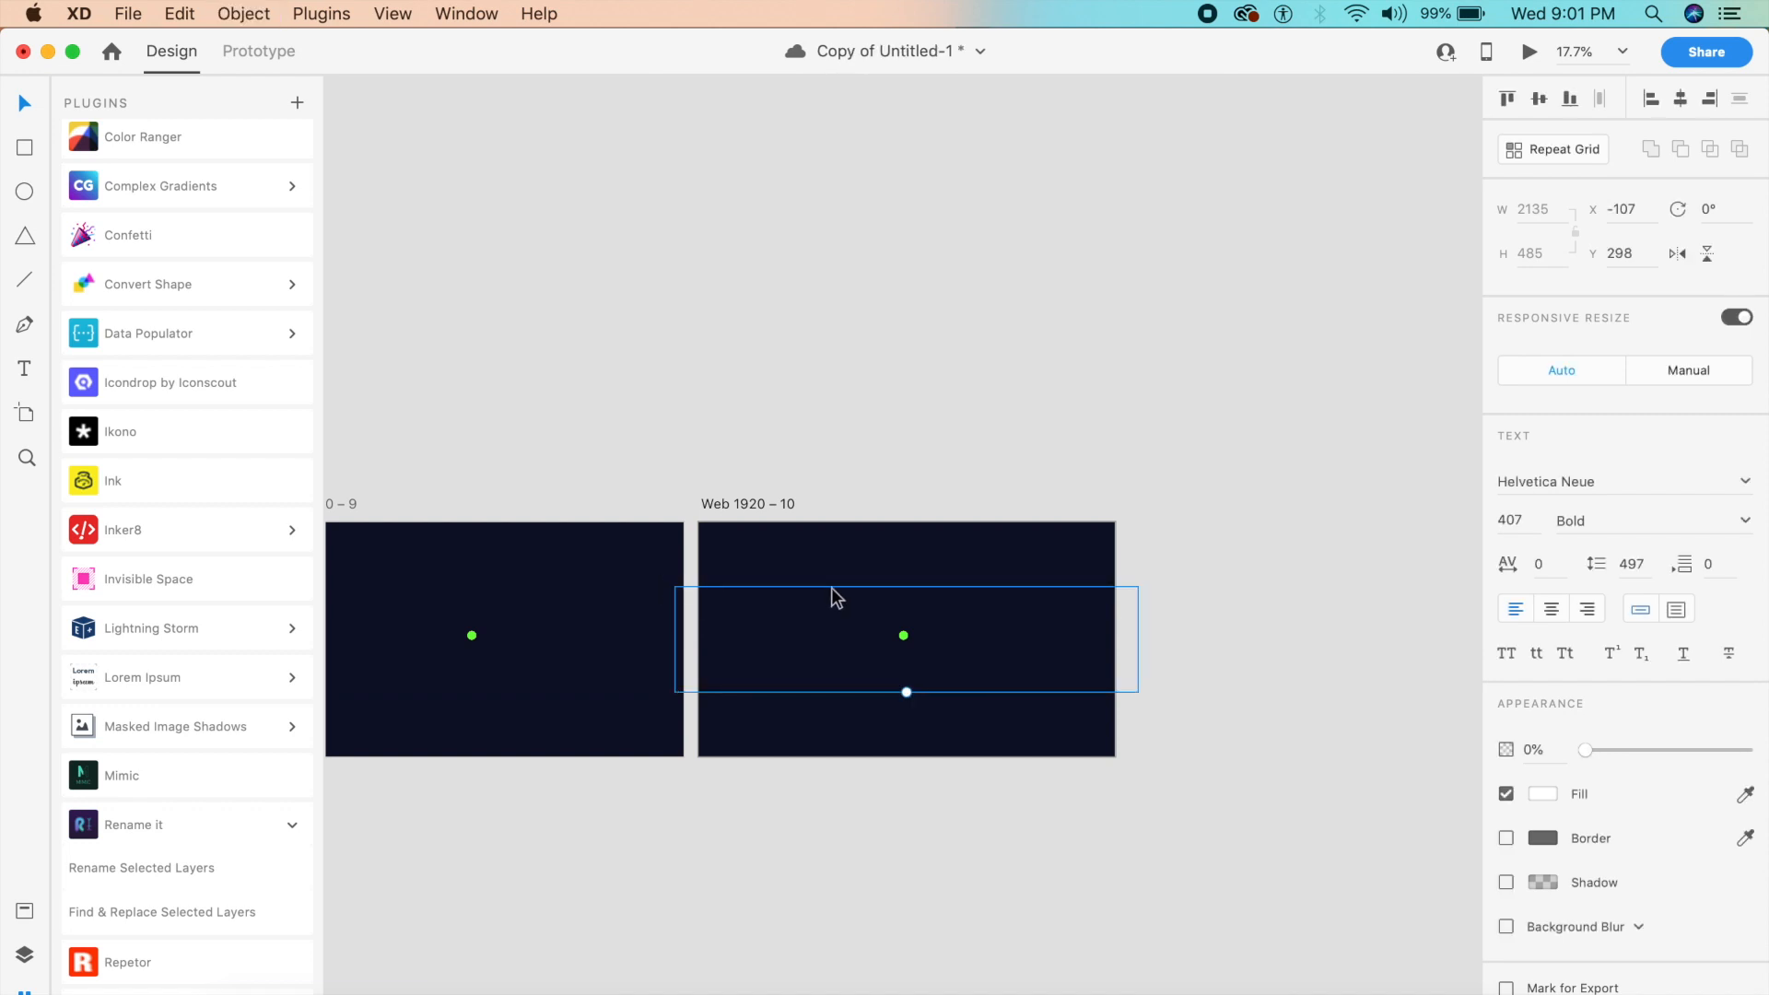
pyautogui.press('Delete')
# Pull several green dots off the centre stack on Web 1920 – 10 and spread them around it.
pyautogui.scroll(5, 831, 598)
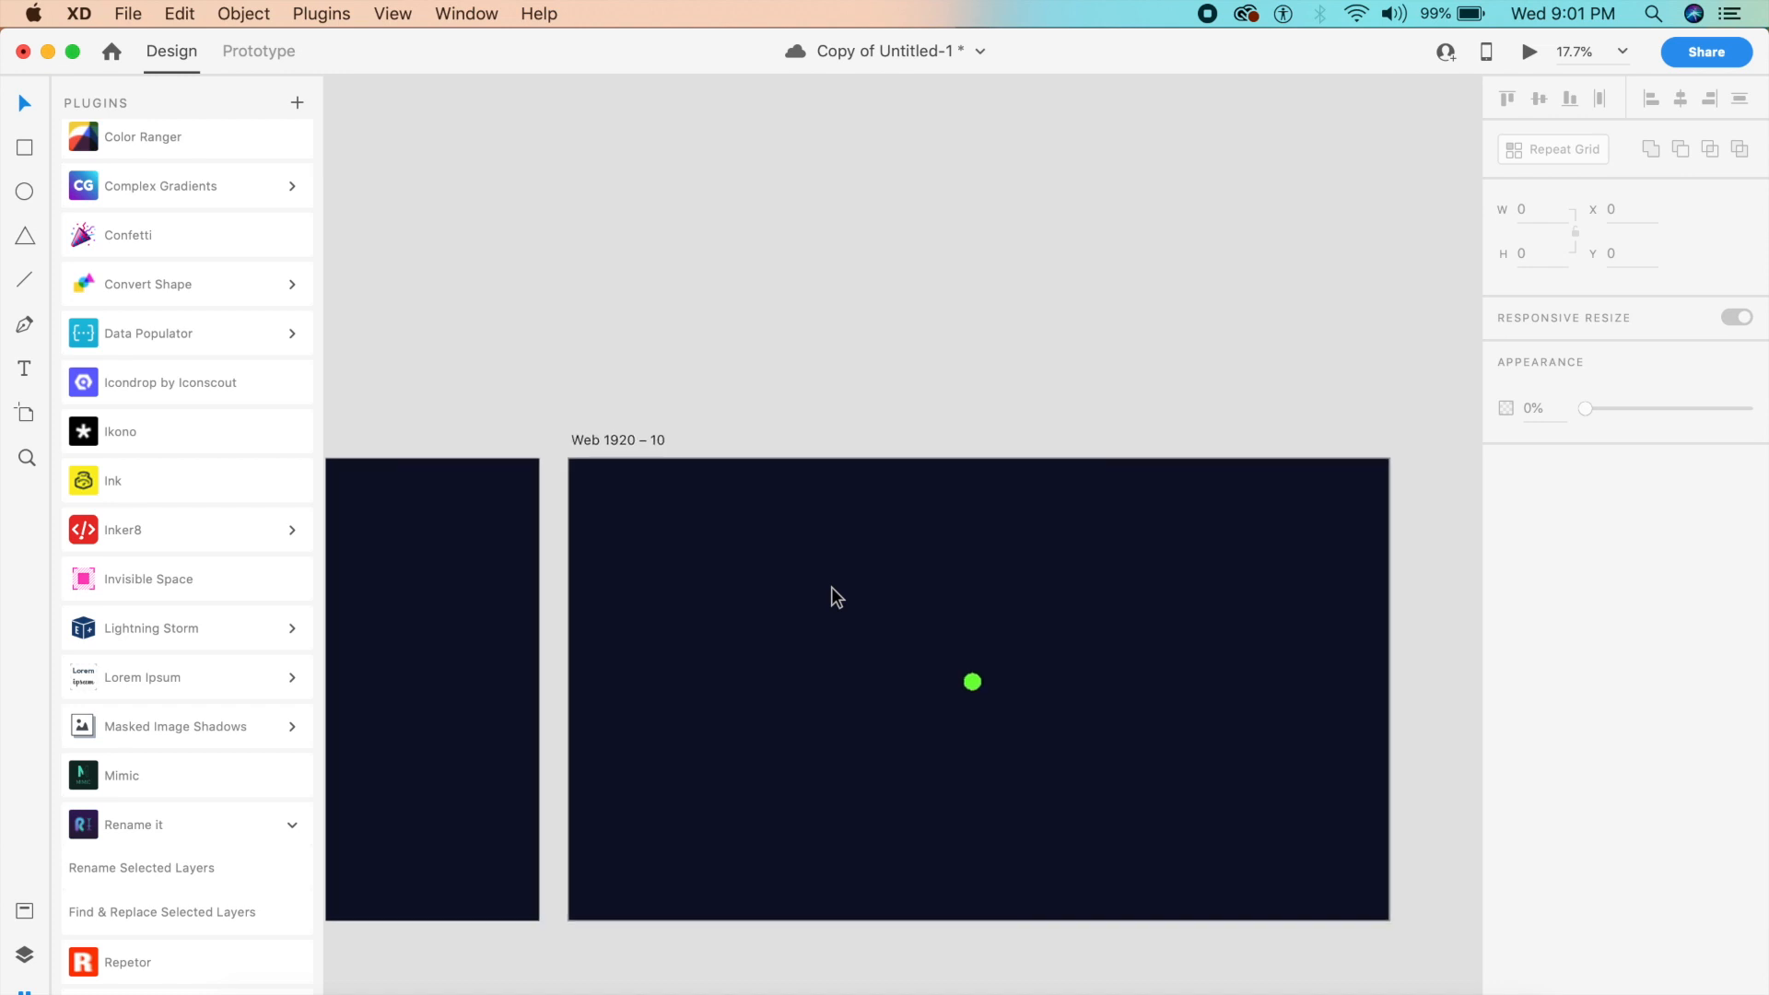
pyautogui.scroll(2, 831, 597)
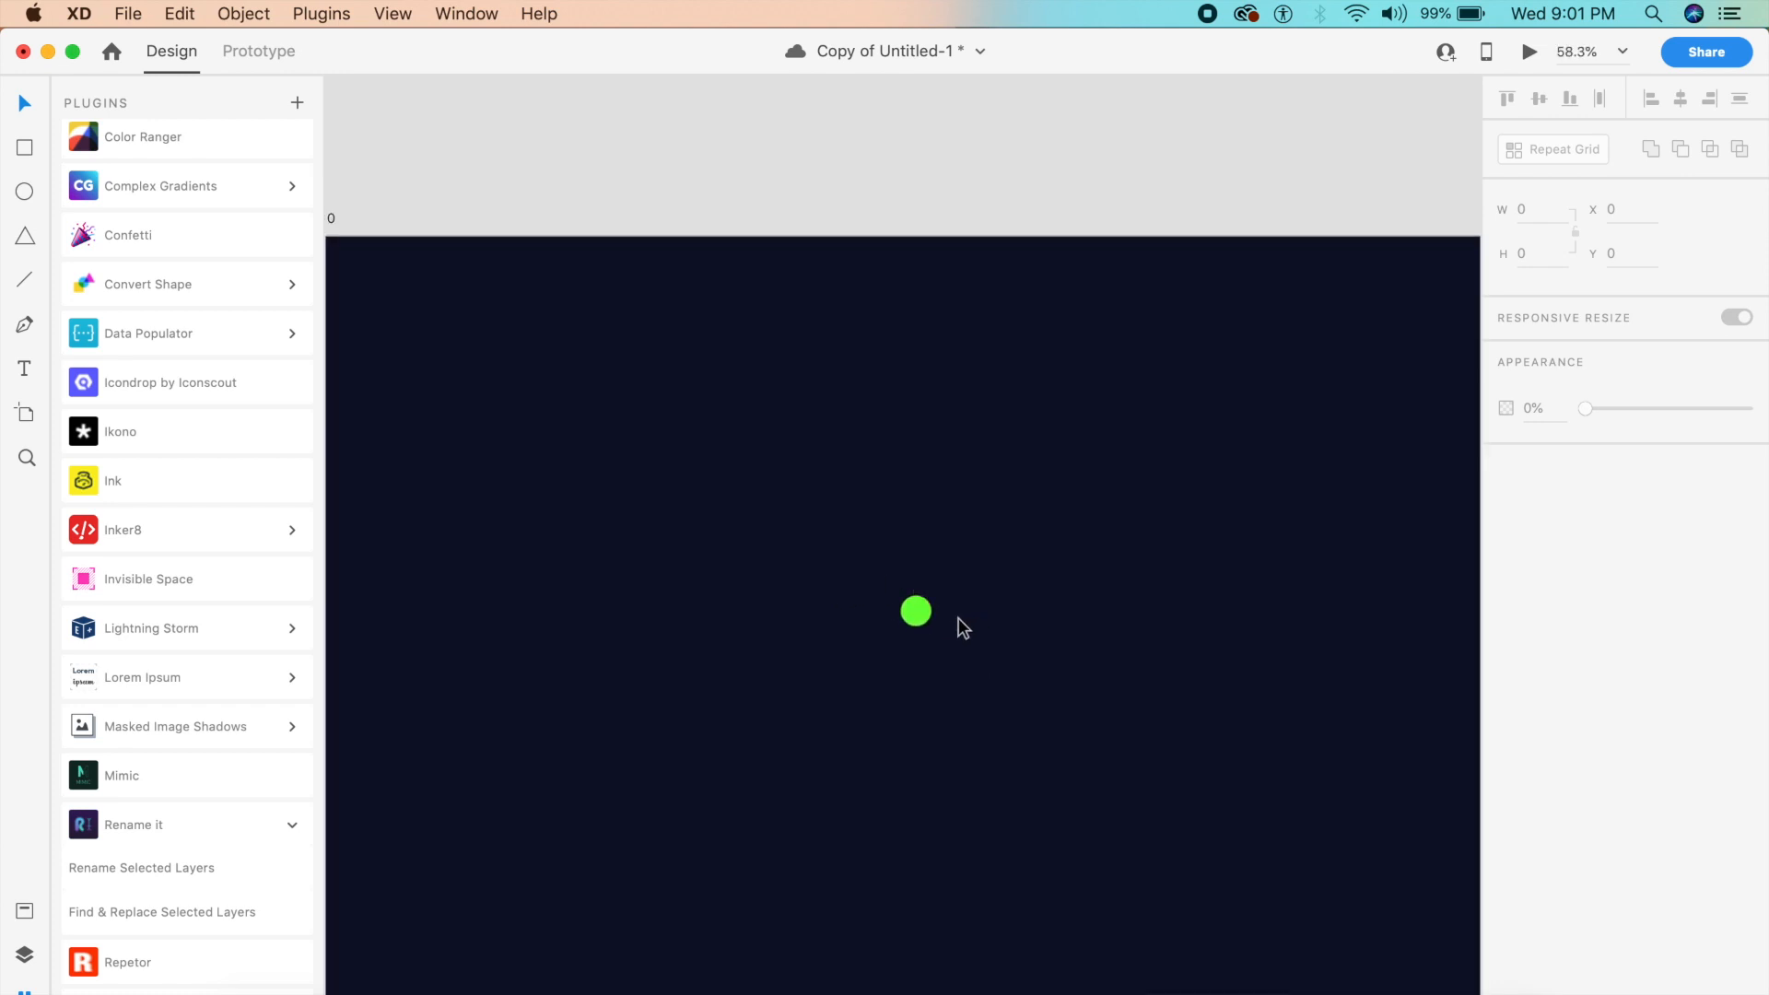
pyautogui.click(924, 615)
pyautogui.moveTo(922, 616); pyautogui.dragTo(798, 589)
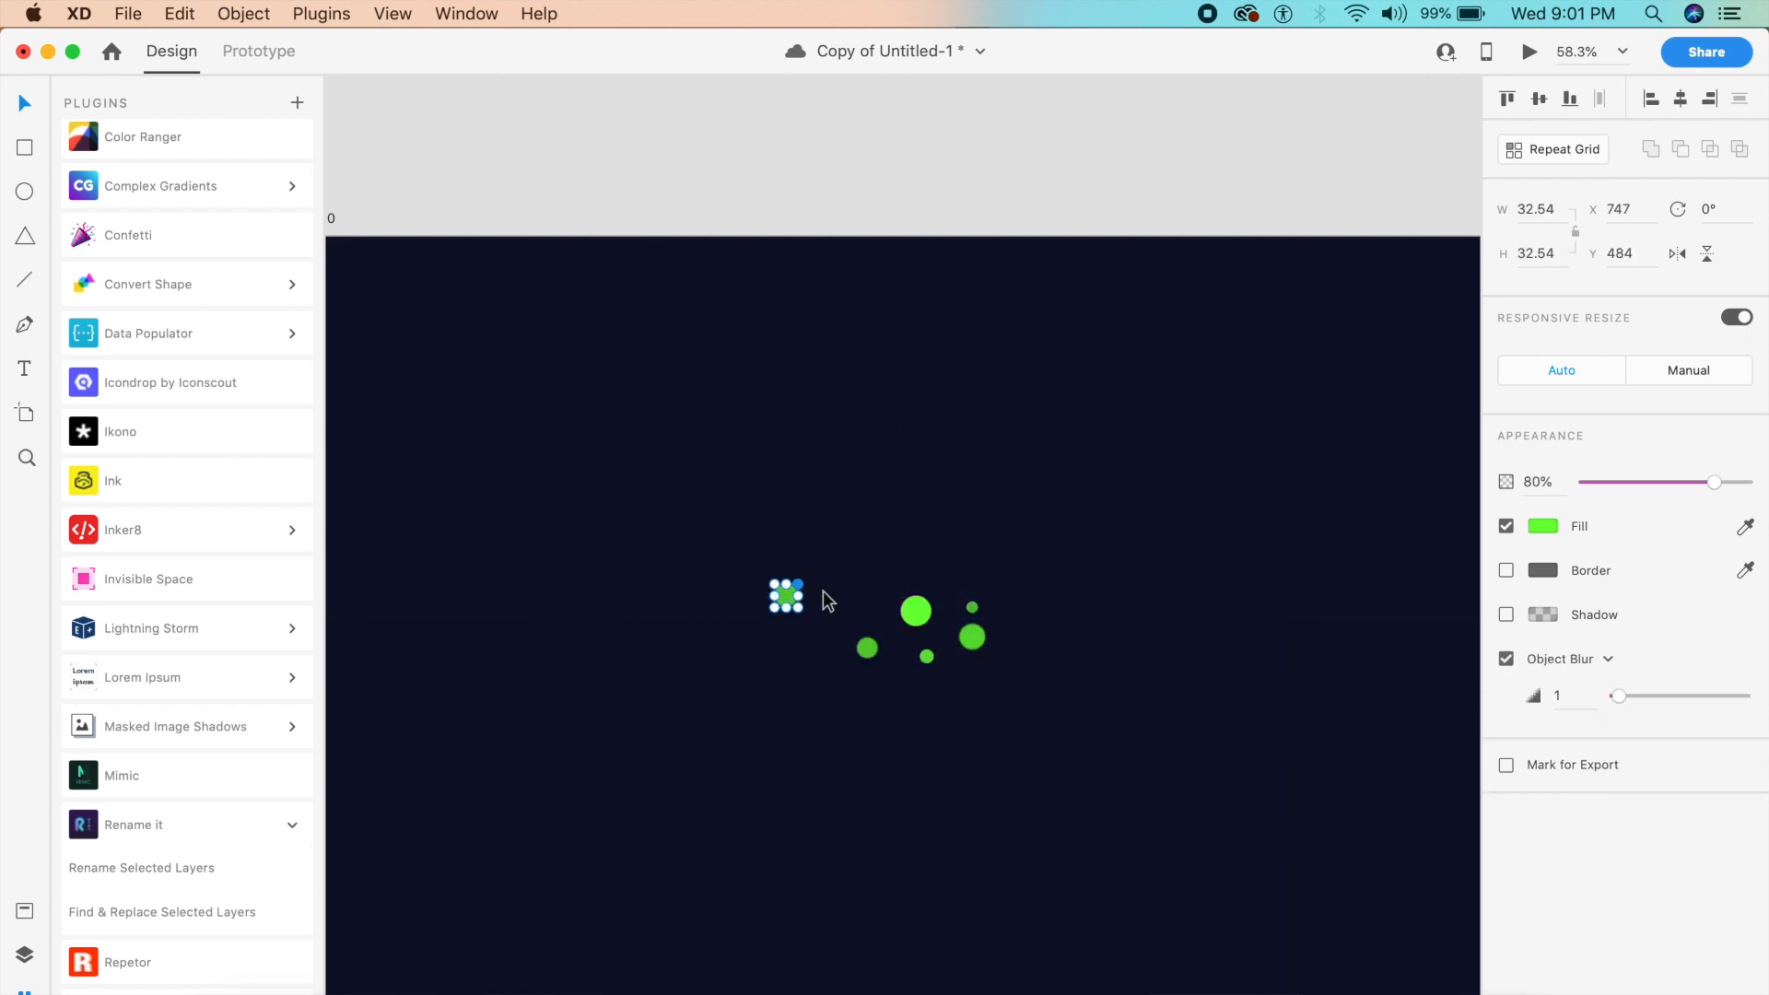
pyautogui.moveTo(920, 603); pyautogui.dragTo(840, 563)
pyautogui.moveTo(922, 611); pyautogui.dragTo(906, 544)
# Select one red, one green, one cyan and one yellow dot on Web 1920 – 6 and copy them.
pyautogui.scroll(-5, 893, 633)
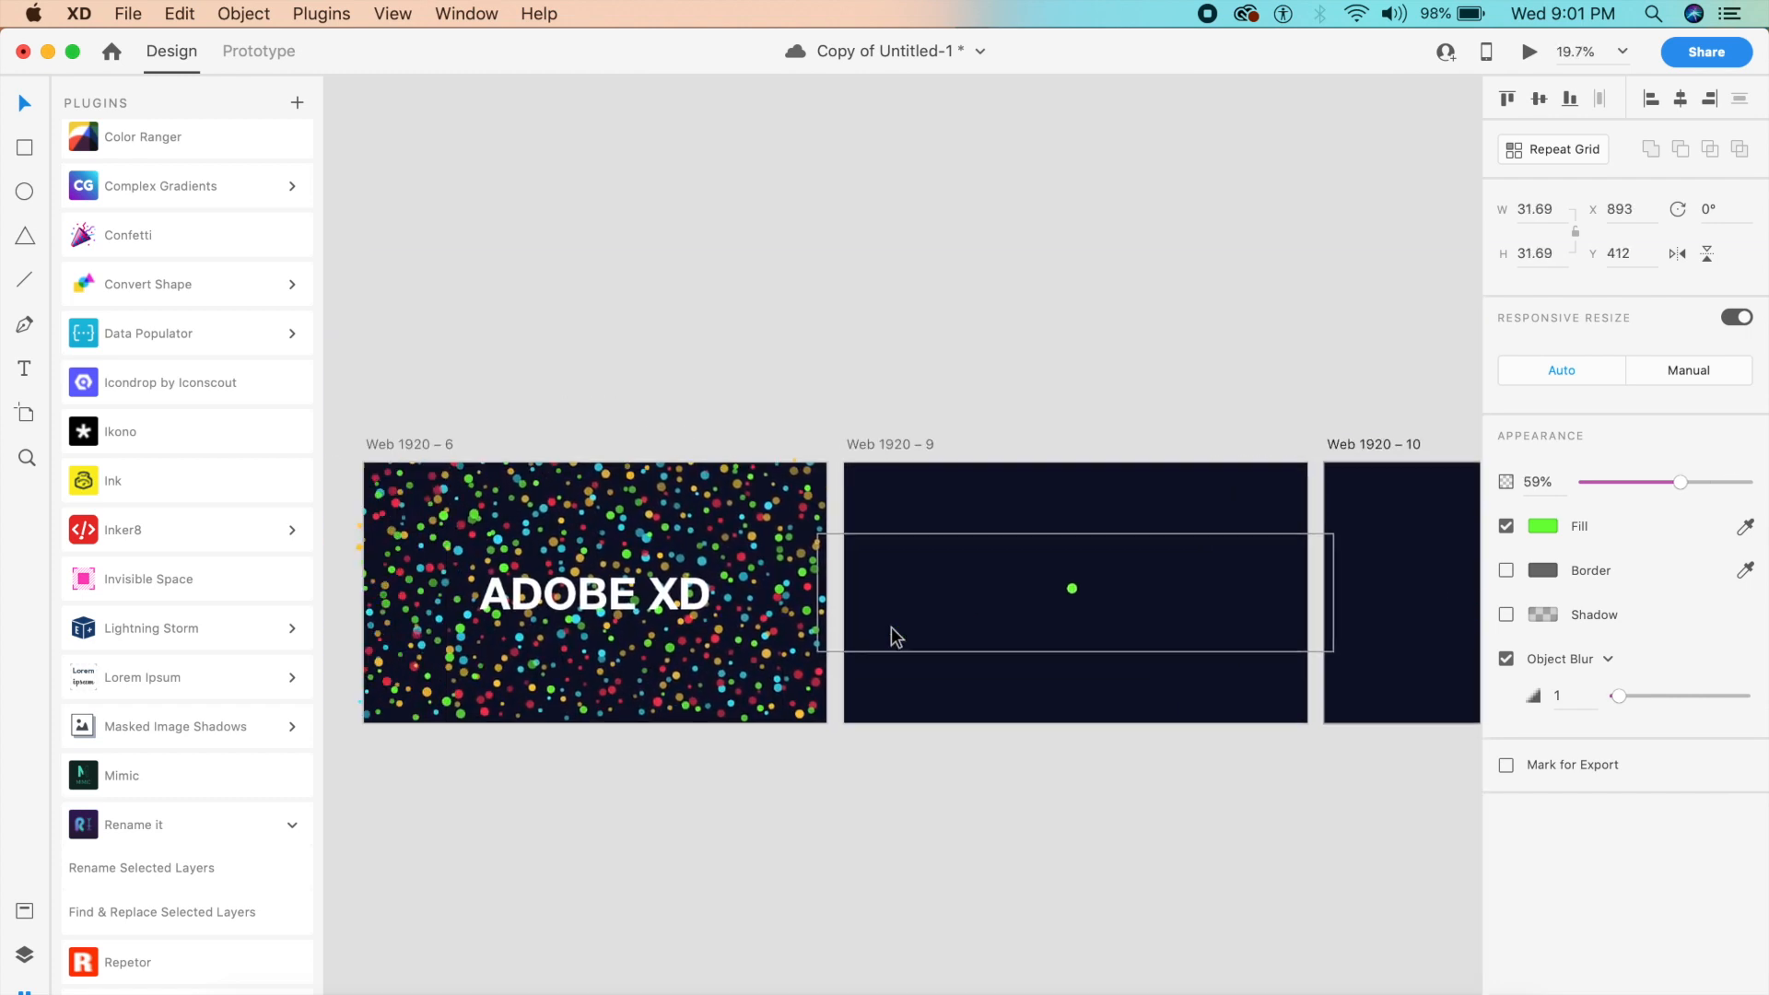
pyautogui.hscroll(-5, 892, 626)
pyautogui.scroll(4, 891, 626)
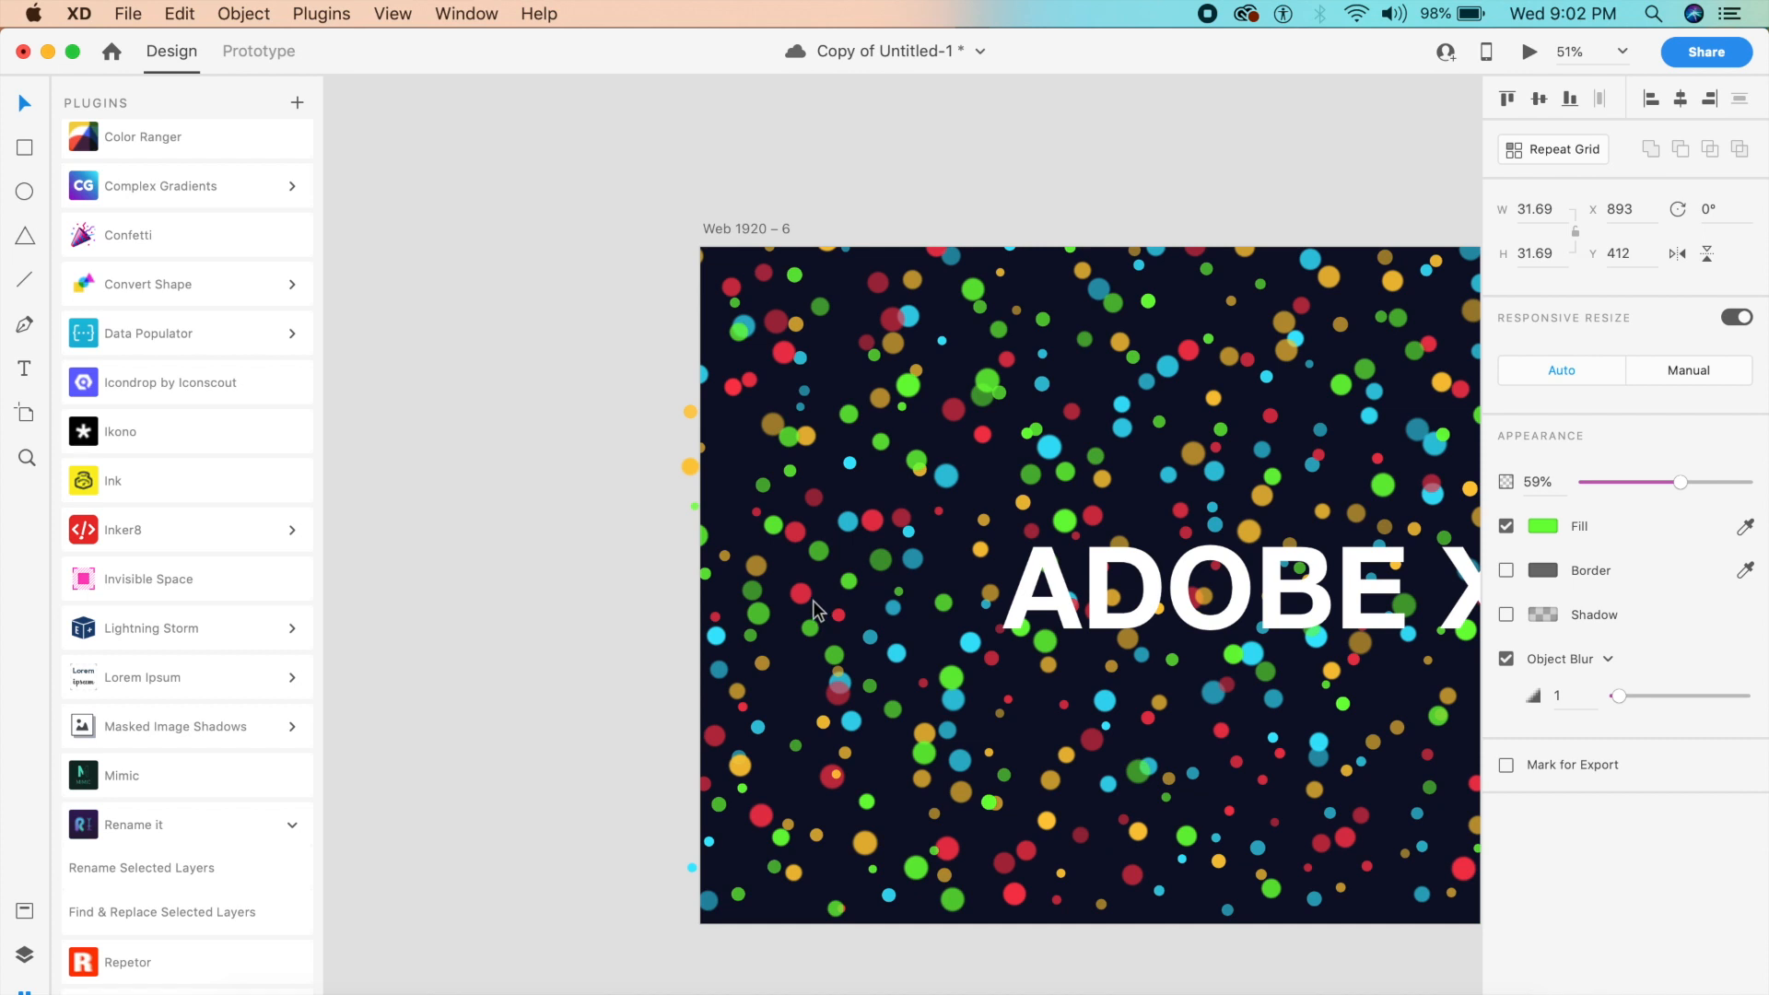
pyautogui.click(802, 593)
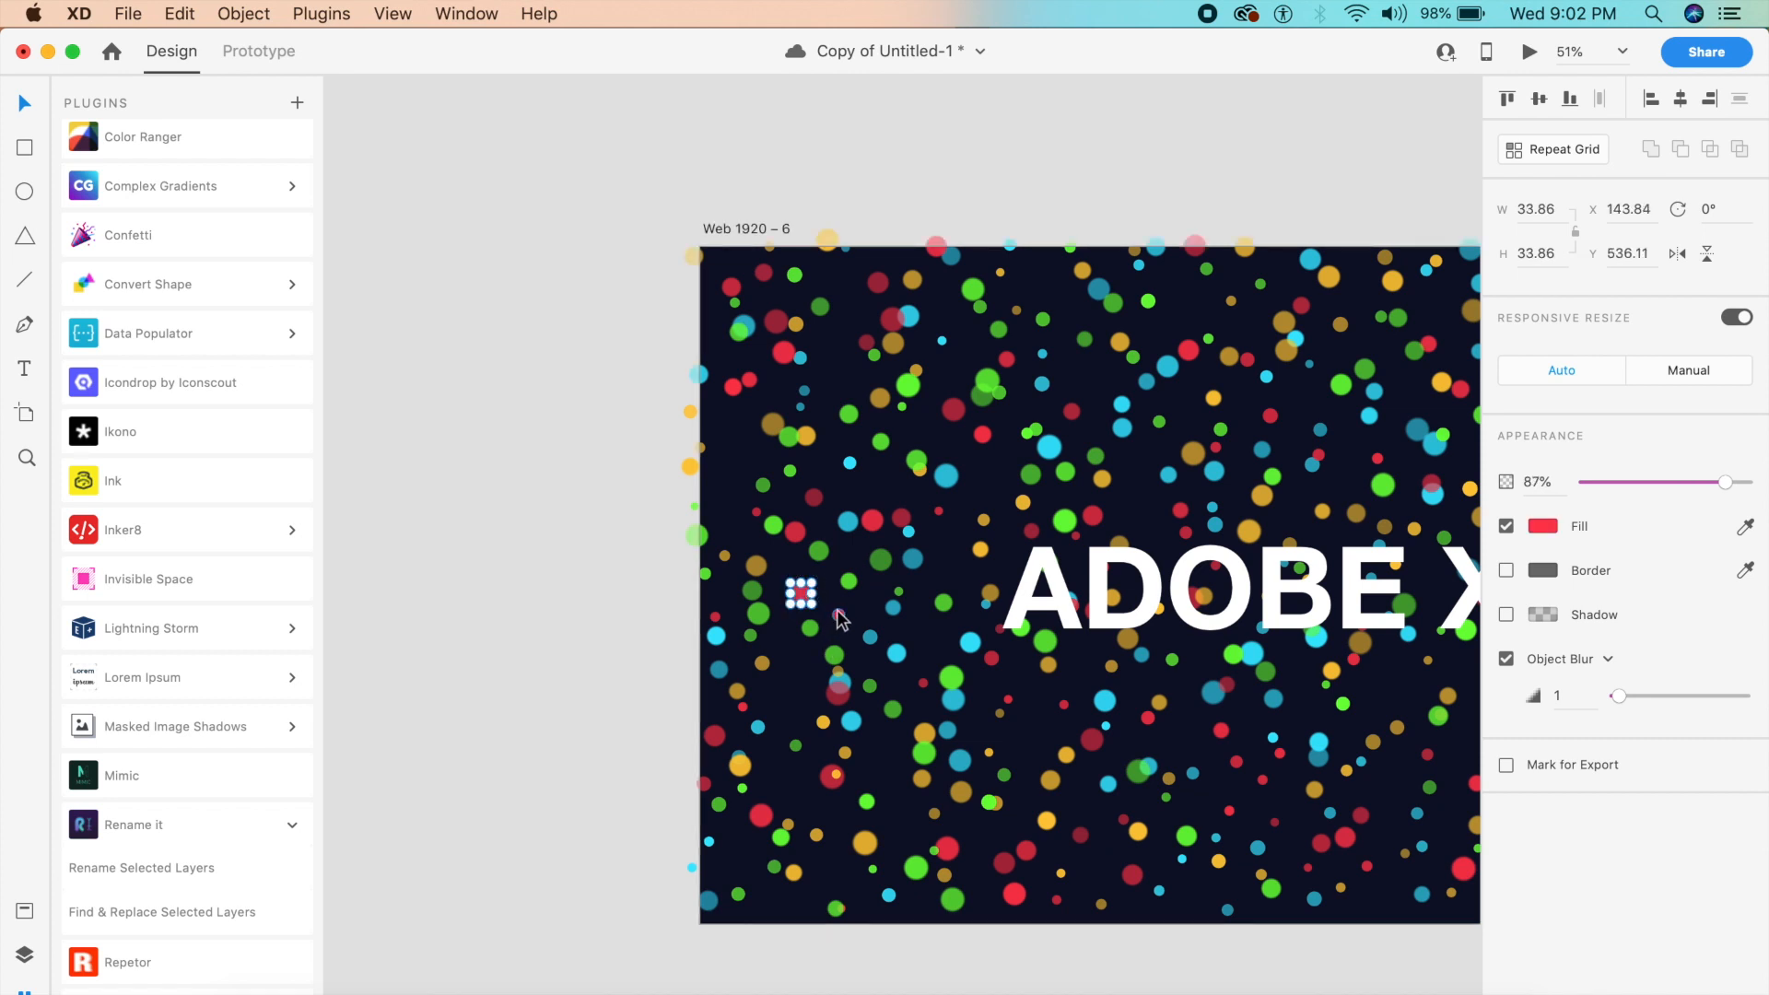
pyautogui.keyDown('shift'); pyautogui.click(848, 584); pyautogui.keyUp('shift')
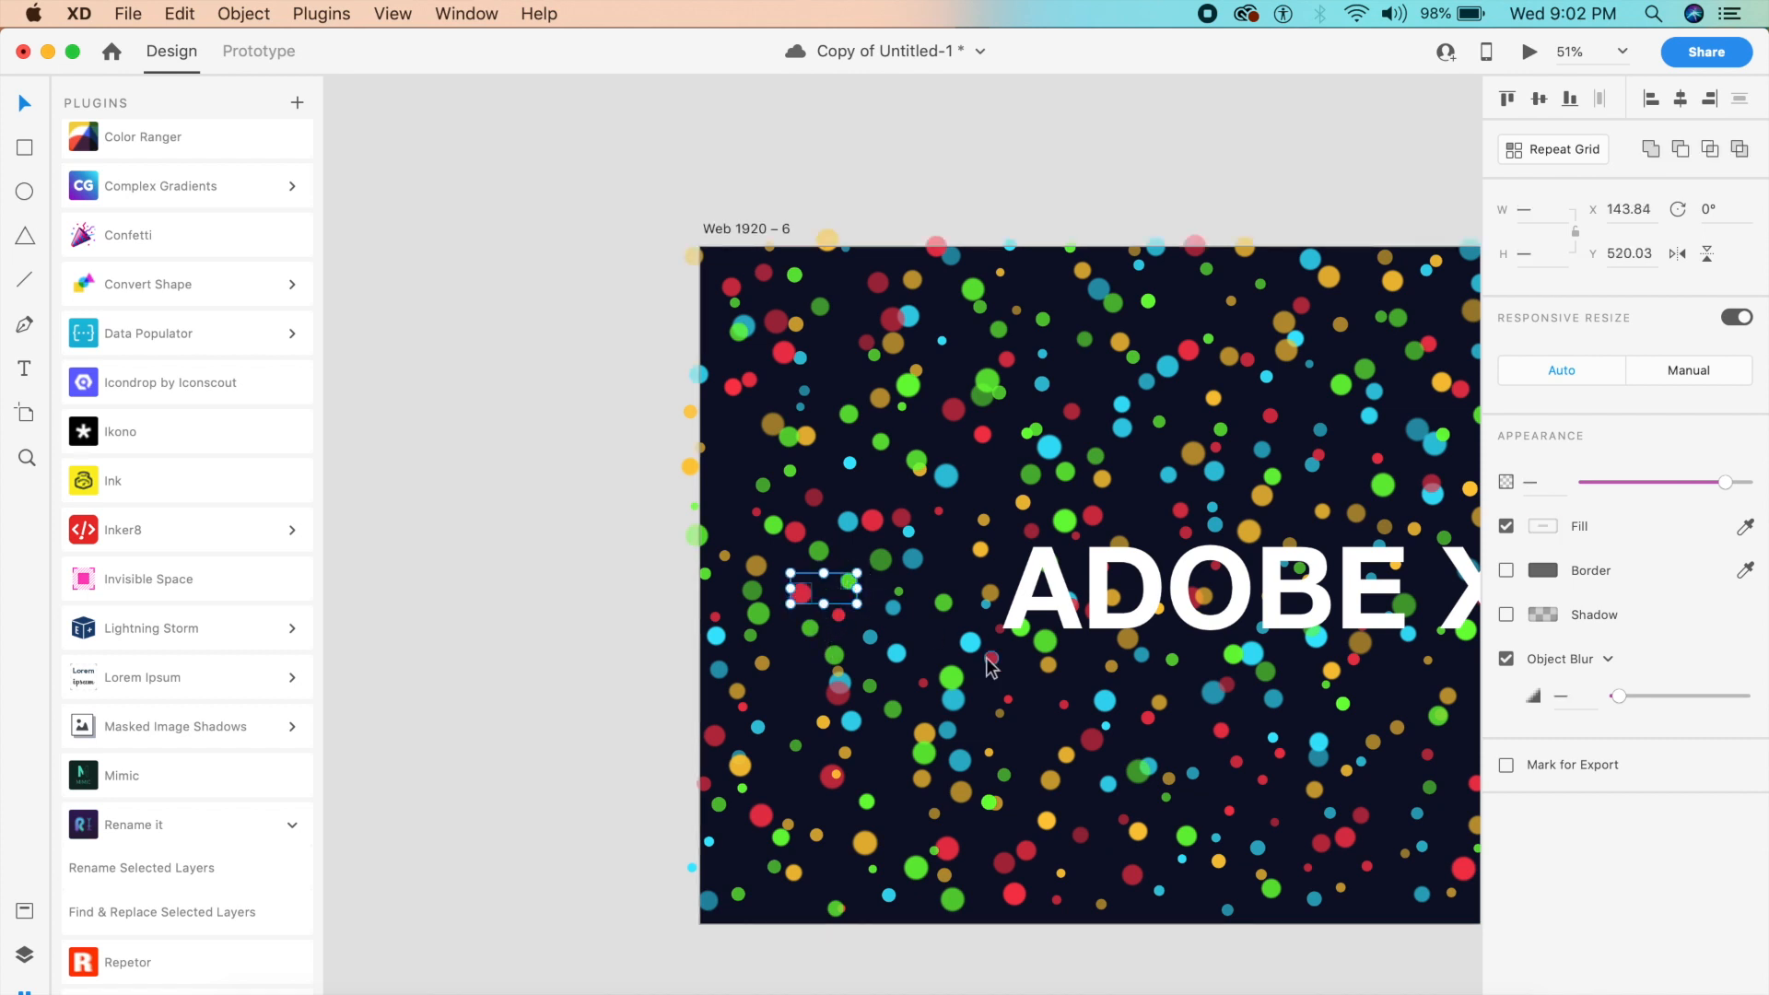
pyautogui.keyDown('shift'); pyautogui.click(970, 642); pyautogui.keyUp('shift')
pyautogui.keyDown('shift'); pyautogui.click(980, 548); pyautogui.keyUp('shift')
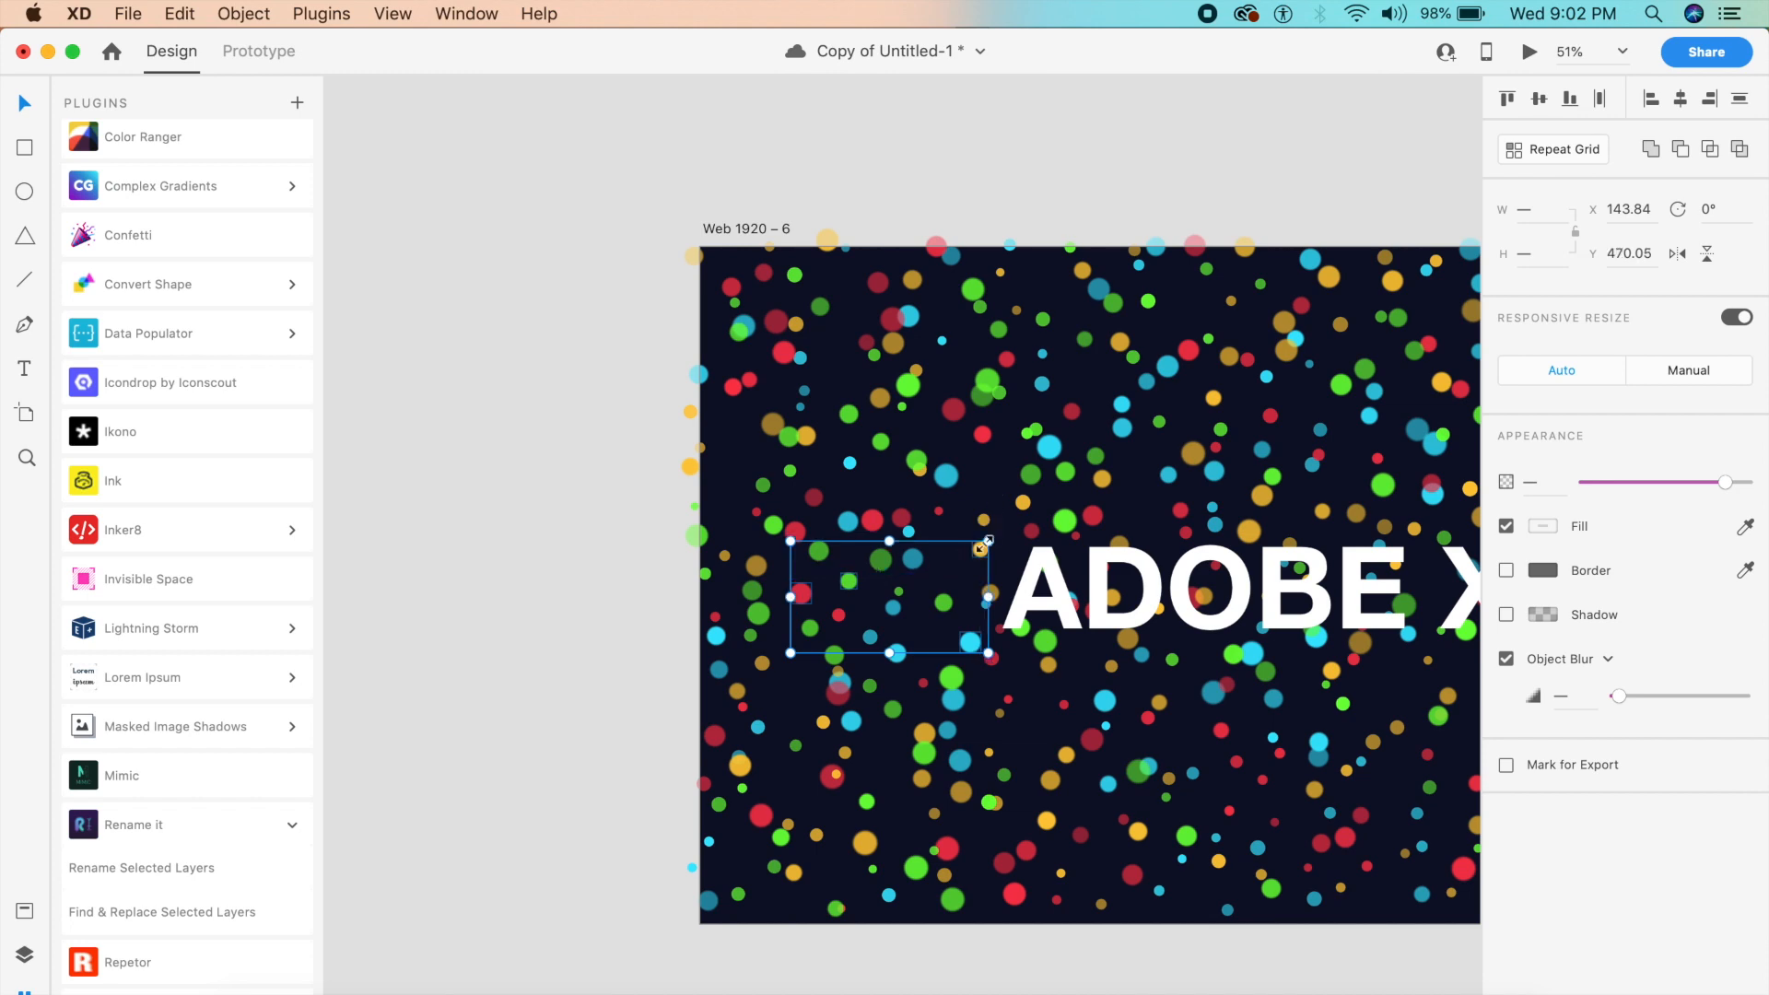
# Delete all the green dots on Web 1920 – 10 and paste the four copied coloured dots onto that artboard.
pyautogui.hscroll(20, 983, 545)
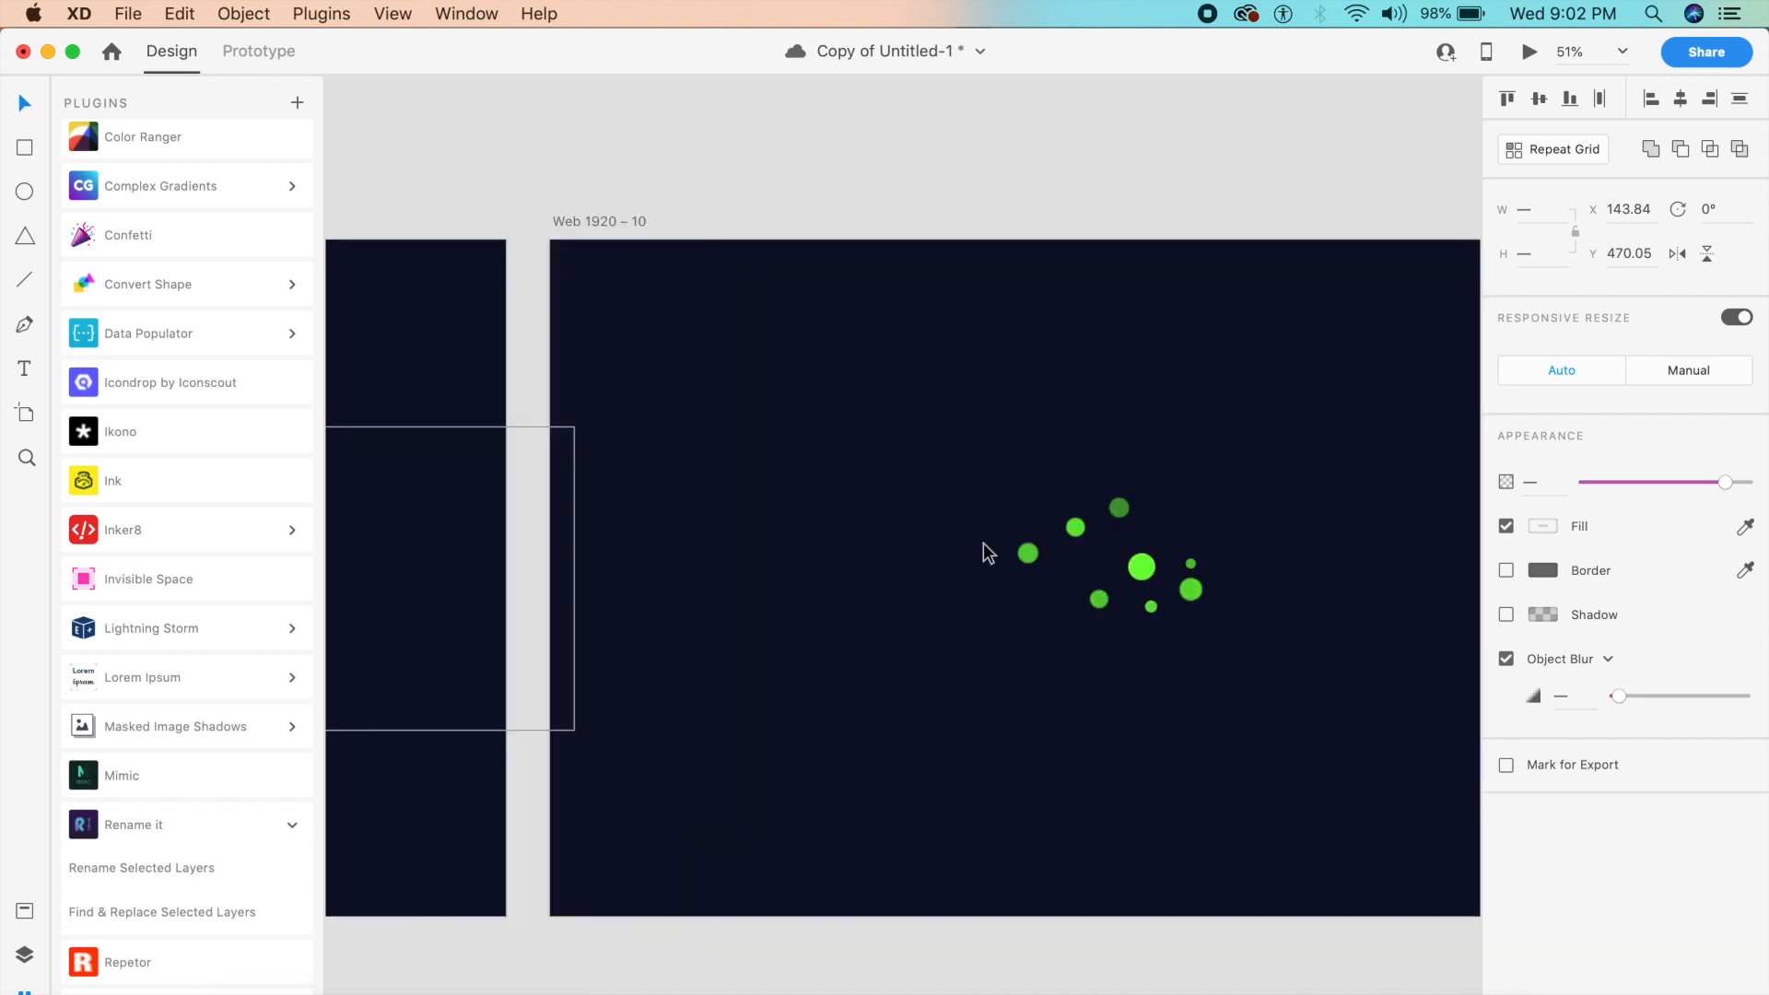
pyautogui.hscroll(-10, 982, 544)
pyautogui.moveTo(1093, 582); pyautogui.dragTo(807, 380)
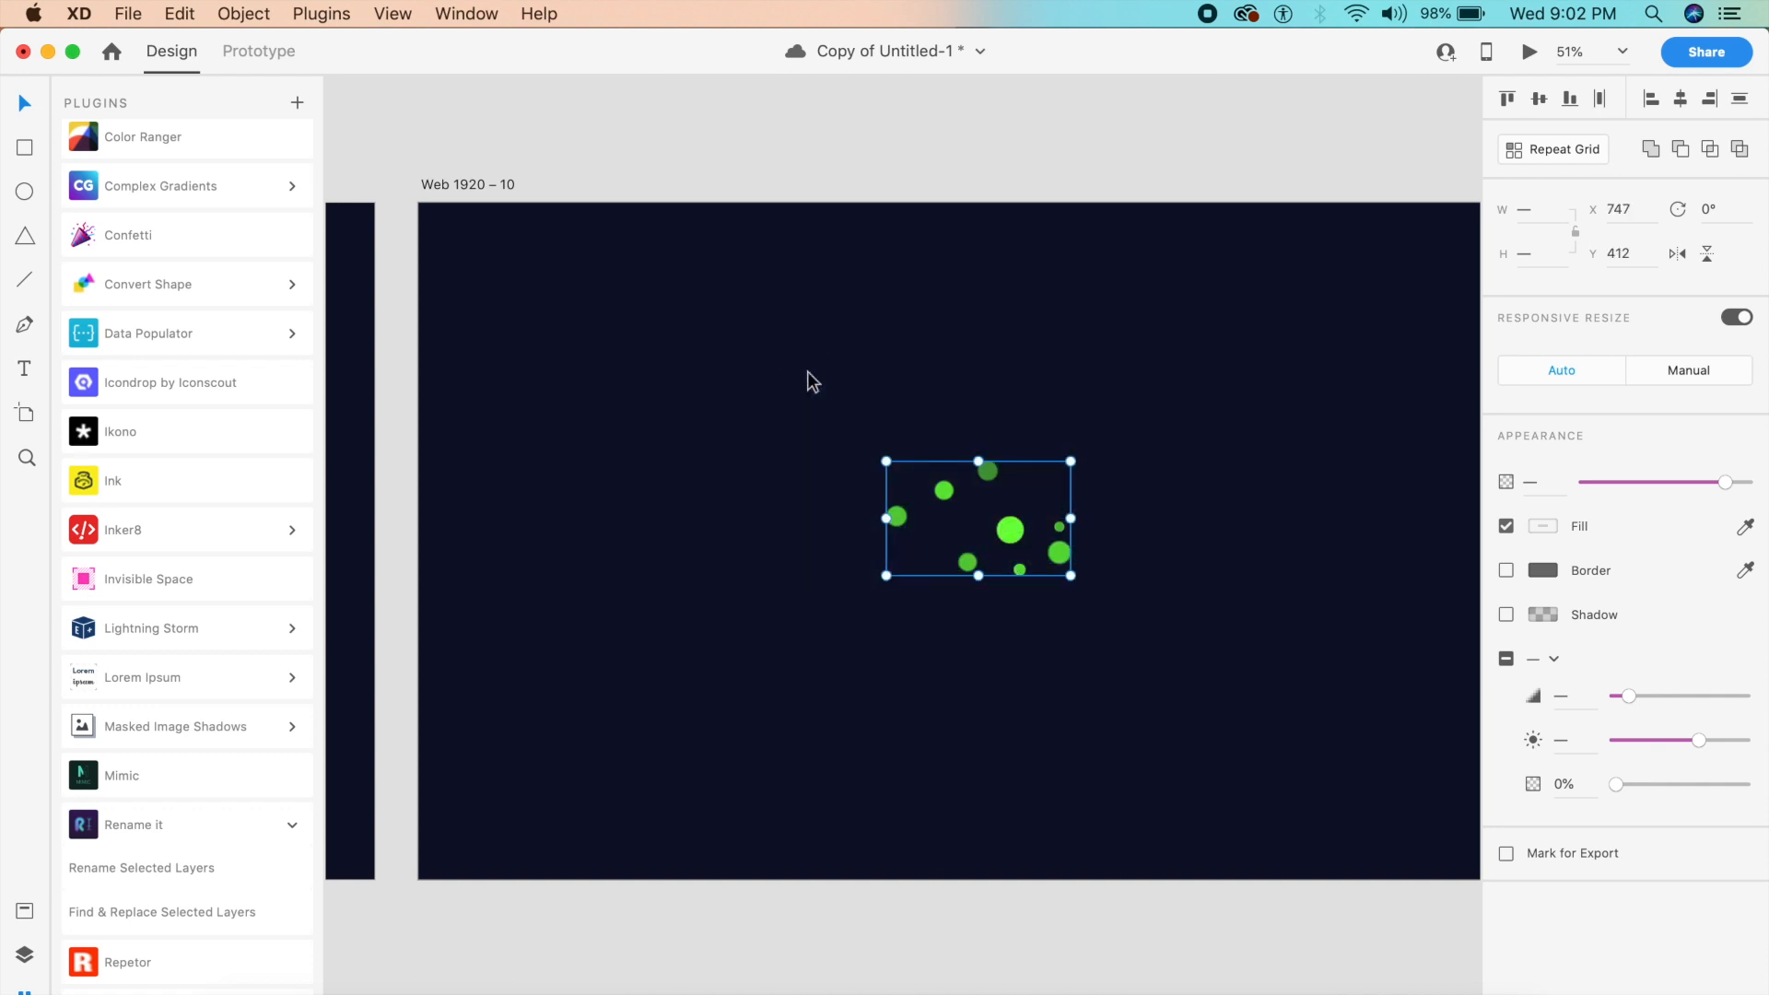
pyautogui.press('Delete')
pyautogui.click(1102, 561)
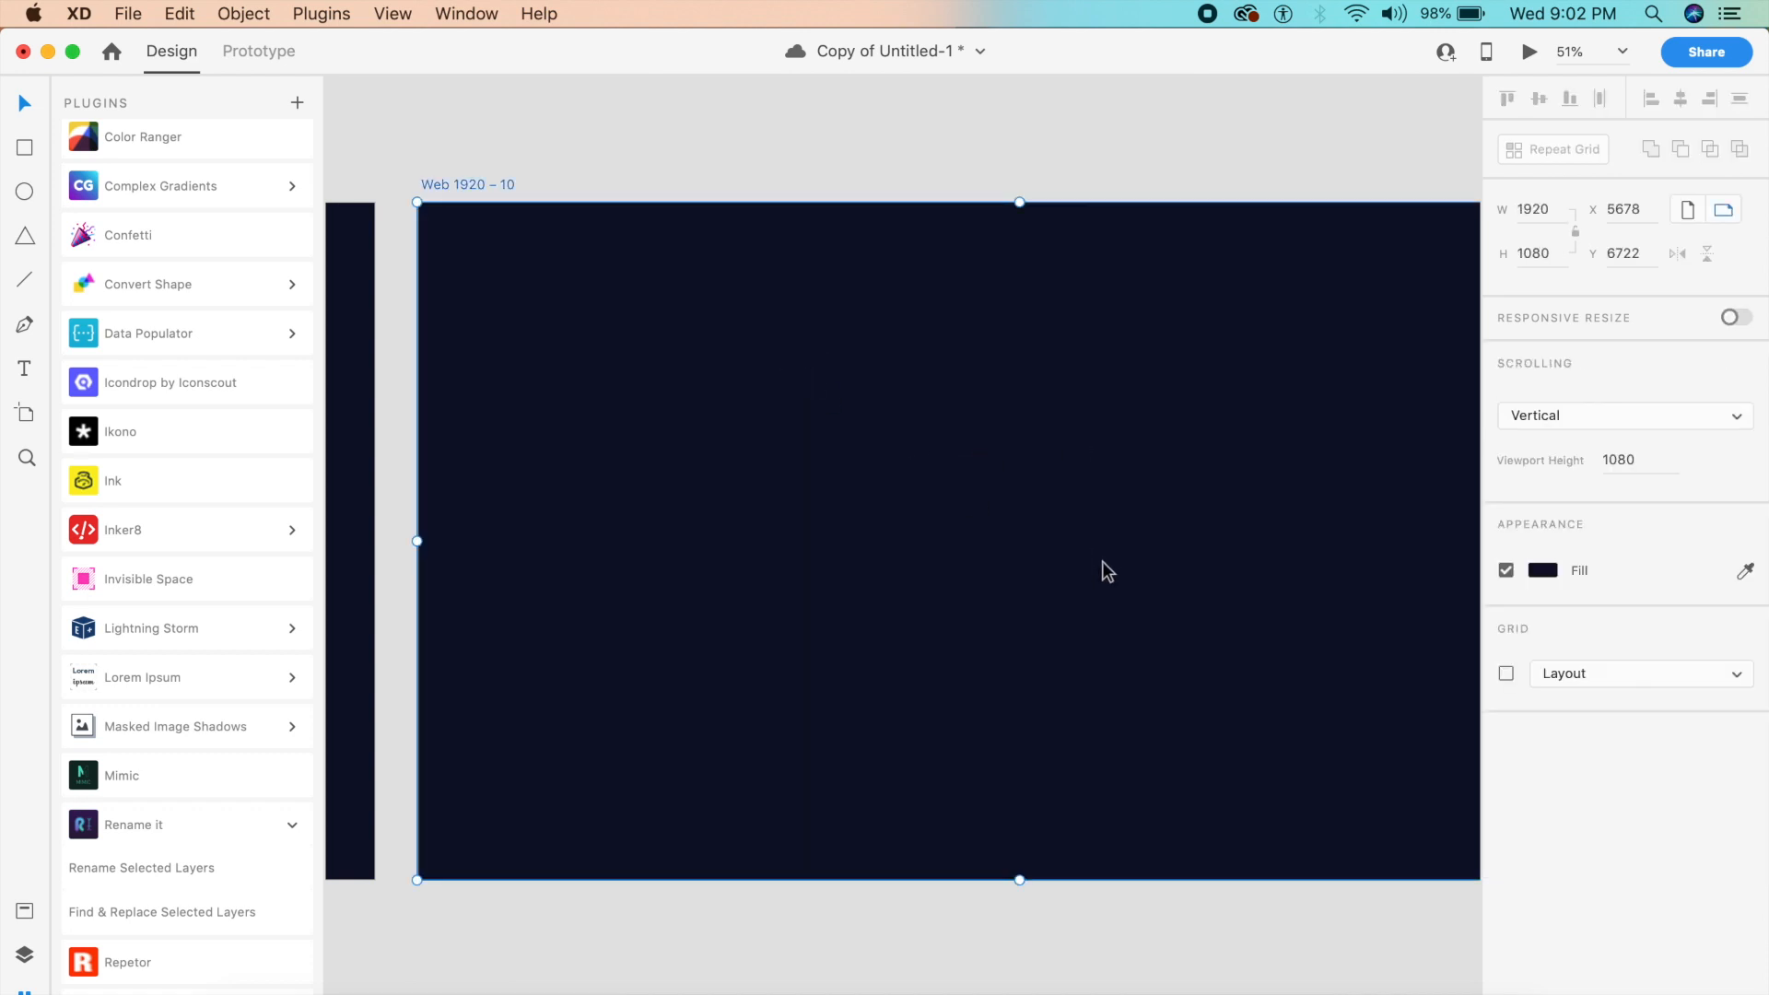
pyautogui.press('cmd+v')
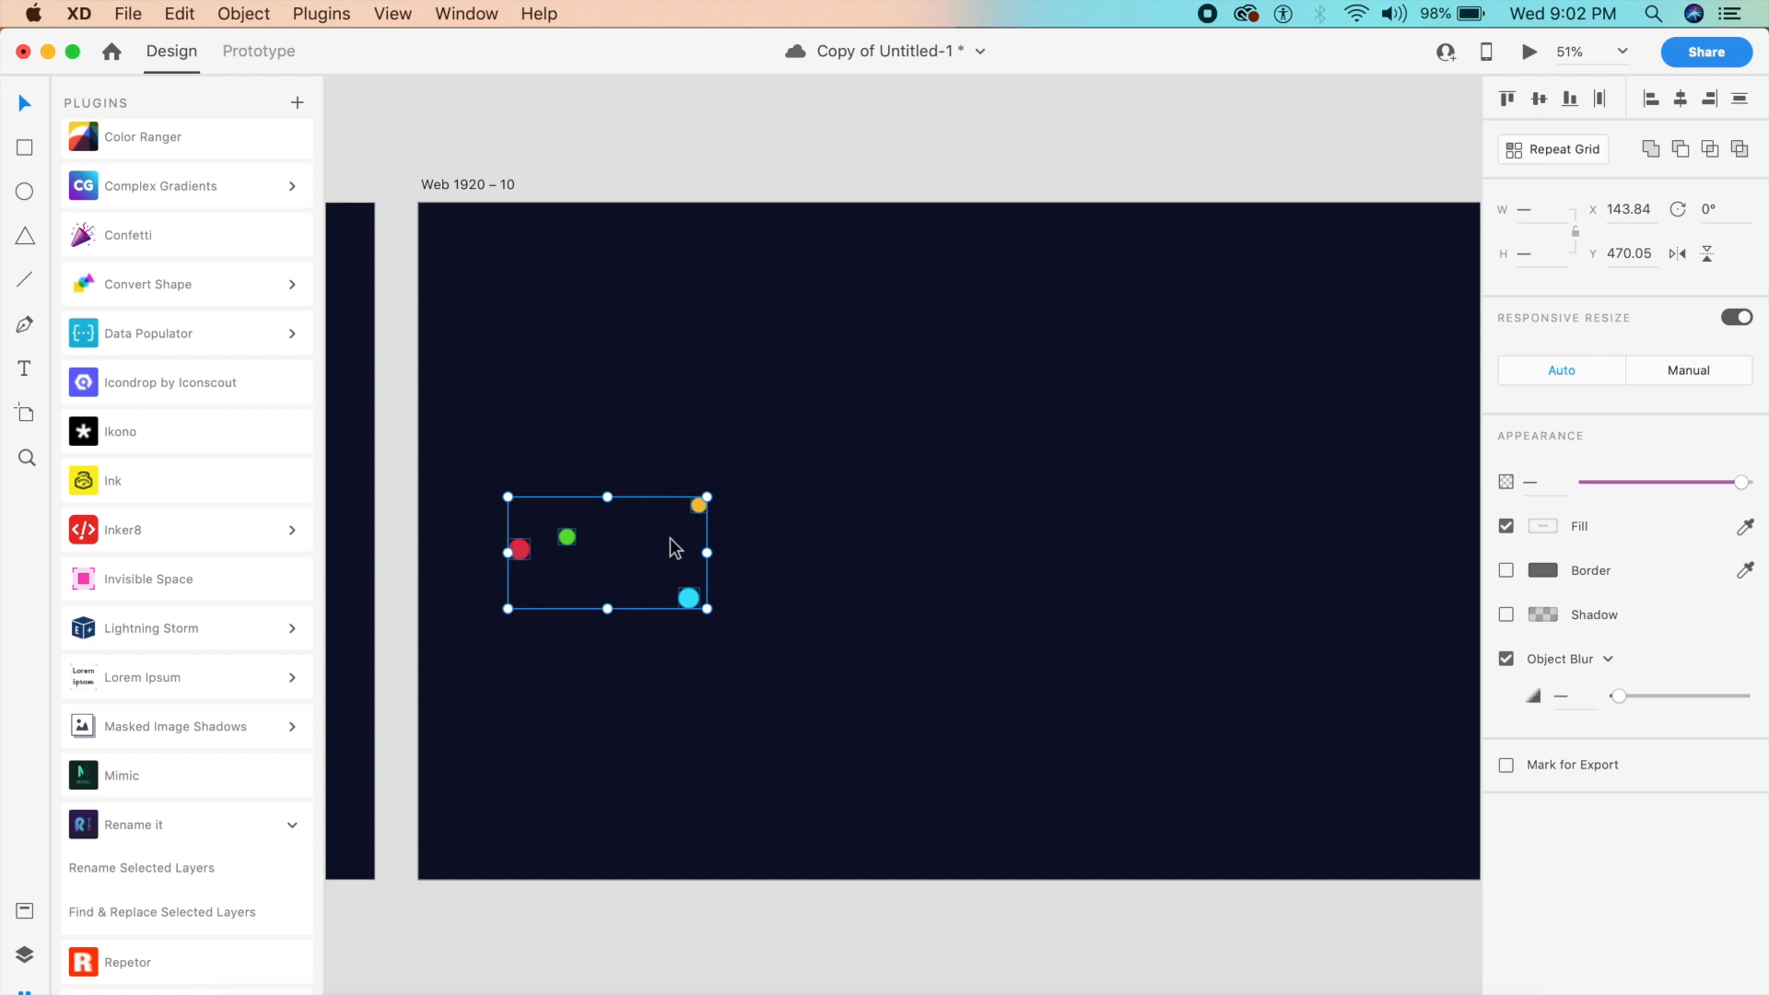
# Start the Confetti plugin on the four pasted dots and set its grid to 24 columns and 24 rows.
pyautogui.scroll(5, 190, 396)
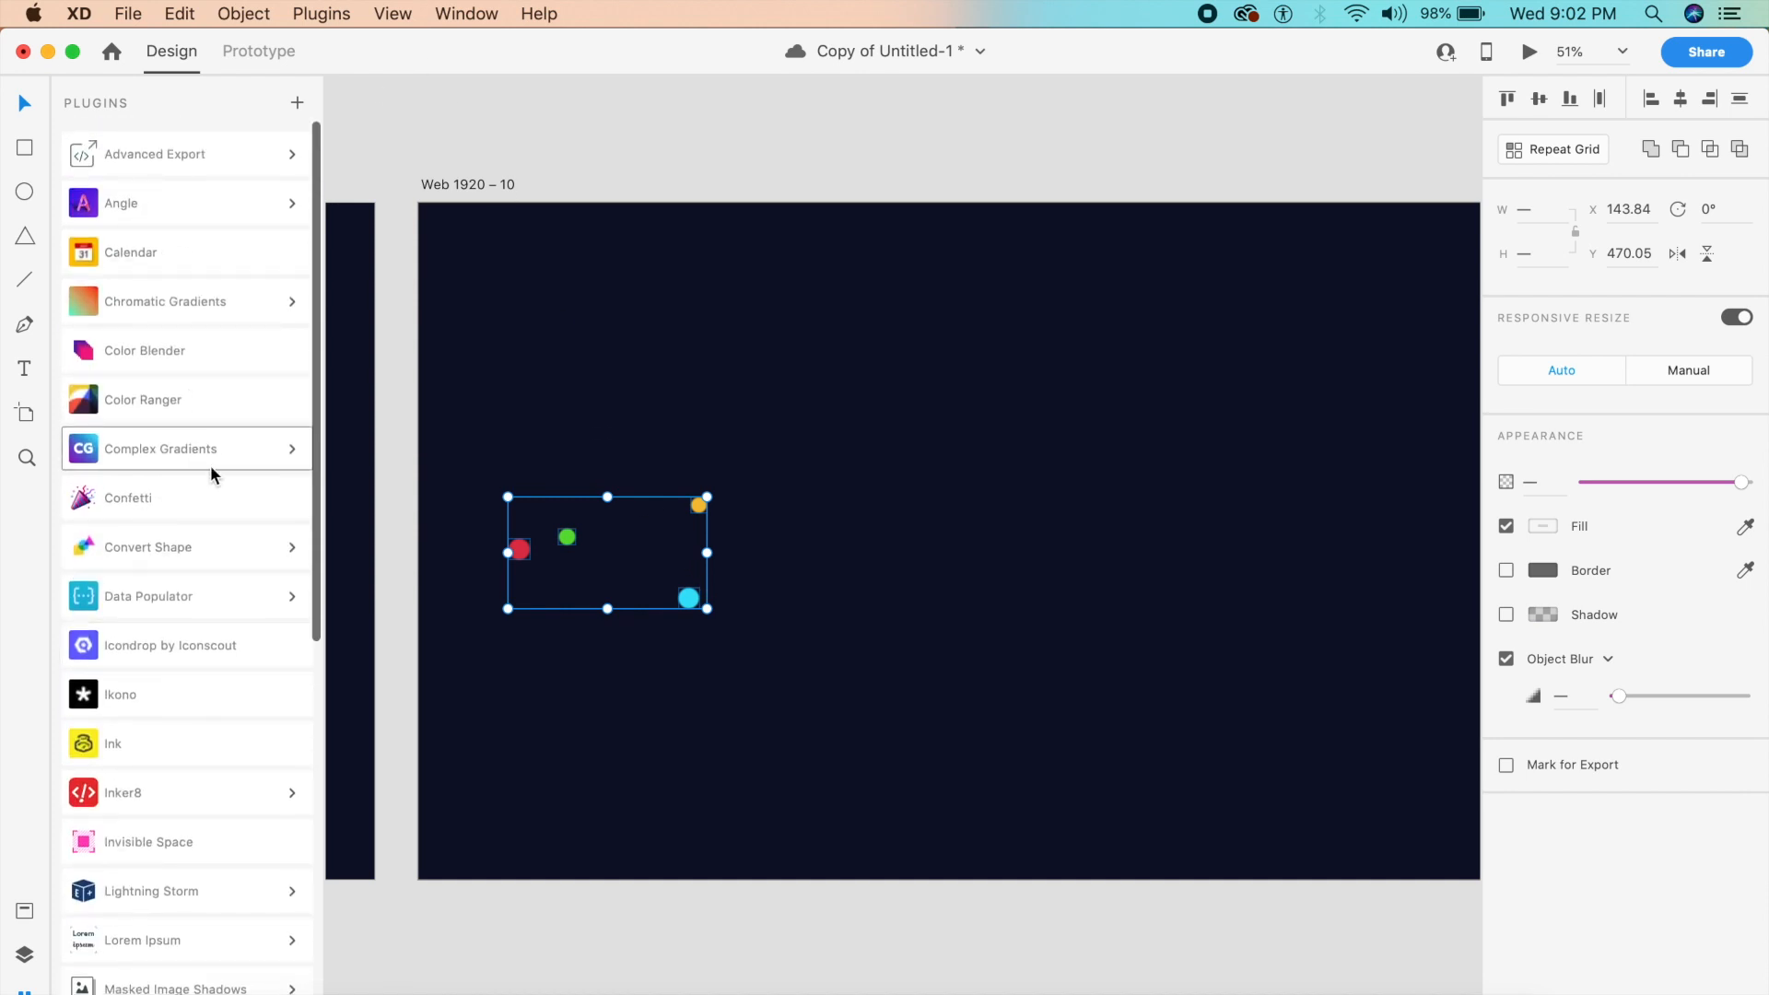
pyautogui.click(221, 498)
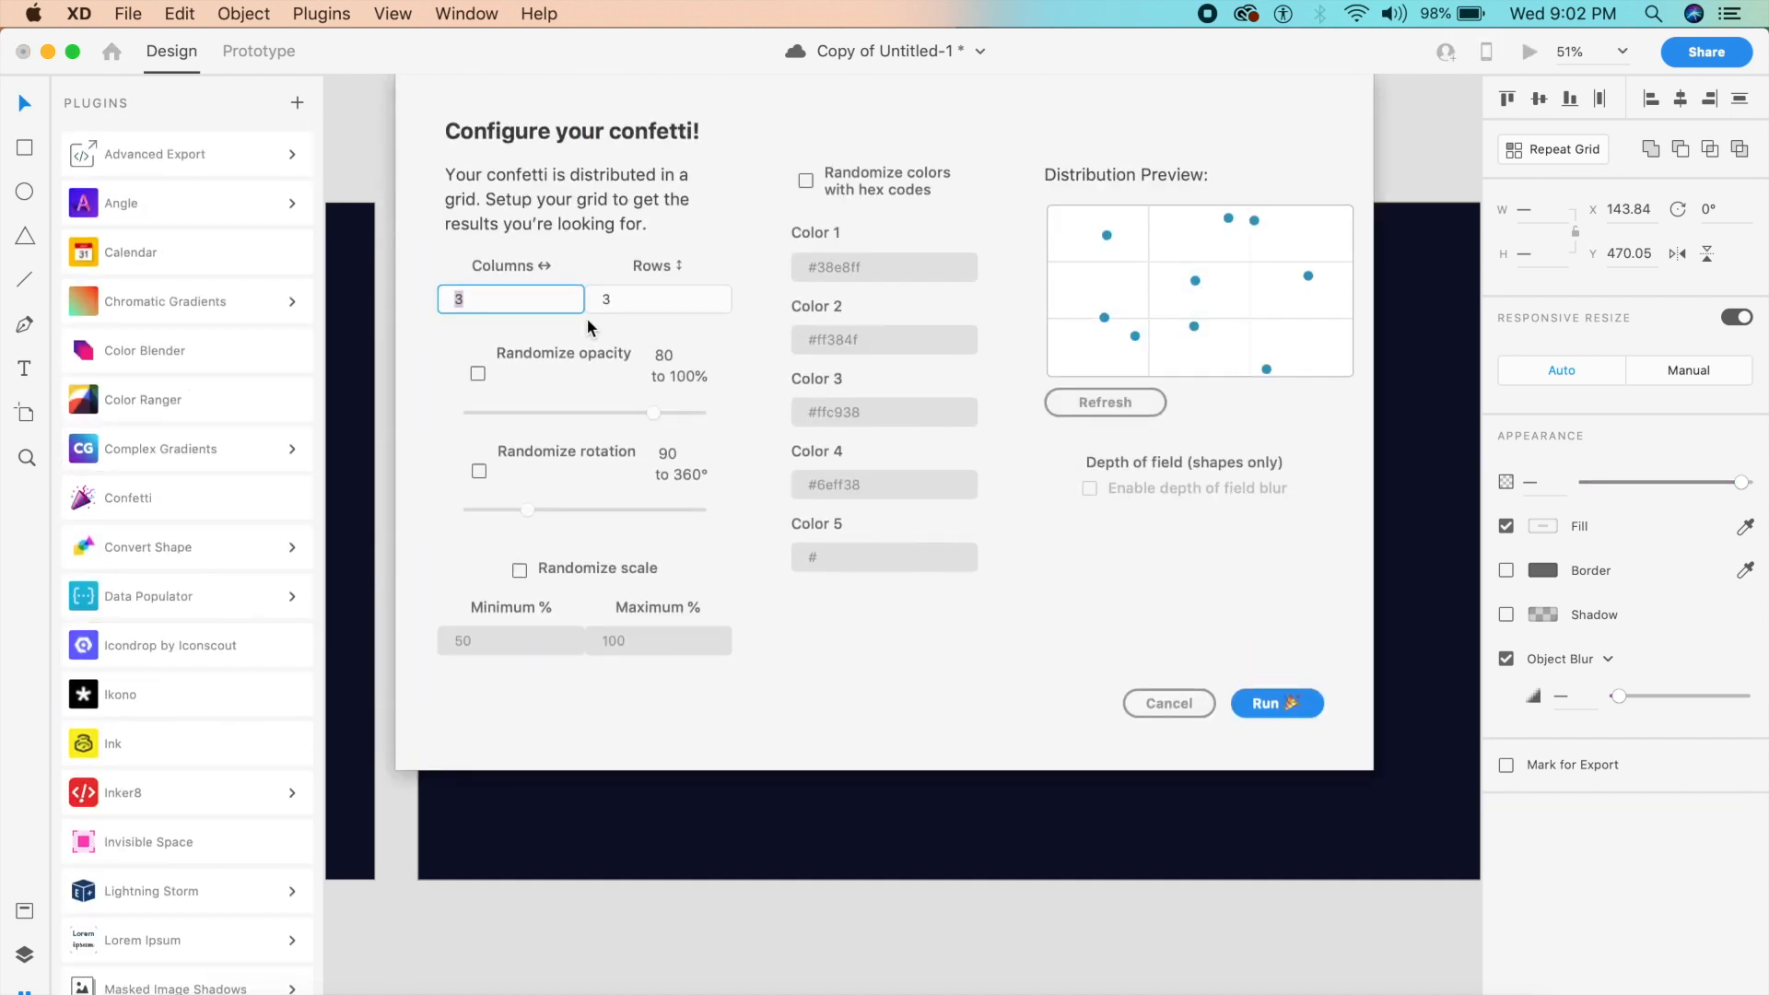
pyautogui.write('99')
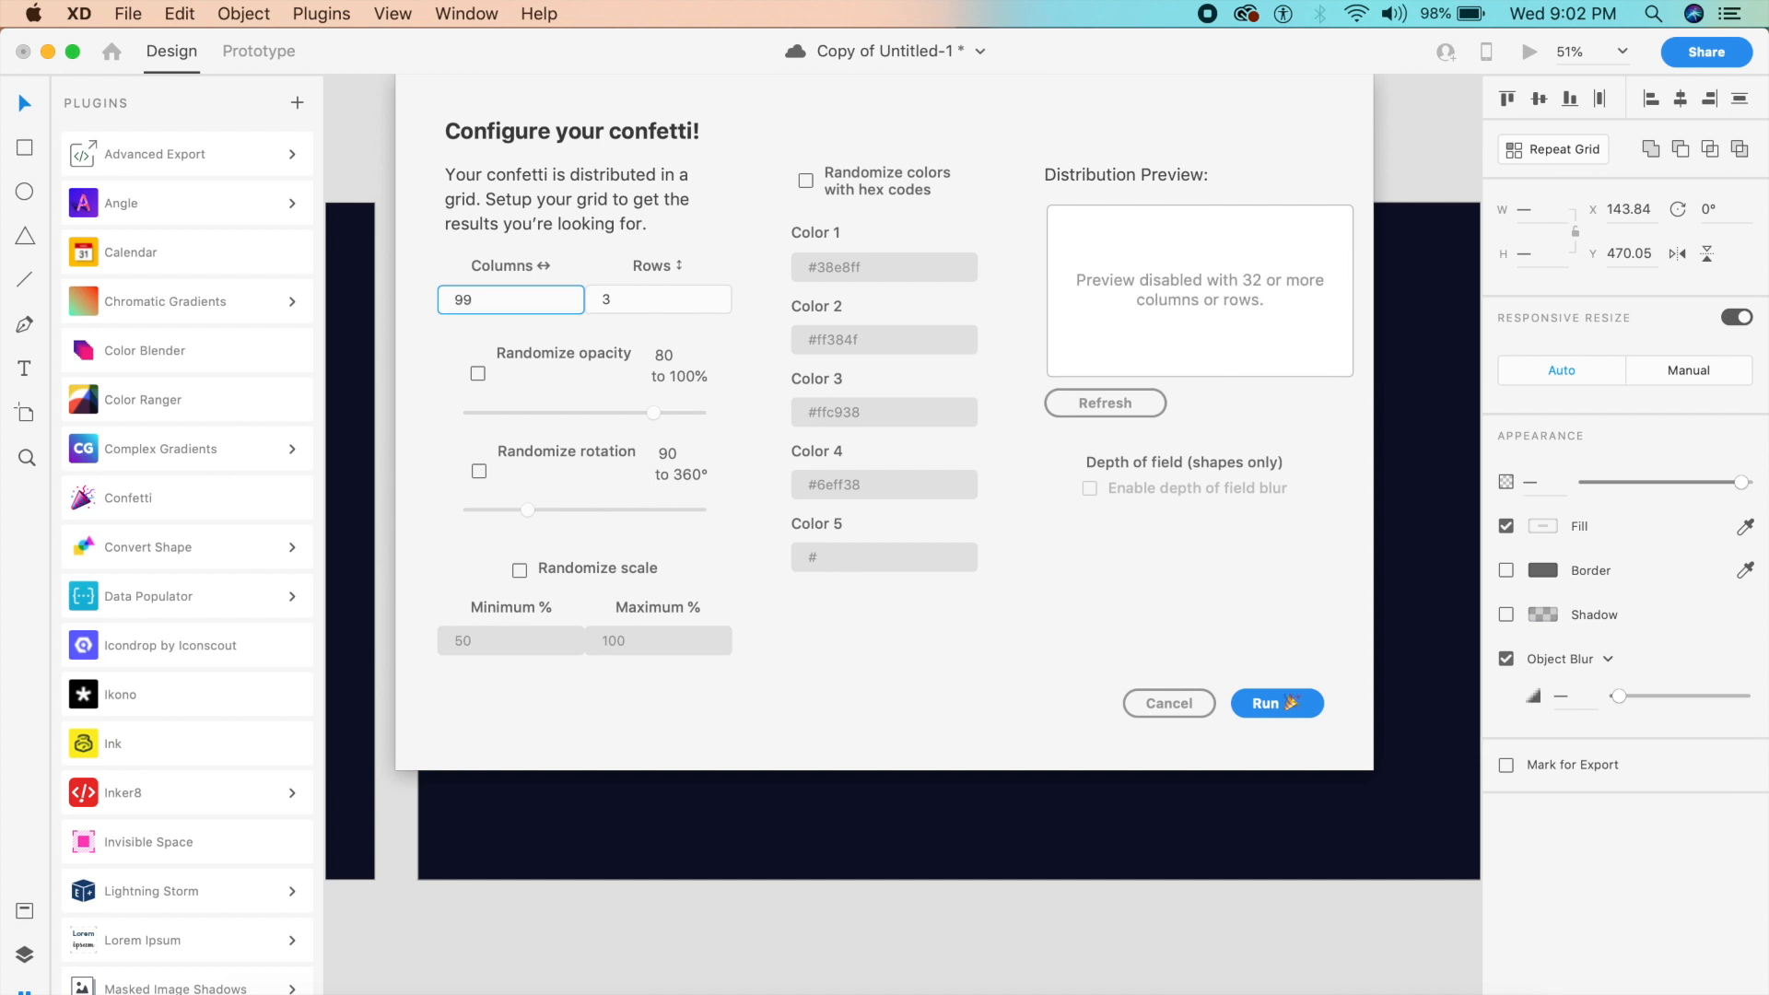
pyautogui.press('BackSpace')
pyautogui.press('BackSpace')
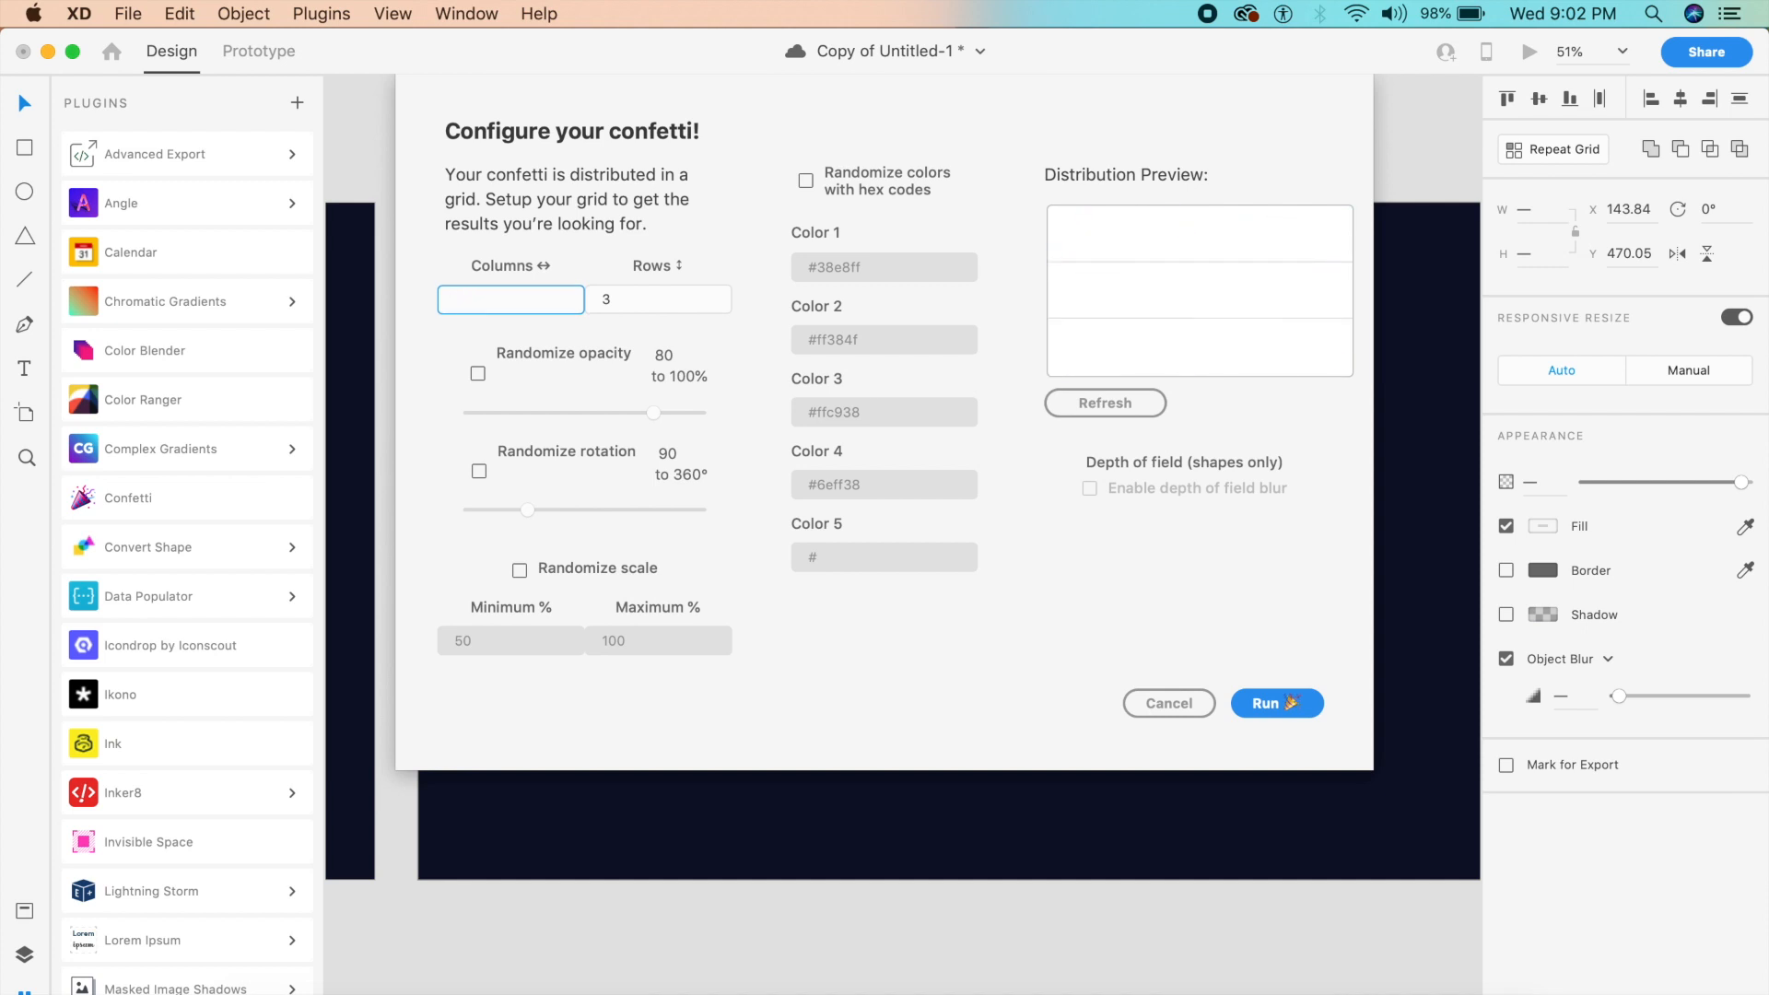
pyautogui.write('24')
pyautogui.press('Tab')
pyautogui.write('24')
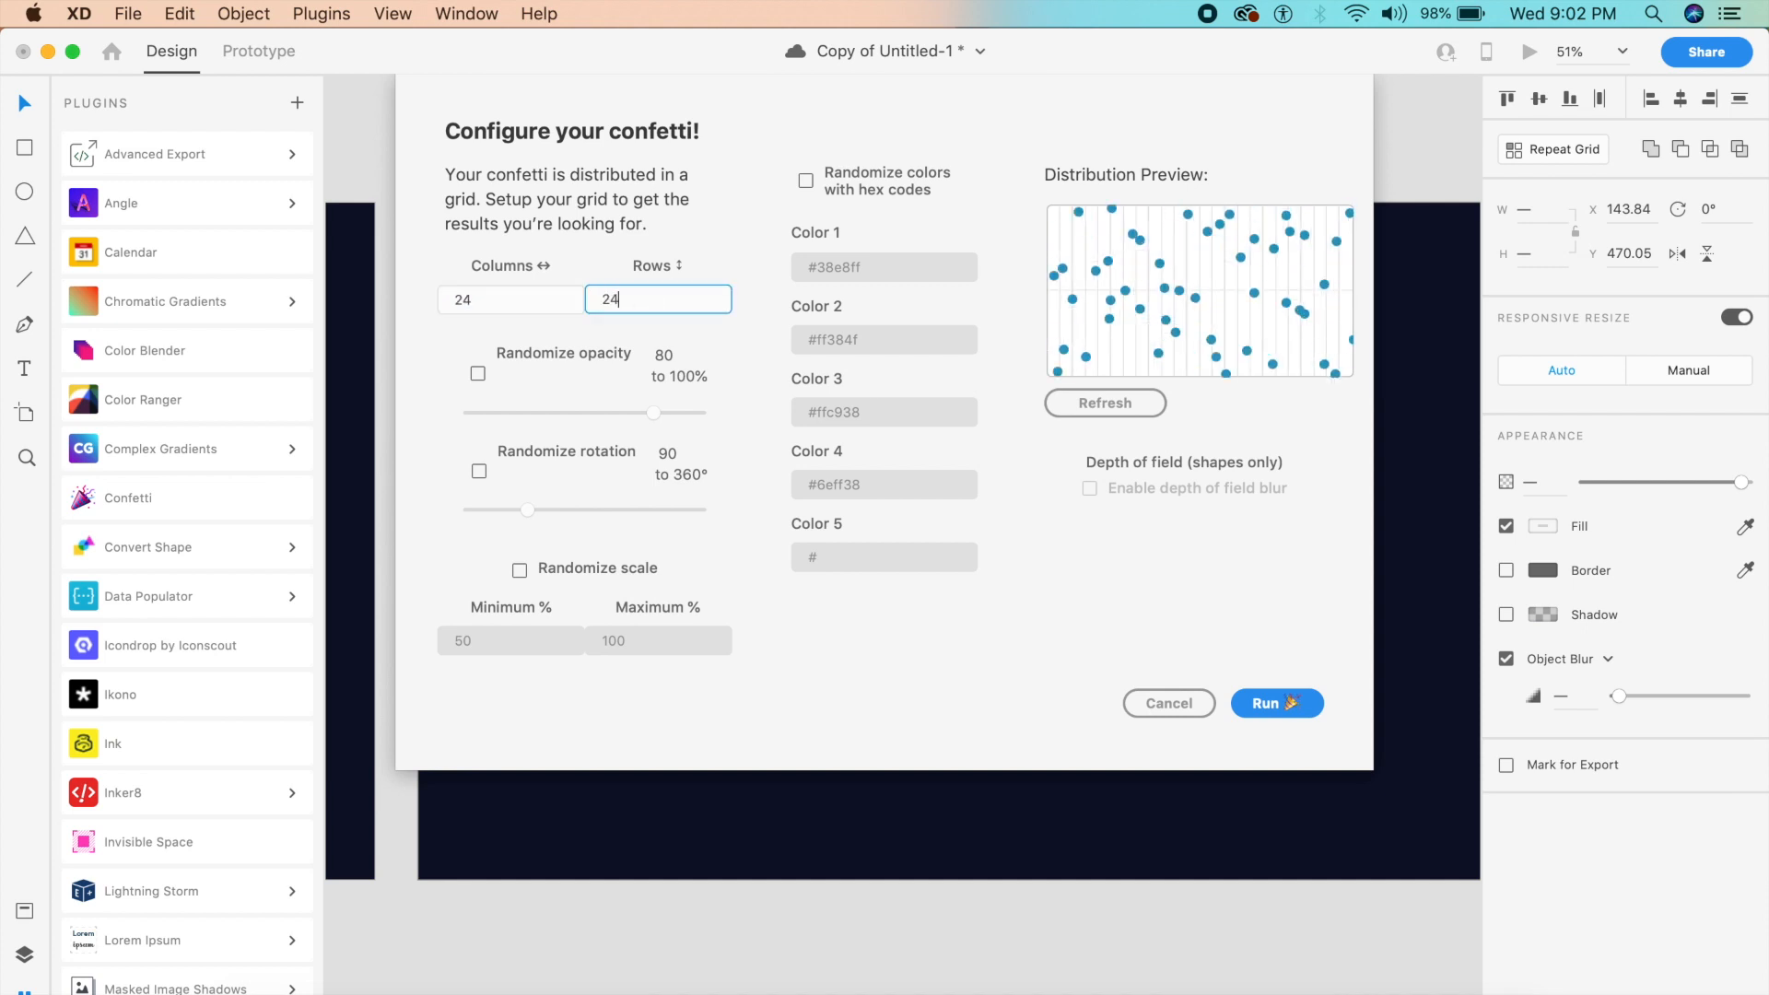
# Randomize the confetti's opacity from 0 to 100% and generate the confetti on Web 1920 – 10.
pyautogui.click(479, 374)
pyautogui.click(570, 412)
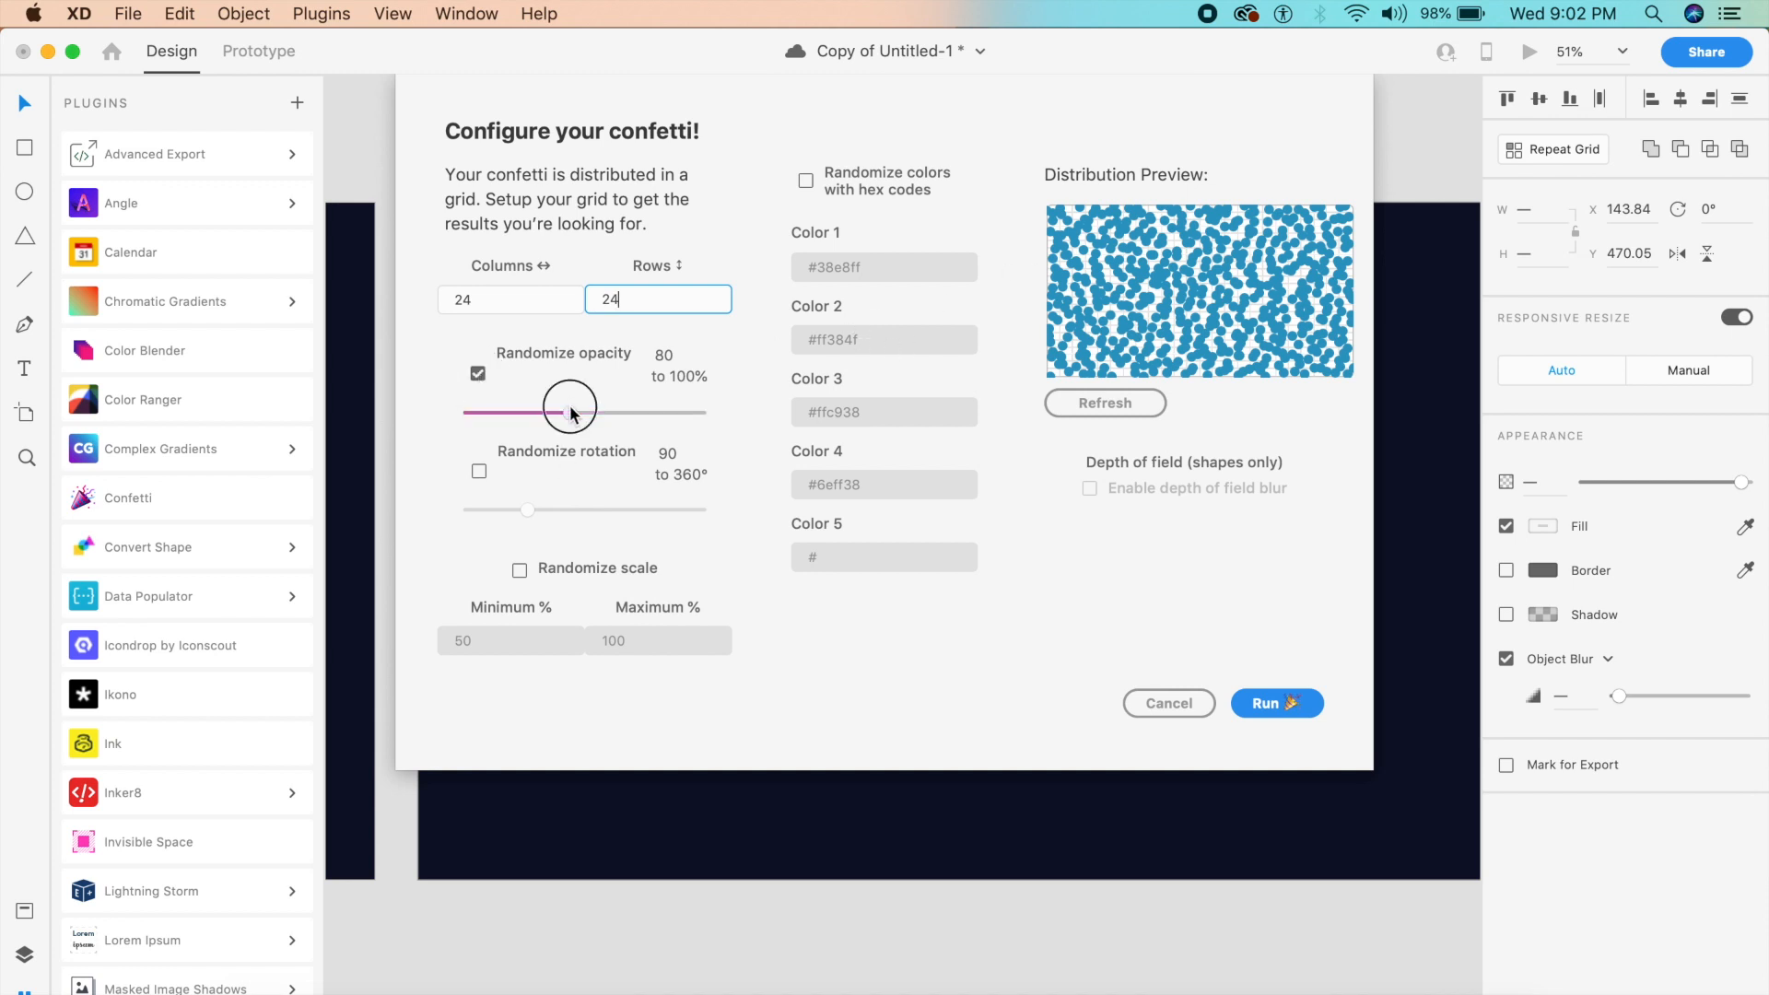
pyautogui.moveTo(571, 412); pyautogui.dragTo(428, 420)
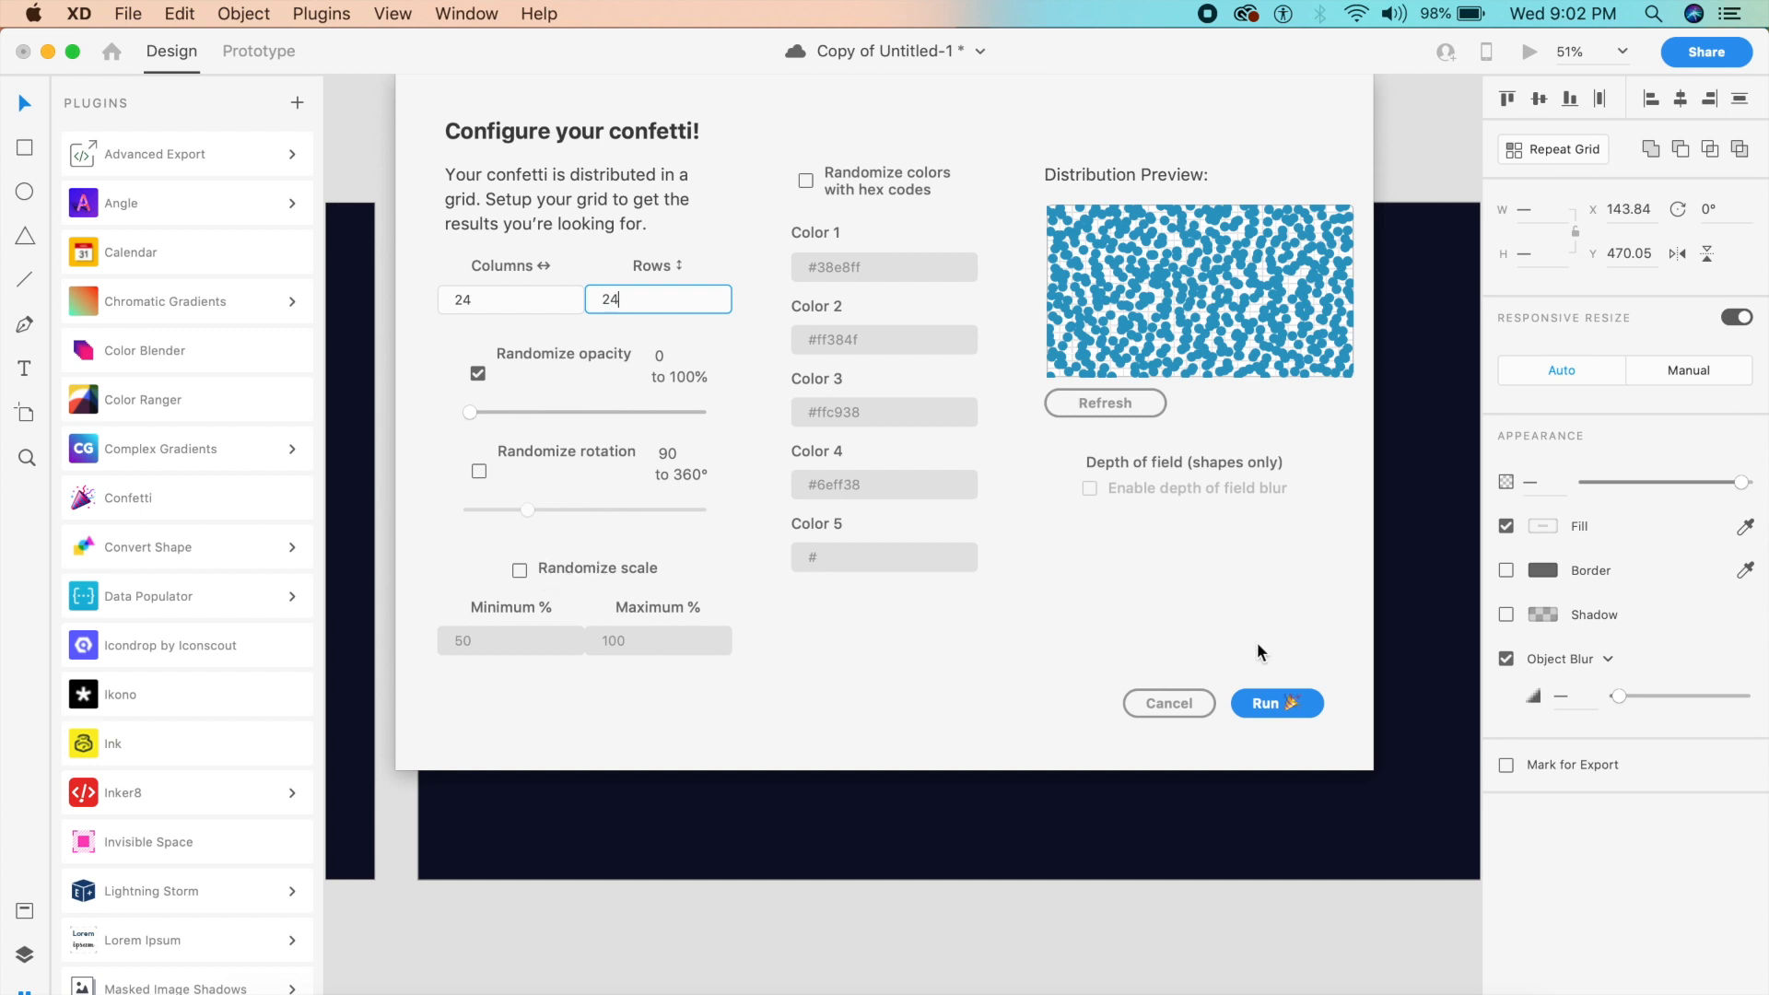
pyautogui.click(1276, 704)
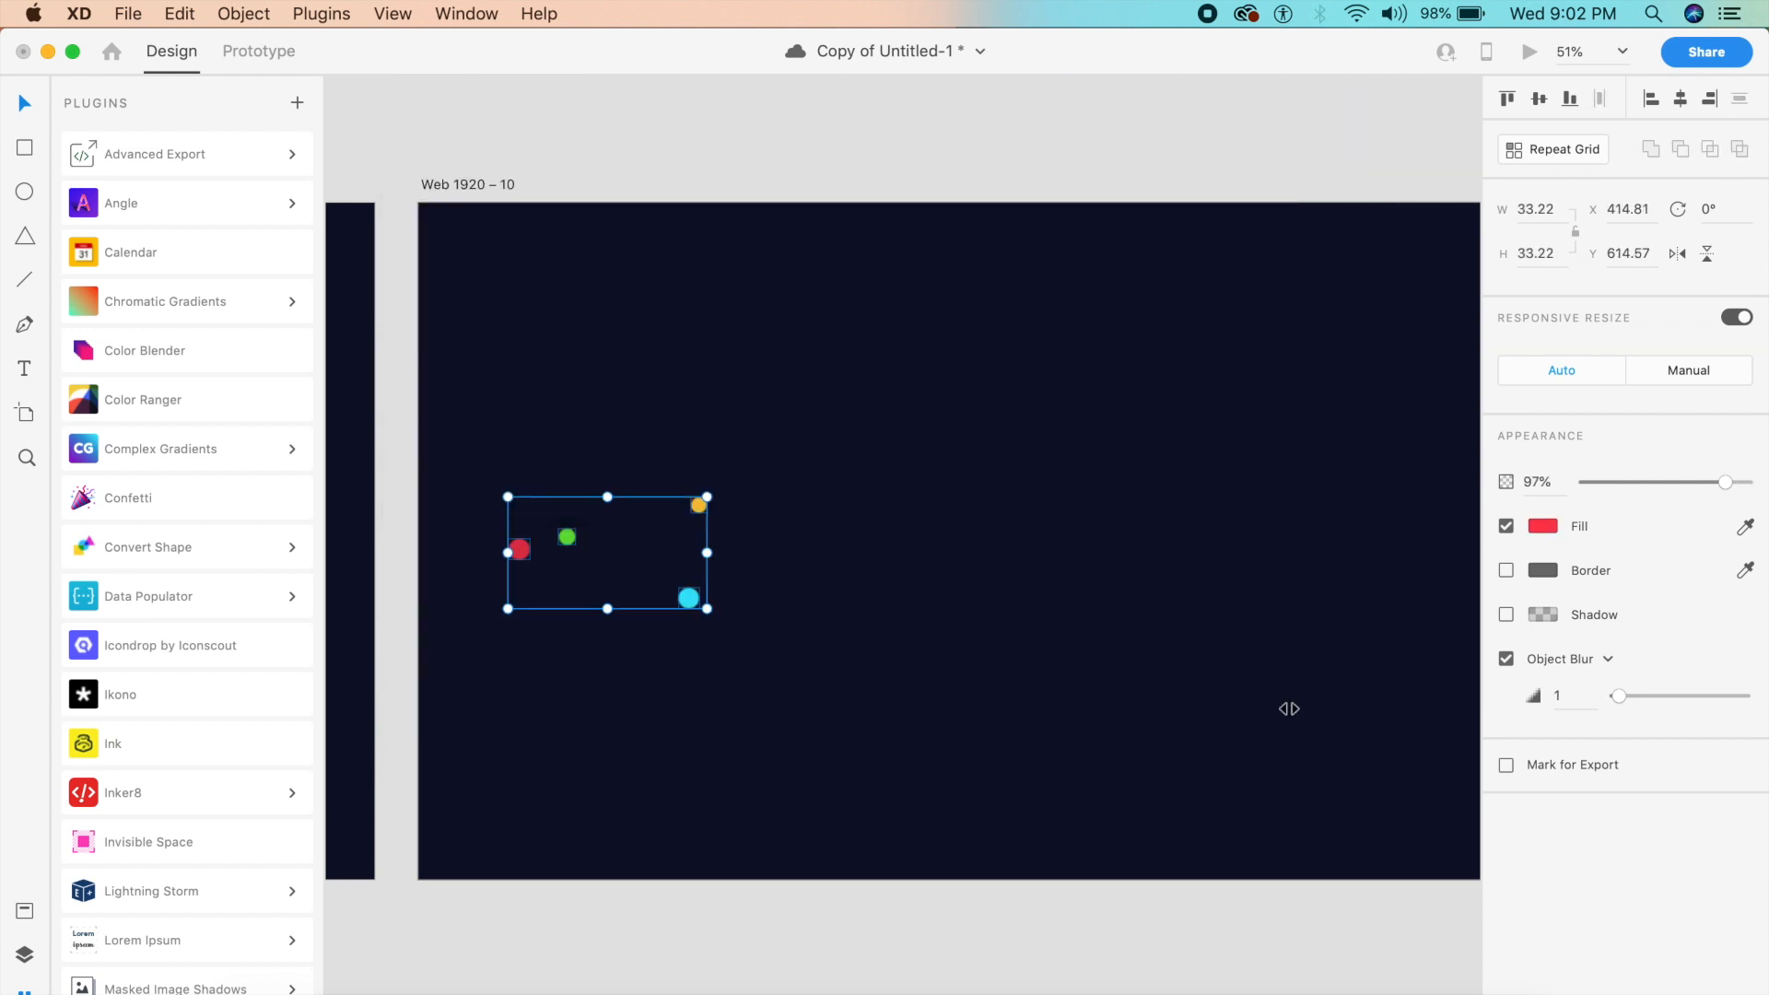
# Select all the confetti on Web 1920 – 10 and examine the names of its ellipse layers.
pyautogui.scroll(-5, 1285, 781)
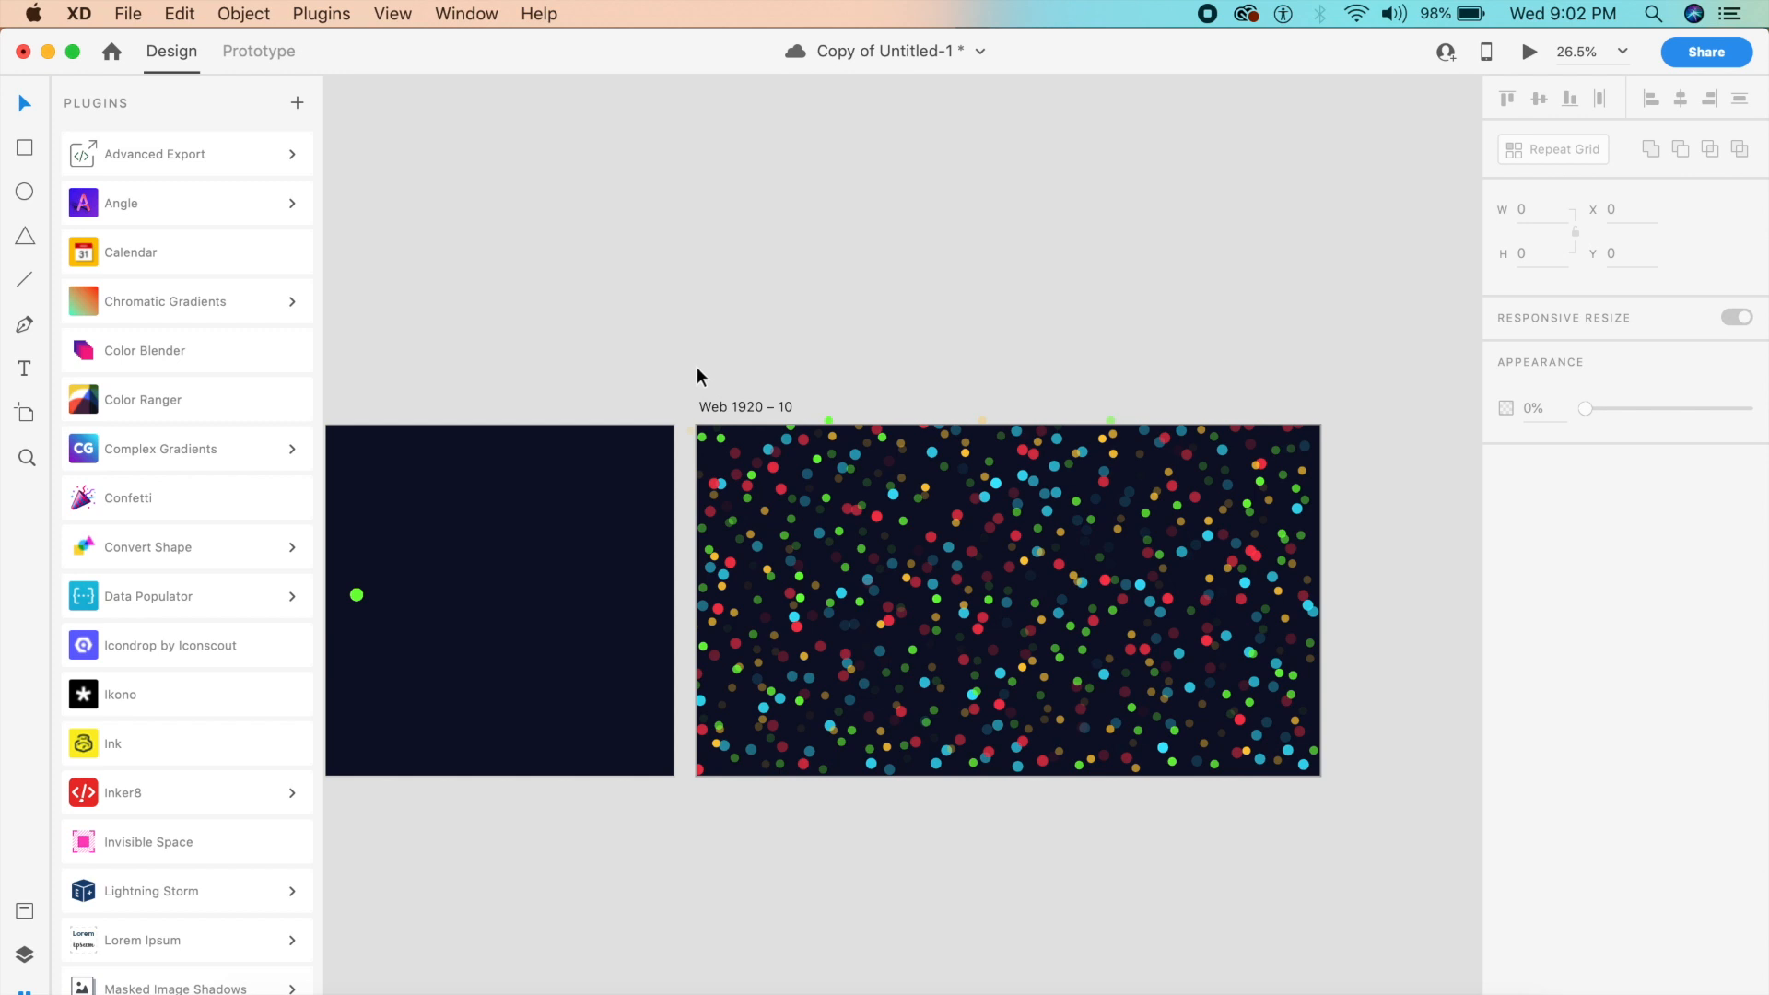
pyautogui.moveTo(694, 368); pyautogui.dragTo(1339, 826)
pyautogui.click(25, 955)
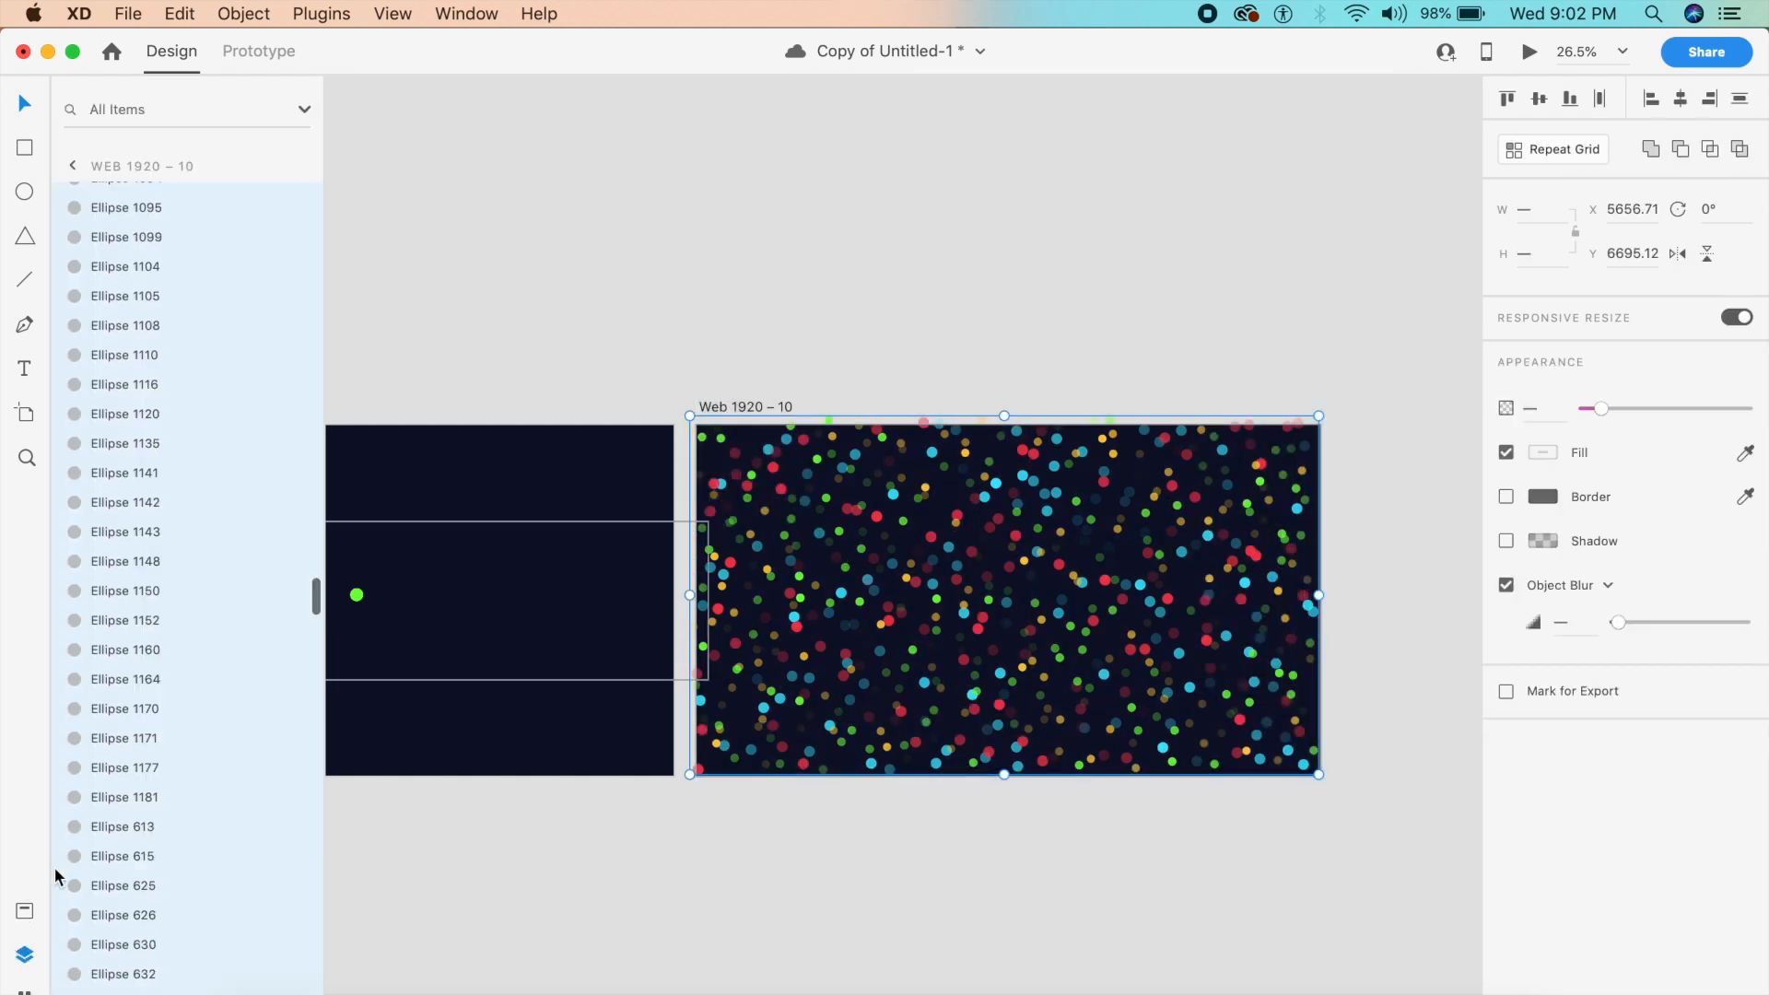
pyautogui.scroll(15, 112, 571)
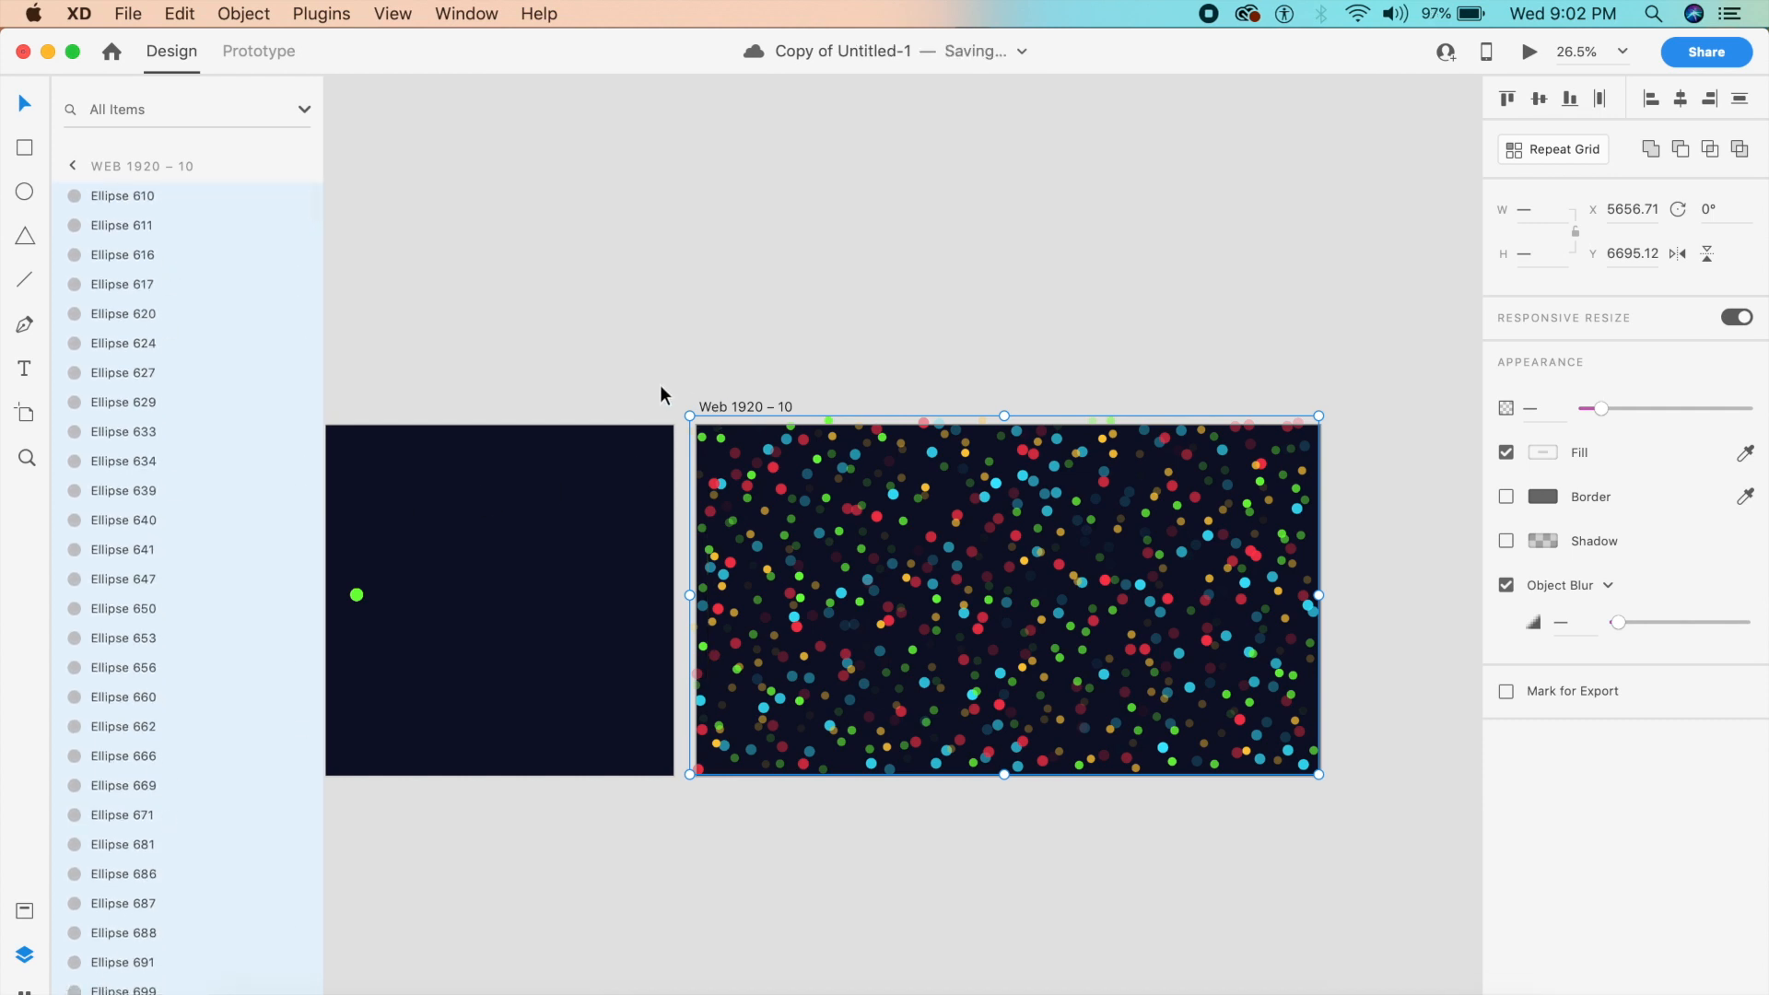
pyautogui.click(505, 396)
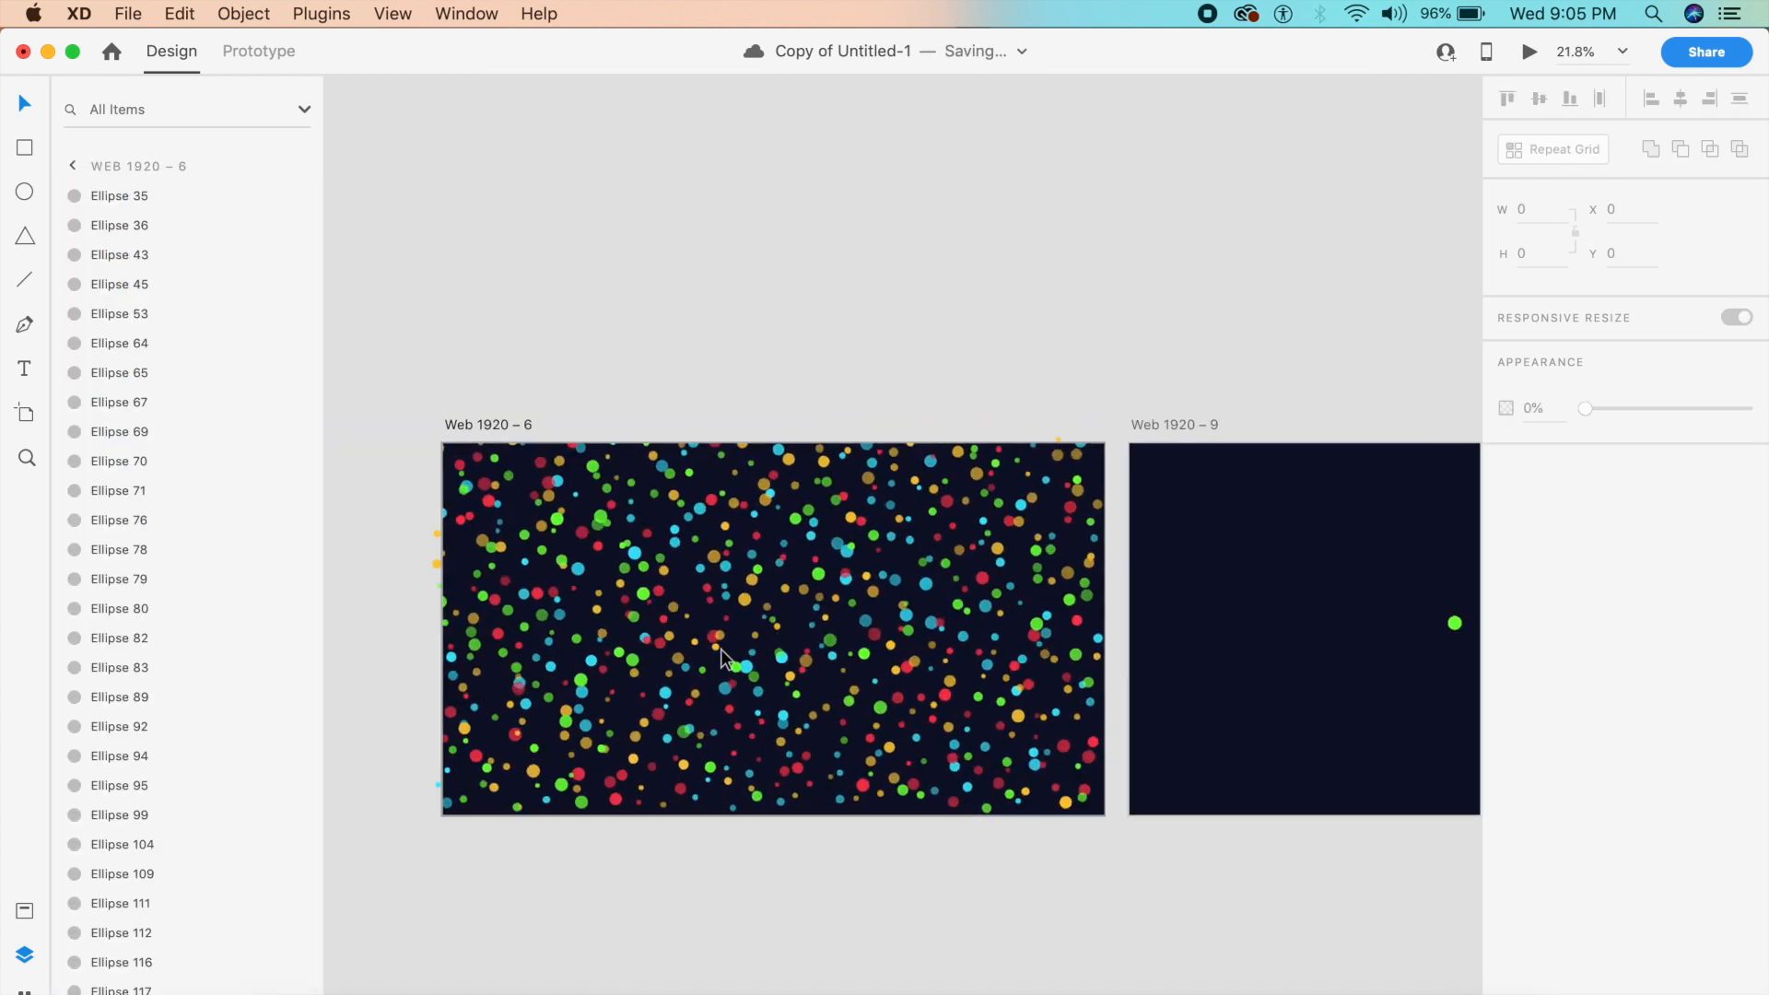
# Rename all confetti dot layers on Web 1920 – 6 with Rename it, using the ascending number sequence %n starting from 1.
pyautogui.scroll(2, 720, 649)
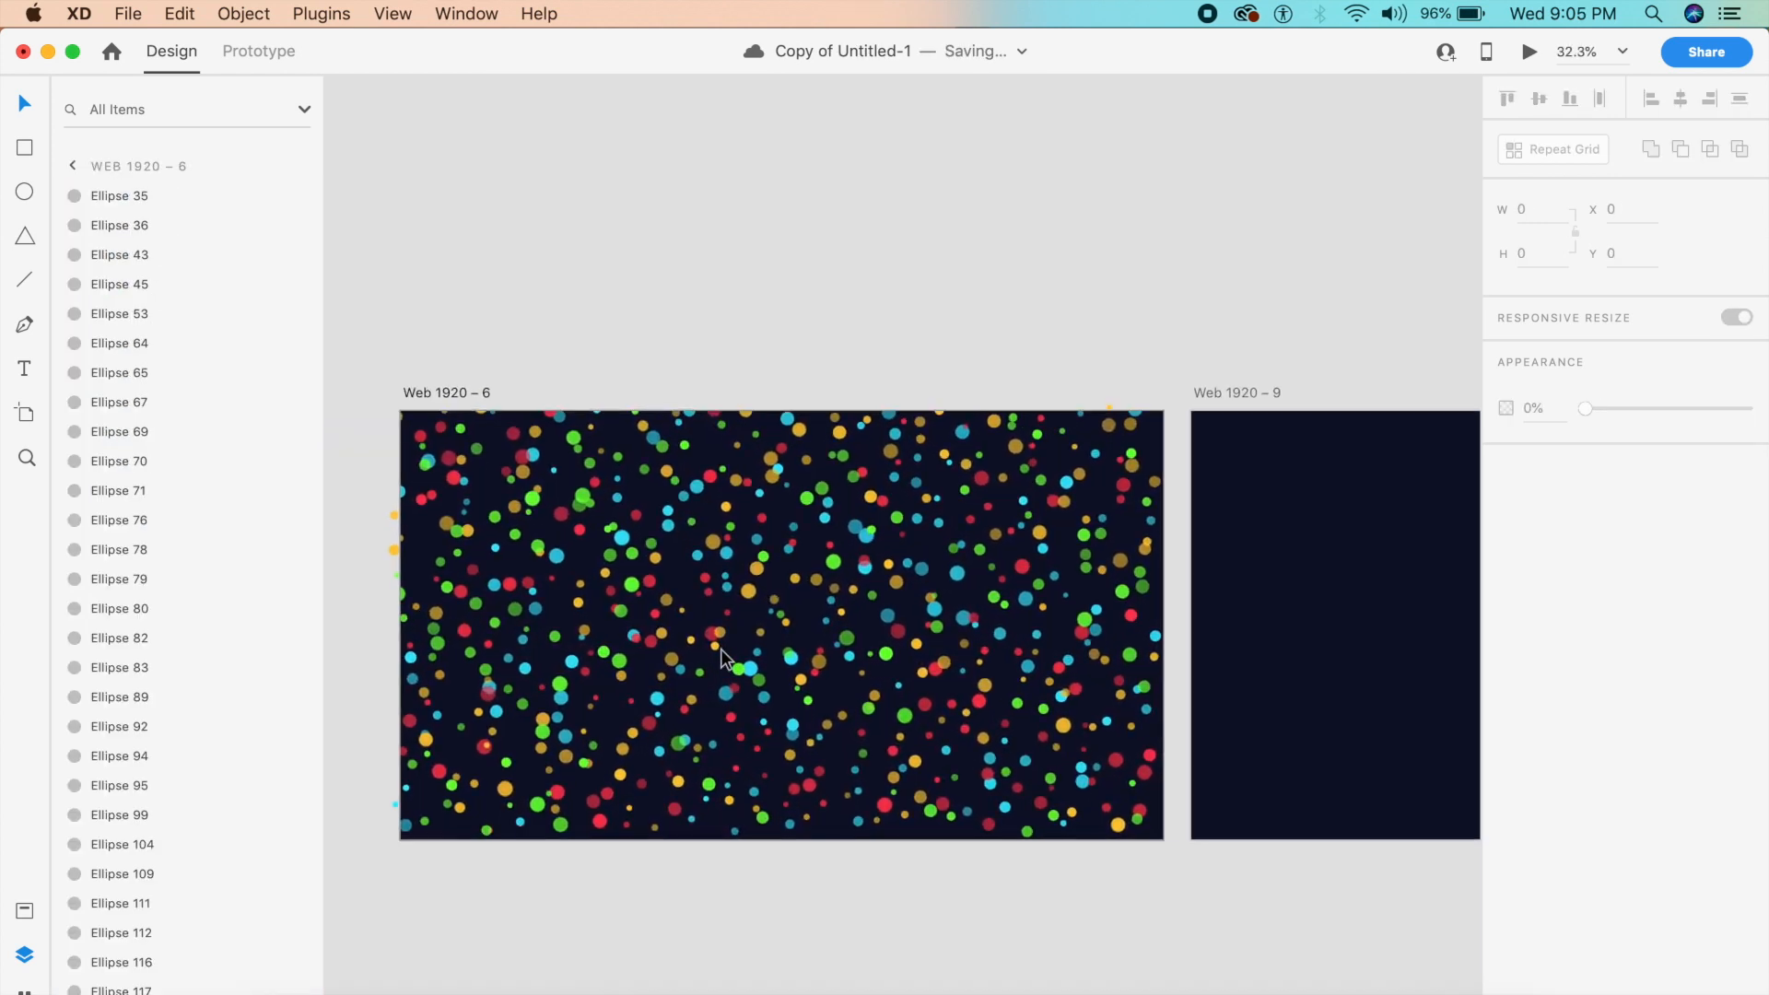
pyautogui.moveTo(381, 316); pyautogui.dragTo(1176, 900)
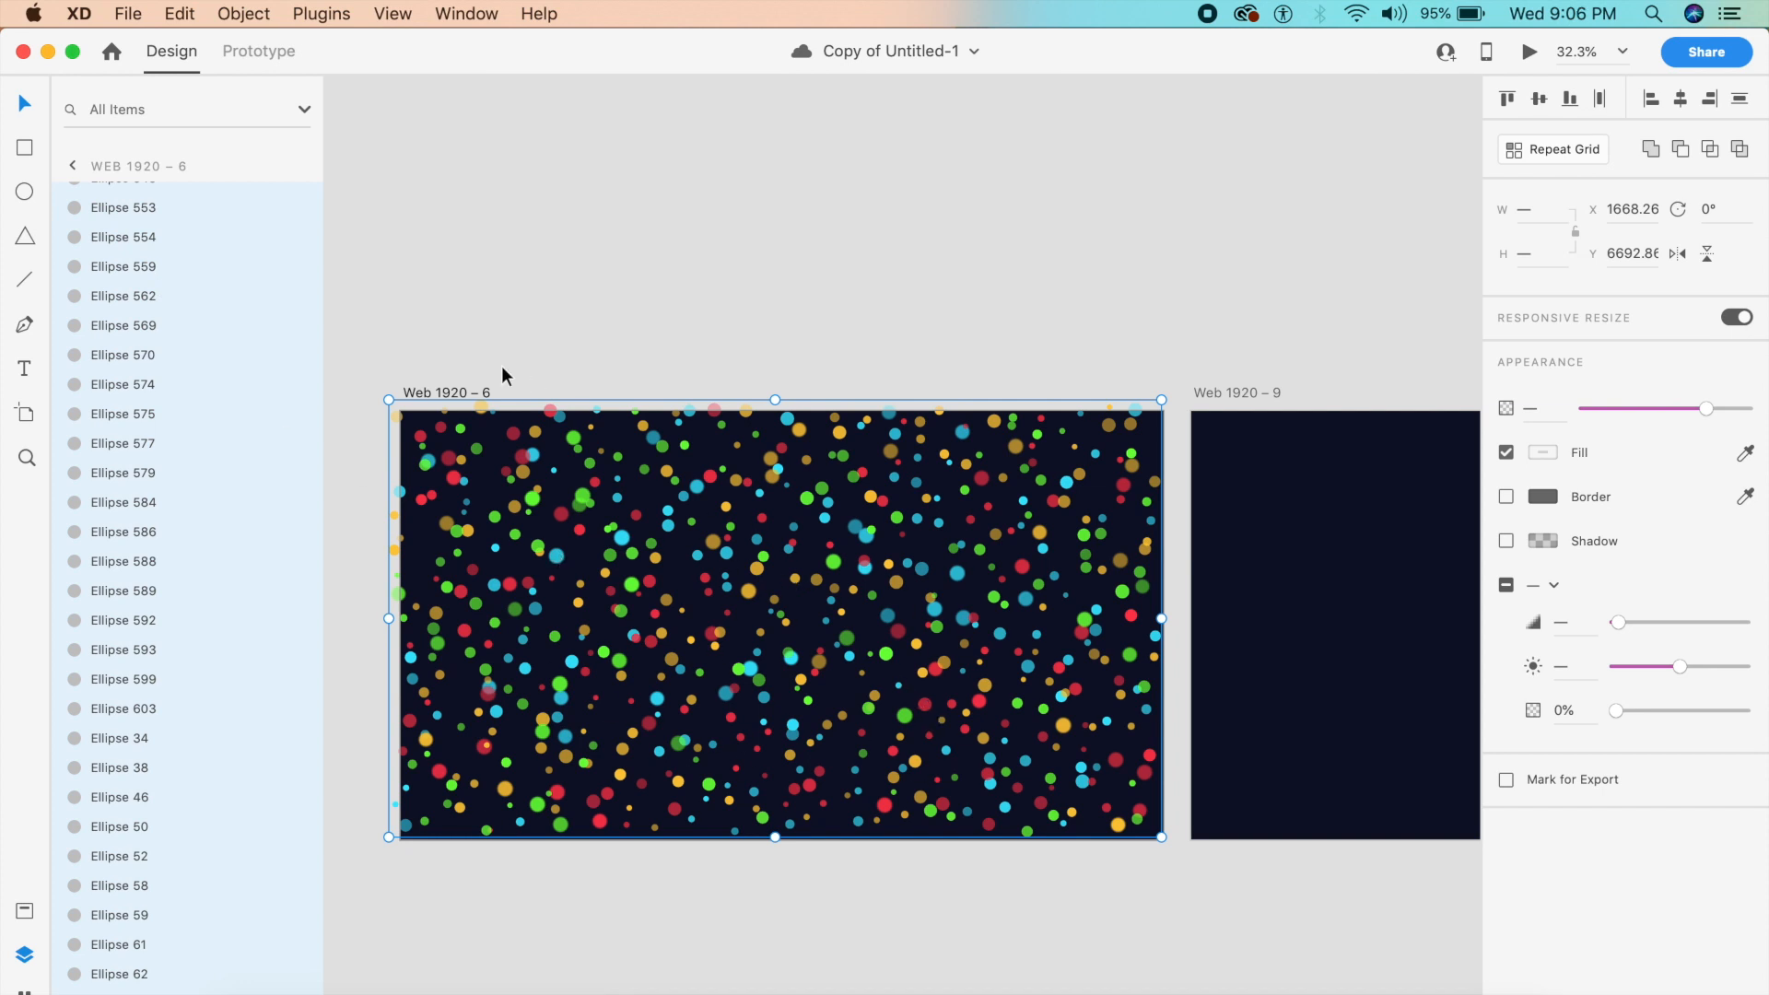
pyautogui.click(18, 985)
pyautogui.scroll(-4, 152, 886)
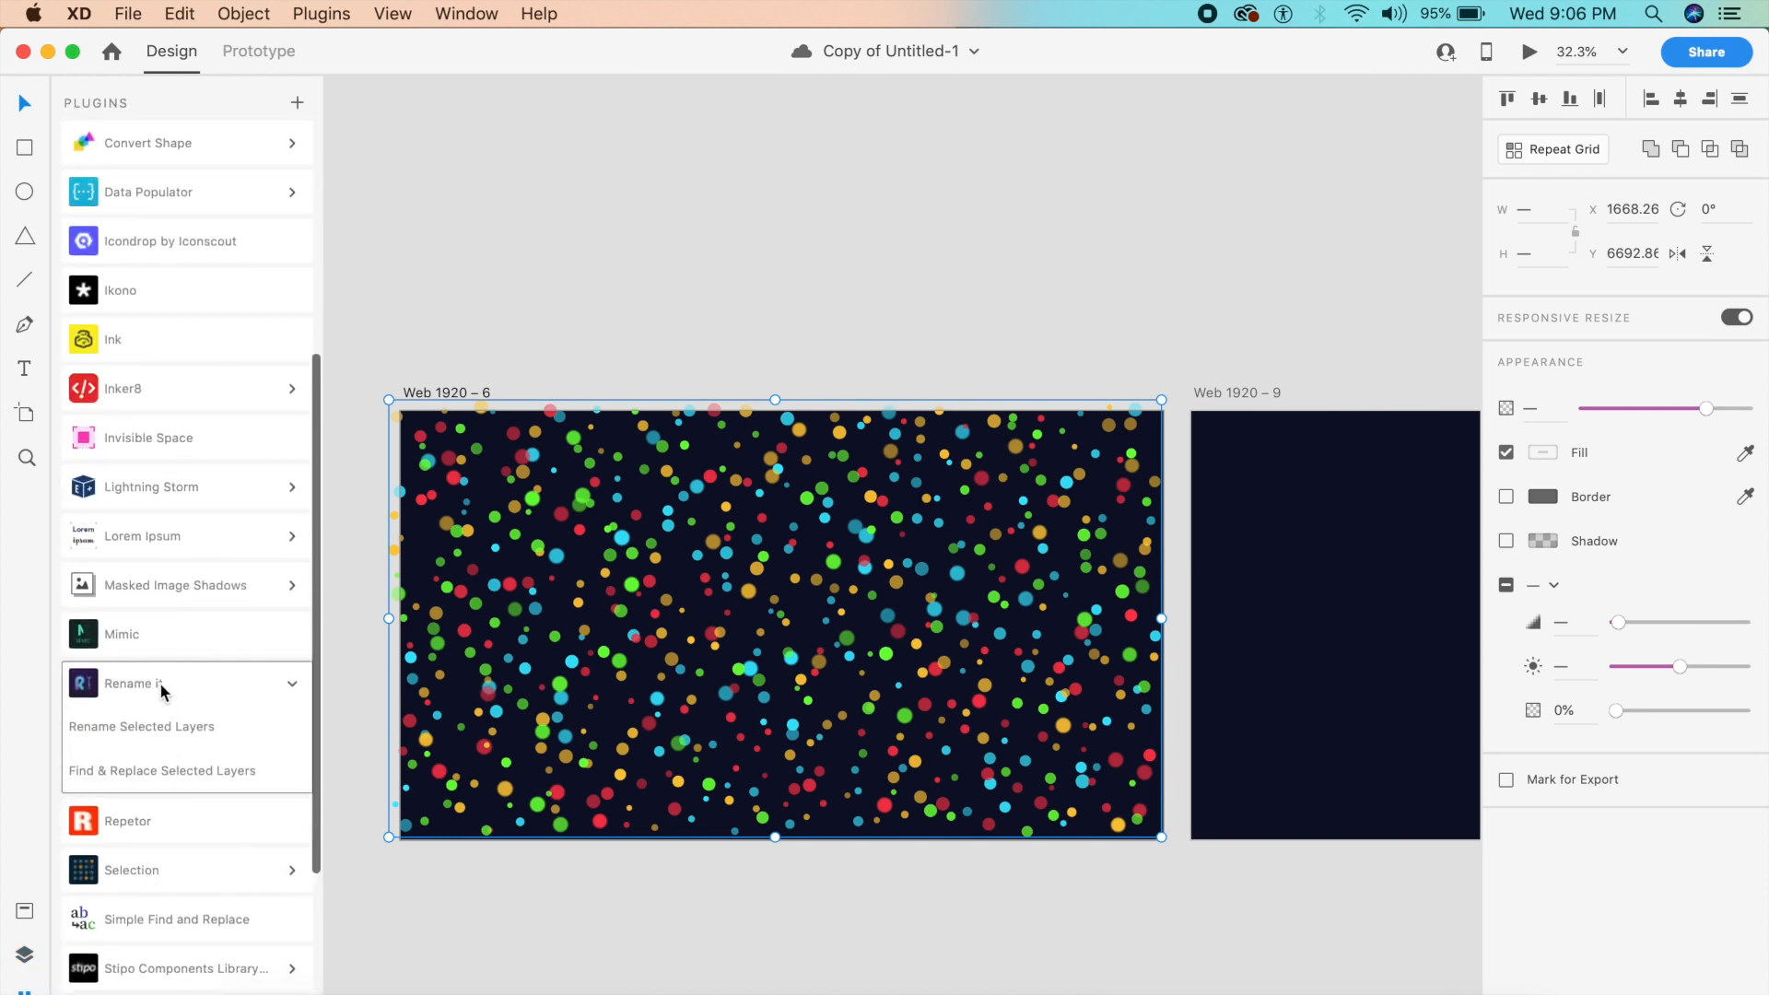
pyautogui.click(167, 733)
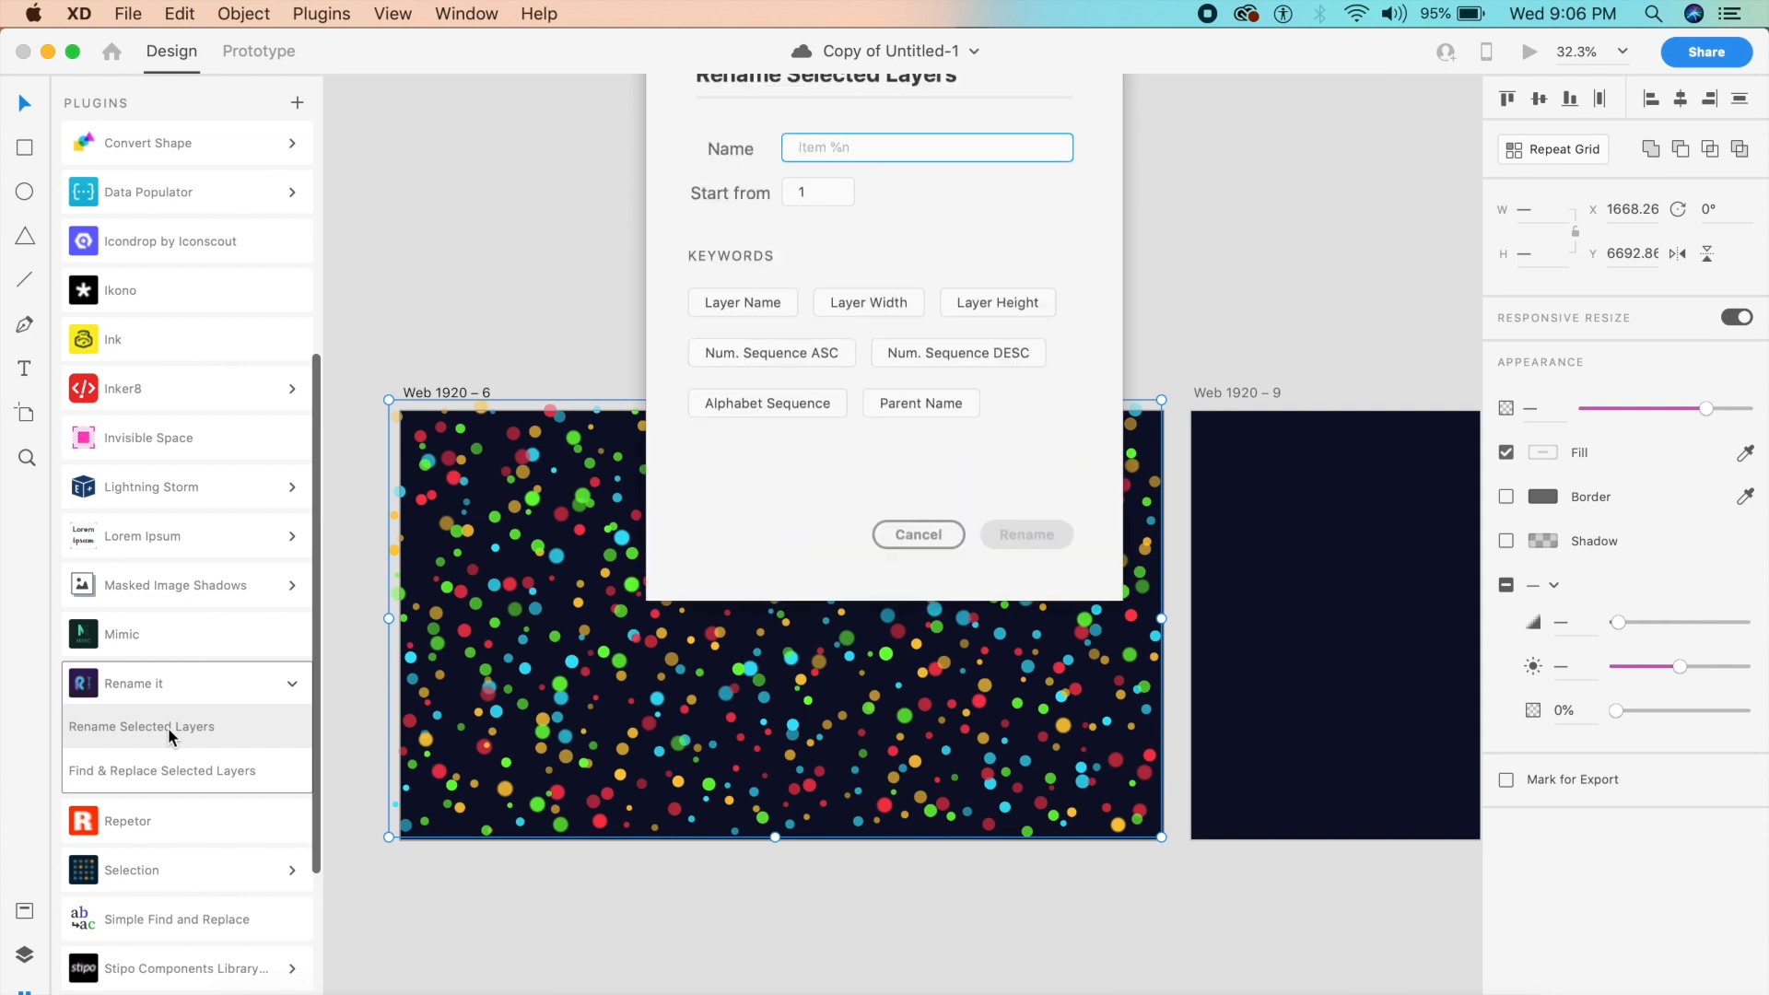
pyautogui.click(781, 407)
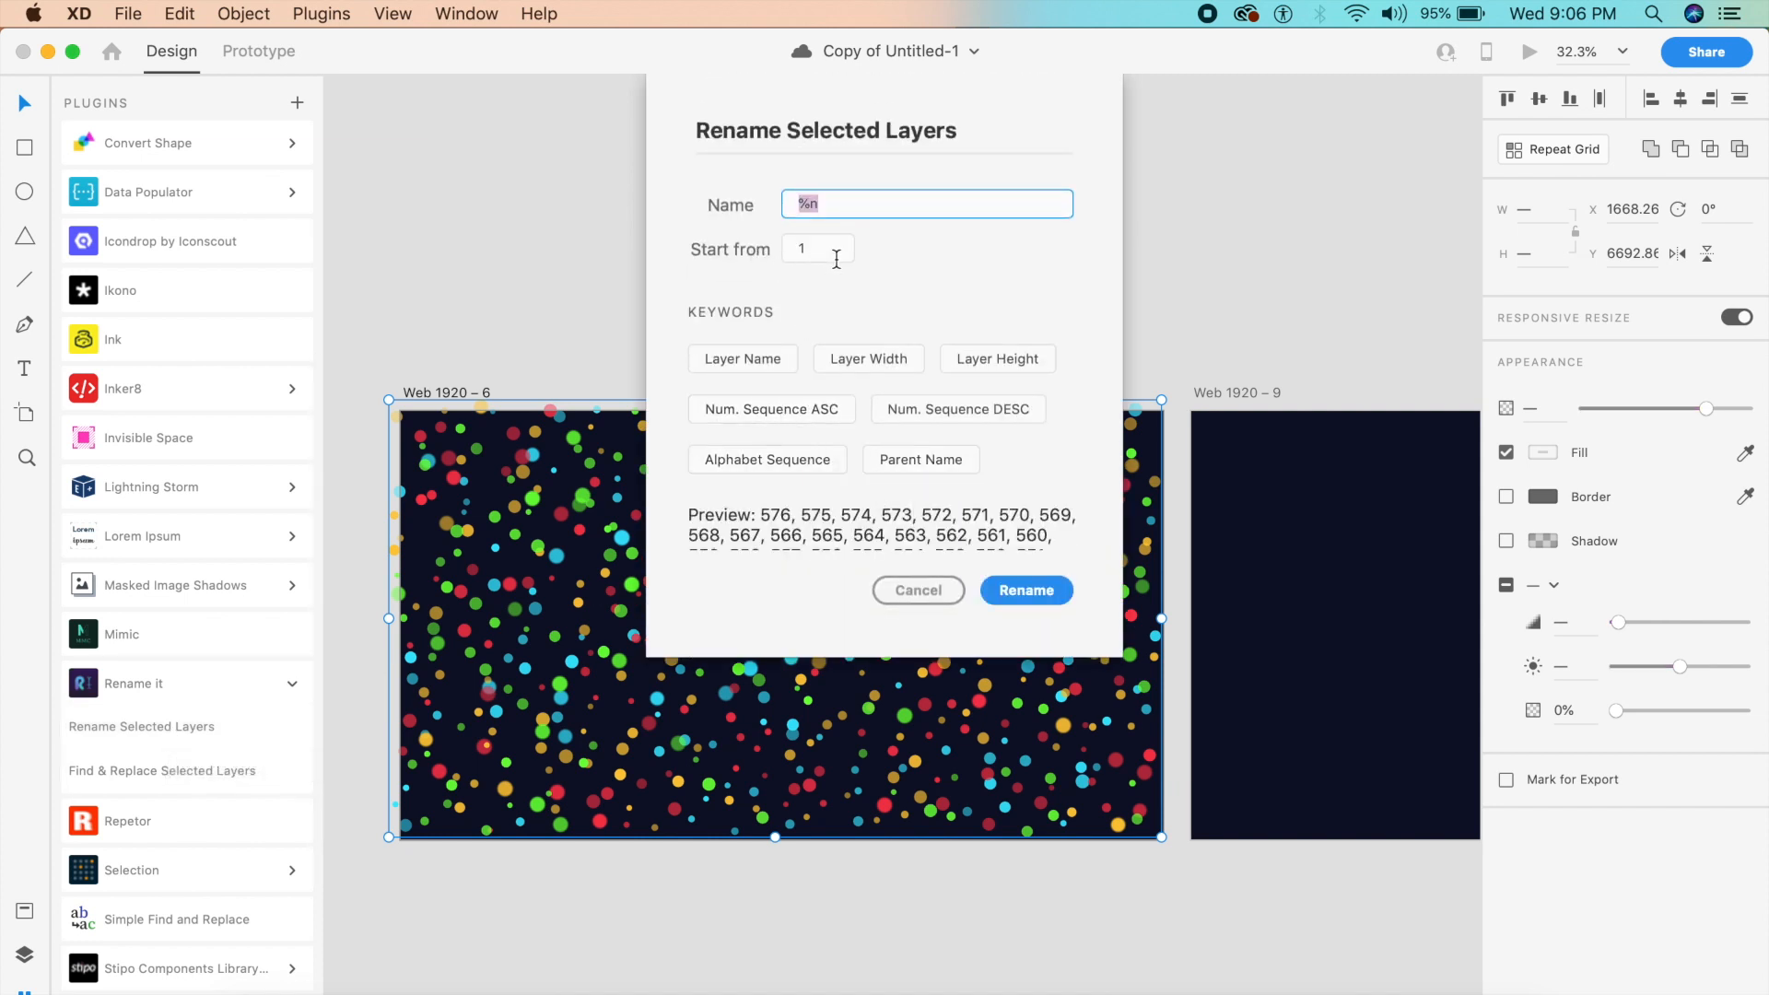
pyautogui.click(1041, 594)
# Rename the stacked dot layers on Web 1920 – 9 with Rename it, using the ascending number sequence %n starting from 1.
pyautogui.hscroll(3, 1202, 431)
pyautogui.hscroll(3, 1196, 422)
pyautogui.moveTo(844, 509); pyautogui.dragTo(945, 603)
pyautogui.click(25, 955)
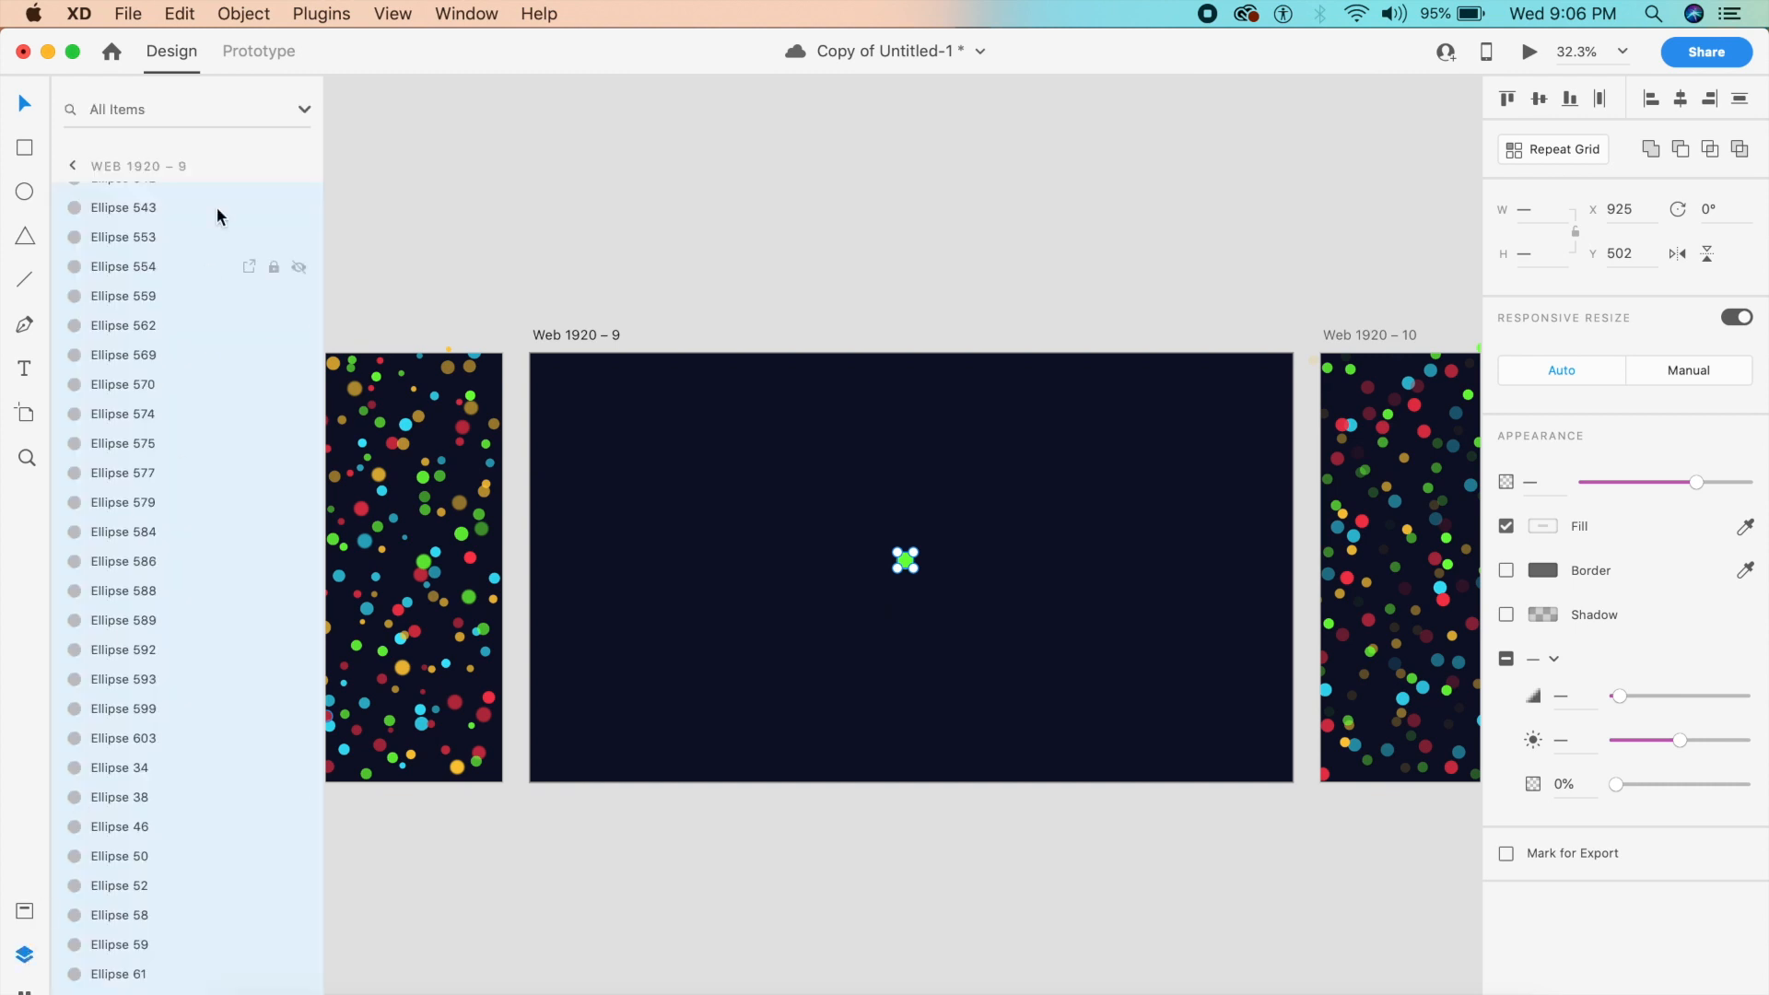
pyautogui.click(327, 13)
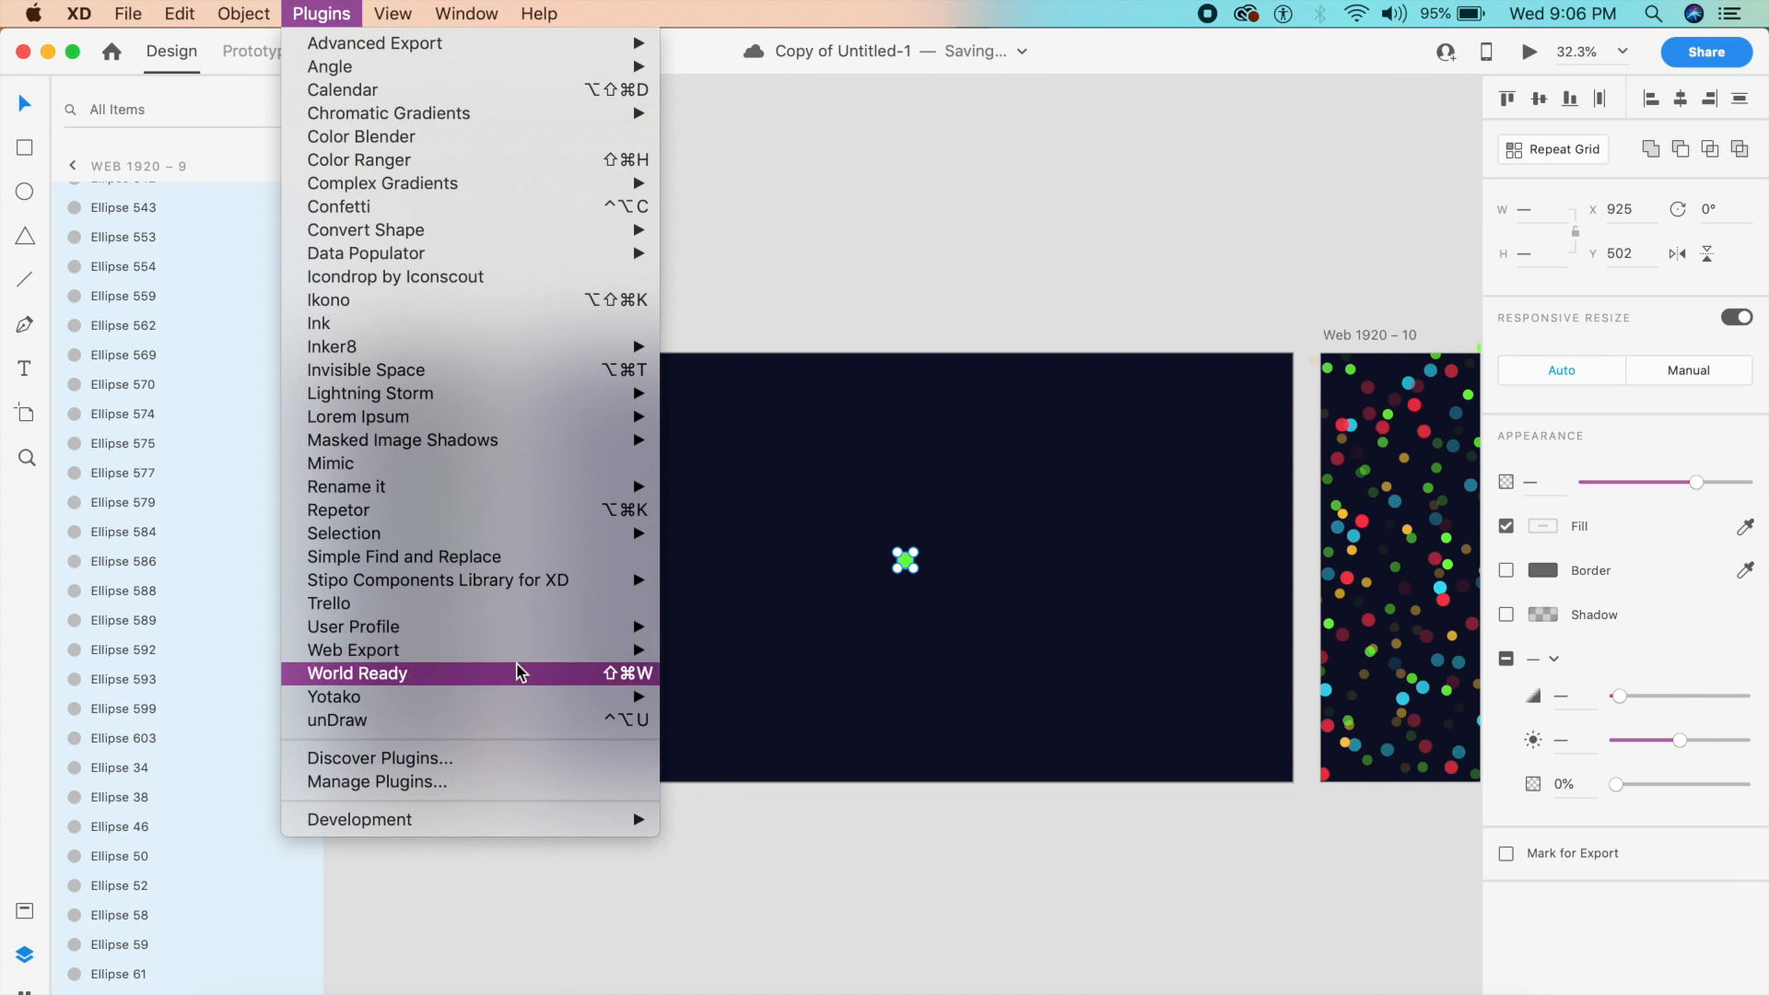
pyautogui.moveTo(506, 485)
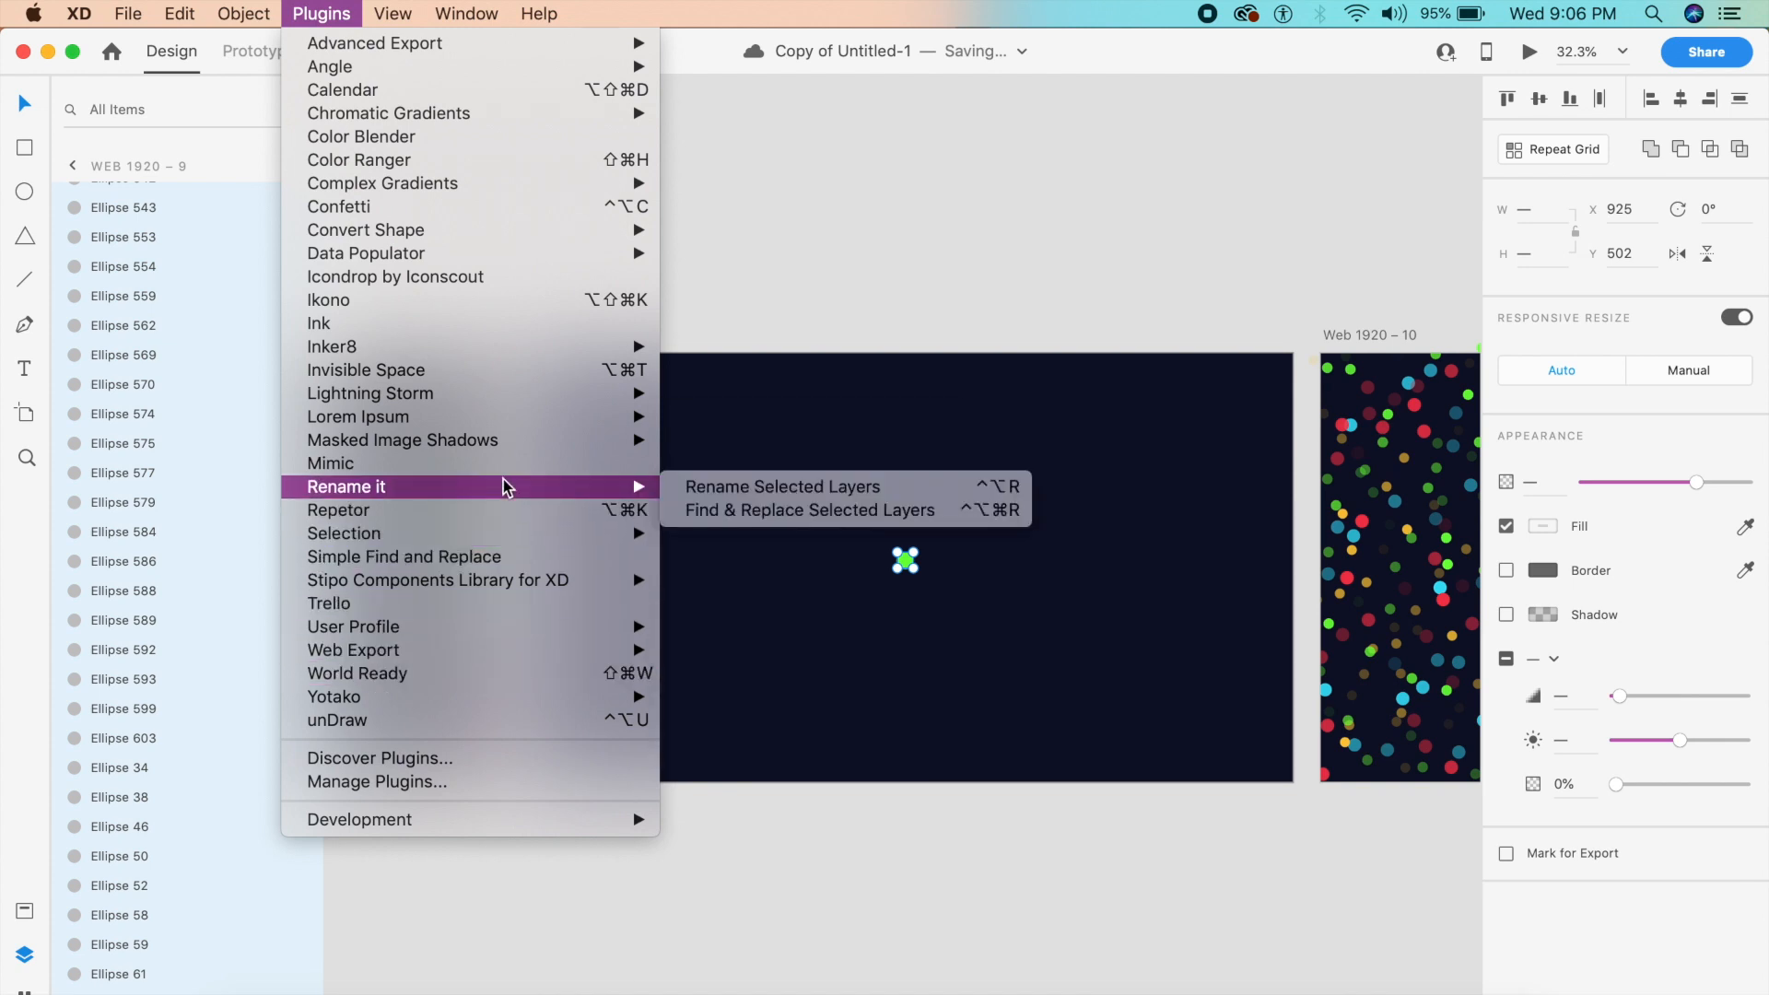
pyautogui.click(737, 487)
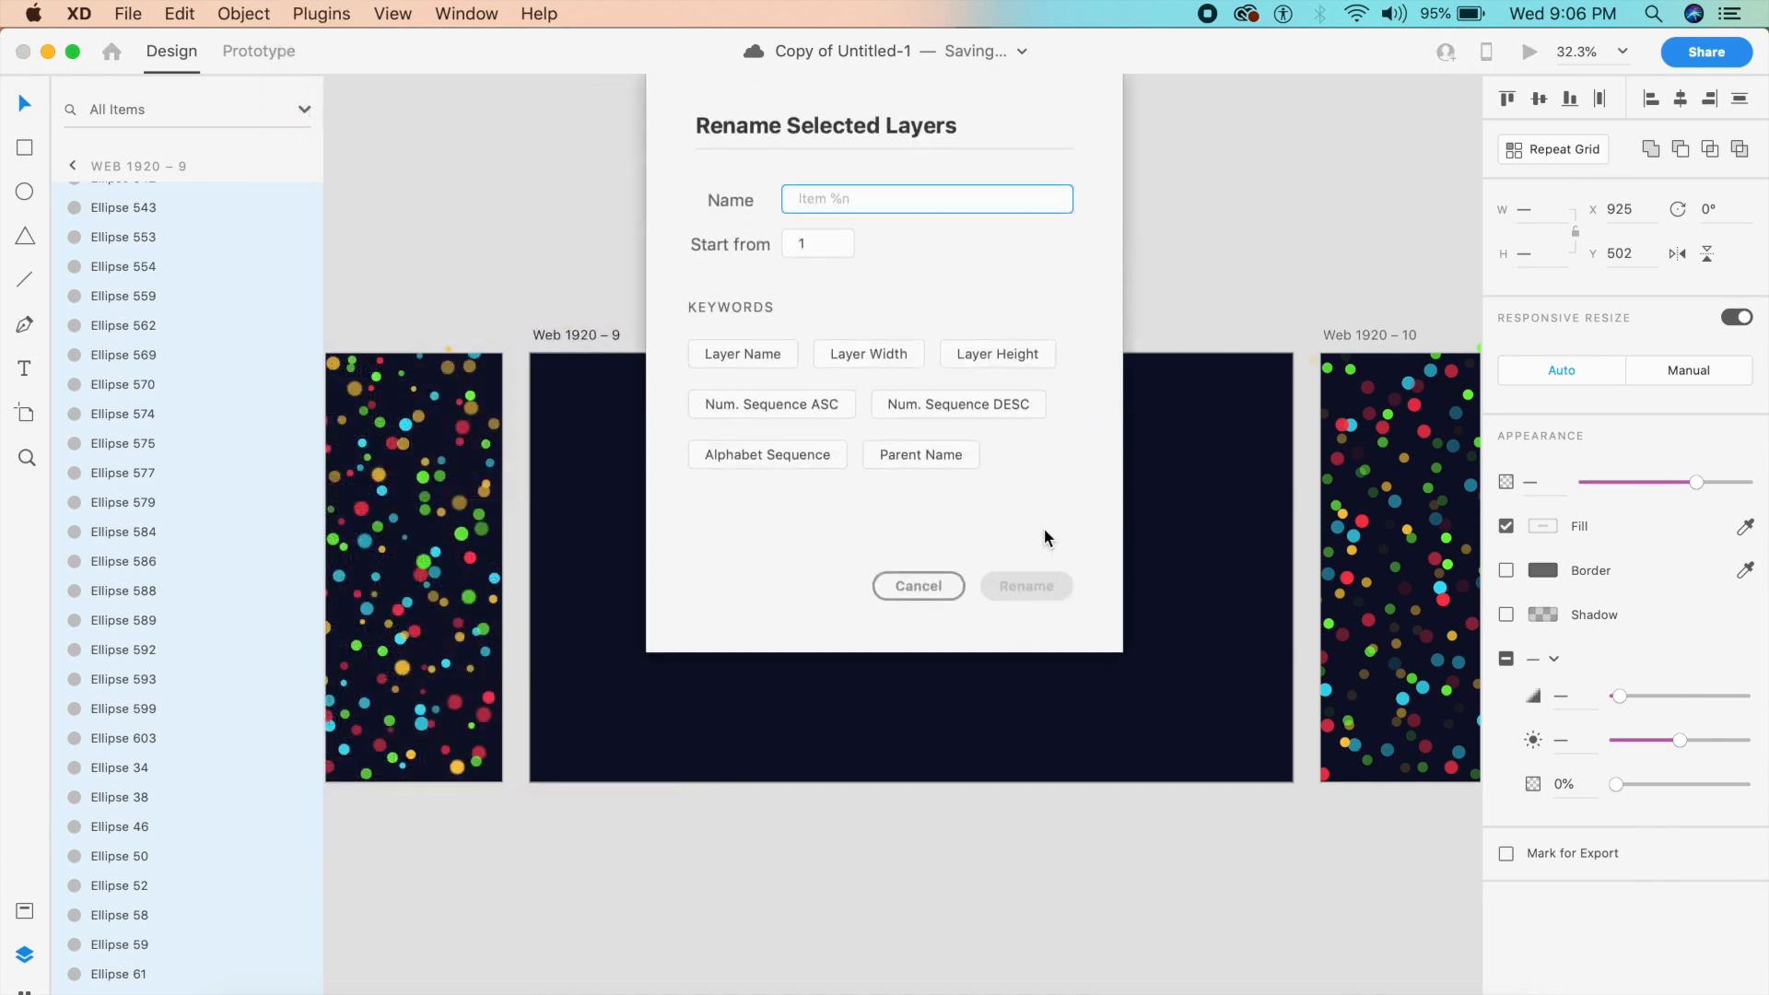
pyautogui.click(821, 408)
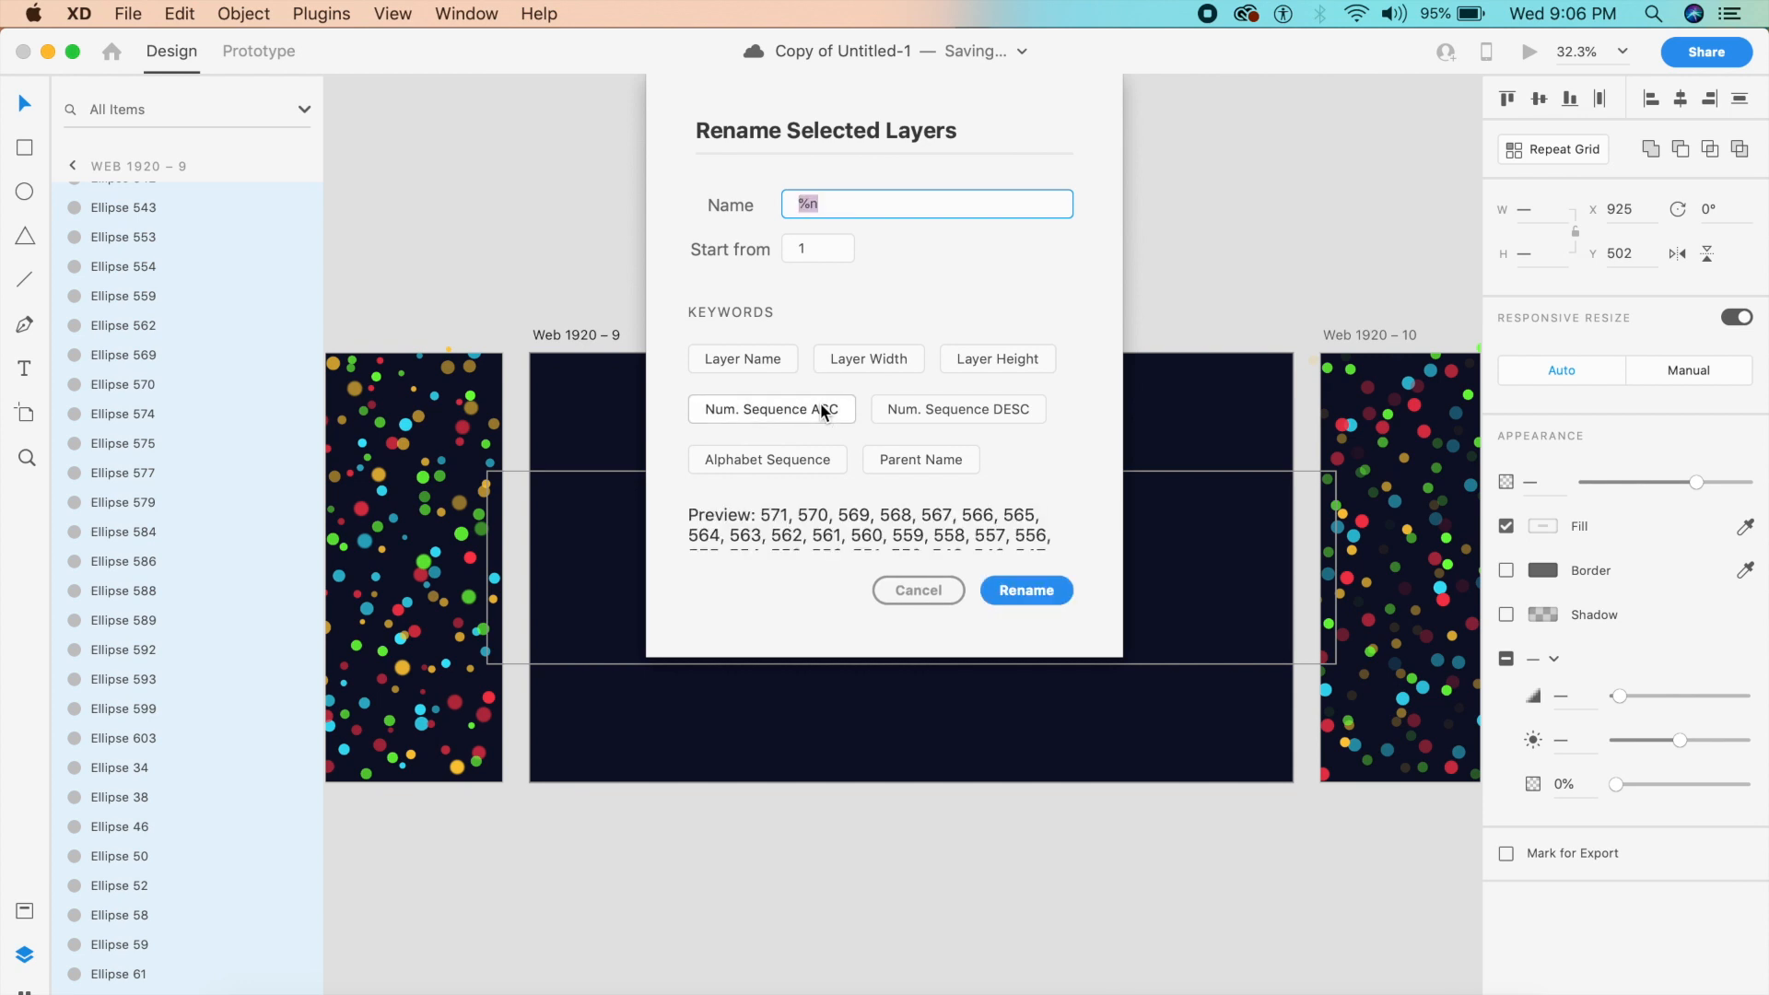
pyautogui.click(1025, 590)
# Rename all confetti dot layers on Web 1920 – 10 with Rename it, using the ascending number sequence starting from 1.
pyautogui.hscroll(10, 1042, 589)
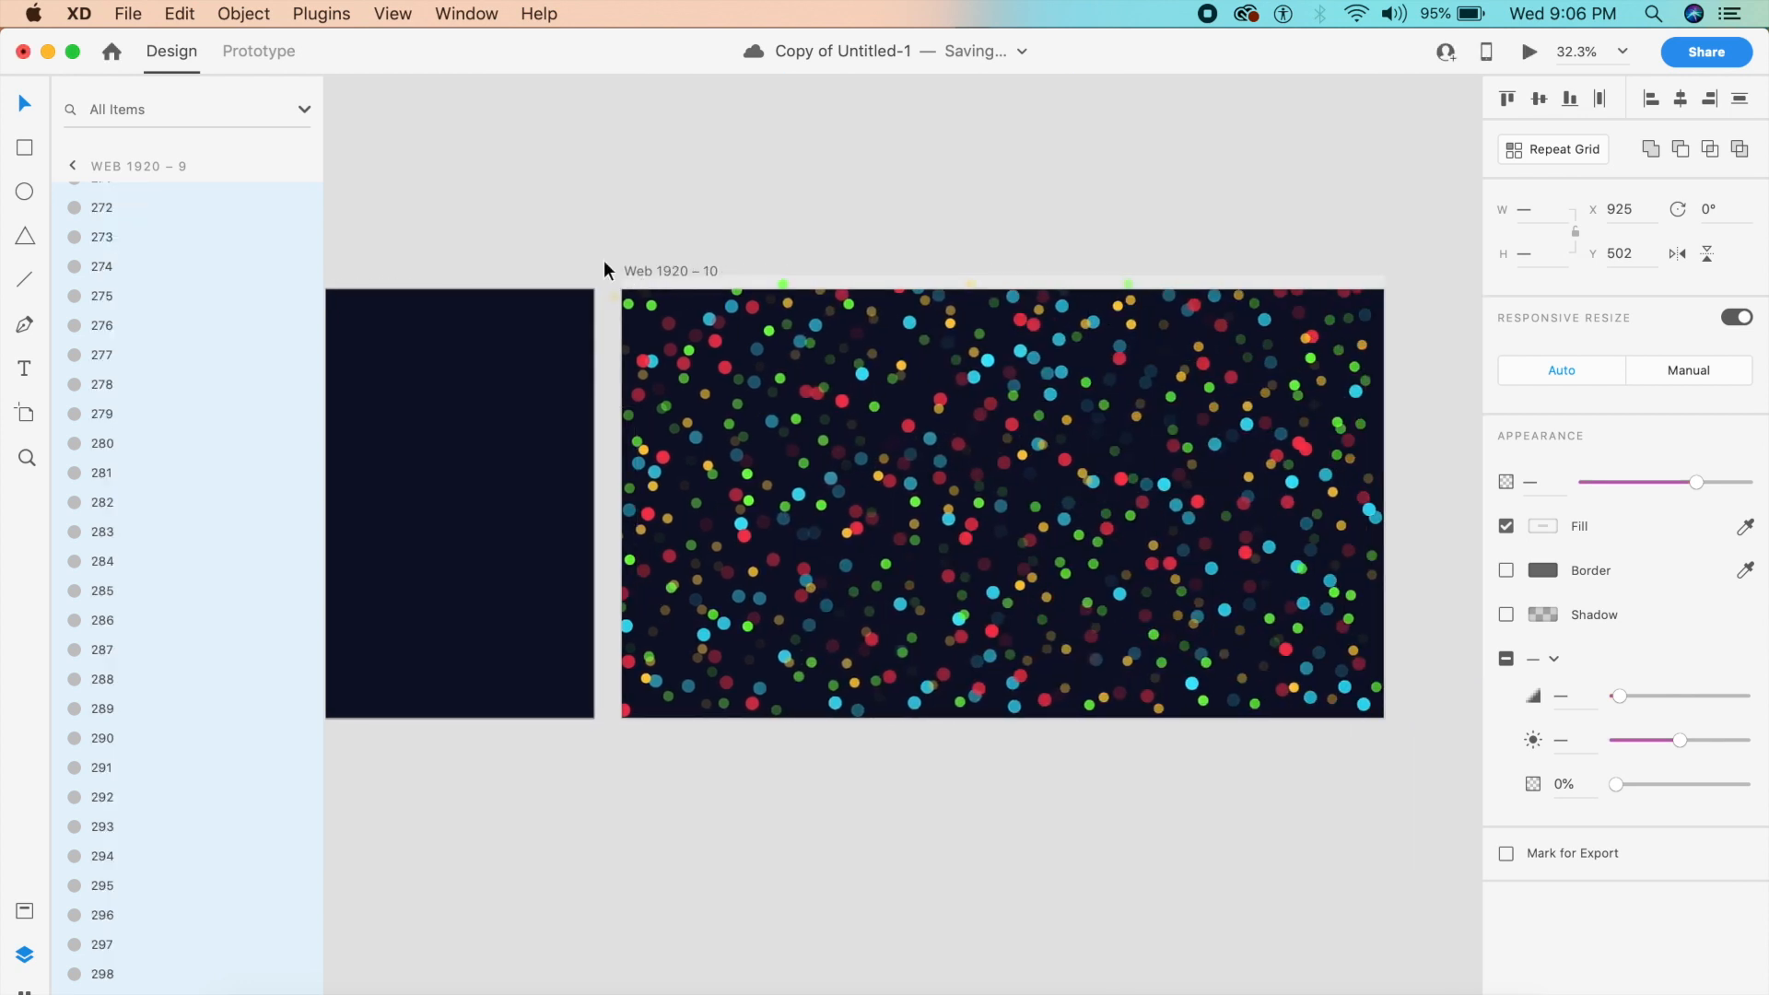
pyautogui.click(632, 241)
pyautogui.moveTo(616, 225); pyautogui.dragTo(1427, 772)
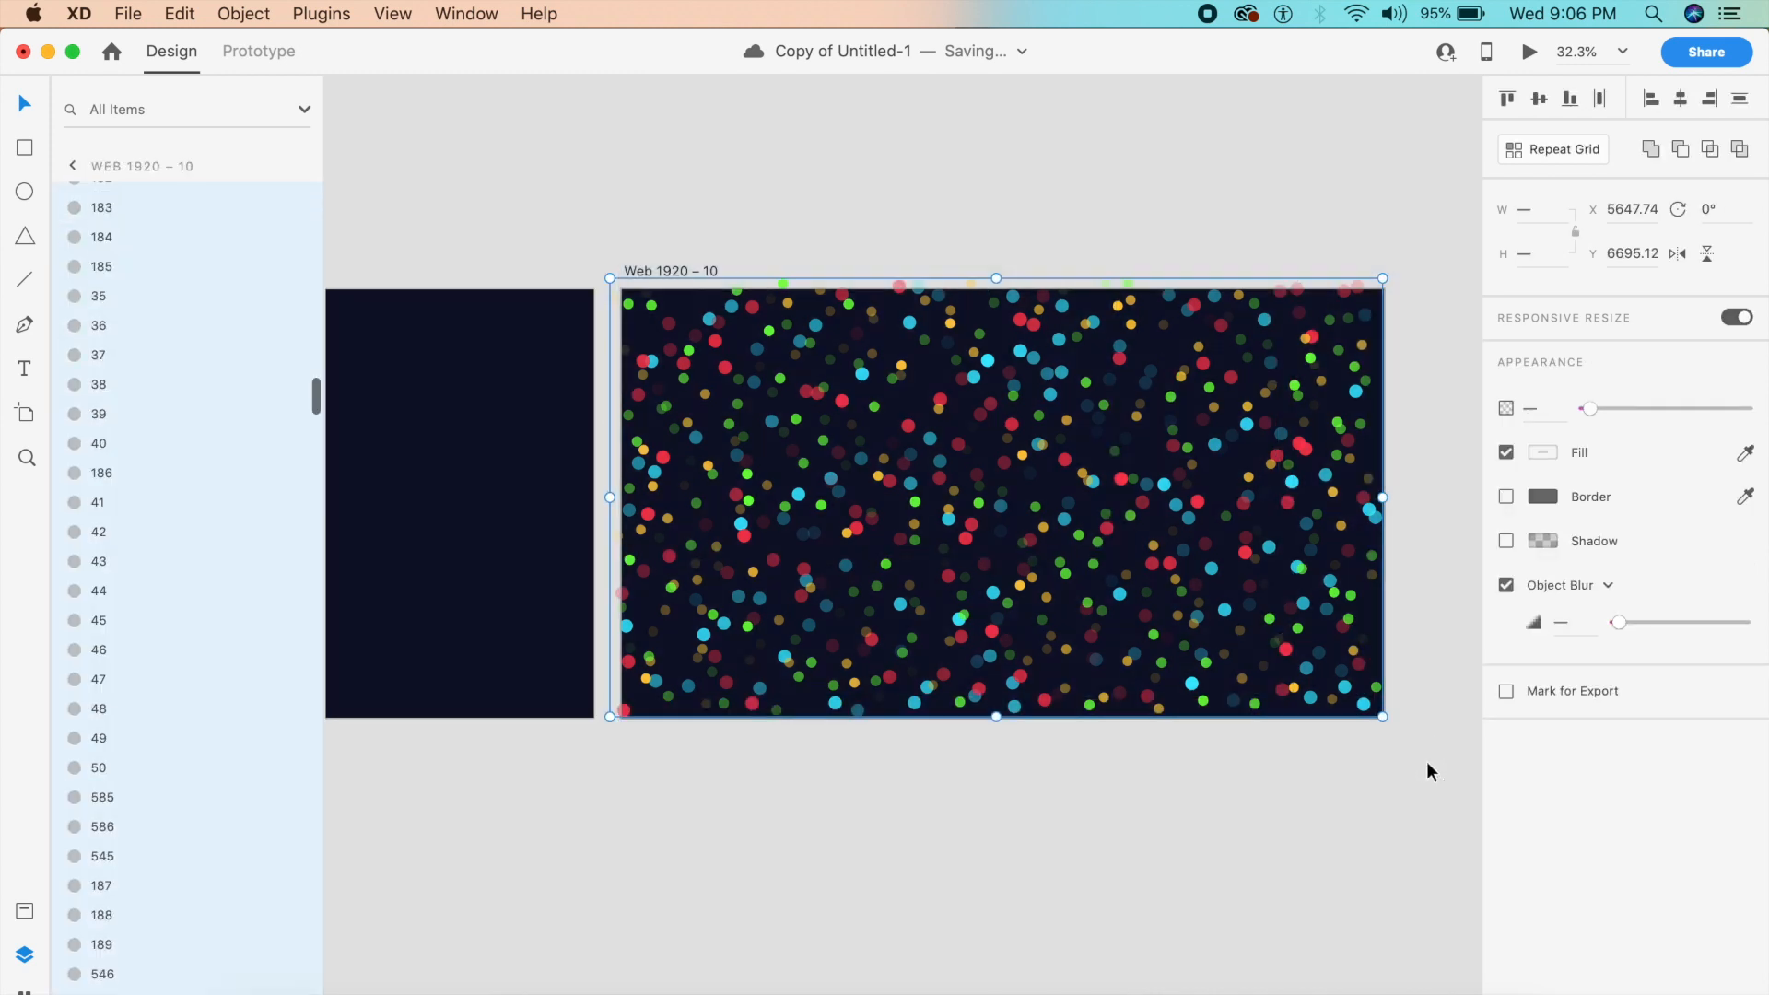
pyautogui.click(323, 14)
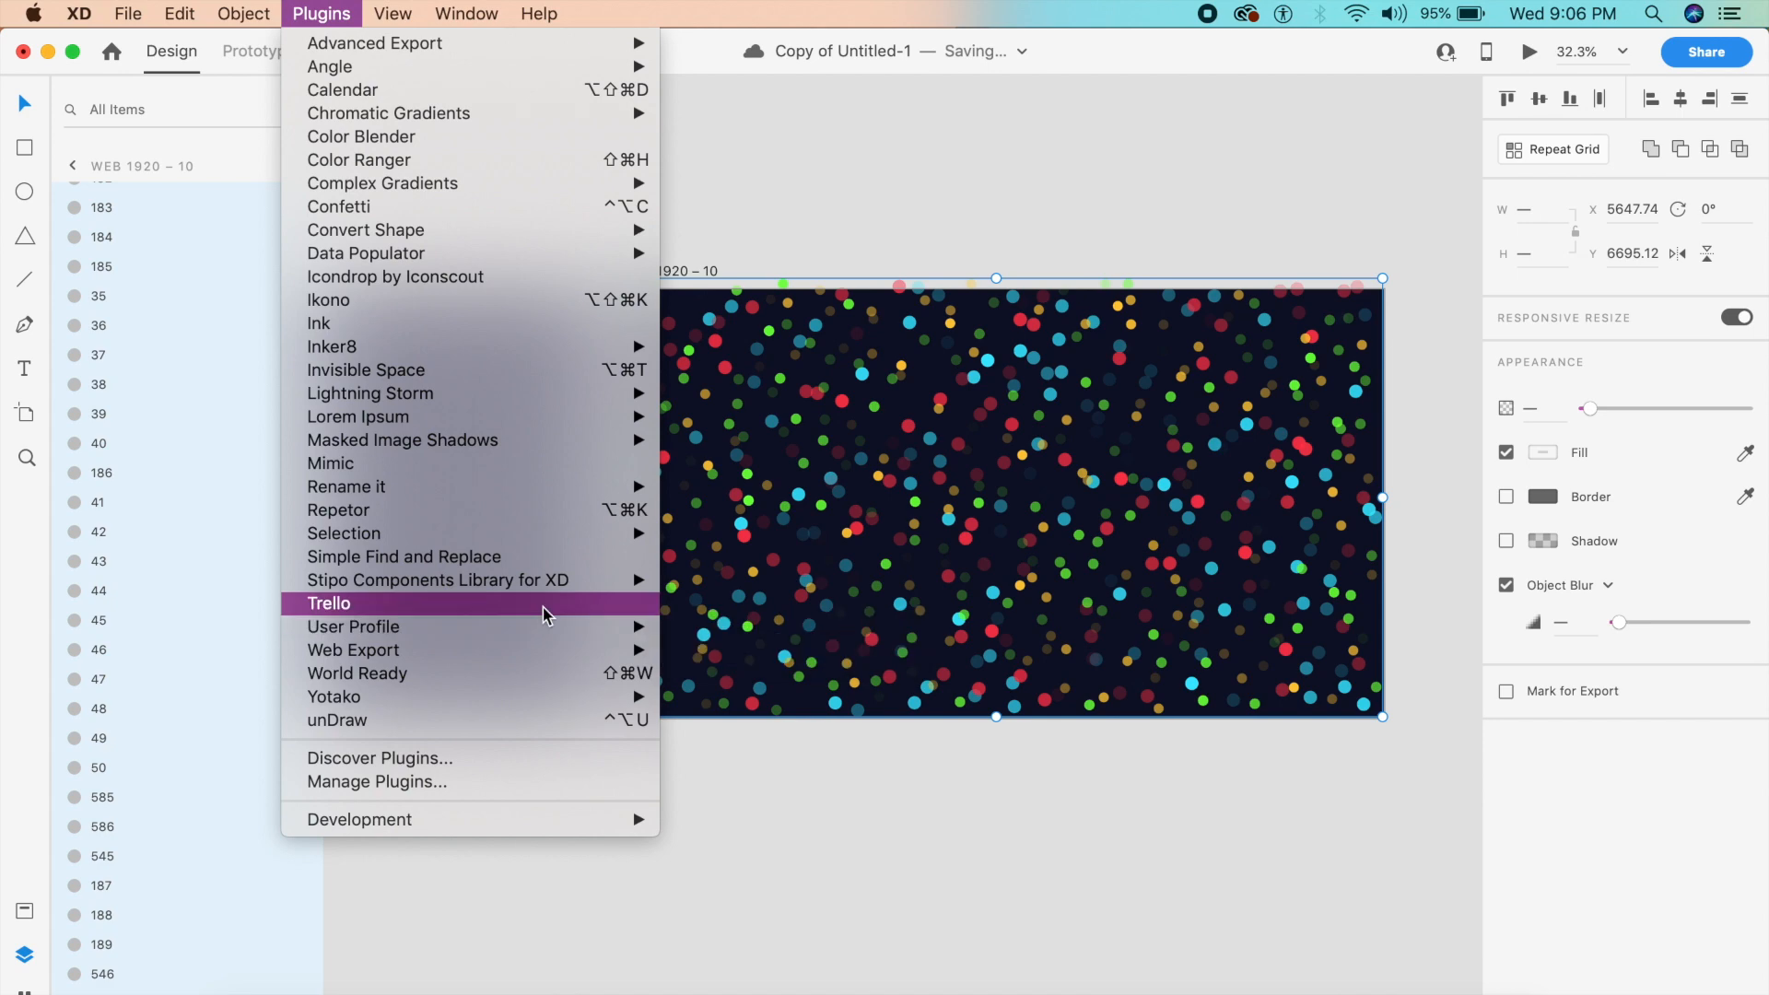
pyautogui.moveTo(487, 490)
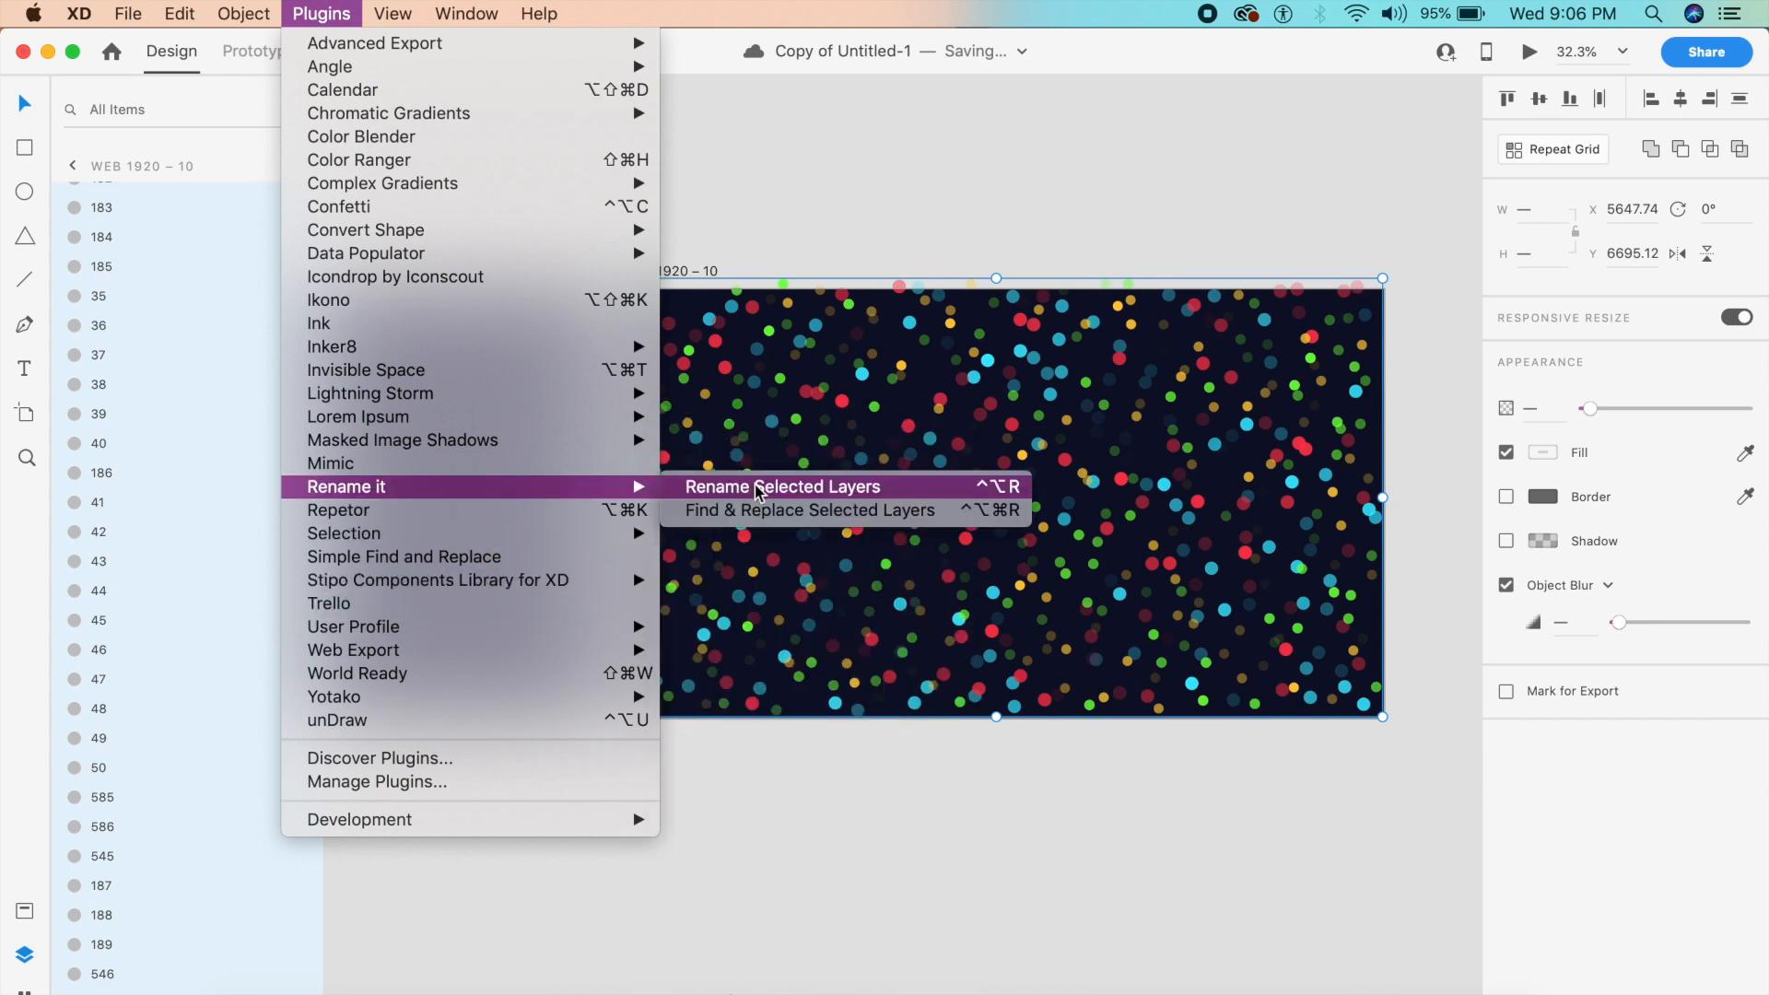
pyautogui.click(783, 487)
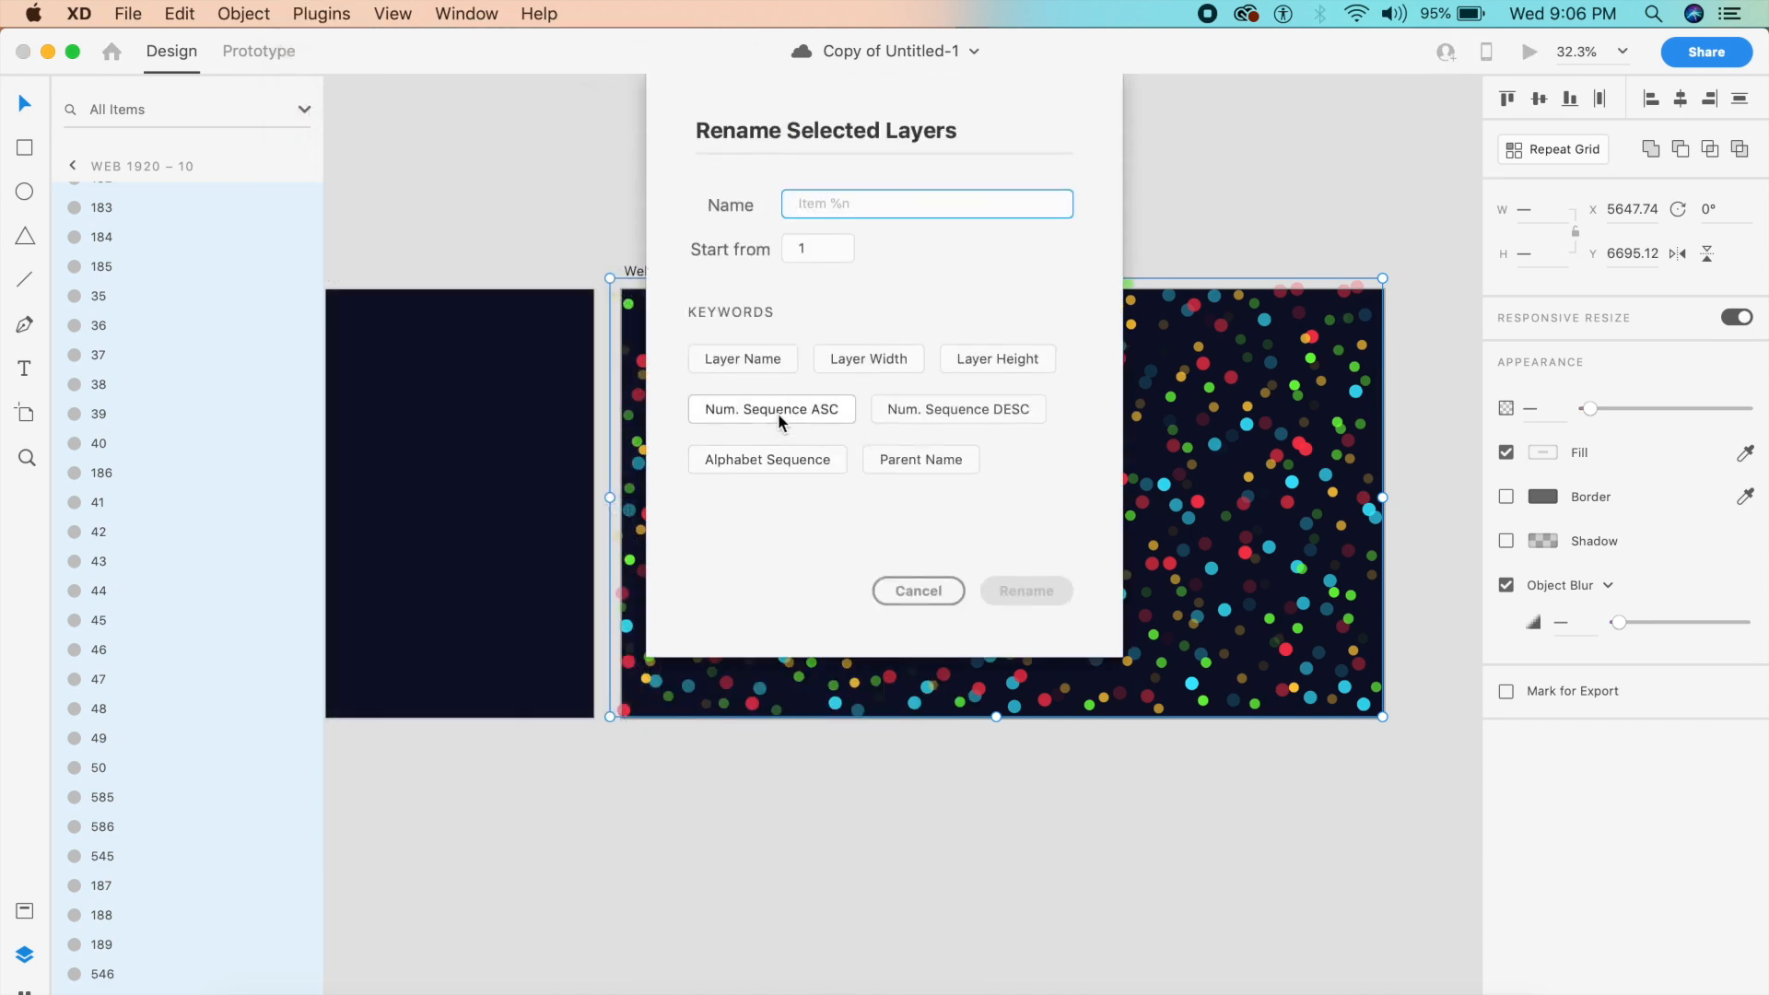
pyautogui.click(778, 413)
pyautogui.click(1041, 599)
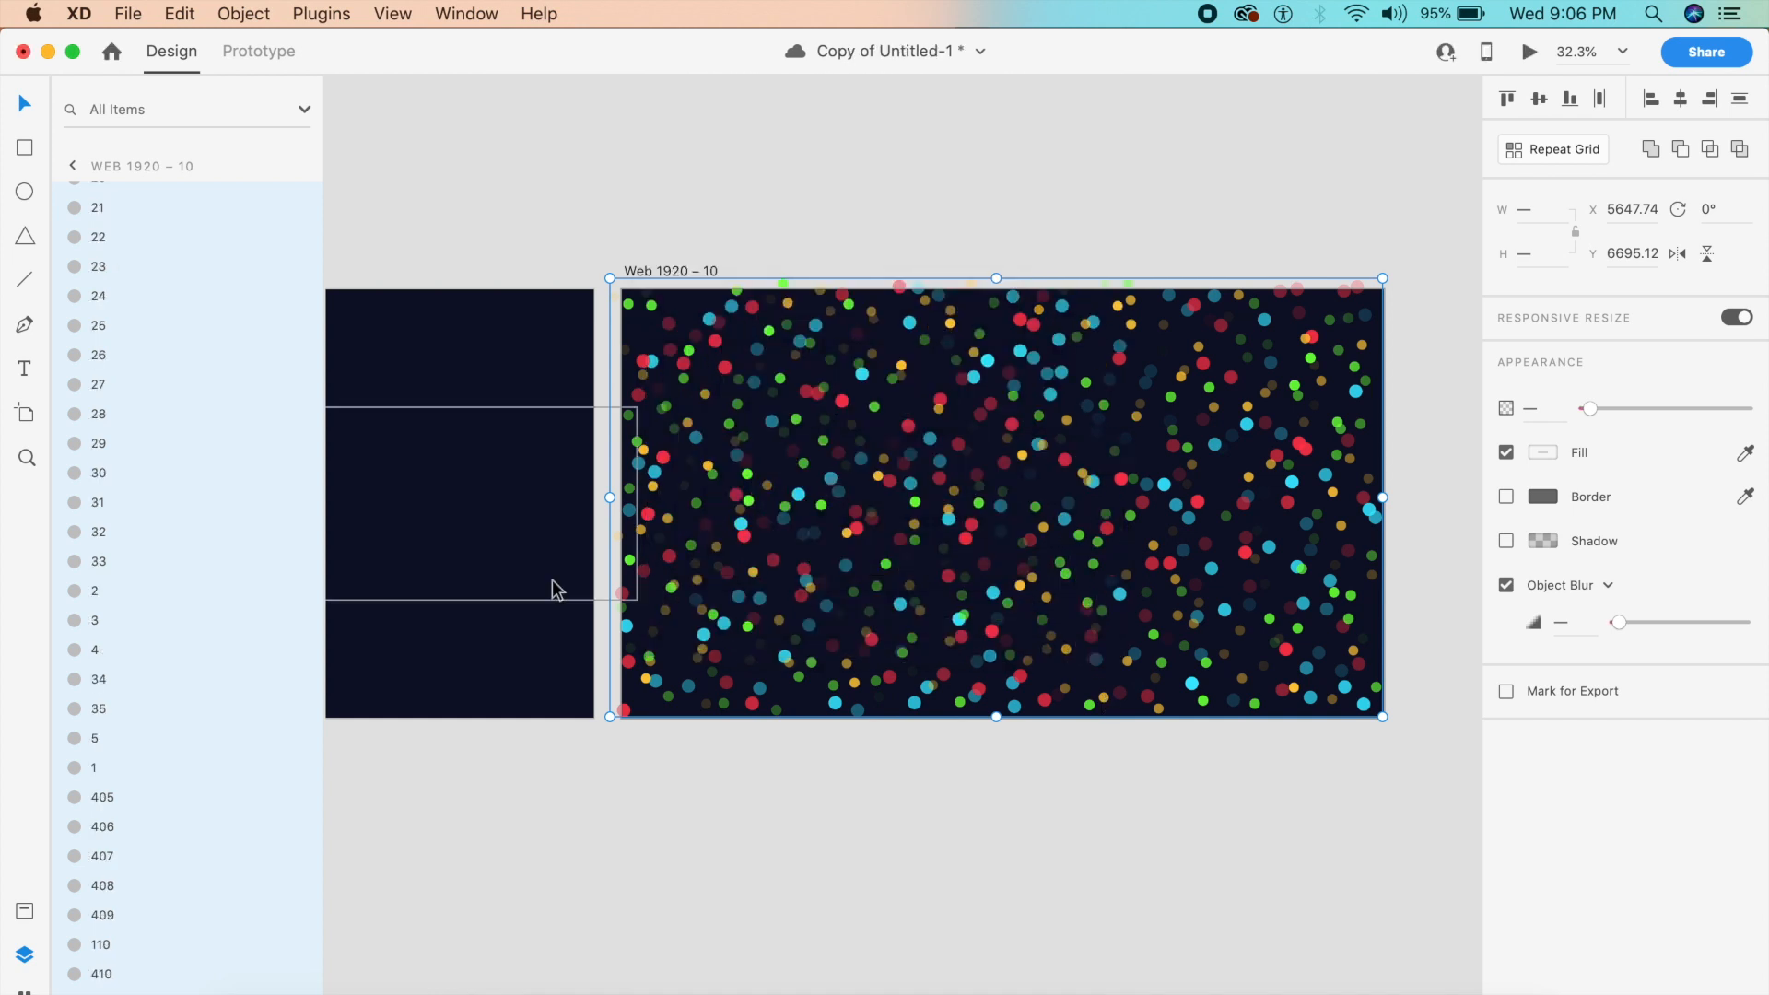
# Switch to prototyping and link the Web 1920 – 6 artboard to Web 1920 – 9.
pyautogui.hscroll(-10, 550, 578)
pyautogui.hscroll(-2, 550, 579)
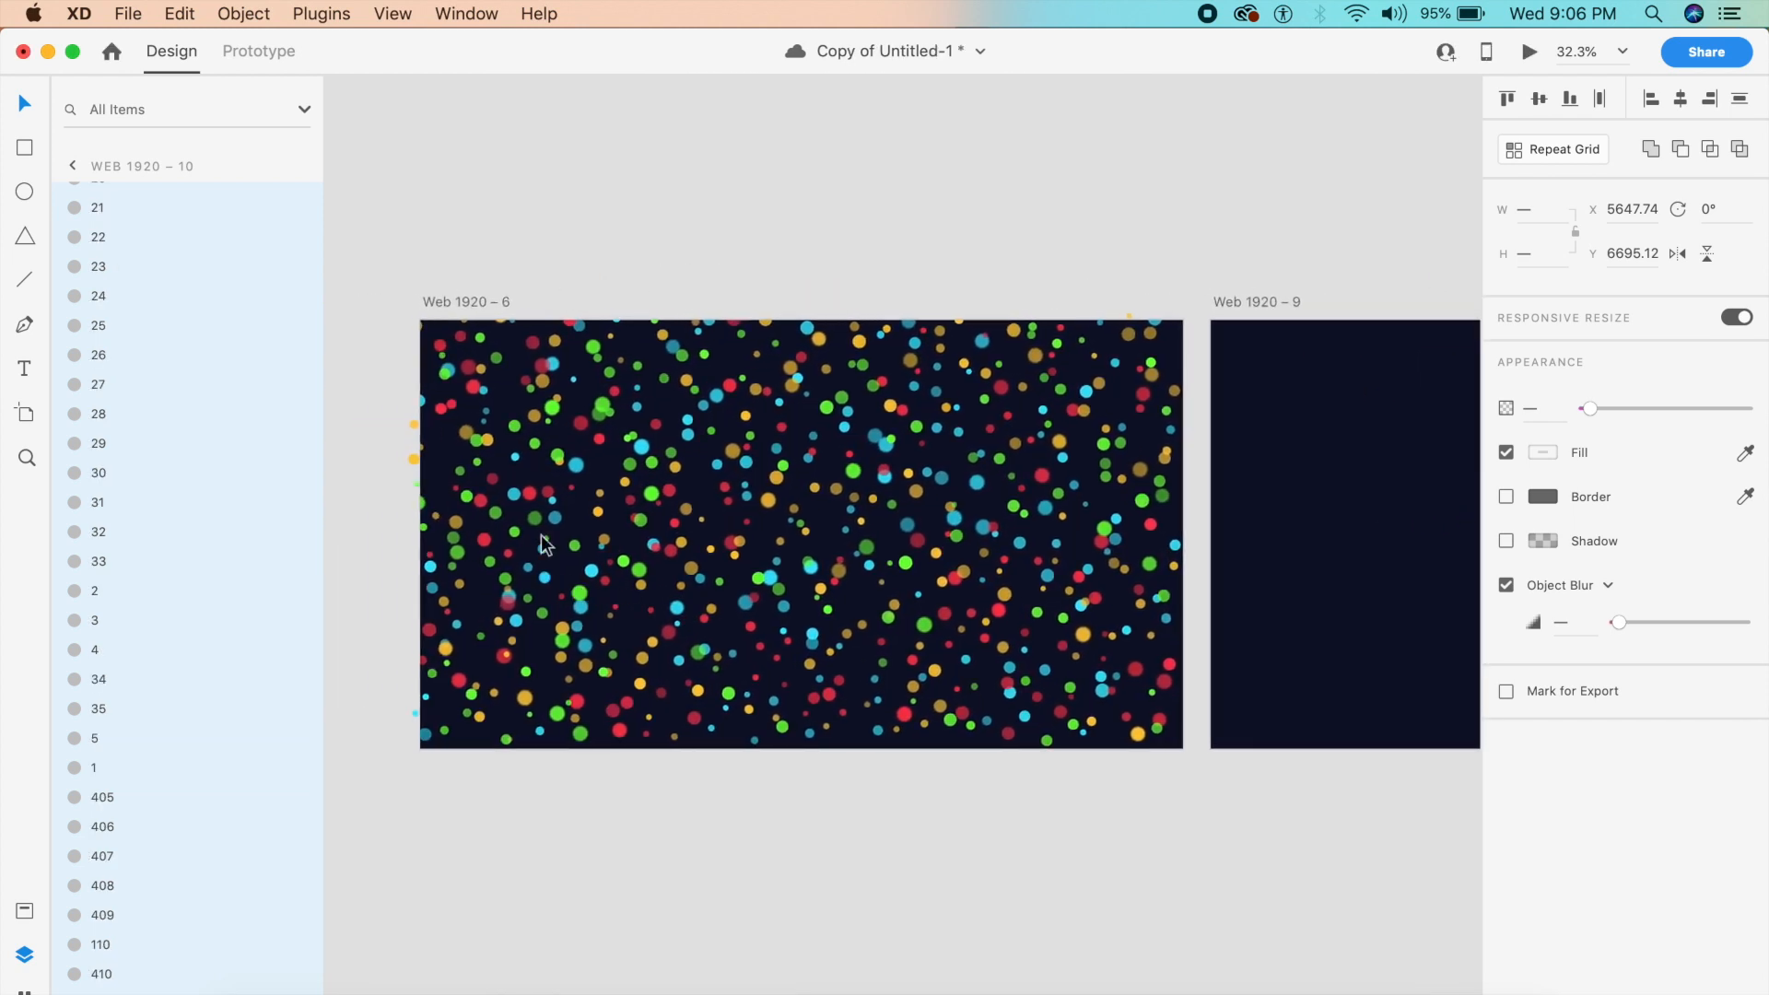
pyautogui.click(476, 296)
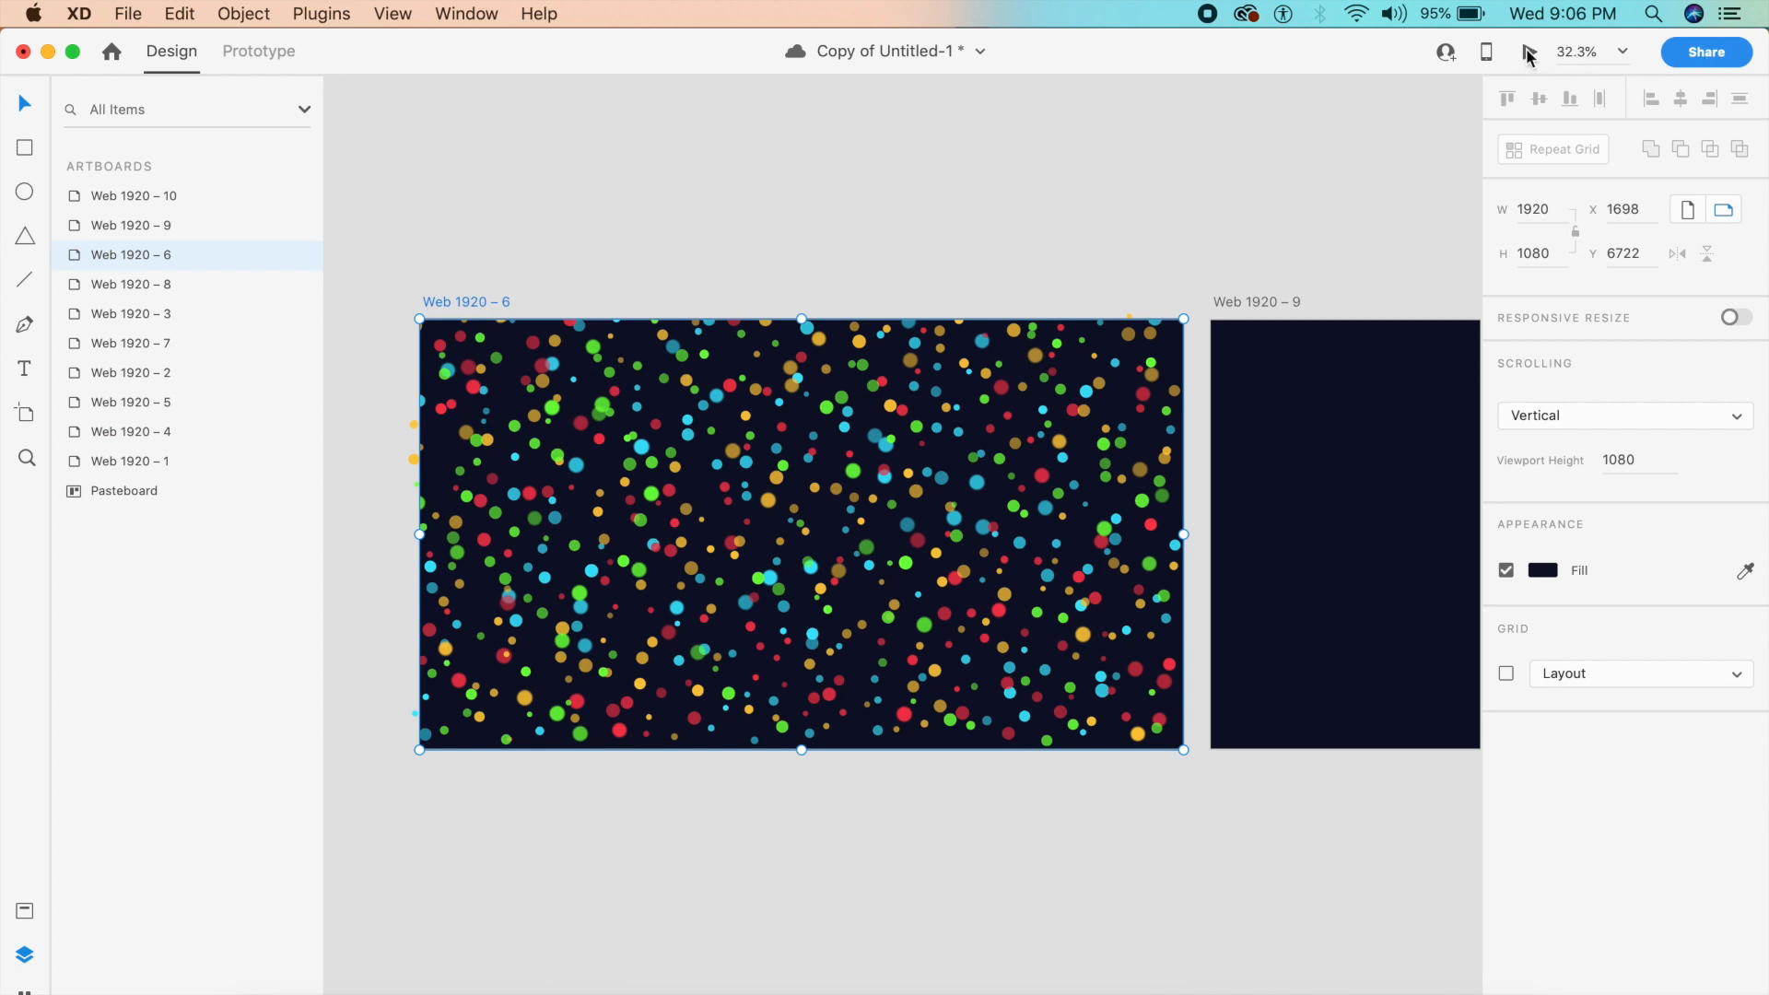
pyautogui.click(267, 52)
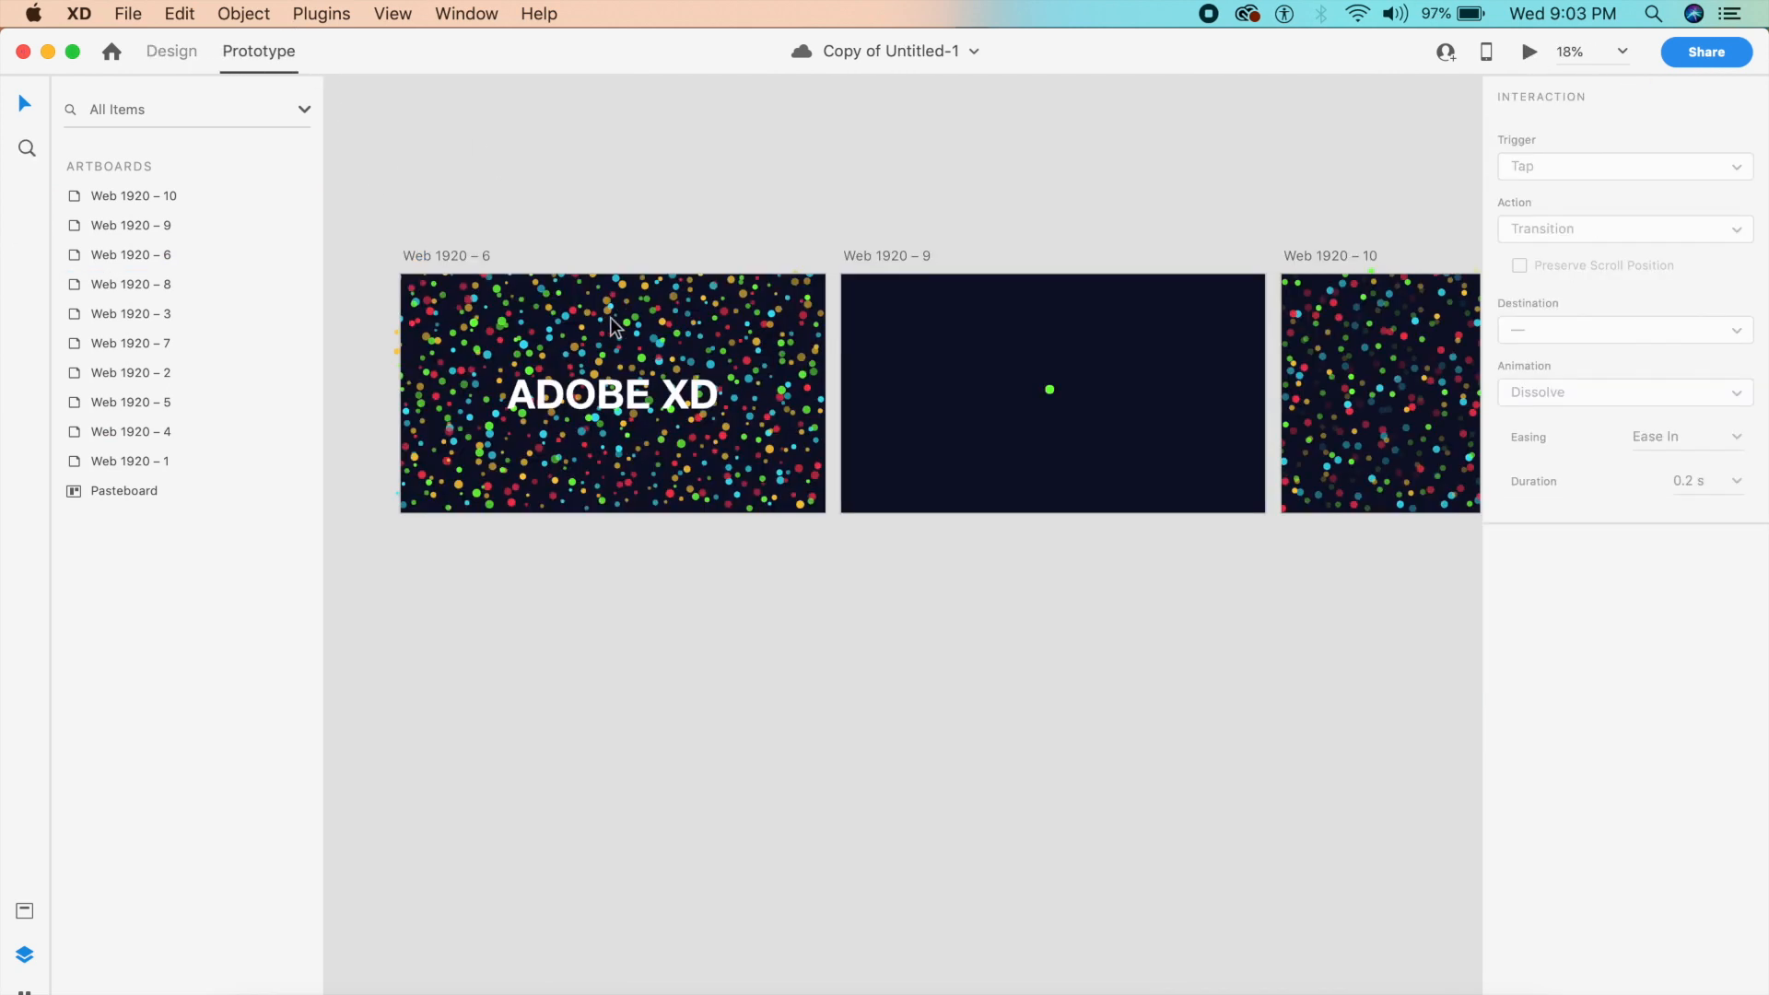
pyautogui.click(665, 308)
pyautogui.click(488, 262)
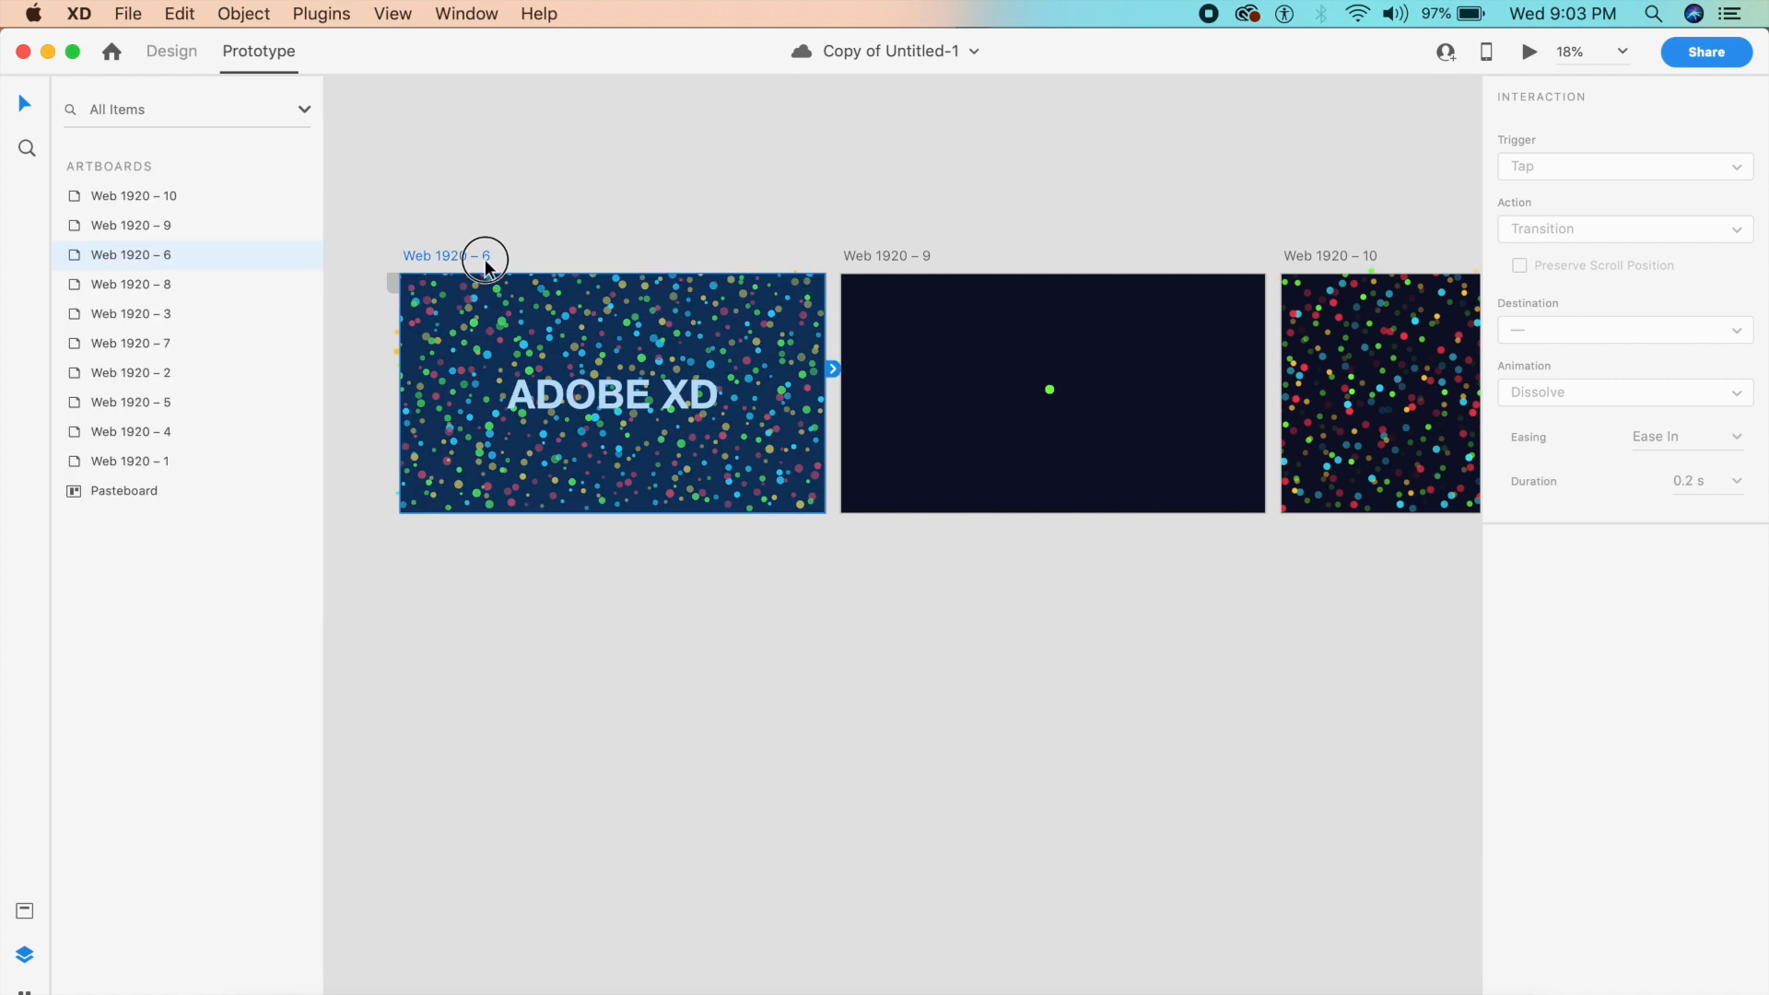
pyautogui.moveTo(832, 376); pyautogui.dragTo(973, 382)
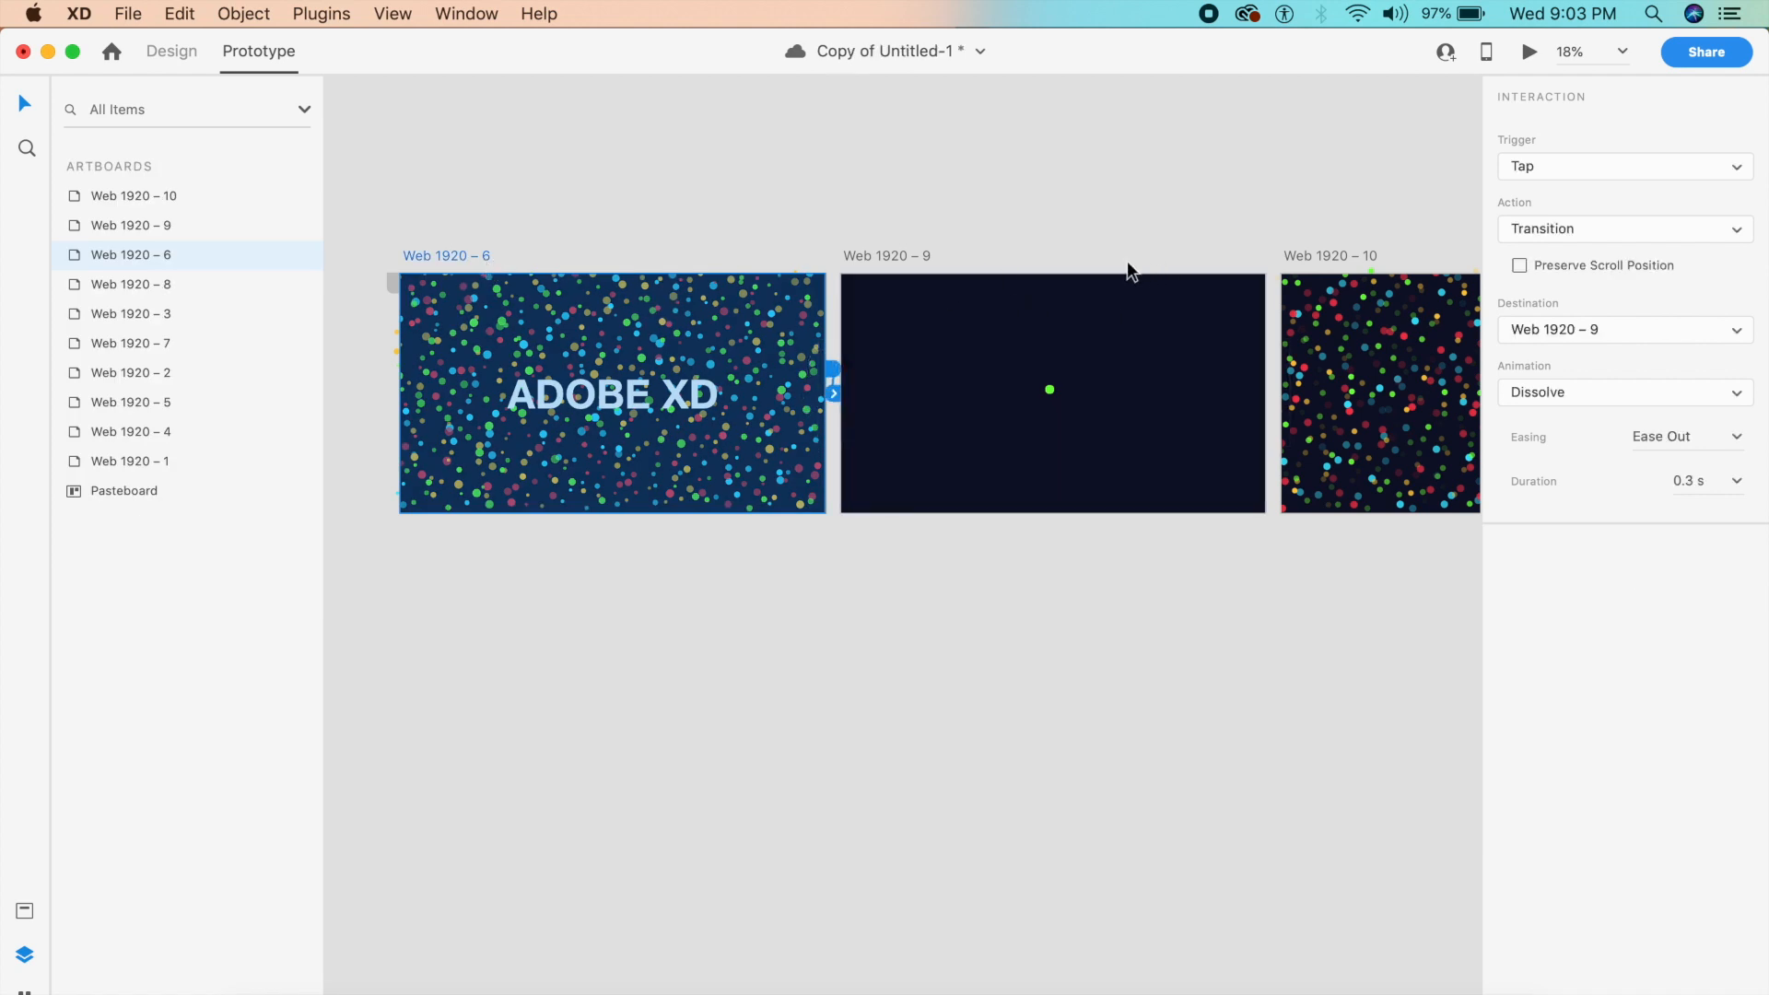
# Set the Web 1920 – 6 interaction to a Tap-triggered Auto-Animate with Ease In-Out easing and a 2 s duration.
pyautogui.click(1594, 168)
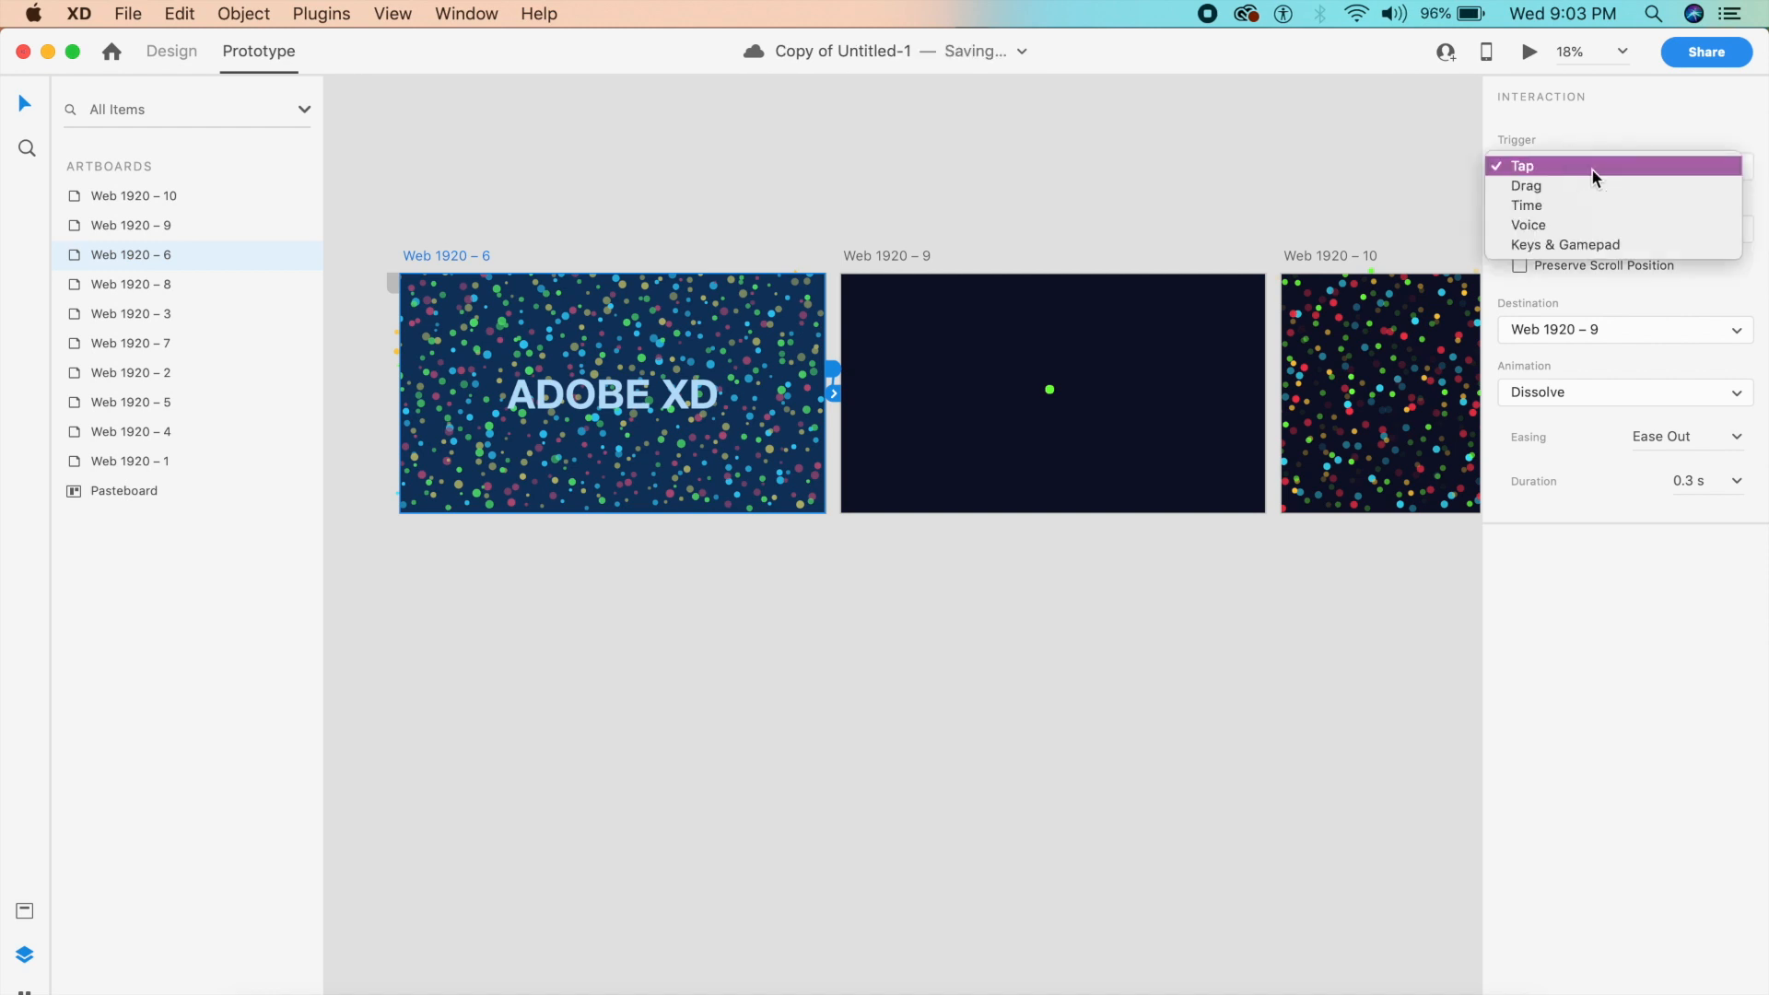
pyautogui.click(1590, 168)
pyautogui.click(1571, 229)
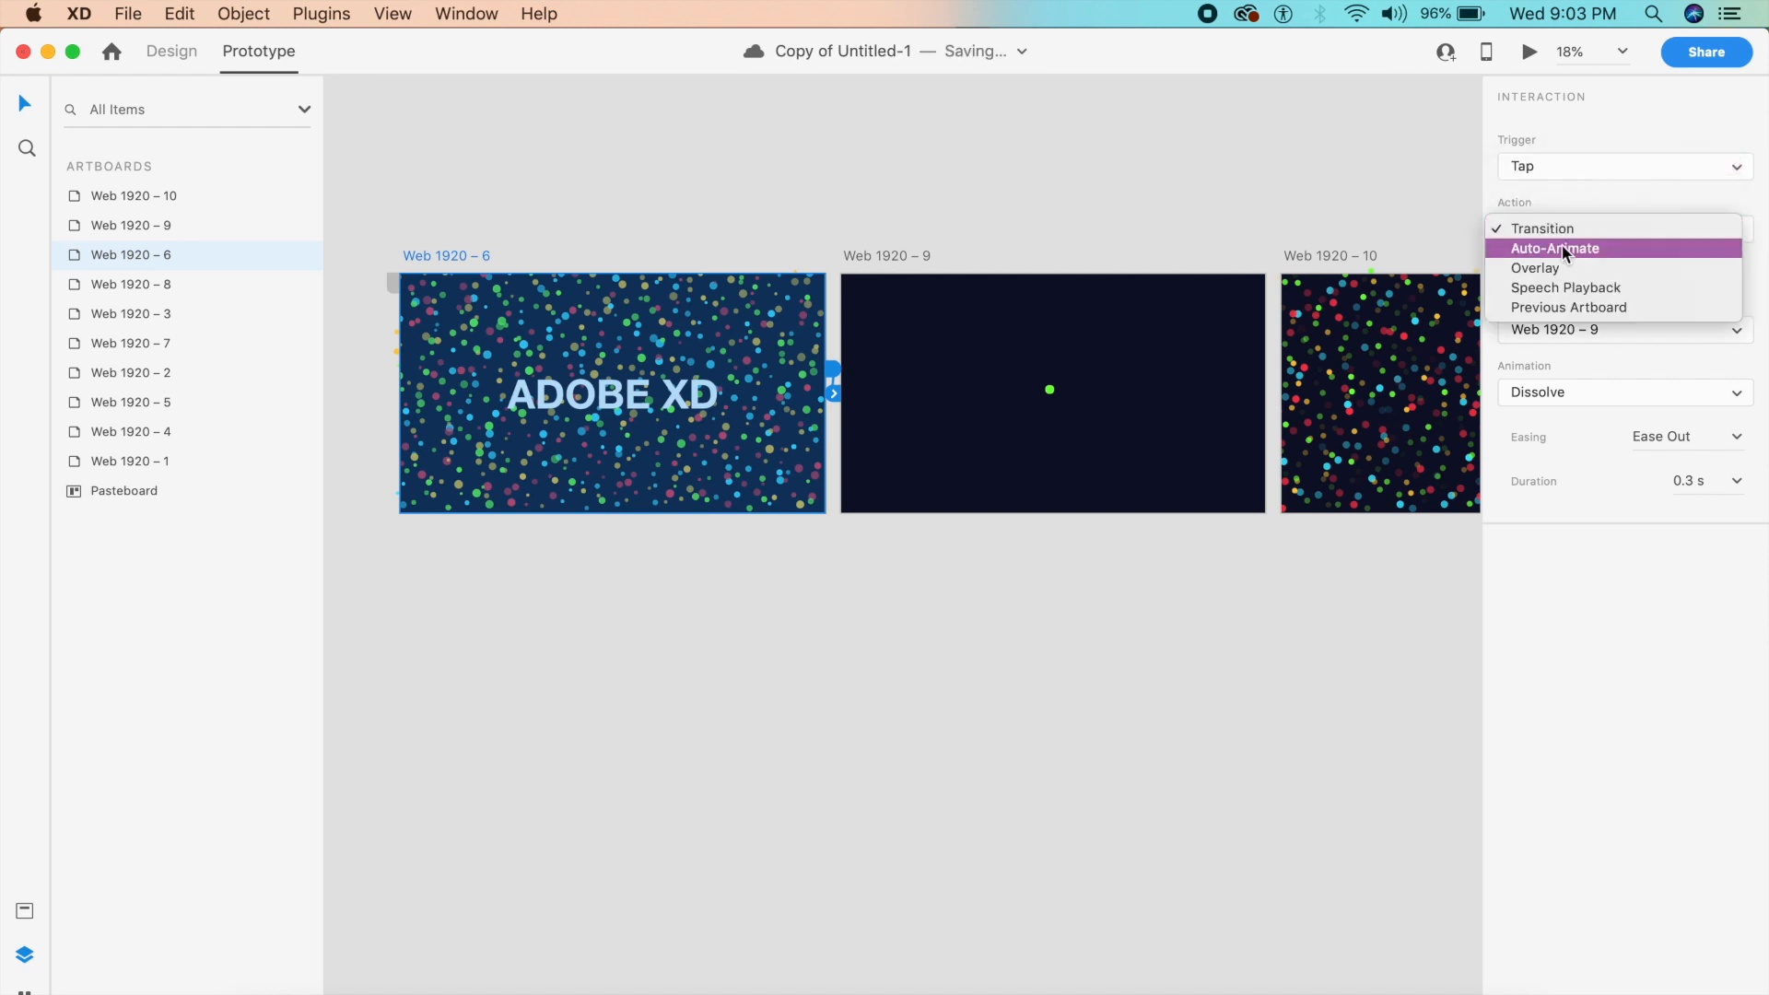
pyautogui.click(1556, 249)
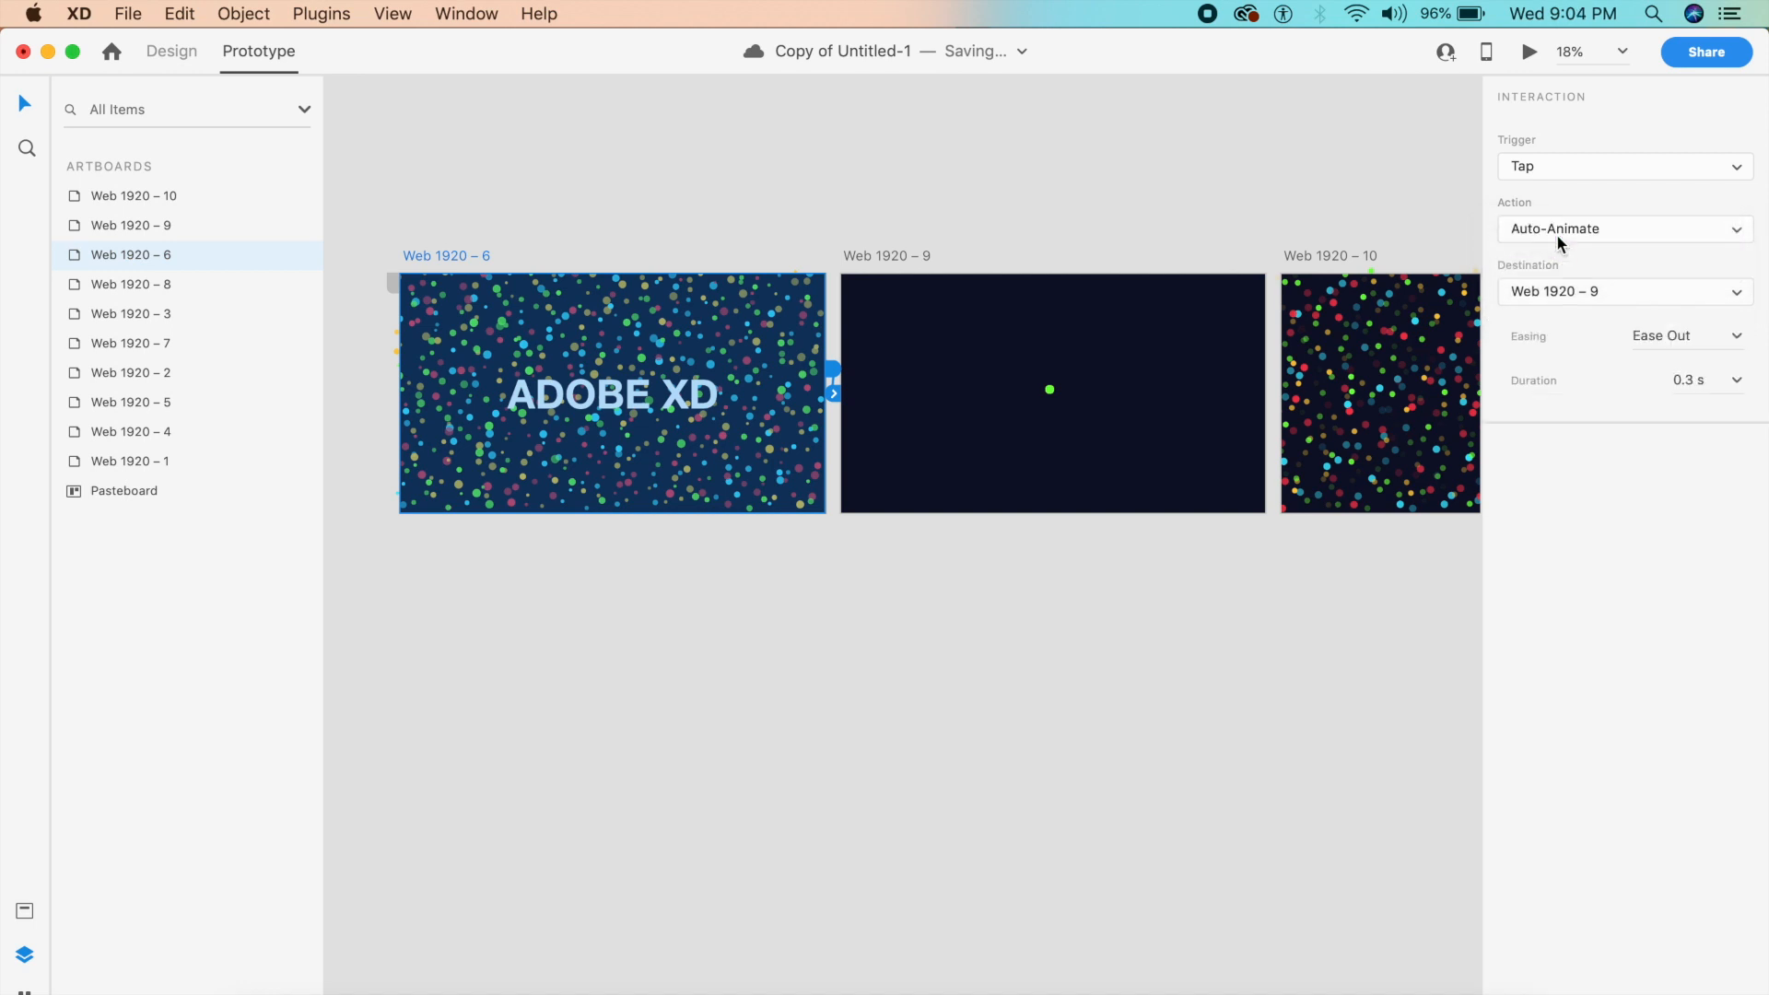
pyautogui.click(1737, 335)
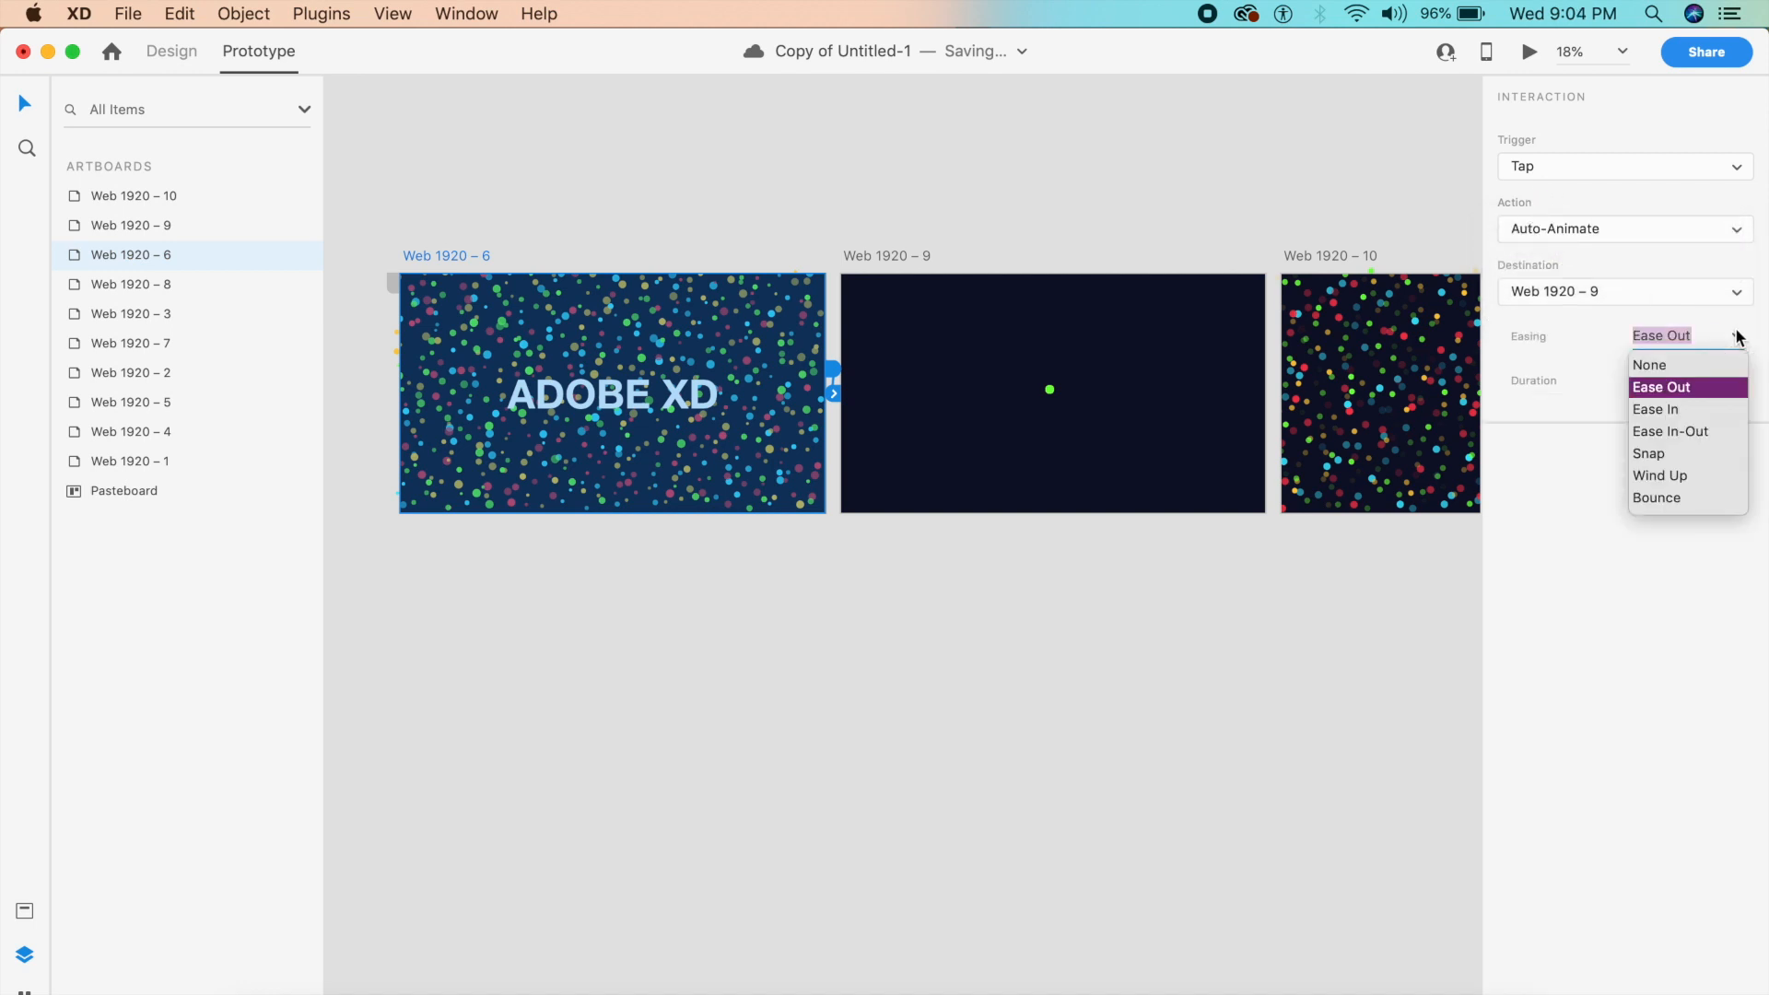
pyautogui.click(1687, 431)
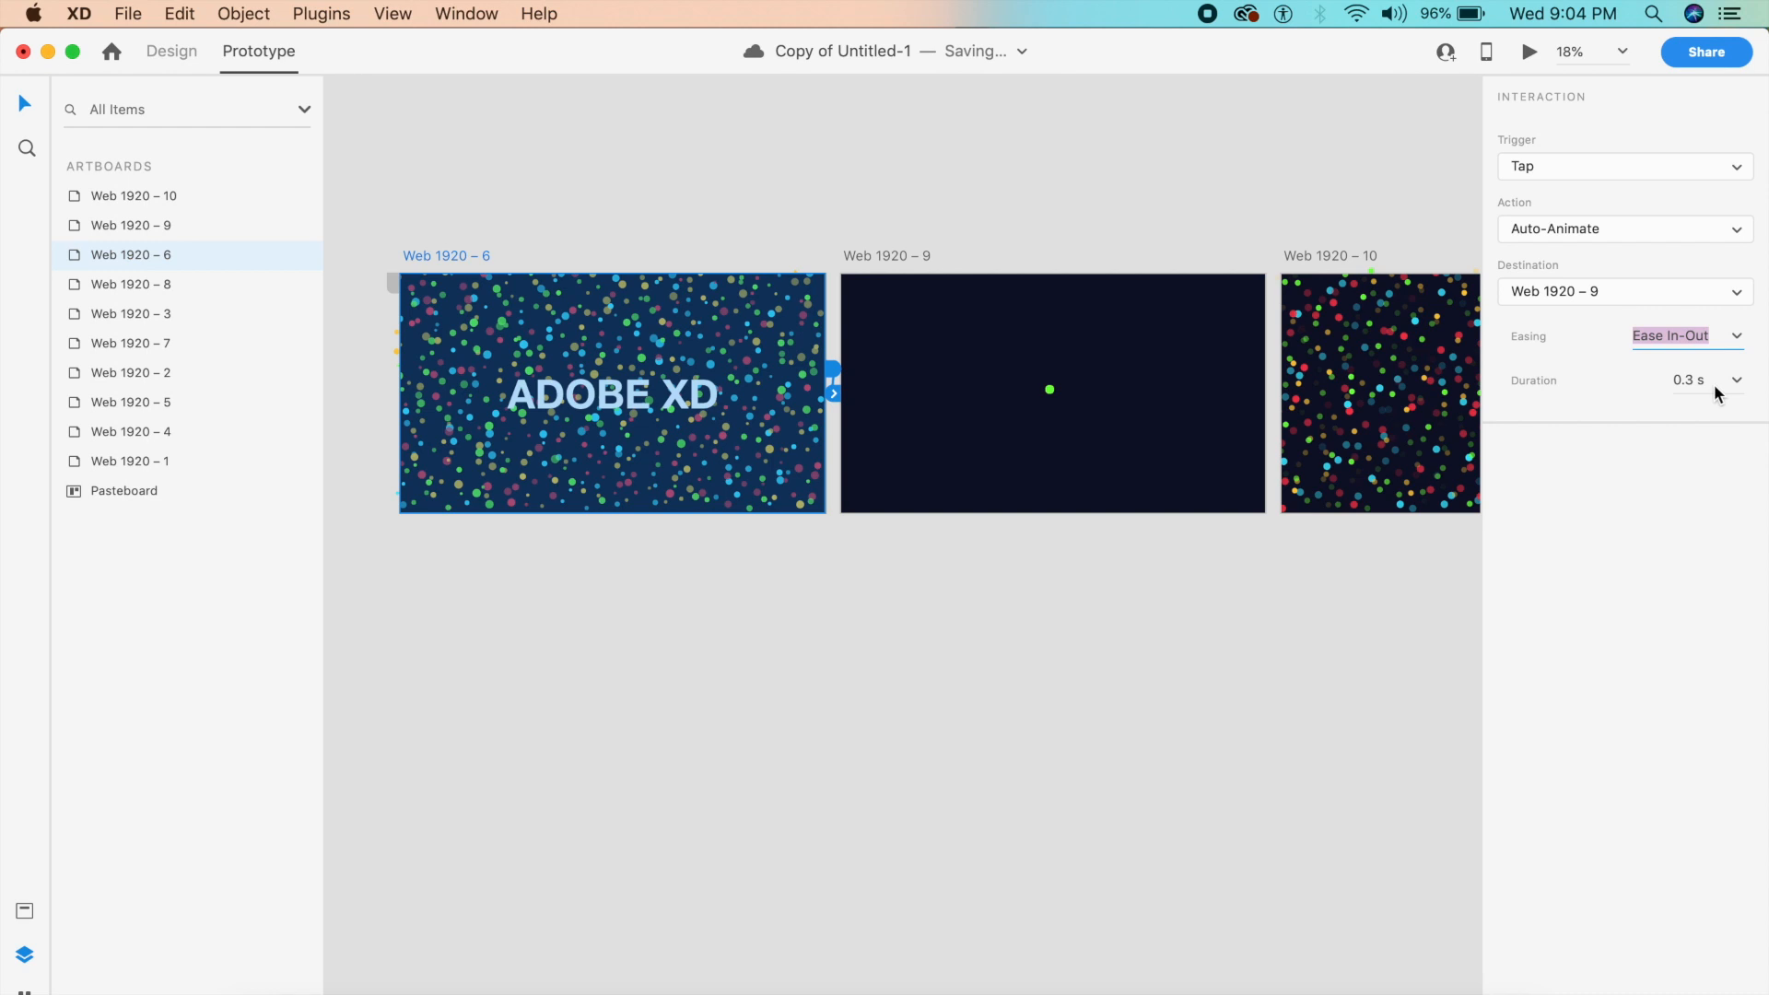
pyautogui.click(1715, 382)
pyautogui.write('2')
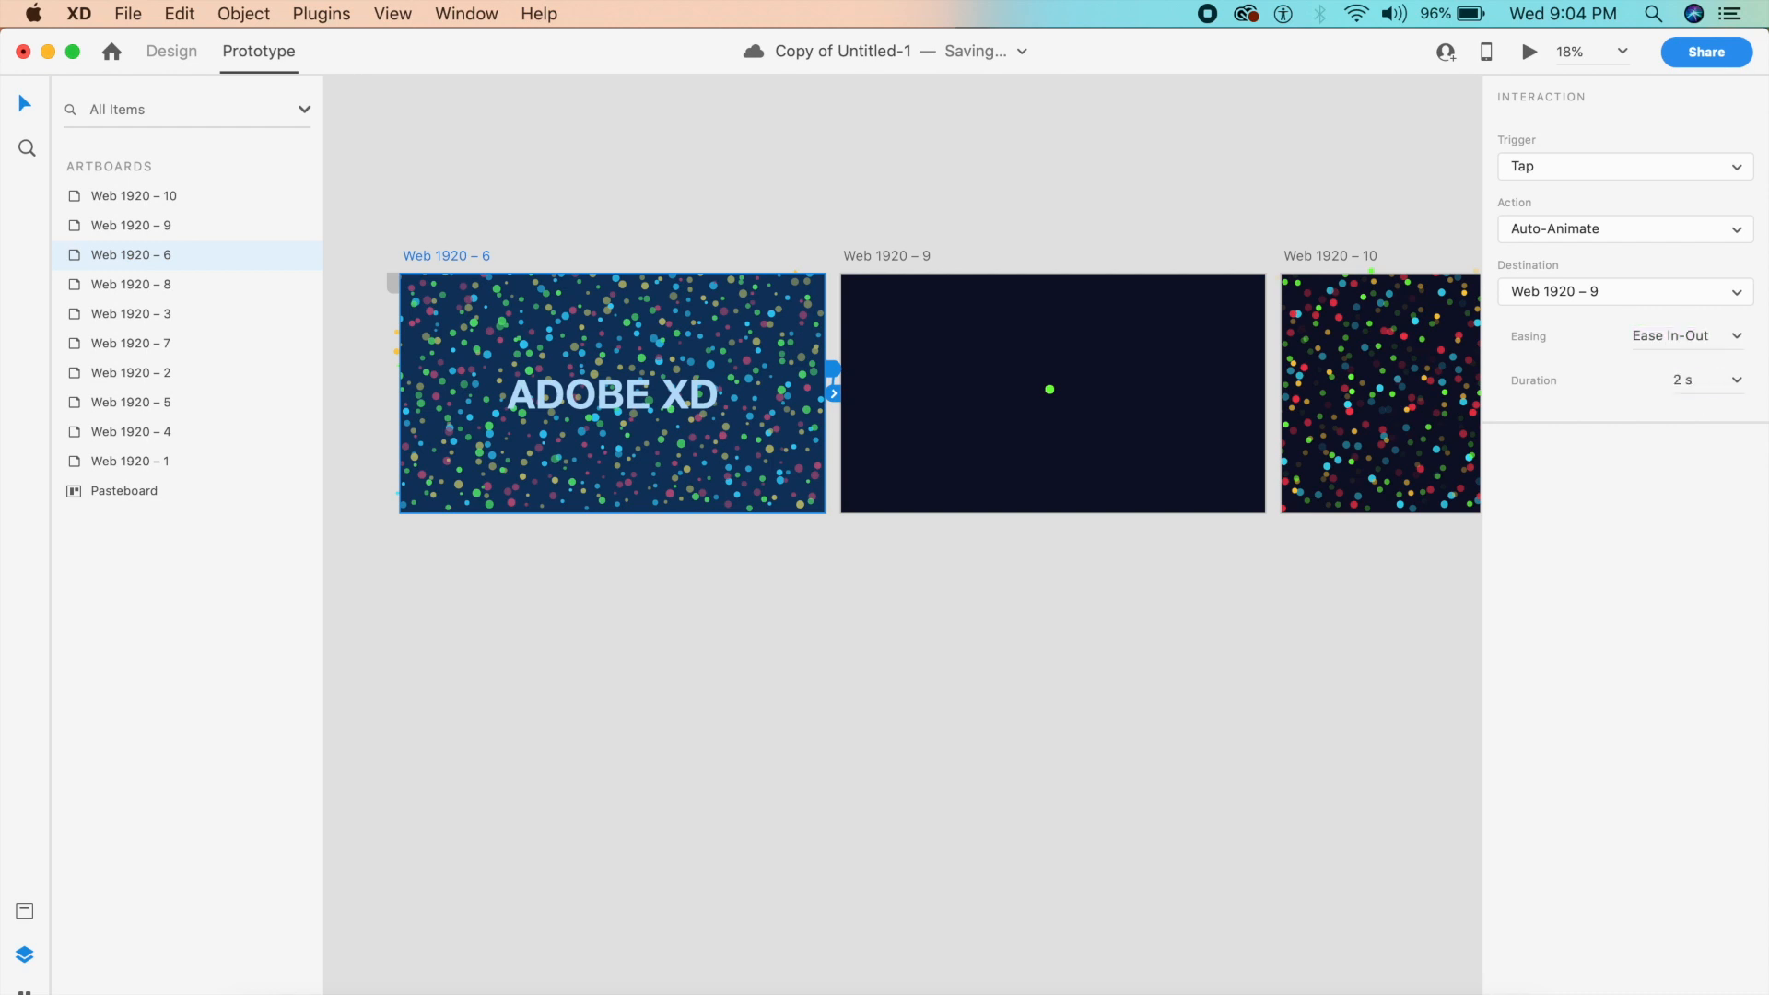
# Link the Web 1920 – 9 artboard to Web 1920 – 10 and set the interaction's trigger to Time.
pyautogui.click(914, 257)
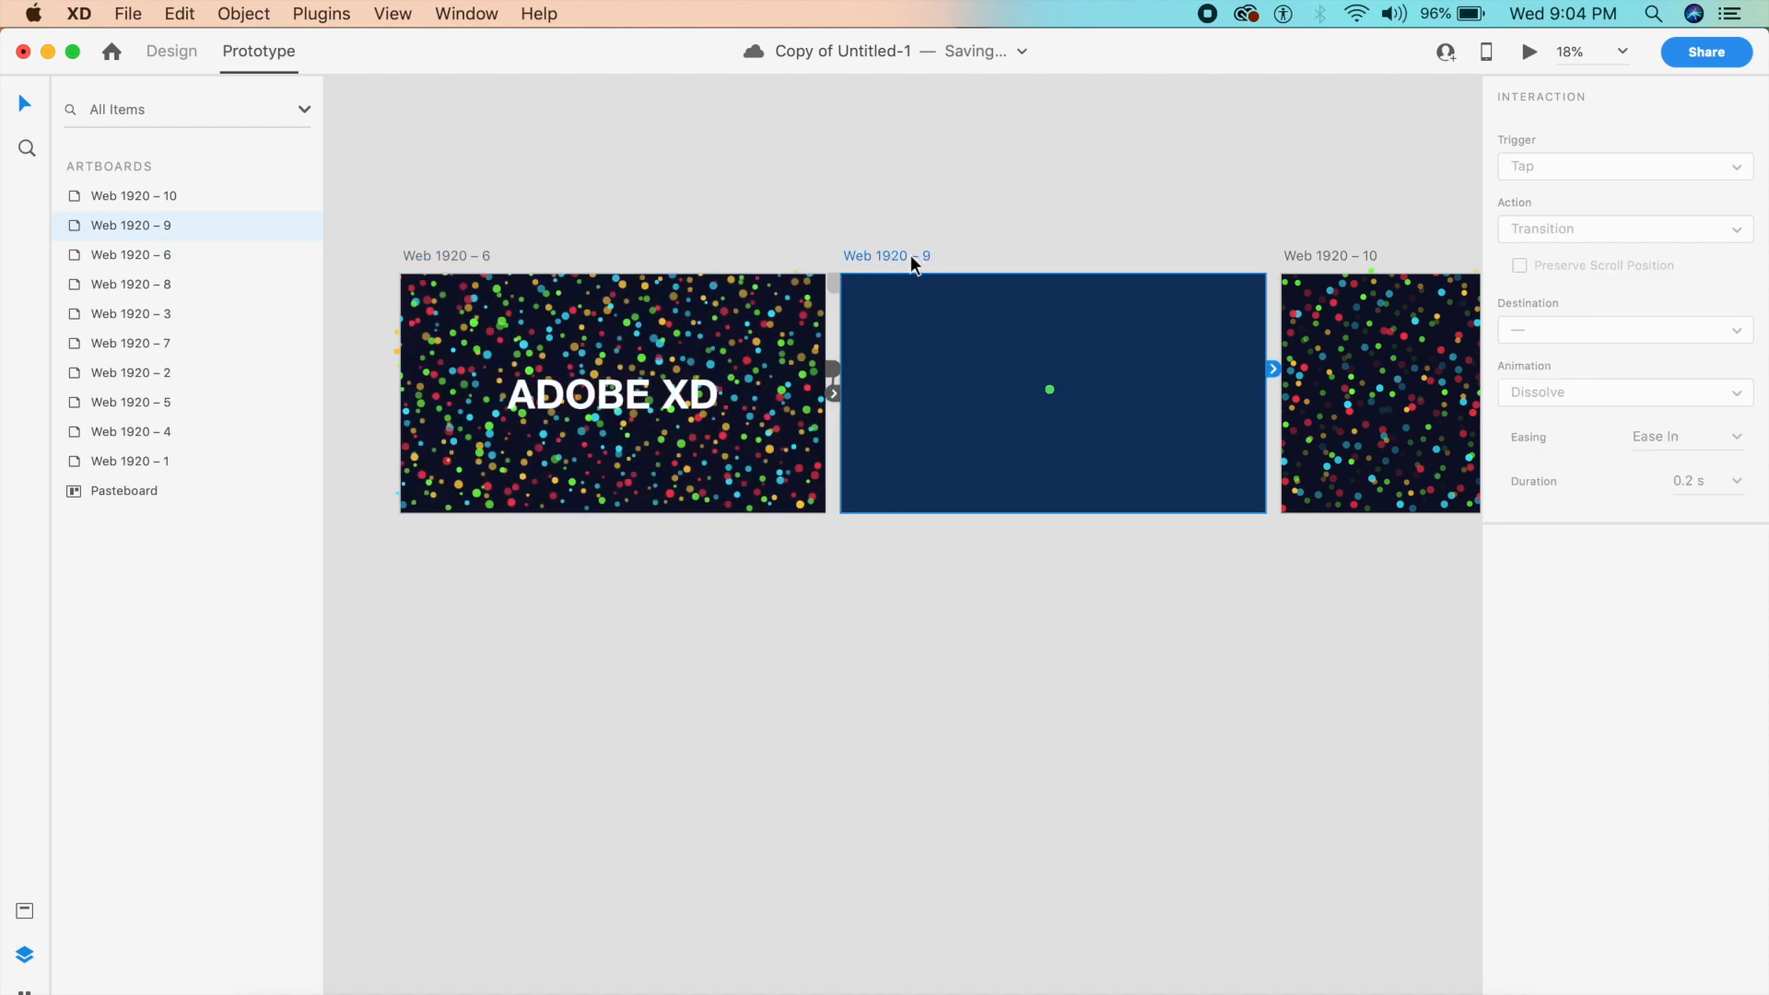
pyautogui.click(855, 241)
pyautogui.scroll(5, 875, 242)
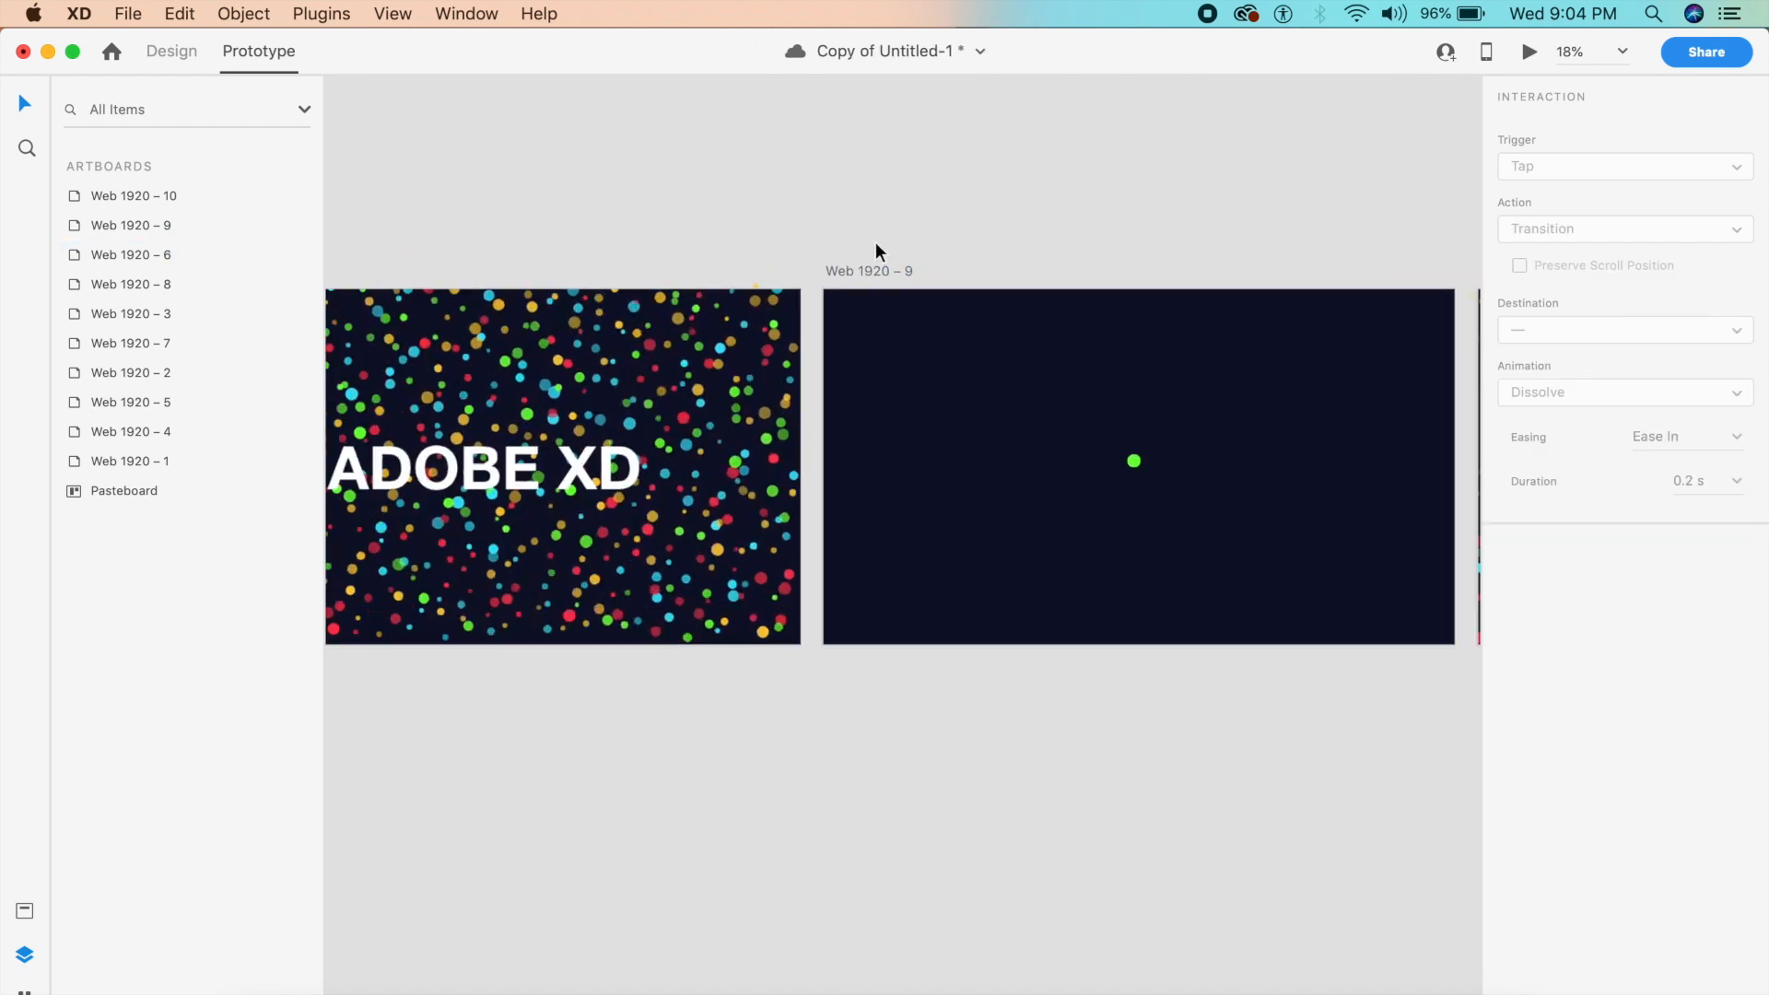
pyautogui.hscroll(5, 644, 260)
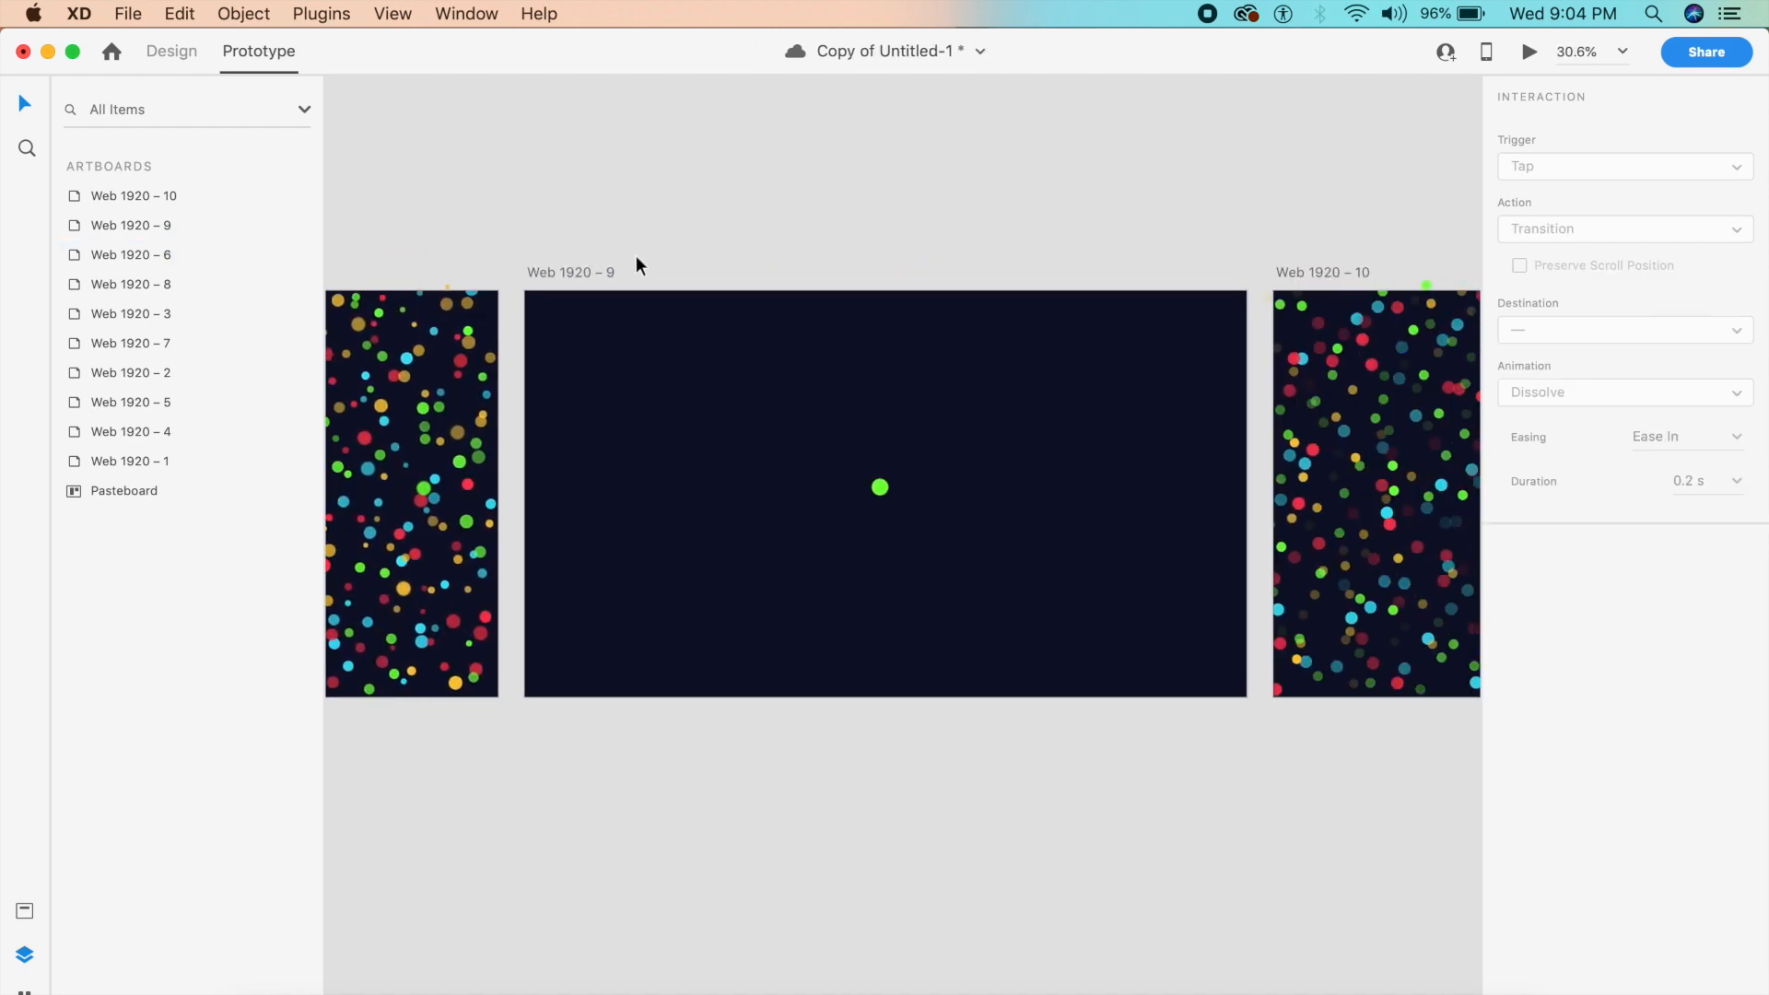
pyautogui.click(593, 273)
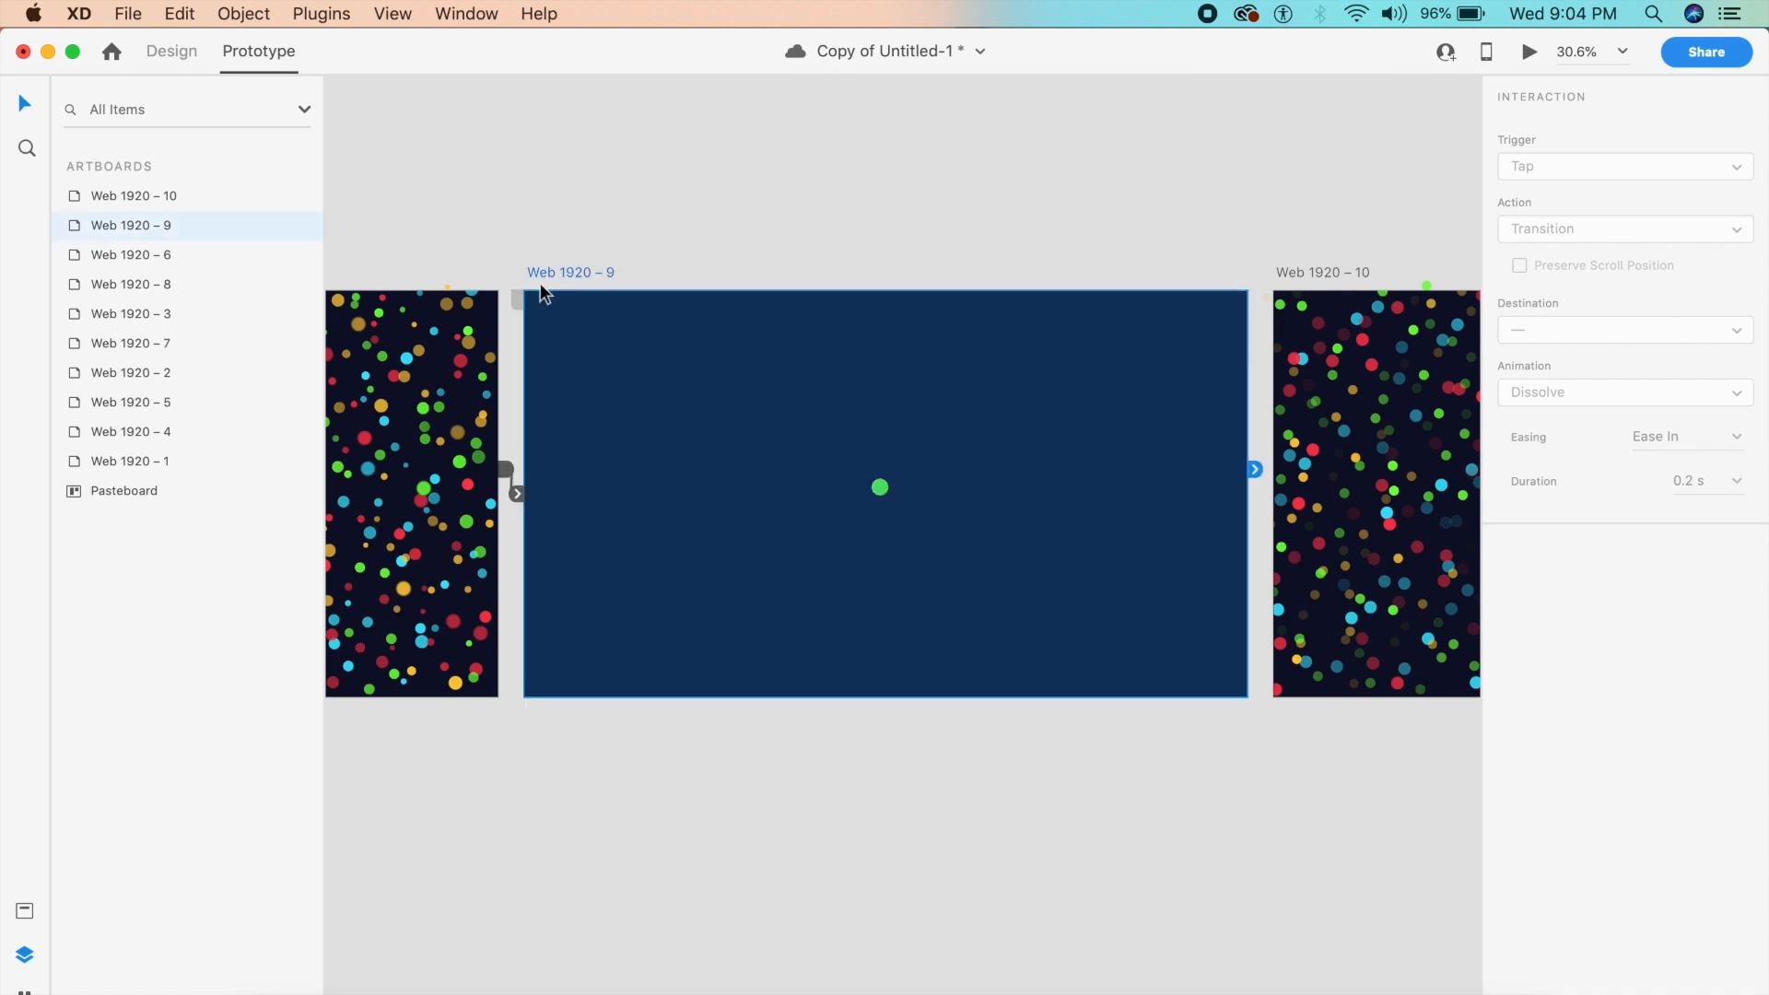
pyautogui.moveTo(1257, 476); pyautogui.dragTo(1378, 449)
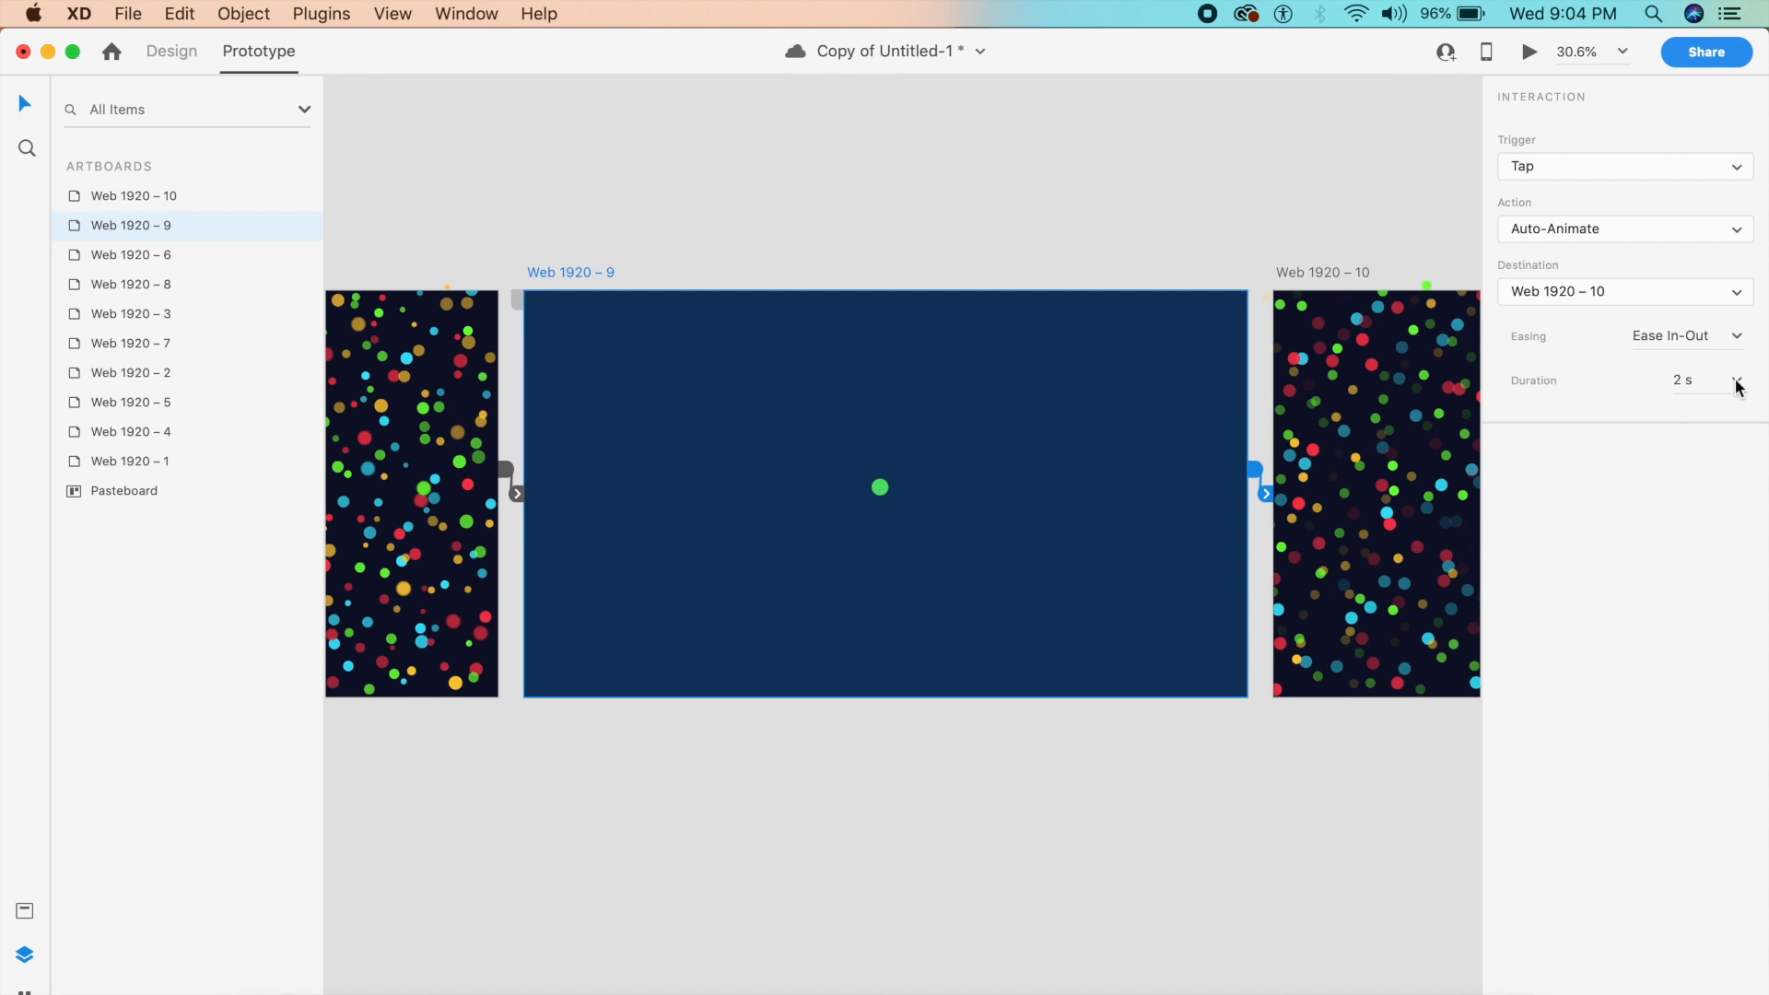
pyautogui.click(1667, 162)
pyautogui.click(1608, 208)
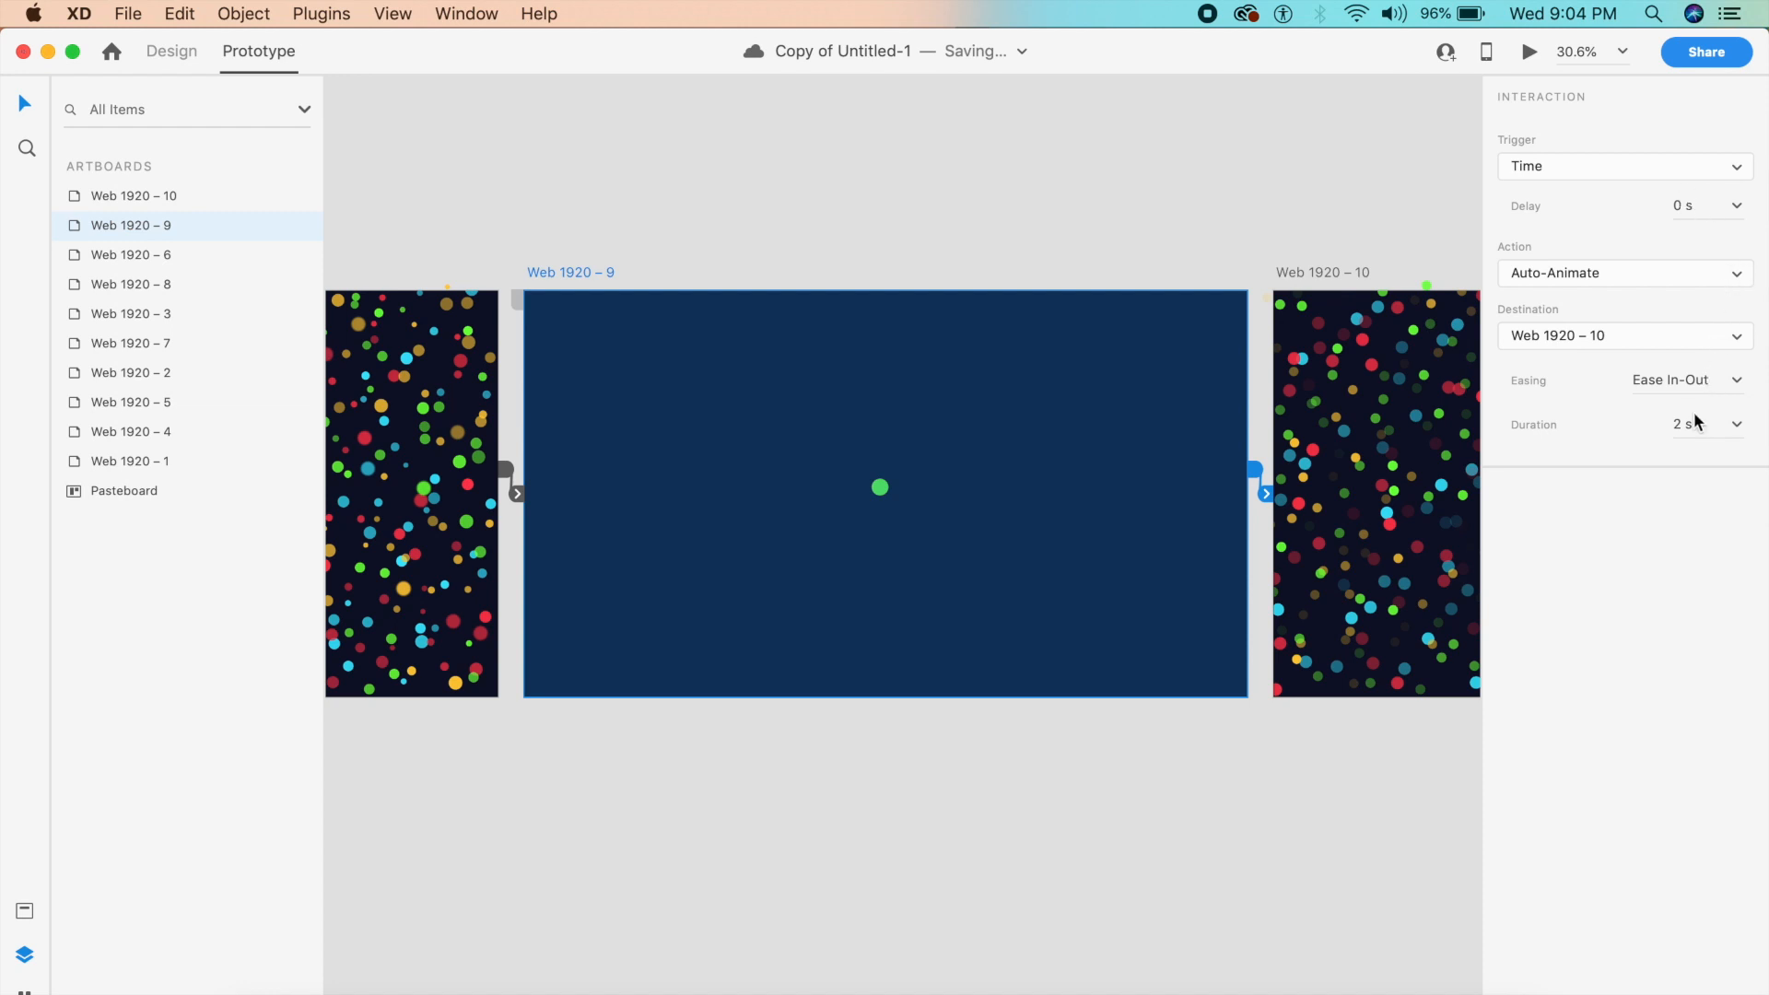
# Preview the prototype from Web 1920 – 6, play the confetti animation and close the preview.
pyautogui.hscroll(-5, 853, 488)
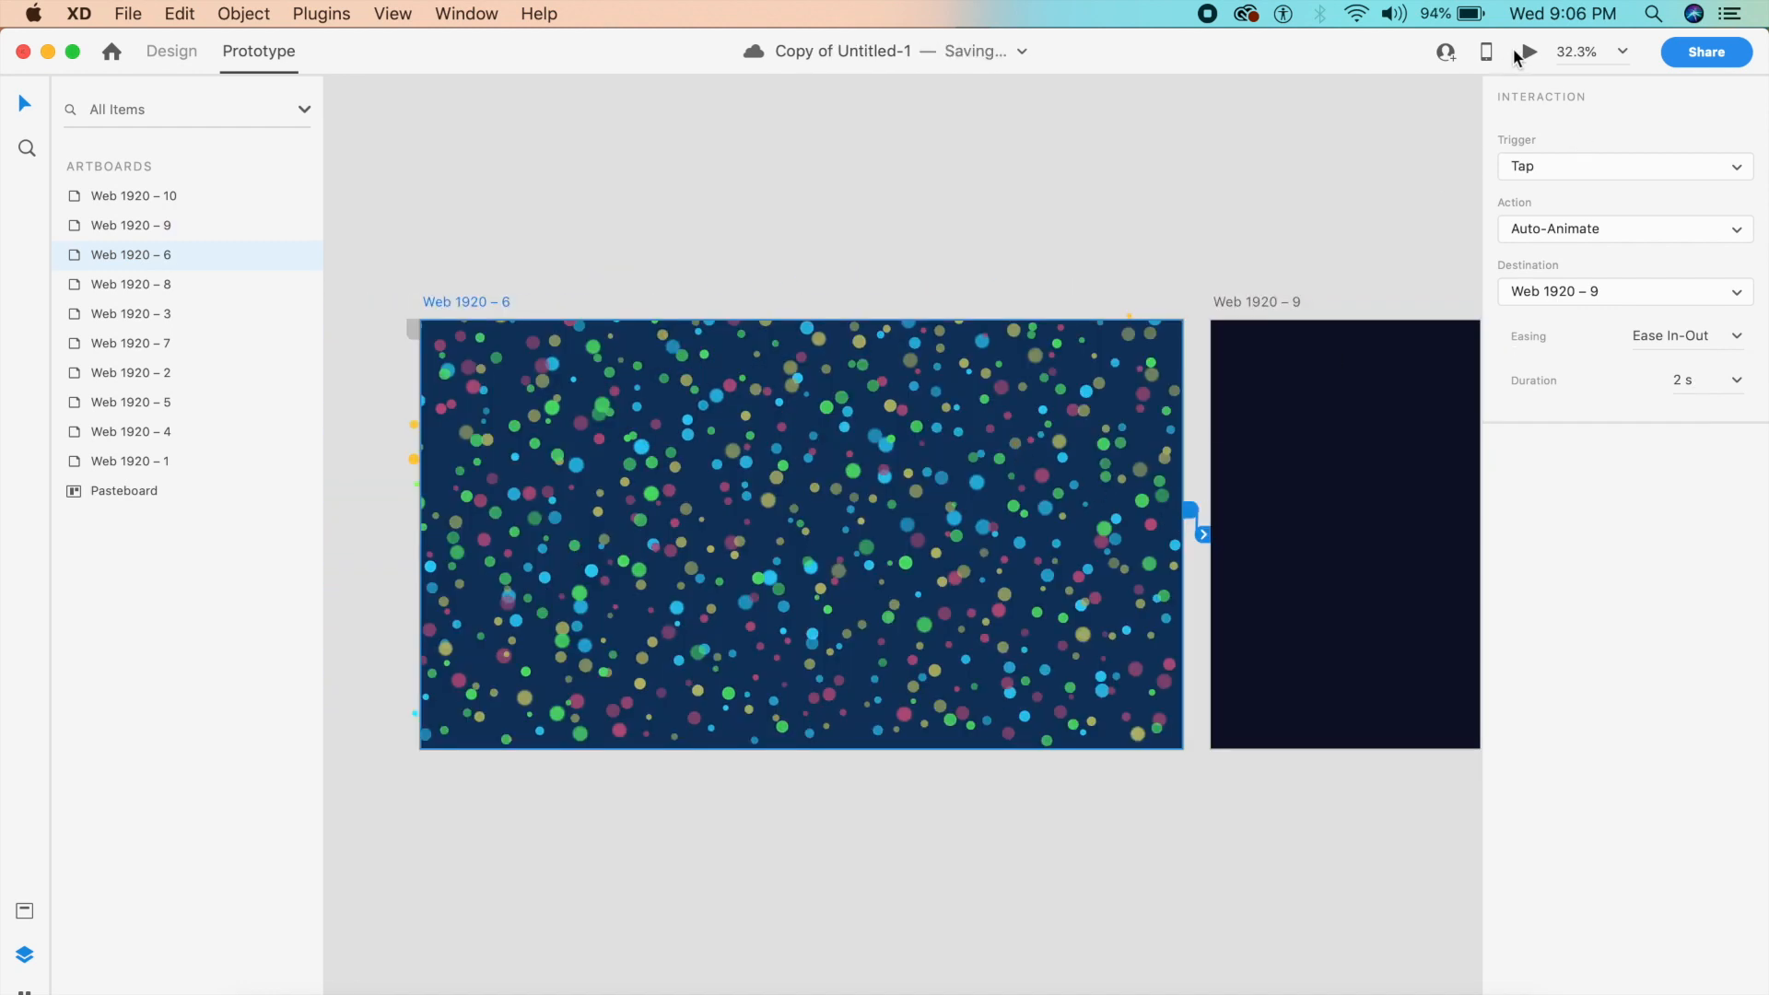
pyautogui.click(1520, 53)
pyautogui.click(975, 498)
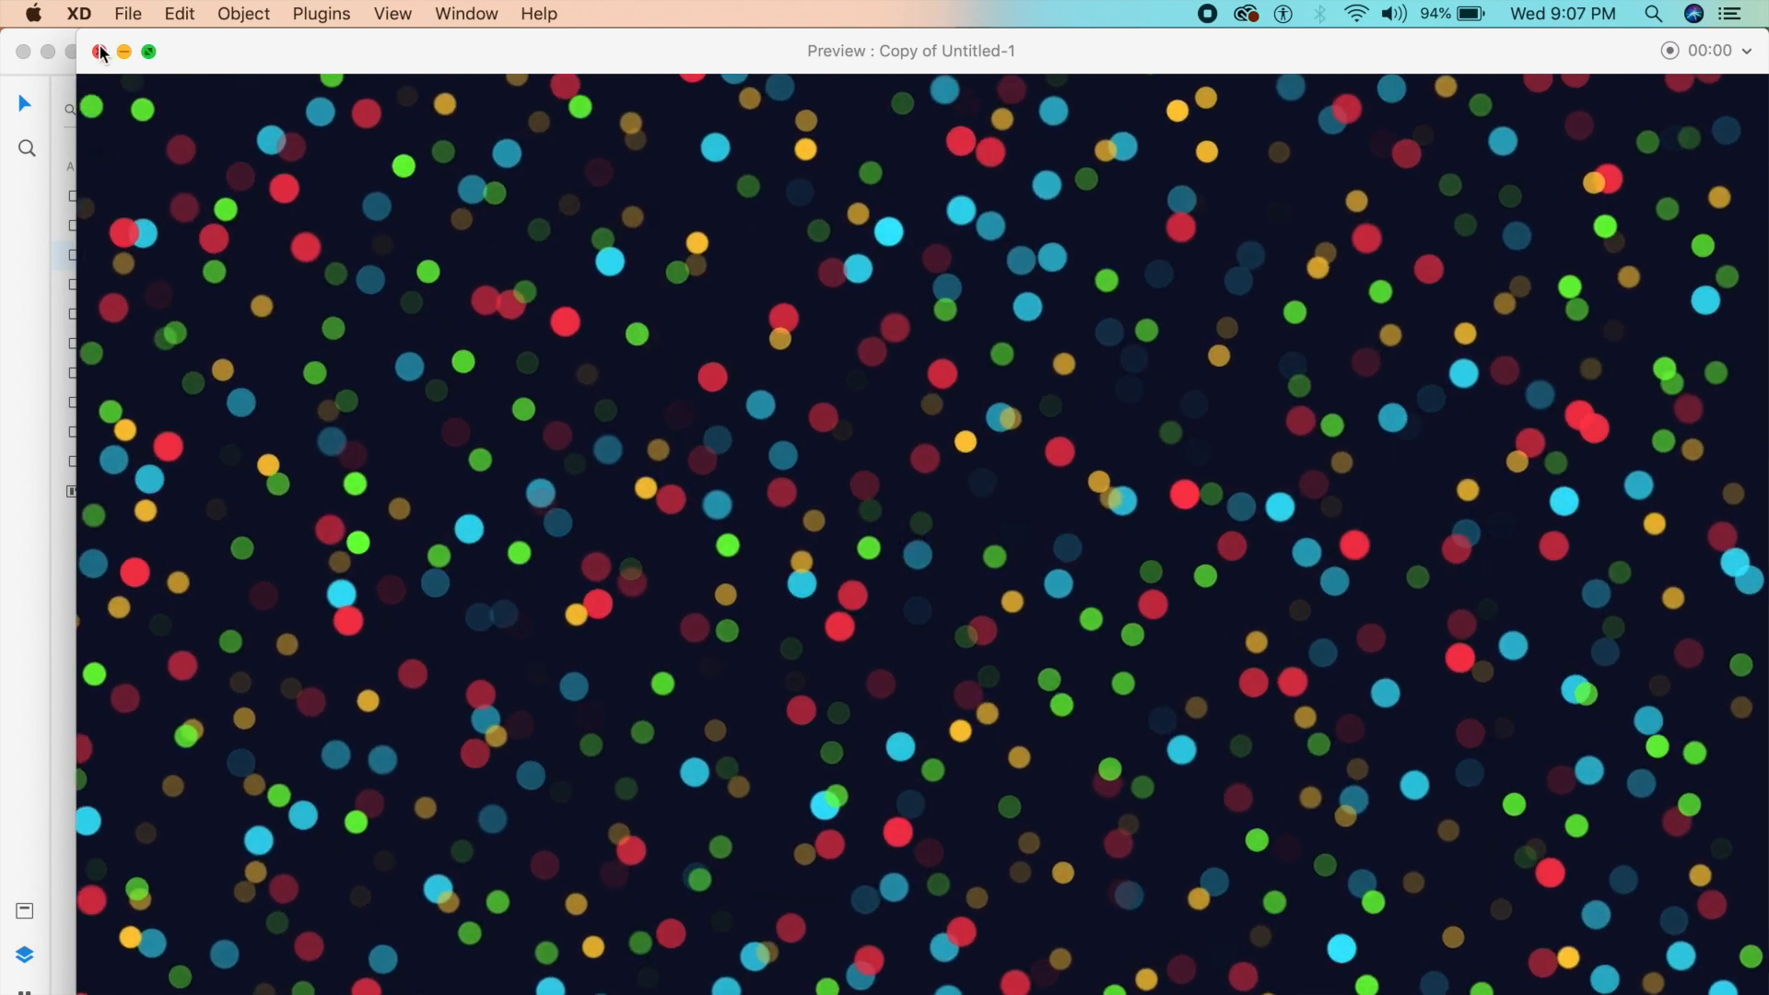
pyautogui.click(100, 51)
# Return to designing, select all the confetti on Web 1920 – 10 and set its opacity to 0%.
pyautogui.hscroll(10, 1041, 558)
pyautogui.hscroll(2, 1041, 557)
pyautogui.click(175, 51)
pyautogui.hscroll(-2, 608, 230)
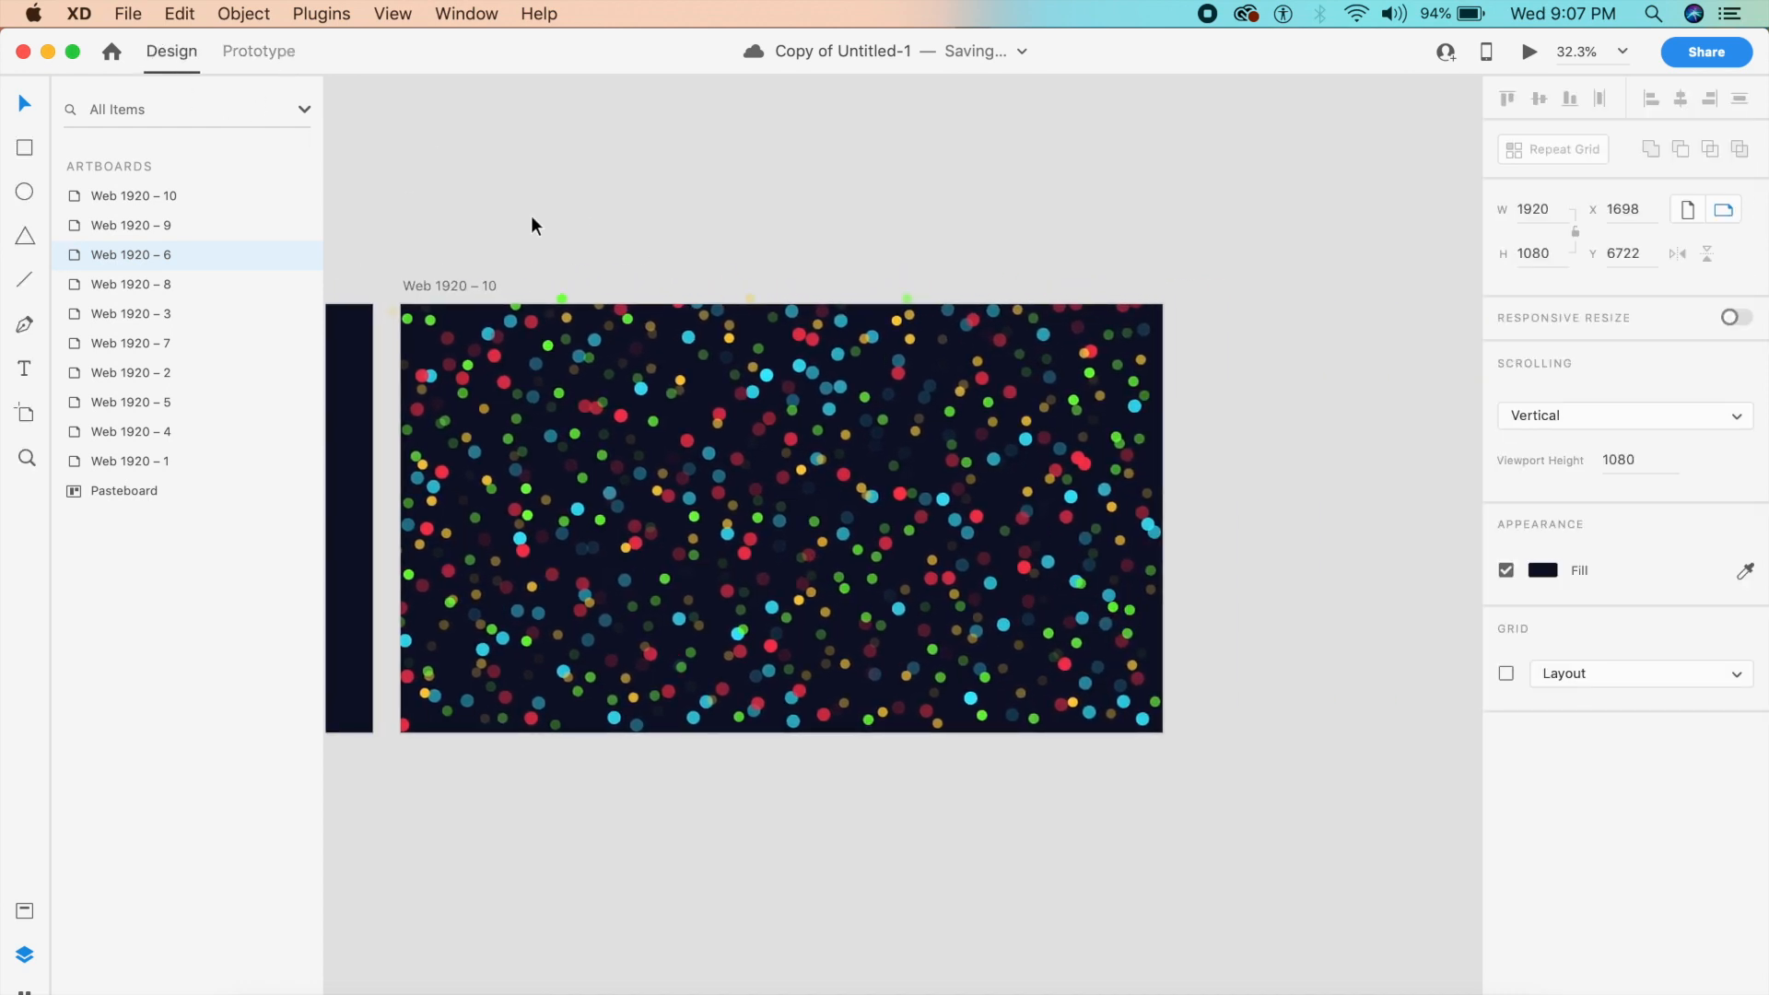
pyautogui.moveTo(379, 233); pyautogui.dragTo(1190, 750)
pyautogui.moveTo(1710, 408); pyautogui.dragTo(1312, 458)
# Preview the confetti animation again, starting from the Web 1920 – 6 artboard, and close the preview.
pyautogui.hscroll(-10, 1308, 450)
pyautogui.click(766, 480)
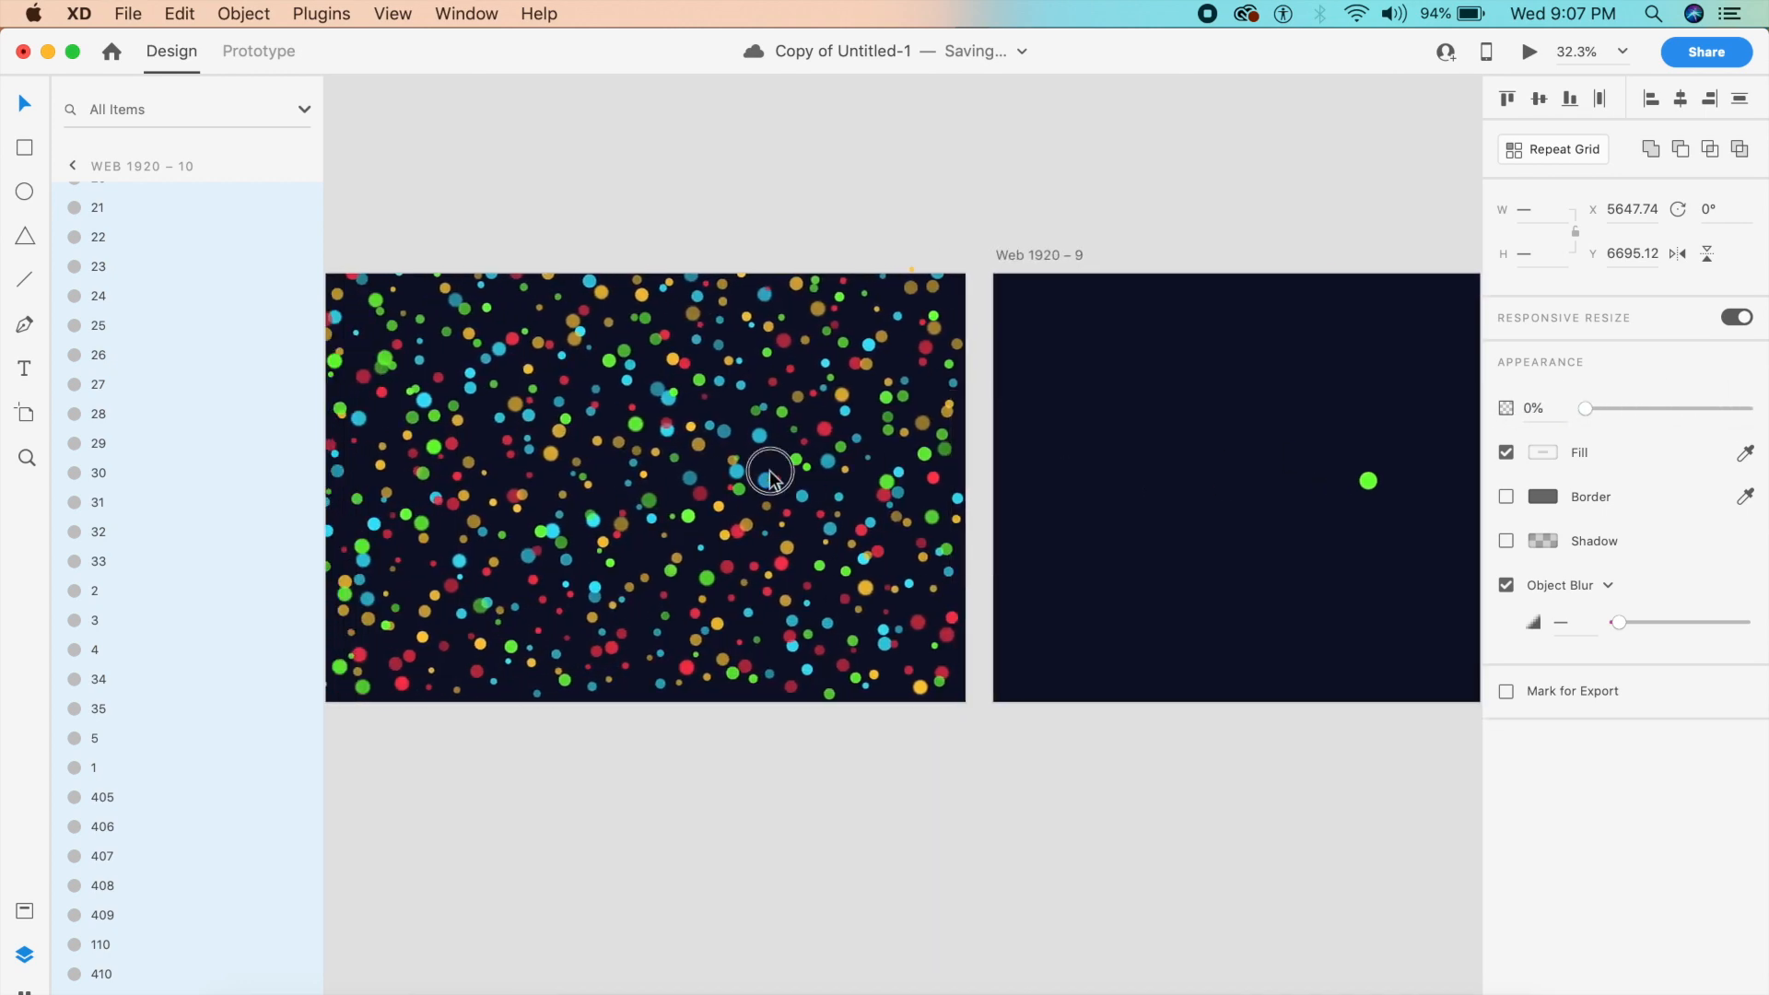
pyautogui.click(1529, 52)
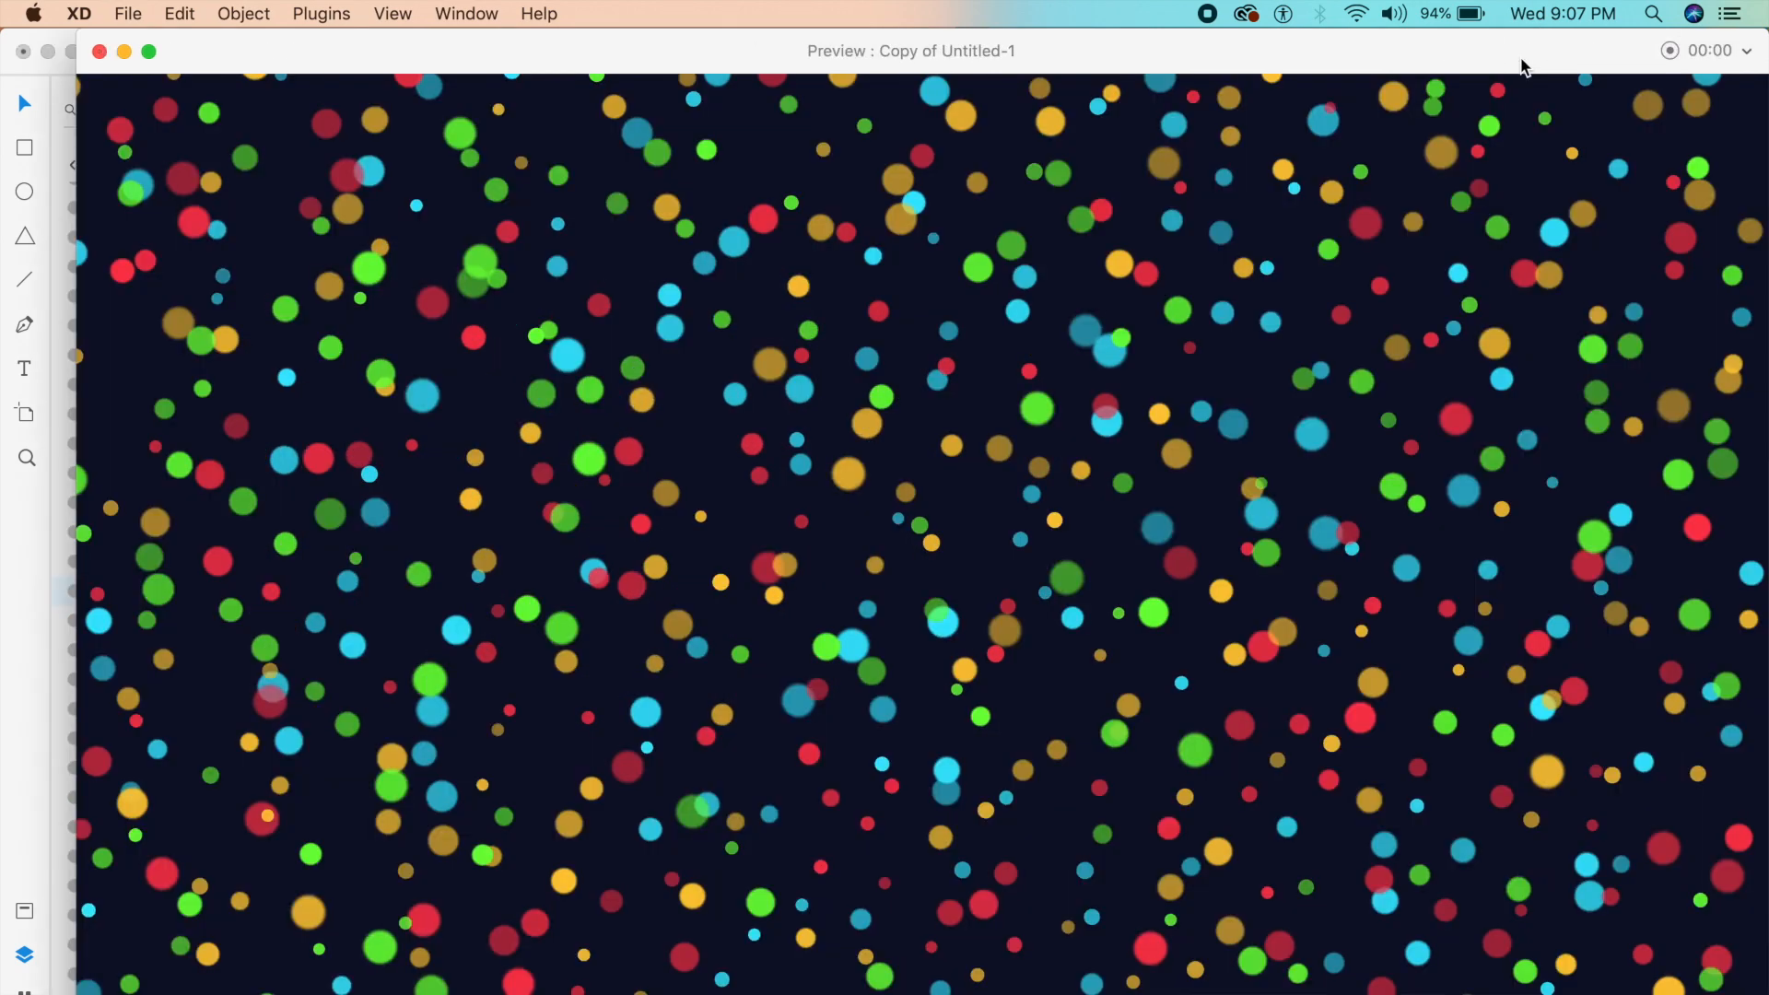
pyautogui.click(942, 364)
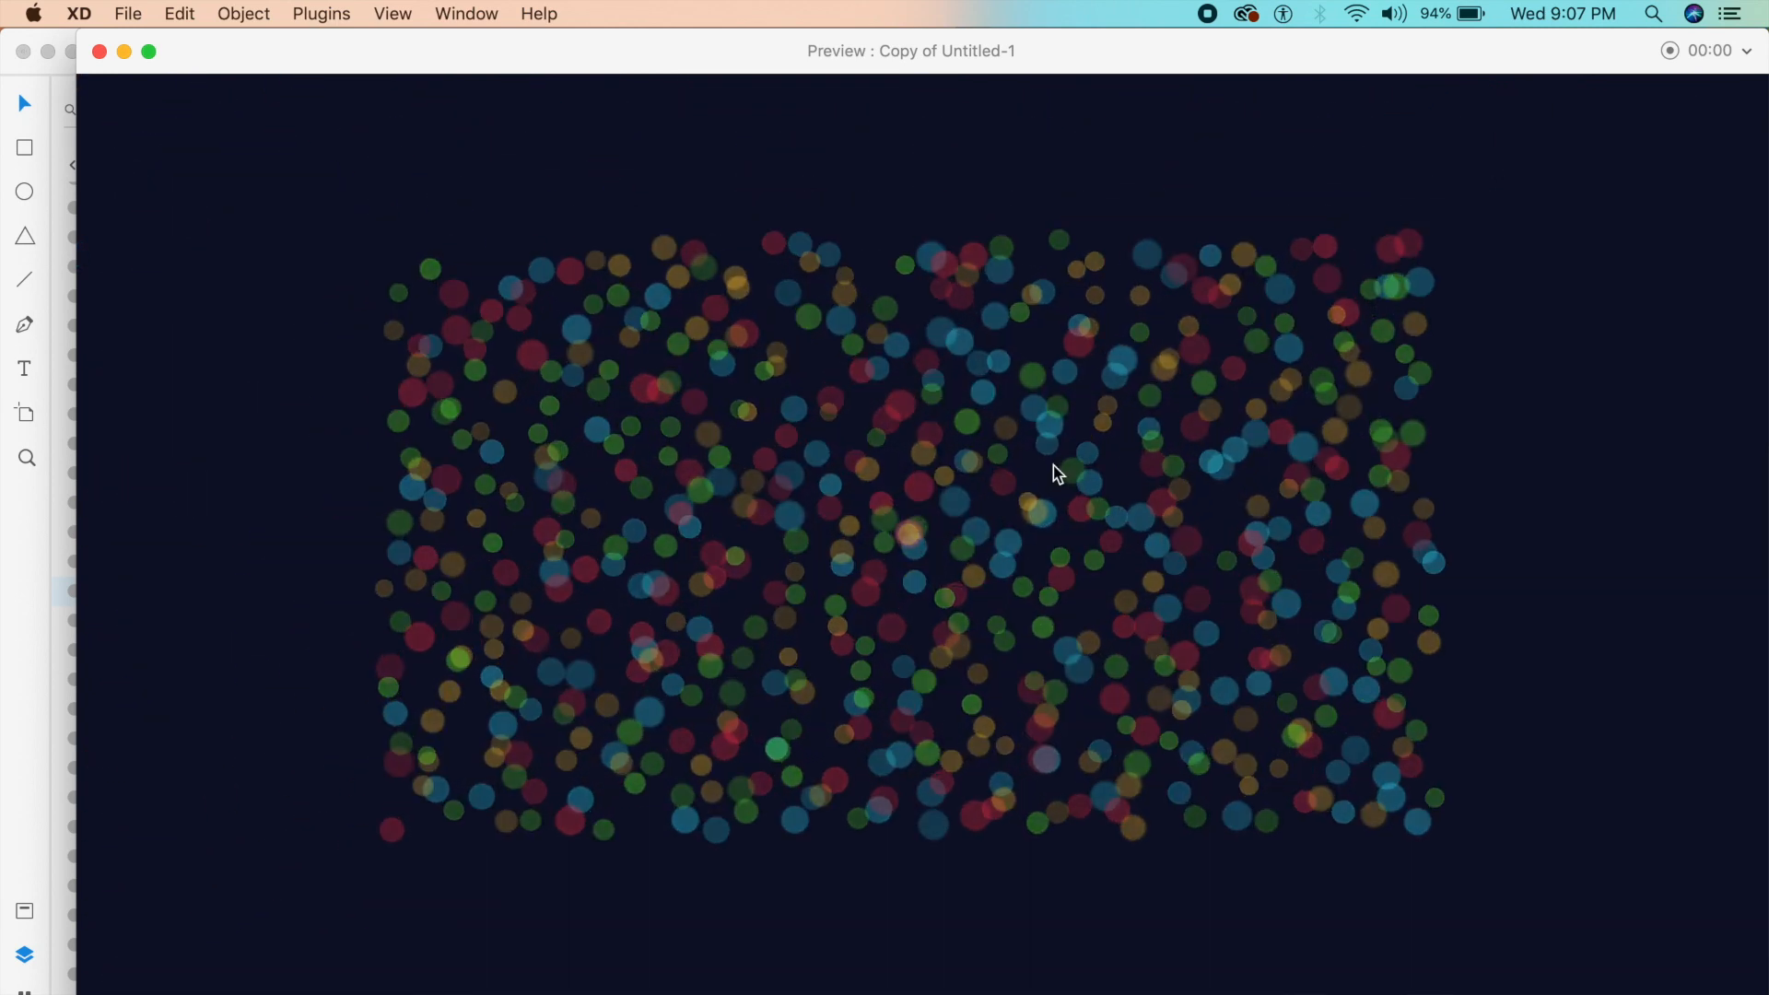
pyautogui.click(100, 51)
# Draw a new artboard about 1876 × 1176 in the empty area below the confetti artboards.
pyautogui.scroll(-10, 777, 479)
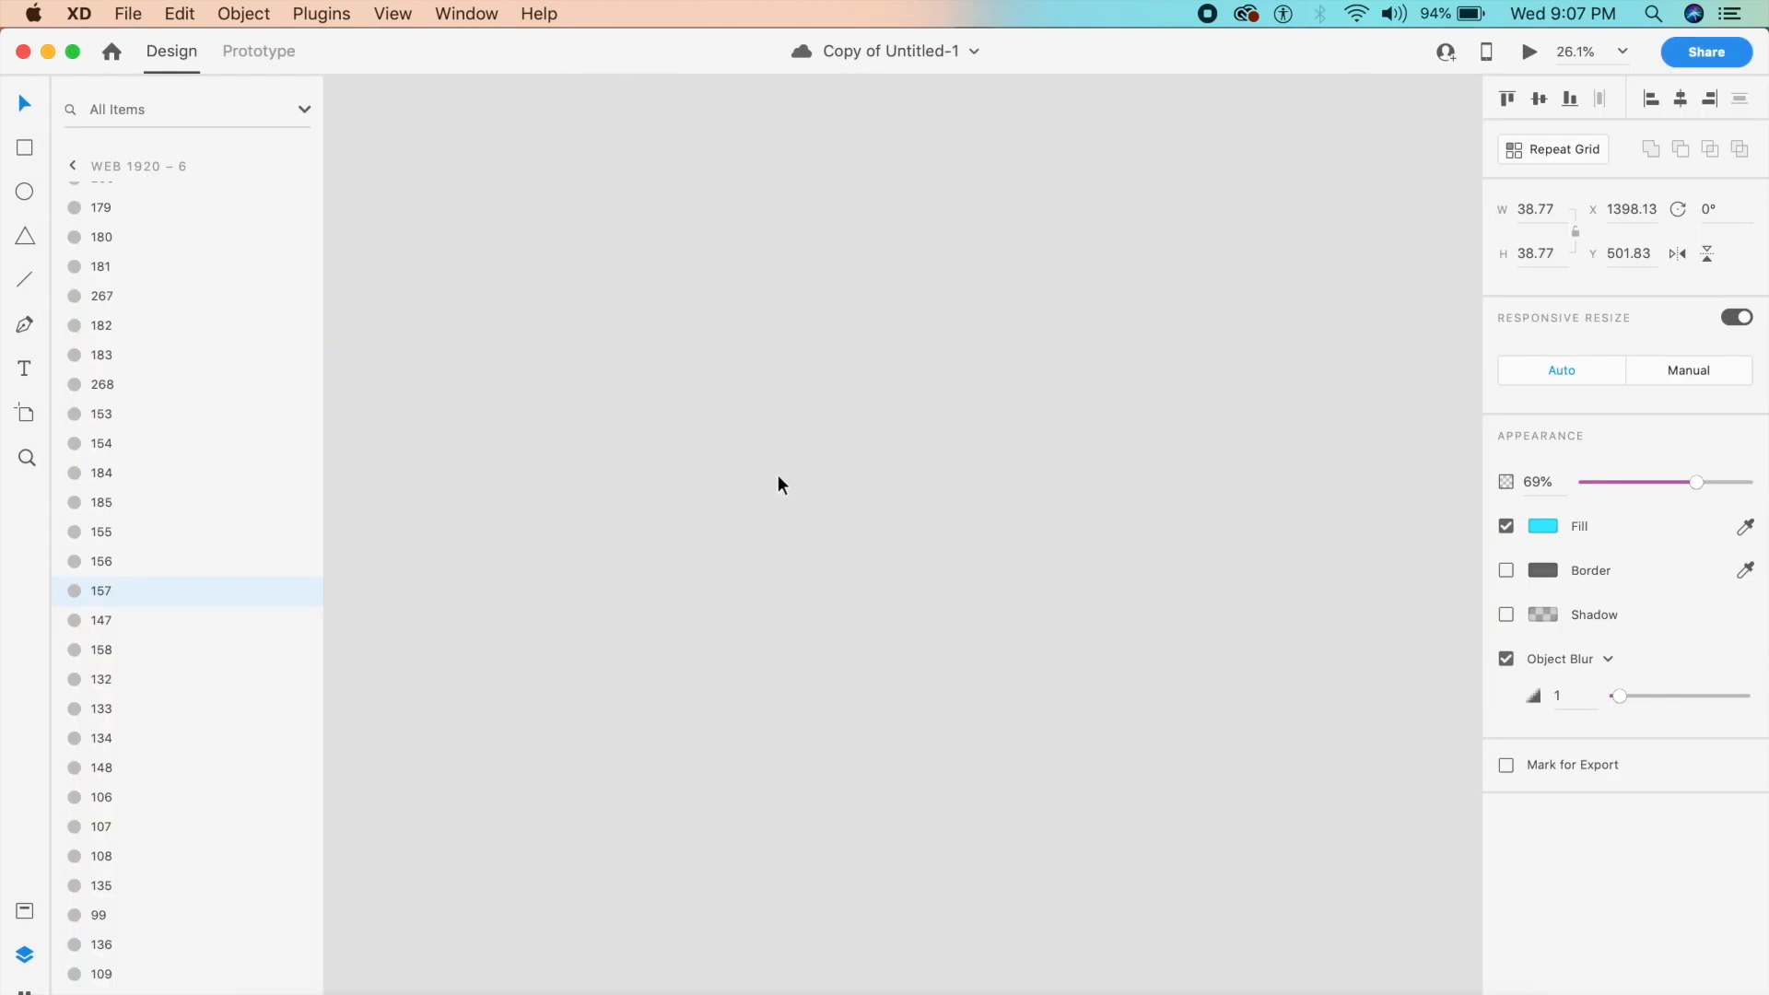
pyautogui.press('a')
pyautogui.moveTo(590, 379); pyautogui.dragTo(1193, 758)
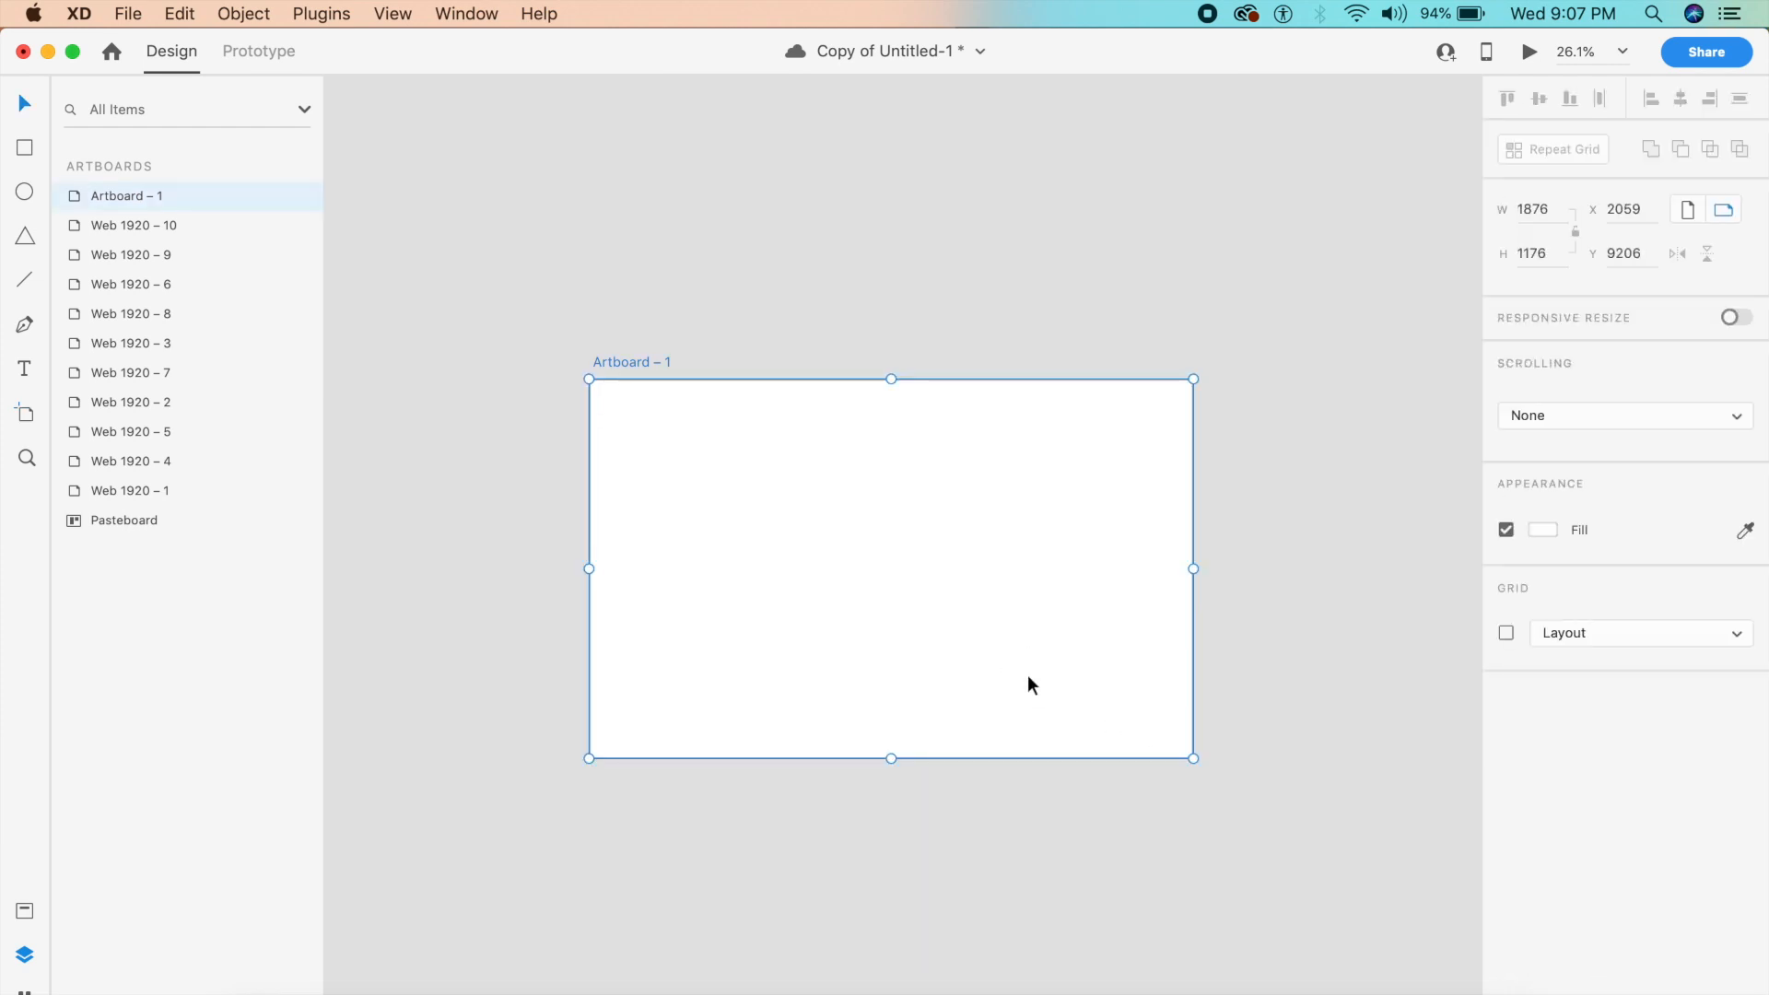
pyautogui.press('super+3')
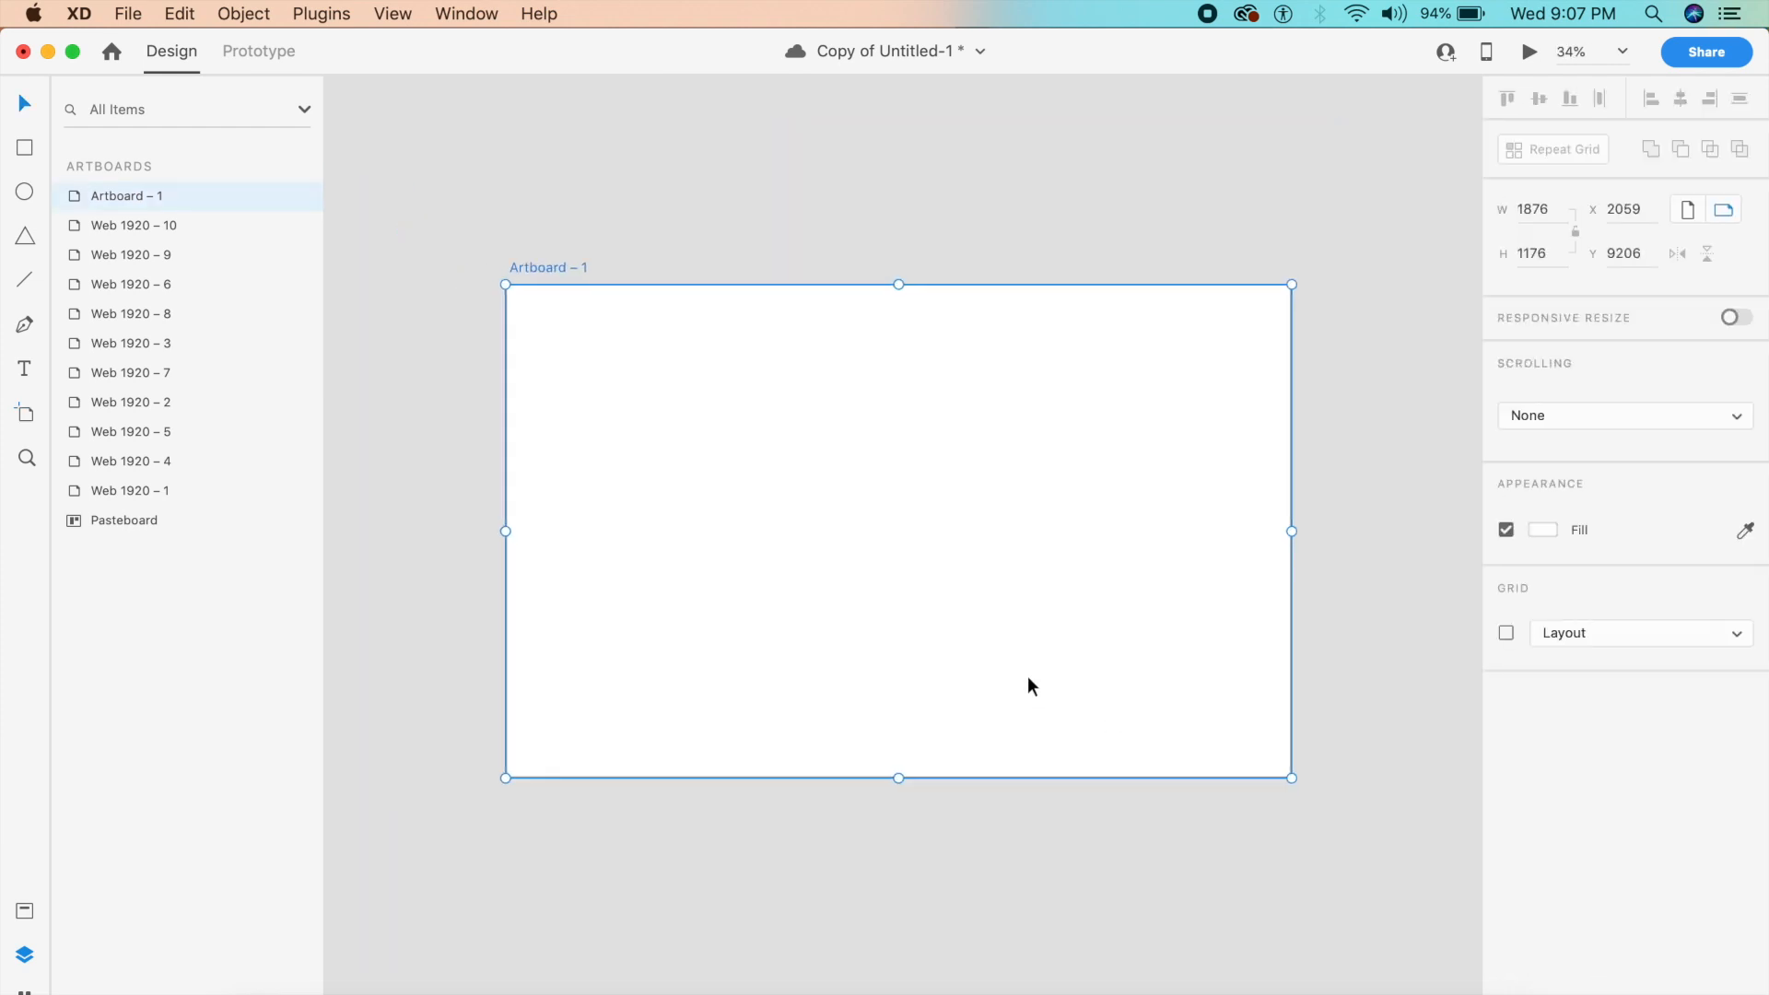
# Add the text ADOBE XD across the middle of the new artboard and turn on its shadow.
pyautogui.press('t')
pyautogui.click(668, 539)
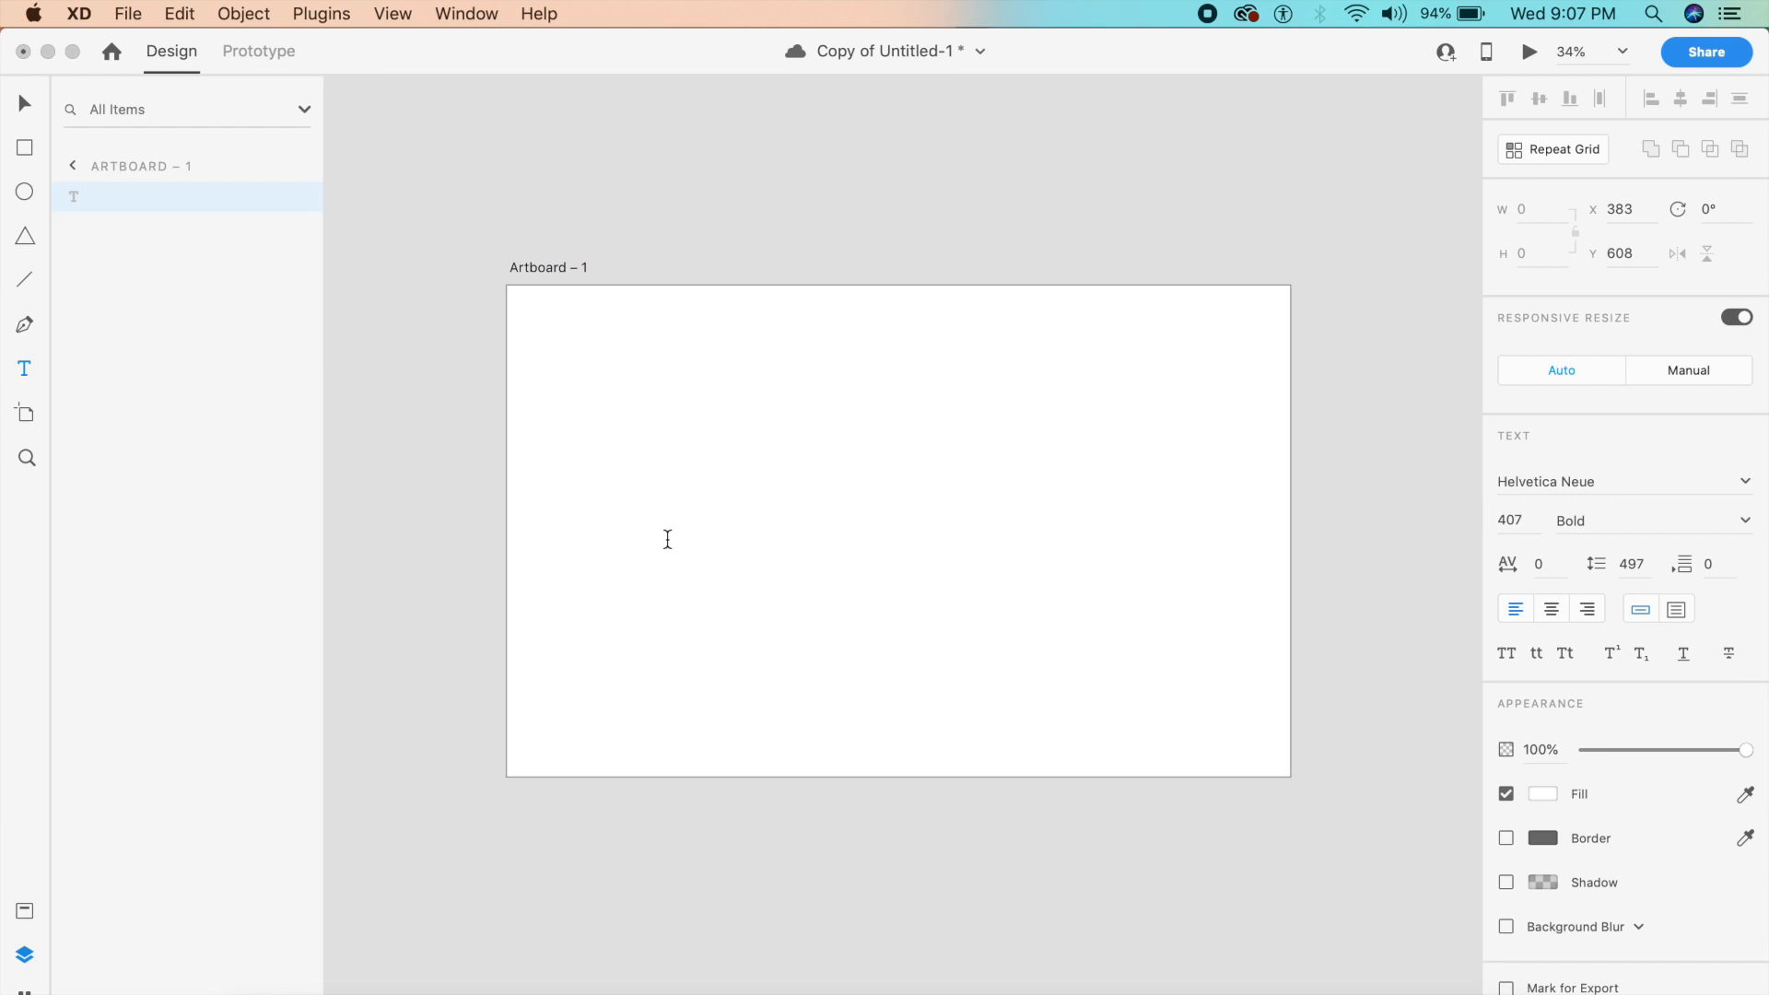
pyautogui.write('ADOBE XD')
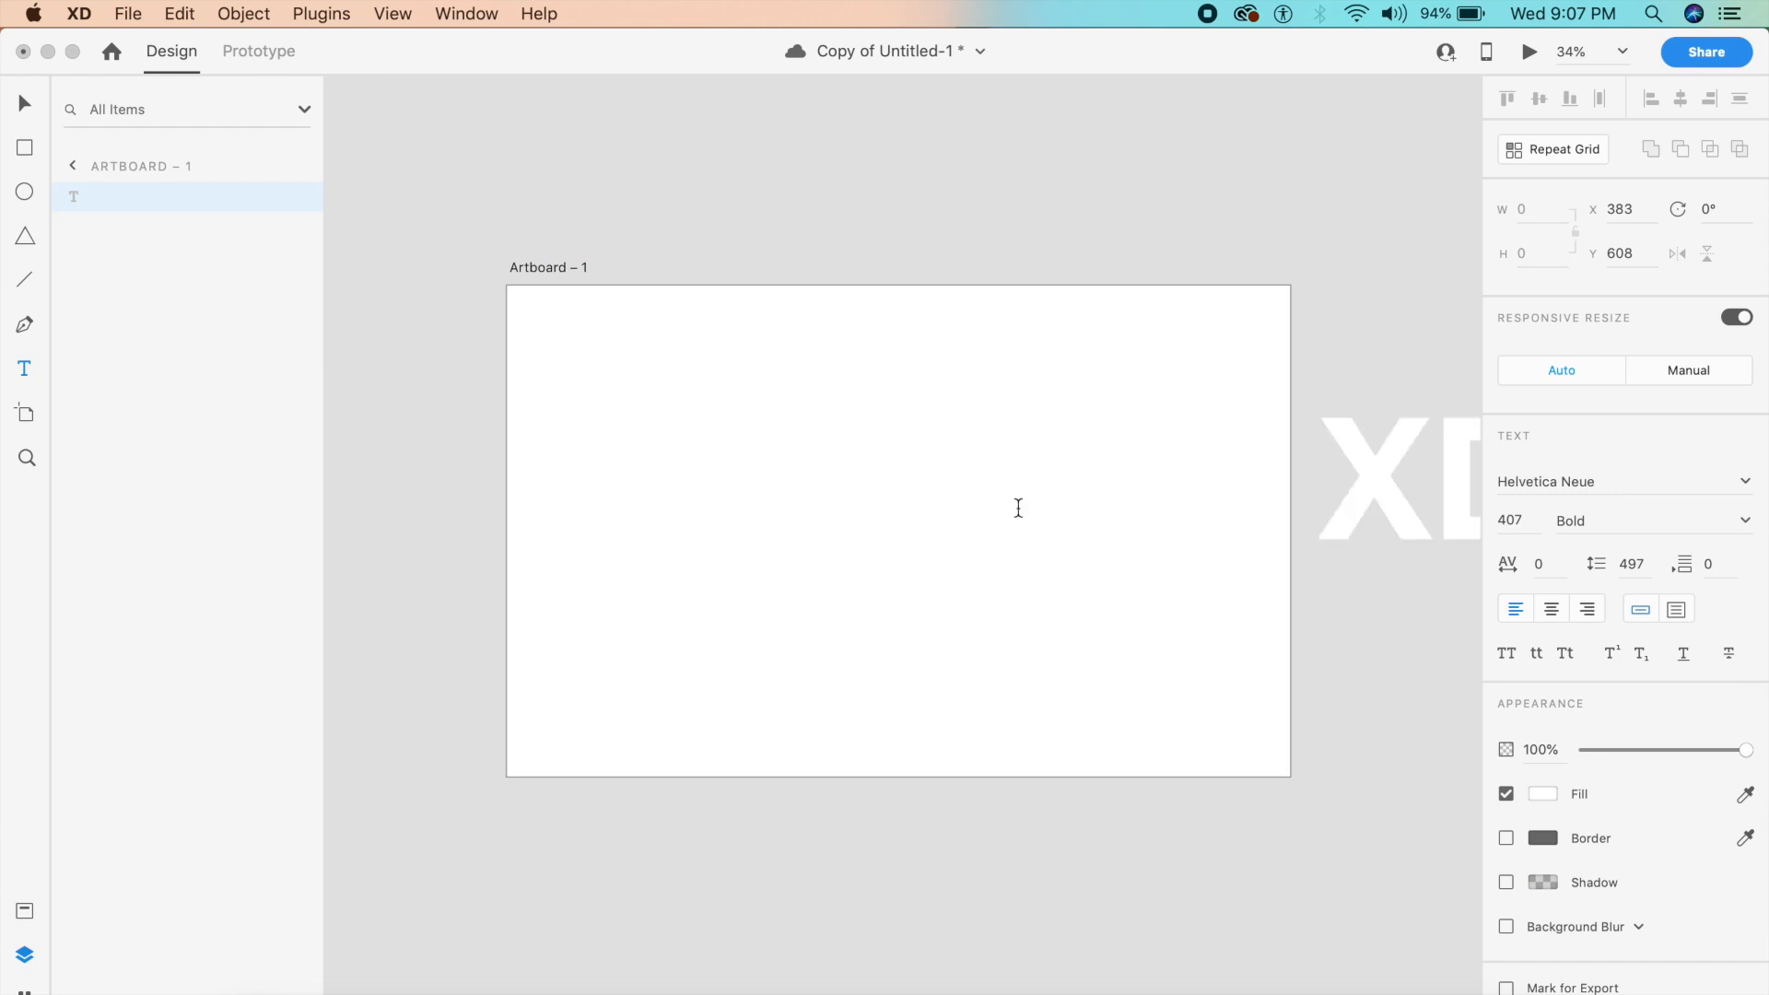
pyautogui.press('Escape')
pyautogui.press('Escape')
pyautogui.press('v')
pyautogui.moveTo(1192, 507); pyautogui.dragTo(996, 525)
pyautogui.click(1506, 881)
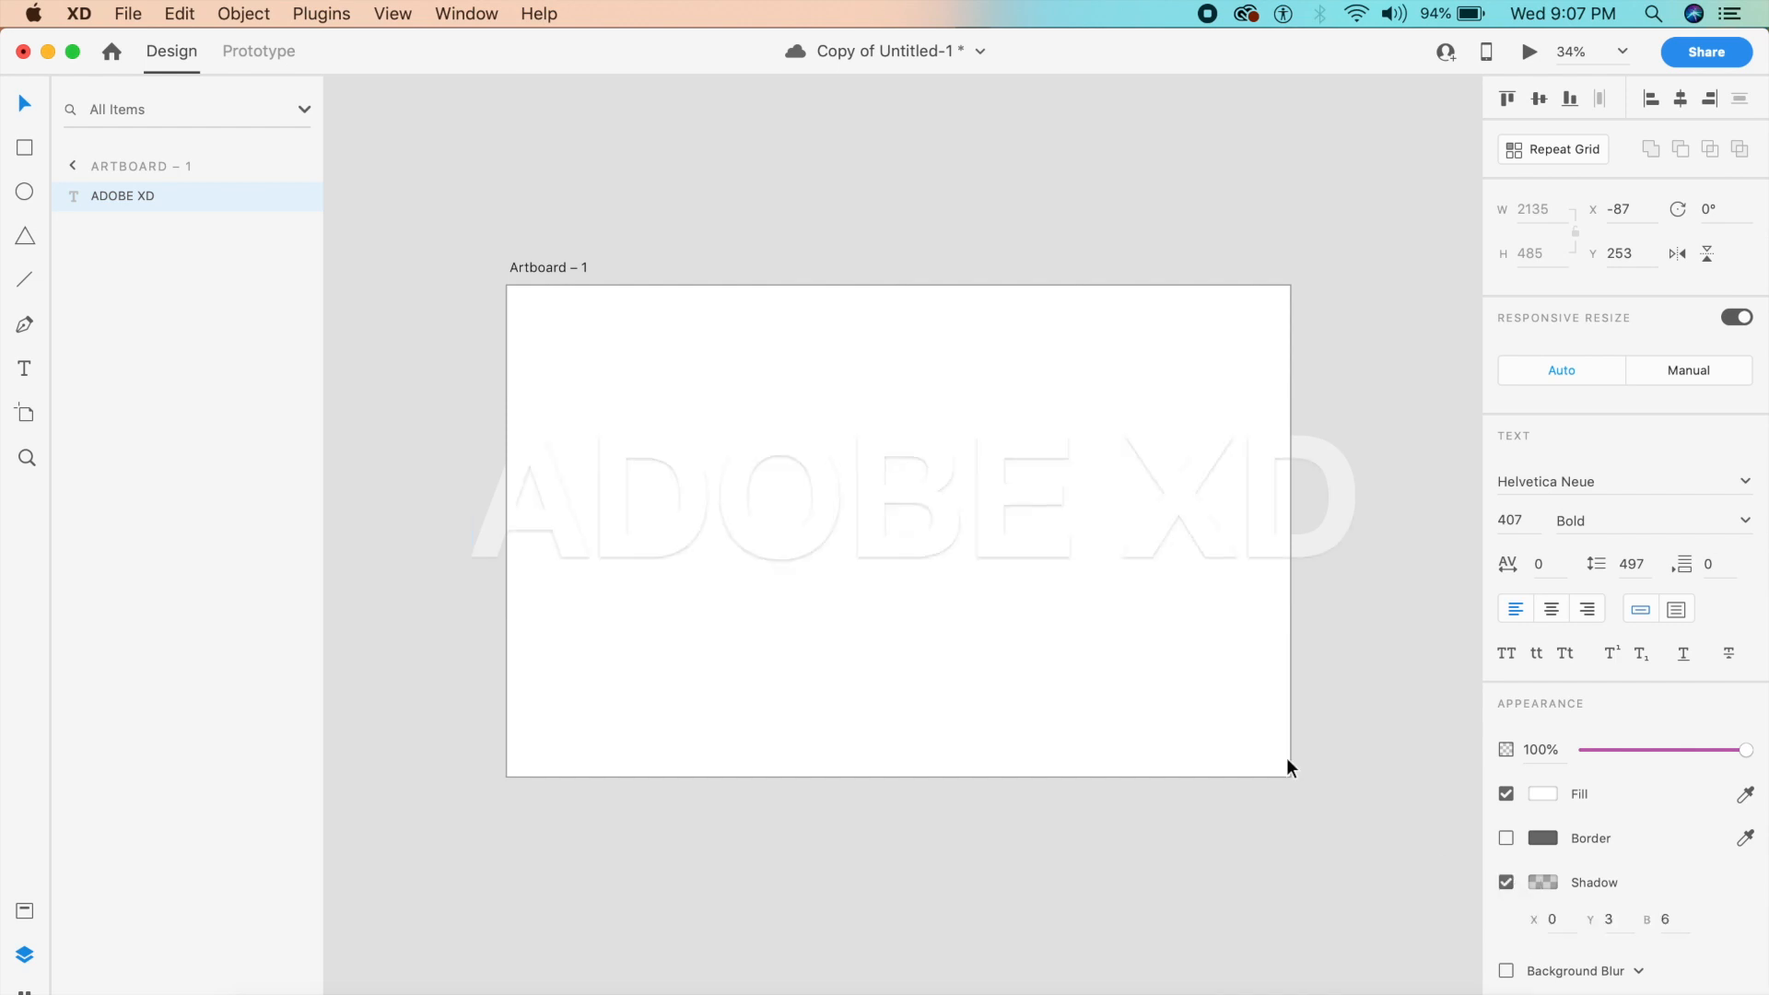
# Shrink the ADOBE XD text to a font size of about 292 and centre it horizontally on the artboard.
pyautogui.moveTo(911, 596); pyautogui.dragTo(935, 564)
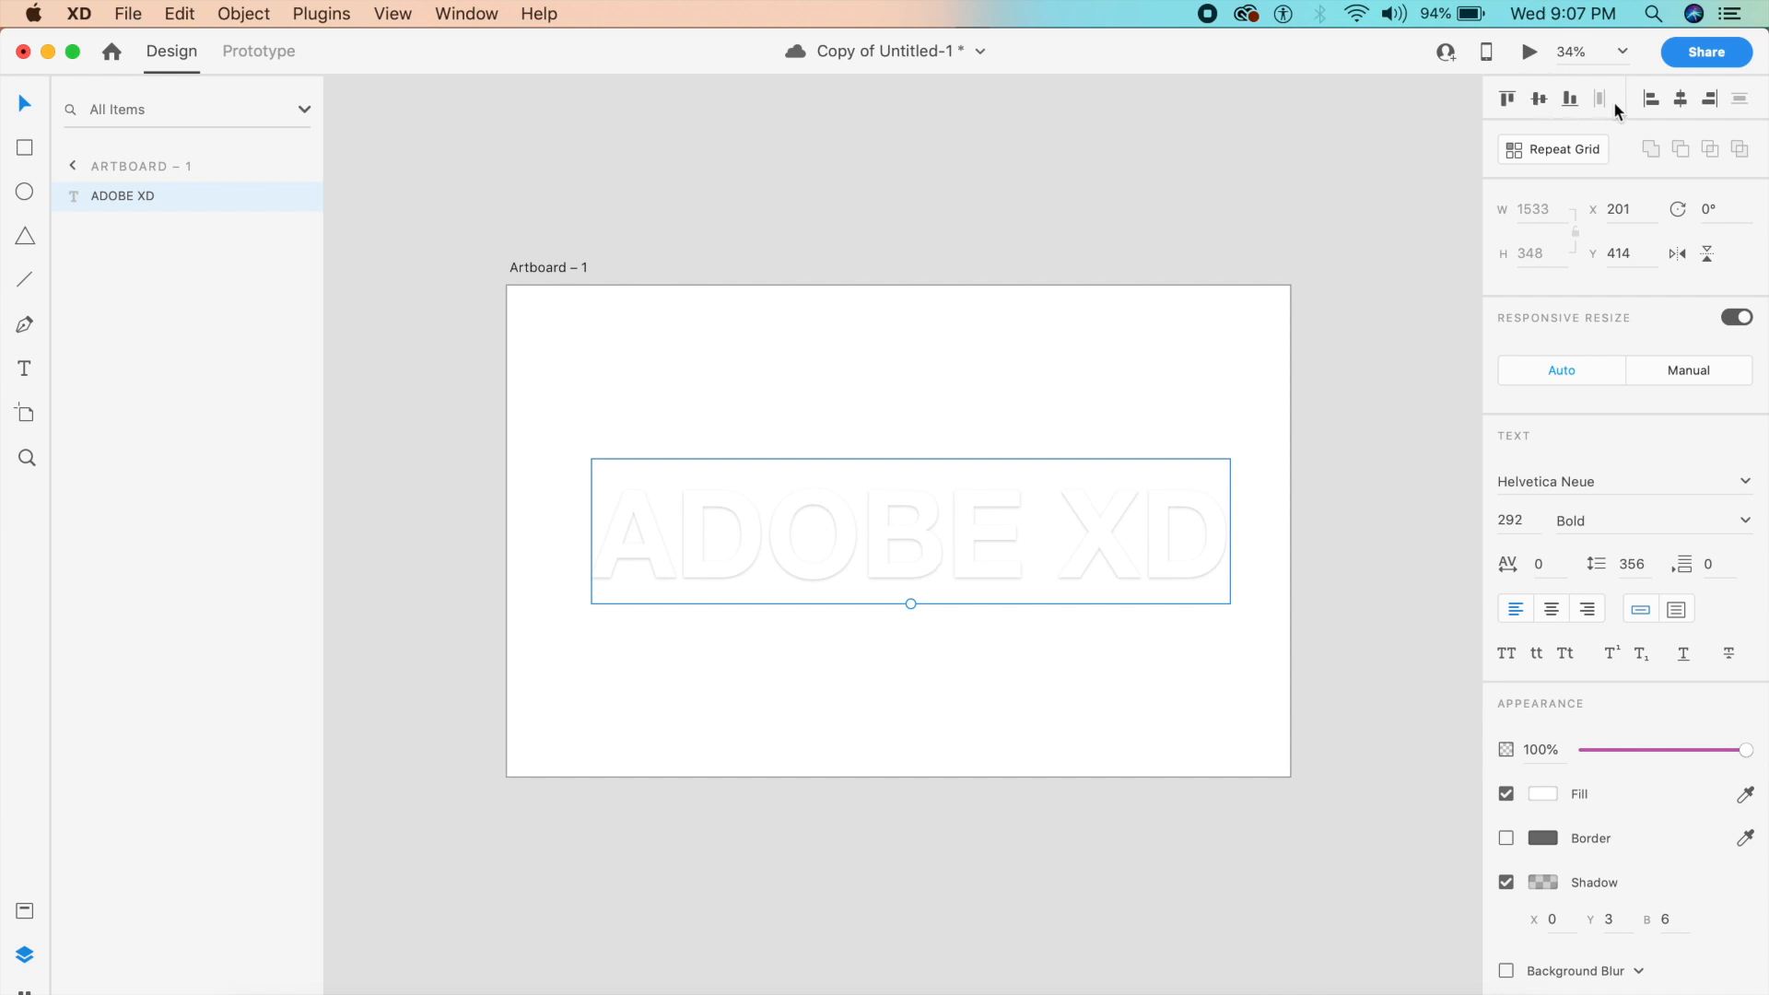
pyautogui.click(1681, 99)
pyautogui.click(1273, 267)
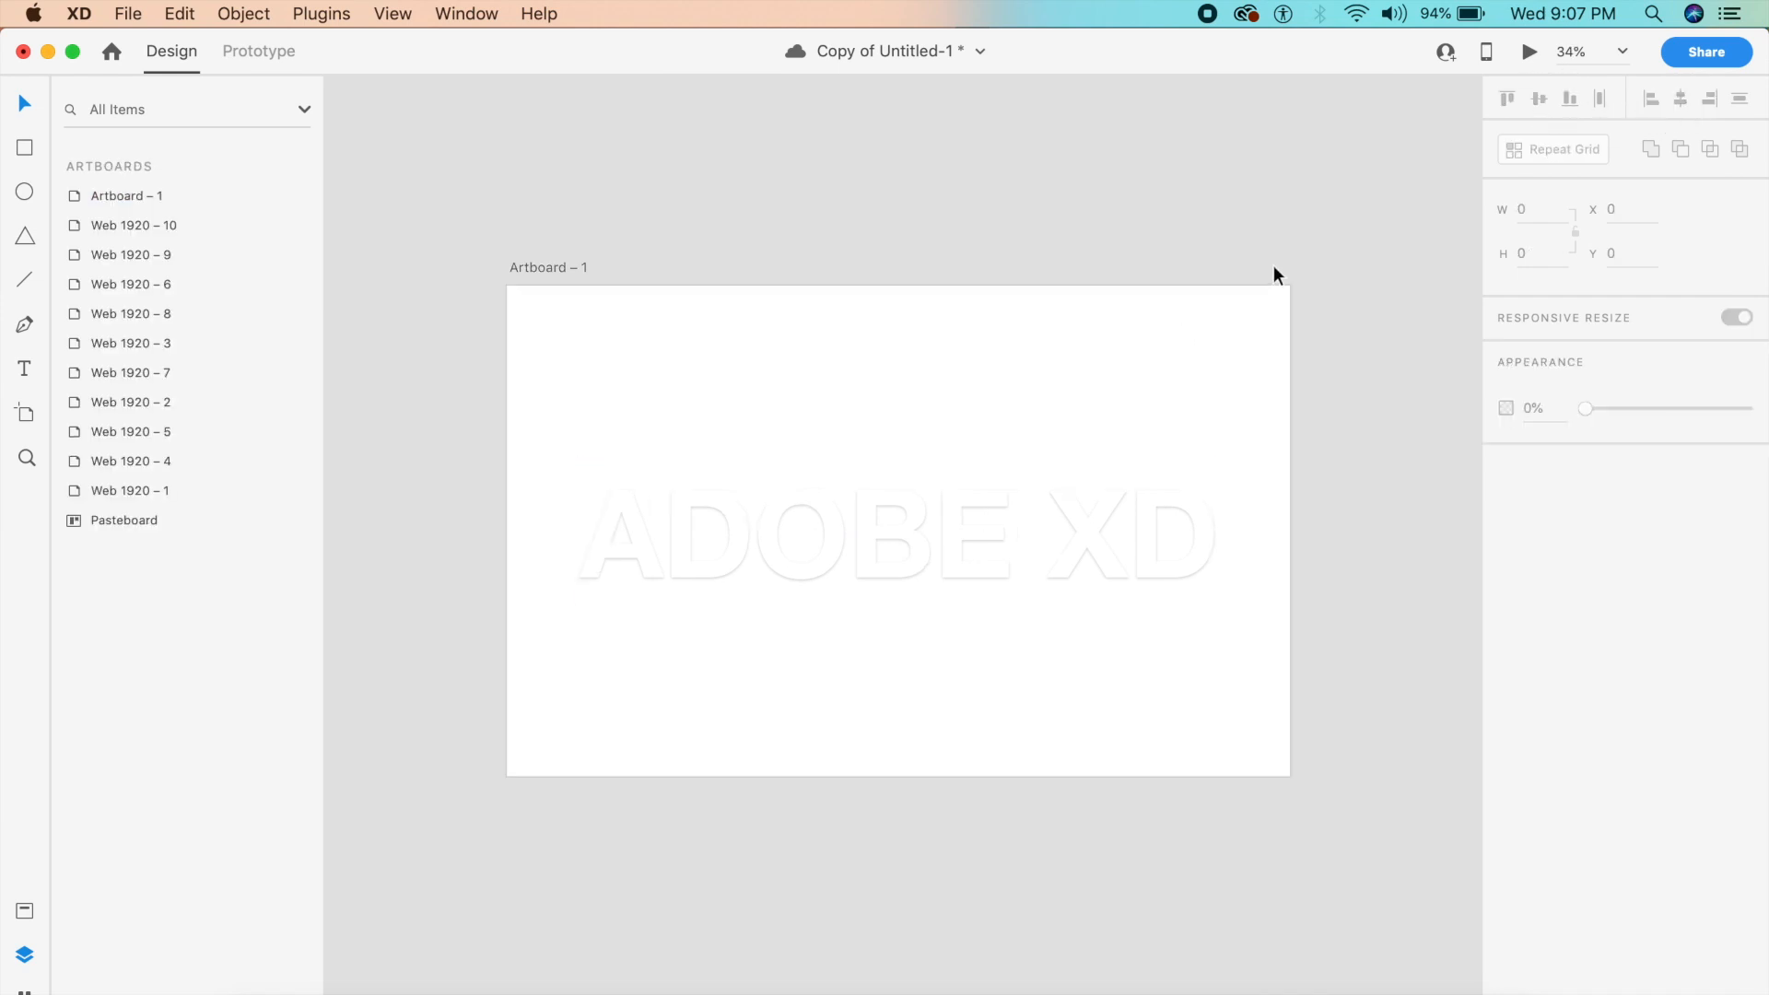
# Draw a wavy open path about 169 × 231 with the Pen tool below the first letters of the title.
pyautogui.scroll(3, 1273, 265)
pyautogui.scroll(-5, 1273, 275)
pyautogui.hscroll(-8, 1273, 275)
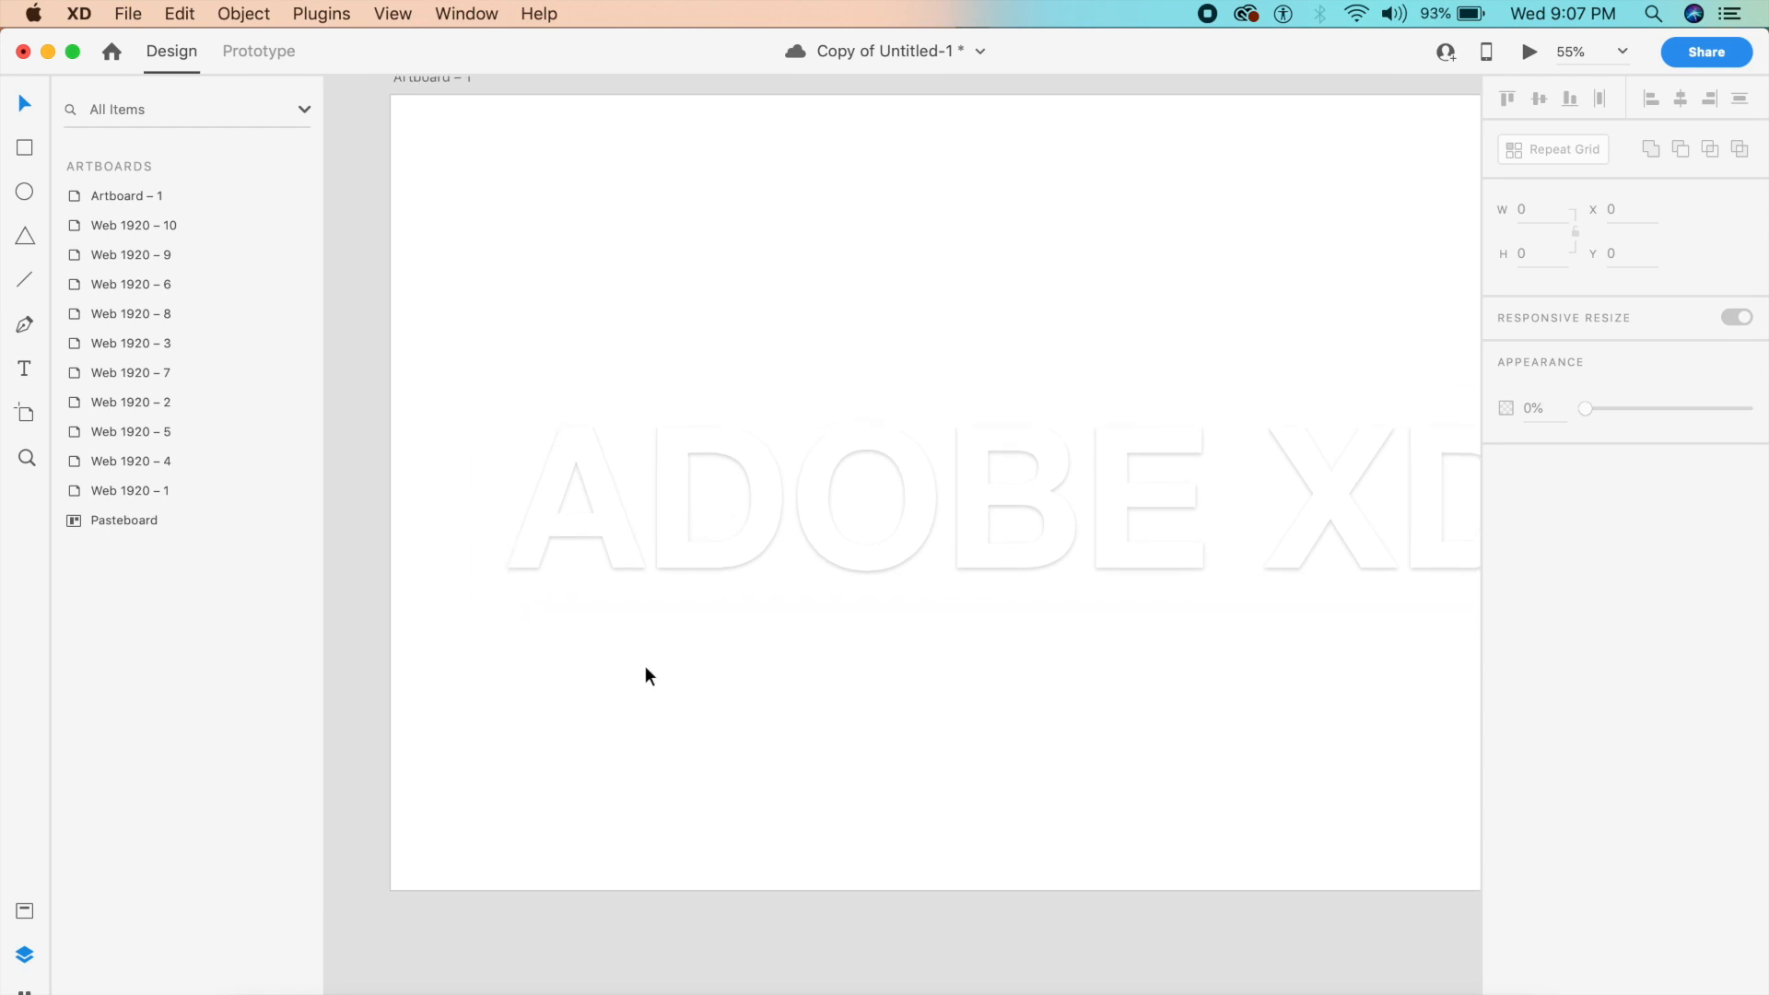
pyautogui.press('p')
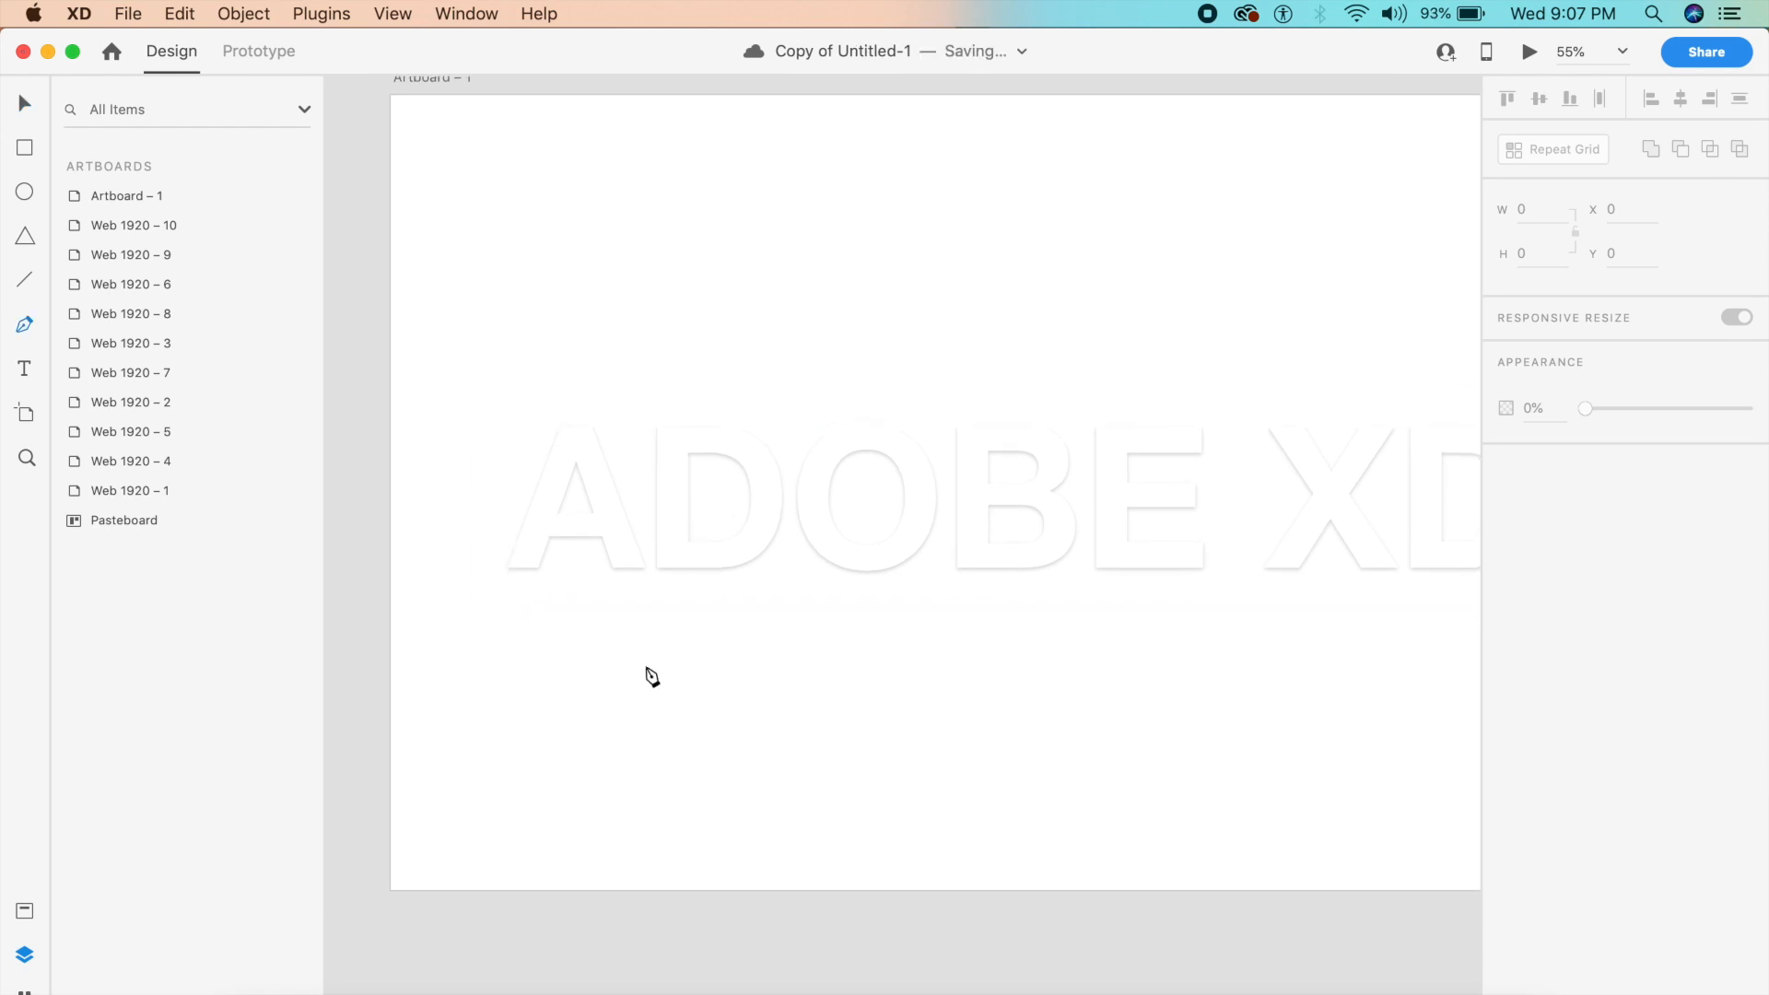
pyautogui.click(543, 798)
pyautogui.click(582, 735)
pyautogui.moveTo(584, 737); pyautogui.dragTo(609, 721)
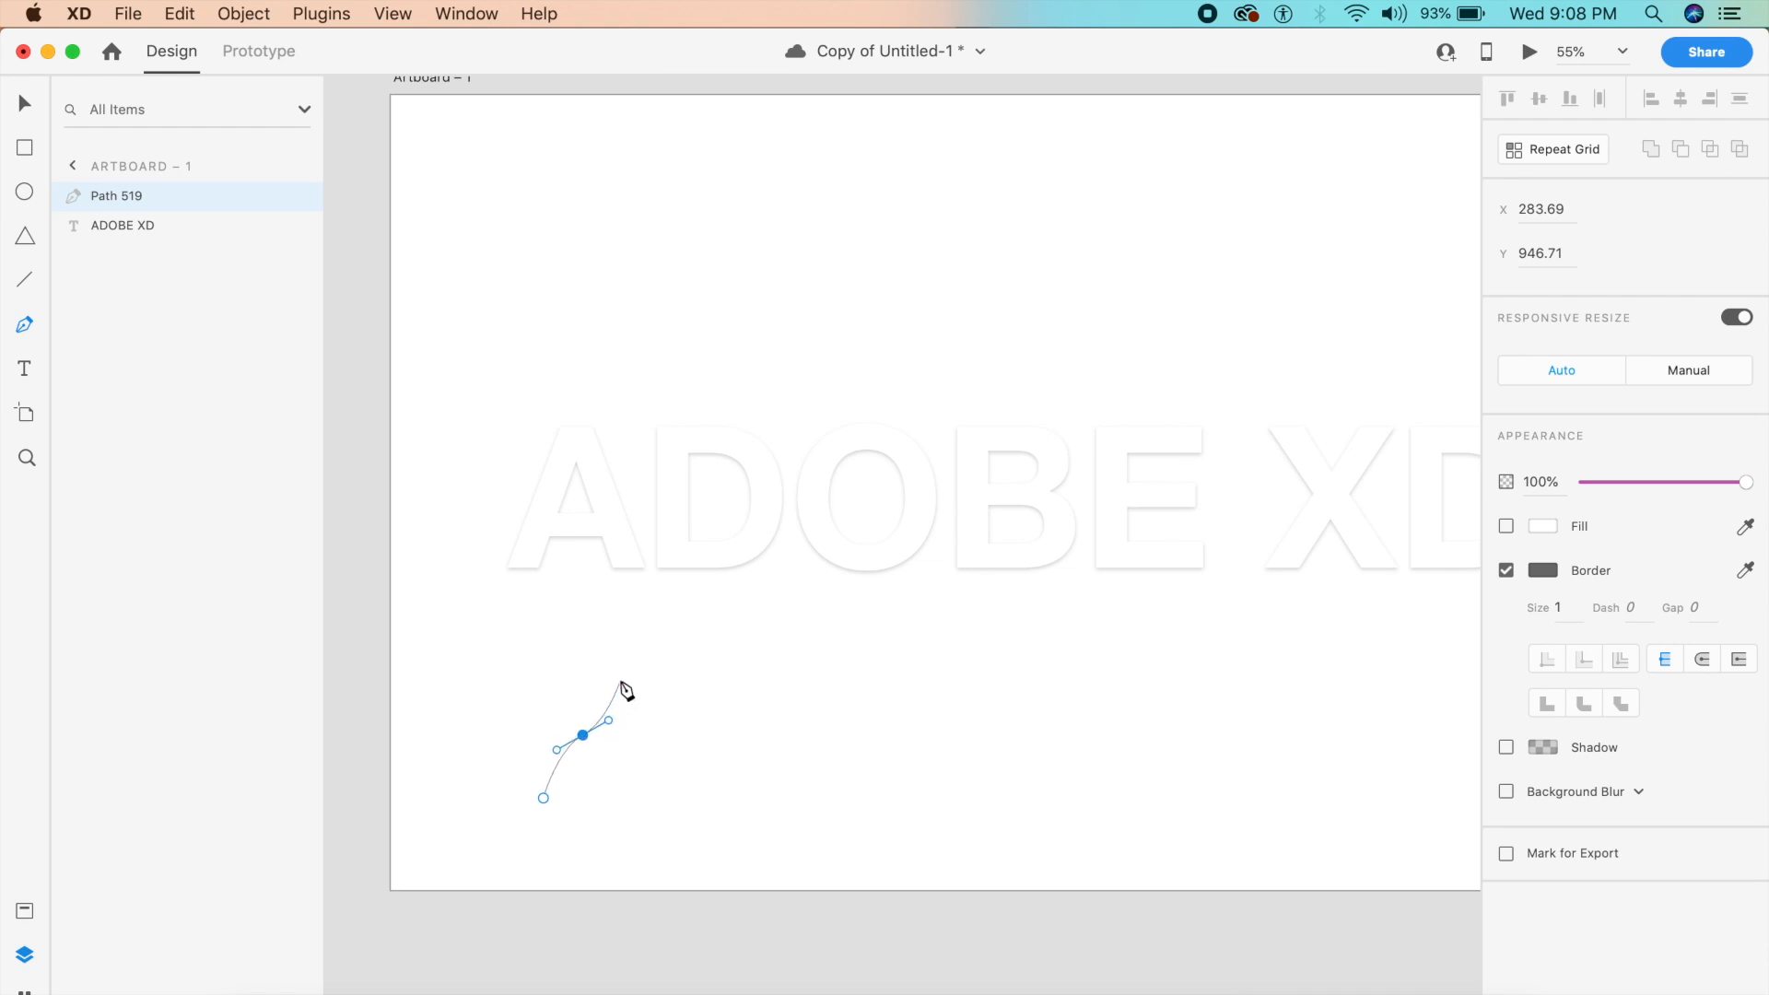
pyautogui.click(620, 681)
pyautogui.moveTo(620, 683); pyautogui.dragTo(671, 638)
pyautogui.press('Escape')
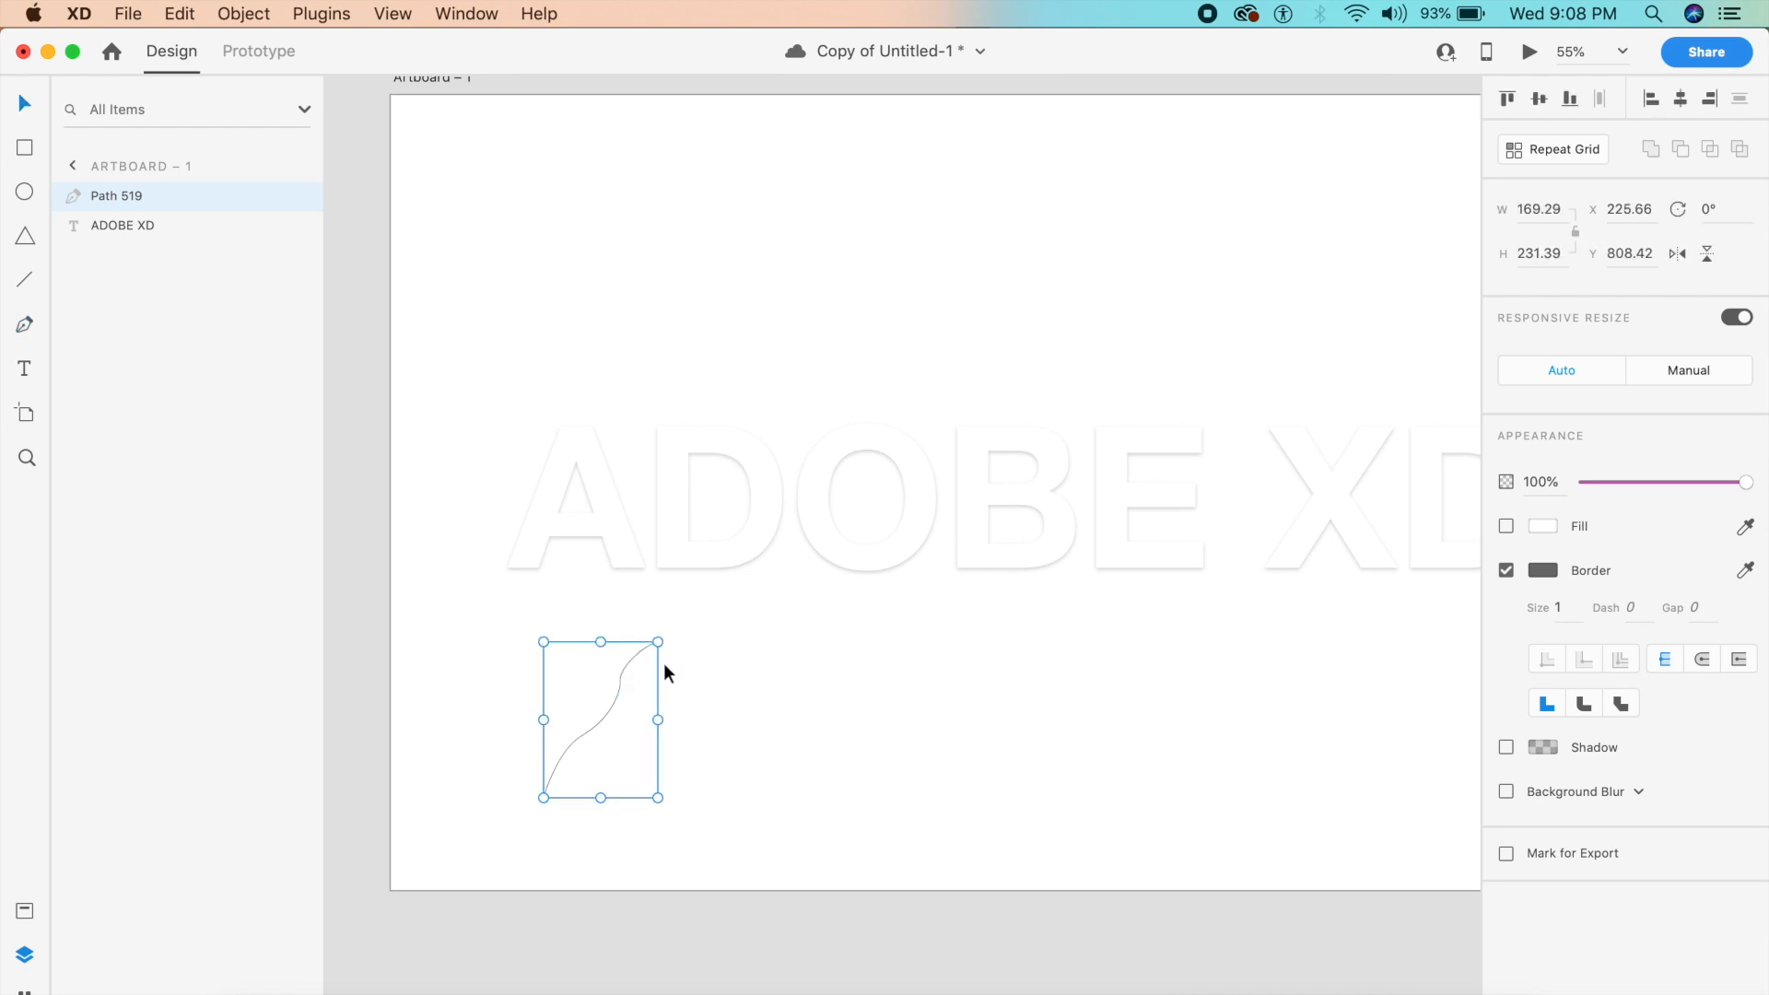
# Toggle the wavy path's upper middle anchor between corner and curve, and shift it slightly to reshape the bend.
pyautogui.scroll(5, 645, 693)
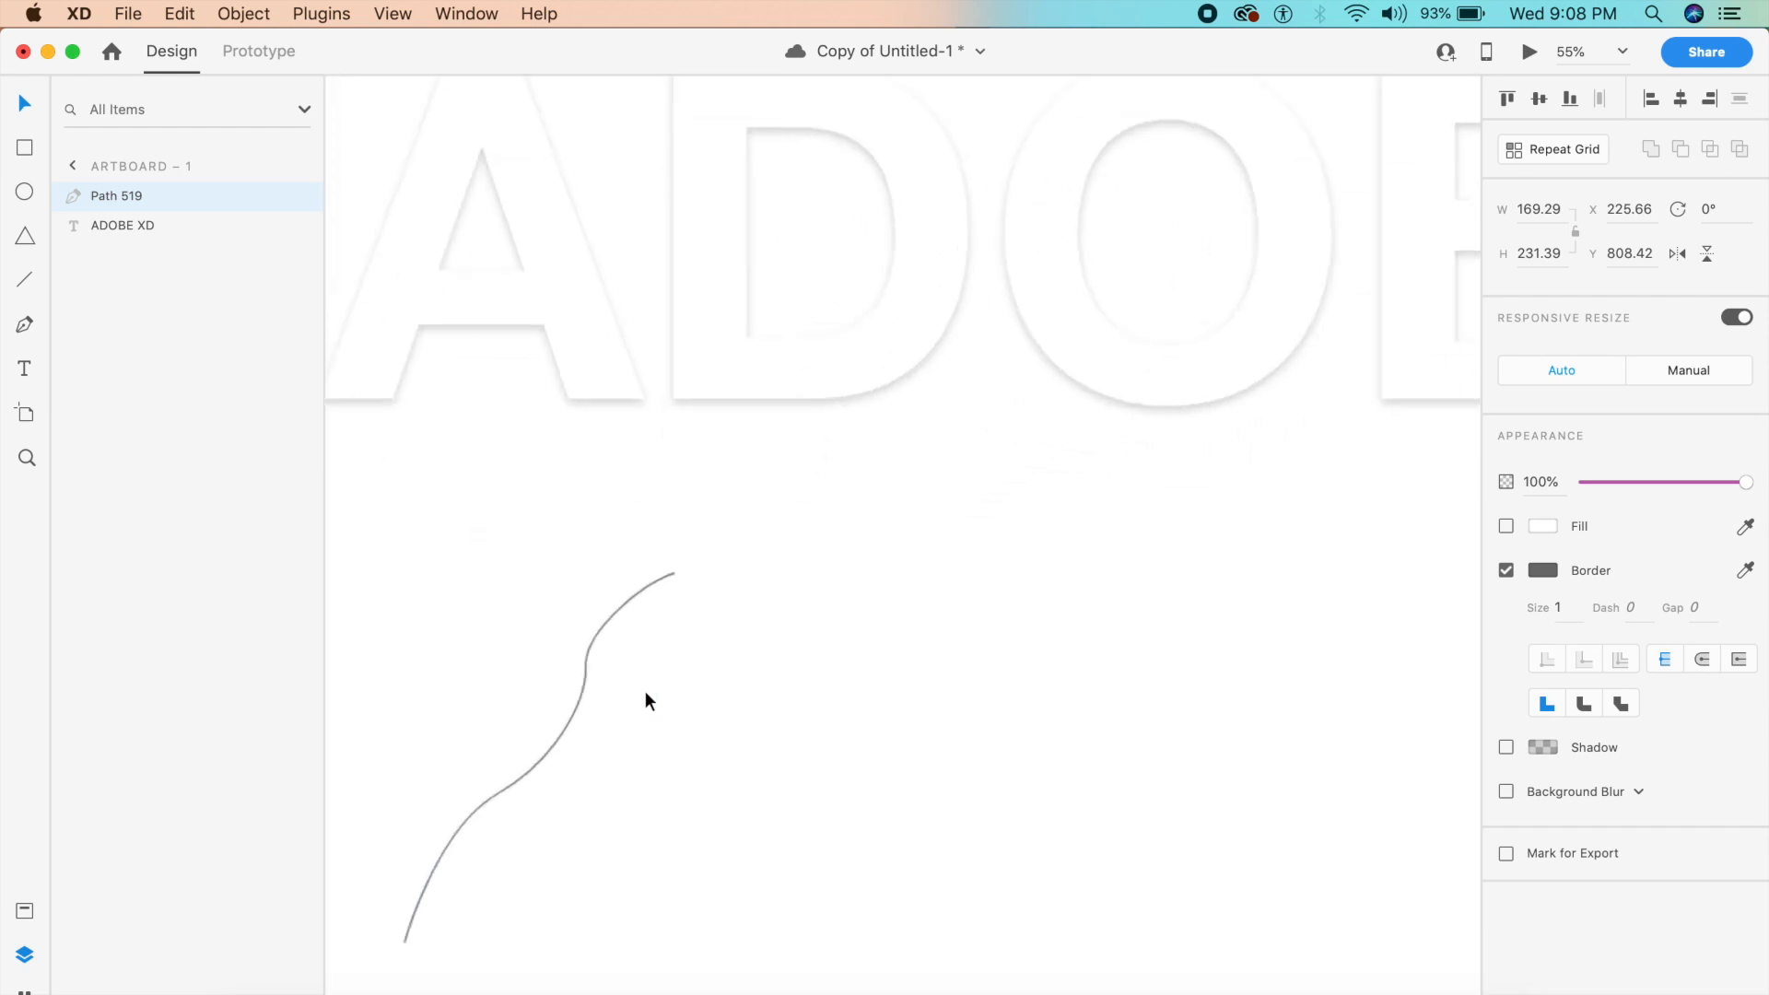
pyautogui.doubleClick(579, 660)
pyautogui.doubleClick(577, 661)
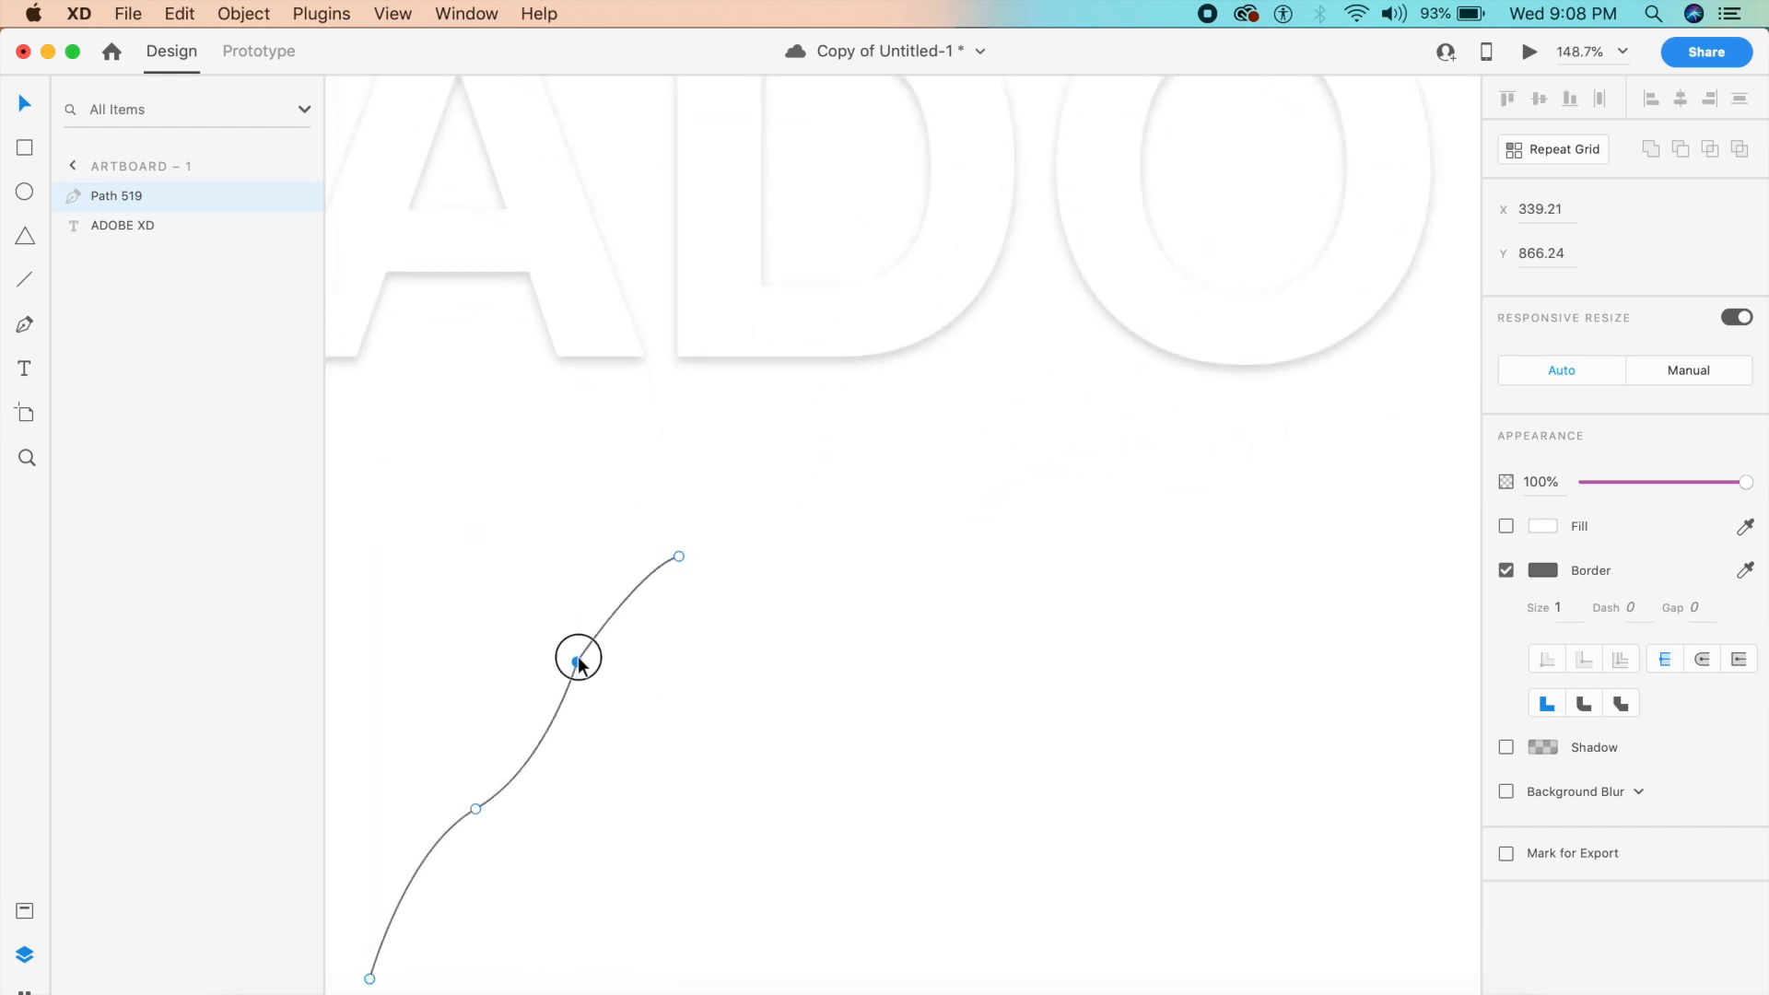
pyautogui.click(681, 648)
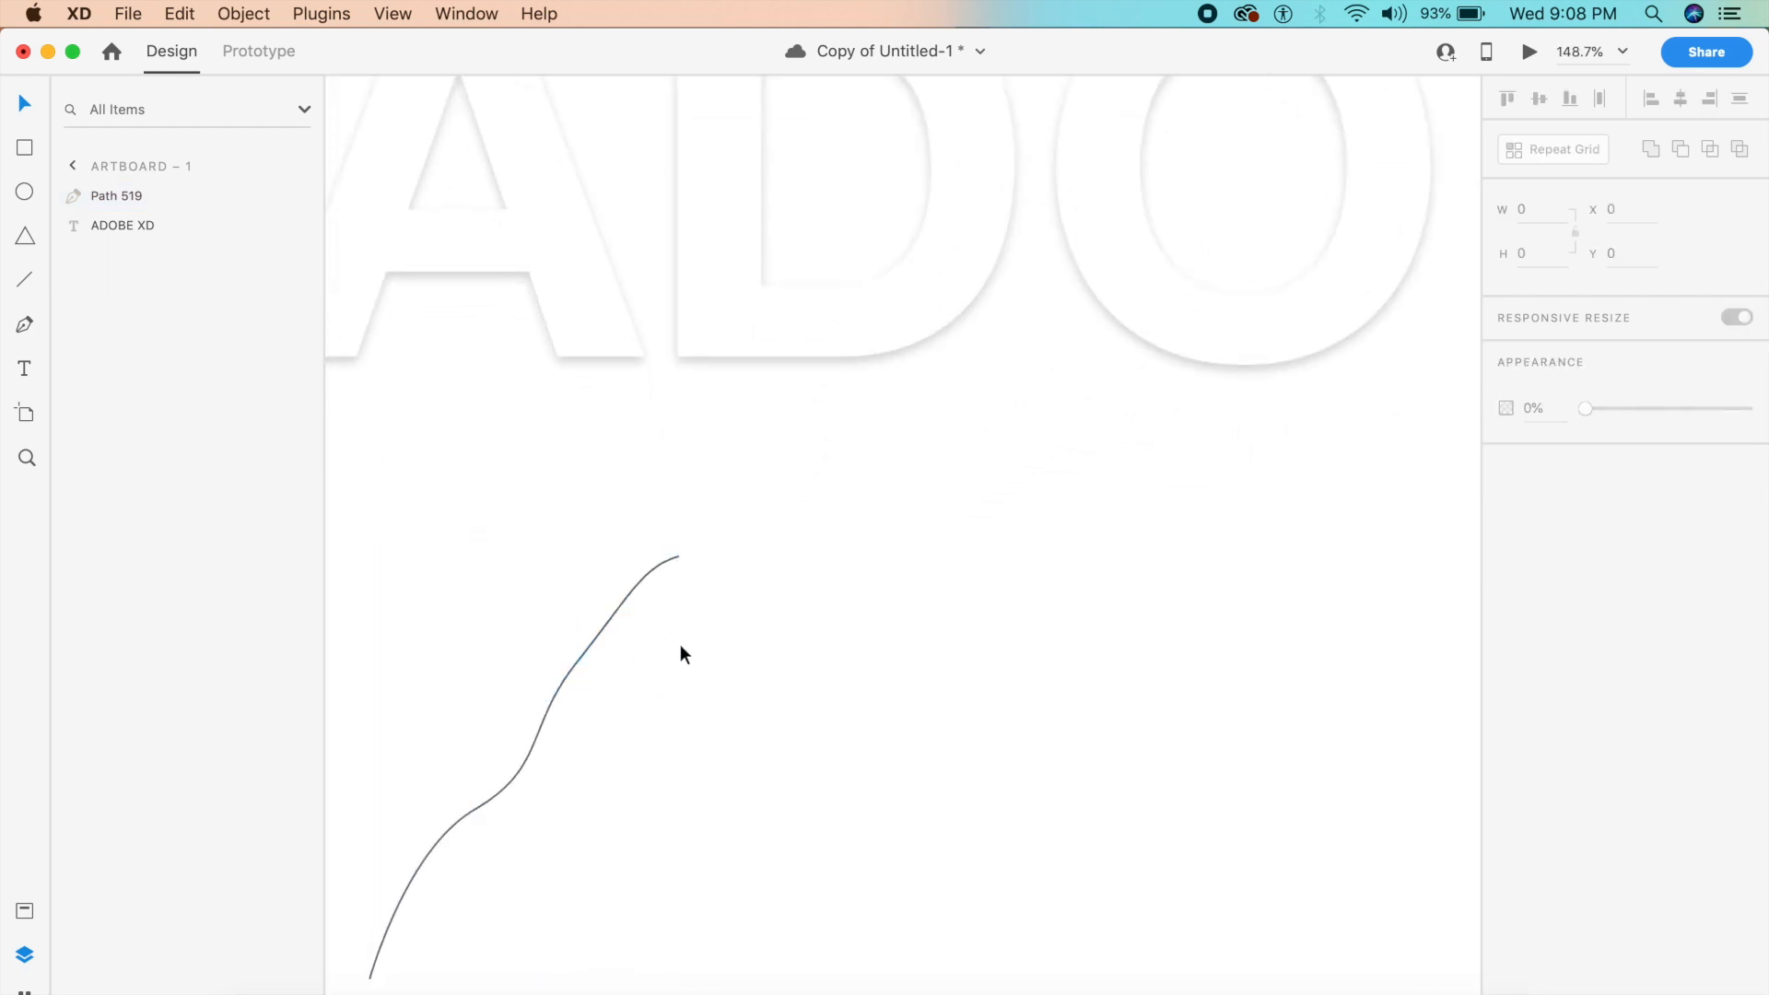
pyautogui.doubleClick(617, 605)
pyautogui.moveTo(584, 660); pyautogui.dragTo(559, 654)
pyautogui.click(831, 688)
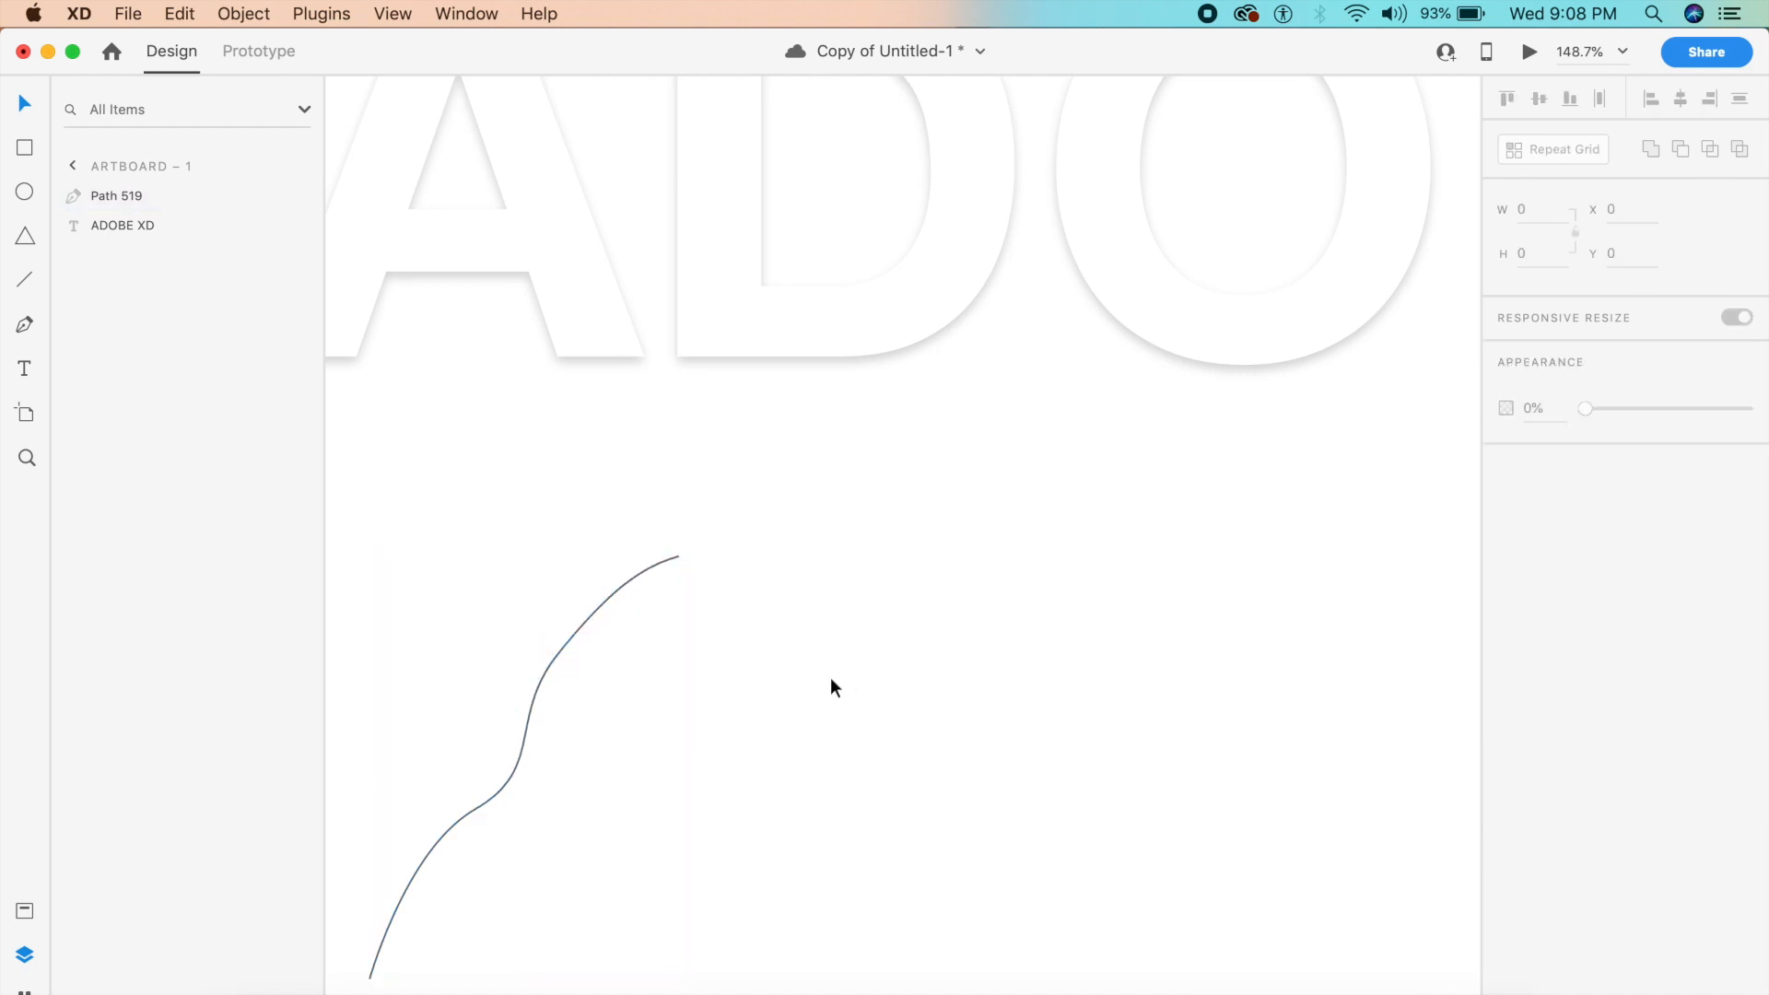
pyautogui.scroll(-5, 831, 689)
pyautogui.scroll(-1, 836, 714)
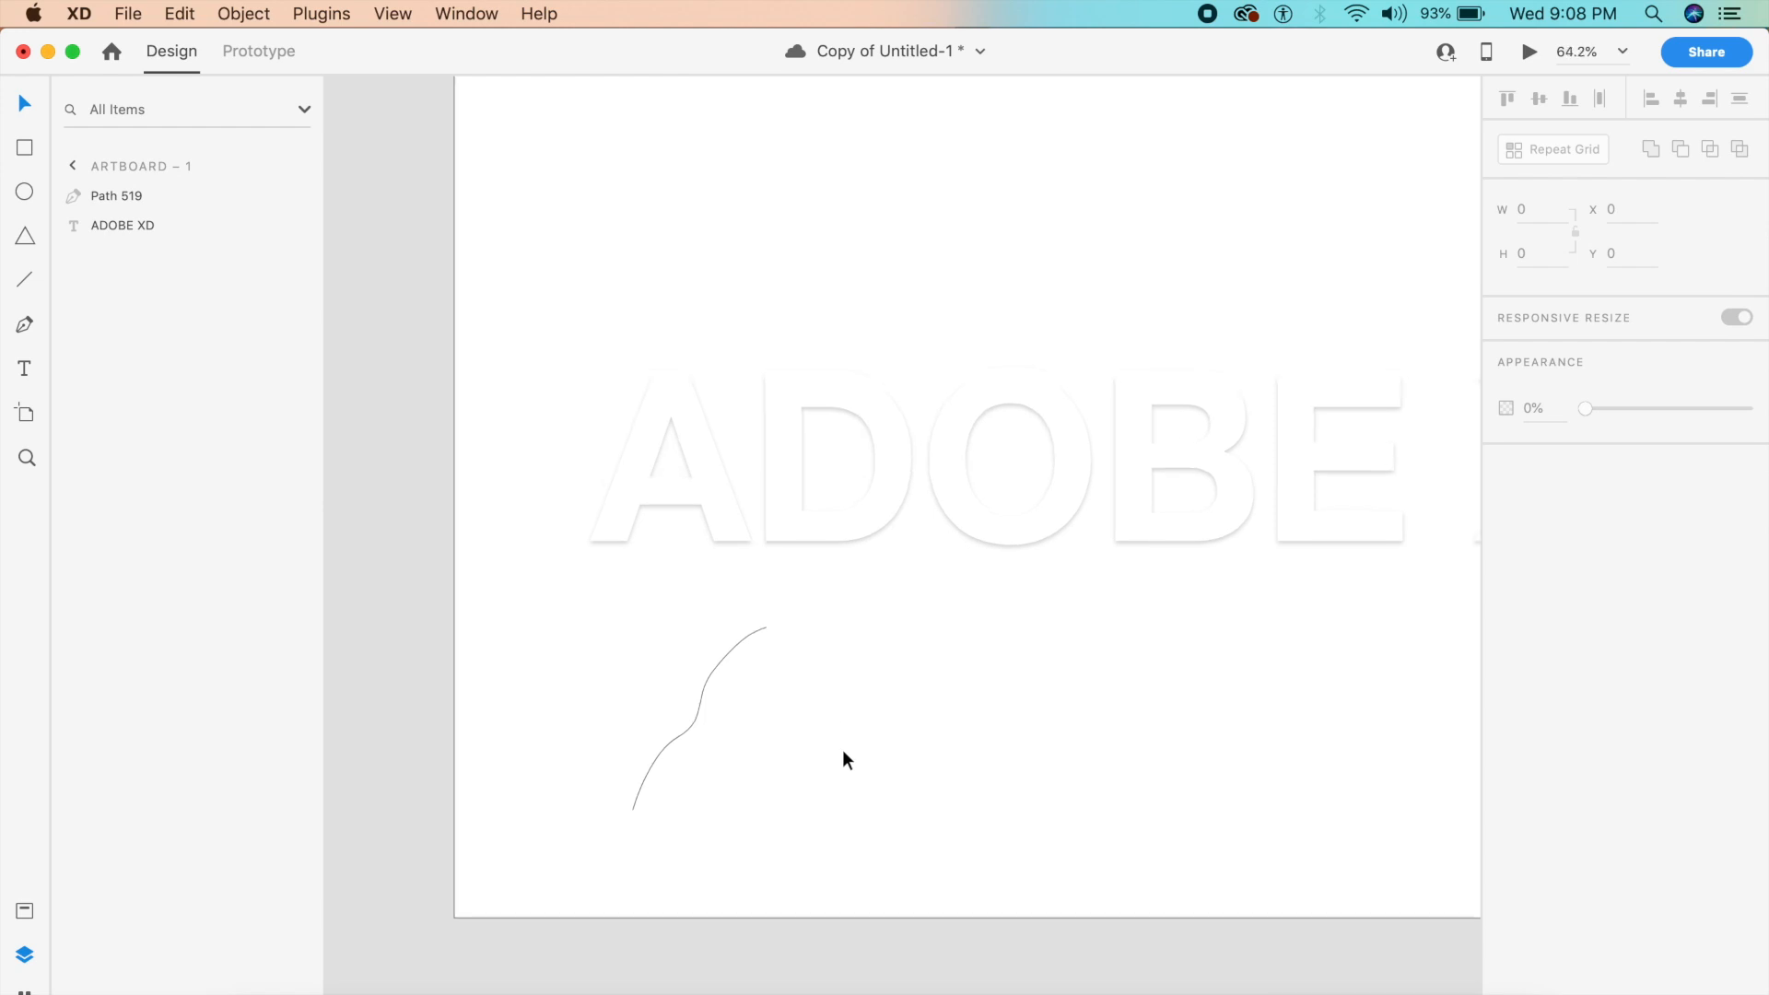
# Set the wavy path's border size to 2 and its border colour to blue.
pyautogui.click(696, 703)
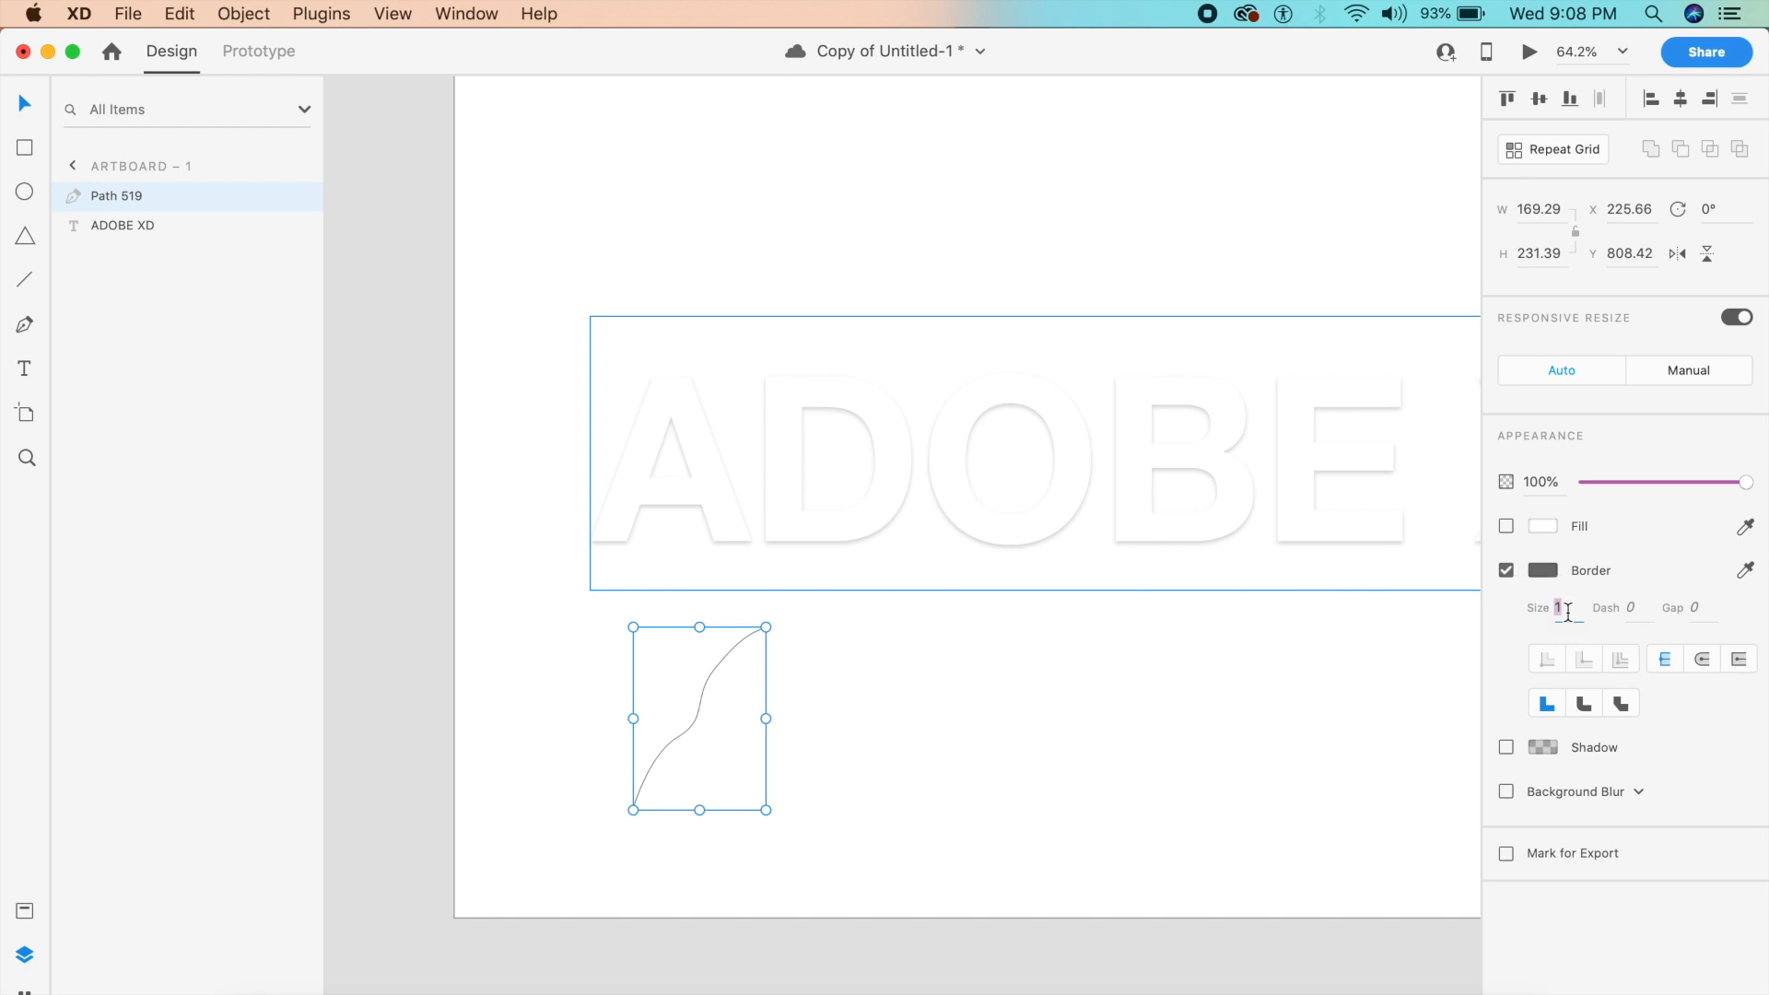
pyautogui.write('2')
pyautogui.press('Return')
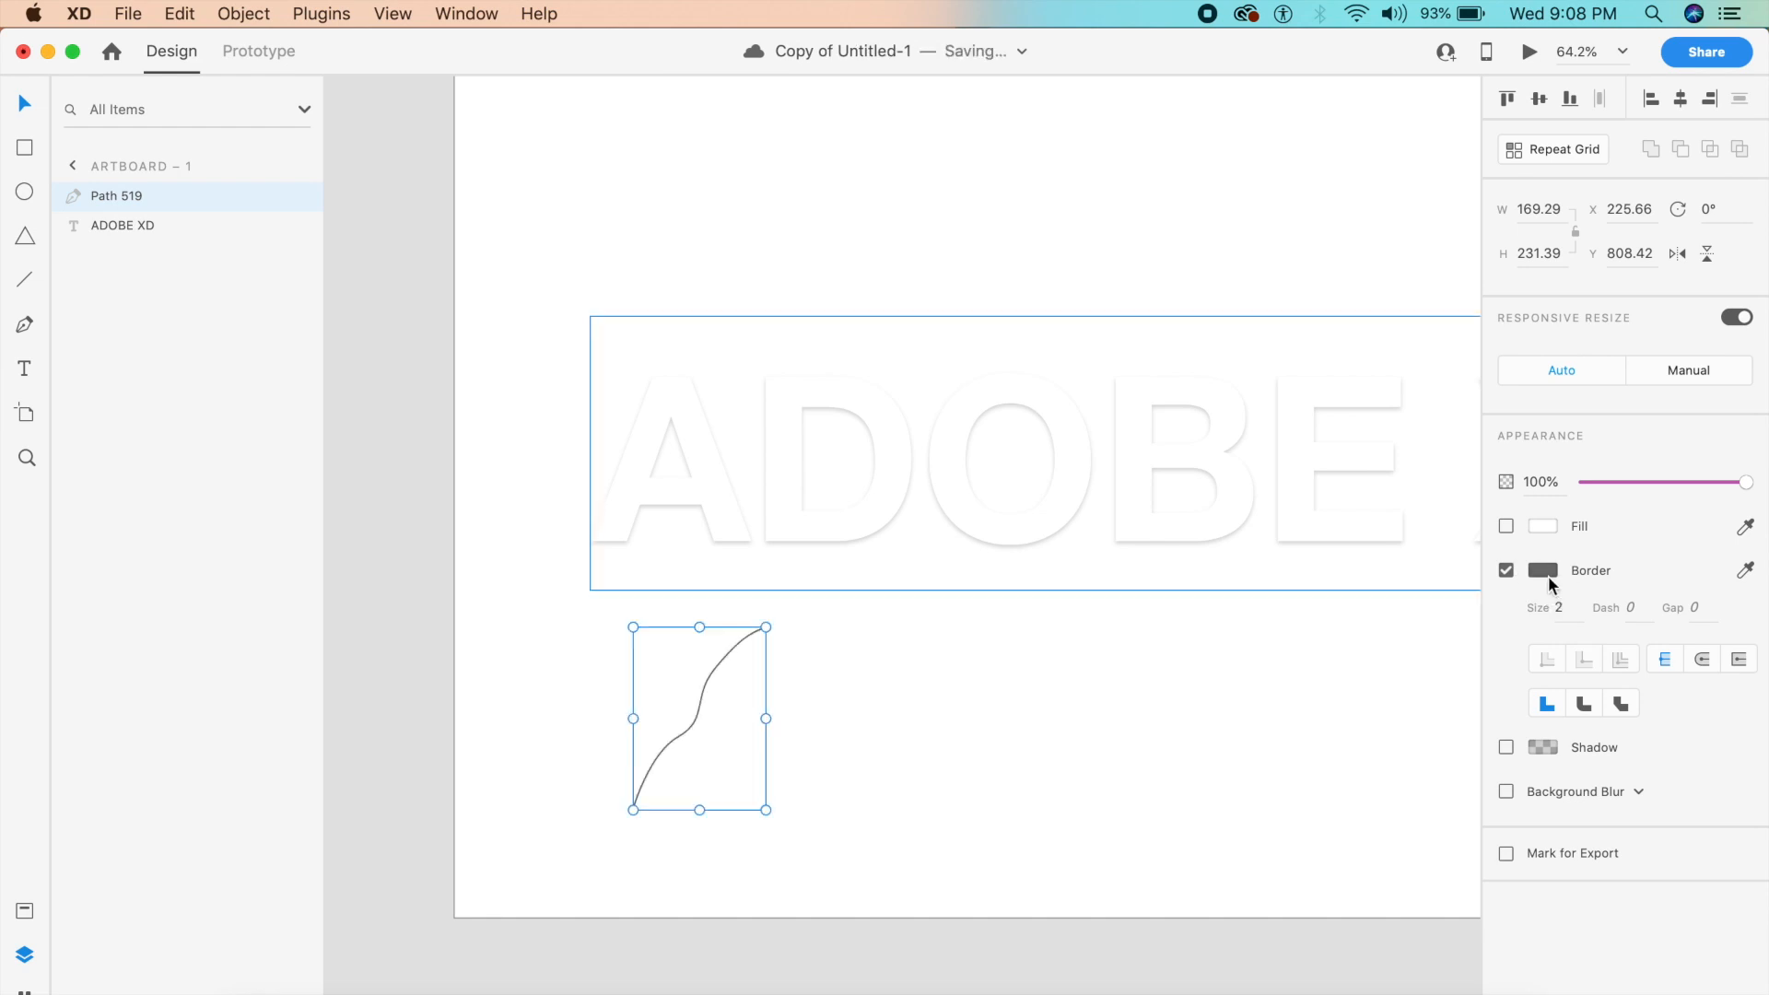
pyautogui.click(1546, 571)
pyautogui.moveTo(1464, 553); pyautogui.dragTo(1461, 504)
pyautogui.click(1420, 440)
pyautogui.click(953, 733)
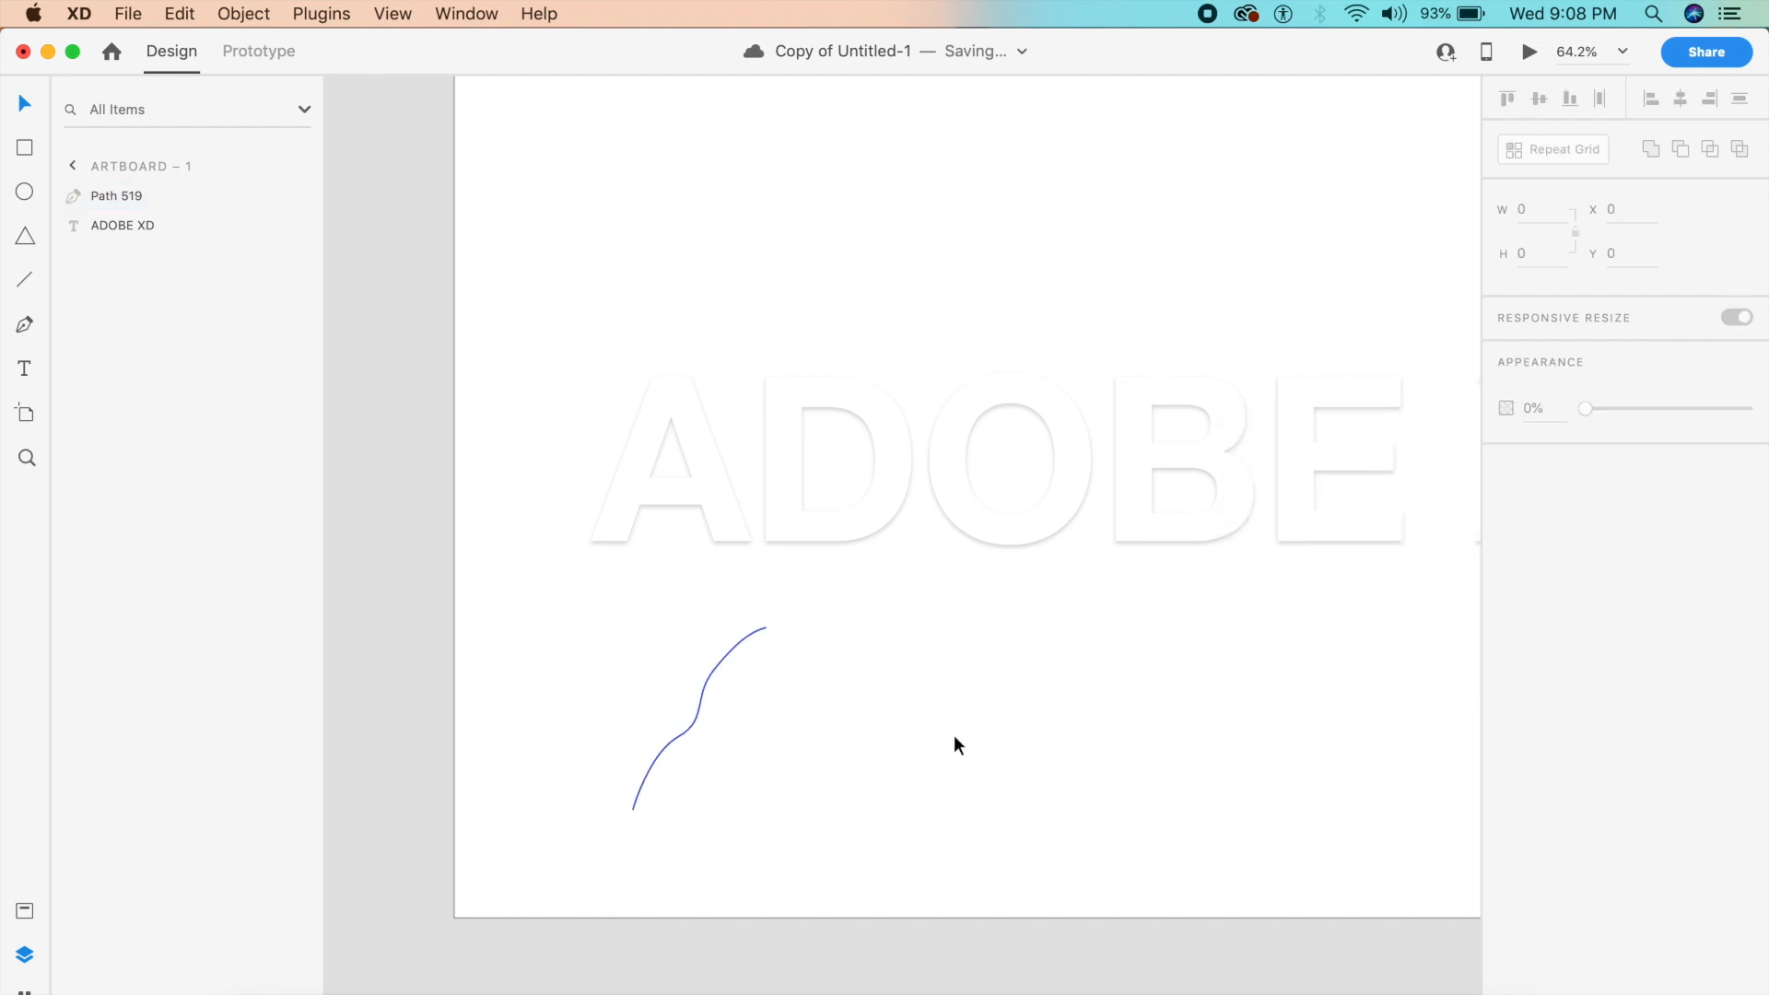
# Select the blue path and show the installed plugins as far as Pattern Maker.
pyautogui.scroll(-5, 954, 733)
pyautogui.scroll(4, 953, 733)
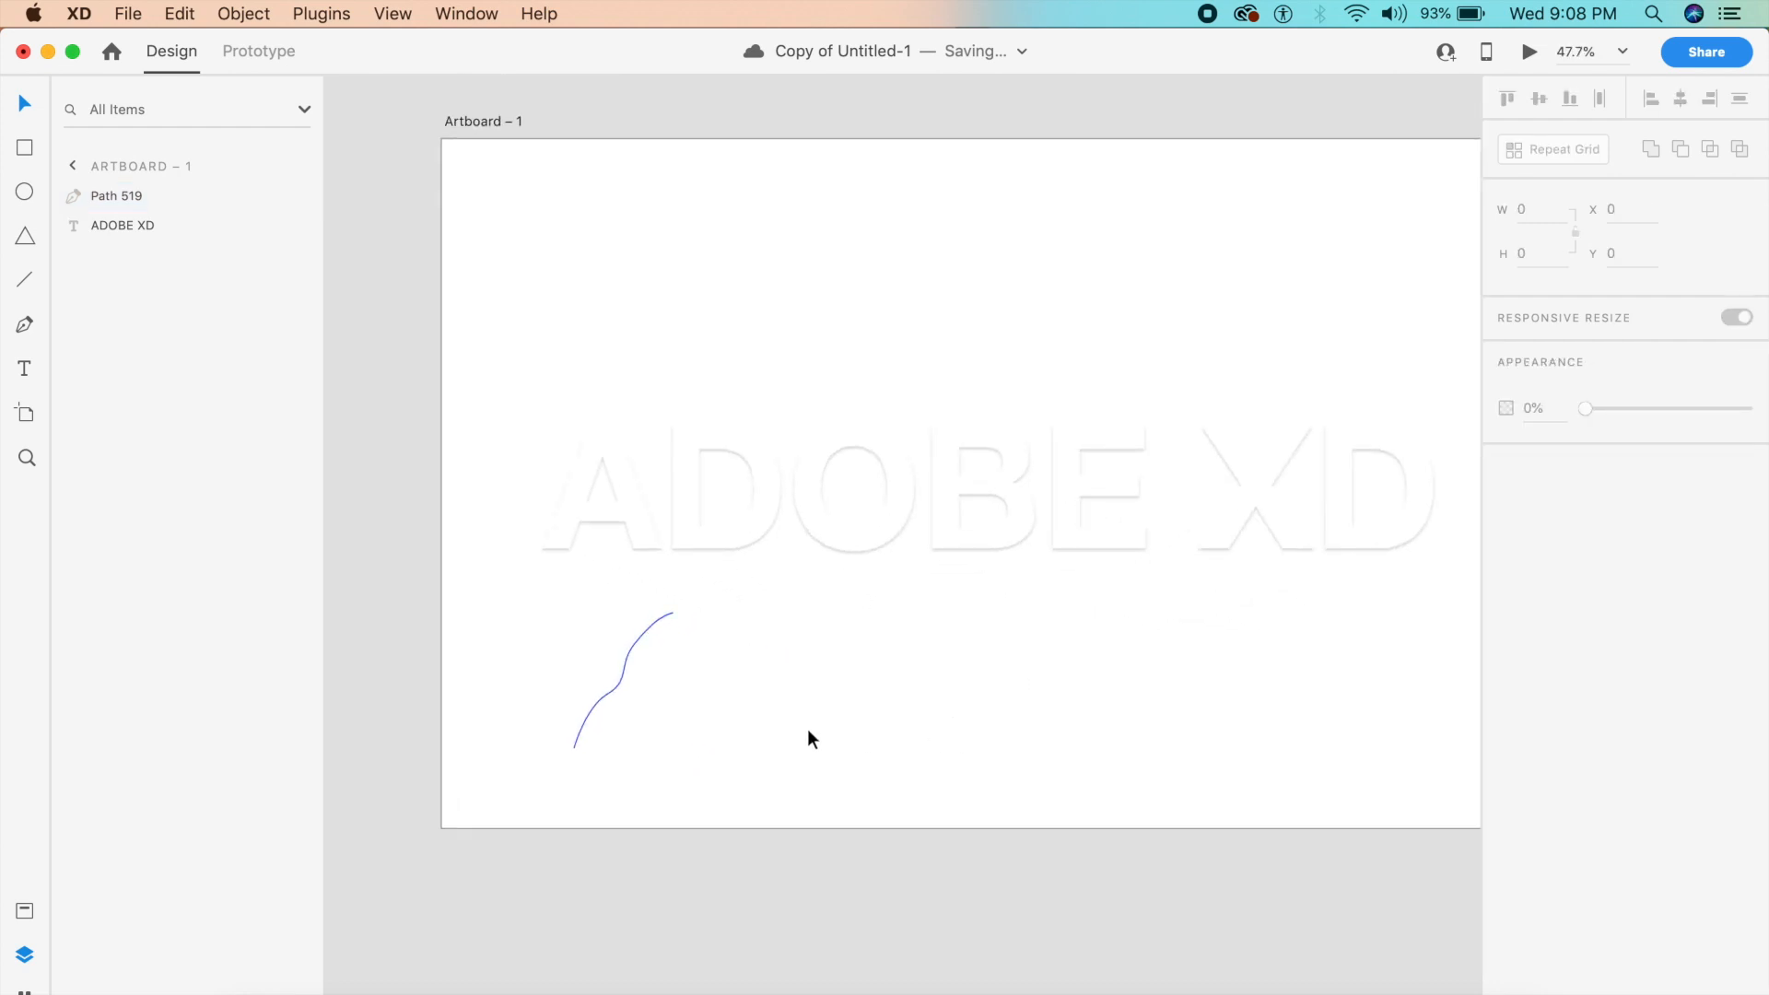
pyautogui.click(623, 680)
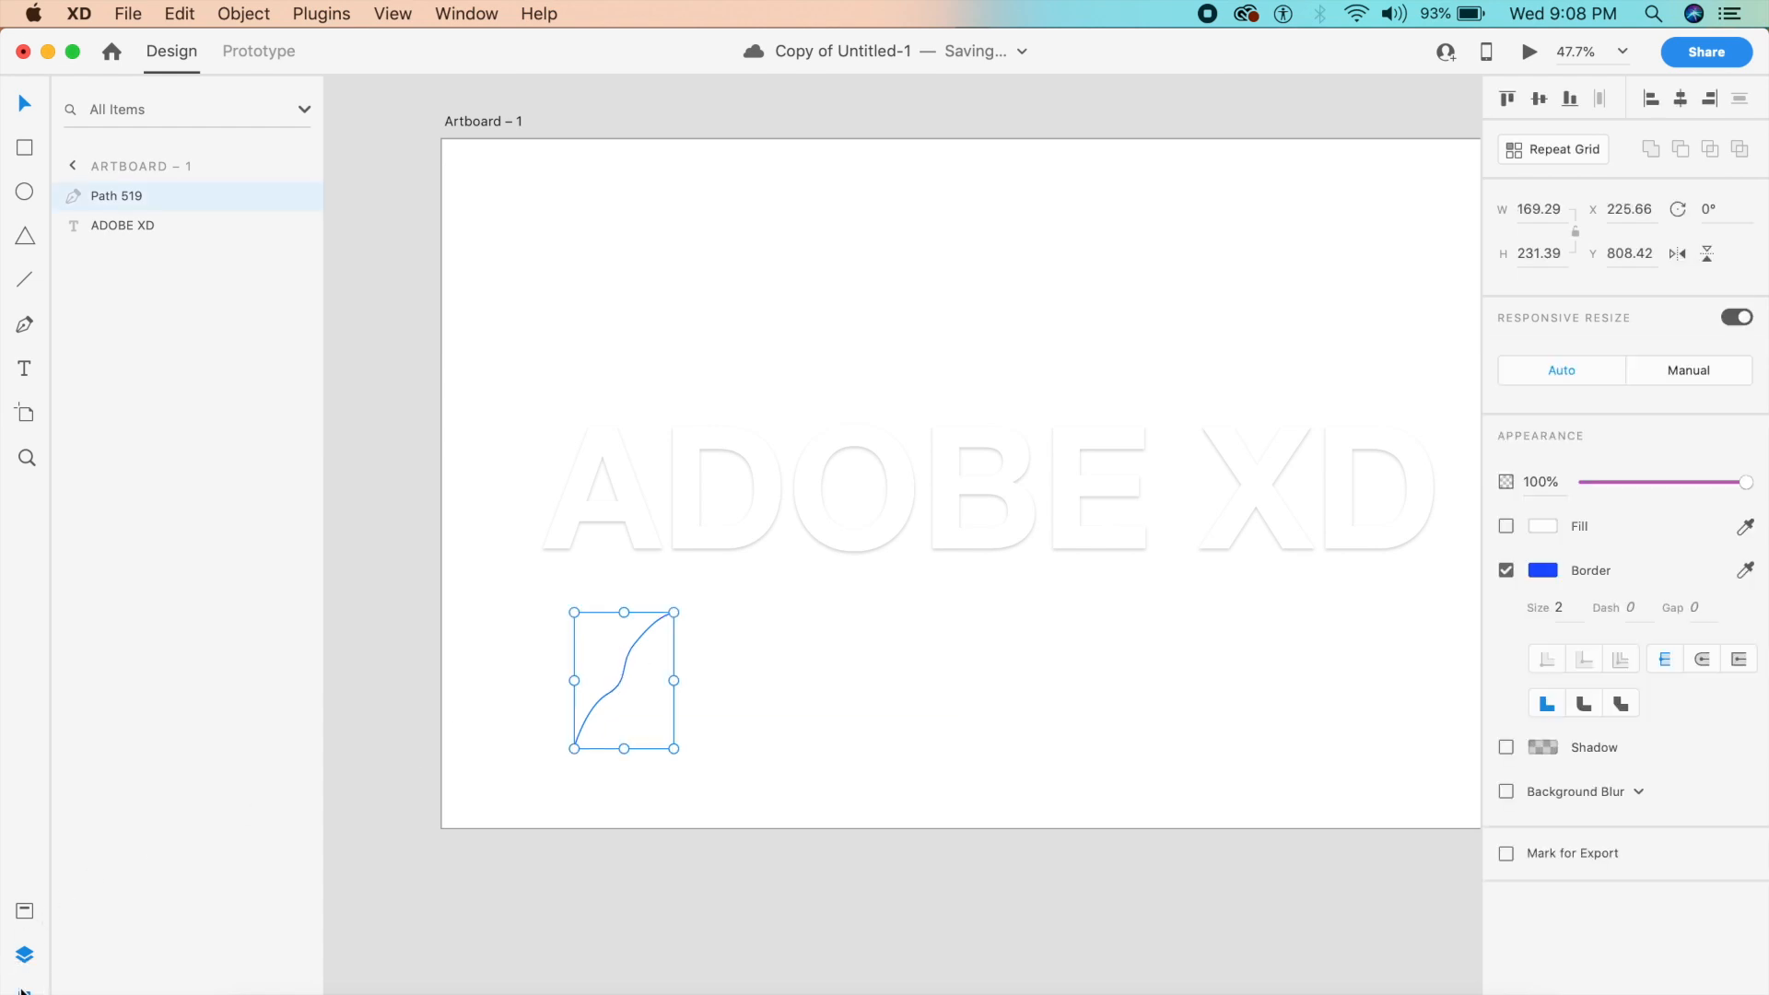
pyautogui.click(22, 988)
pyautogui.scroll(-5, 193, 707)
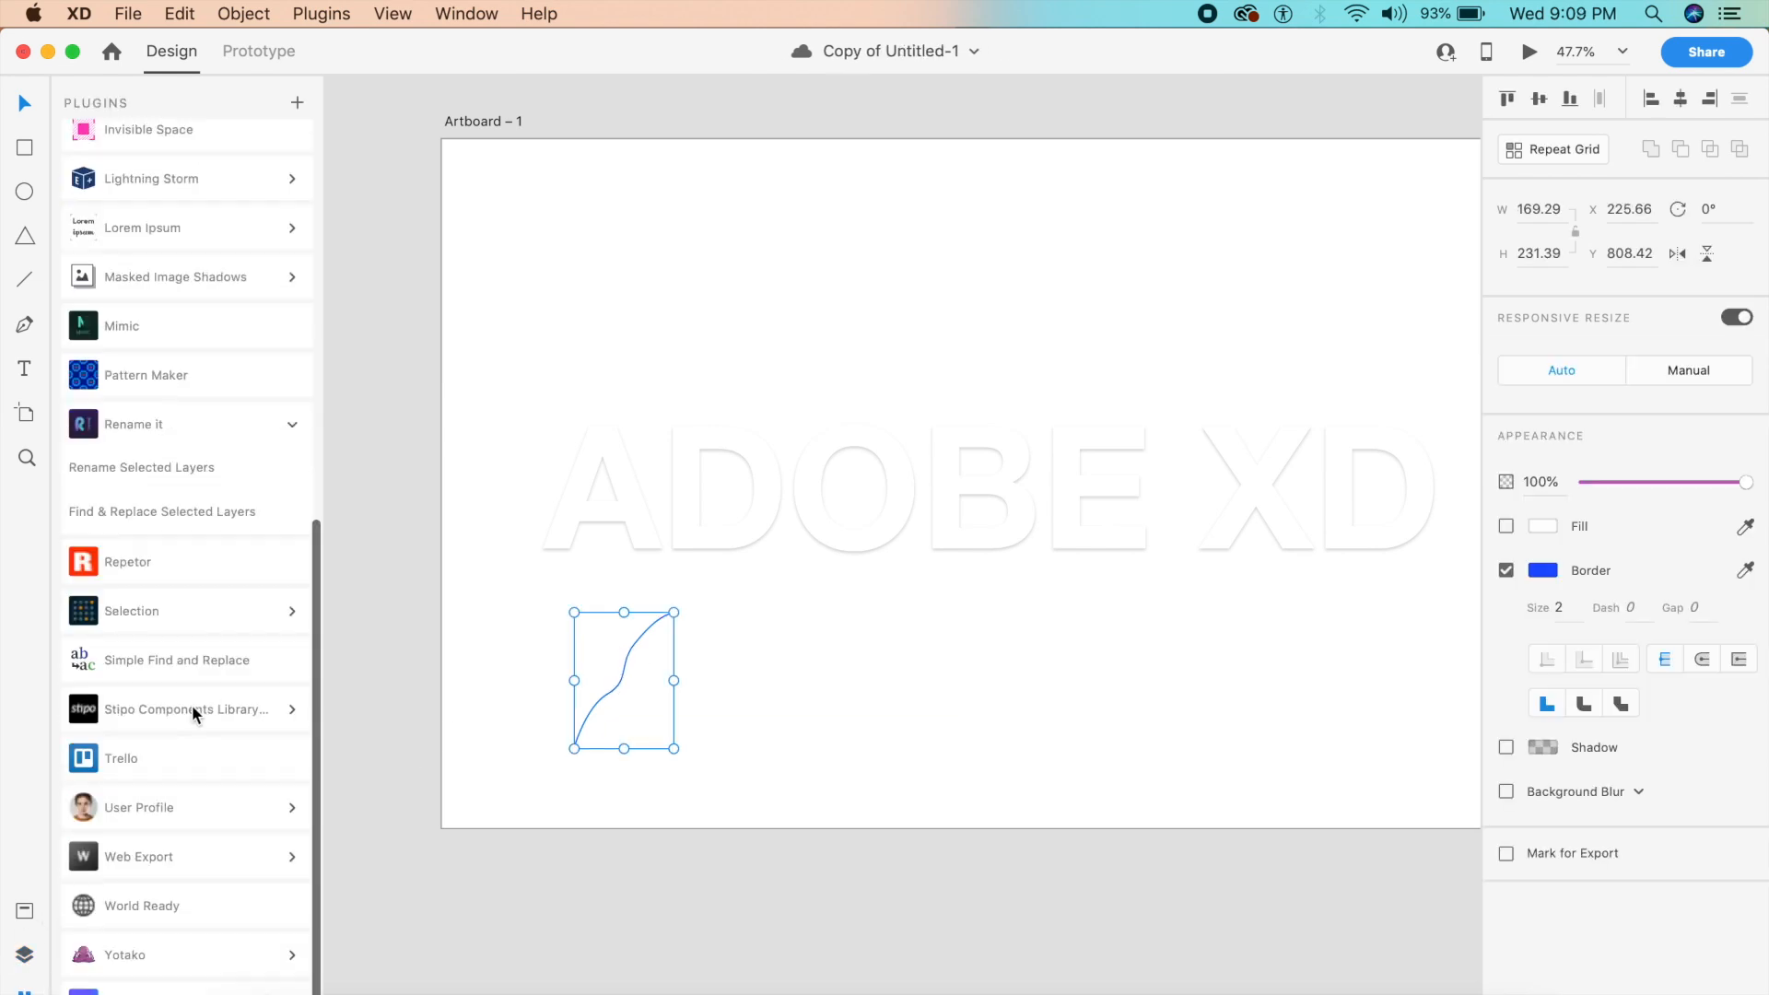
pyautogui.scroll(2, 191, 704)
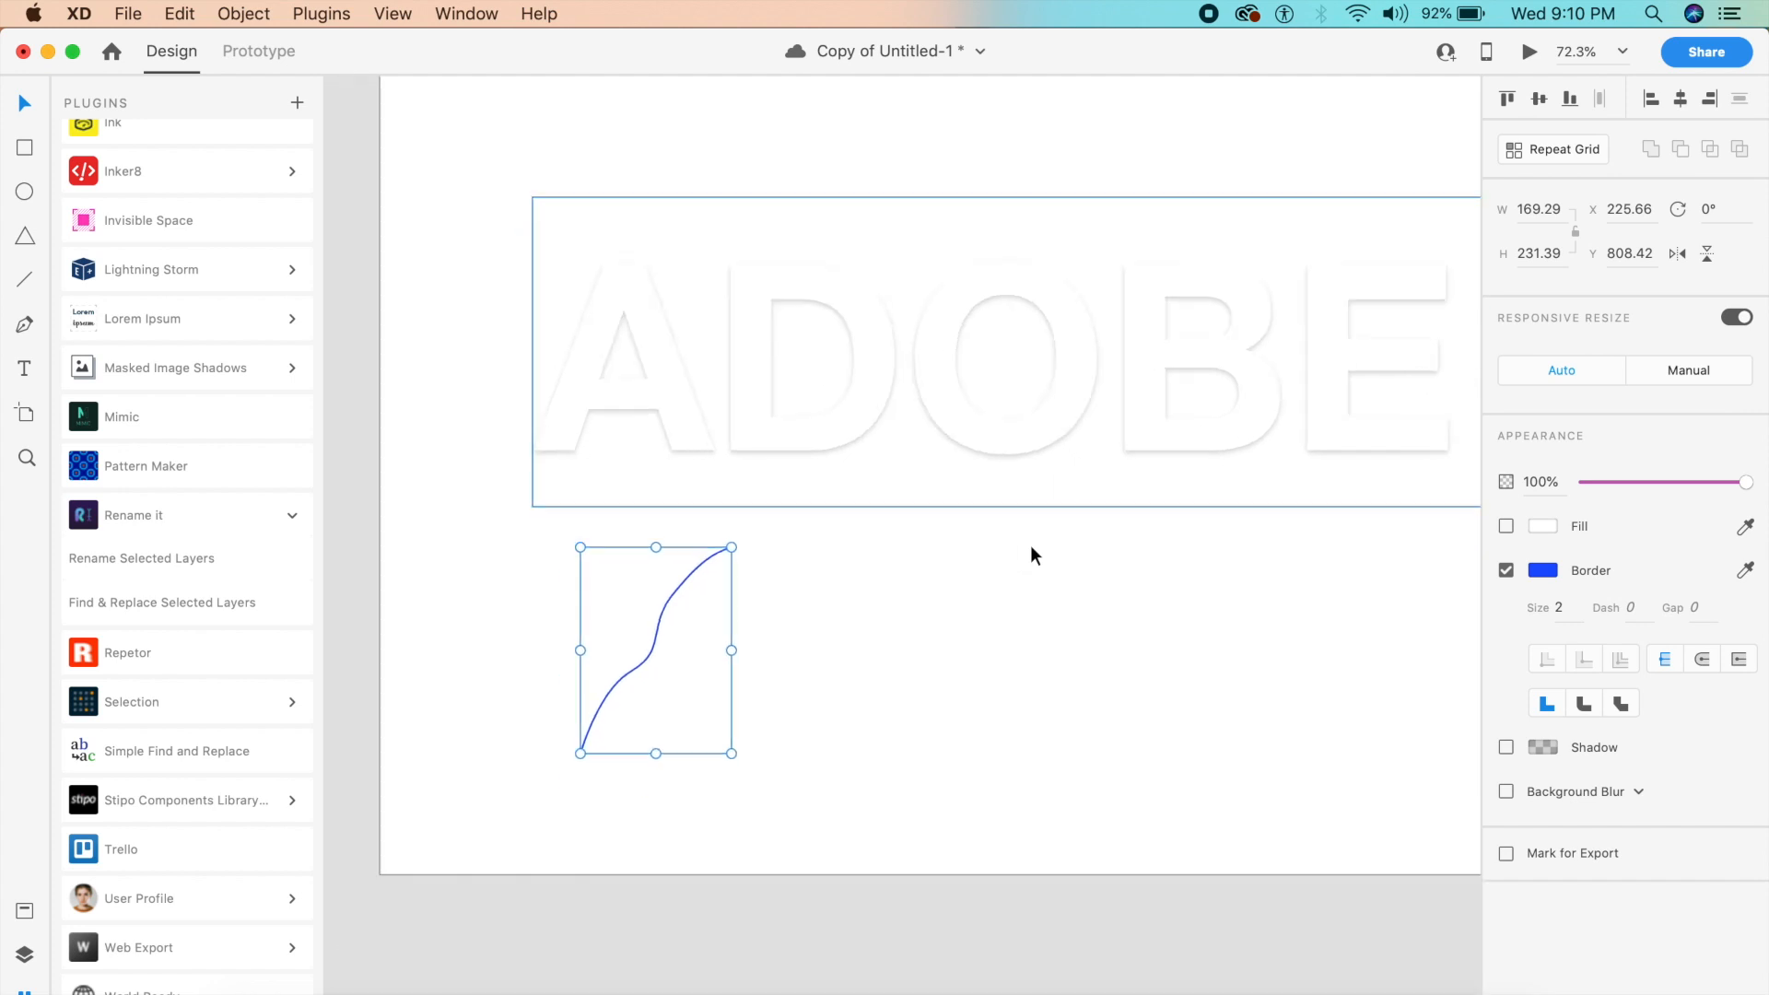
# Move the blue path's two middle anchor points apart to bend it towards an S shape, adding a point between them.
pyautogui.hscroll(-1, 1030, 545)
pyautogui.doubleClick(657, 654)
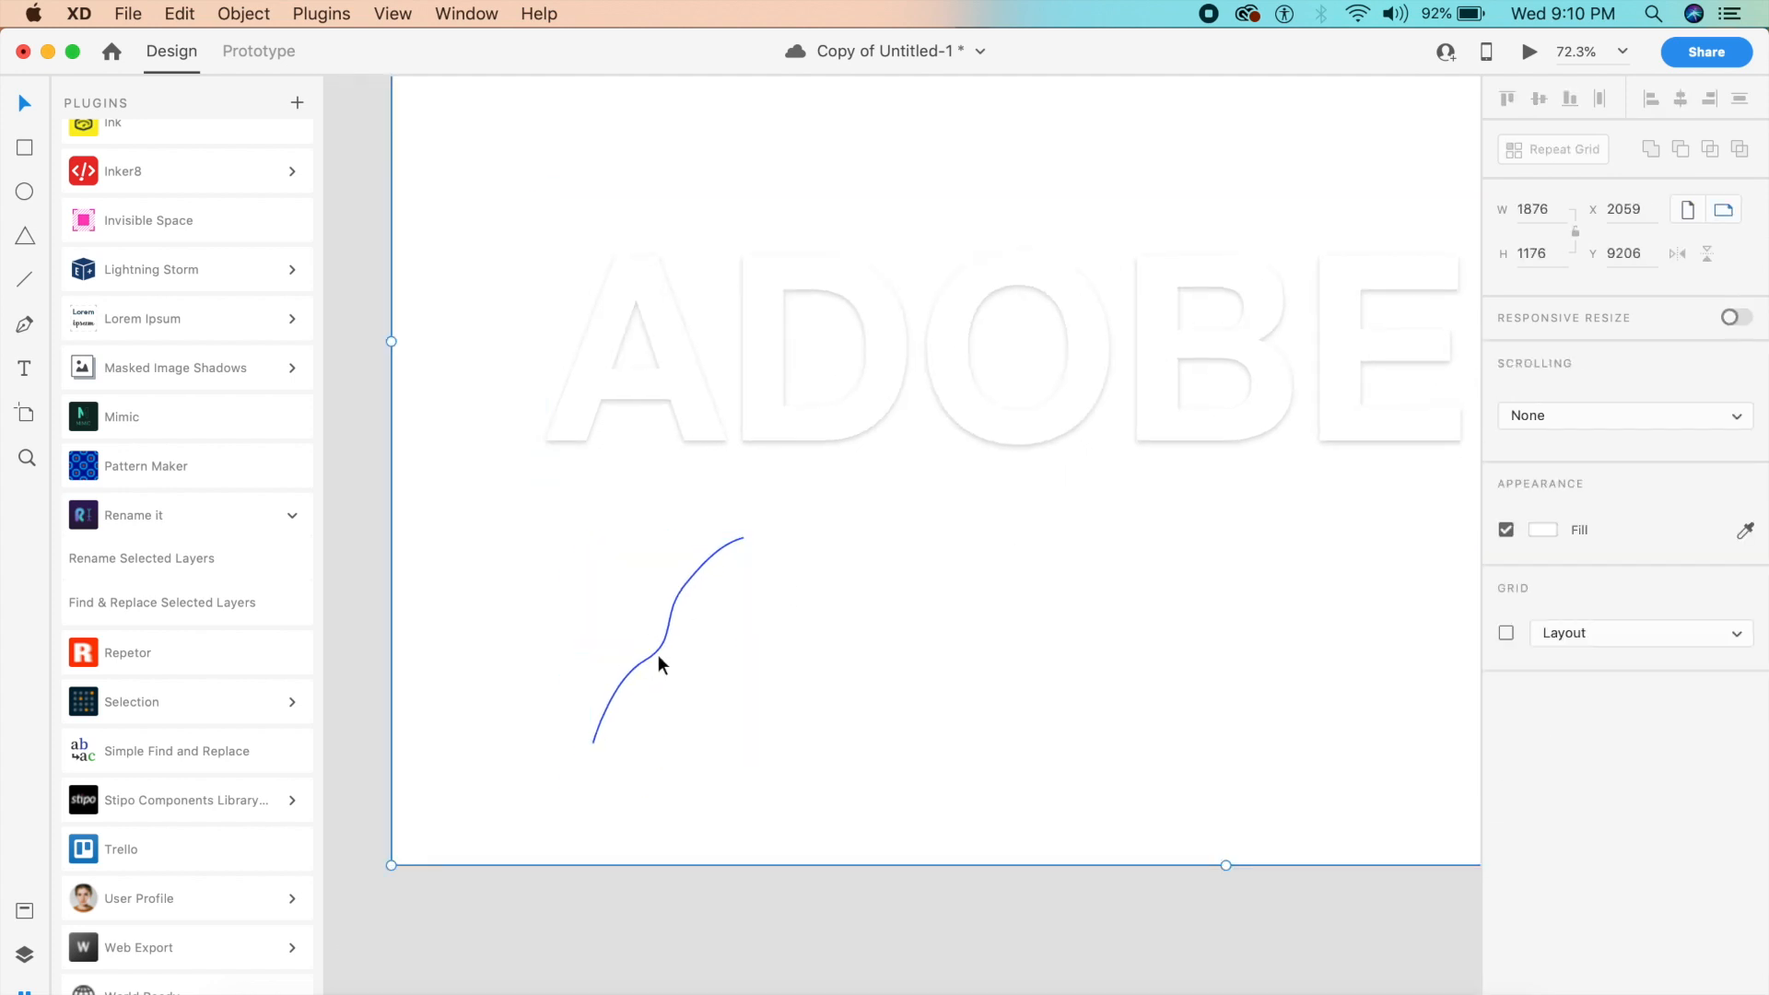
pyautogui.doubleClick(657, 650)
pyautogui.moveTo(645, 660); pyautogui.dragTo(678, 677)
pyautogui.moveTo(684, 586); pyautogui.dragTo(657, 567)
pyautogui.click(683, 647)
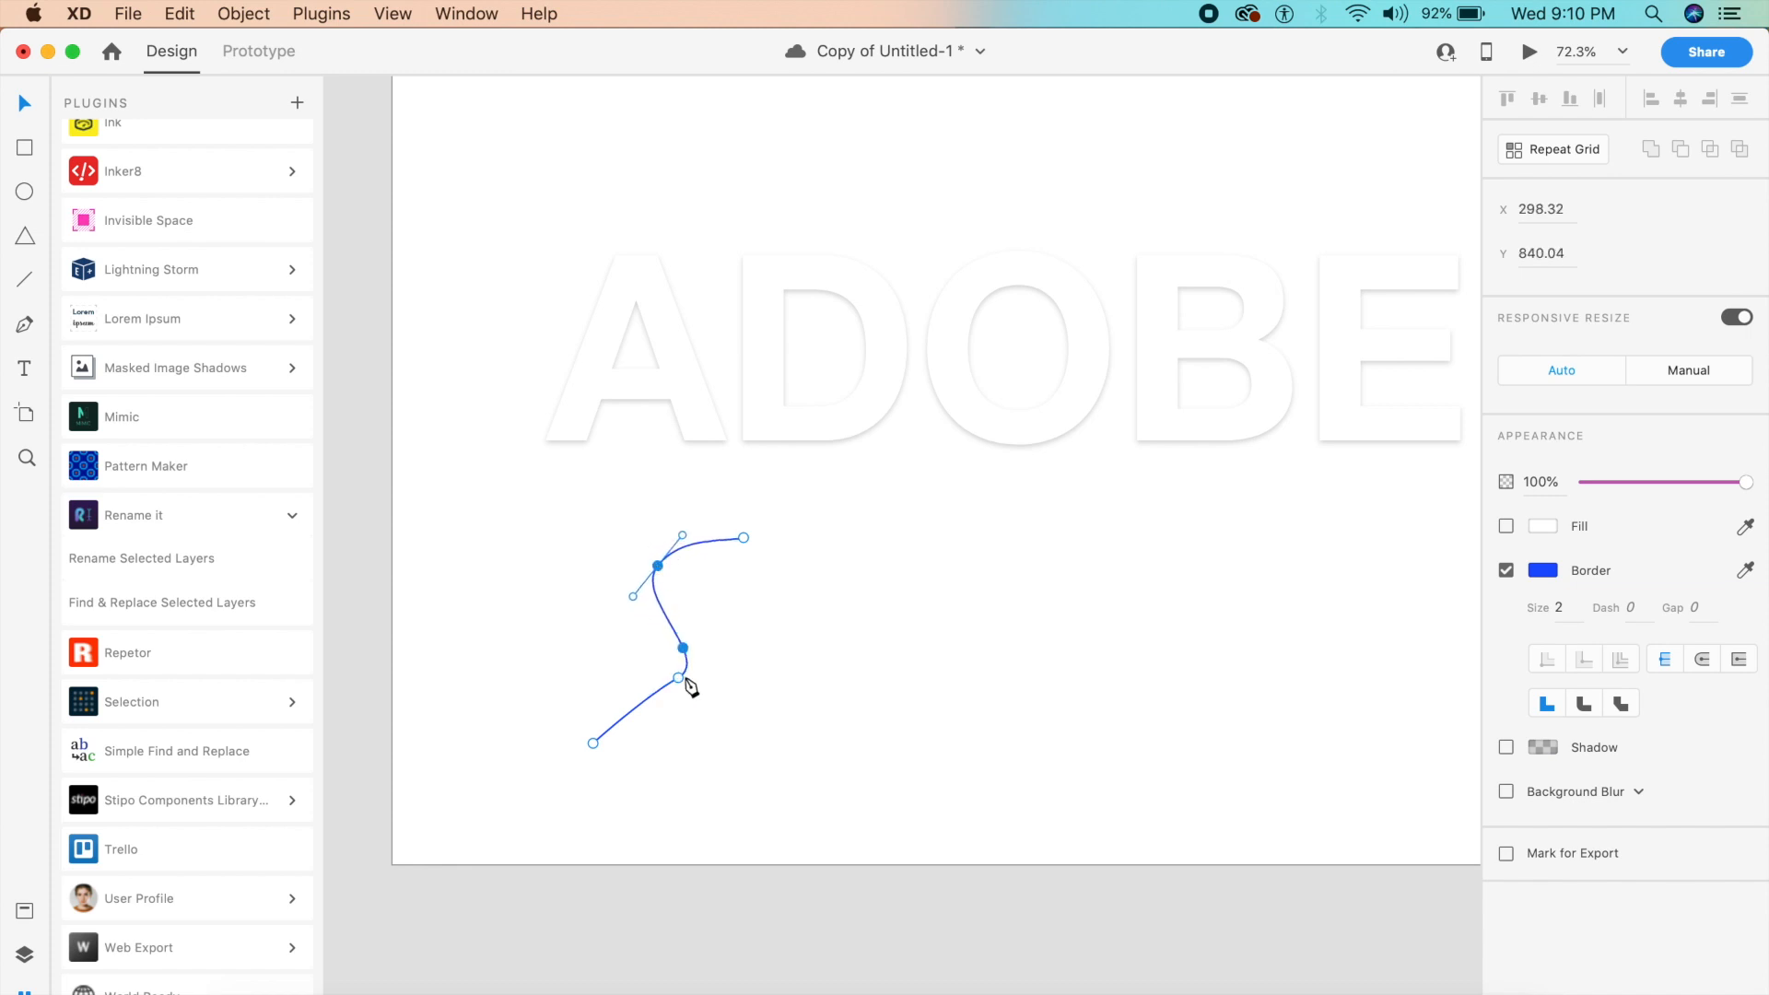
pyautogui.moveTo(678, 677); pyautogui.dragTo(688, 726)
pyautogui.click(840, 717)
# Remove the extra anchor point and smooth the two middle anchors into an S curve about 169 × 242, then select the path.
pyautogui.click(685, 670)
pyautogui.doubleClick(690, 713)
pyautogui.click(695, 712)
pyautogui.doubleClick(695, 711)
pyautogui.doubleClick(687, 726)
pyautogui.doubleClick(687, 726)
pyautogui.click(657, 564)
pyautogui.doubleClick(657, 563)
pyautogui.doubleClick(657, 564)
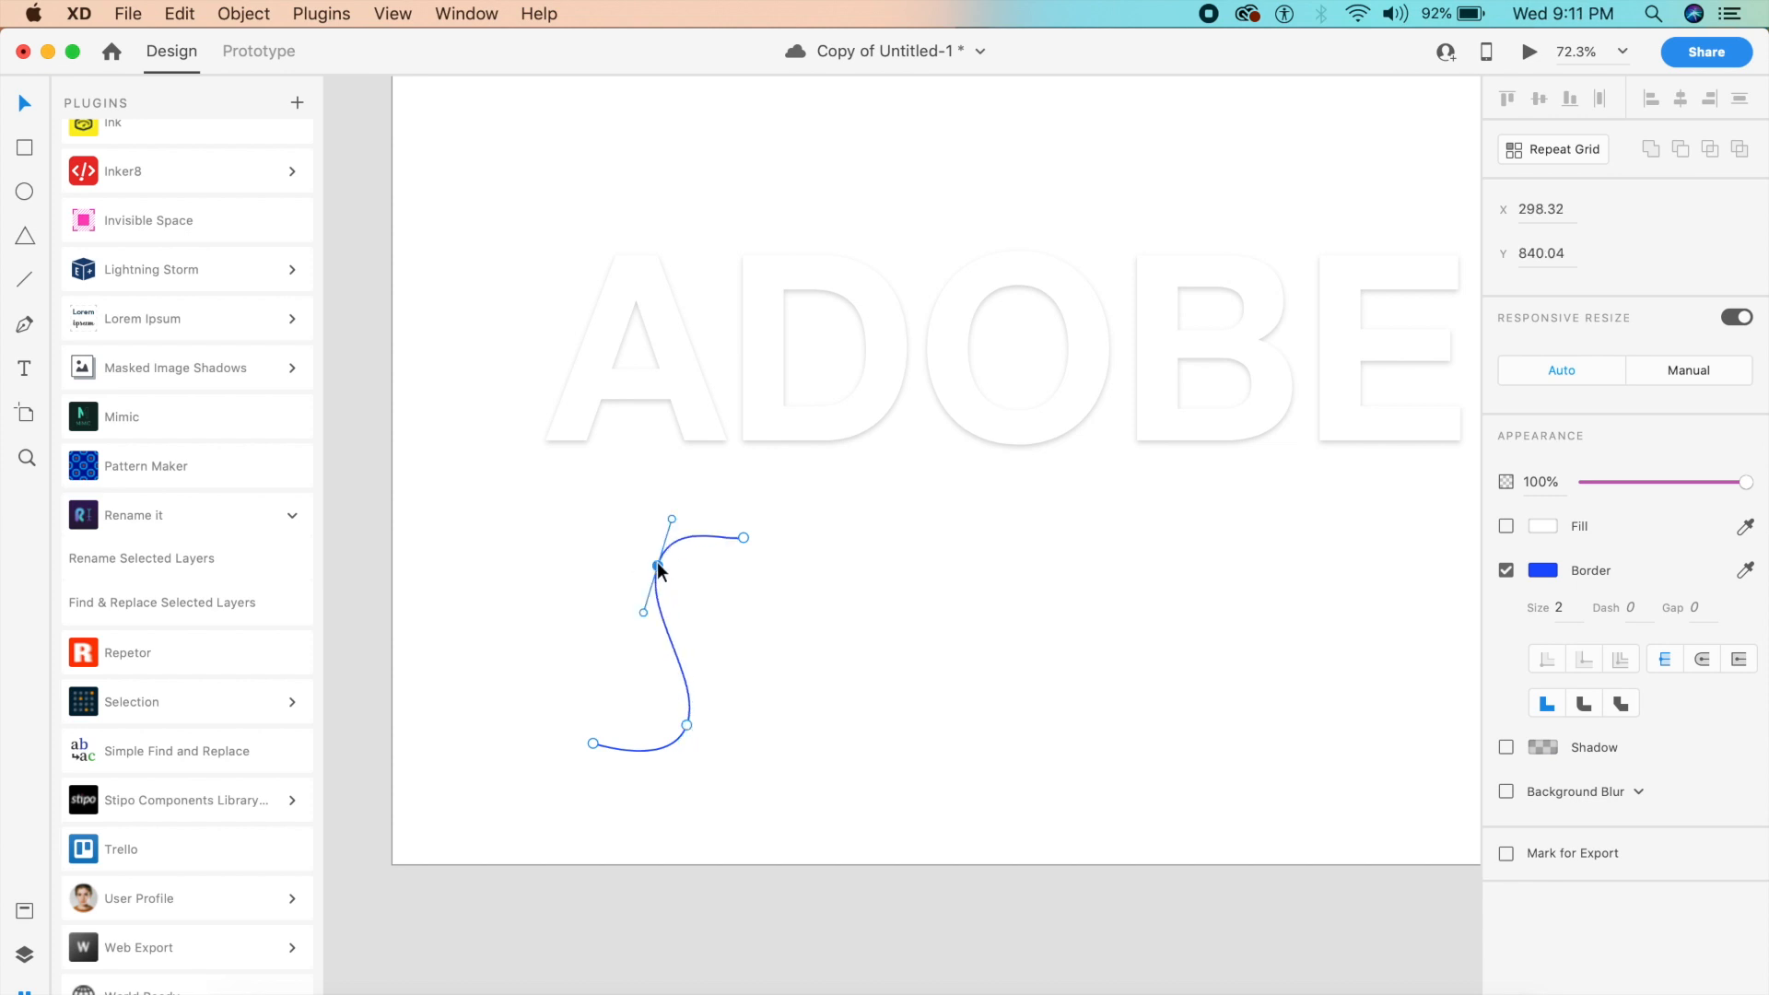
pyautogui.click(818, 629)
pyautogui.click(659, 553)
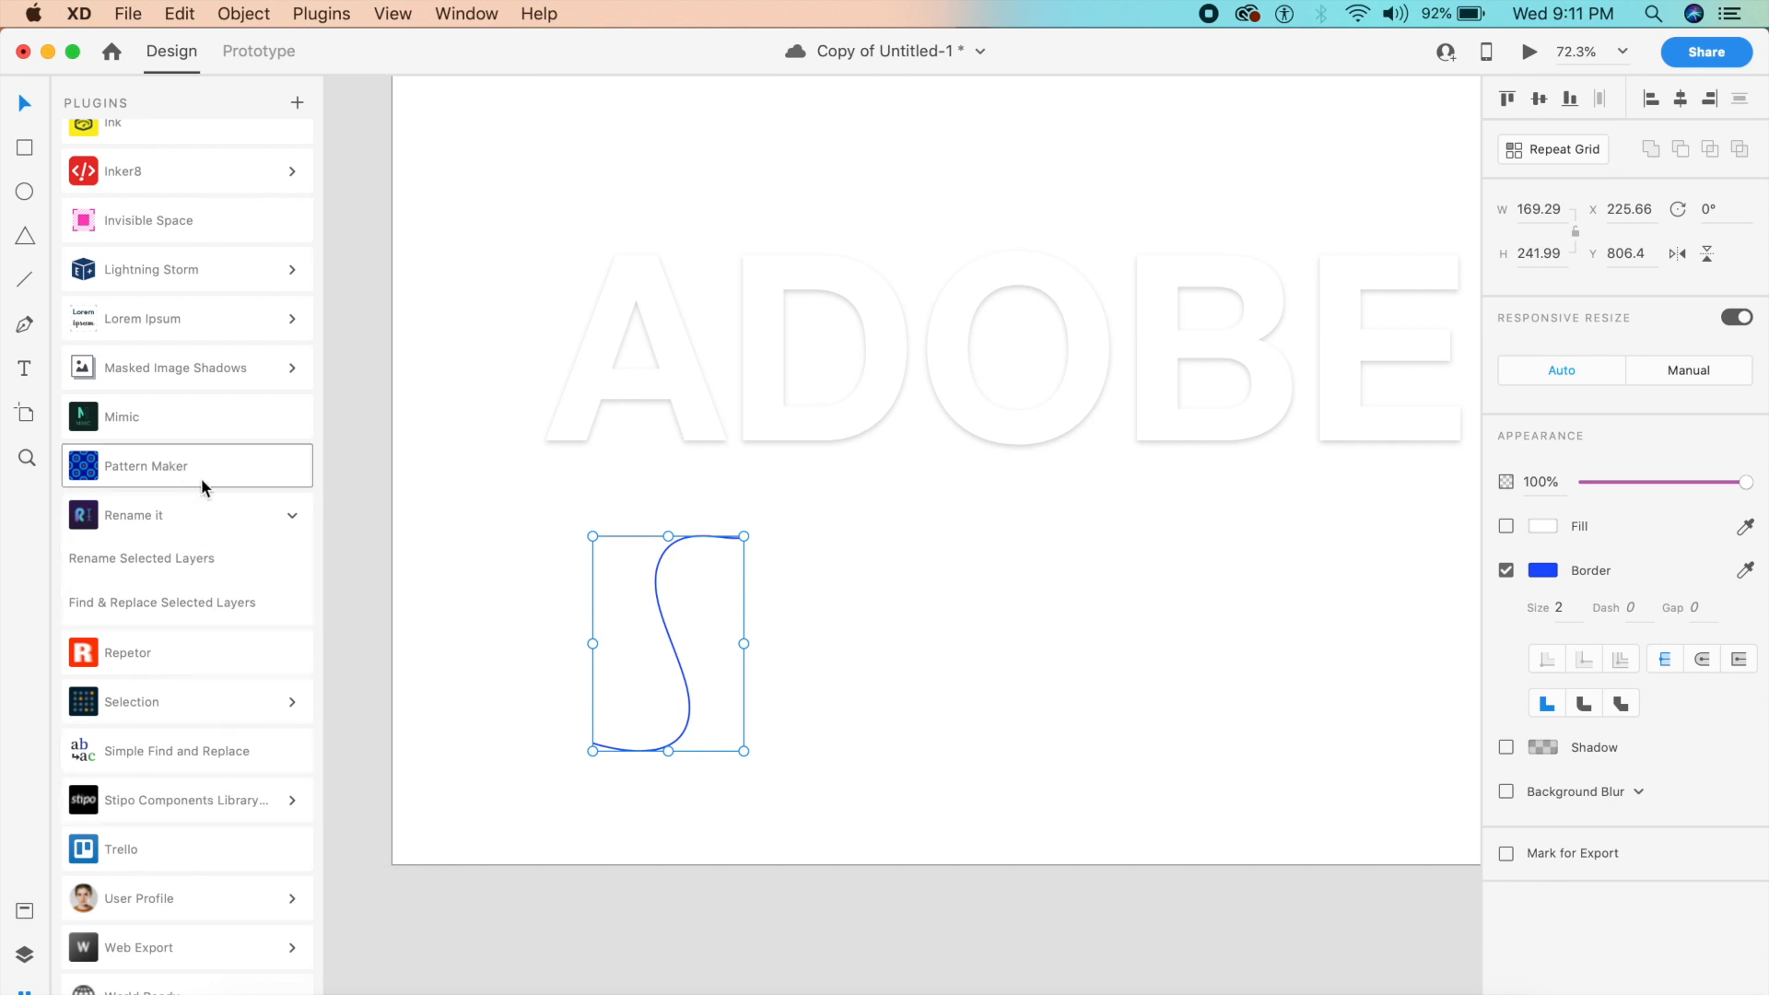
# Try a seamless Pattern Maker pattern of the S curve with 13 columns and 13 rows, and undo it.
pyautogui.click(147, 478)
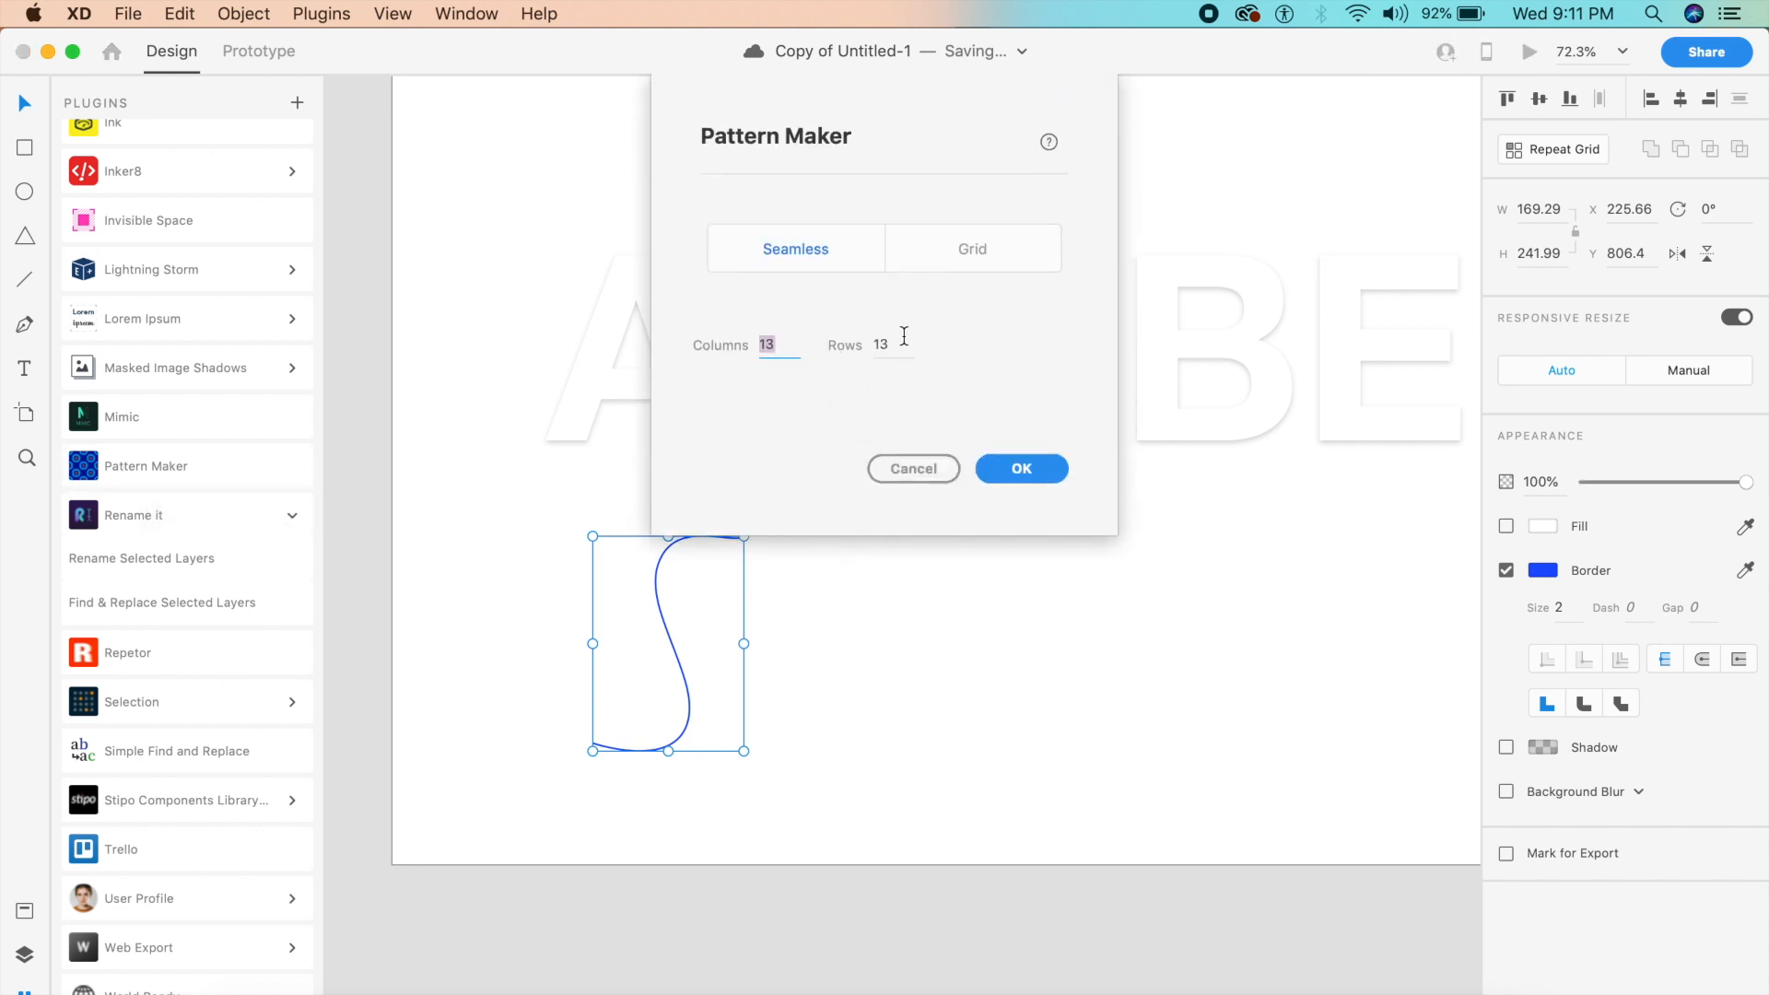
pyautogui.click(1030, 468)
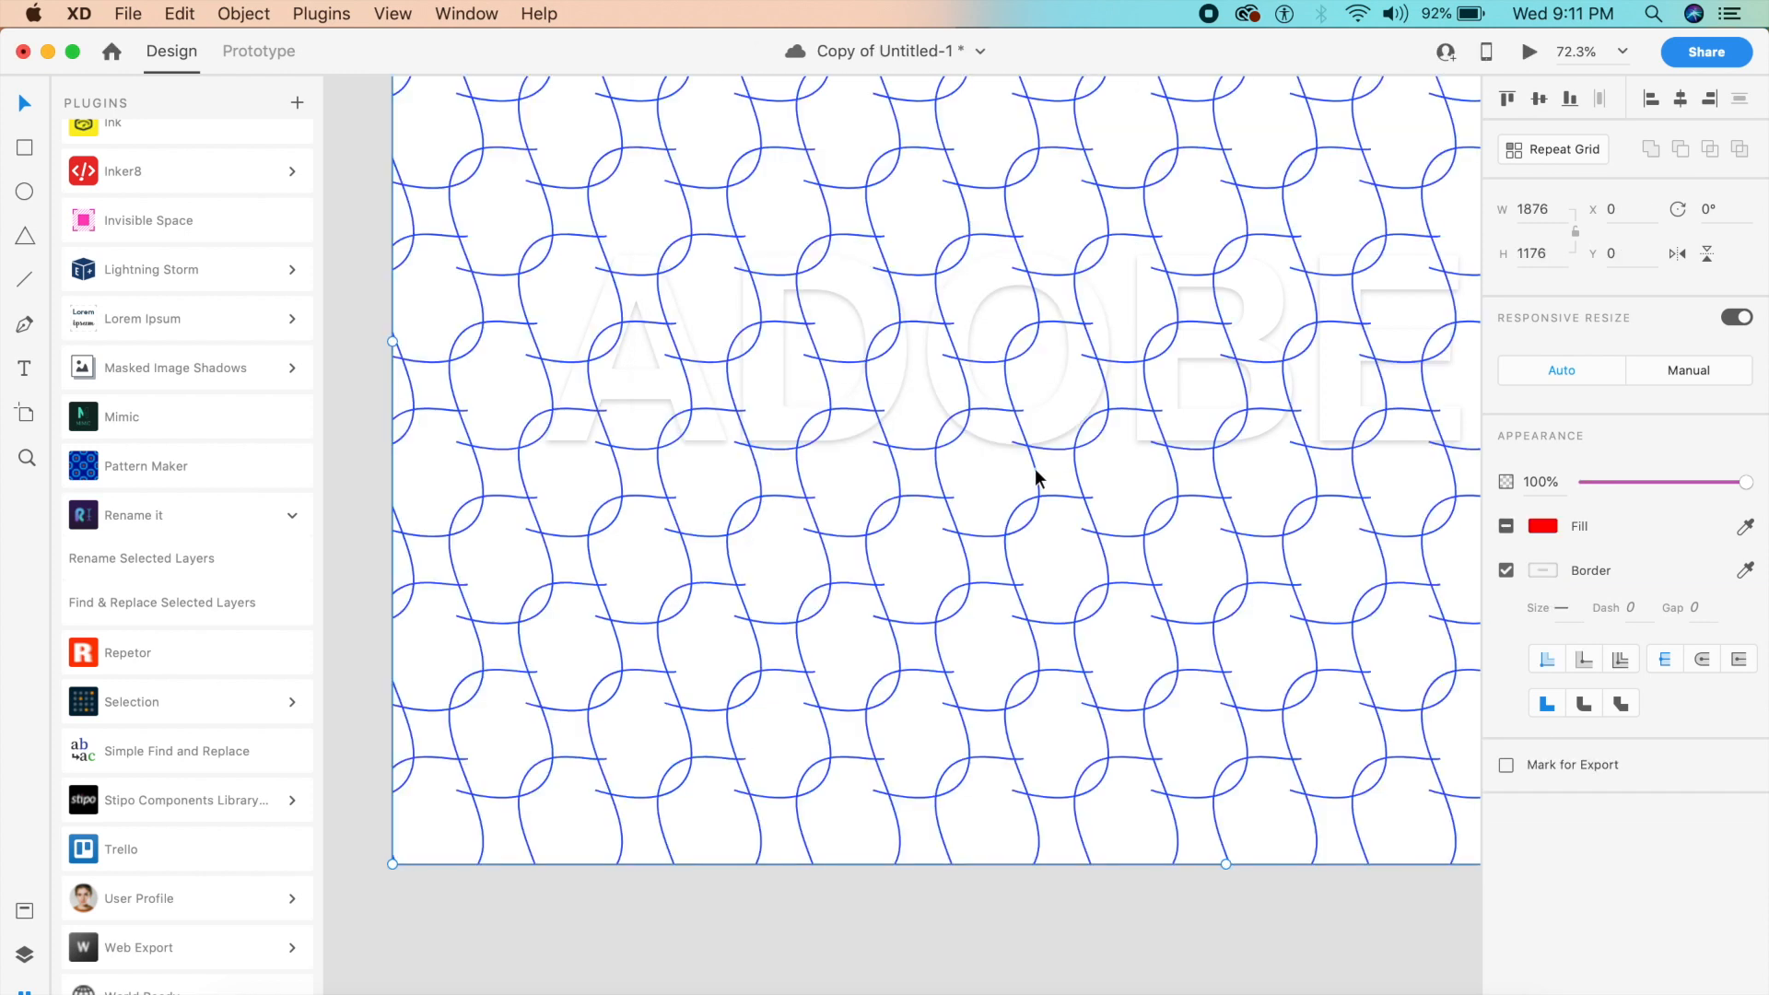
pyautogui.scroll(-5, 1034, 486)
pyautogui.hscroll(2, 1034, 485)
pyautogui.scroll(2, 1033, 486)
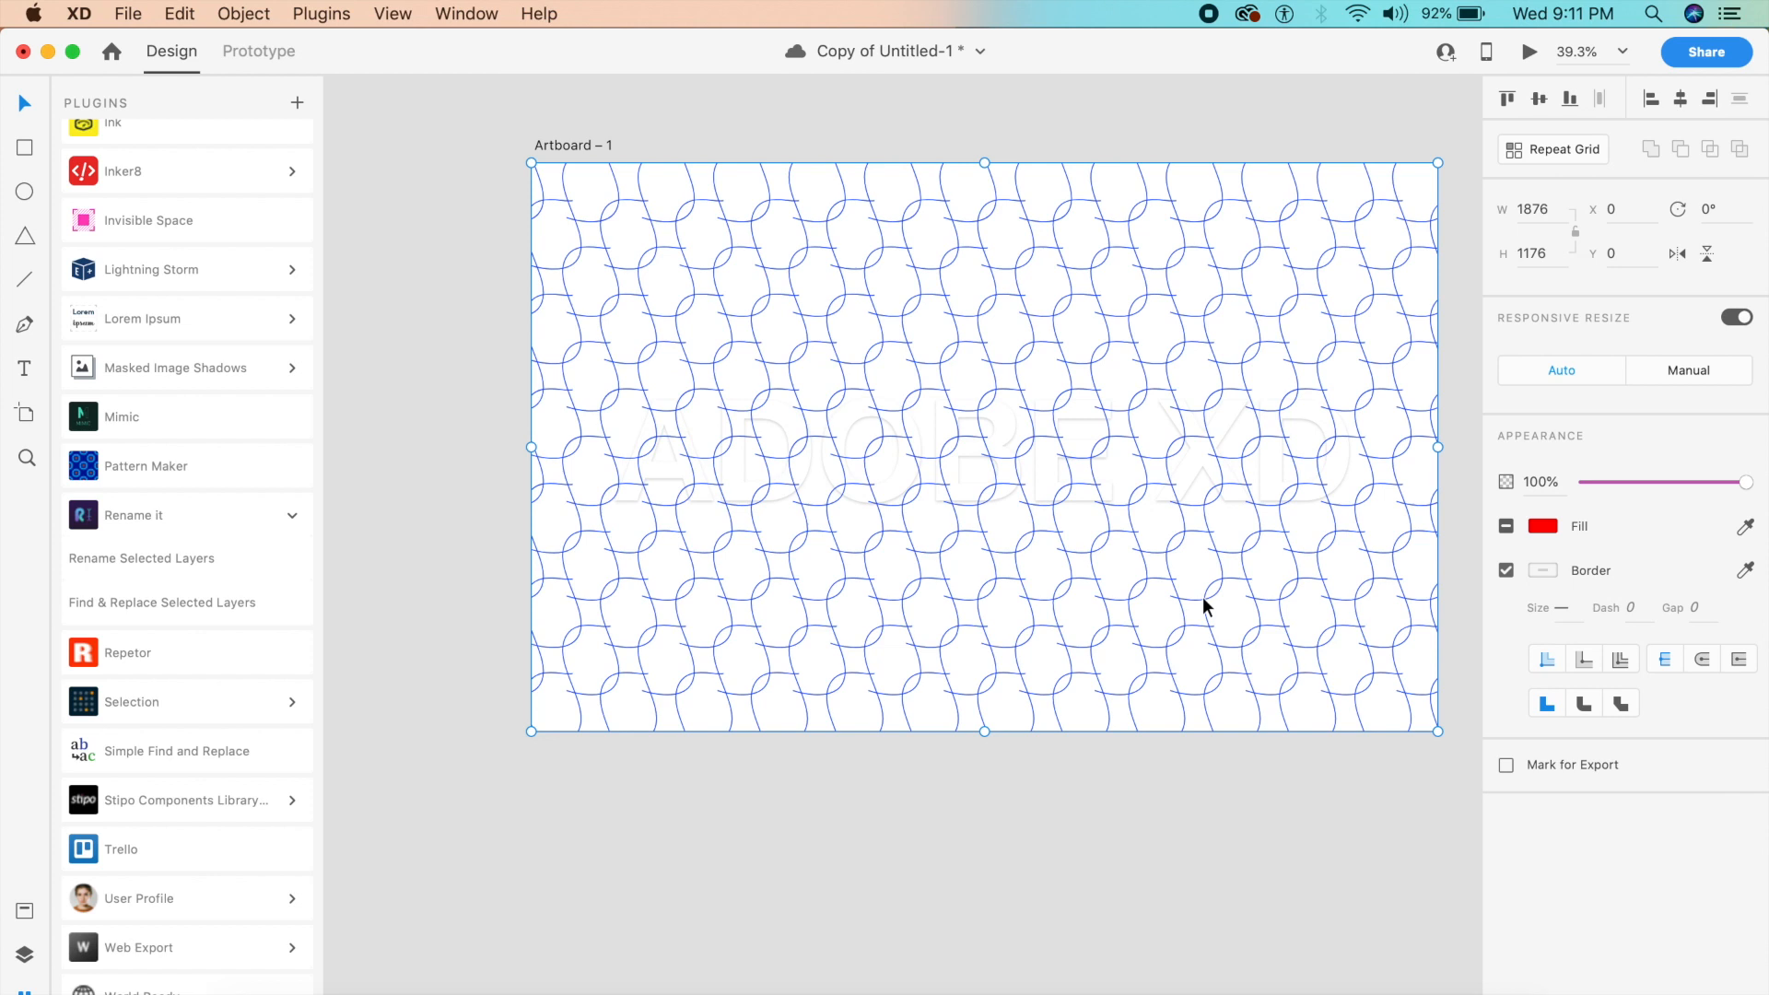
pyautogui.press('super+s')
pyautogui.press('super+z')
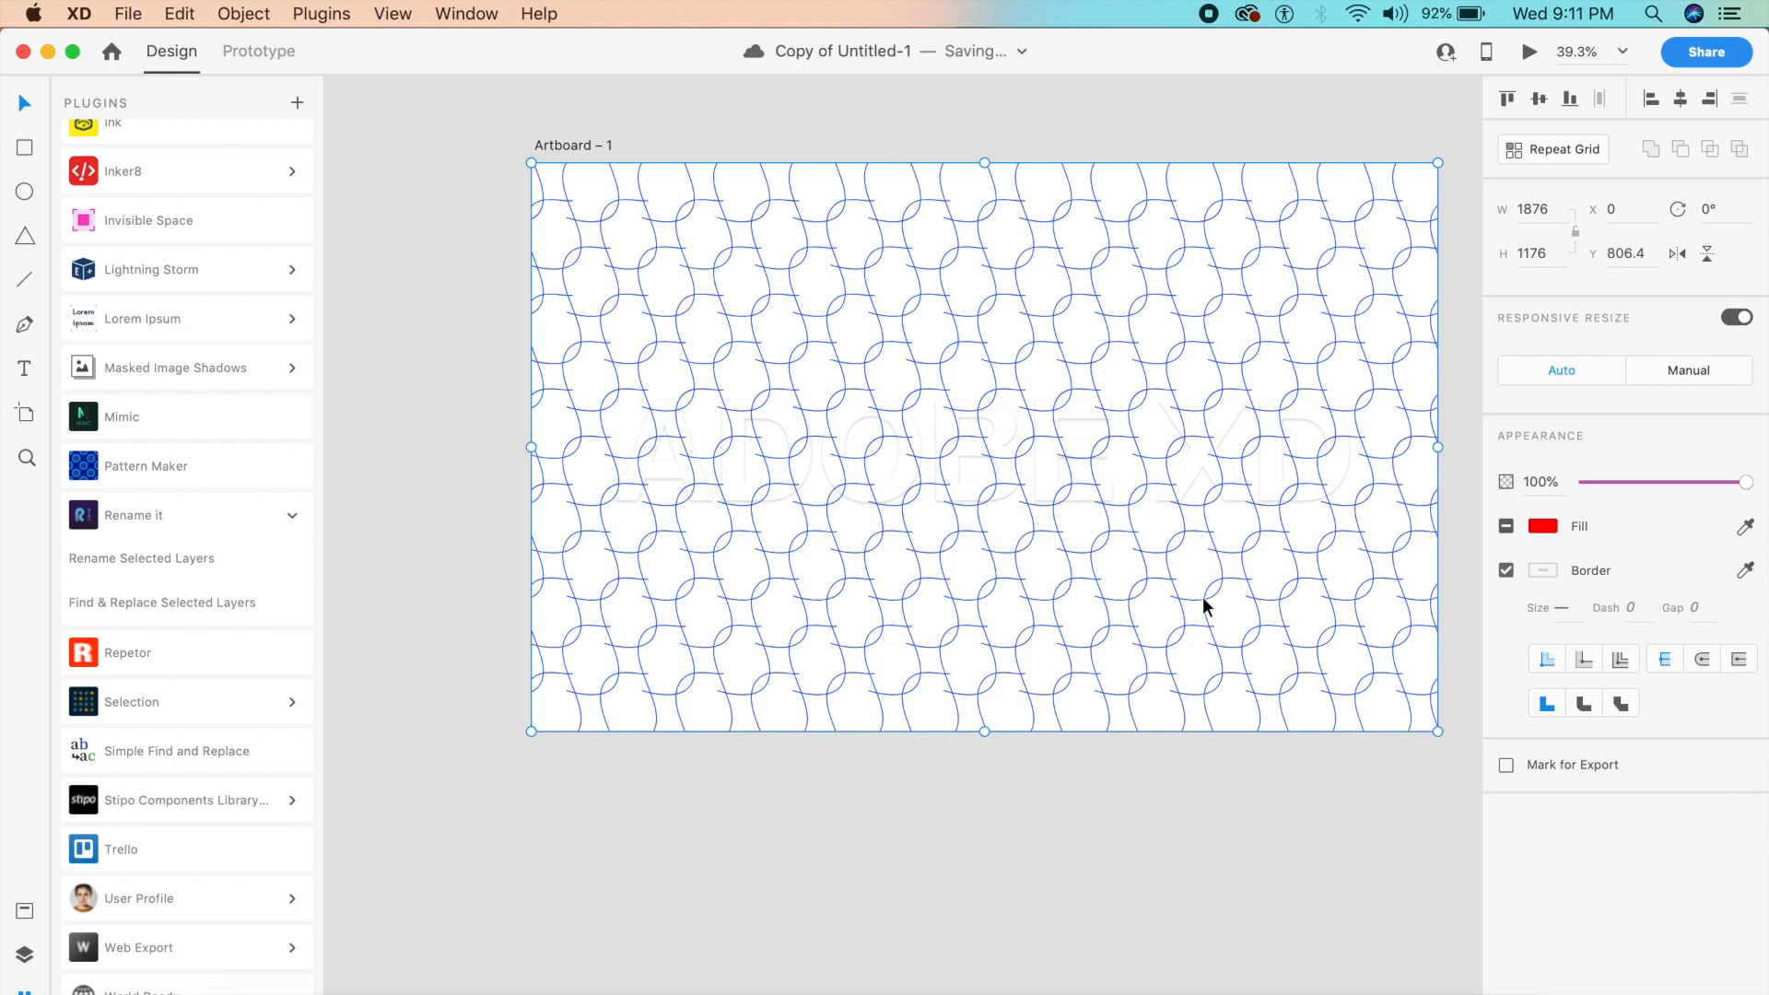
# Generate a denser seamless Pattern Maker pattern from the S curve, with 23 columns and an increased number of rows.
pyautogui.click(193, 461)
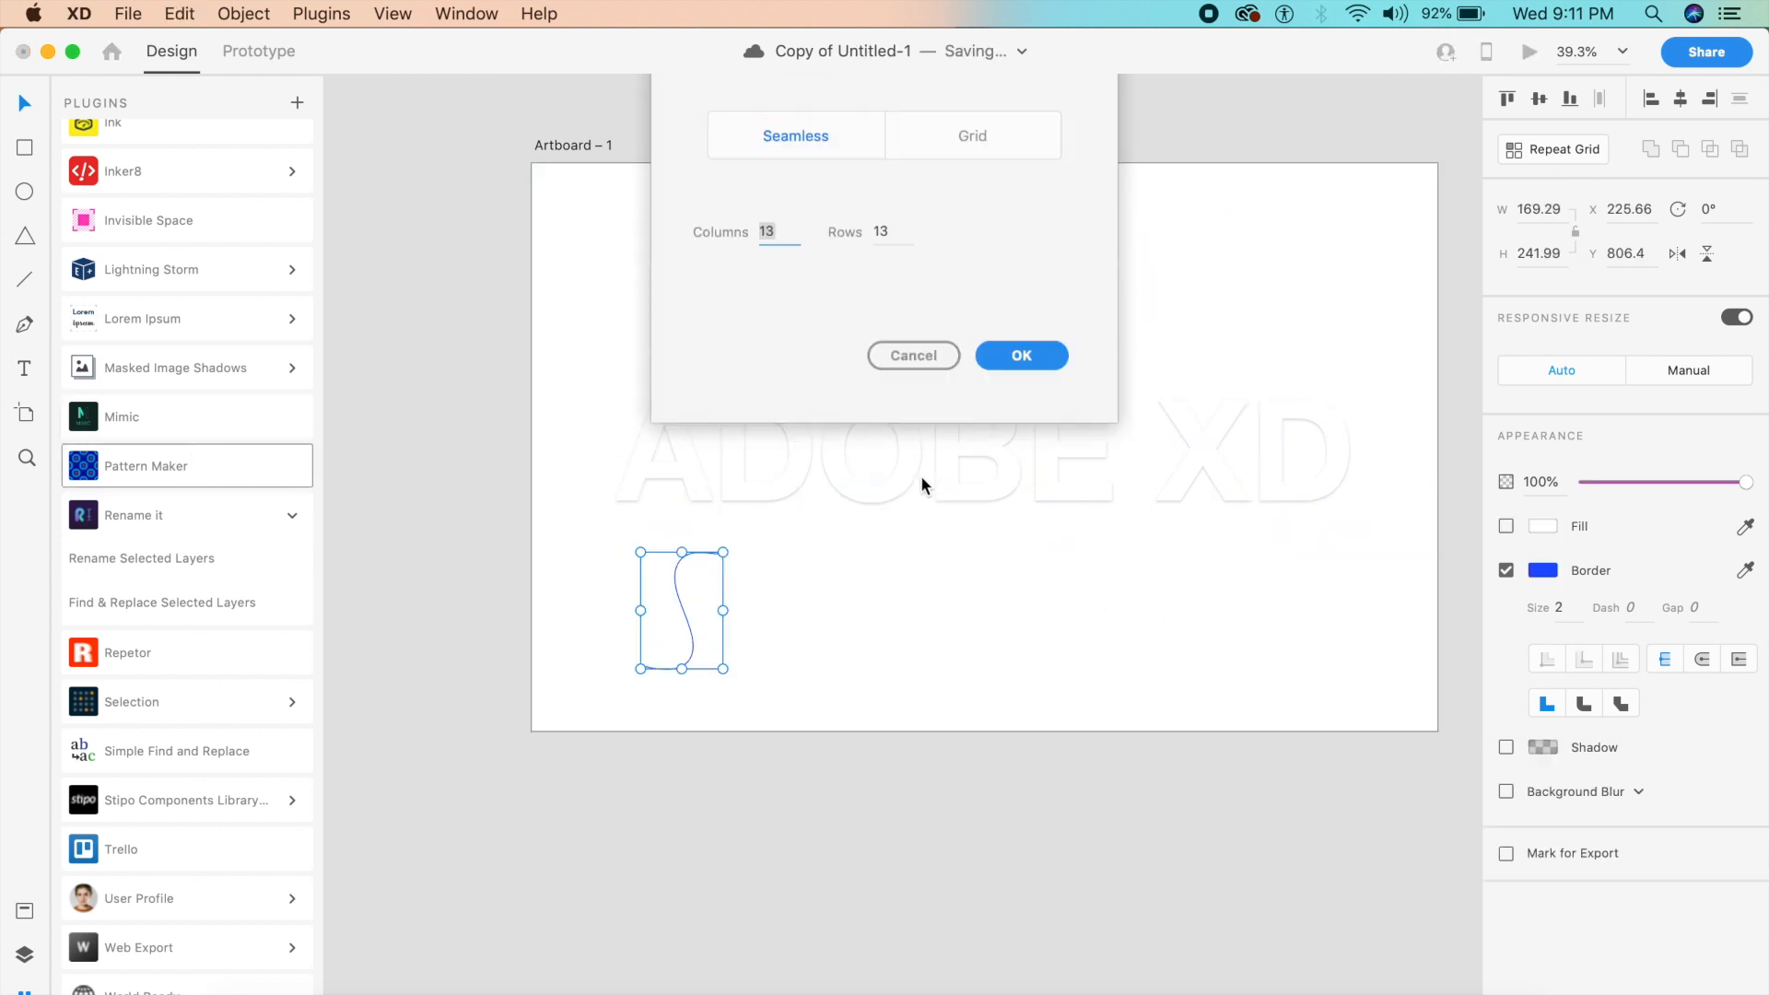
pyautogui.write('23')
pyautogui.click(879, 343)
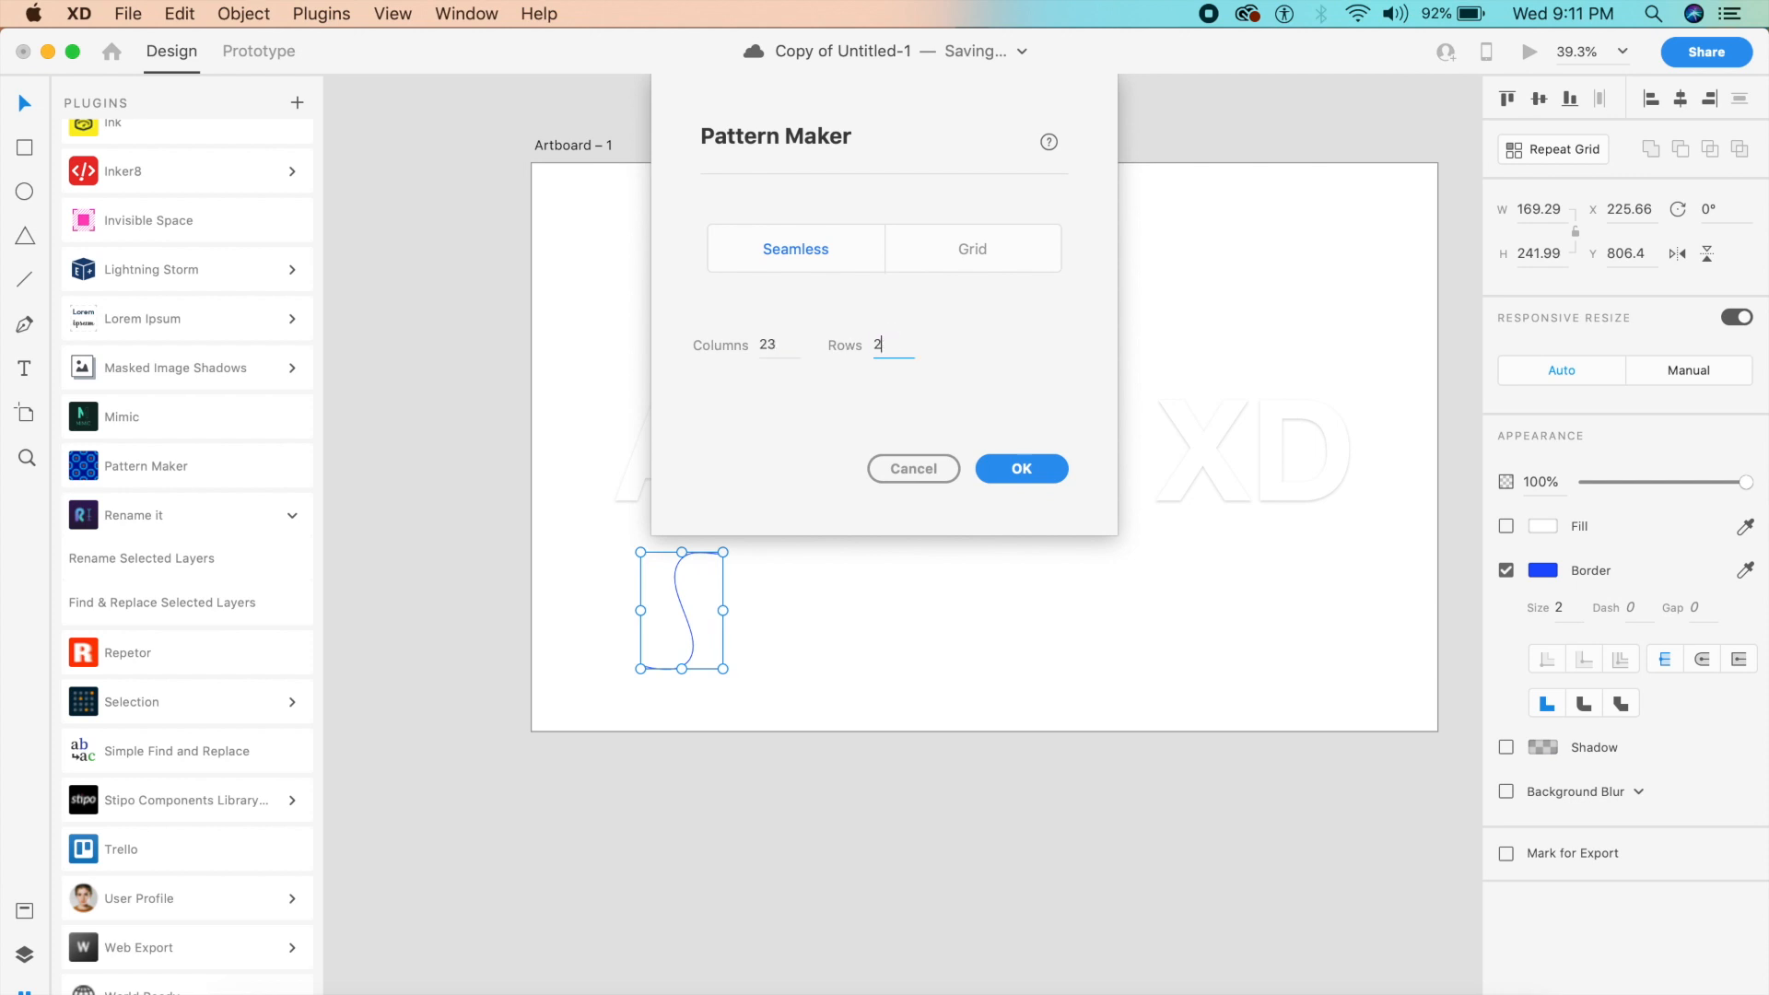
pyautogui.click(1009, 467)
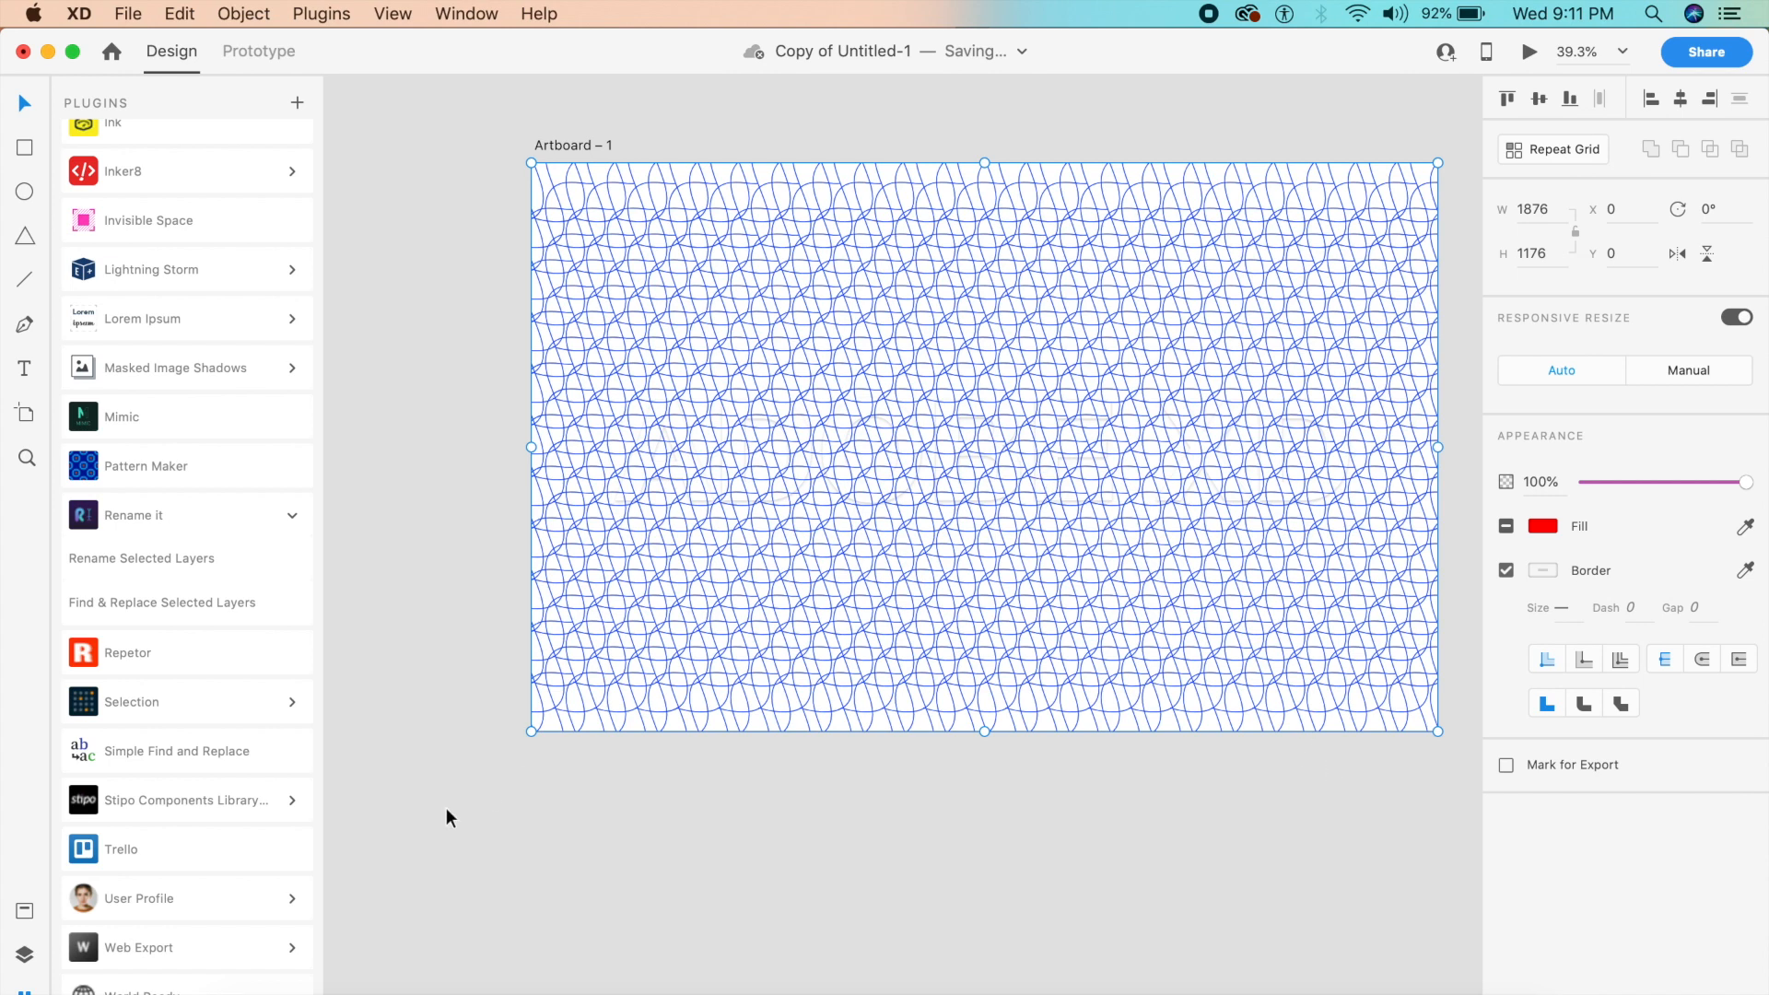
# Show the layers, collapse the pattern's mask group and bring the ADOBE XD text in front of it.
pyautogui.click(26, 954)
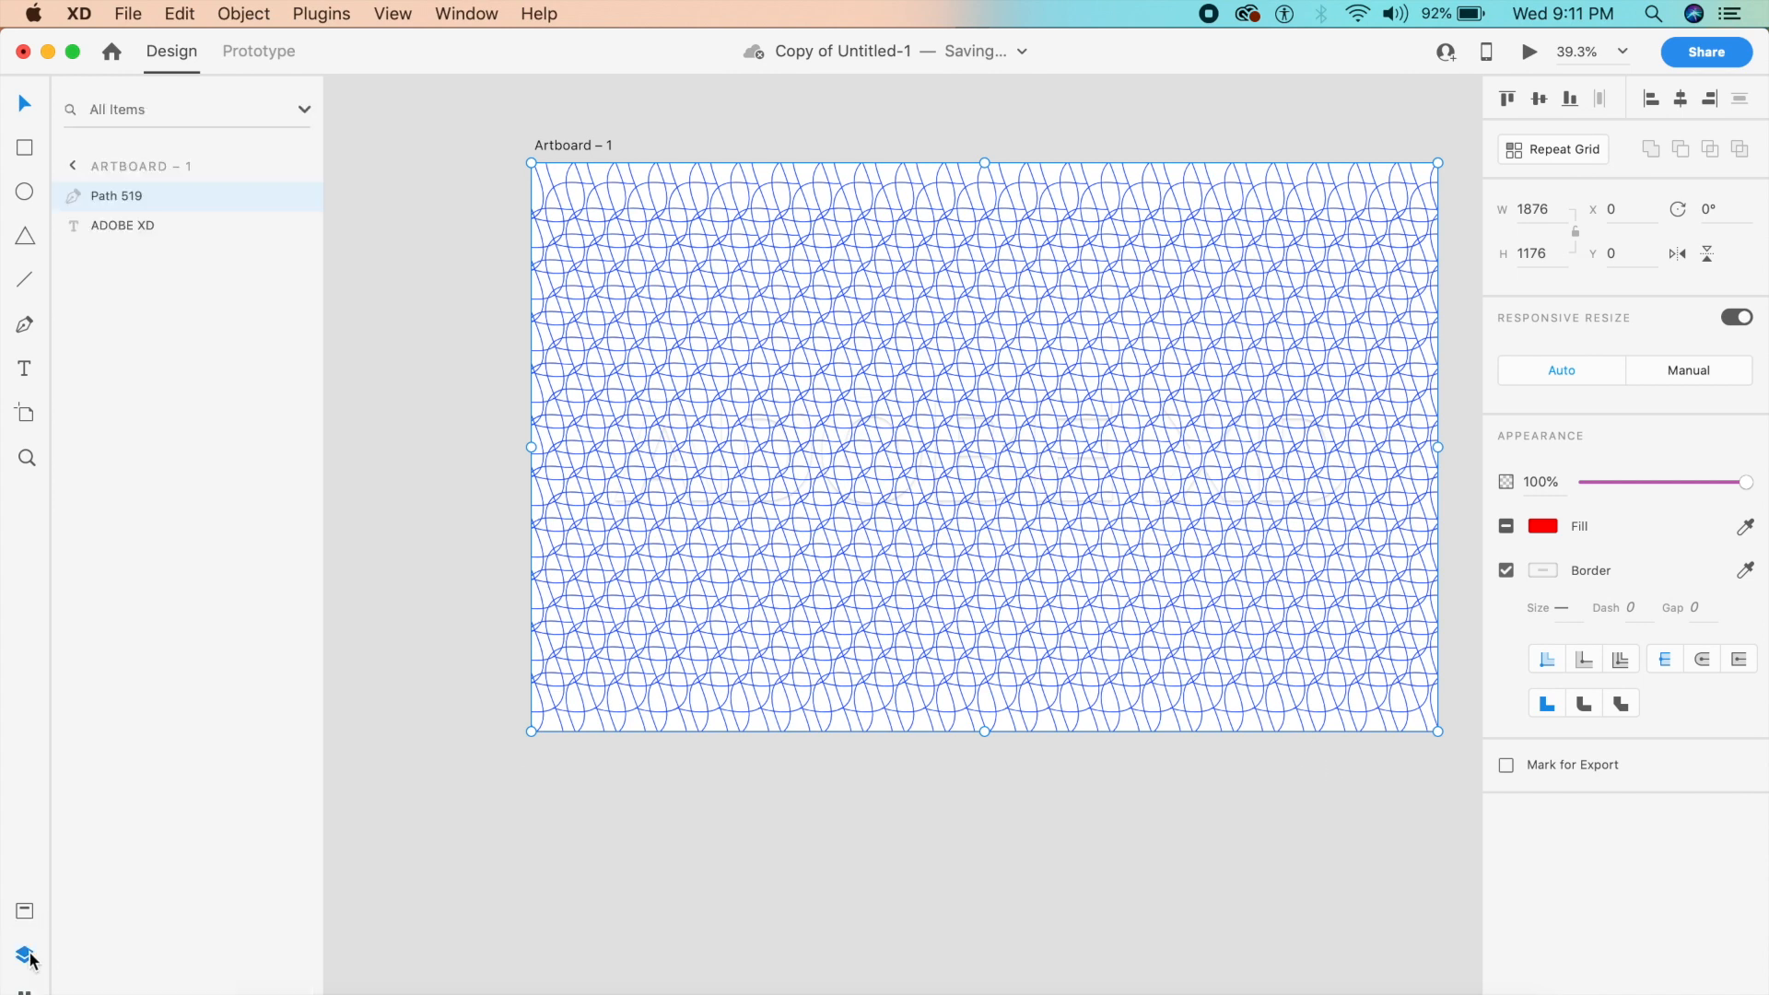
pyautogui.click(81, 224)
pyautogui.click(74, 195)
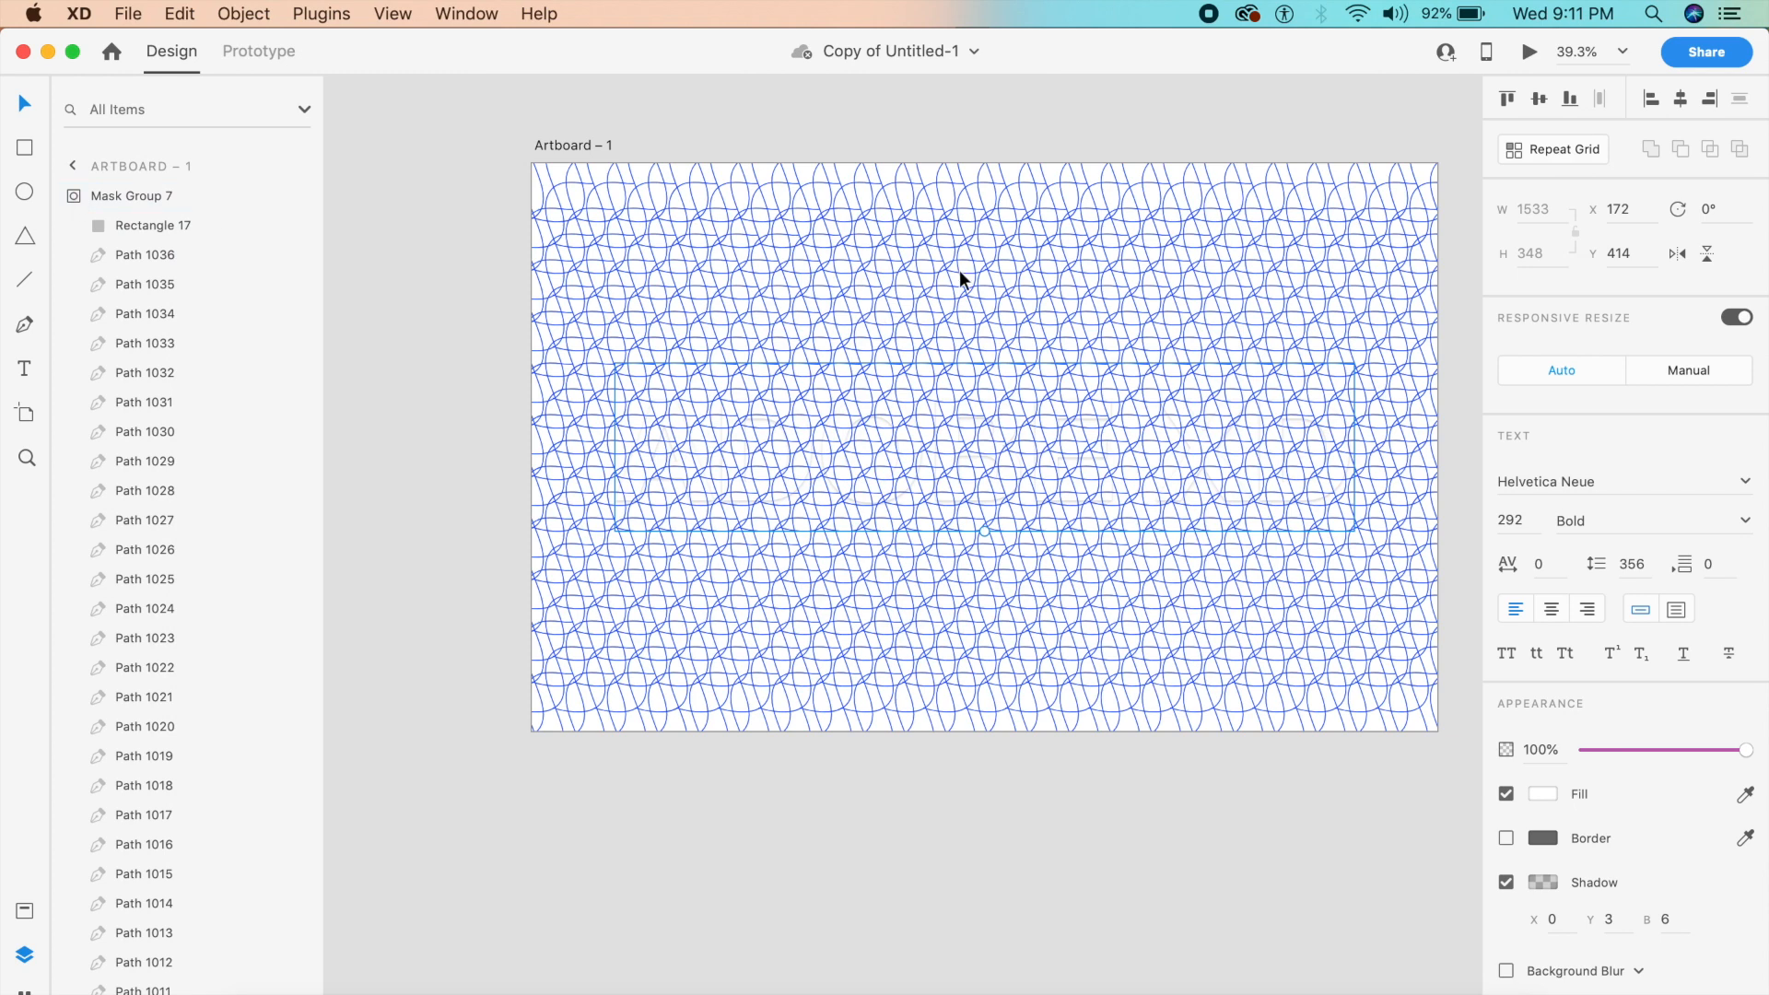
pyautogui.click(75, 193)
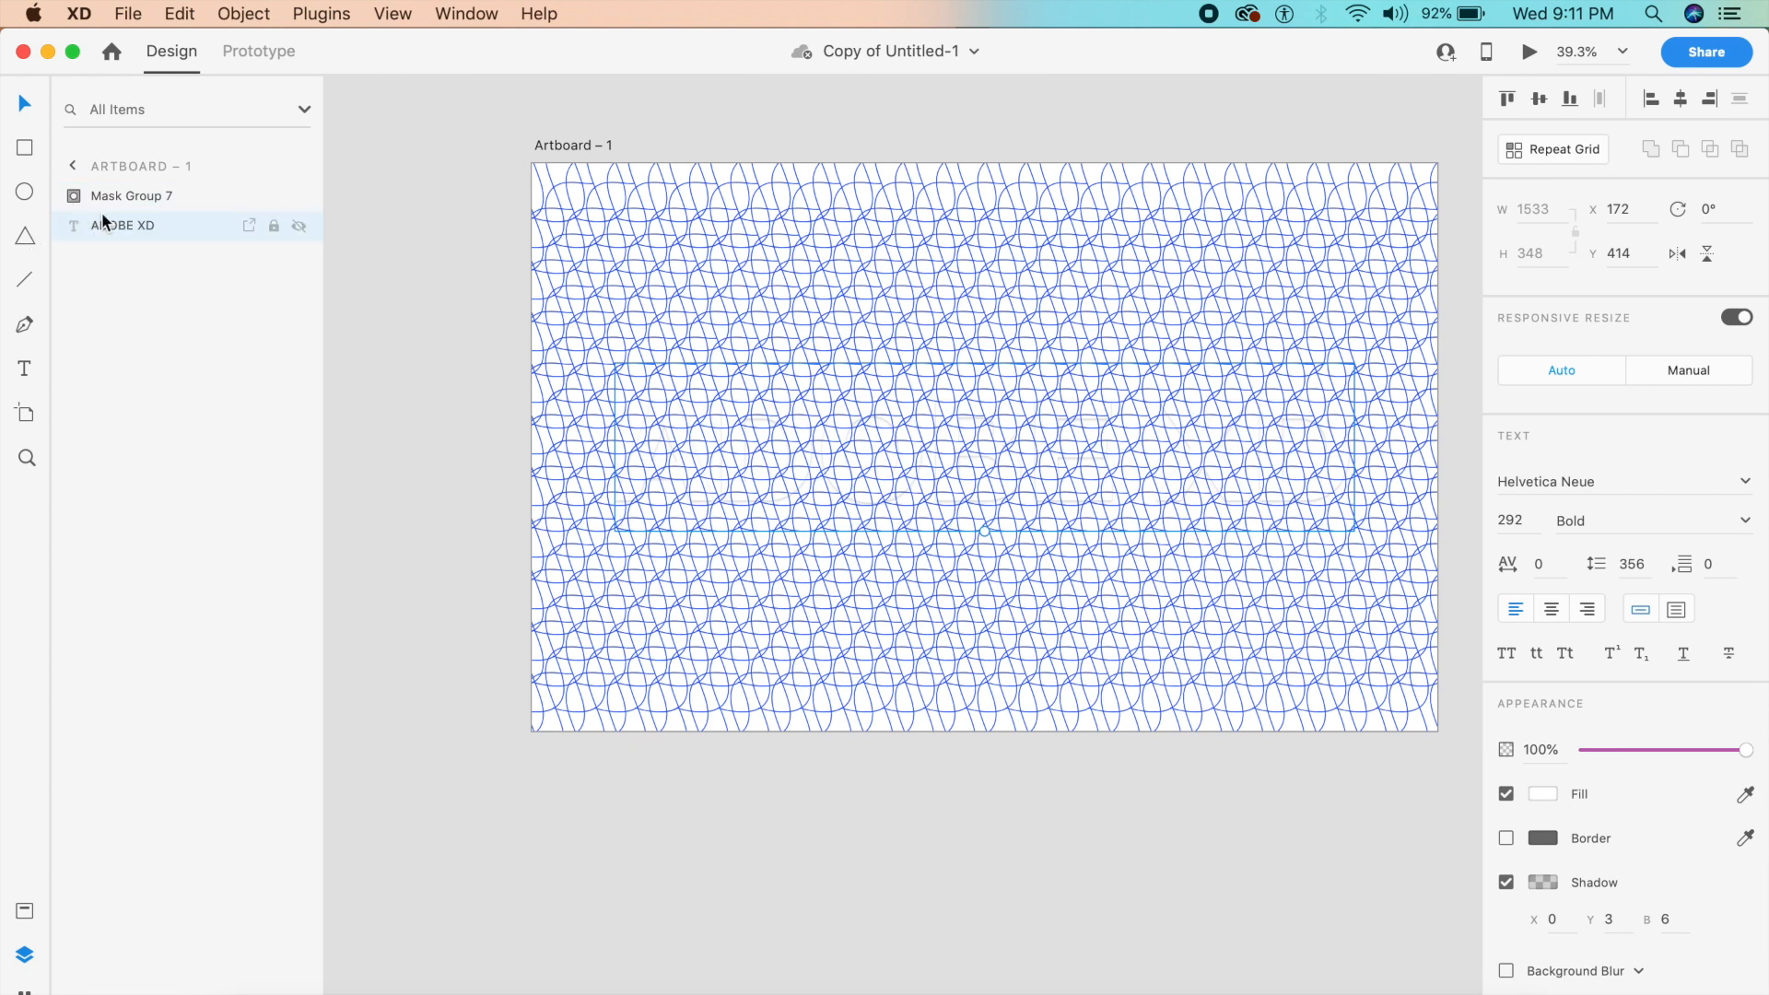
pyautogui.press('super+bracketright')
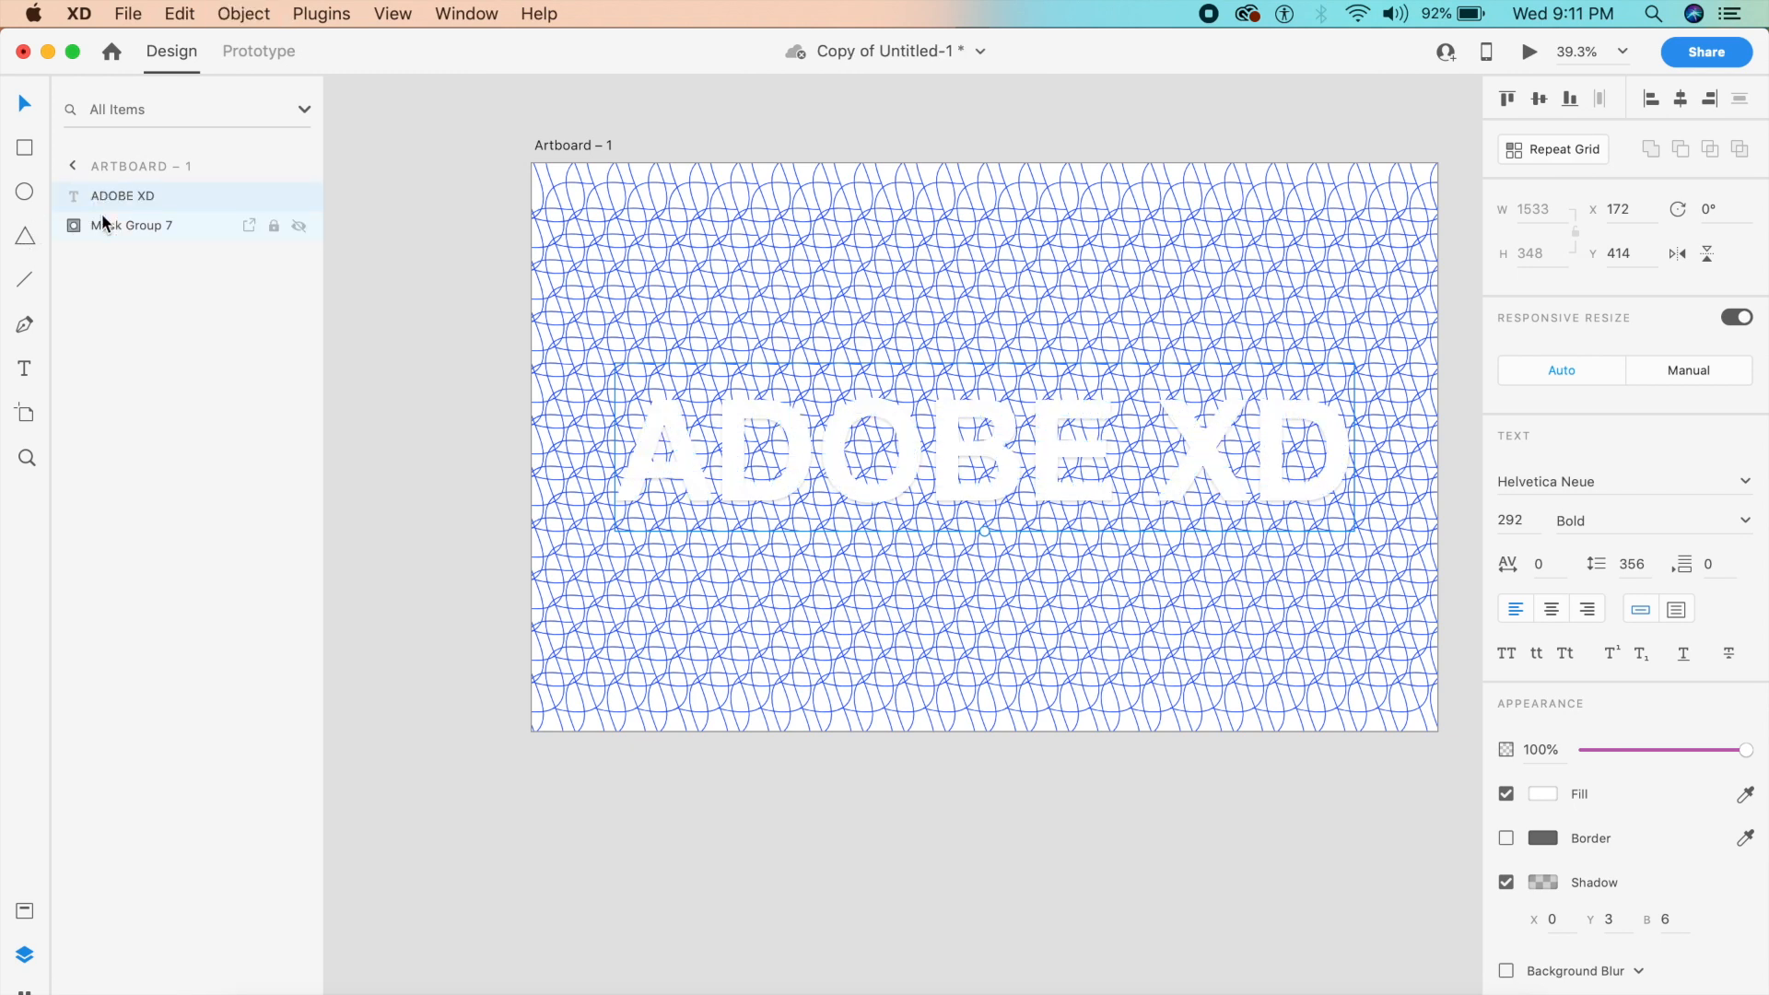
# Ungroup the line pattern's mask group and delete the red rectangle that covers the artboard.
pyautogui.click(129, 232)
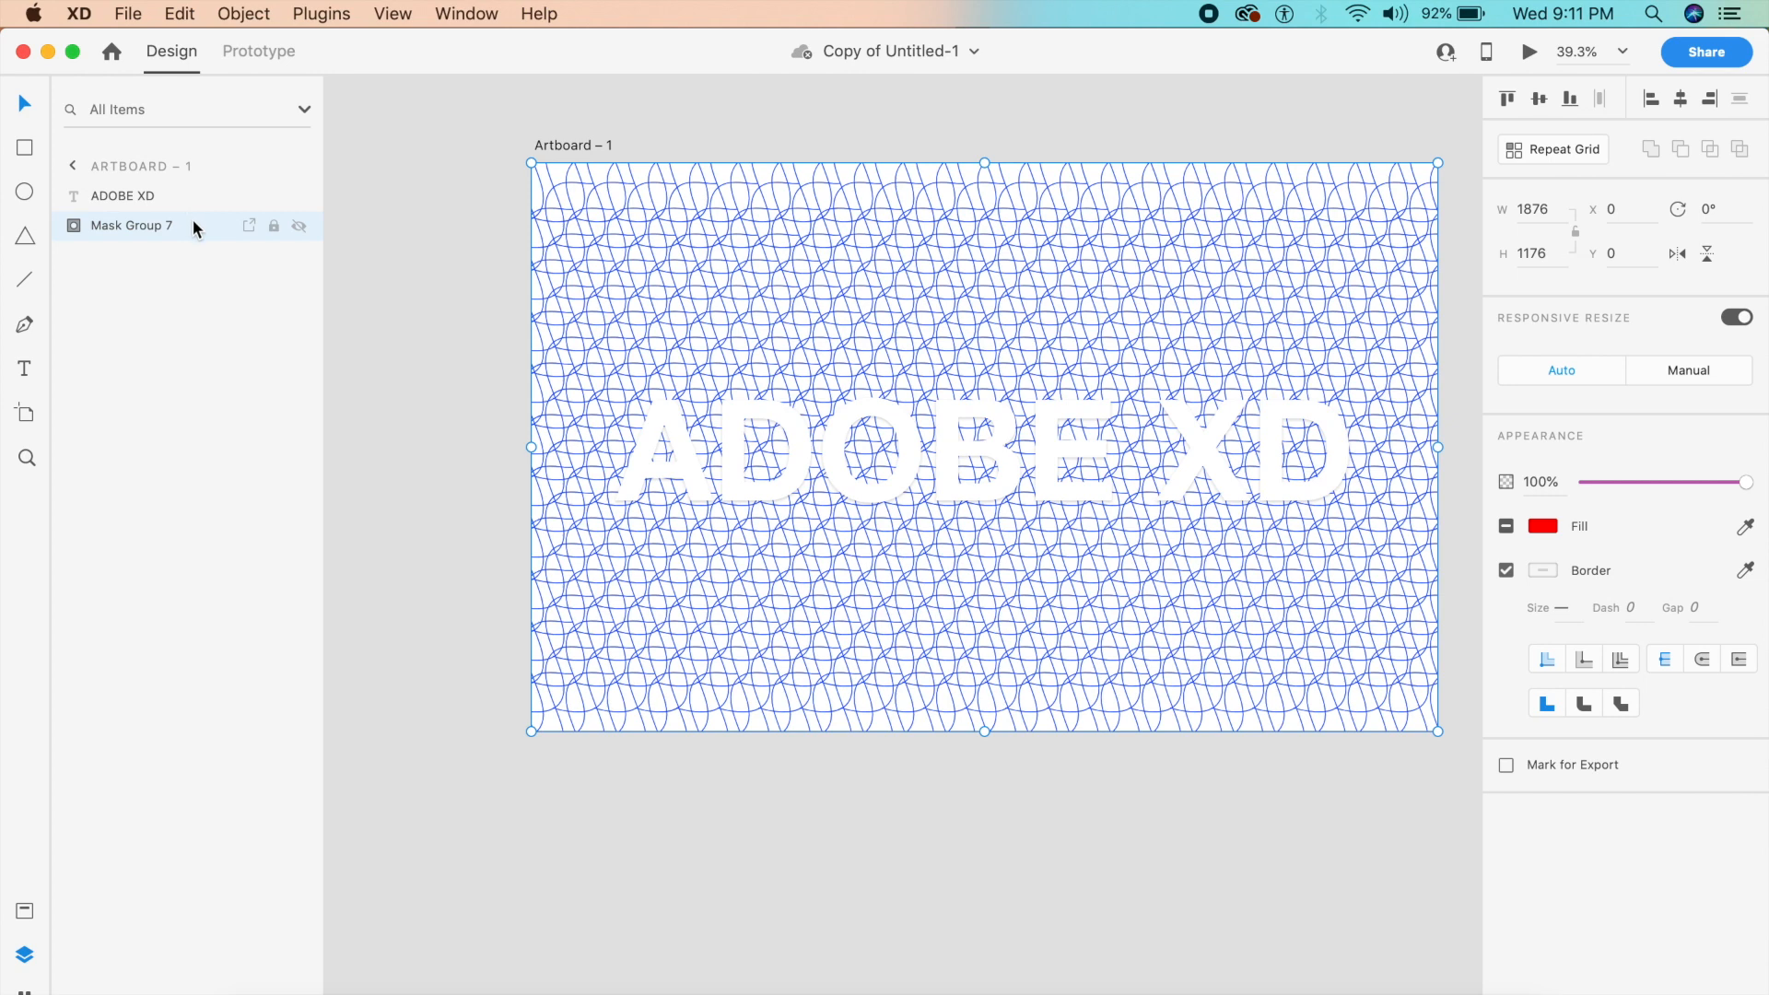
pyautogui.rightClick(655, 300)
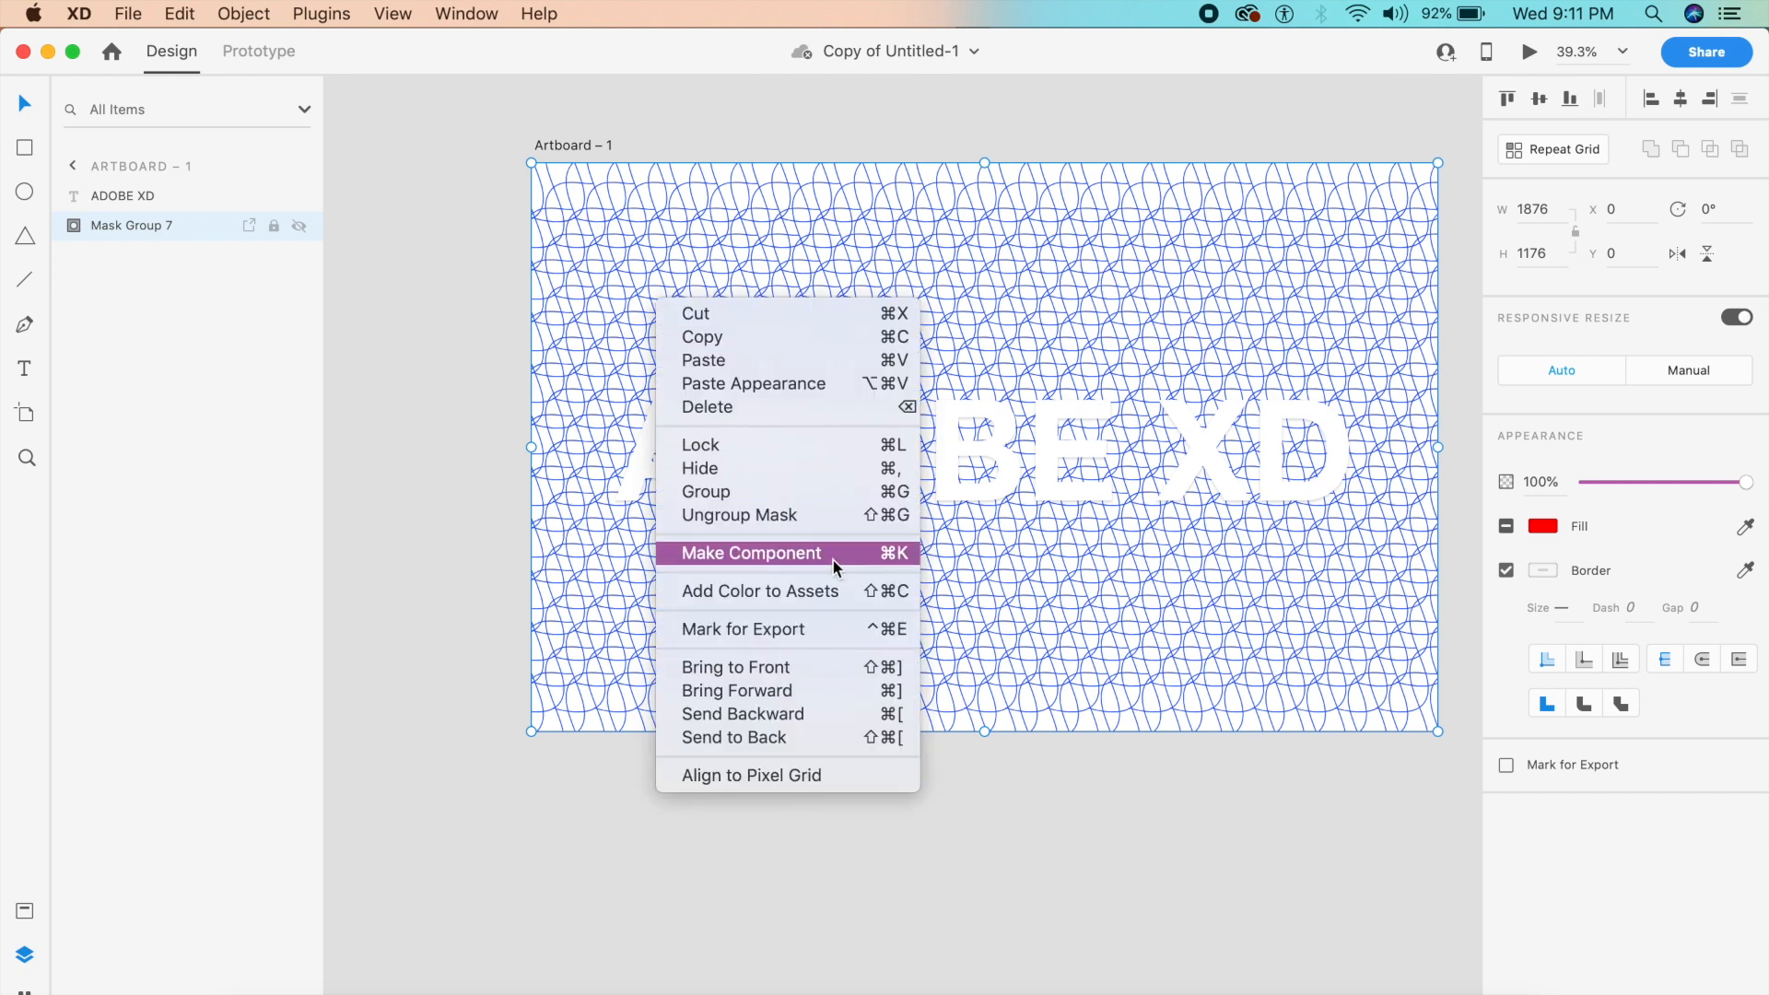
pyautogui.click(796, 516)
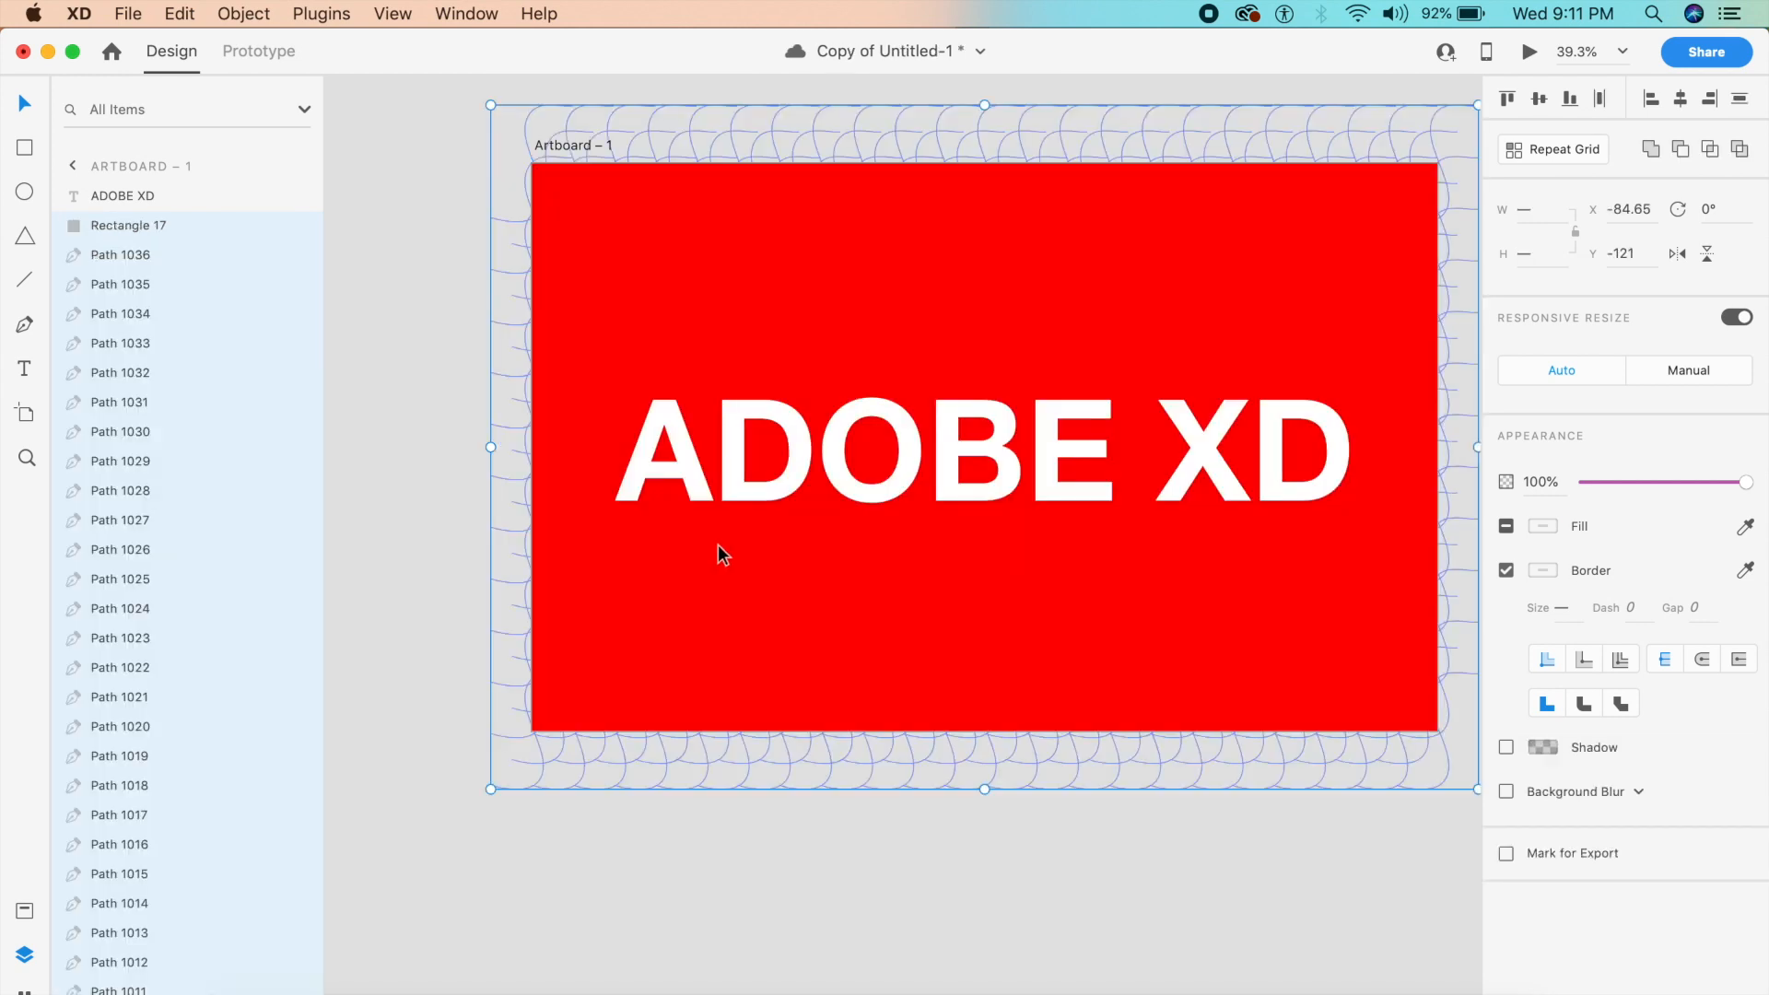
pyautogui.click(382, 580)
pyautogui.click(797, 724)
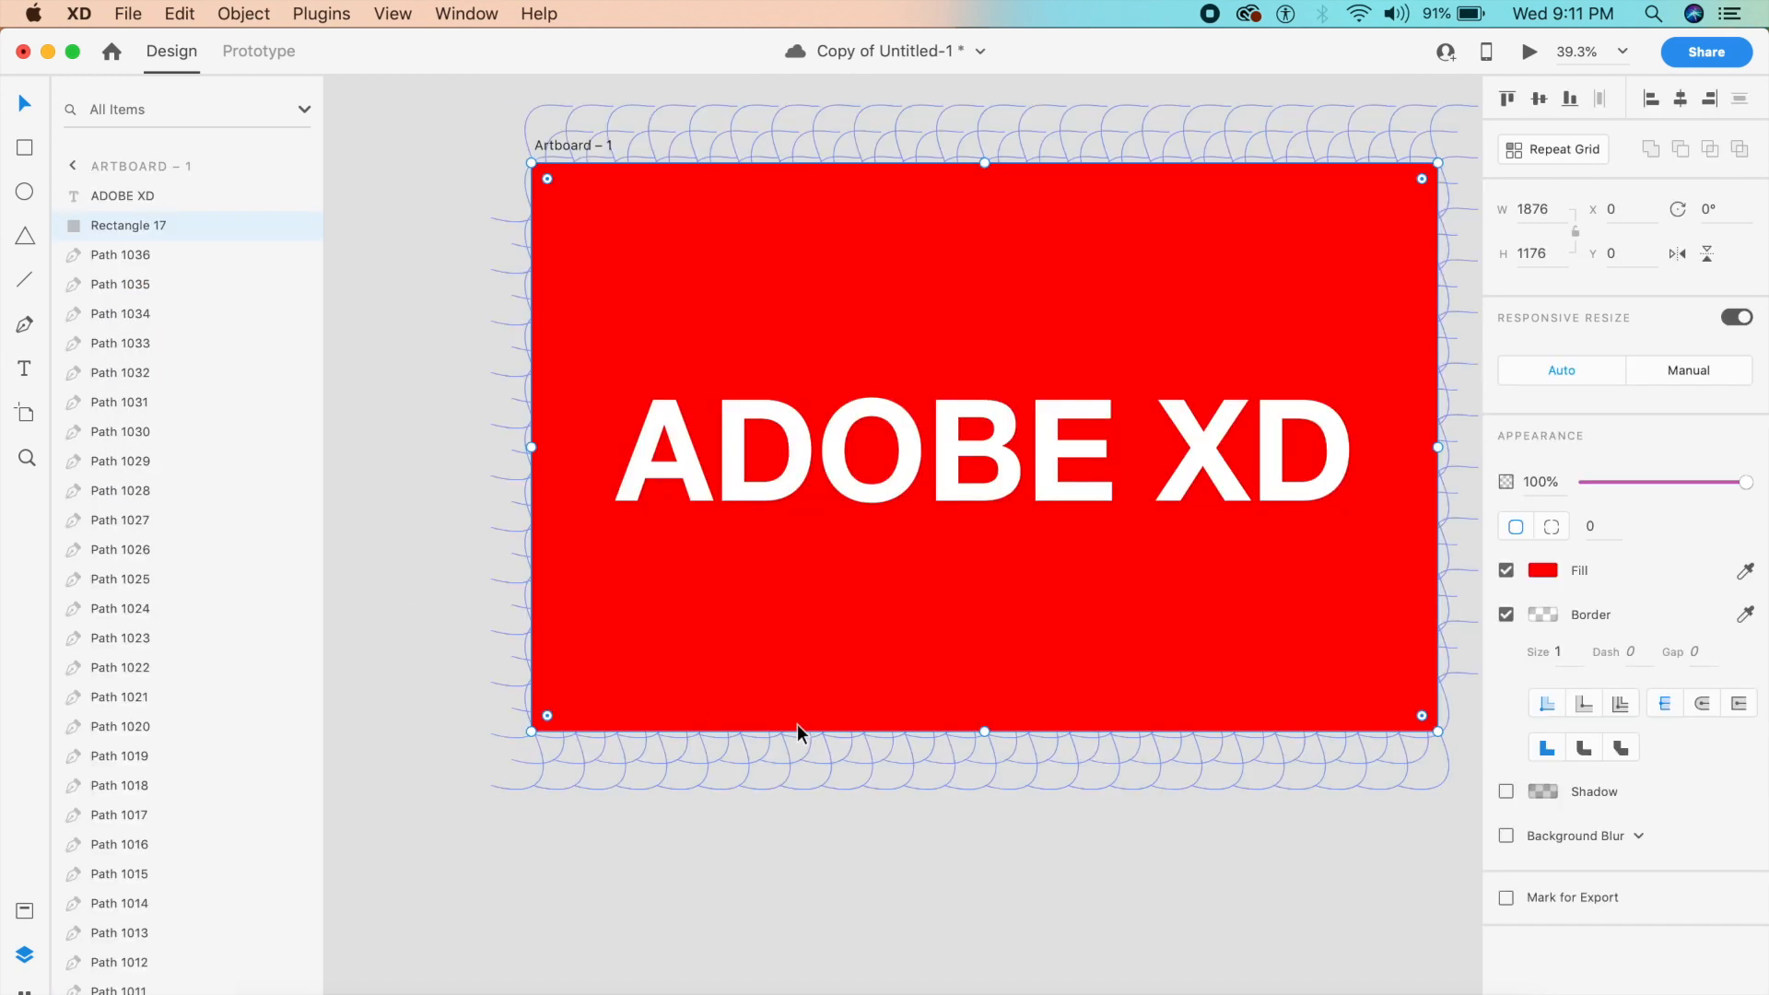
pyautogui.press('Delete')
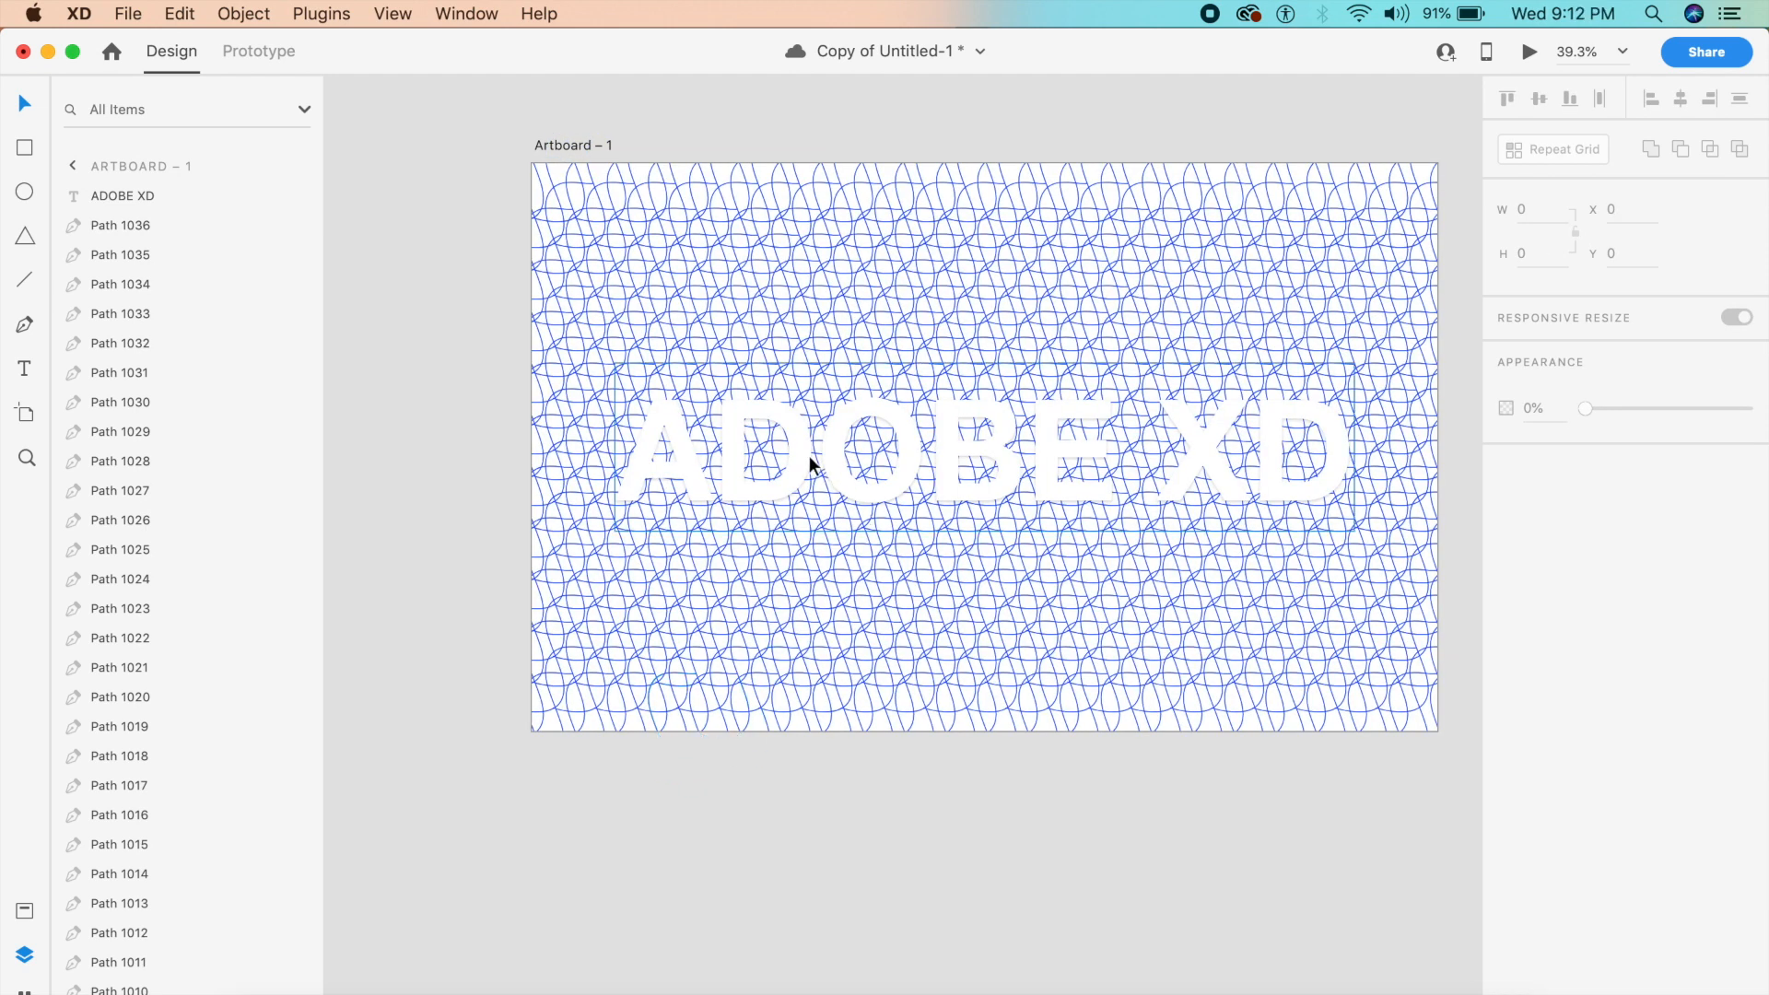
# Select all the pattern paths on Artboard – 1 and set their width and height to 2 each.
pyautogui.scroll(5, 107, 558)
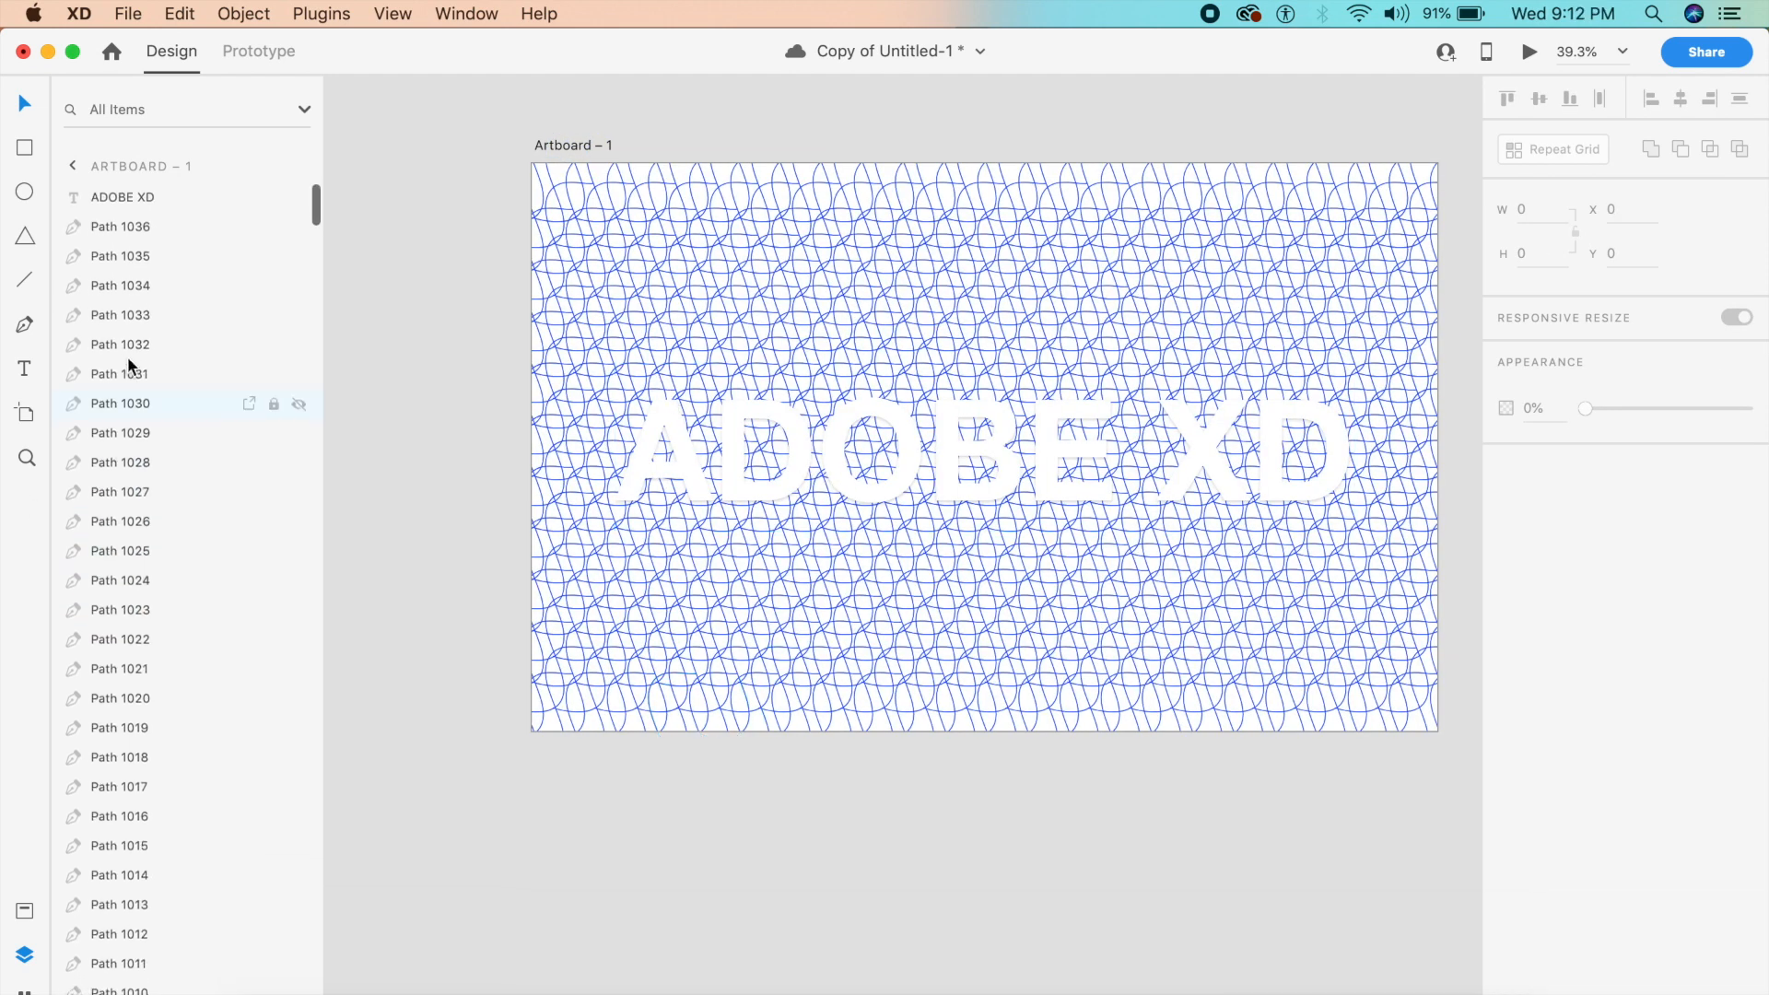
pyautogui.click(133, 224)
pyautogui.scroll(-20, 164, 488)
pyautogui.scroll(-20, 164, 488)
pyautogui.keyDown('shift'); pyautogui.click(143, 986); pyautogui.keyUp('shift')
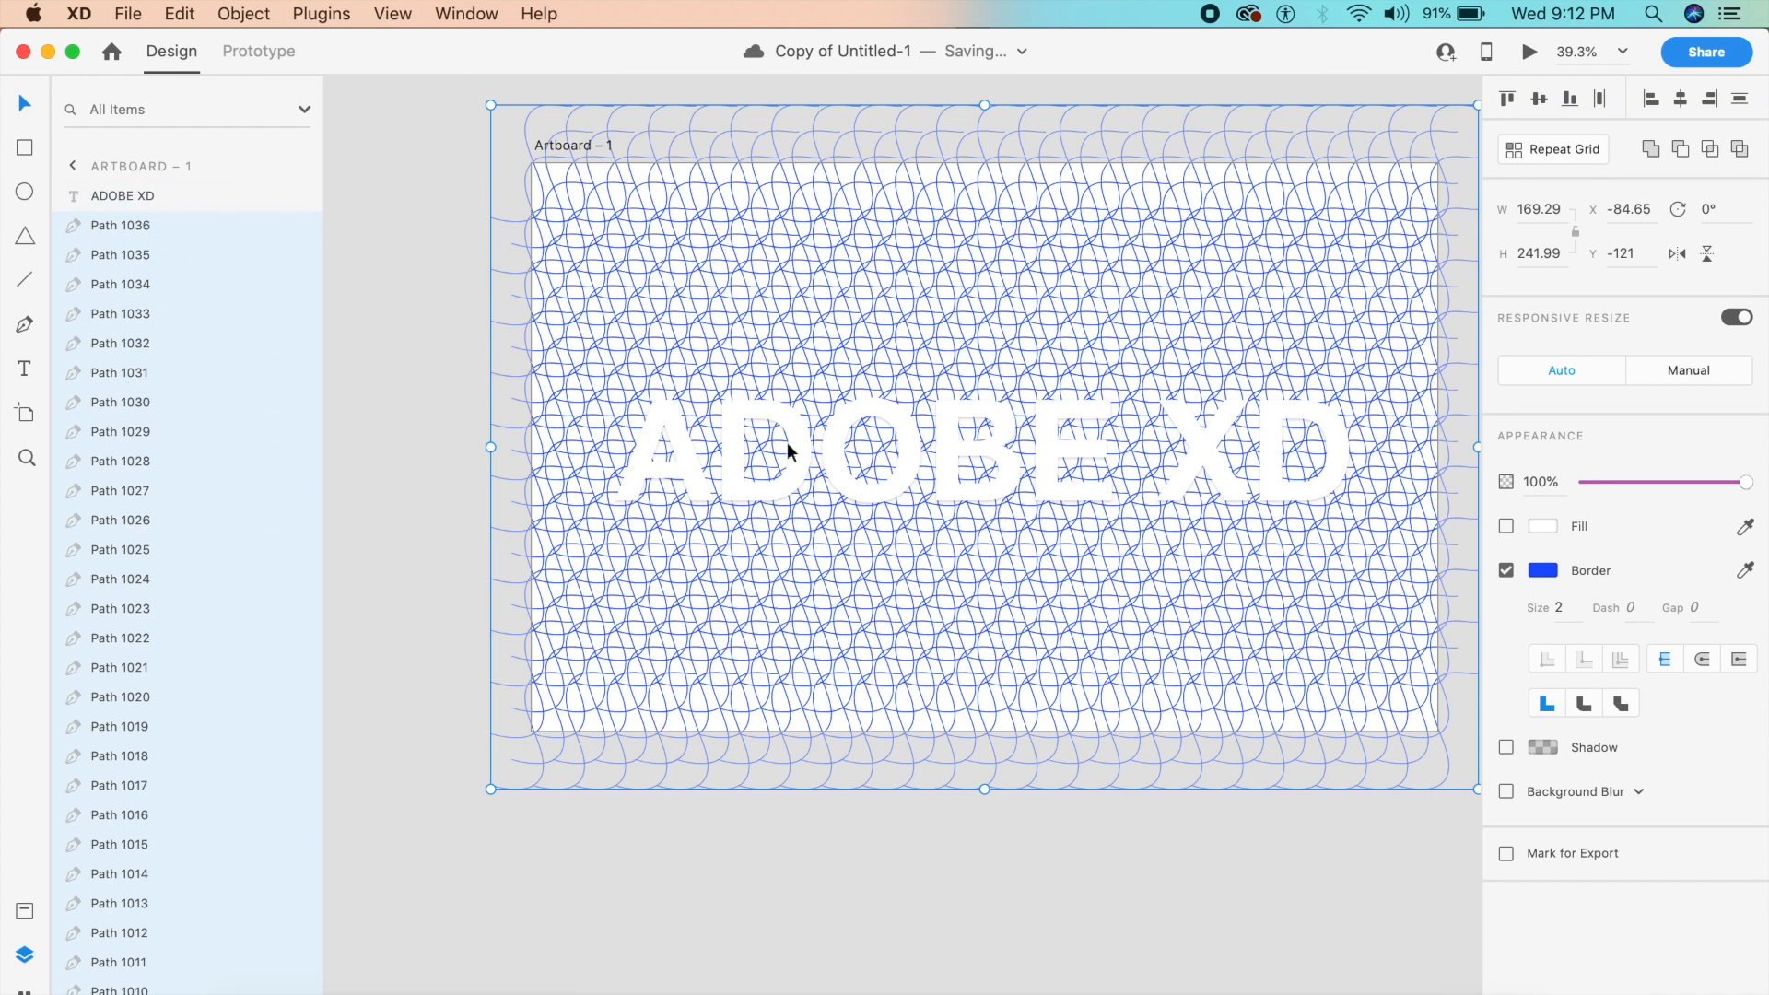
pyautogui.hscroll(5, 1003, 299)
pyautogui.hscroll(-5, 1091, 285)
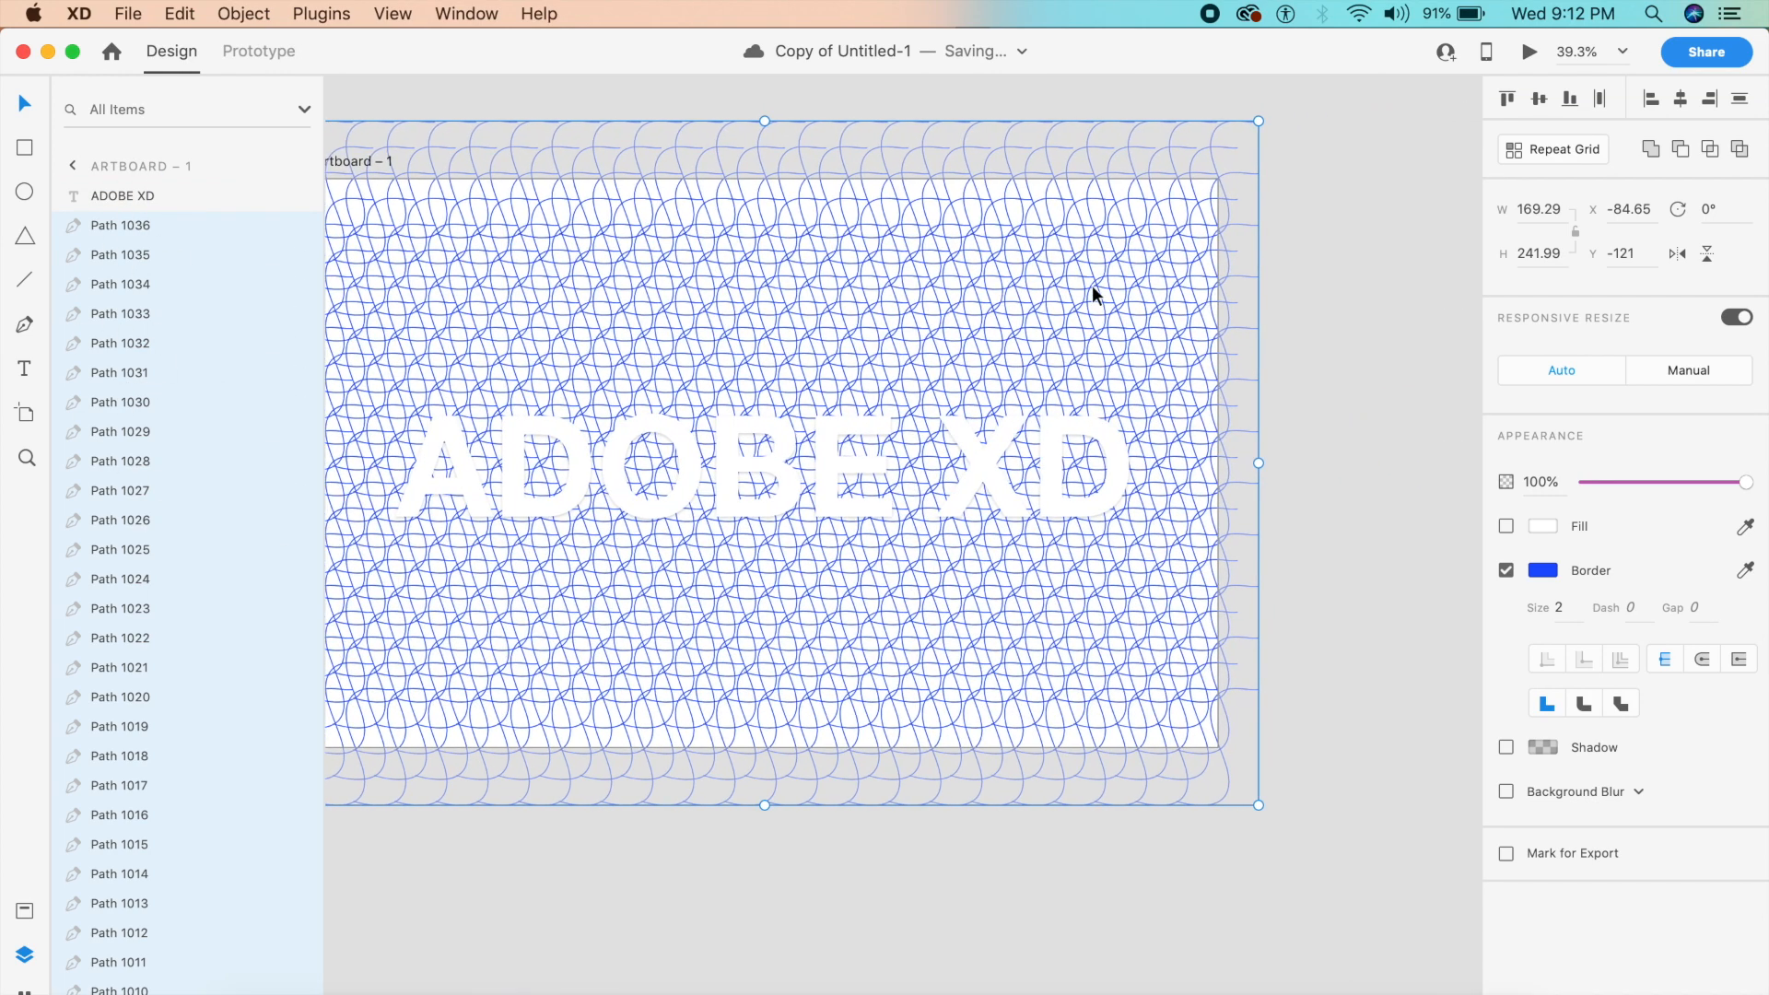
pyautogui.click(1559, 209)
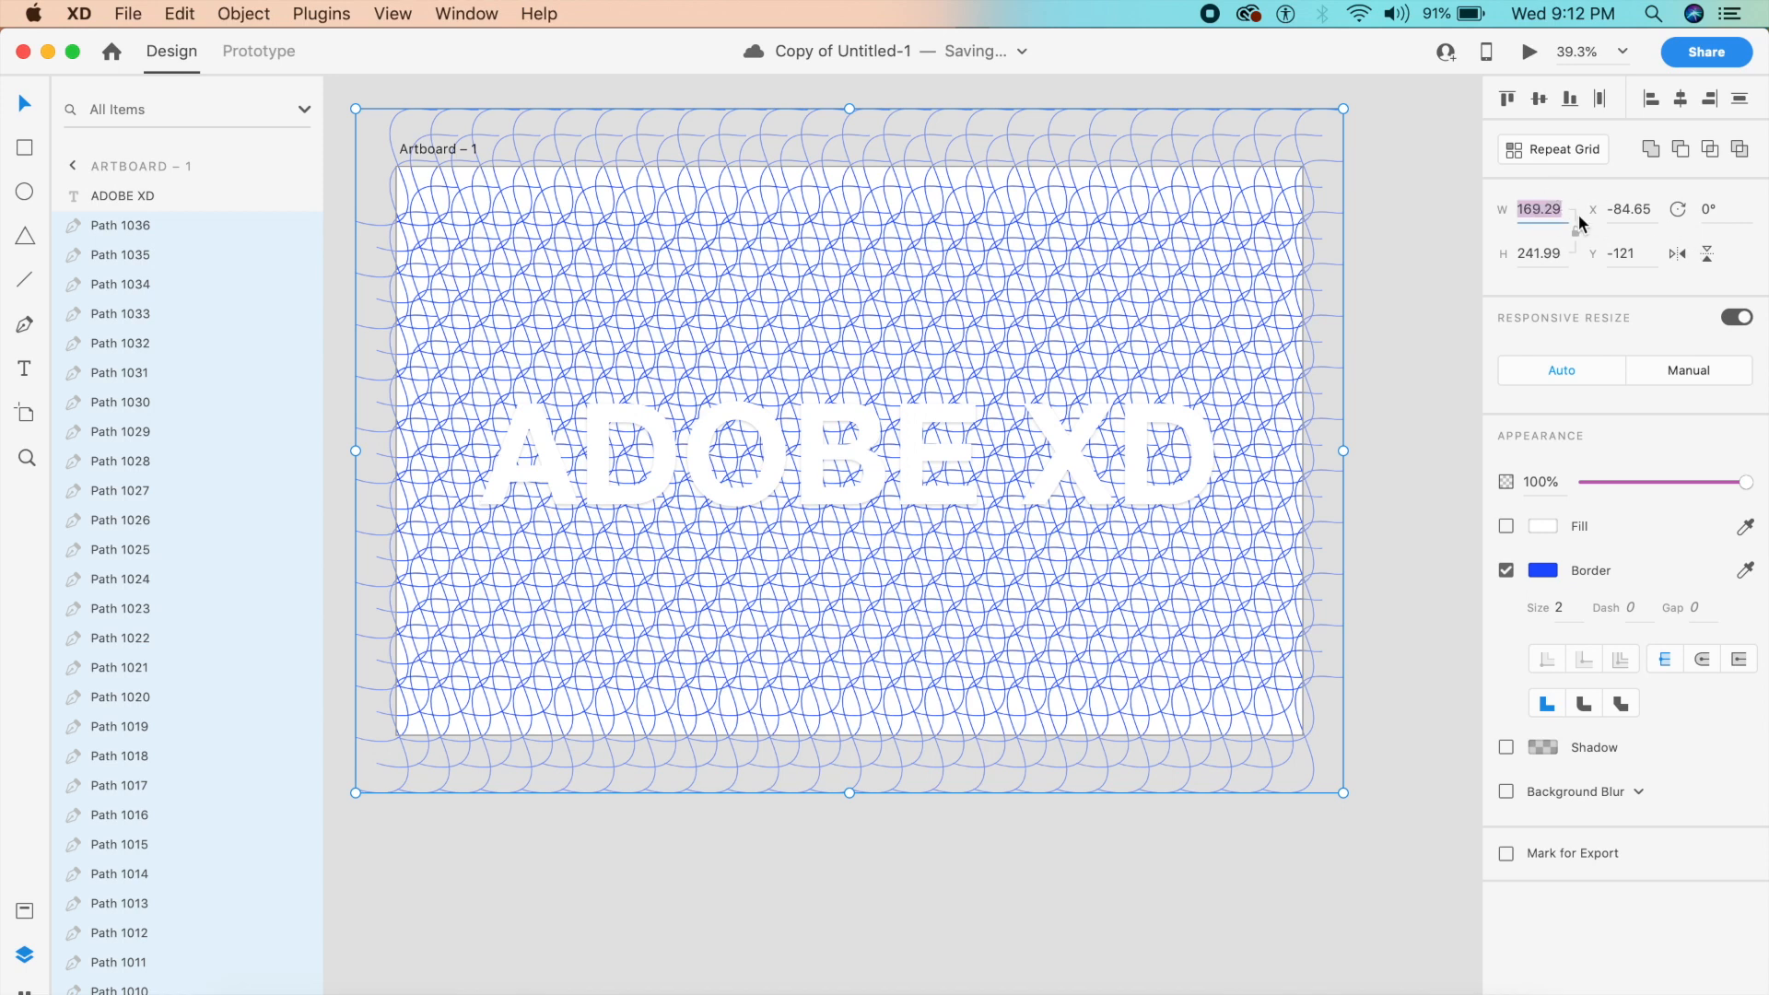
pyautogui.write('2')
pyautogui.press('Tab')
pyautogui.write('2')
pyautogui.hotkey('shift', 'Tab')
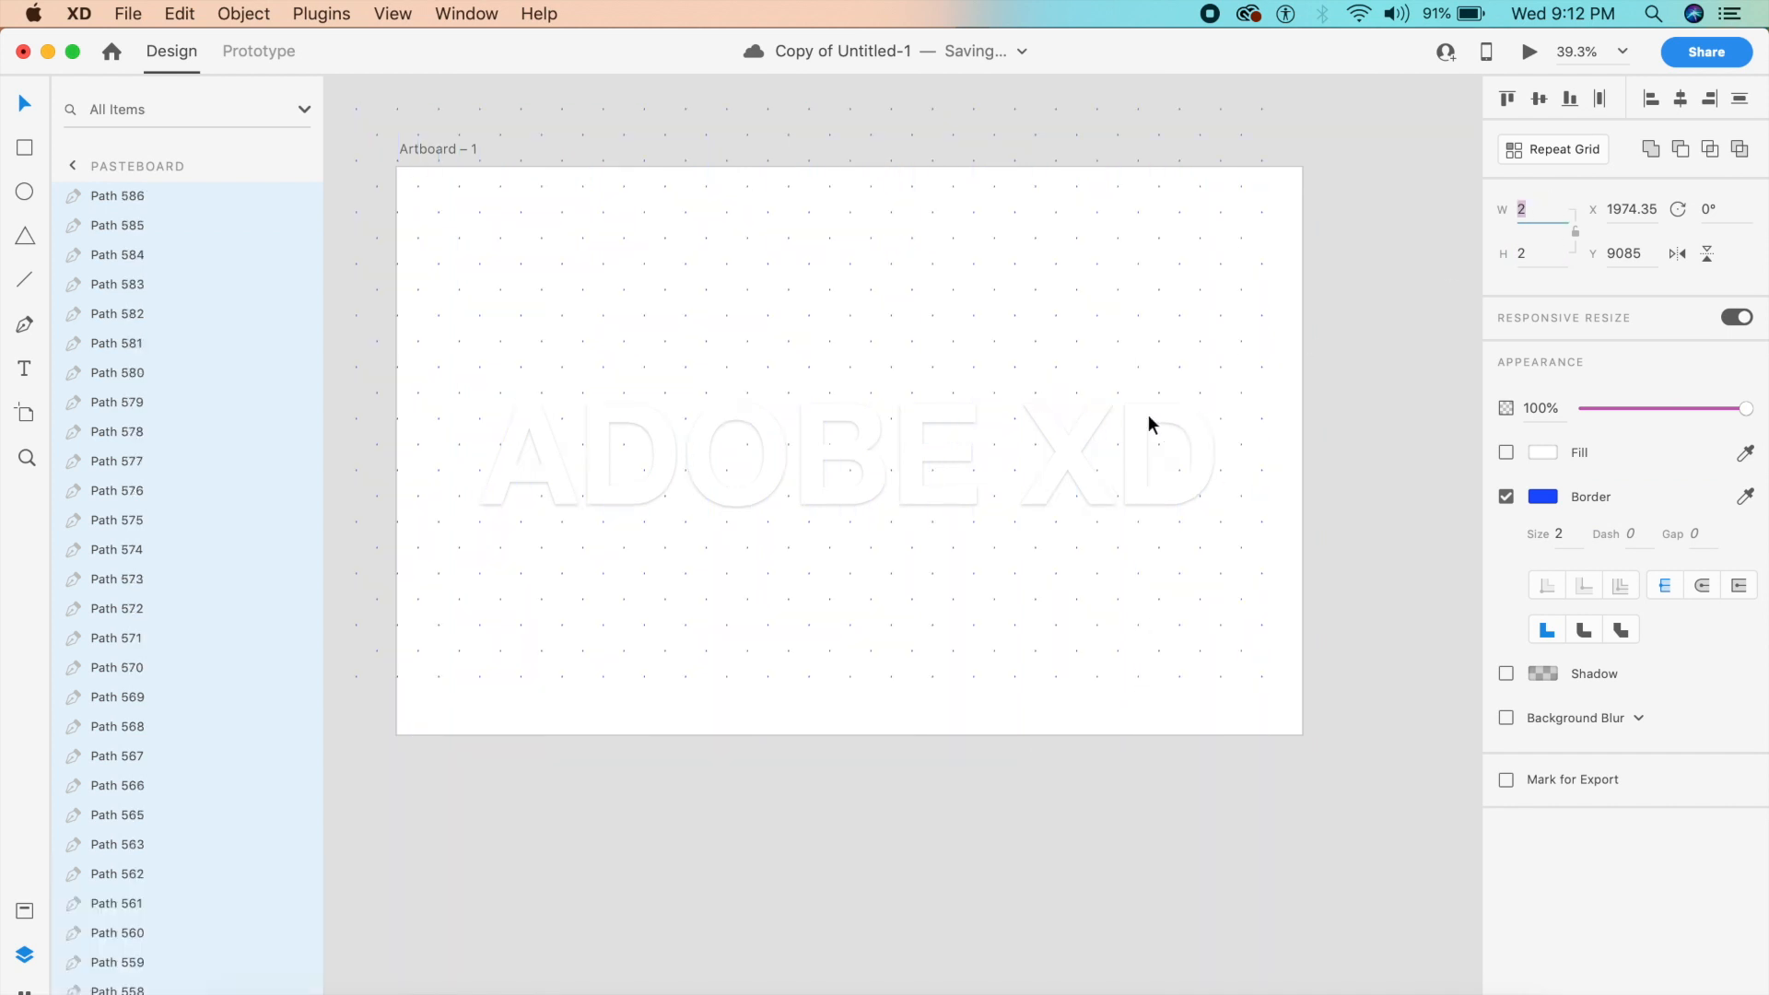
pyautogui.click(1035, 600)
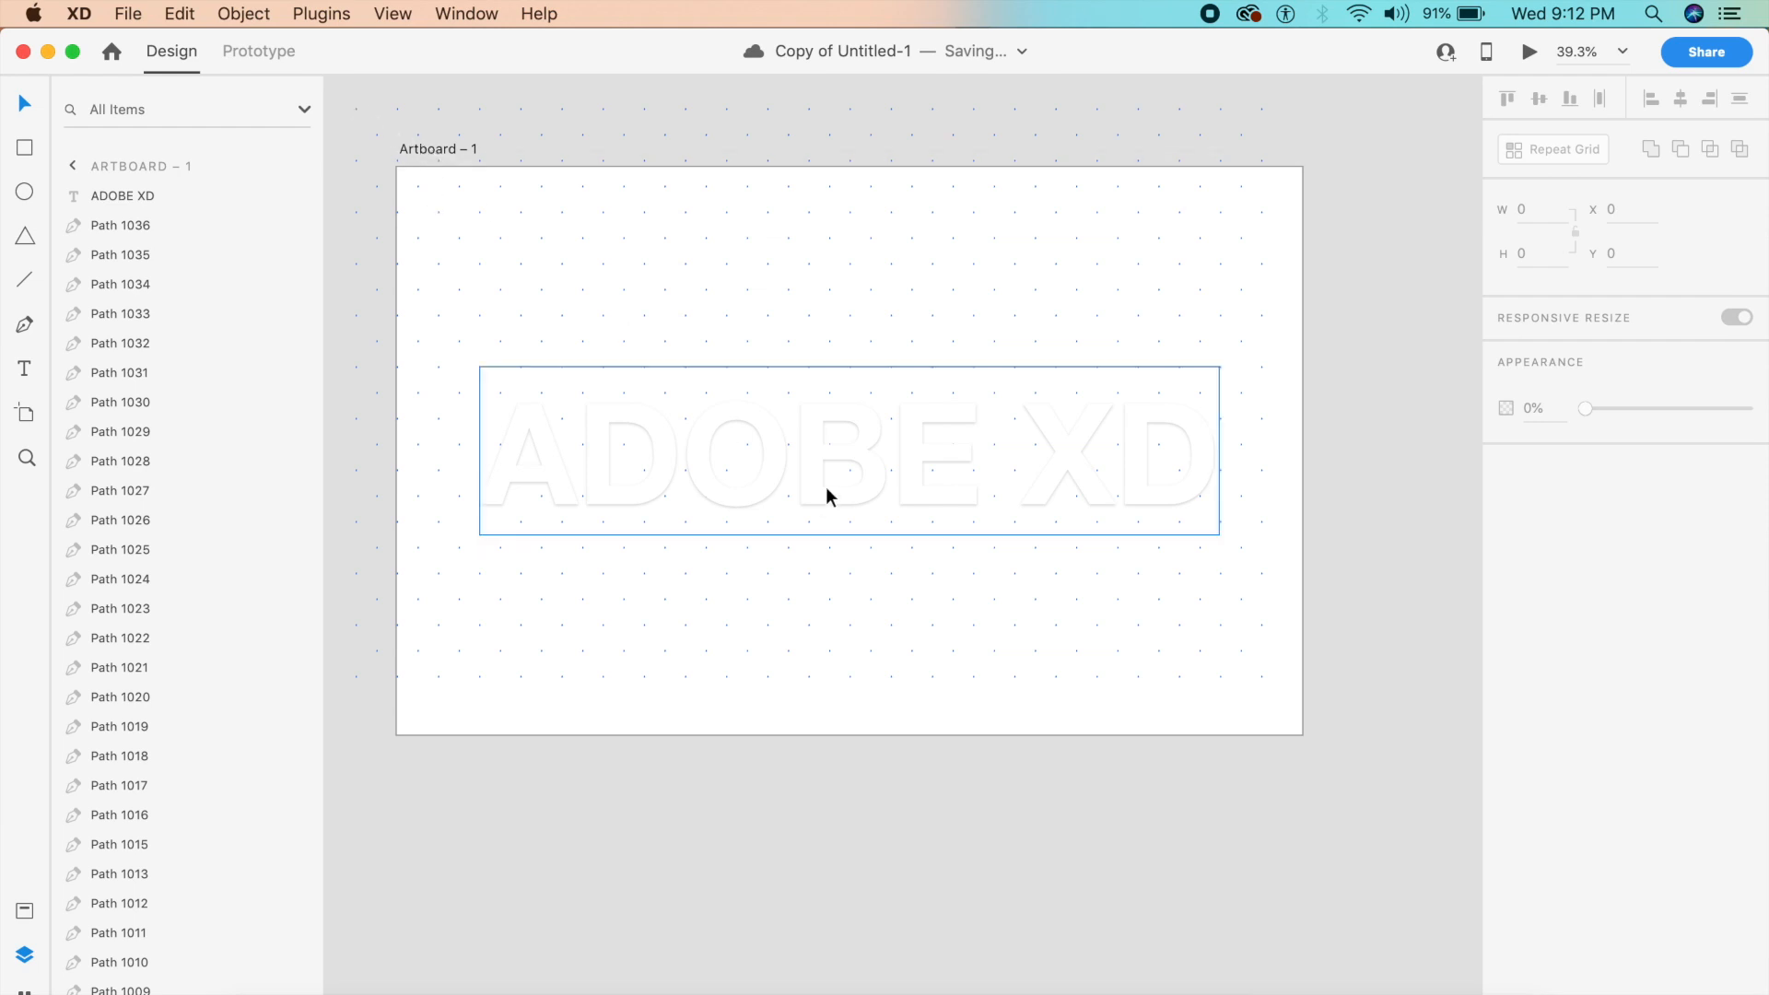
# Cut the ADOBE XD title from Artboard – 1.
pyautogui.click(828, 461)
pyautogui.press('super+c')
pyautogui.press('super+x')
# Select all the tiny dot paths and shift them 80 to the right and 120 down to fill the artboard.
pyautogui.moveTo(342, 95); pyautogui.dragTo(1380, 810)
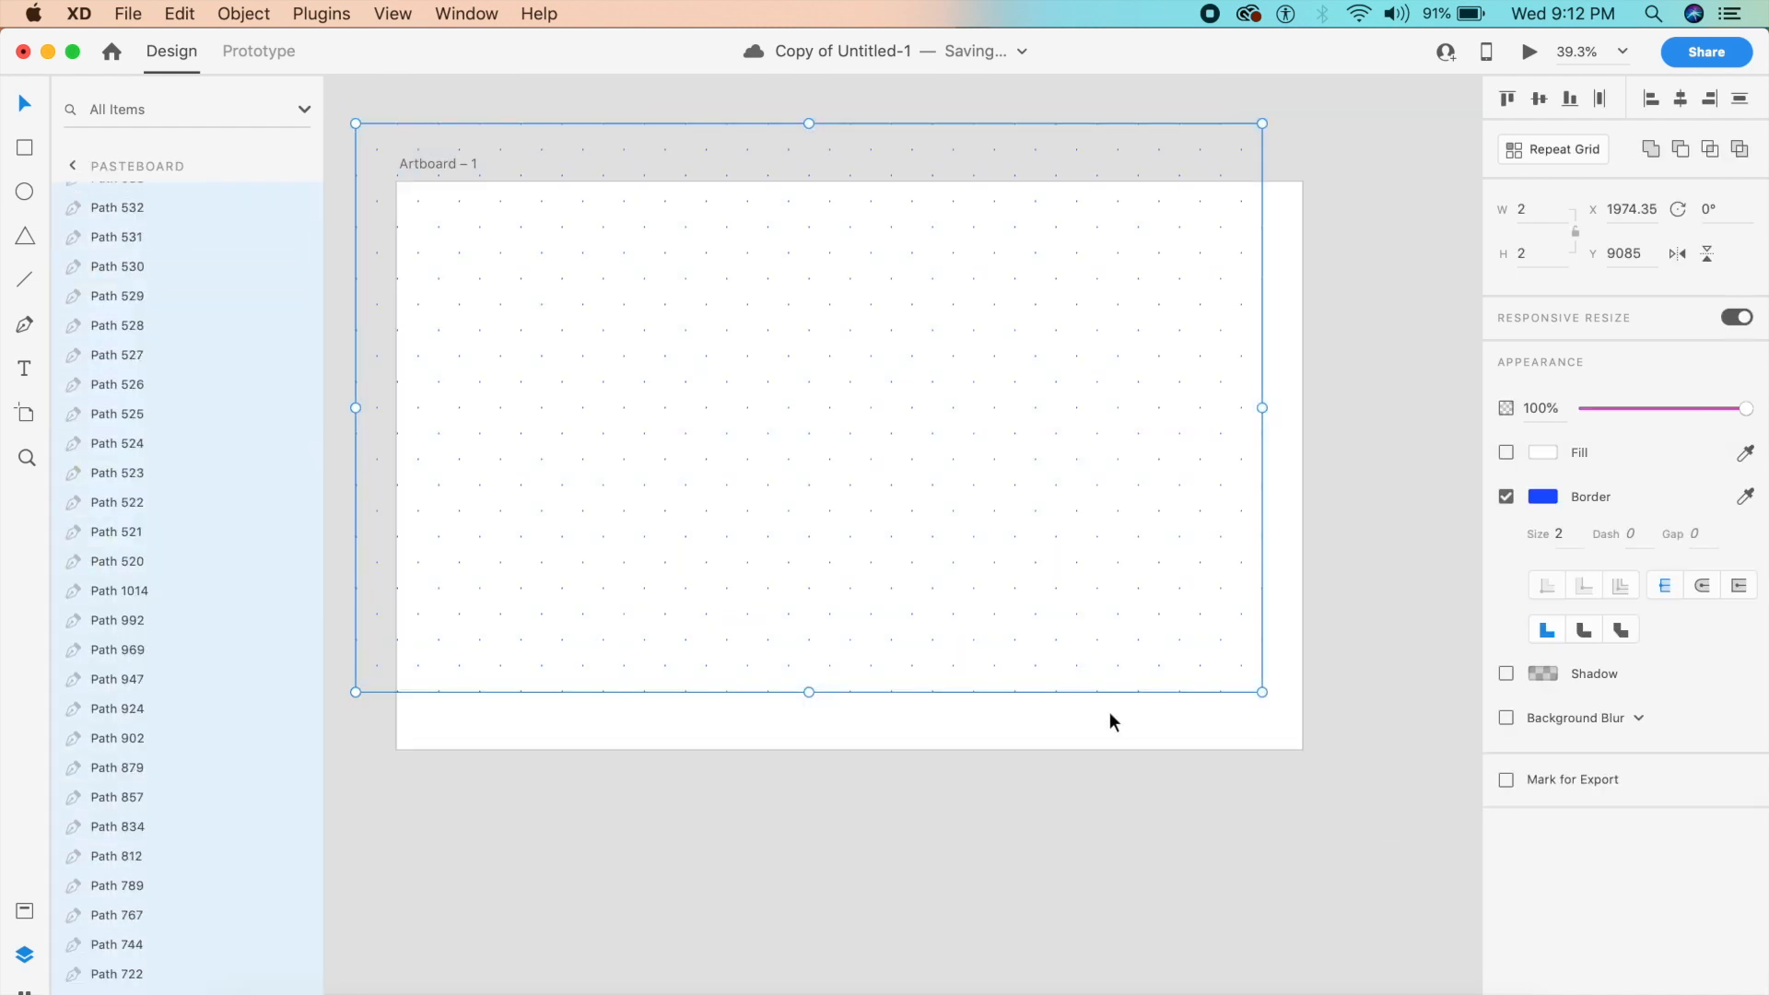
pyautogui.hotkey('shift', 'Right')
pyautogui.hotkey('shift', 'Right')
pyautogui.hotkey('shift', 'Right')
pyautogui.hotkey('shift', 'Right')
pyautogui.hotkey('shift', 'Right')
pyautogui.hotkey('shift', 'Right')
pyautogui.hotkey('shift', 'Right')
pyautogui.hotkey('shift', 'Right')
pyautogui.hotkey('shift', 'Right')
pyautogui.hotkey('shift', 'Right')
pyautogui.hotkey('shift', 'Right')
pyautogui.hotkey('shift', 'Down')
pyautogui.hotkey('shift', 'Down')
pyautogui.hotkey('shift', 'Down')
pyautogui.hotkey('shift', 'Down')
pyautogui.hotkey('shift', 'Down')
pyautogui.hotkey('shift', 'Down')
pyautogui.hotkey('shift', 'Down')
pyautogui.hotkey('shift', 'Down')
pyautogui.hotkey('shift', 'Down')
pyautogui.hotkey('shift', 'Down')
pyautogui.hotkey('shift', 'Down')
pyautogui.hotkey('shift', 'Down')
pyautogui.hotkey('shift', 'Down')
pyautogui.hotkey('shift', 'Down')
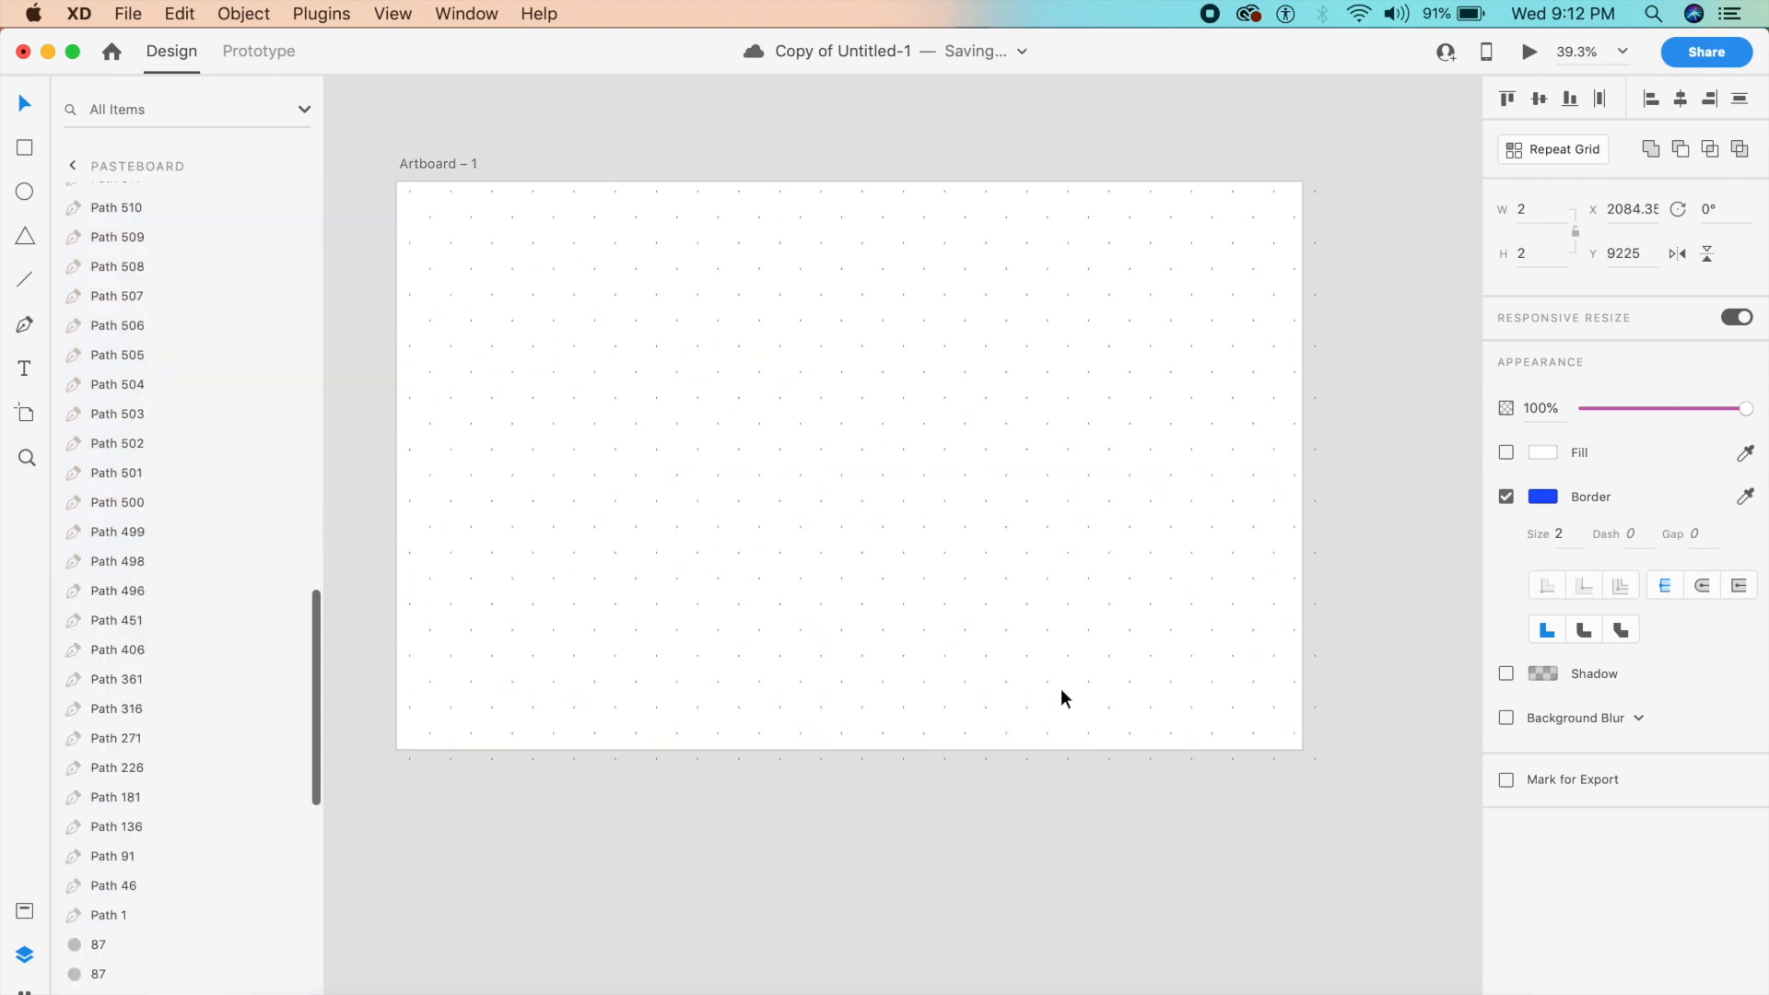
pyautogui.hotkey('shift', 'Up')
pyautogui.hotkey('shift', 'Up')
pyautogui.hotkey('shift', 'Left')
pyautogui.hotkey('shift', 'Left')
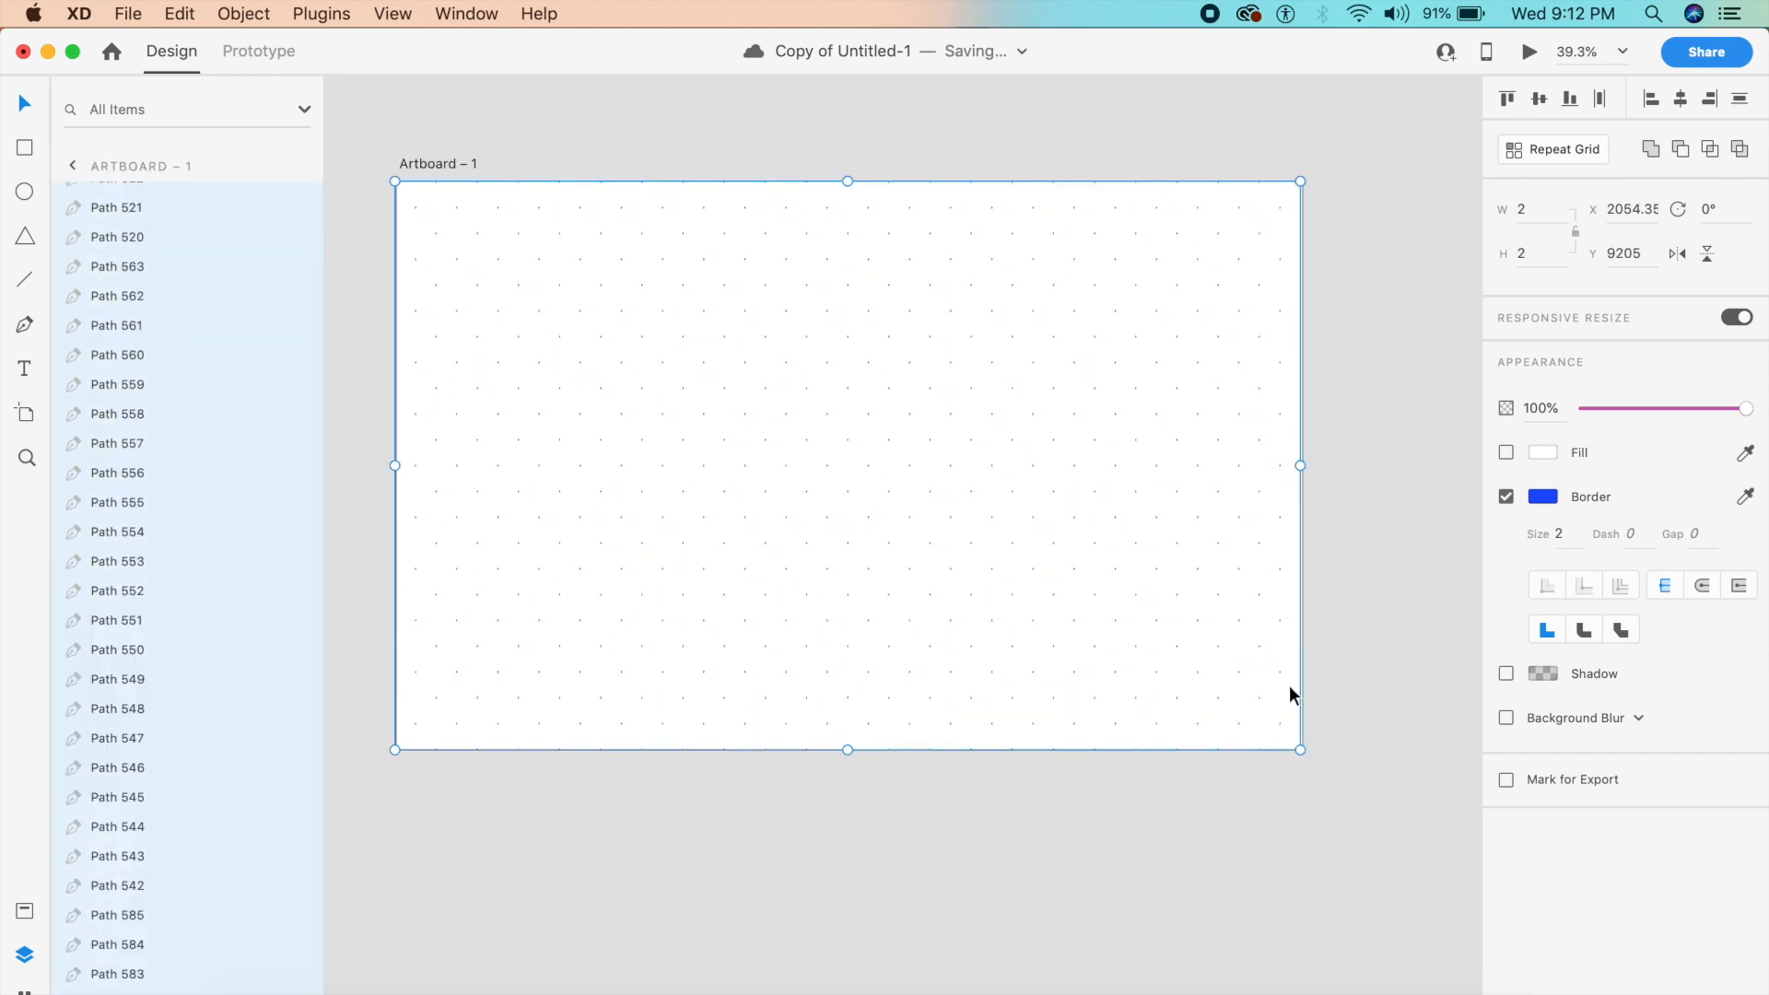
# Paste the ADOBE XD title back over the dots and duplicate Artboard – 1.
pyautogui.click(1337, 670)
pyautogui.click(958, 568)
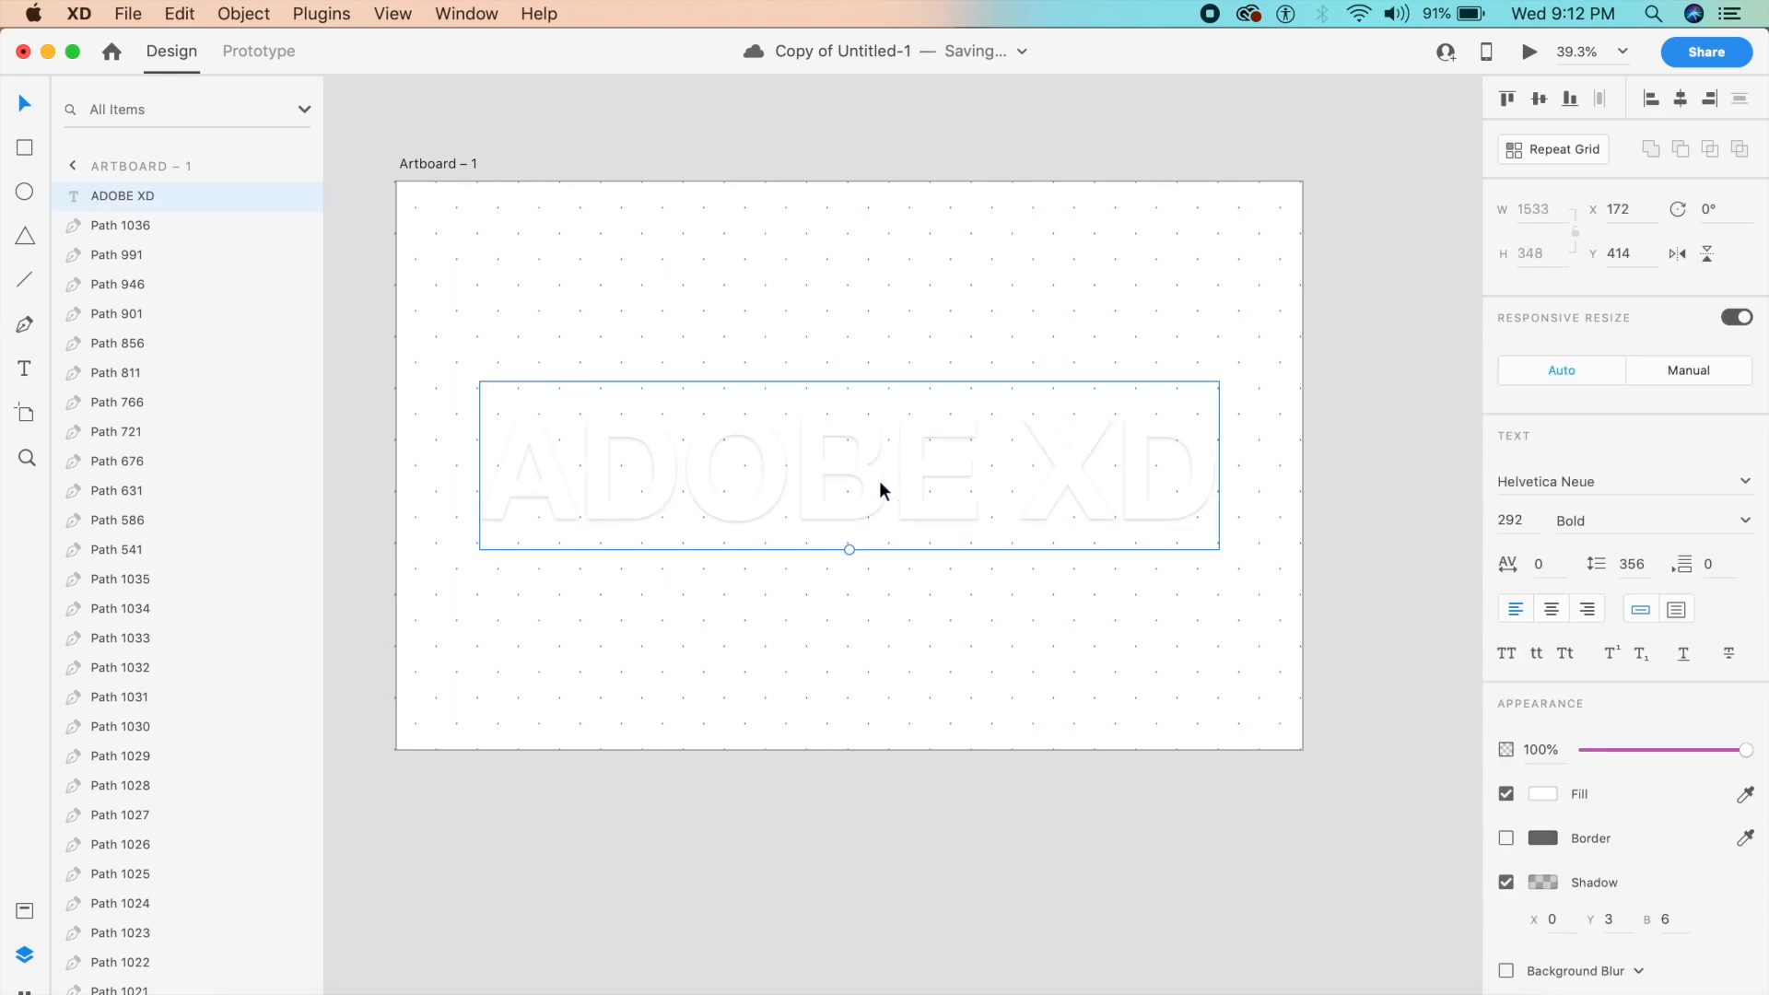
pyautogui.scroll(-3, 435, 156)
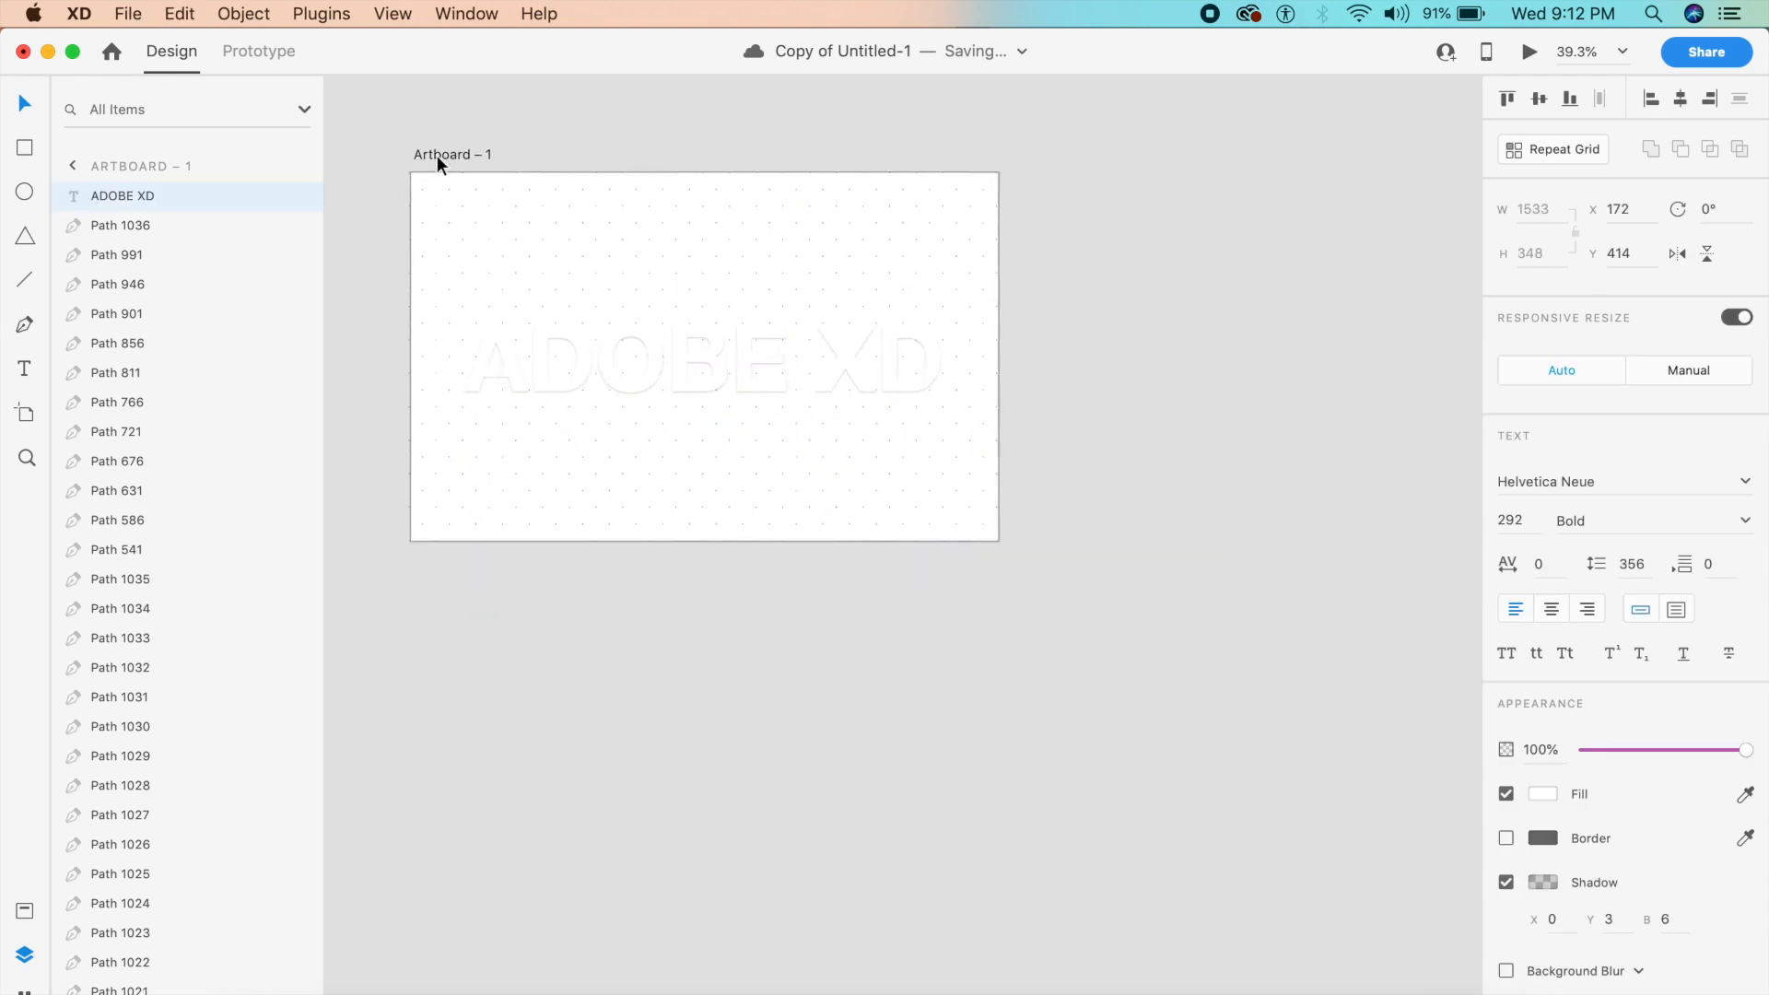
pyautogui.click(436, 157)
pyautogui.press('super+d')
pyautogui.scroll(3, 597, 109)
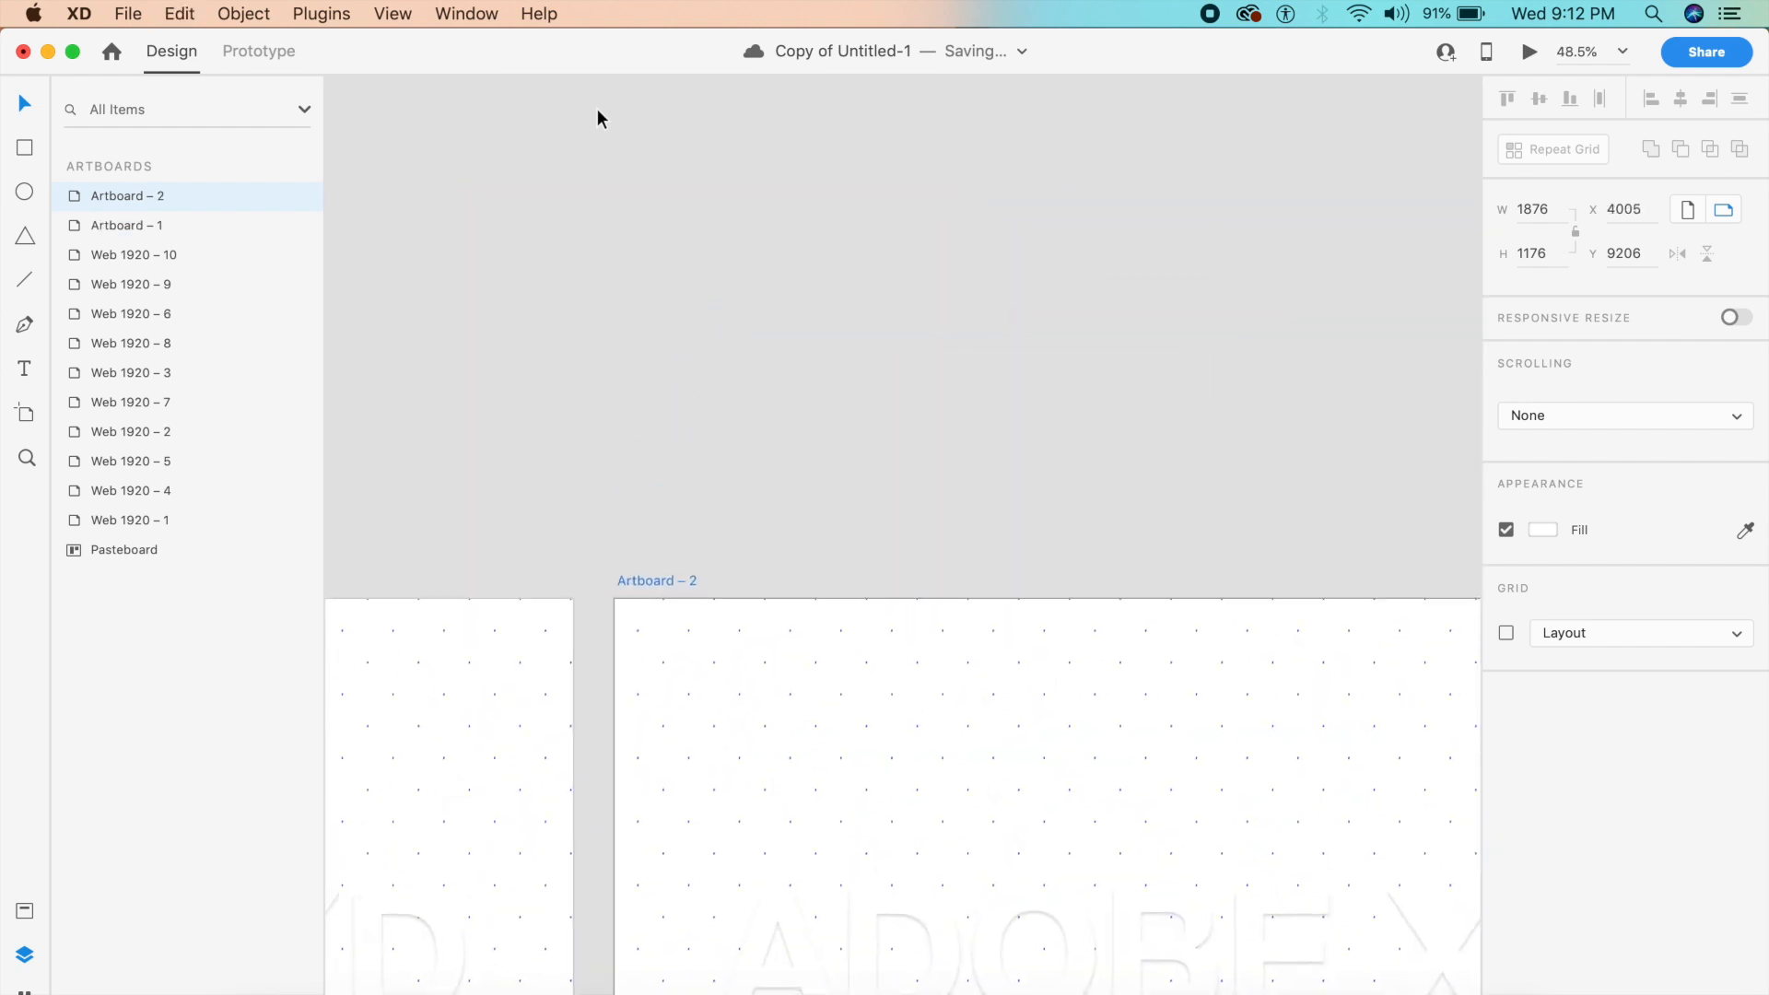
# Remove the ADOBE XD title from the duplicated artboard.
pyautogui.scroll(-4, 597, 109)
pyautogui.hscroll(3, 597, 109)
pyautogui.click(805, 678)
pyautogui.press('Delete')
# Select all the dot paths on Artboard – 2 and set their height to 100 and their width to 120.
pyautogui.scroll(3, 805, 665)
pyautogui.scroll(-4, 814, 649)
pyautogui.scroll(-3, 814, 647)
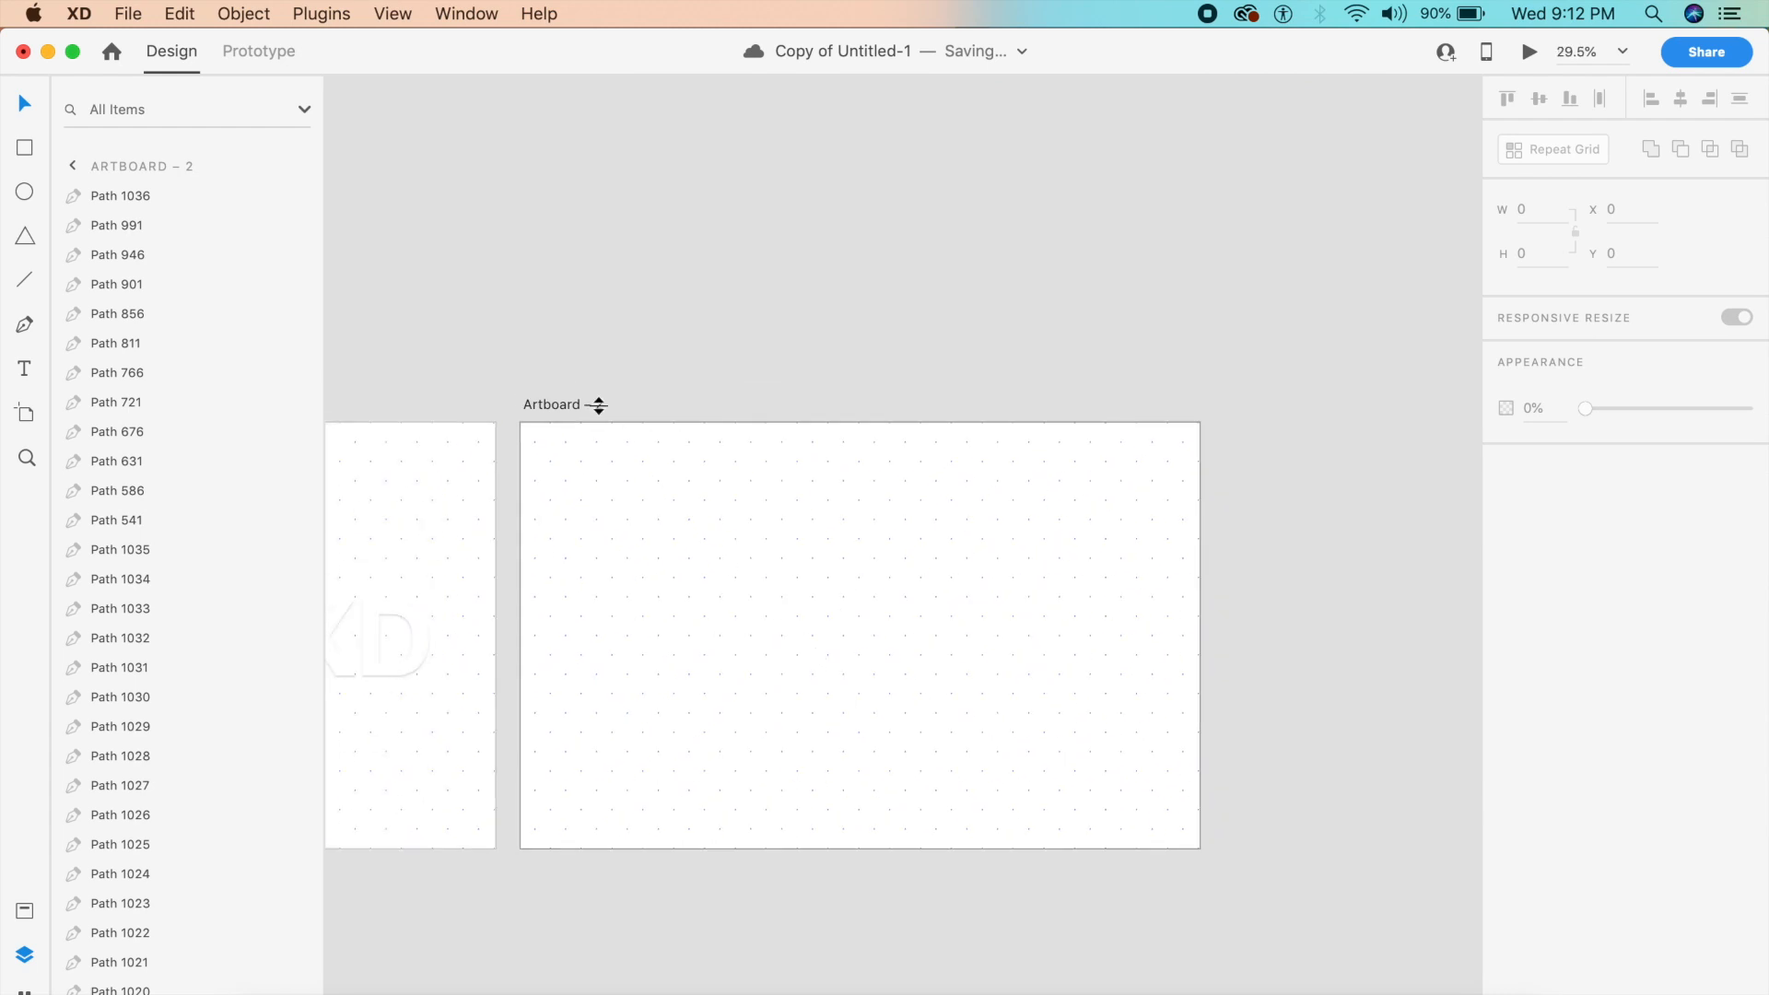
pyautogui.moveTo(508, 365); pyautogui.dragTo(1232, 888)
pyautogui.click(1546, 212)
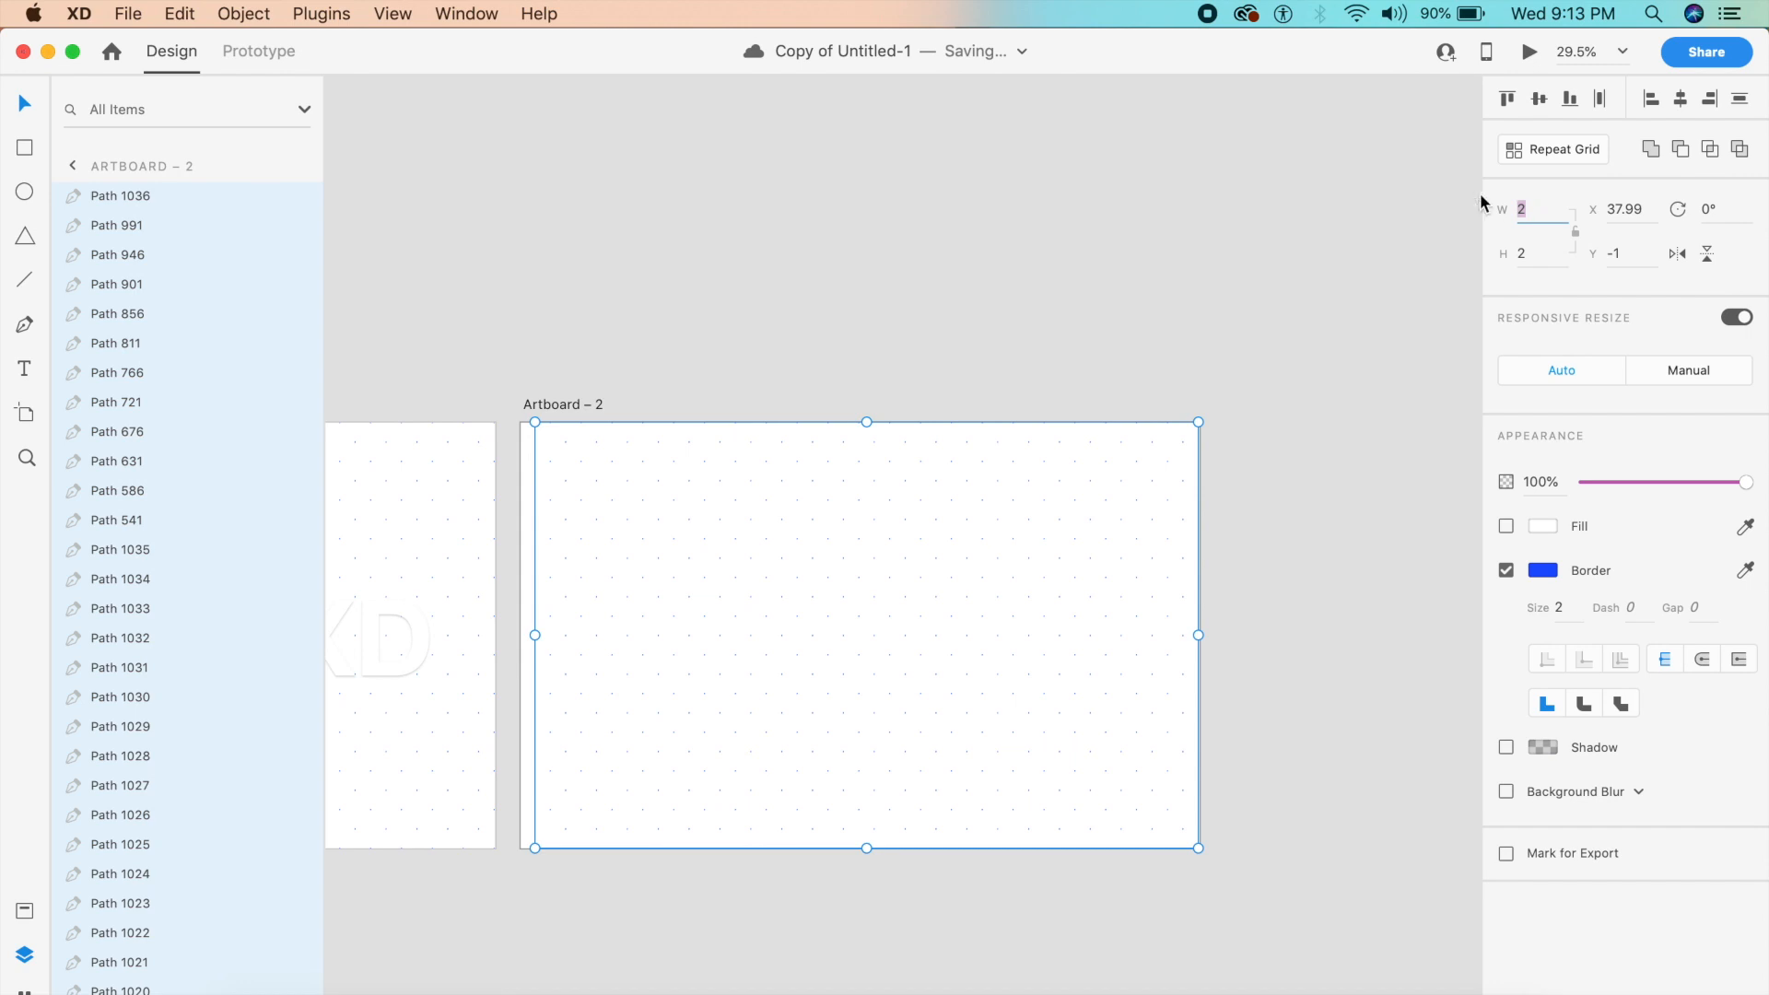
pyautogui.write('2')
pyautogui.press('Return')
pyautogui.click(1534, 252)
pyautogui.write('100')
pyautogui.press('Return')
pyautogui.click(1536, 207)
pyautogui.write('120')
pyautogui.press('Return')
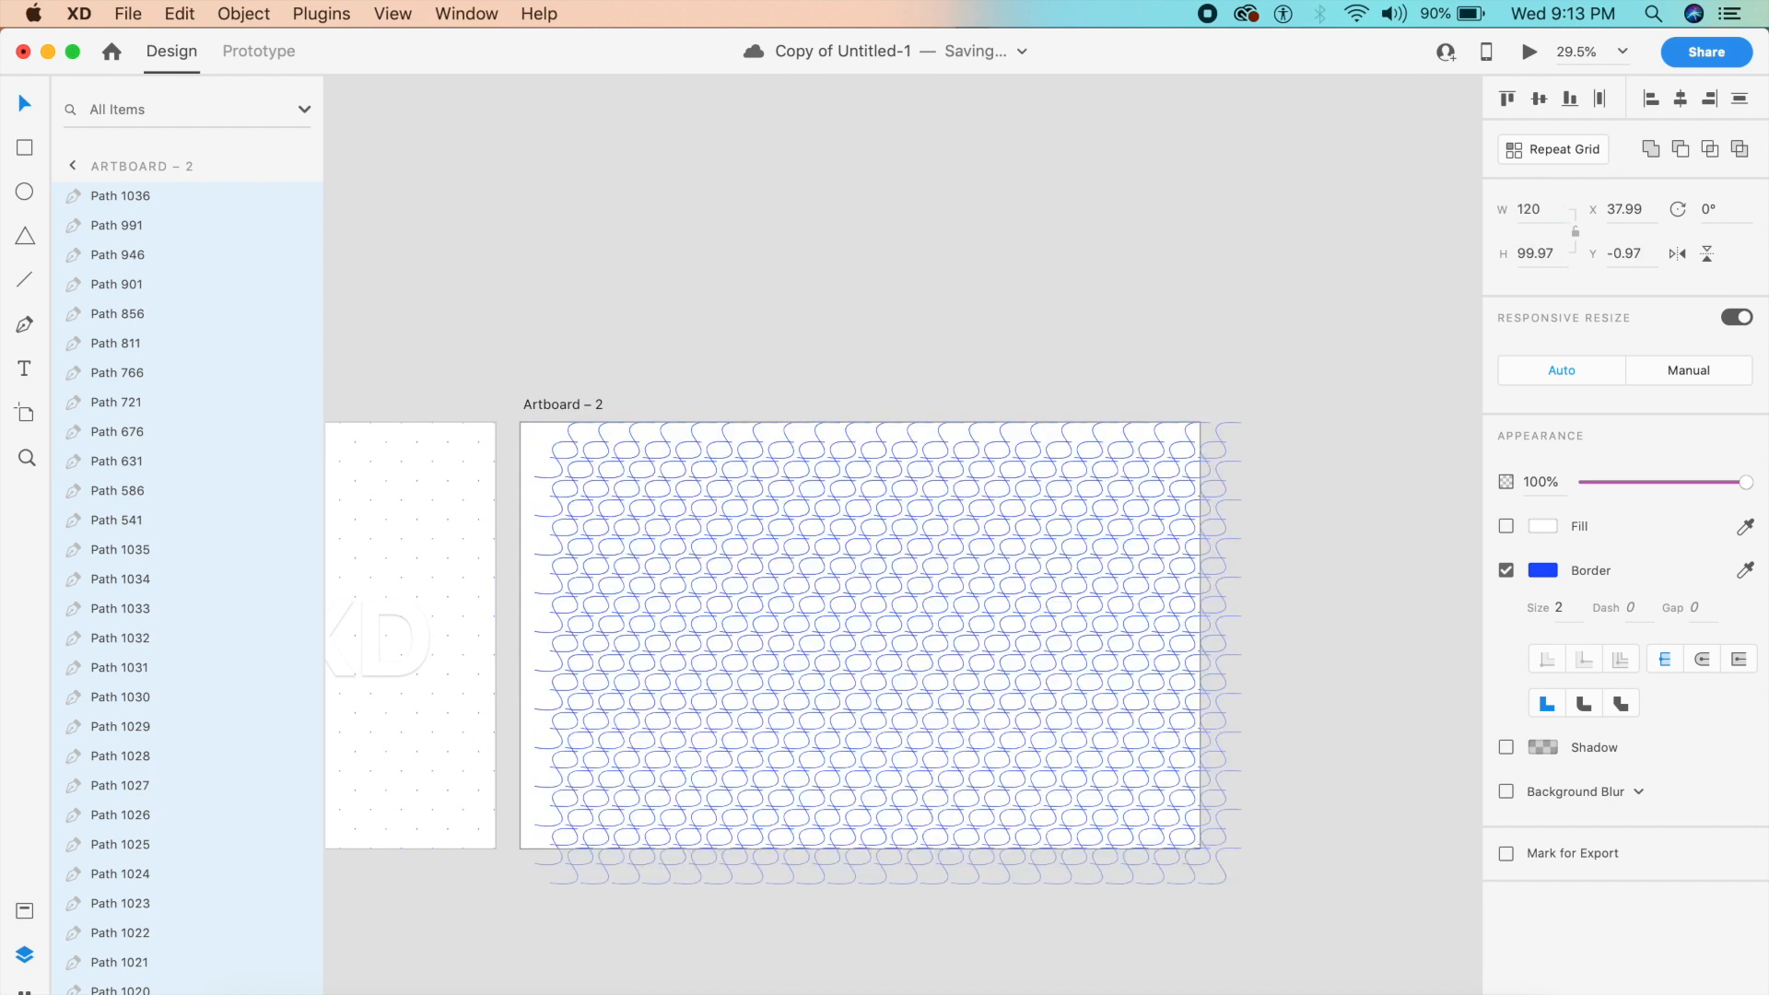
# Shift the enlarged paths left and up to X -42.01, Y -40.97 so the pattern covers all of Artboard – 2.
pyautogui.hotkey('shift', 'Left')
pyautogui.hotkey('shift', 'Left')
pyautogui.hotkey('shift', 'Left')
pyautogui.hotkey('shift', 'Left')
pyautogui.hotkey('shift', 'Left')
pyautogui.hotkey('shift', 'Left')
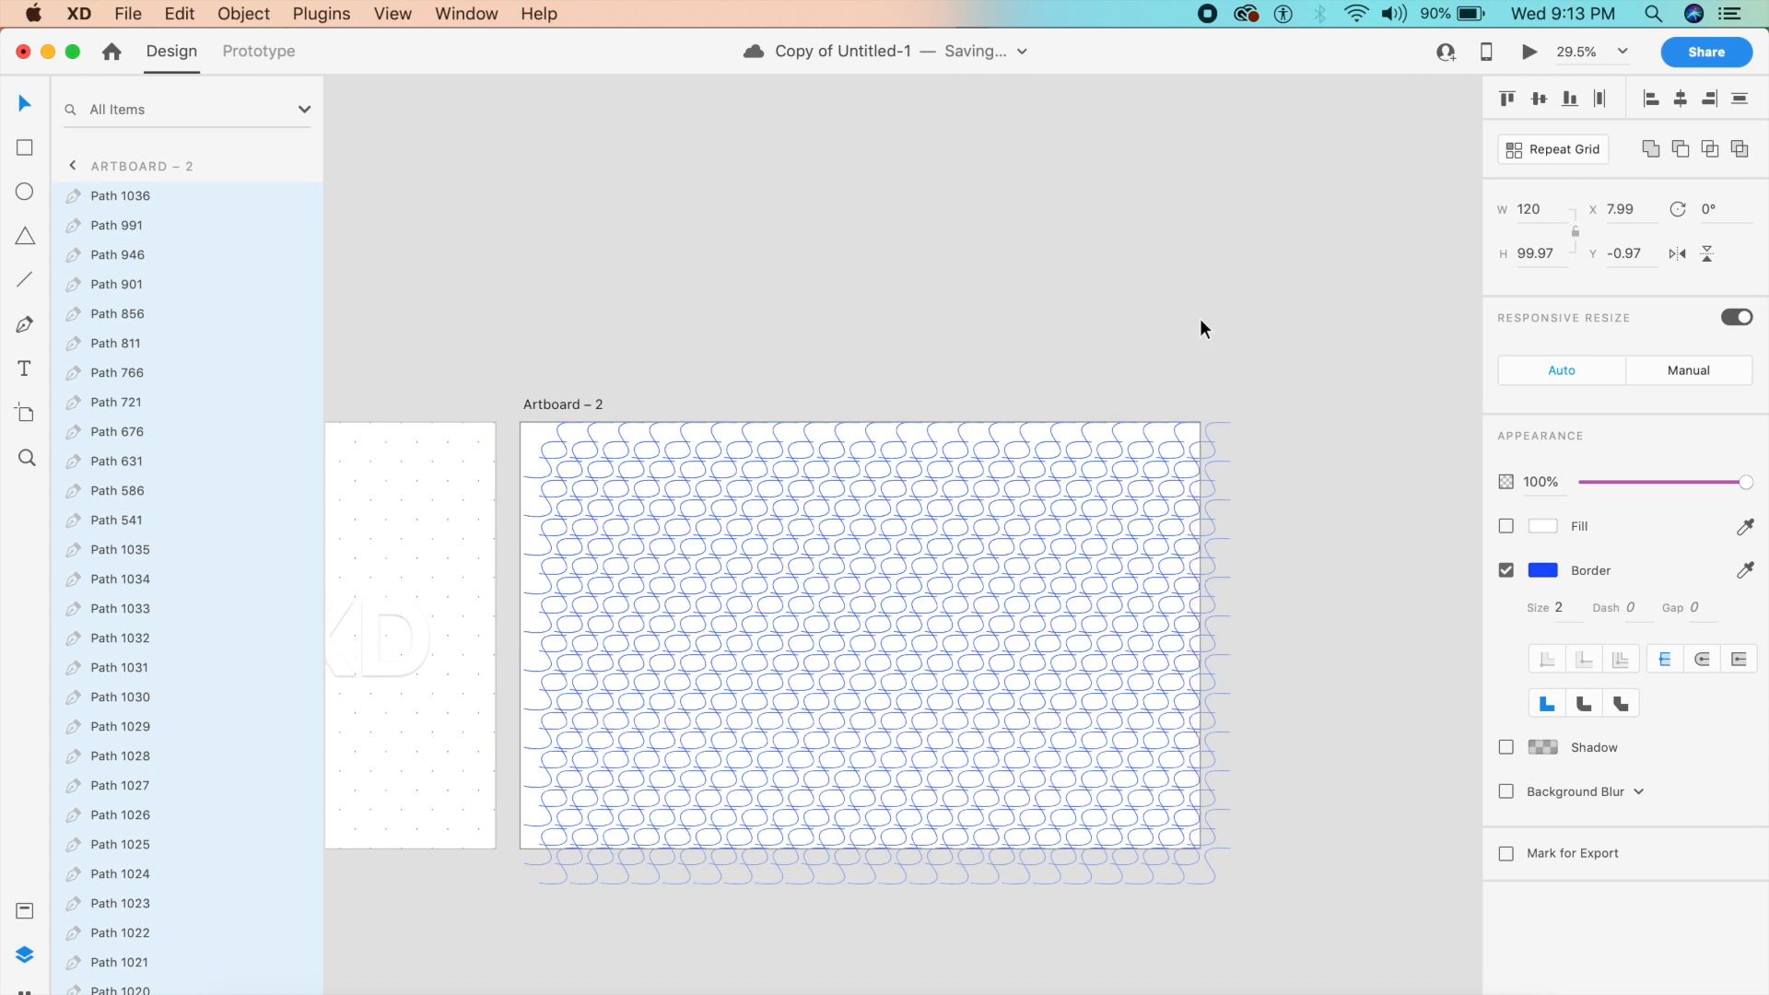
pyautogui.hotkey('shift', 'Up')
pyautogui.hotkey('shift', 'Up')
pyautogui.hotkey('shift', 'Up')
pyautogui.hotkey('shift', 'Left')
pyautogui.hotkey('shift', 'Up')
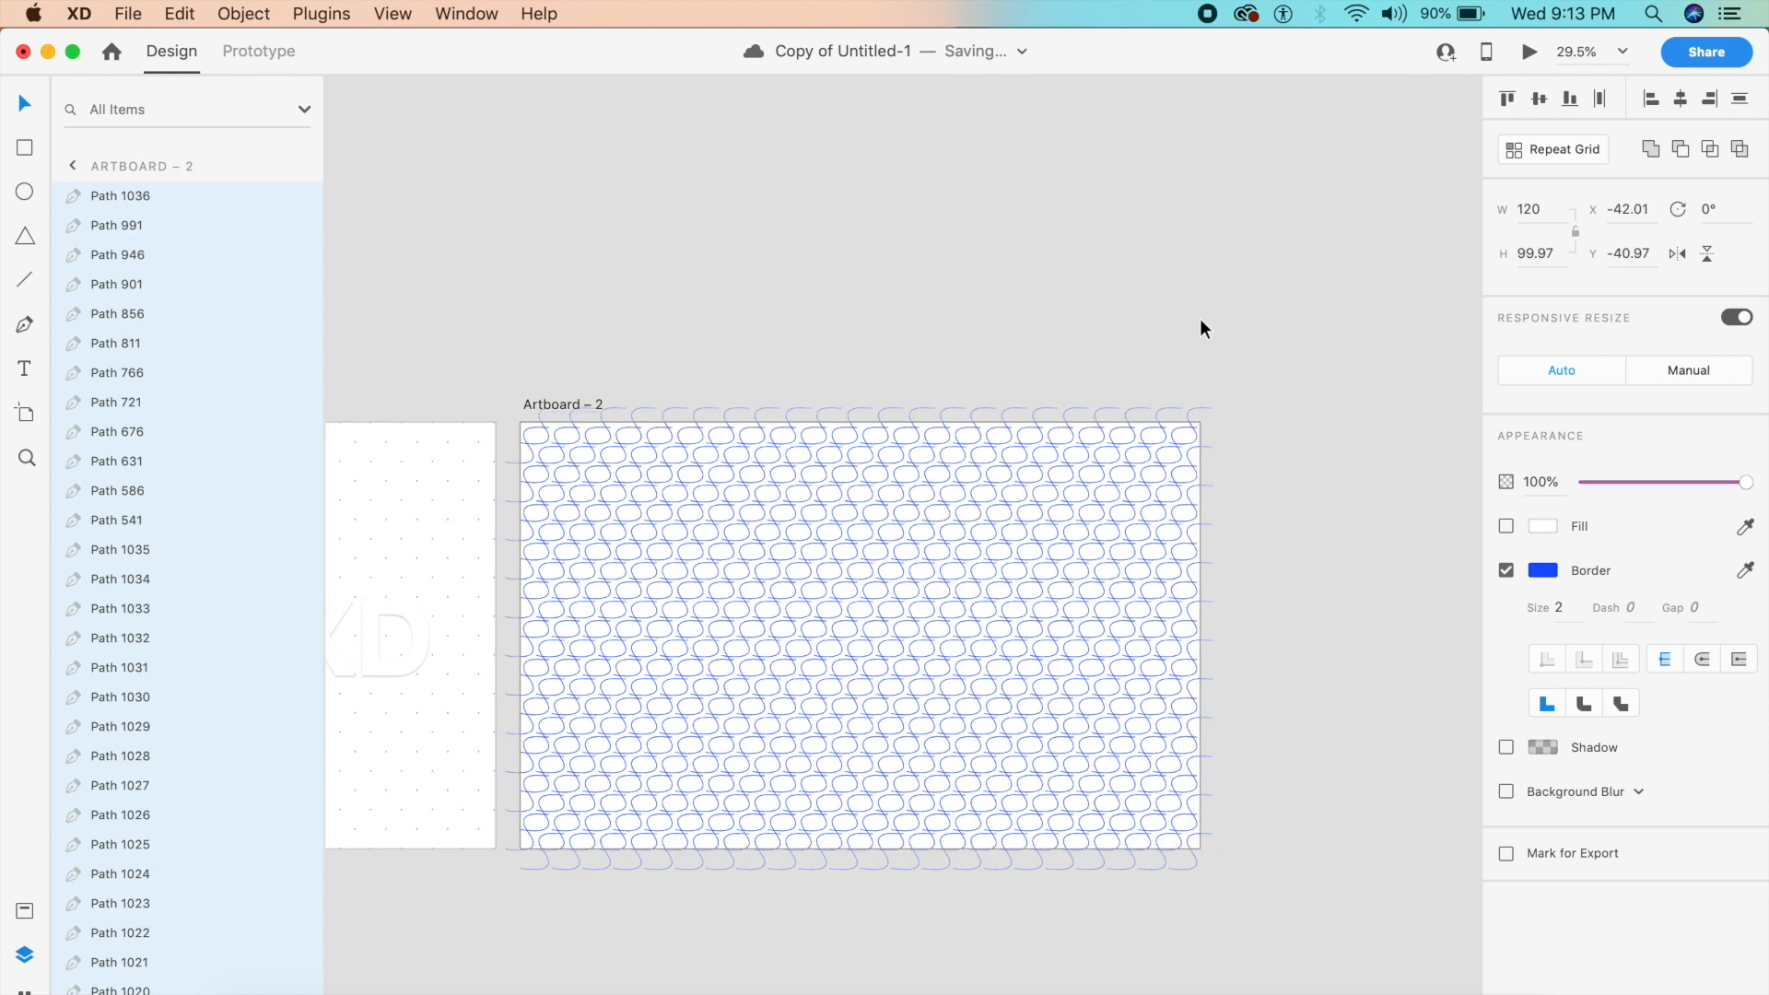
# Paste the ADOBE XD title in front of the pattern on Artboard – 2.
pyautogui.click(1053, 351)
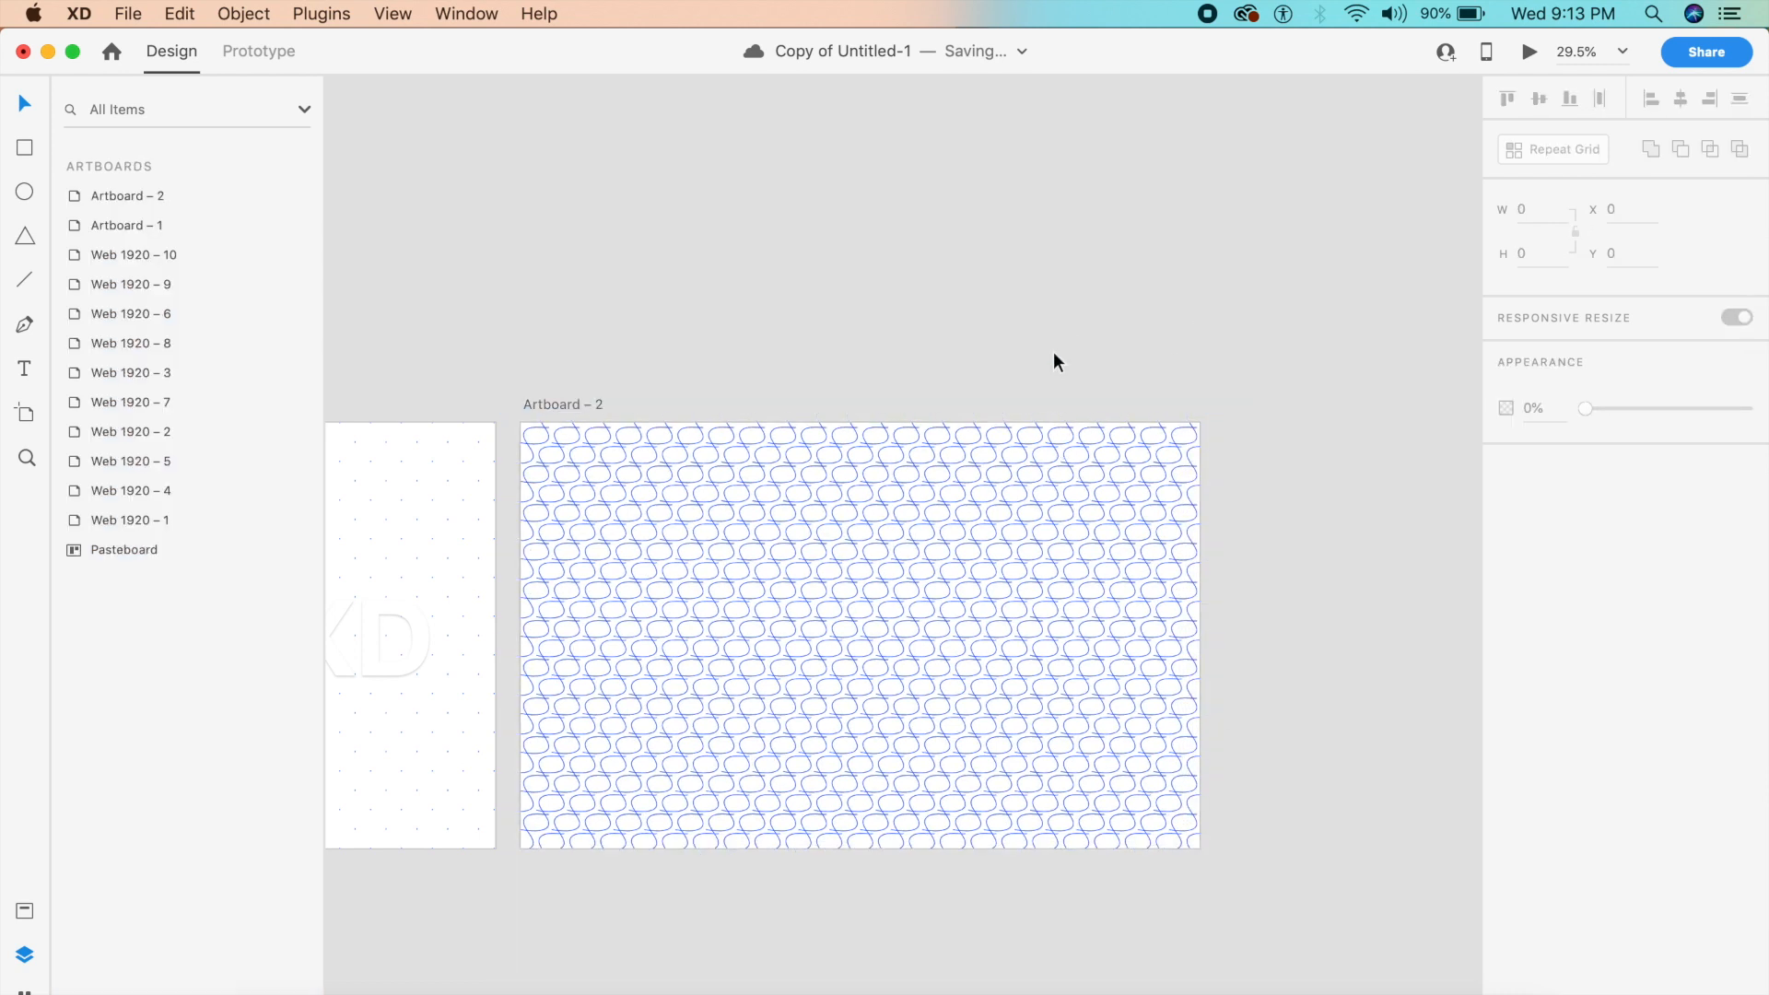
pyautogui.click(835, 560)
pyautogui.click(769, 645)
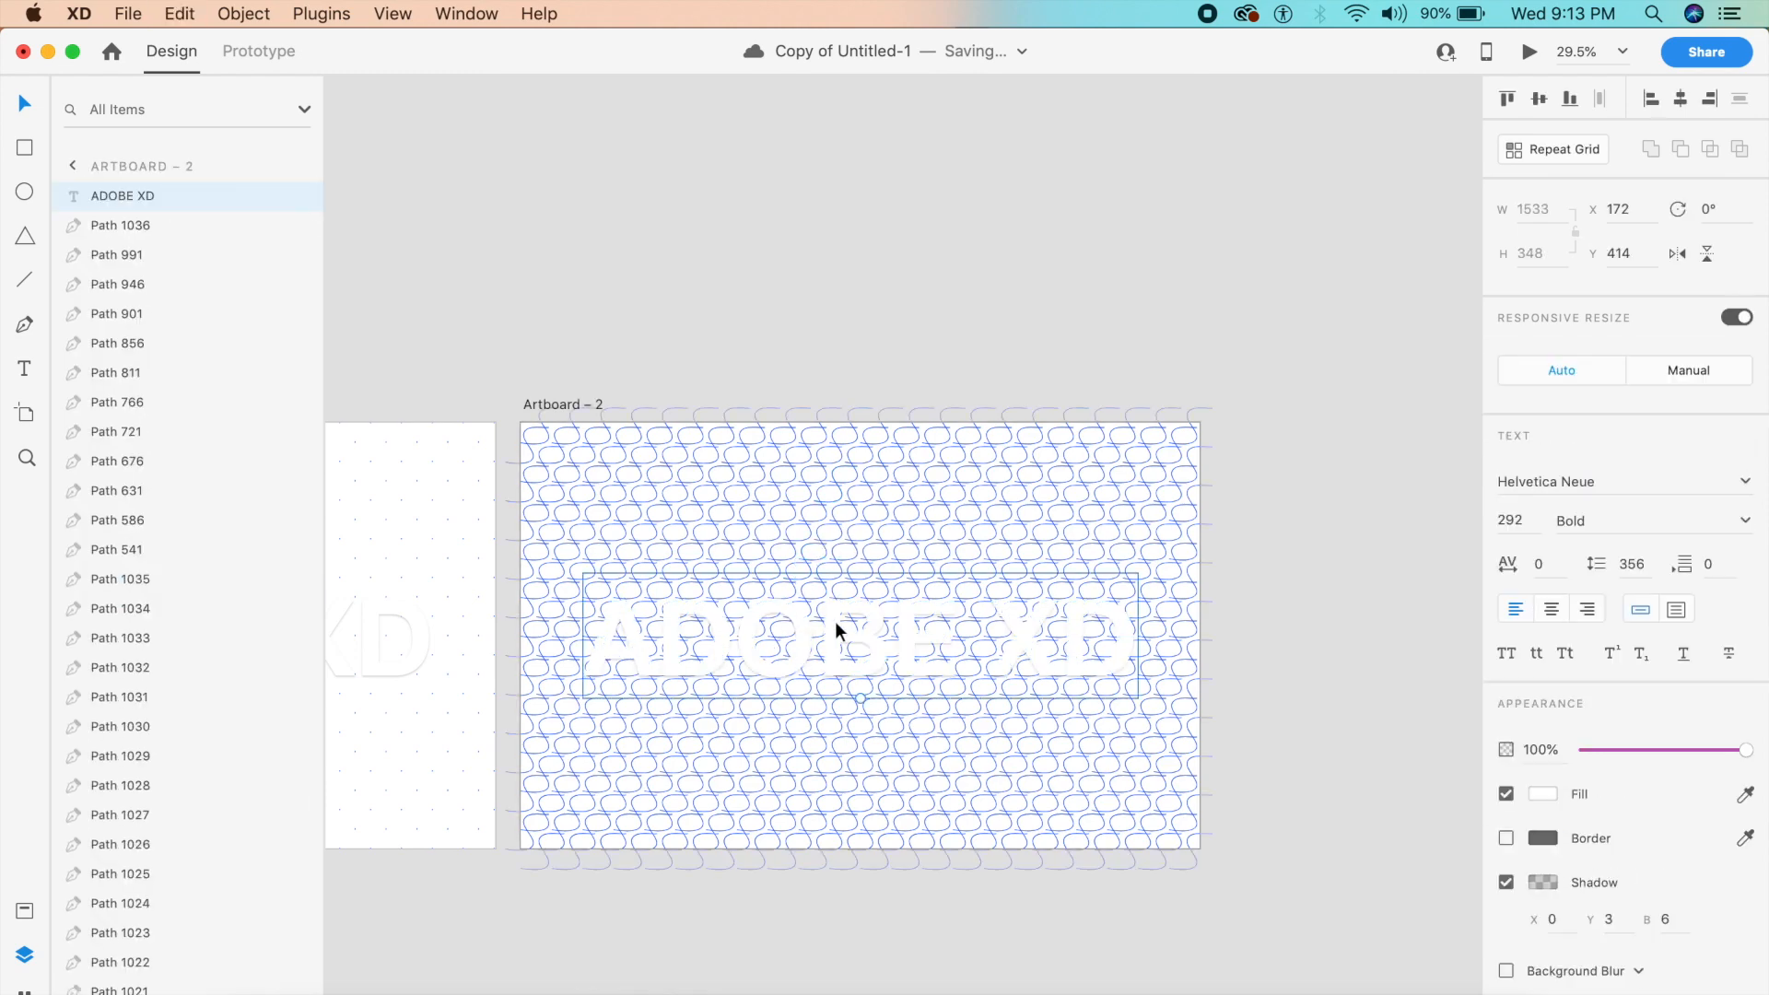
# Link Artboard – 1 to Artboard – 2 in the prototype with an Auto-Animate action triggered by Tap.
pyautogui.hscroll(-10, 835, 620)
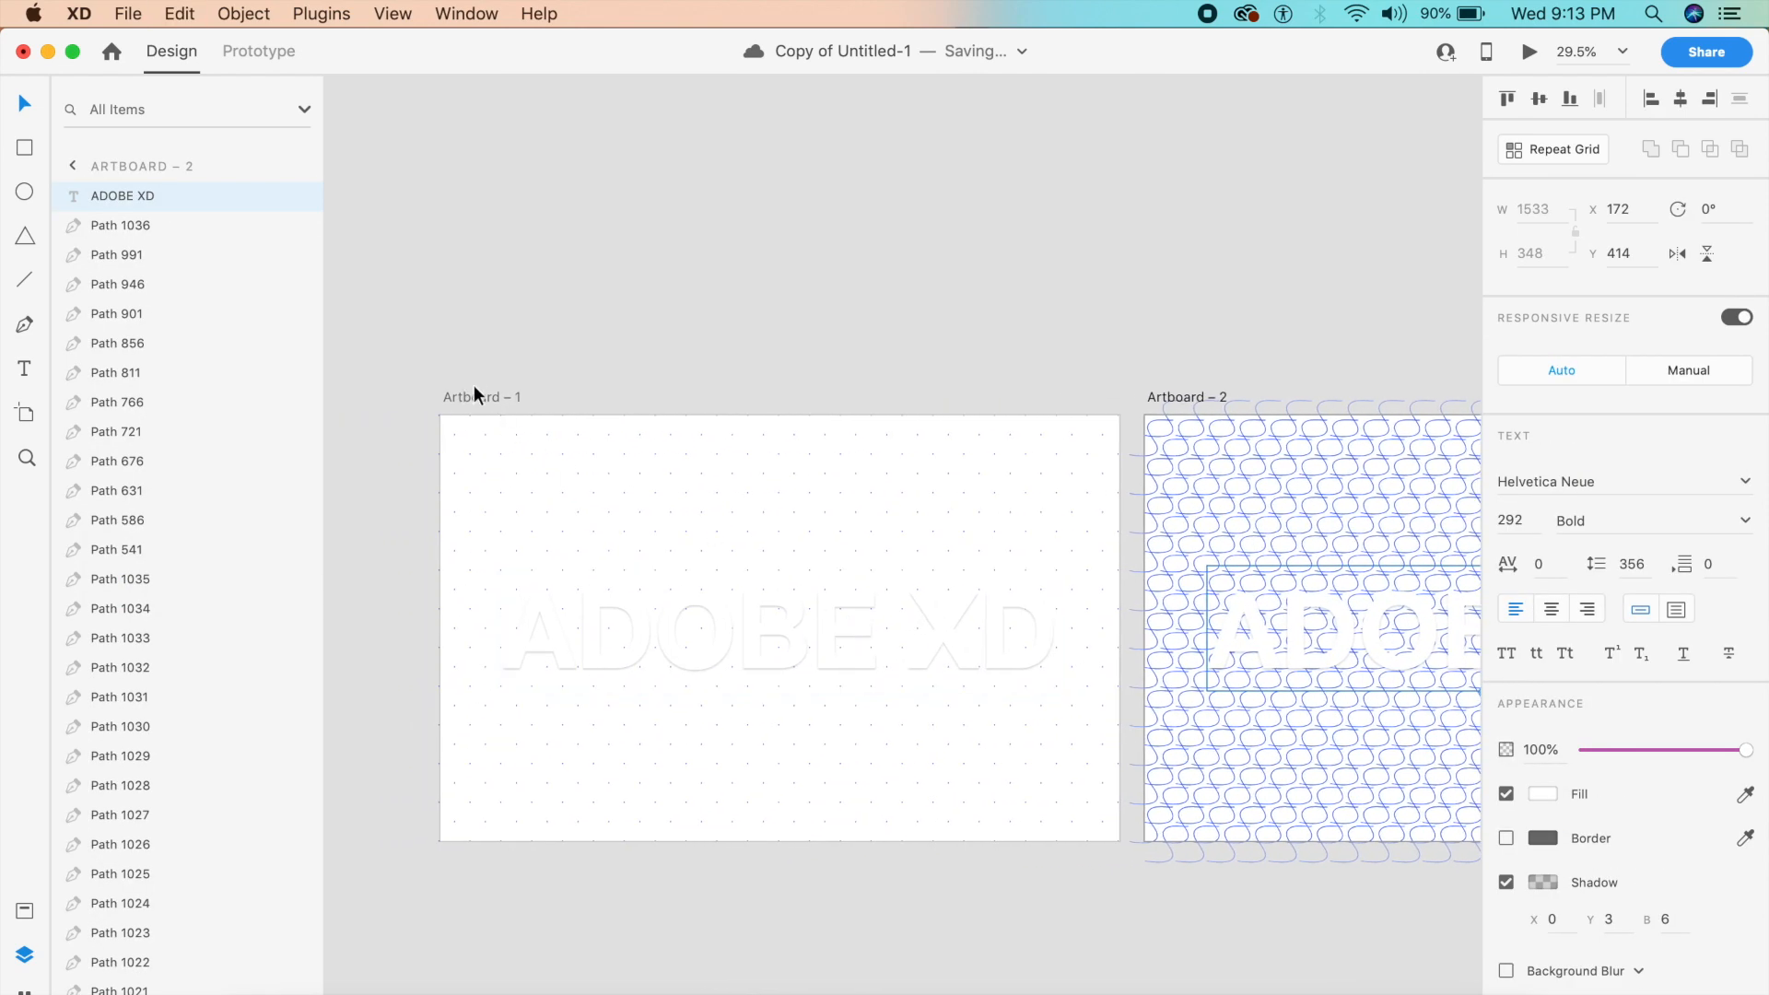
pyautogui.click(473, 387)
pyautogui.click(262, 50)
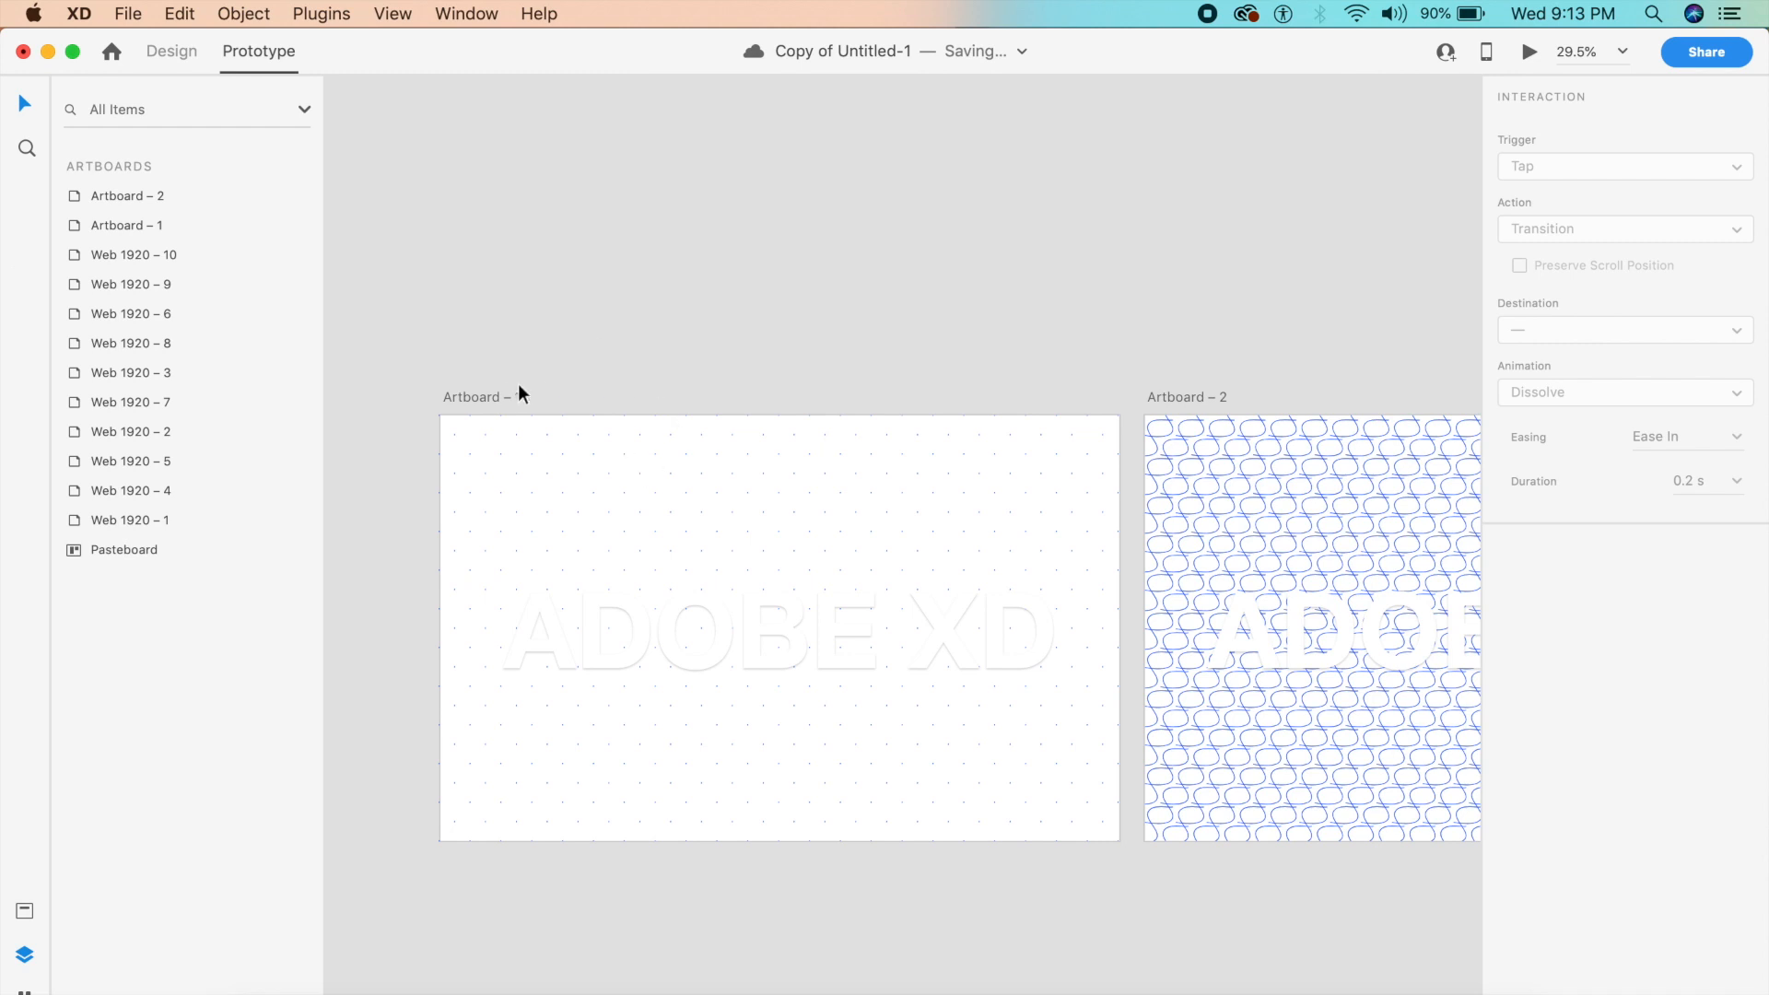
pyautogui.click(480, 404)
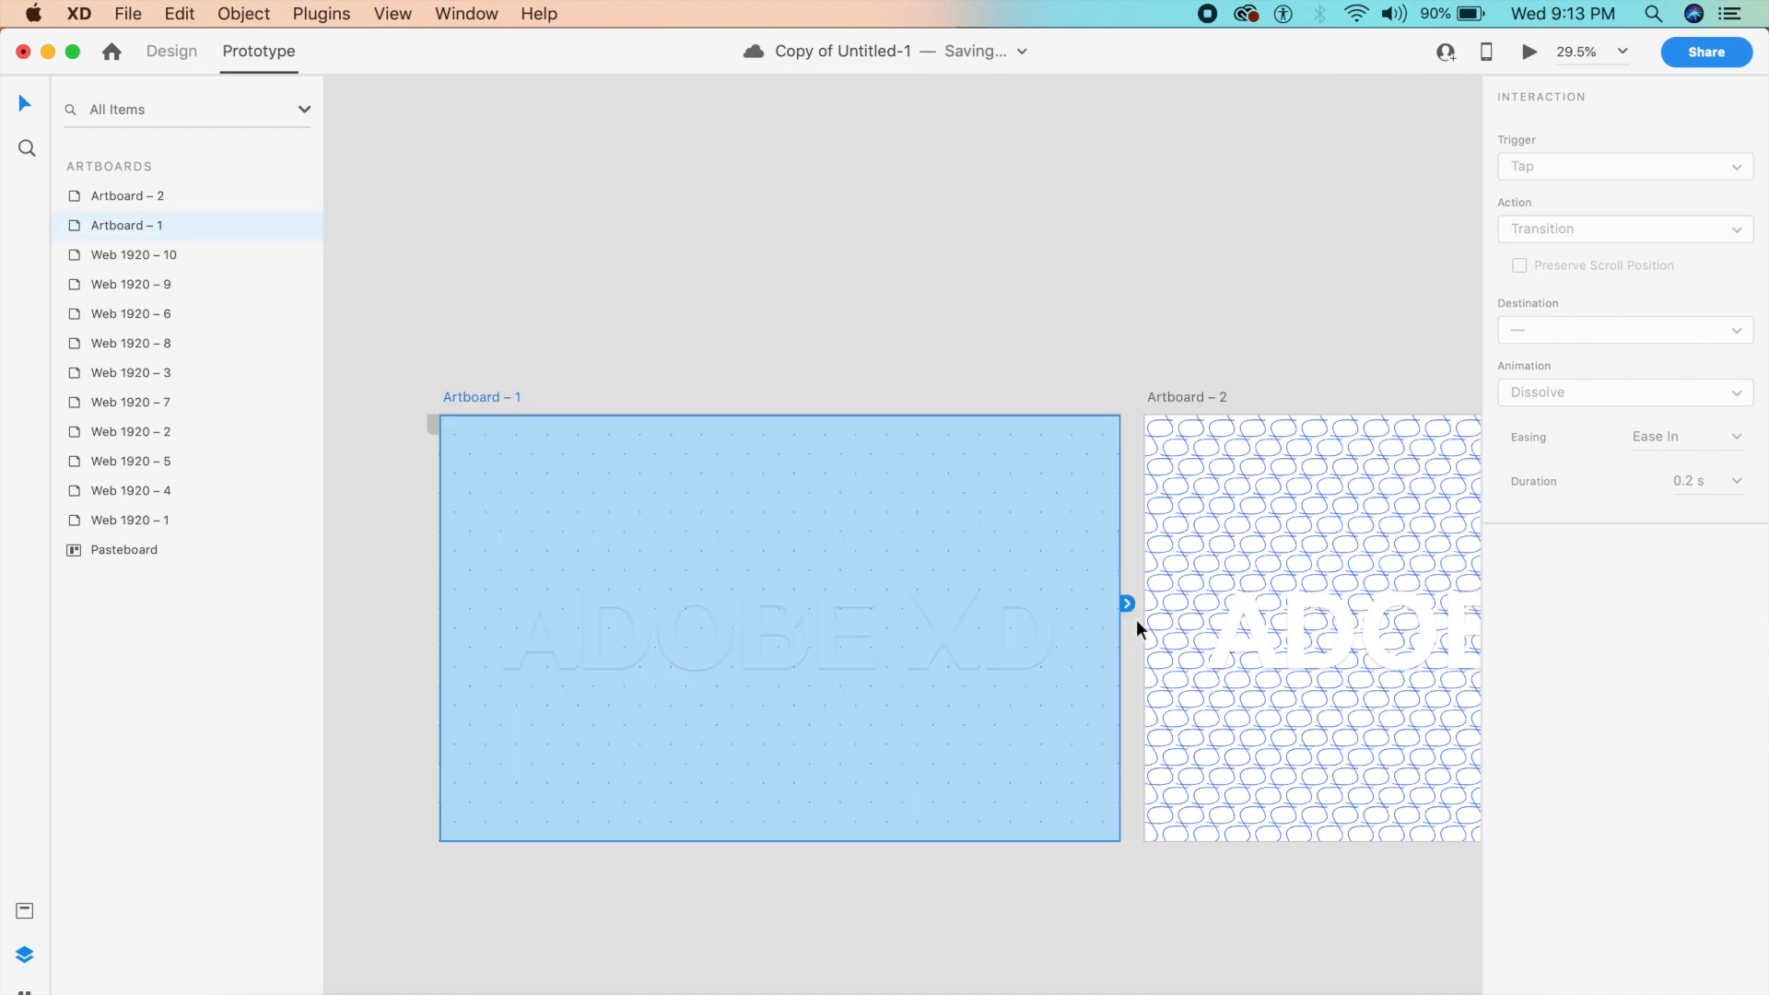
pyautogui.moveTo(1129, 606); pyautogui.dragTo(1272, 608)
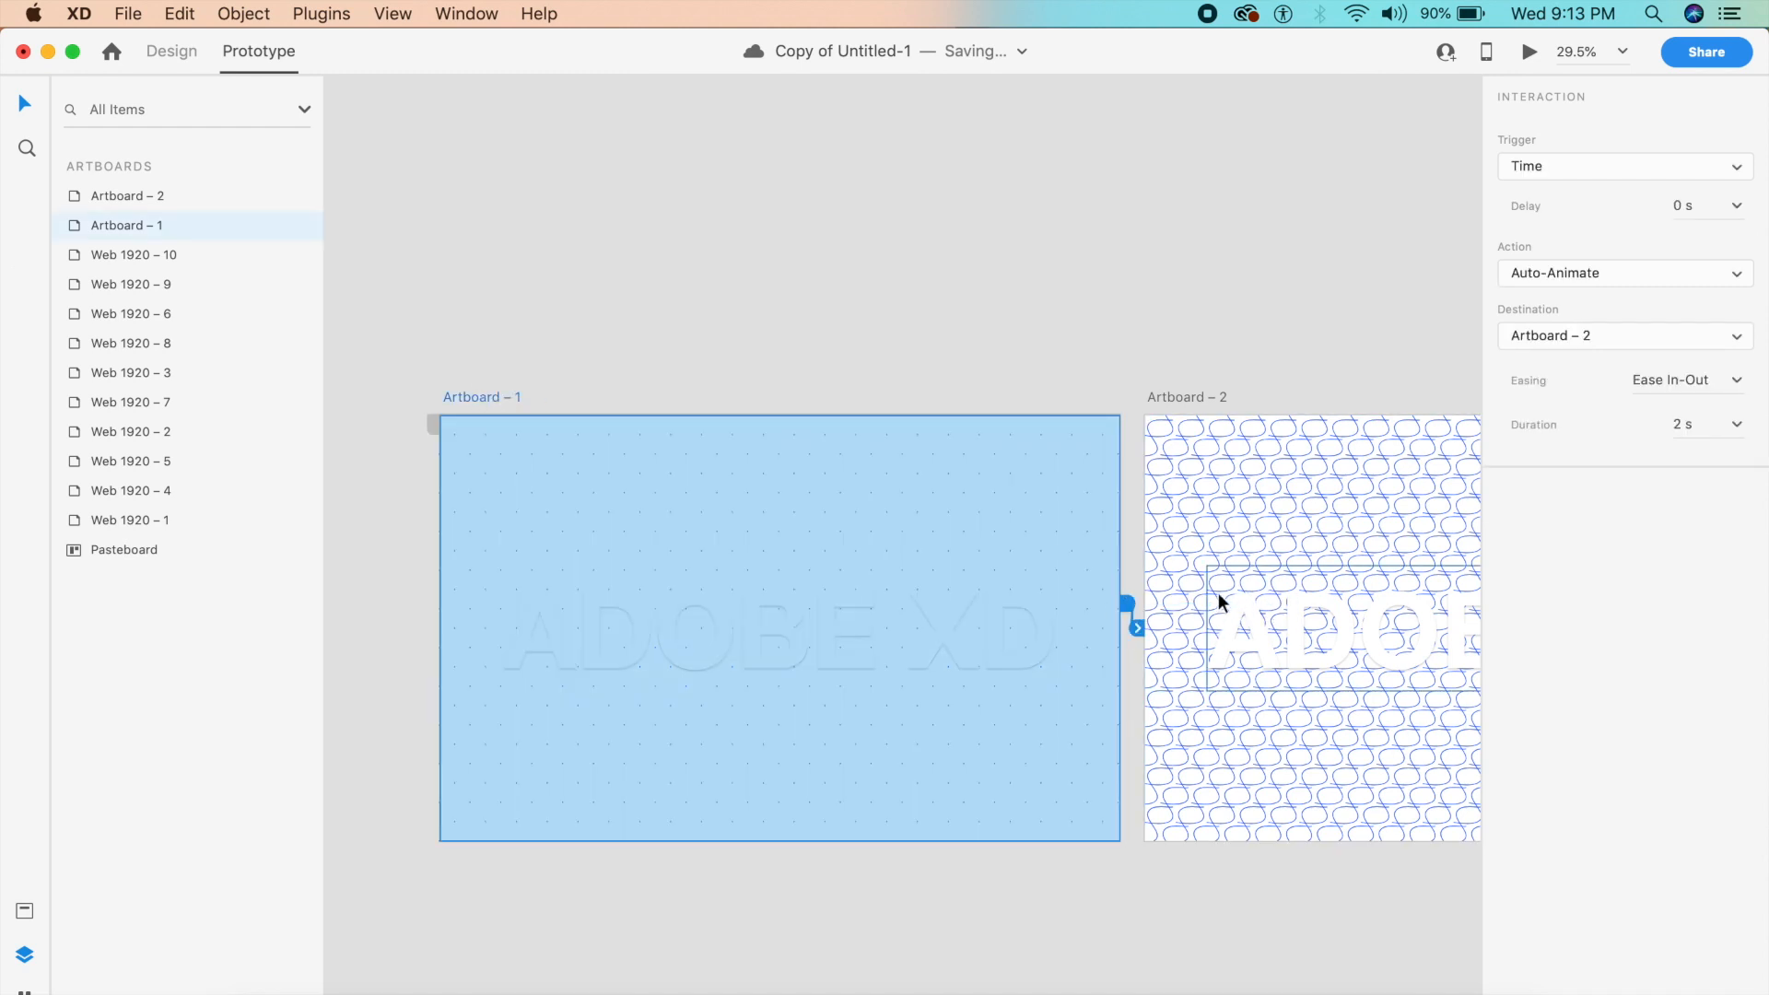
pyautogui.click(1654, 173)
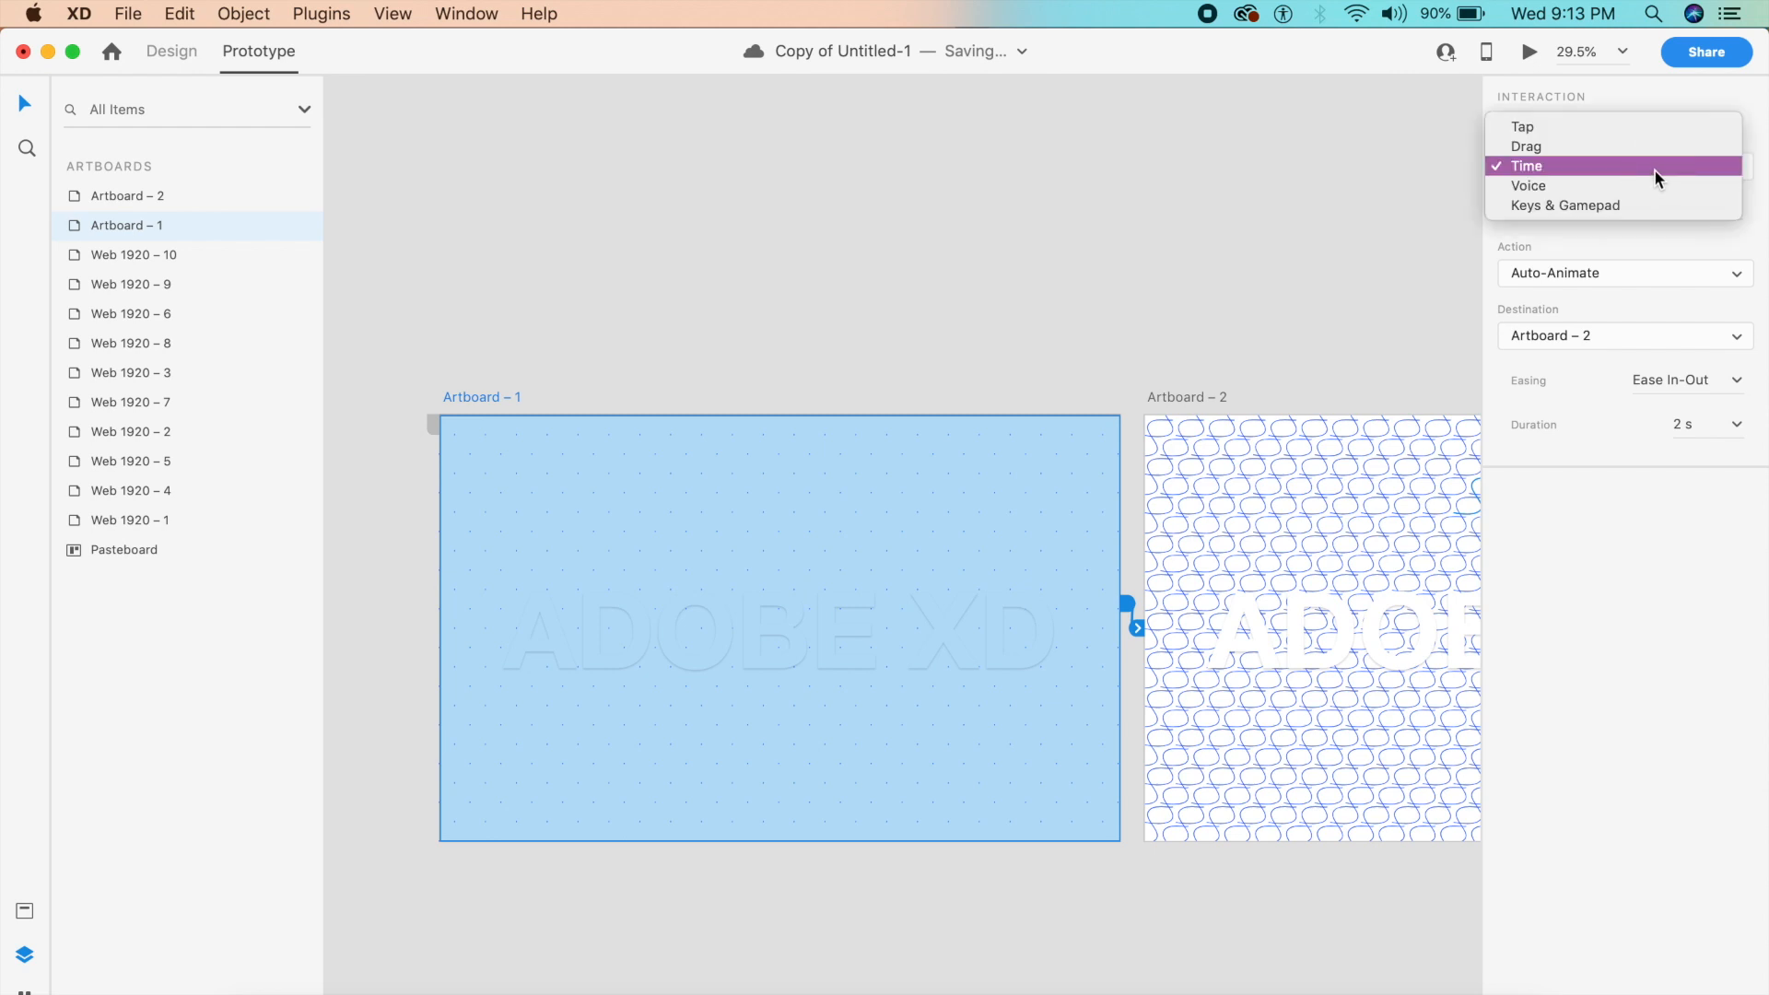
pyautogui.click(1590, 125)
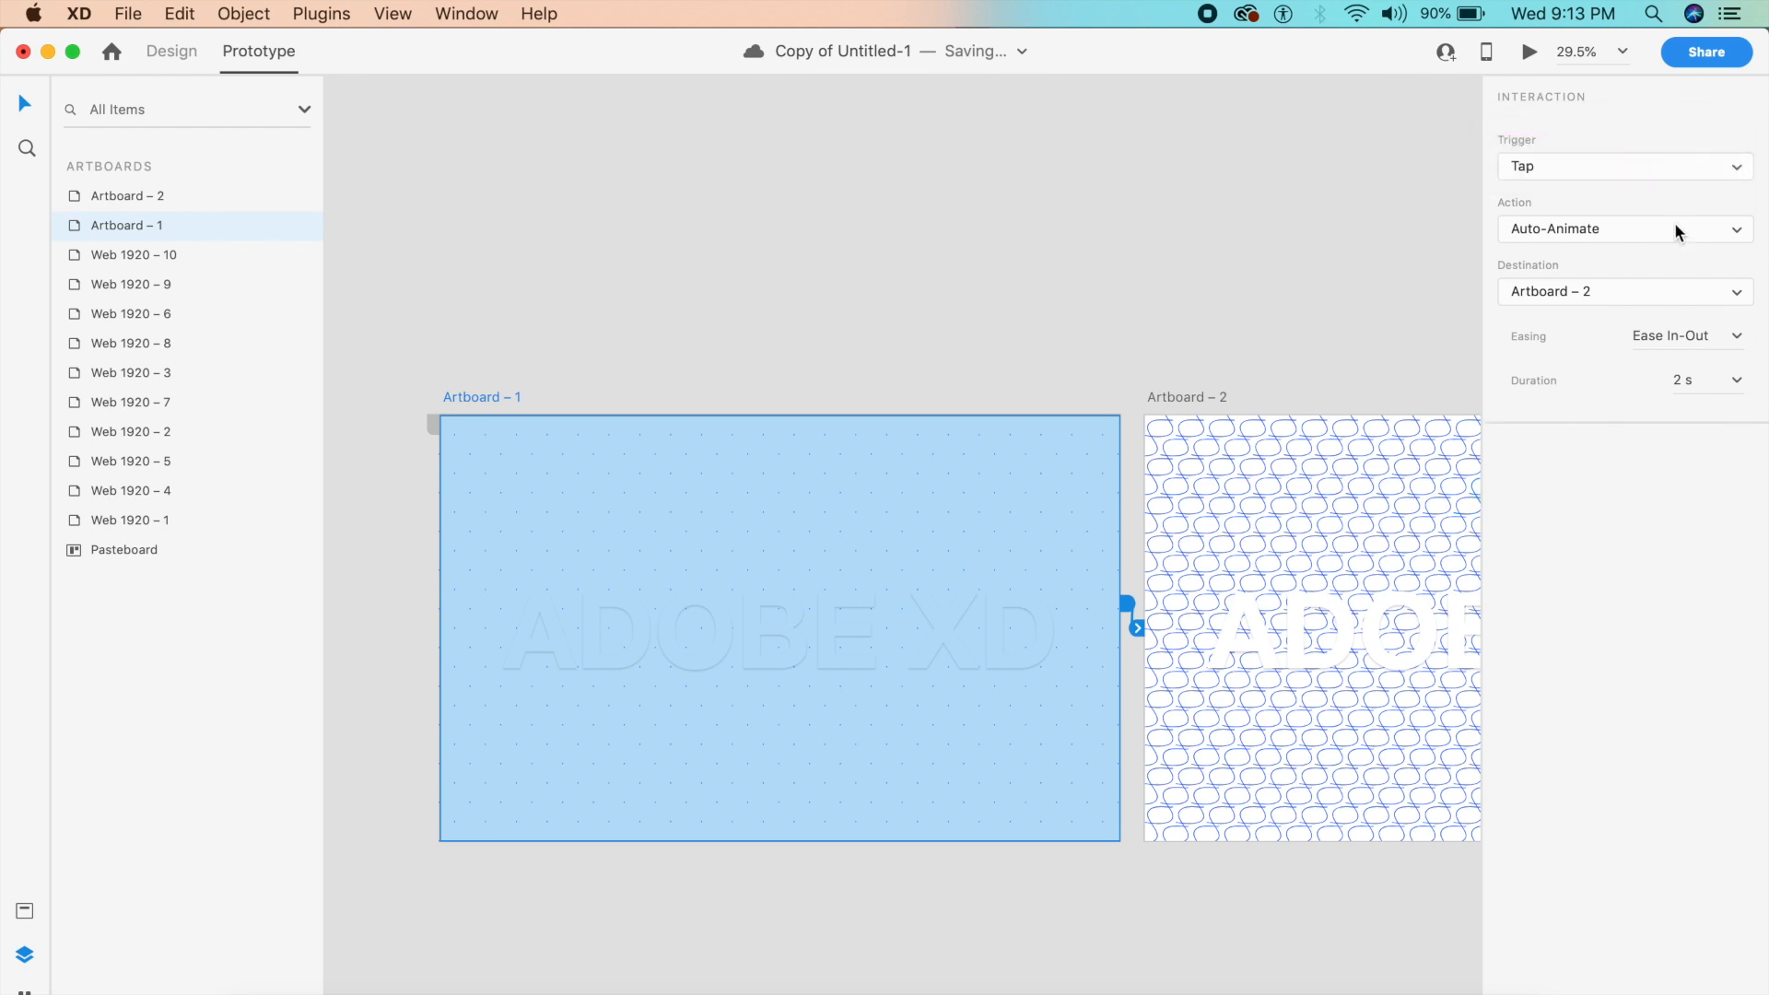
# Preview the tap animation from the dots to the line pattern and close the preview.
pyautogui.click(1529, 53)
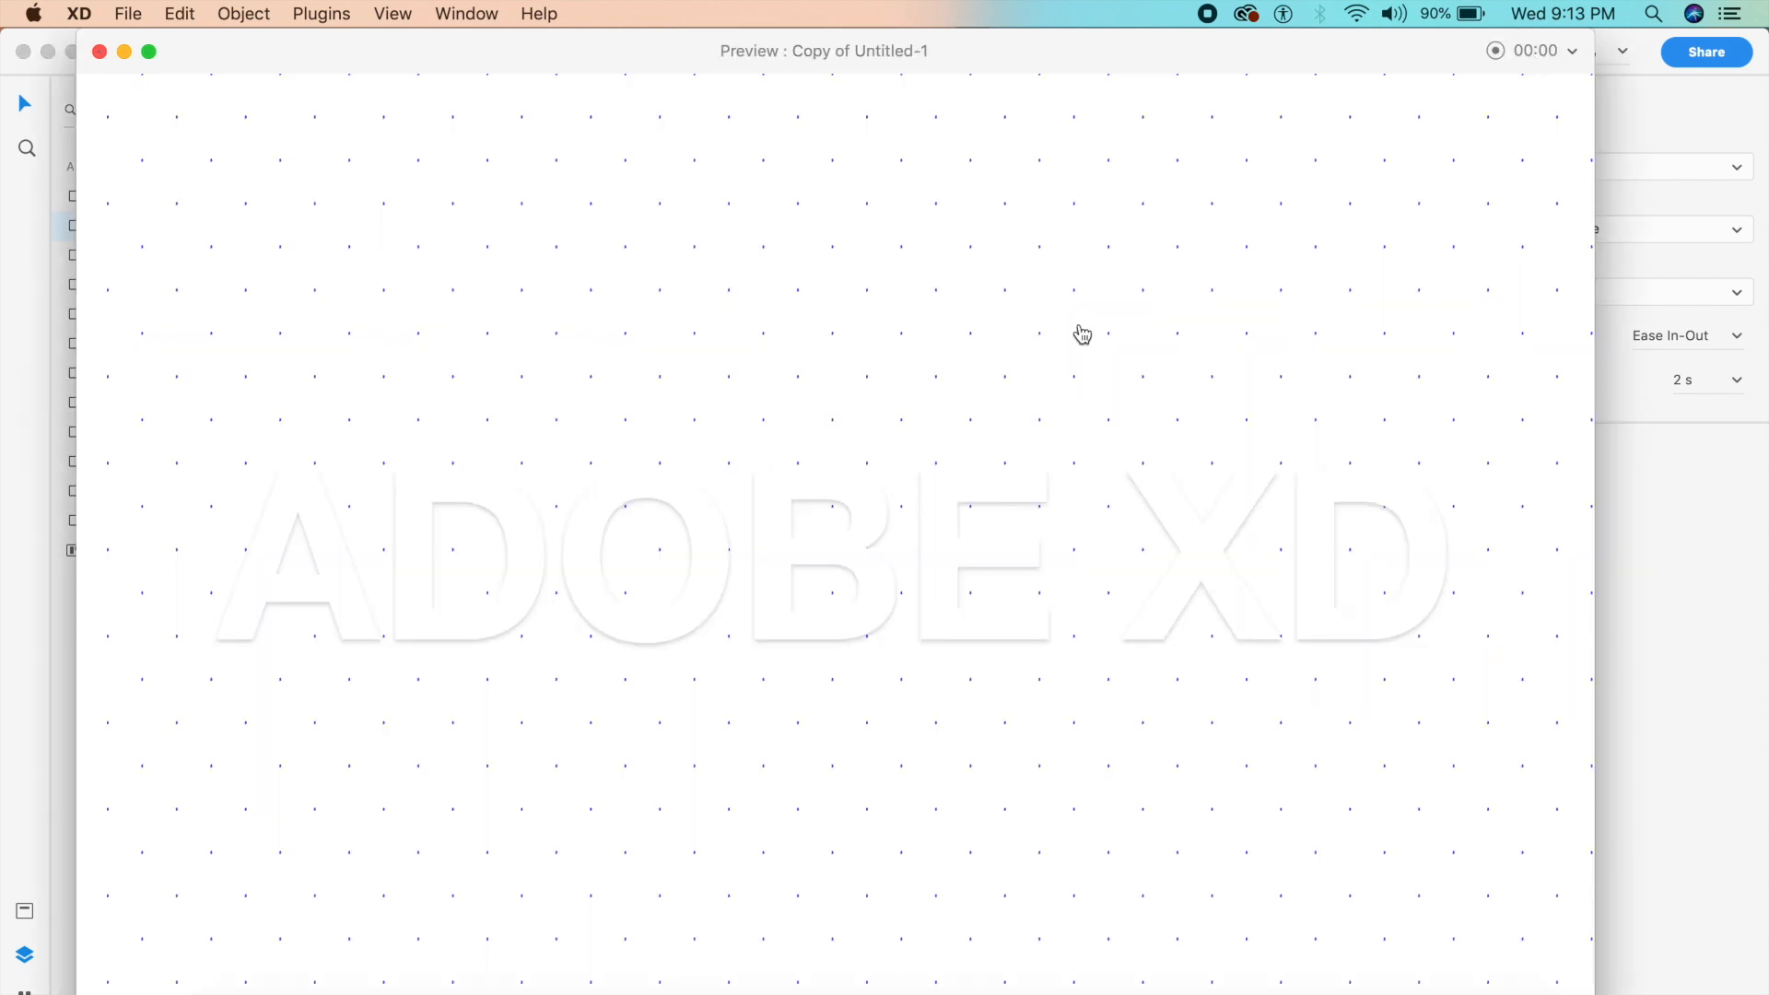
pyautogui.click(920, 449)
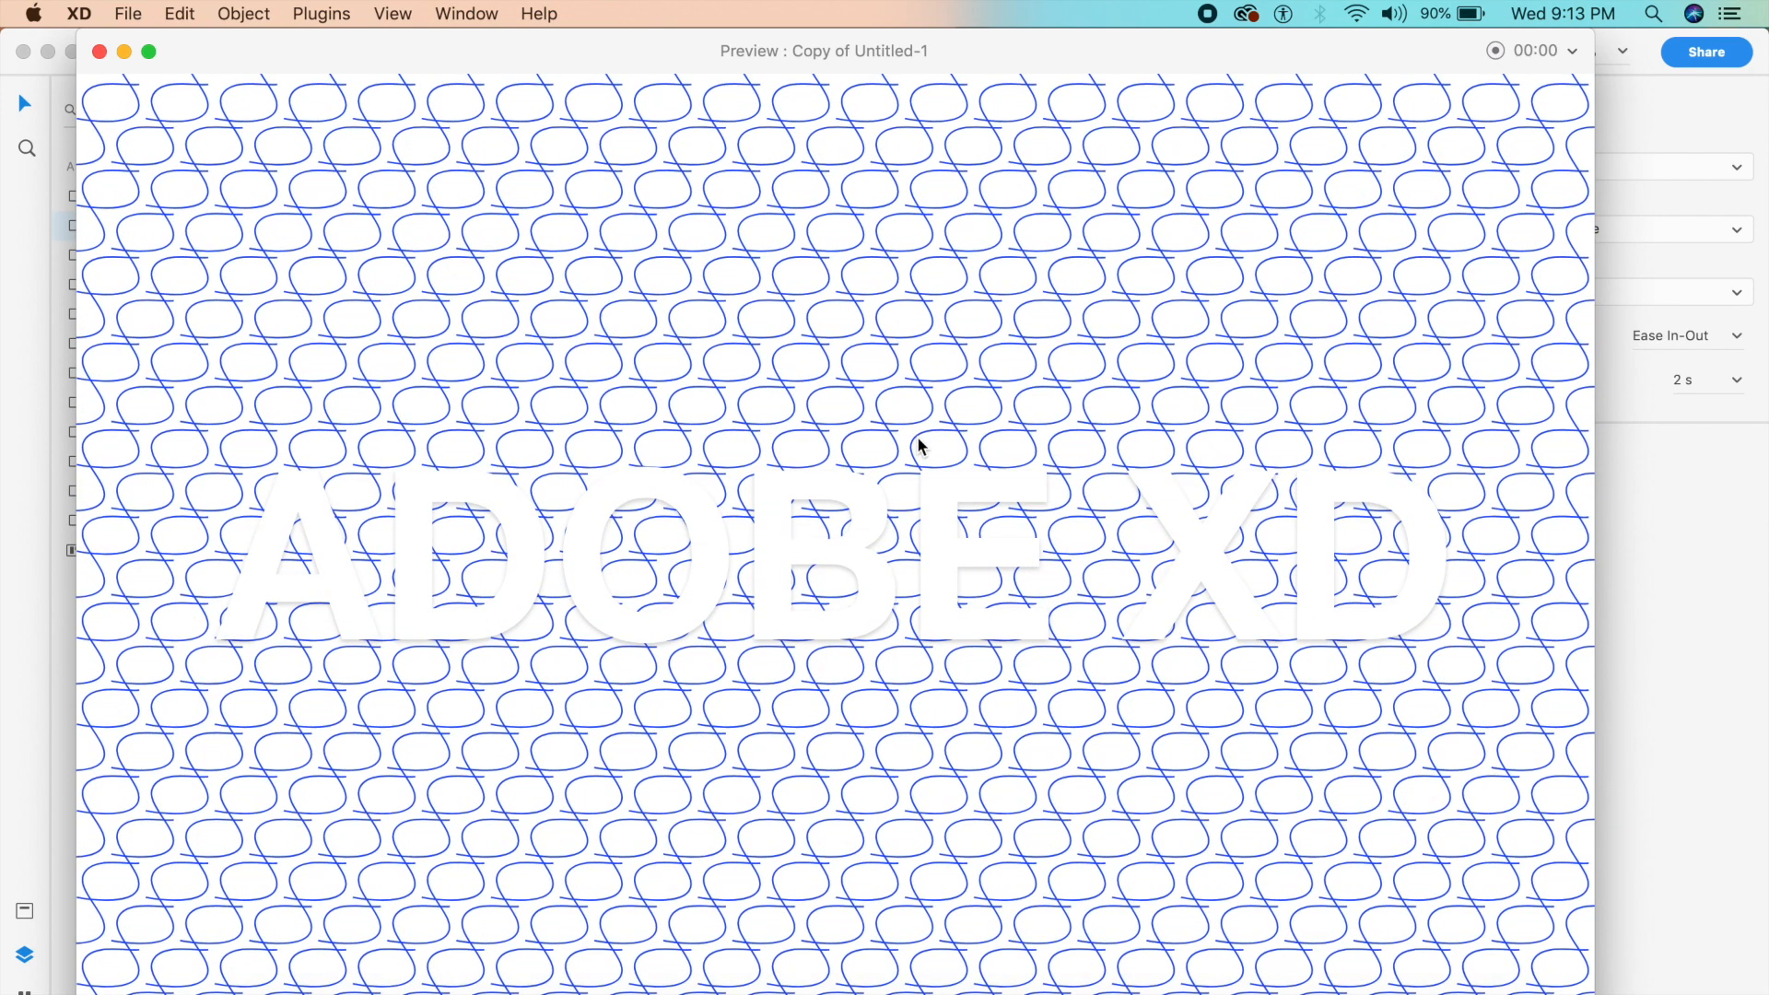
pyautogui.click(100, 53)
# Preview the earlier line-pattern animation that starts from the Web 1920 – 8 artboard.
pyautogui.scroll(20, 457, 317)
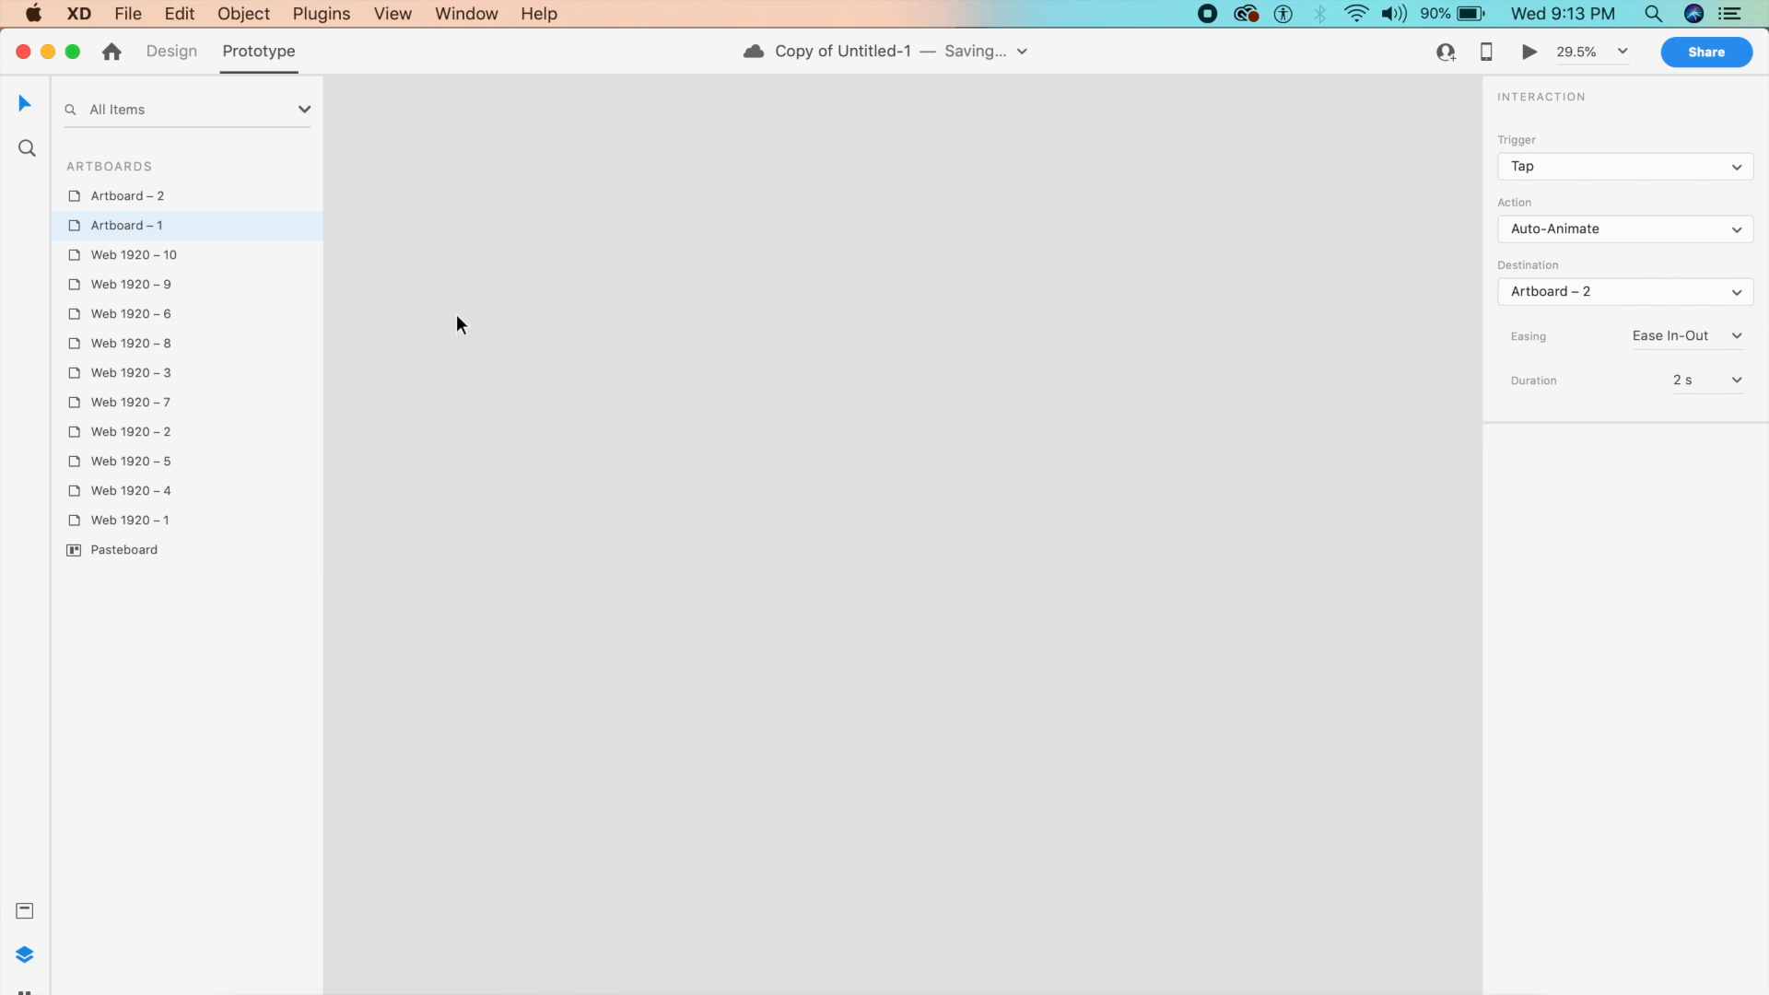
pyautogui.scroll(-4, 457, 317)
pyautogui.click(473, 296)
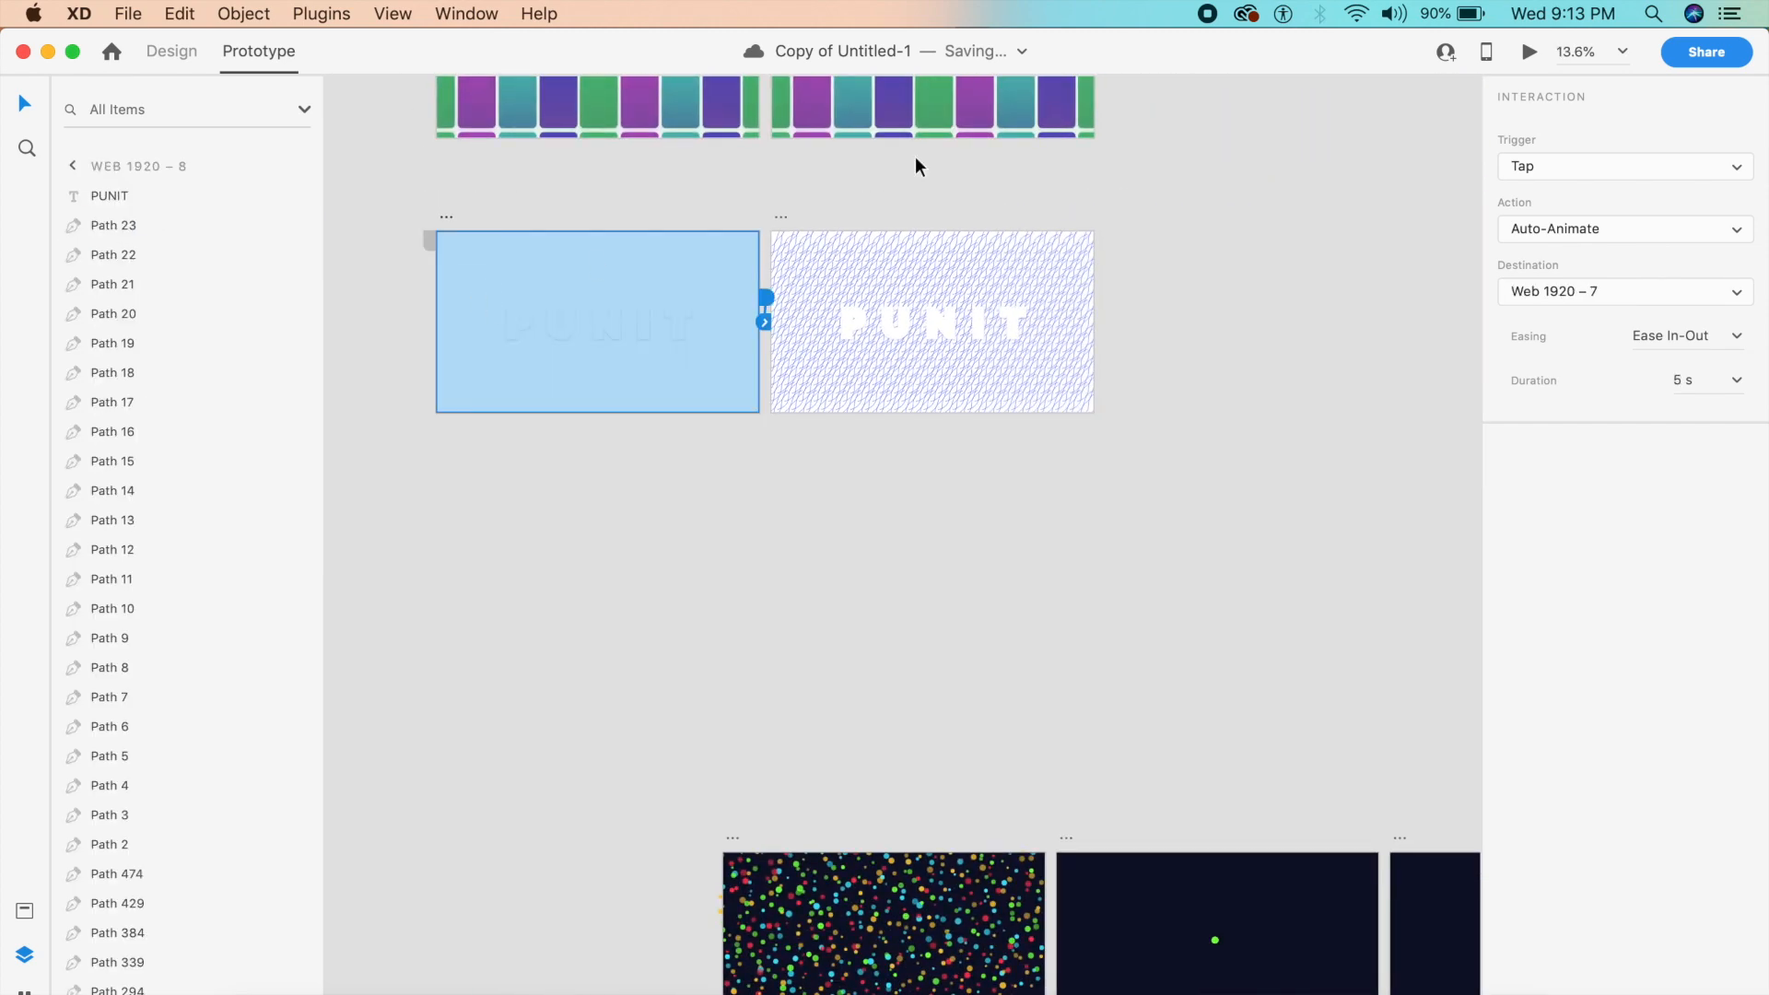
pyautogui.click(1524, 52)
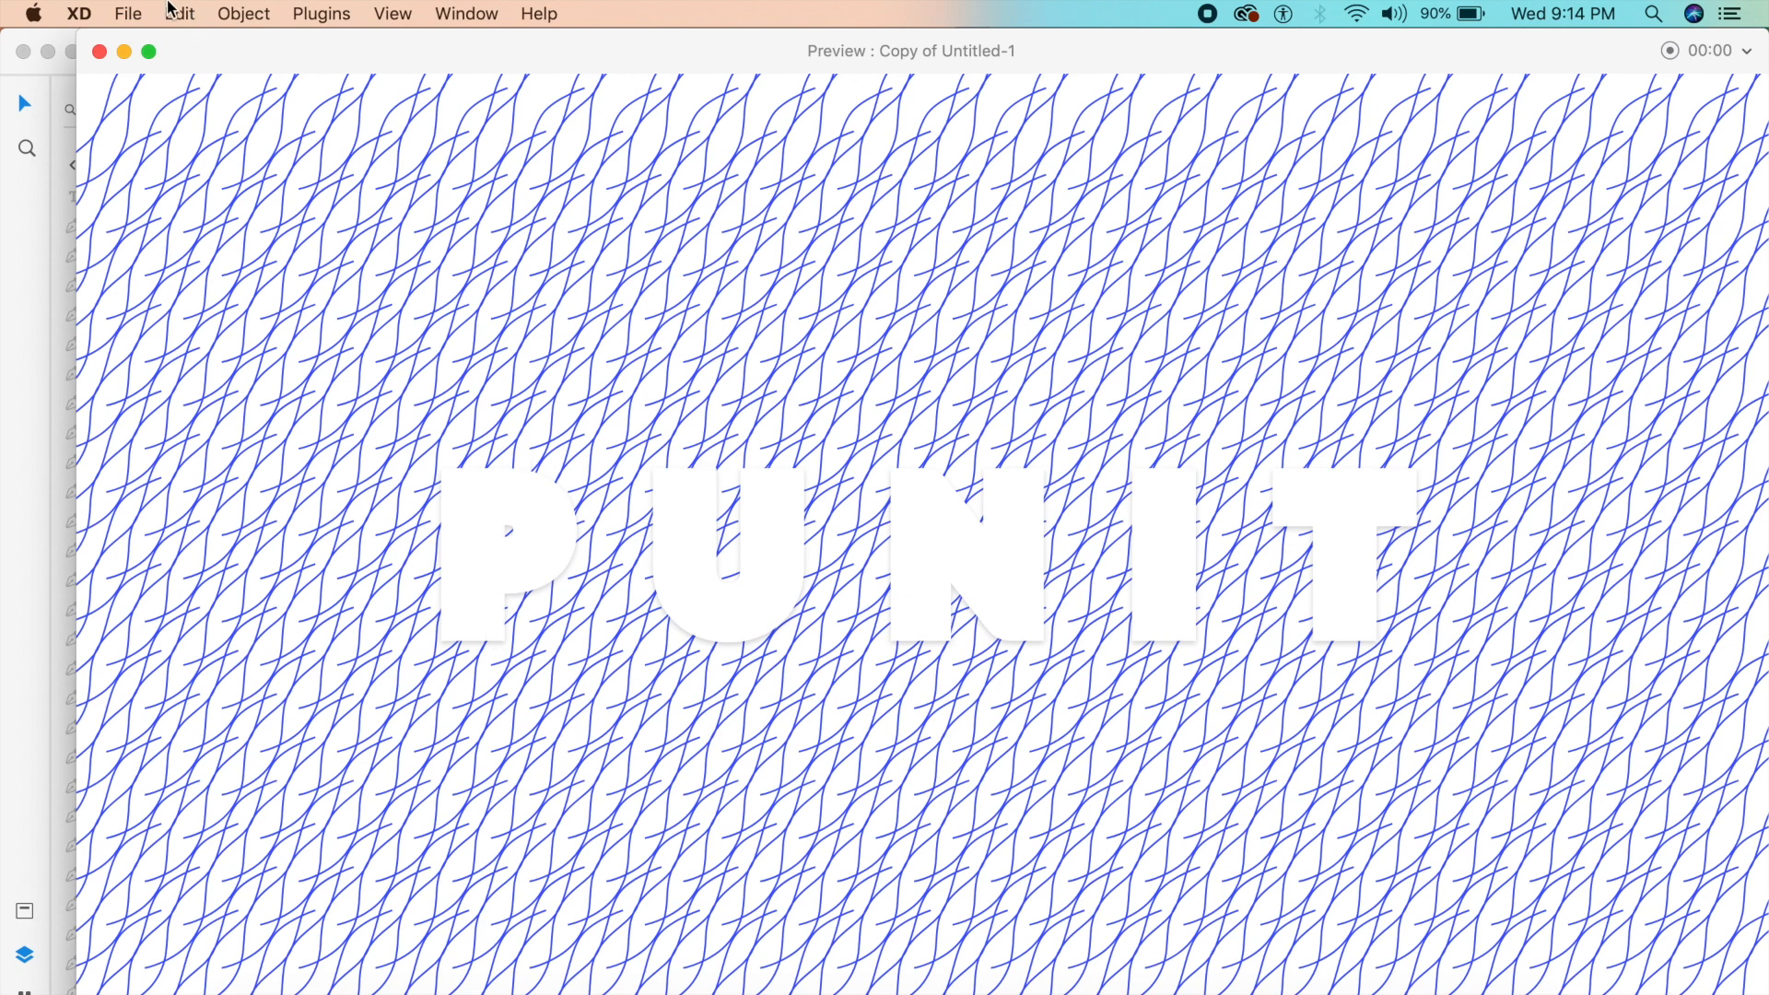
# Close the preview, return to design mode and duplicate Artboard – 1 into the empty space below it.
pyautogui.click(98, 50)
pyautogui.scroll(-10, 564, 468)
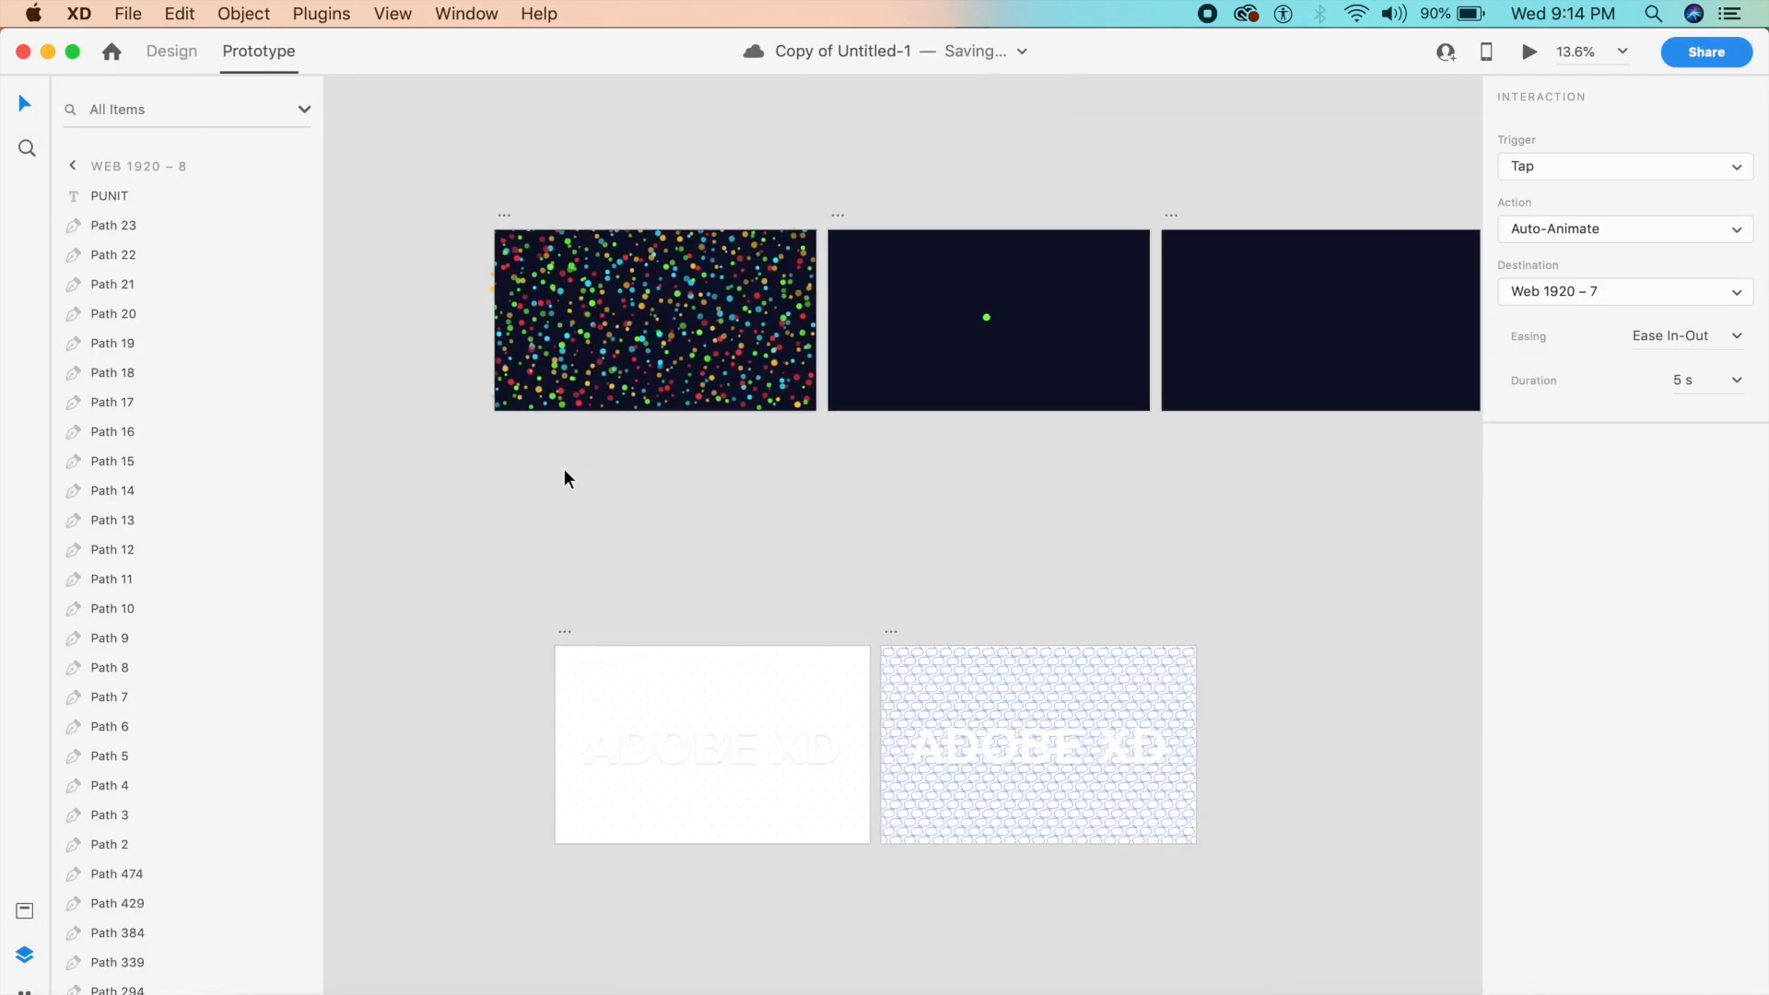
pyautogui.scroll(1, 604, 402)
pyautogui.click(533, 353)
pyautogui.moveTo(541, 350); pyautogui.dragTo(547, 762)
pyautogui.click(170, 55)
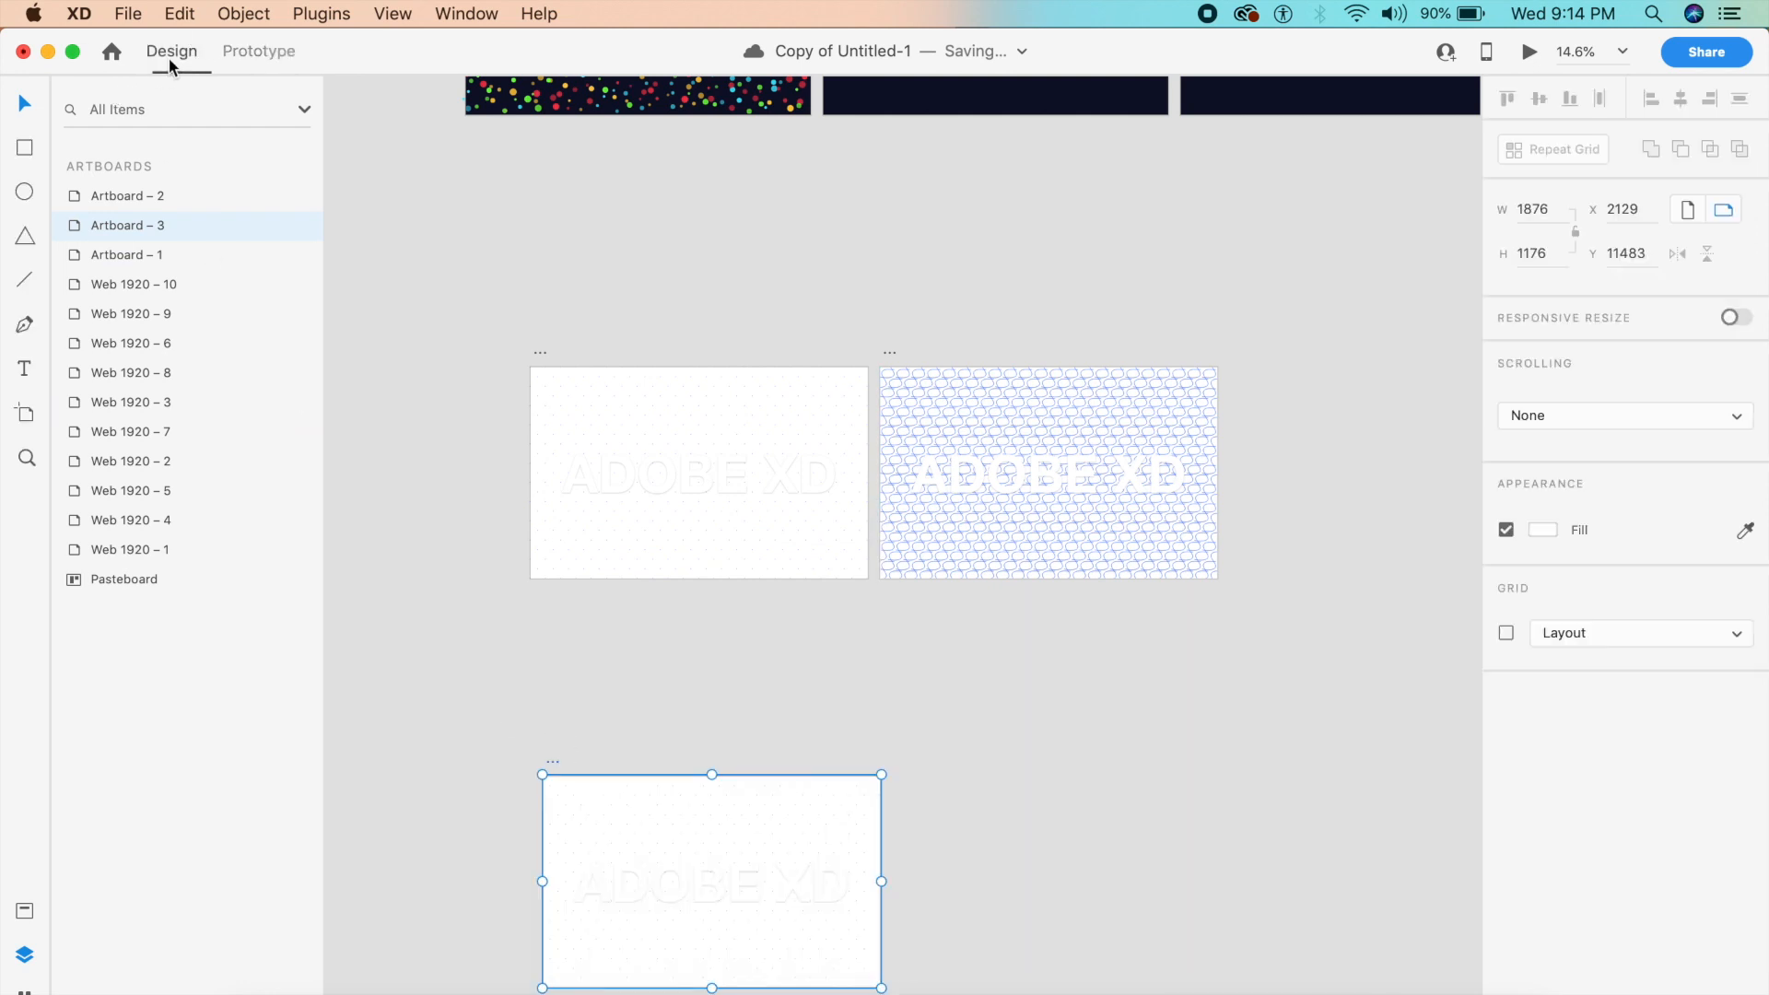
pyautogui.press('super+3')
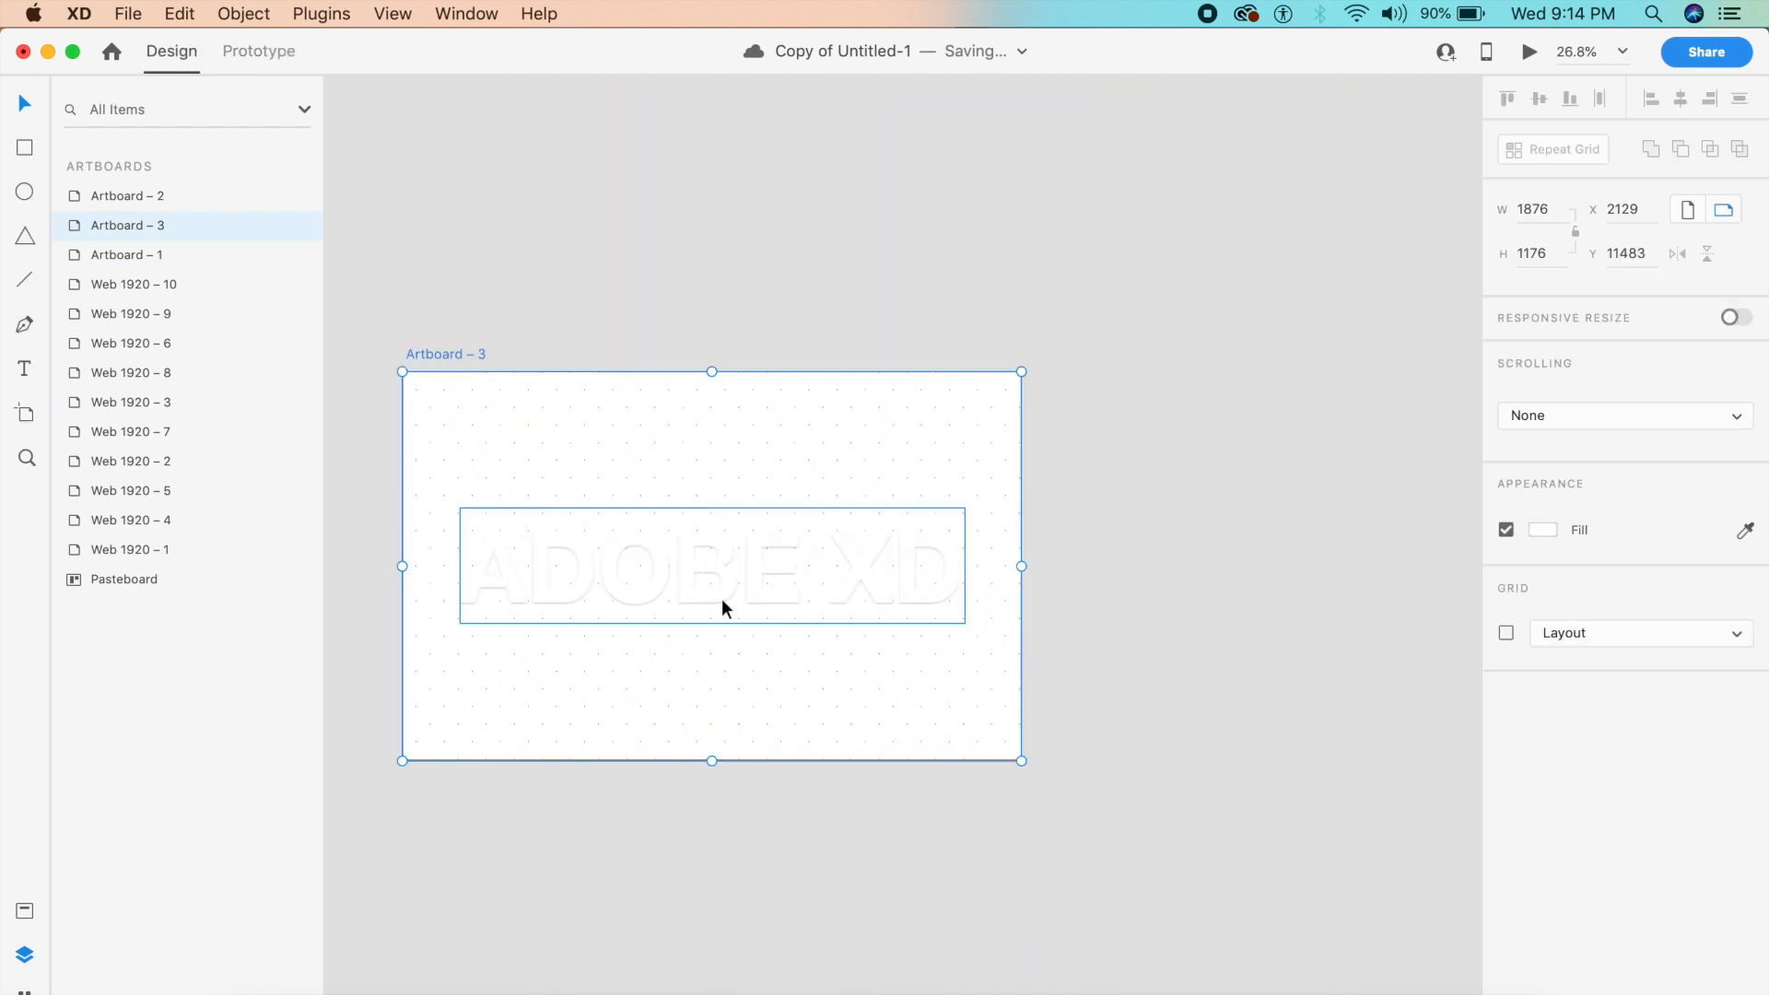
# Delete the ADOBE XD title and all background dots from Artboard – 3.
pyautogui.click(619, 531)
pyautogui.press('Delete')
pyautogui.moveTo(398, 329); pyautogui.dragTo(1109, 840)
pyautogui.press('Delete')
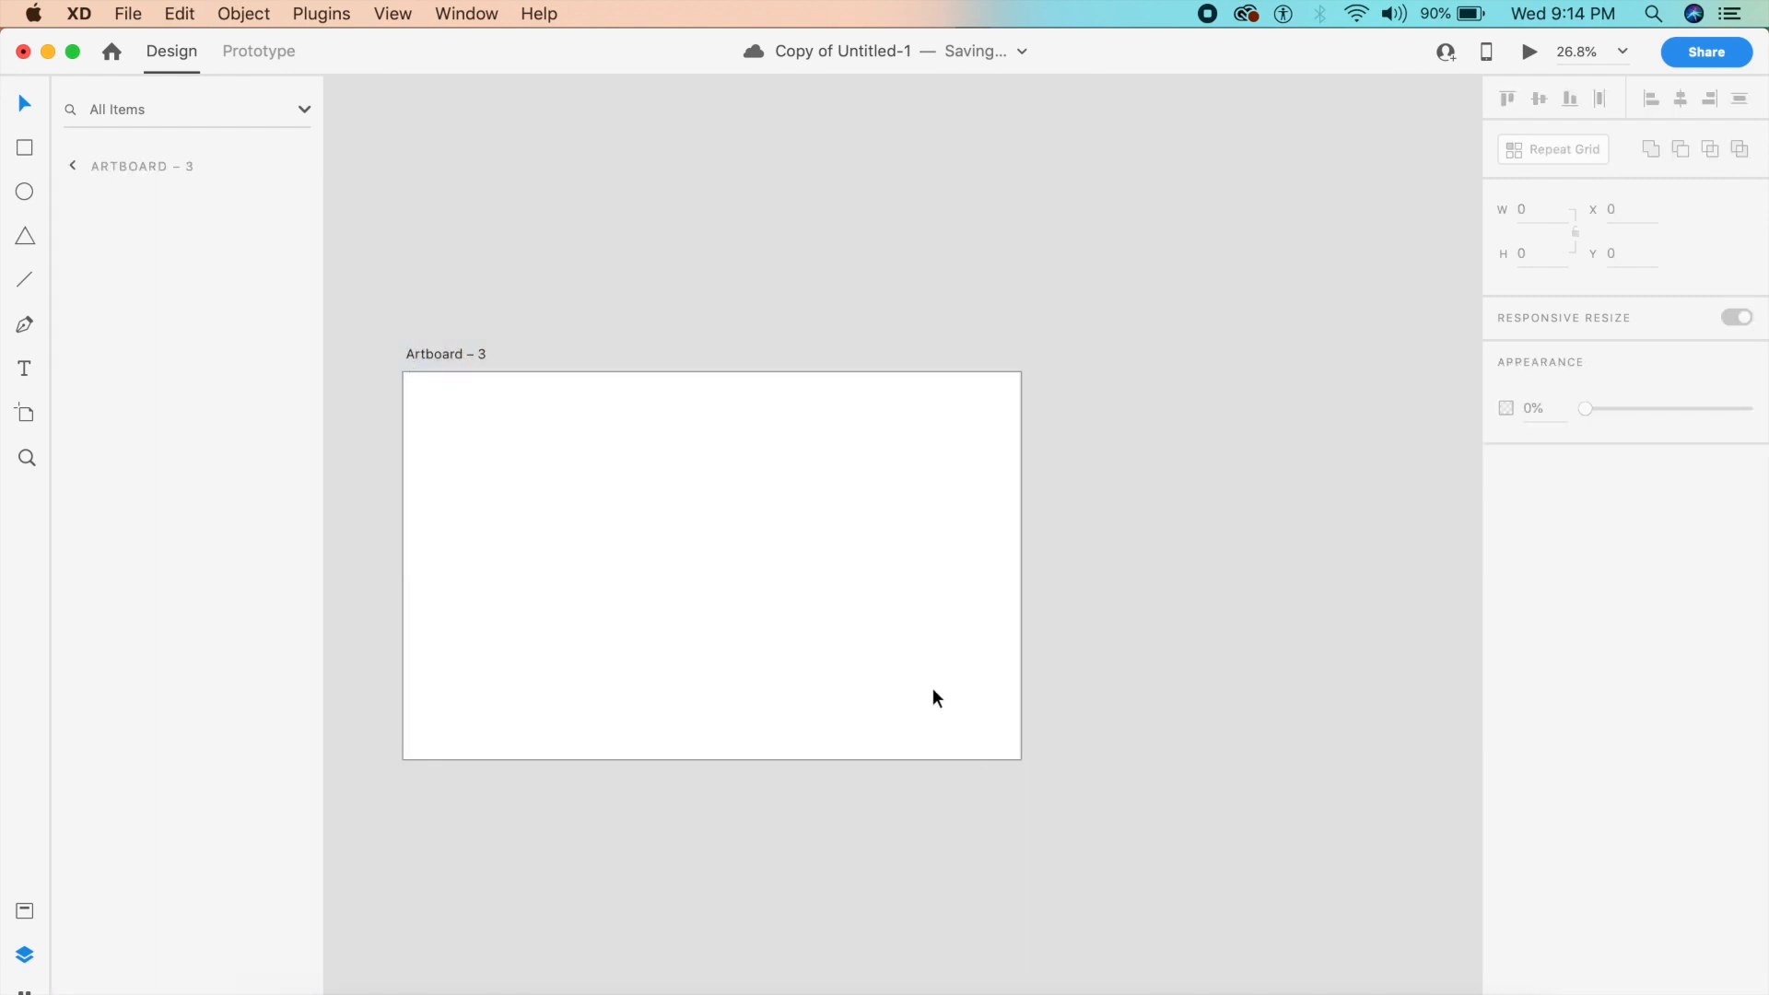
# Draw an upright rectangle about 240 by 380 near the upper-left corner of the empty Artboard – 3.
pyautogui.scroll(5, 932, 689)
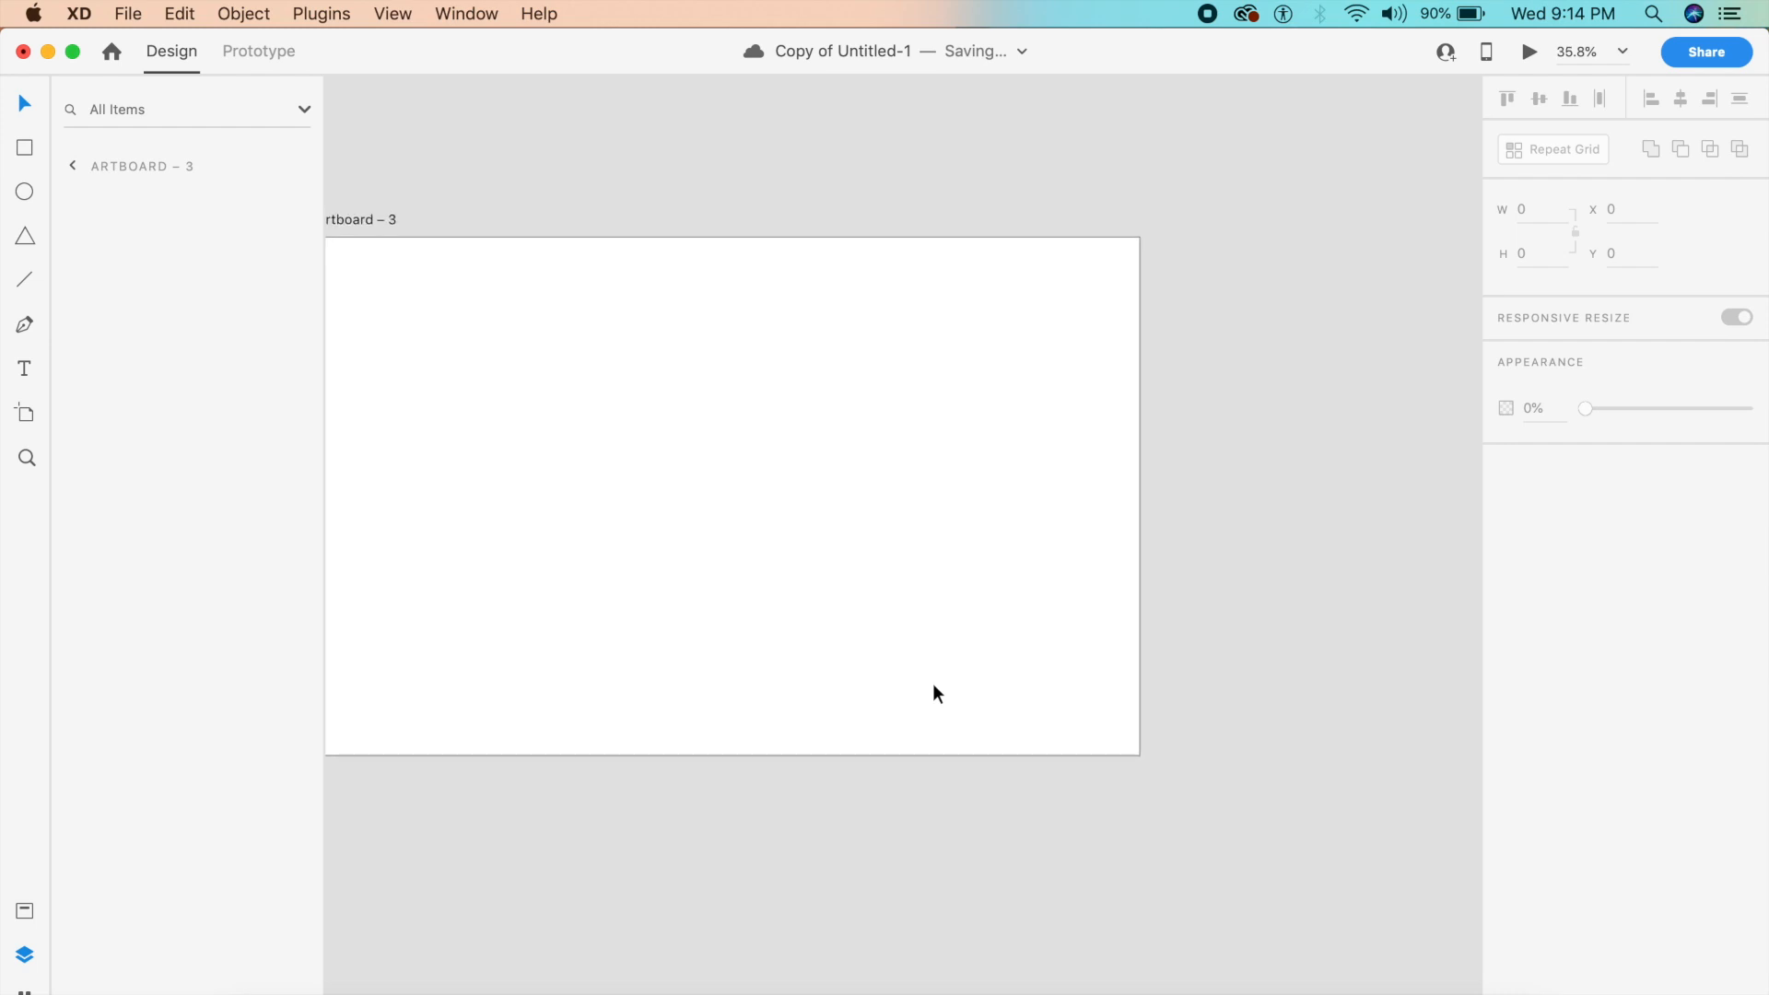
pyautogui.hscroll(-2, 932, 693)
pyautogui.press('r')
pyautogui.moveTo(509, 247); pyautogui.dragTo(604, 417)
pyautogui.moveTo(607, 435); pyautogui.dragTo(615, 416)
pyautogui.press('Escape')
# Fill the rectangle with the saved #5B4FBA - #7954A5 gradient.
pyautogui.click(579, 374)
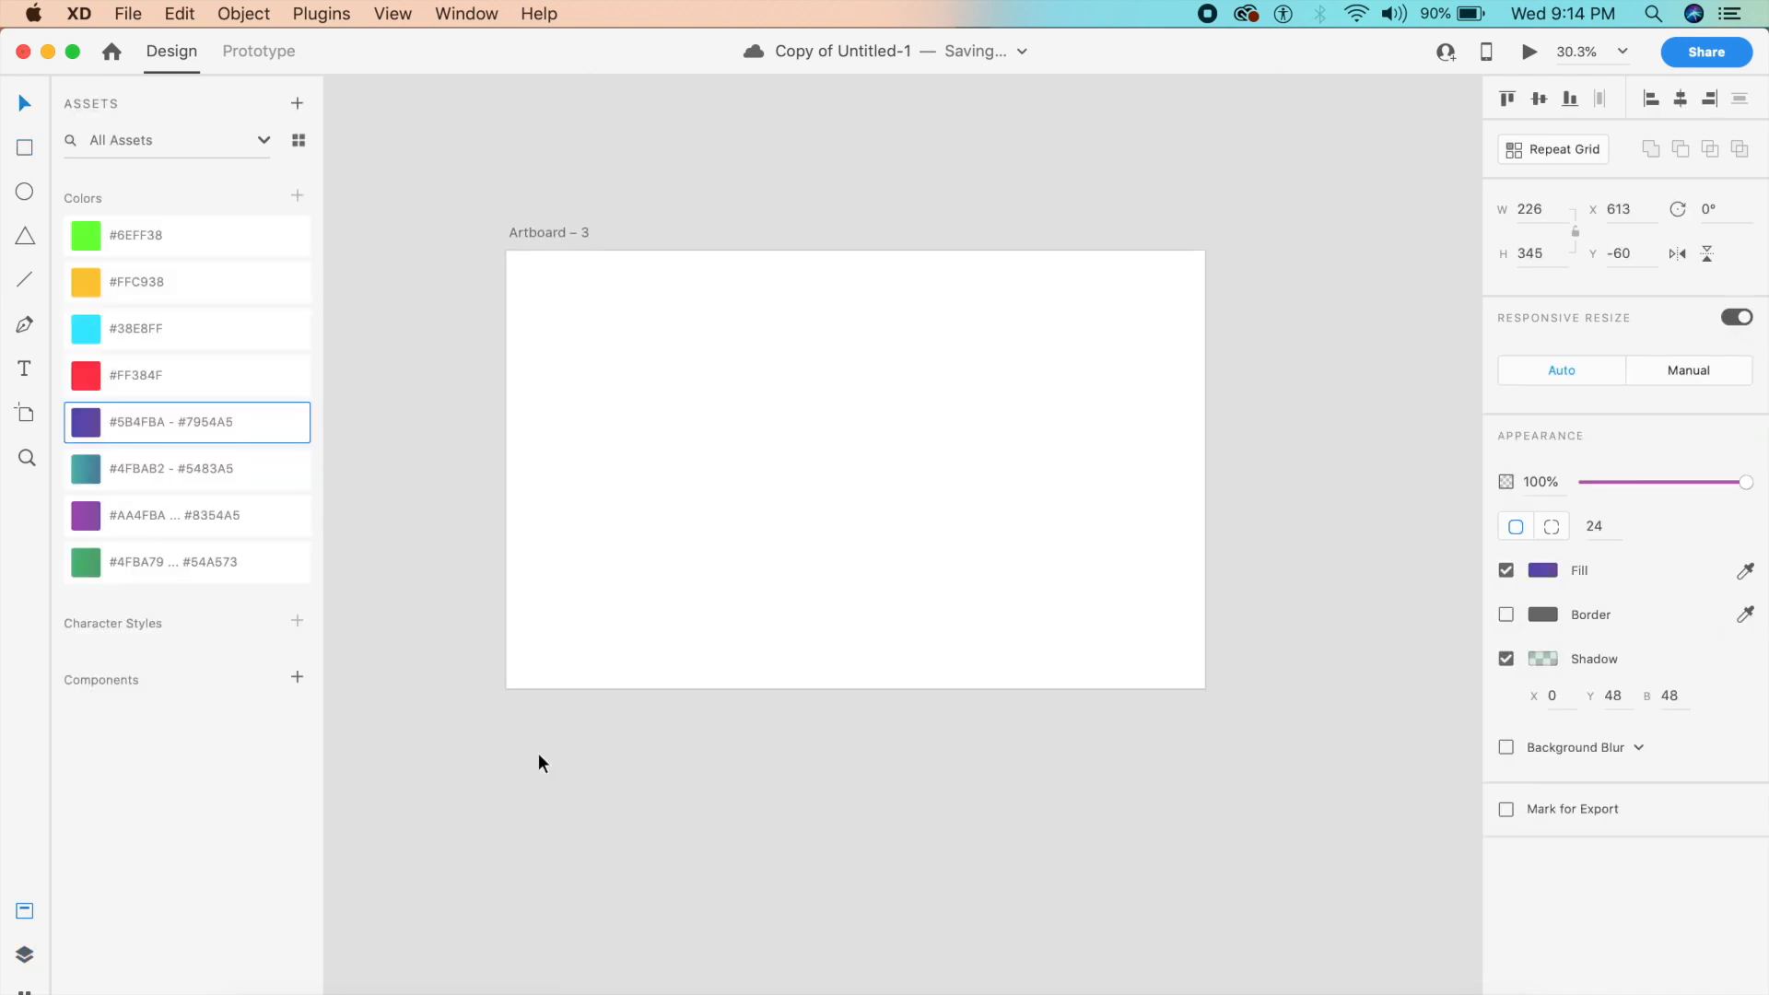
pyautogui.click(612, 374)
pyautogui.click(253, 421)
pyautogui.click(672, 465)
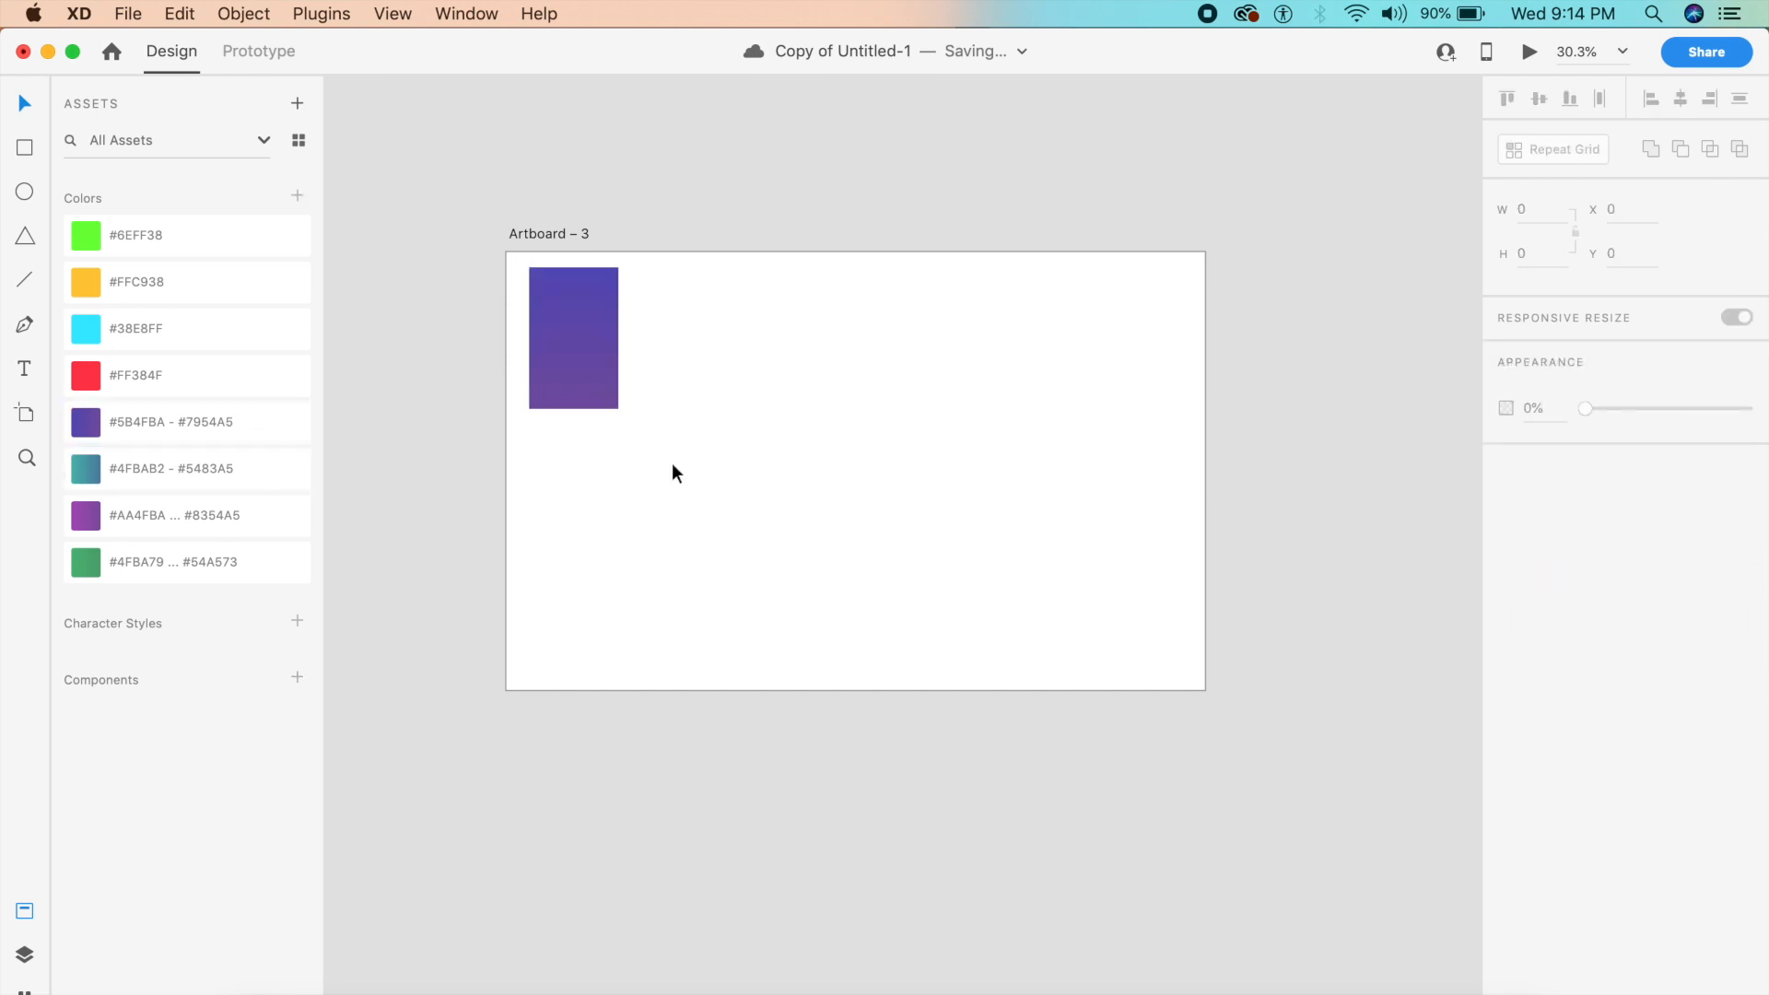
pyautogui.click(578, 350)
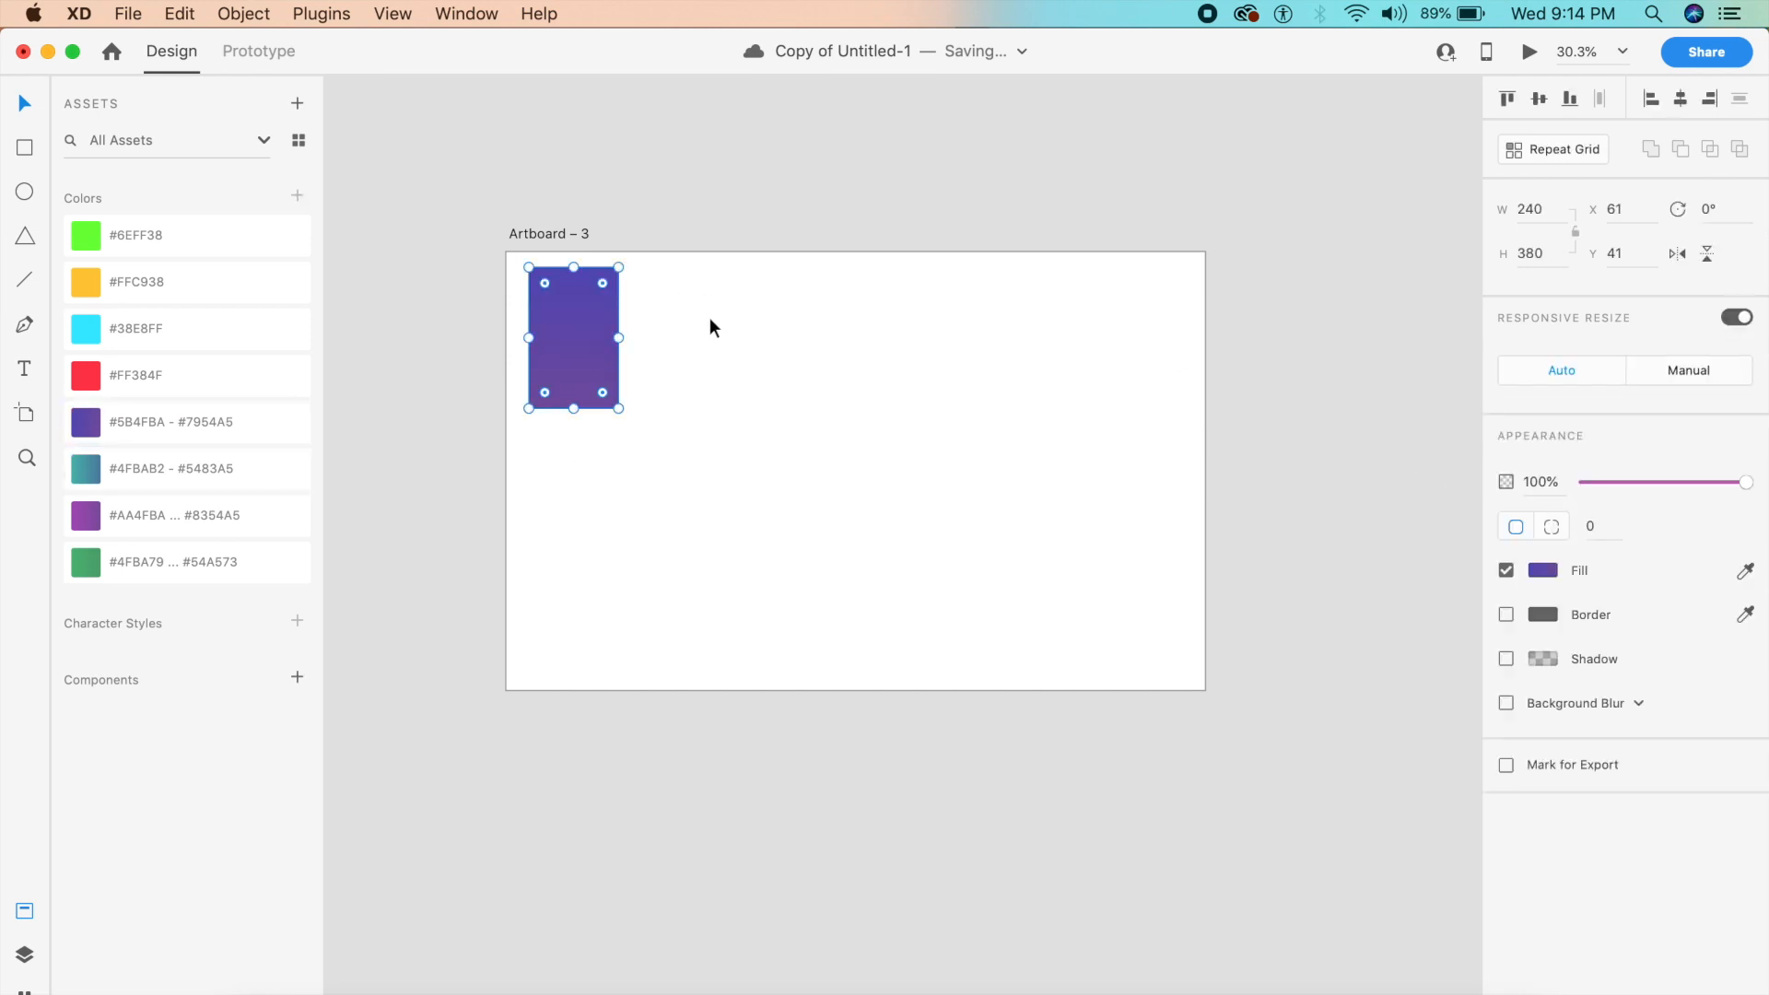
# Round the gradient rectangle's corners with a radius of 24.
pyautogui.scroll(5, 710, 317)
pyautogui.hscroll(-2, 710, 317)
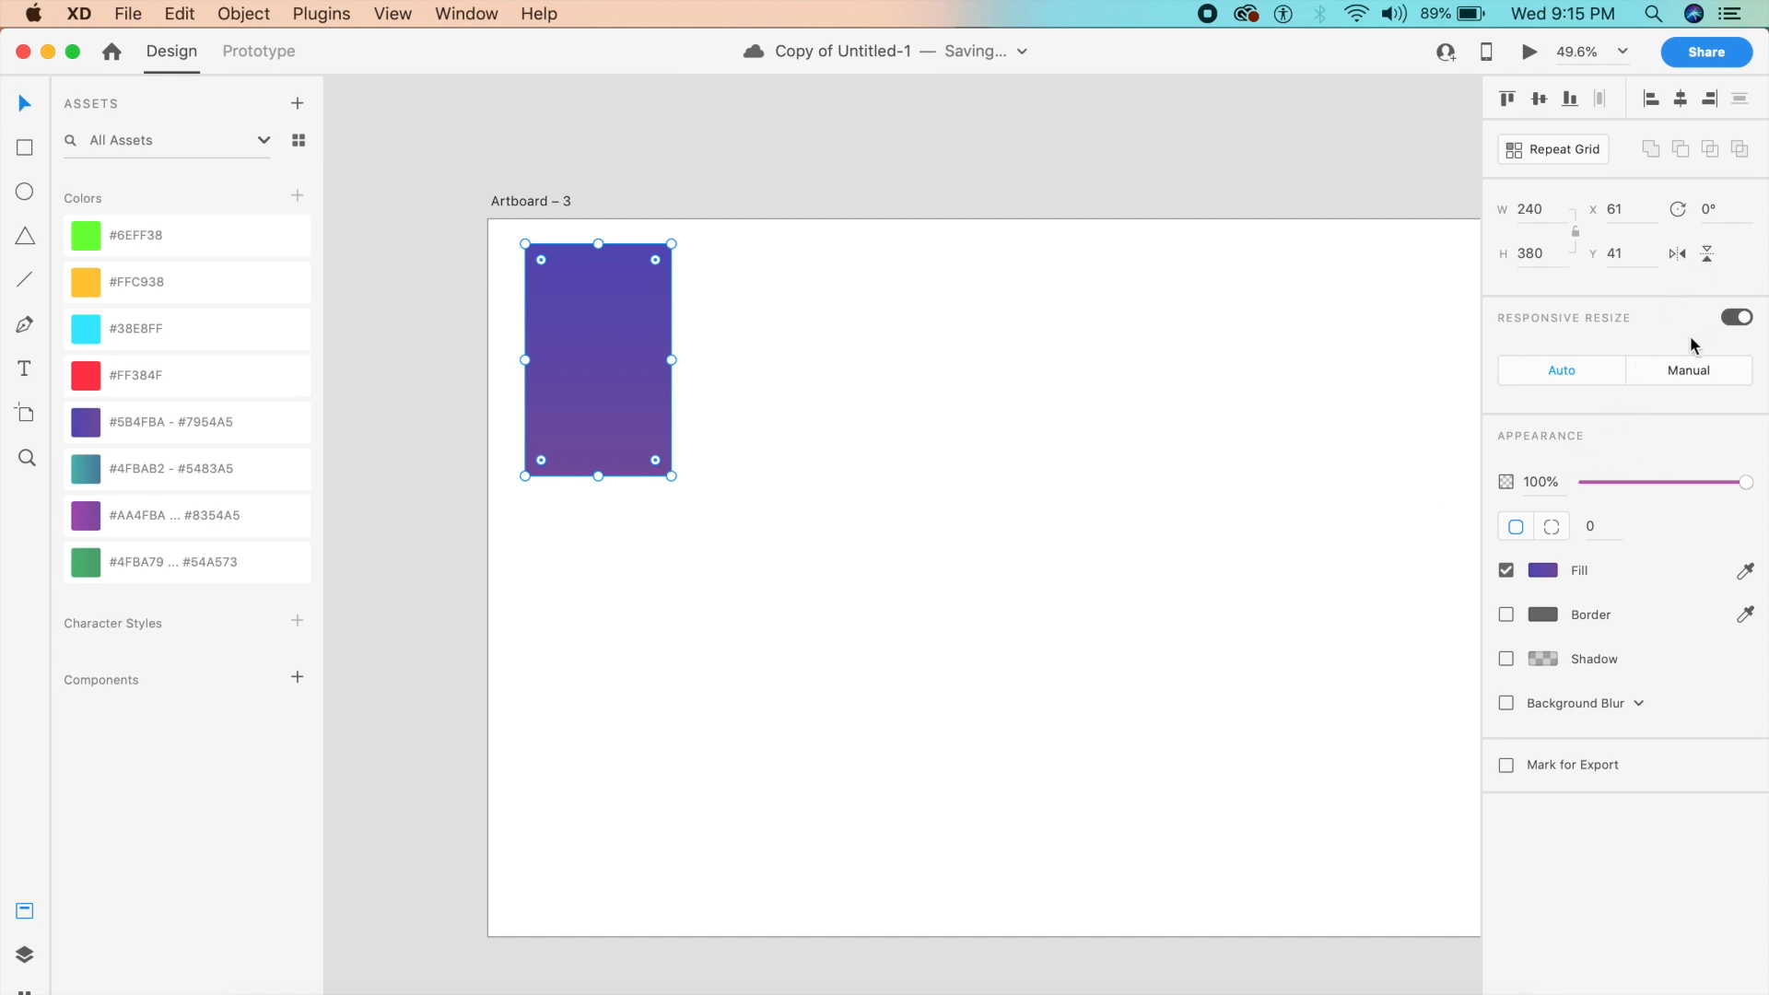
pyautogui.click(1604, 525)
pyautogui.write('12')
pyautogui.click(1606, 522)
pyautogui.write('24')
pyautogui.press('Return')
pyautogui.click(855, 575)
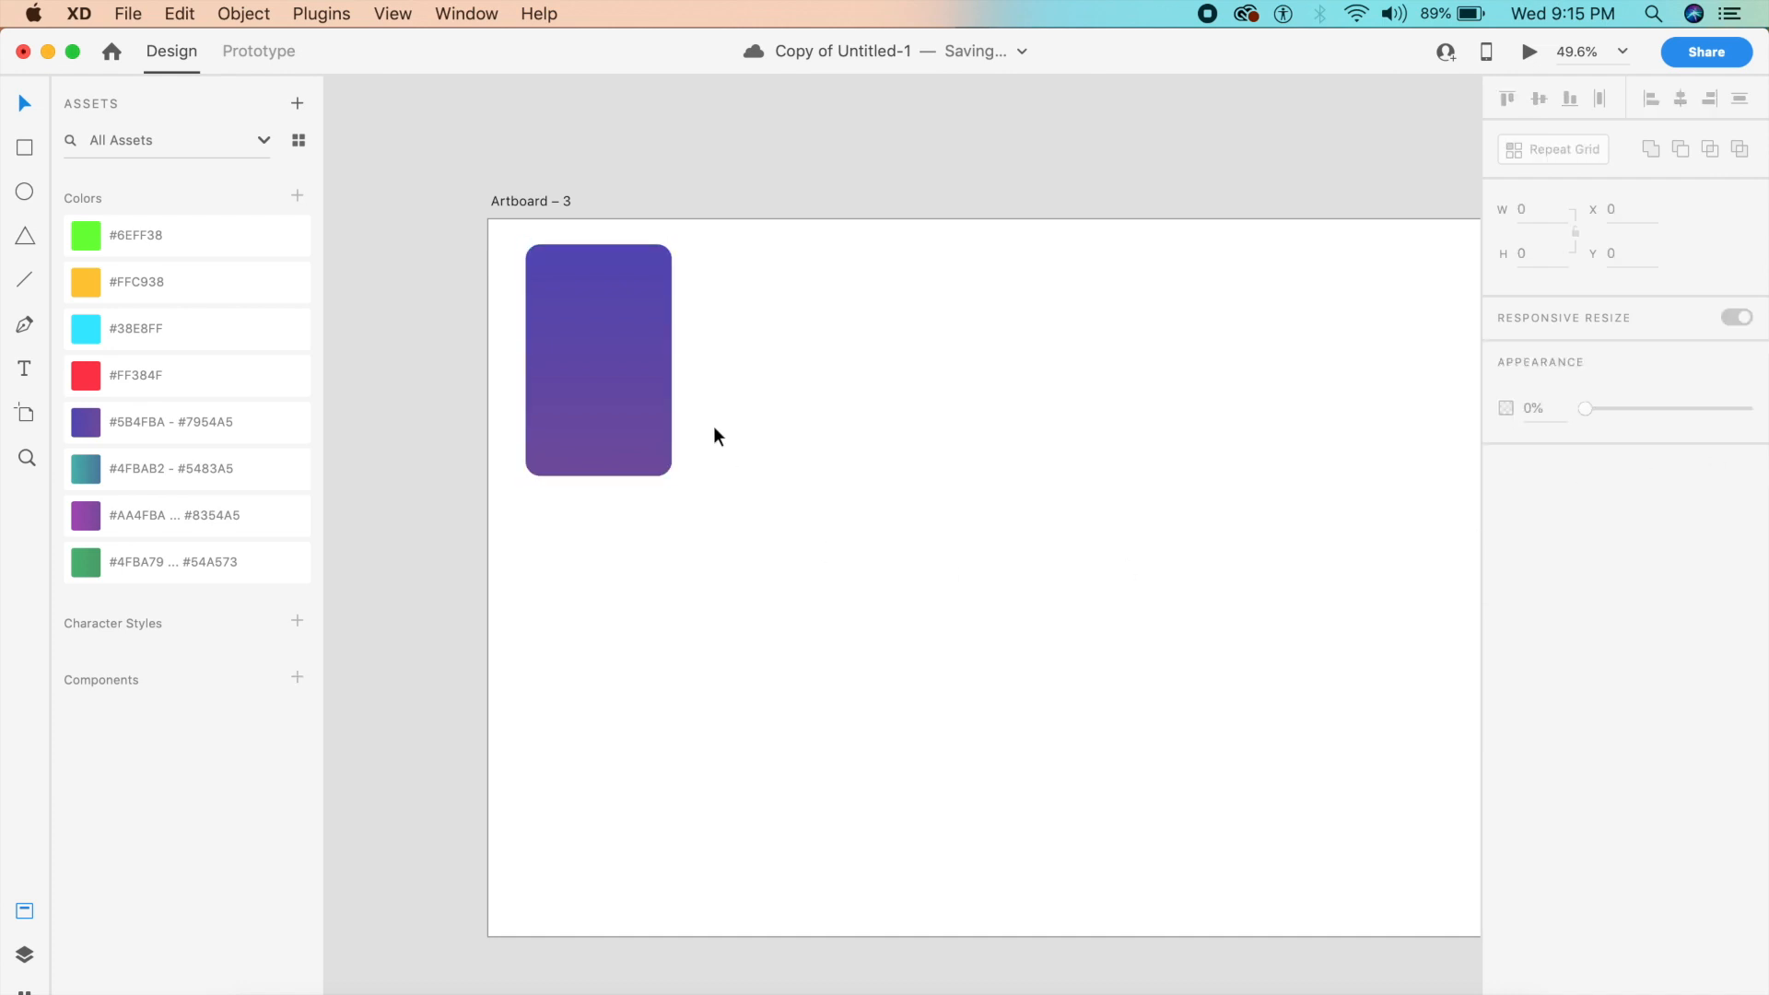
# Duplicate the card three times in a row and fill the copies with the #4FBAB2 - #5483A5, #AA4FBA ... #8354A5 and #4FBA79 ... #54A573 gradients.
pyautogui.scroll(-1, 707, 420)
pyautogui.scroll(-4, 707, 420)
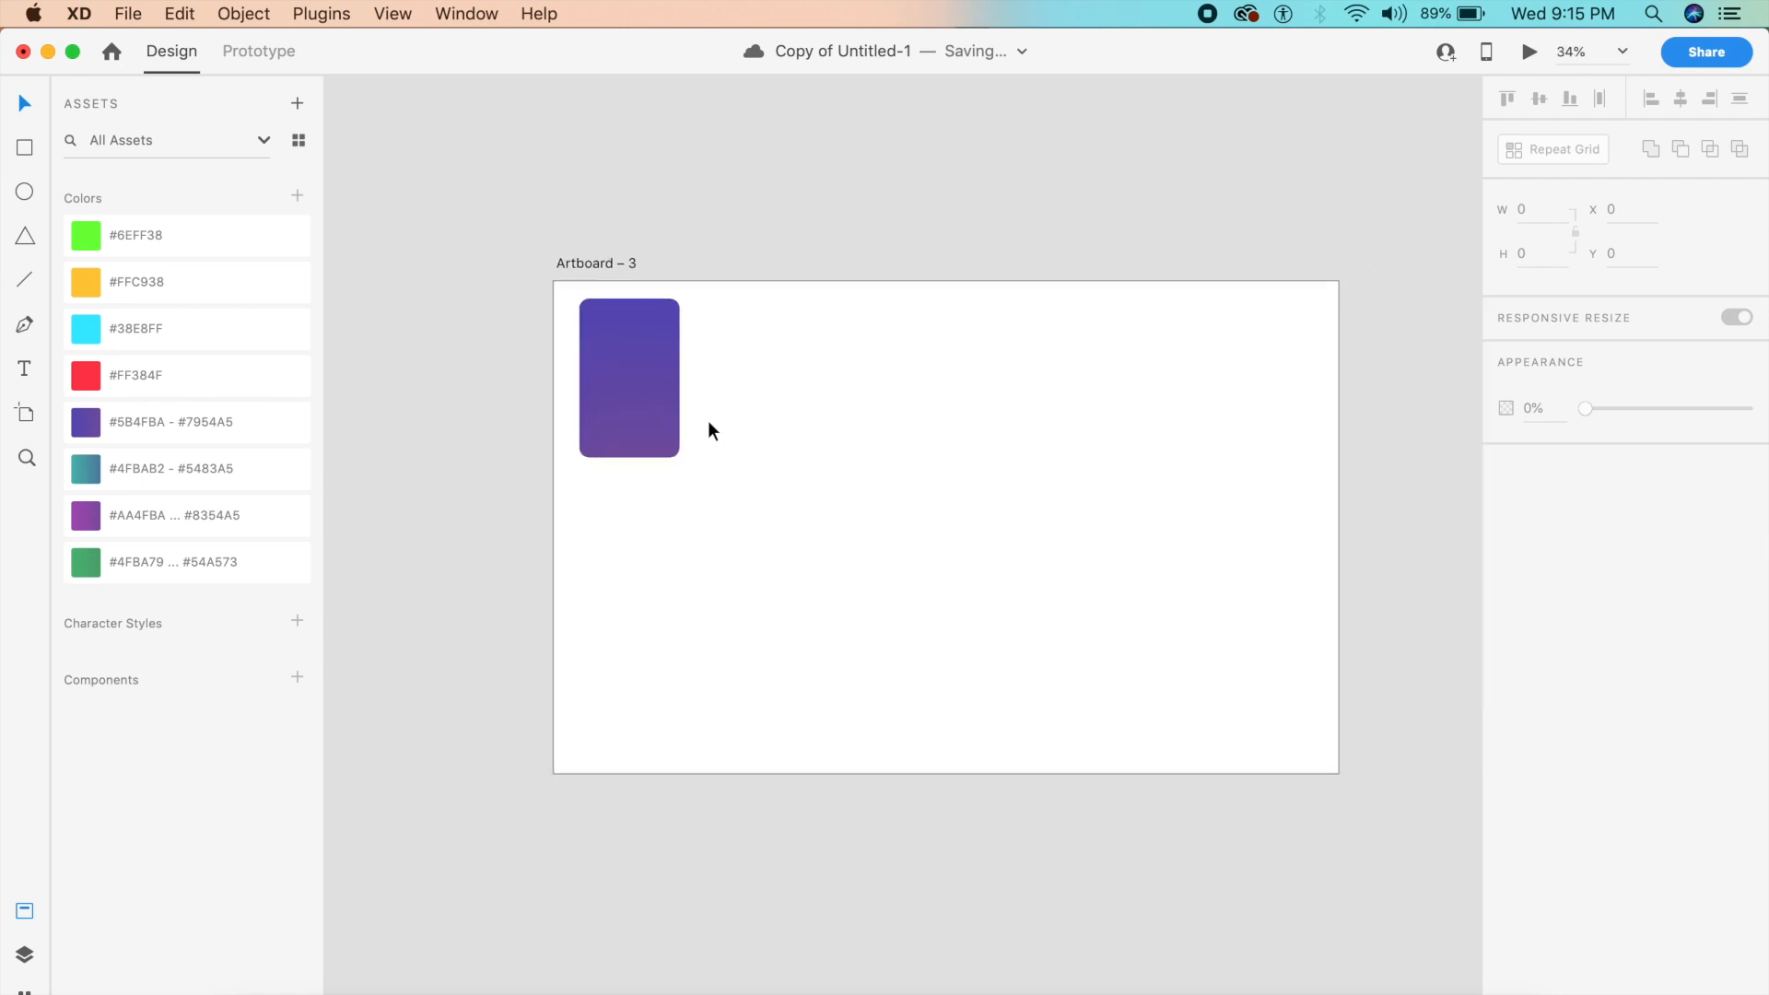
pyautogui.hscroll(1, 707, 420)
pyautogui.moveTo(588, 360); pyautogui.dragTo(796, 419)
pyautogui.click(201, 483)
pyautogui.click(173, 428)
pyautogui.click(195, 523)
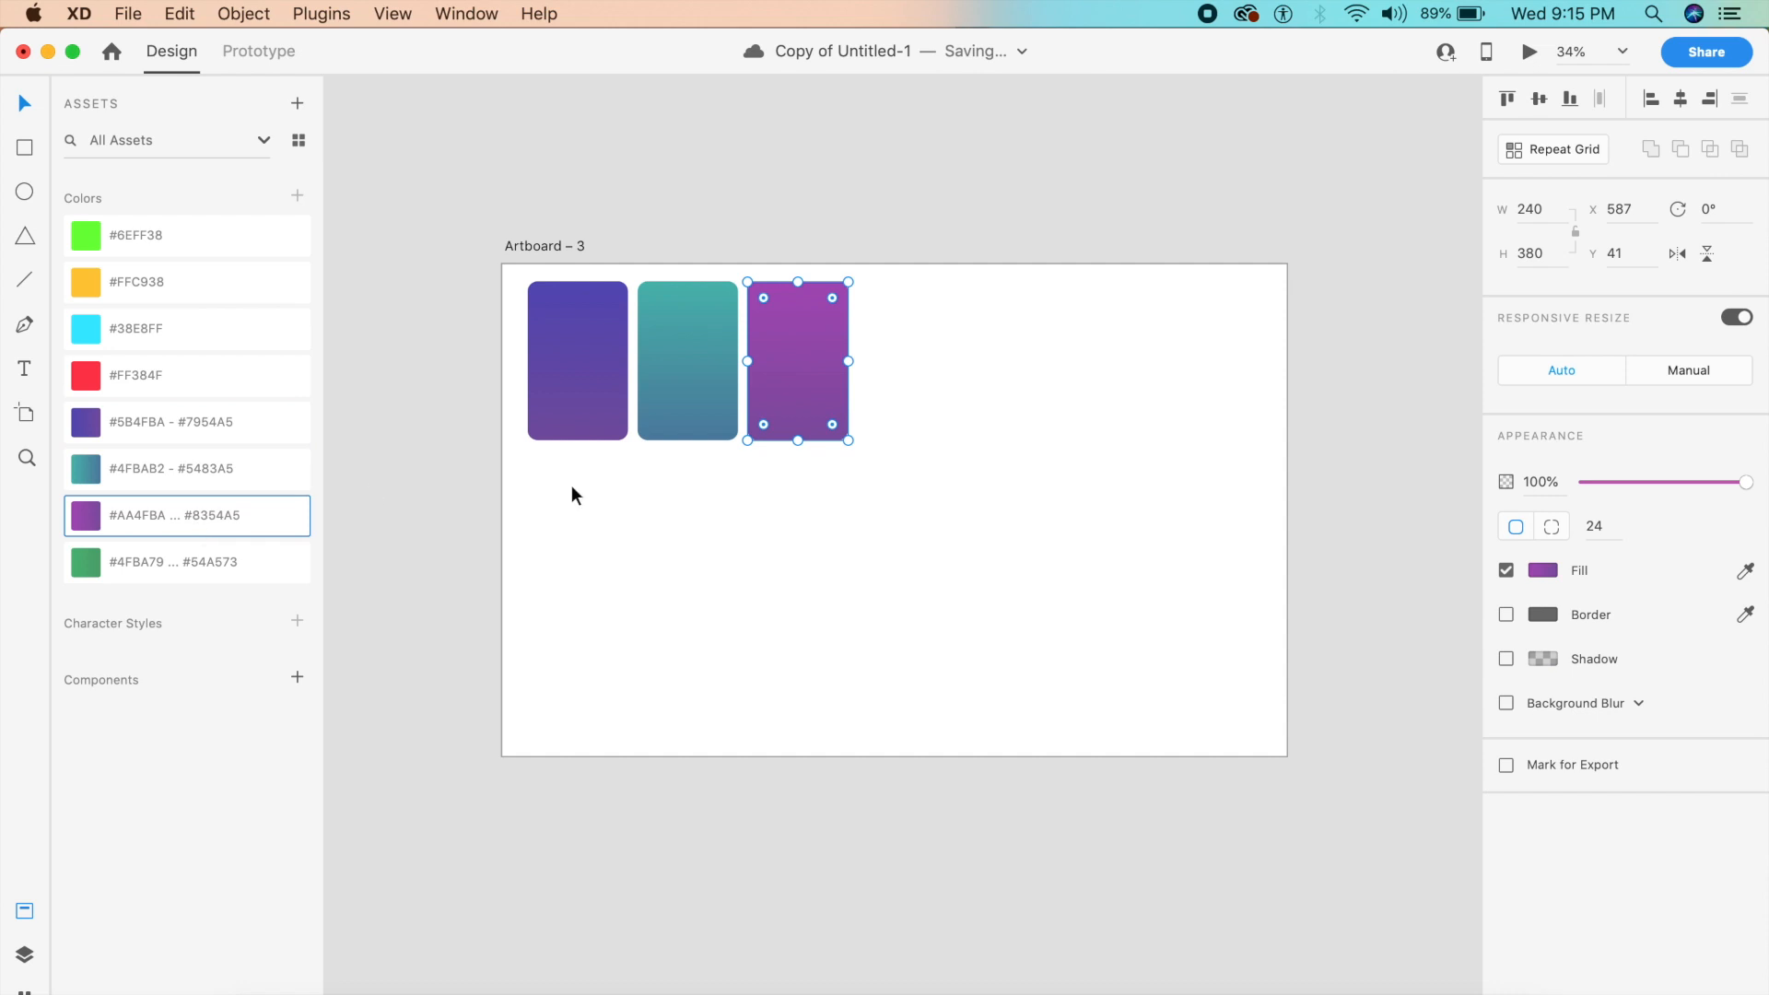
pyautogui.moveTo(798, 387); pyautogui.dragTo(910, 383)
pyautogui.click(169, 550)
pyautogui.click(1010, 618)
# Turn the four cards into a Repeat Grid 2031 wide and 1251 high, positioned at X -37, Y 33 to cover Artboard – 3.
pyautogui.moveTo(996, 506); pyautogui.dragTo(497, 276)
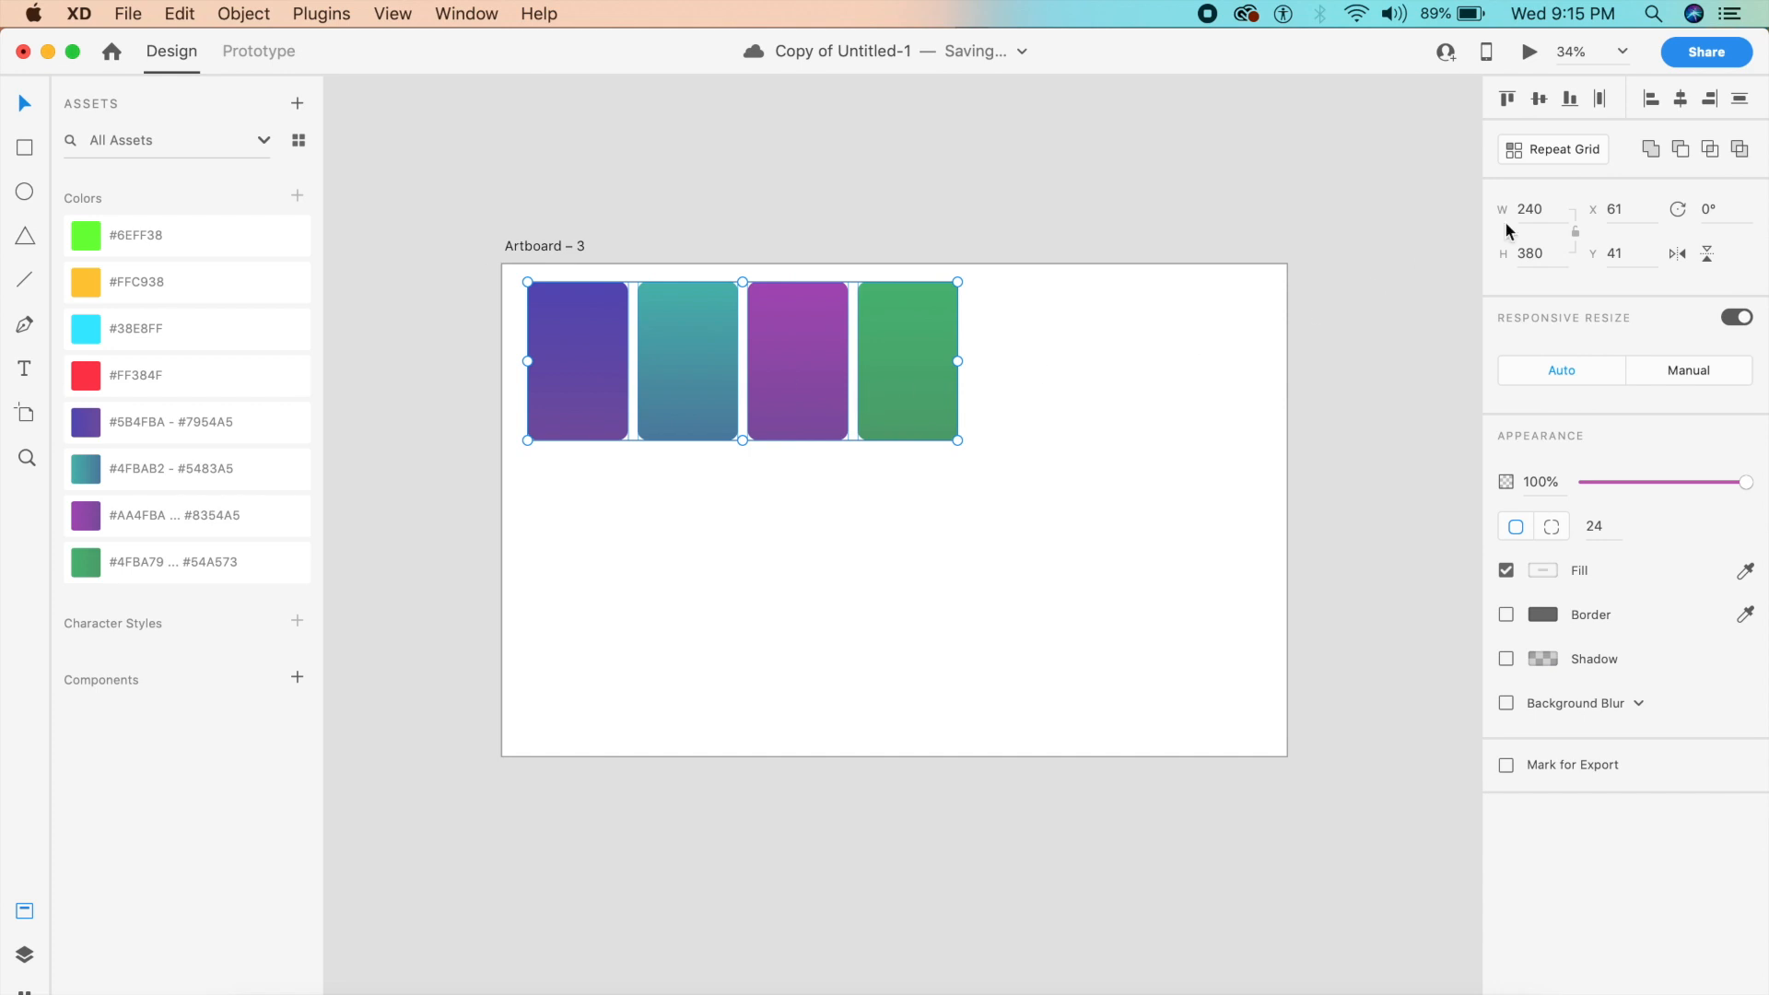
pyautogui.click(1560, 157)
pyautogui.moveTo(957, 363); pyautogui.dragTo(1299, 405)
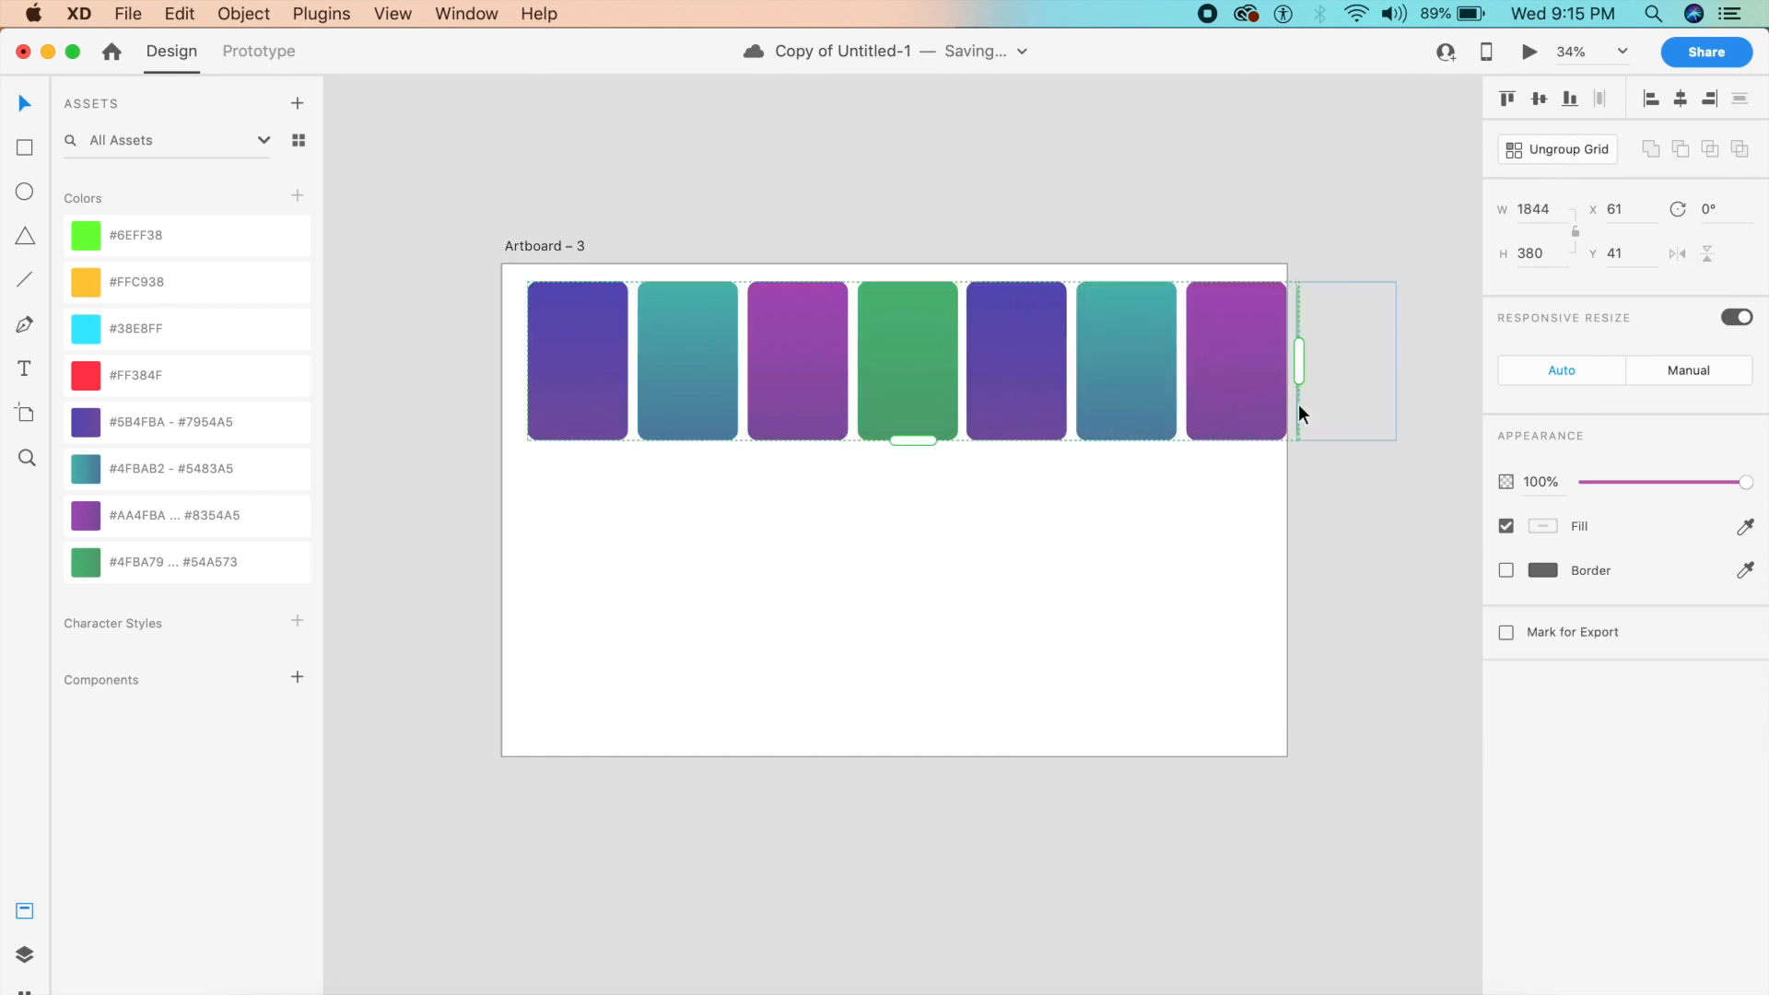
pyautogui.moveTo(910, 441); pyautogui.dragTo(912, 803)
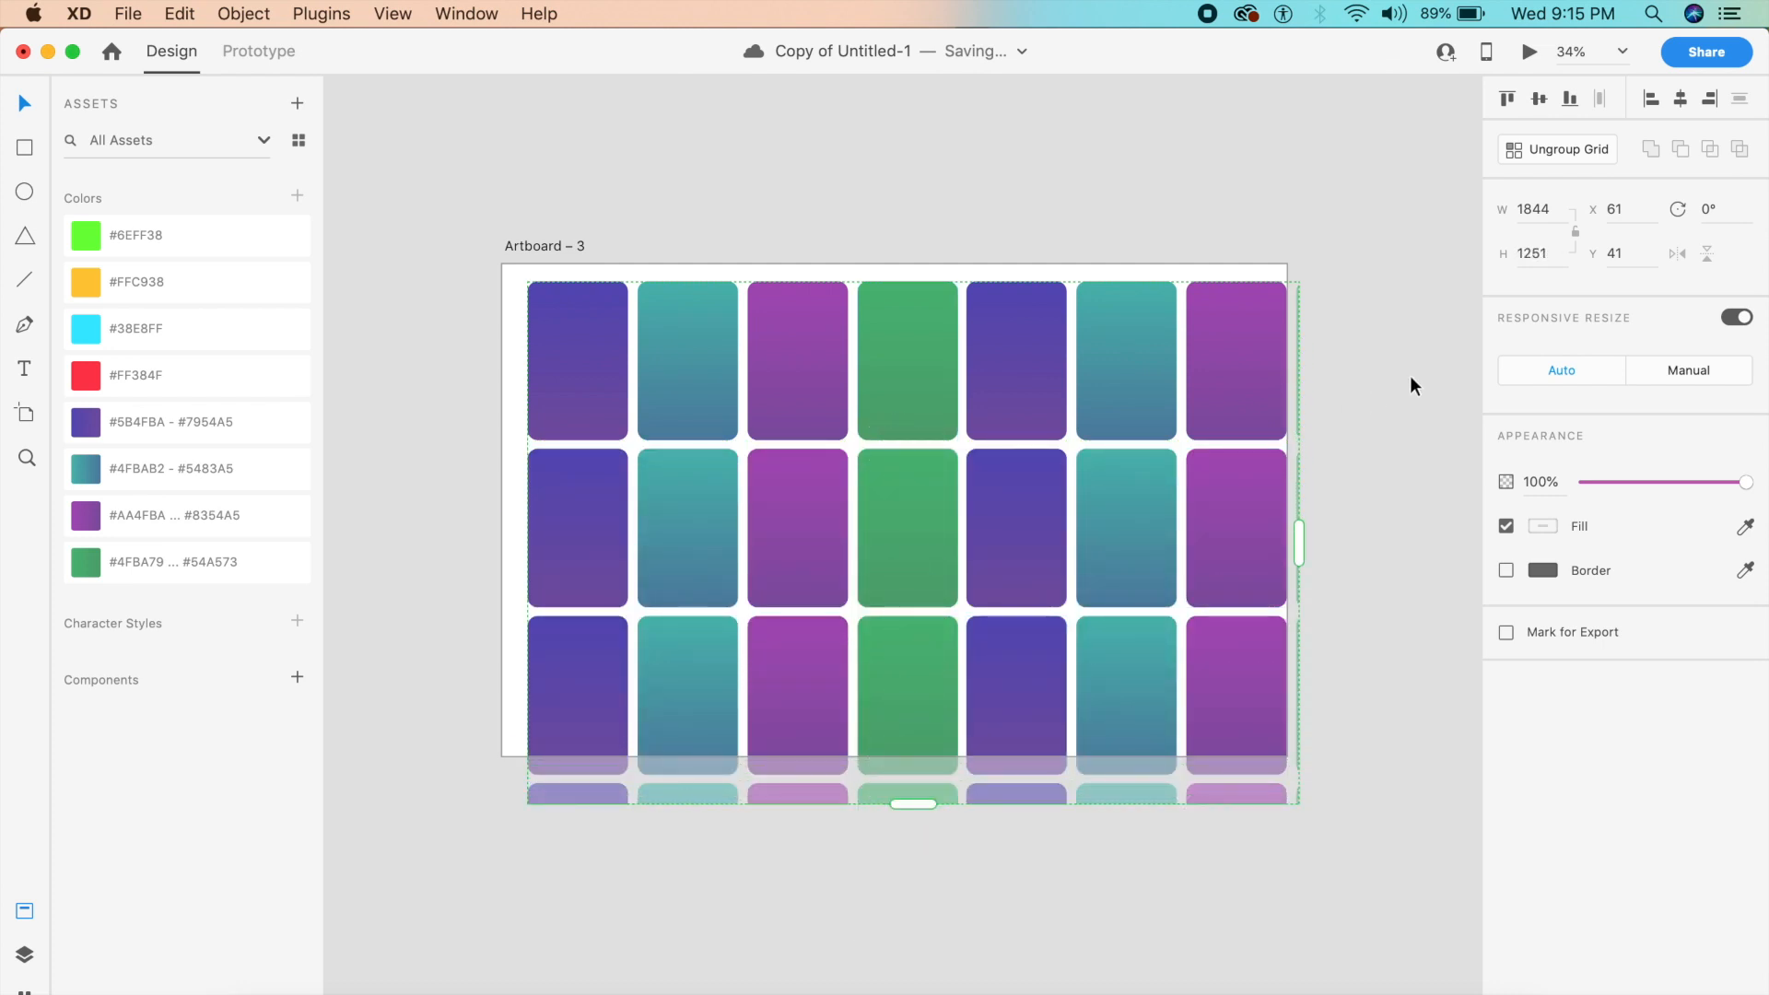
pyautogui.moveTo(1263, 517); pyautogui.dragTo(1335, 542)
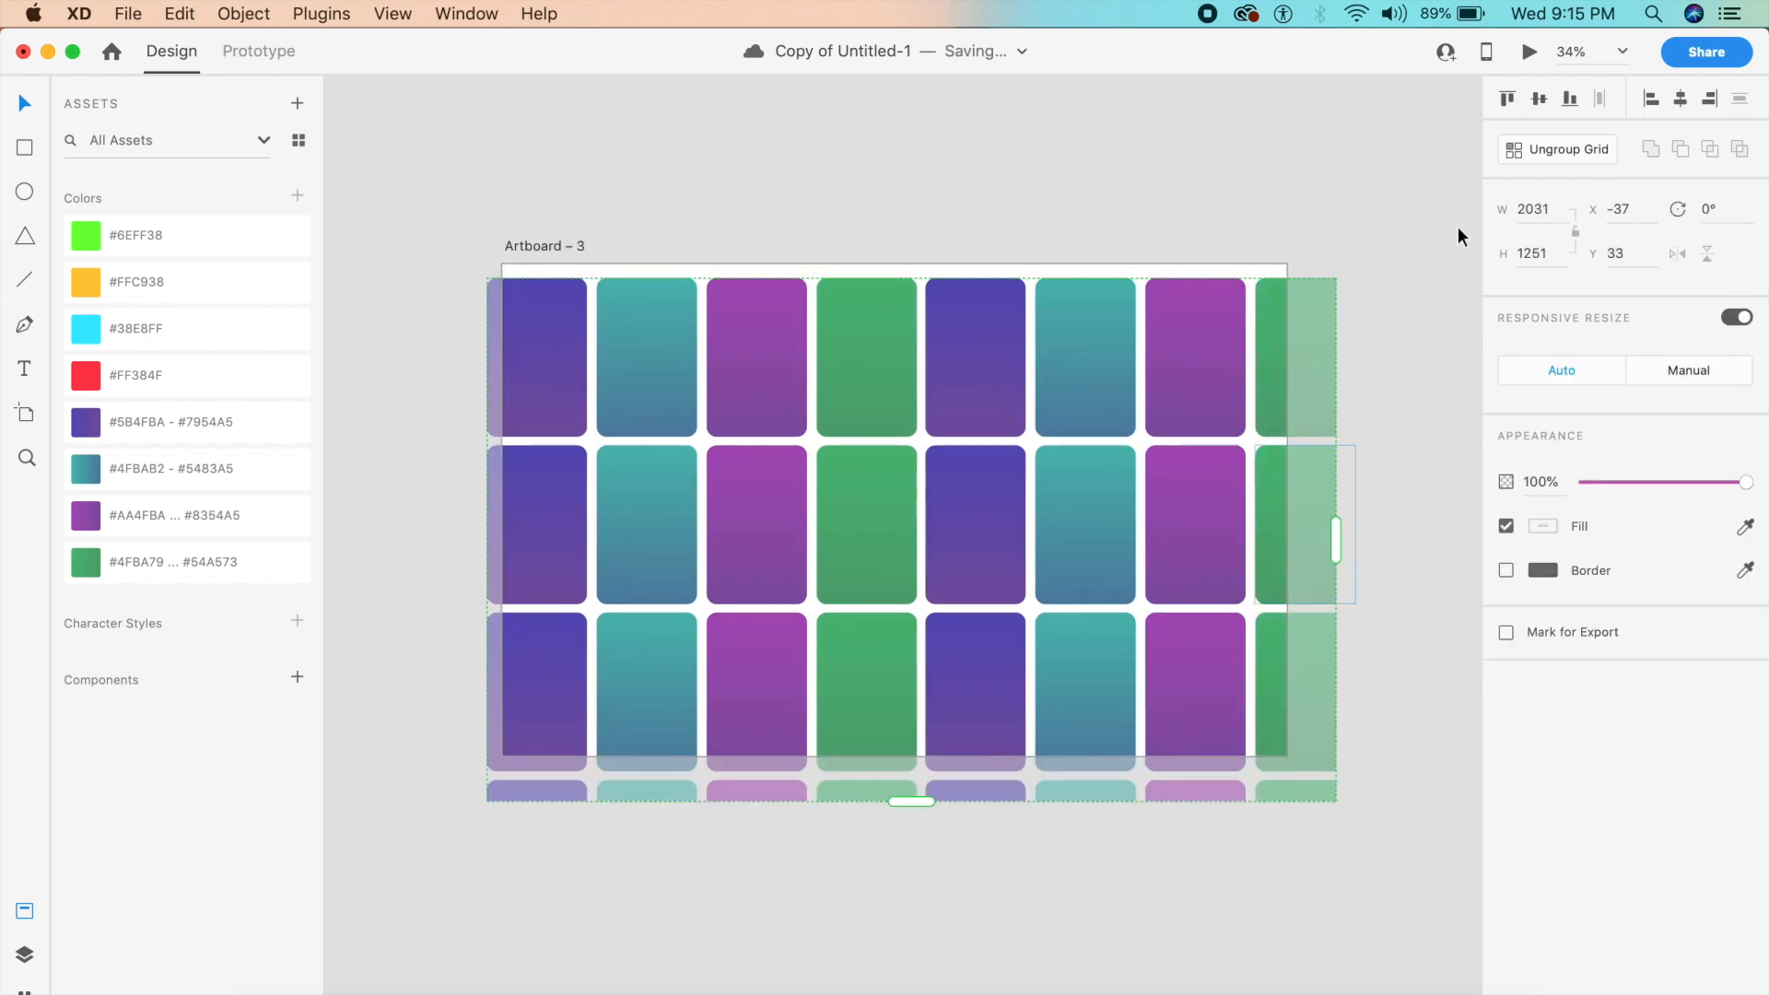
# Ungroup the Repeat Grid and delete the leftover row of cards below the artboard.
pyautogui.click(1564, 155)
pyautogui.click(1198, 164)
pyautogui.moveTo(398, 892); pyautogui.dragTo(1375, 936)
pyautogui.press('Delete')
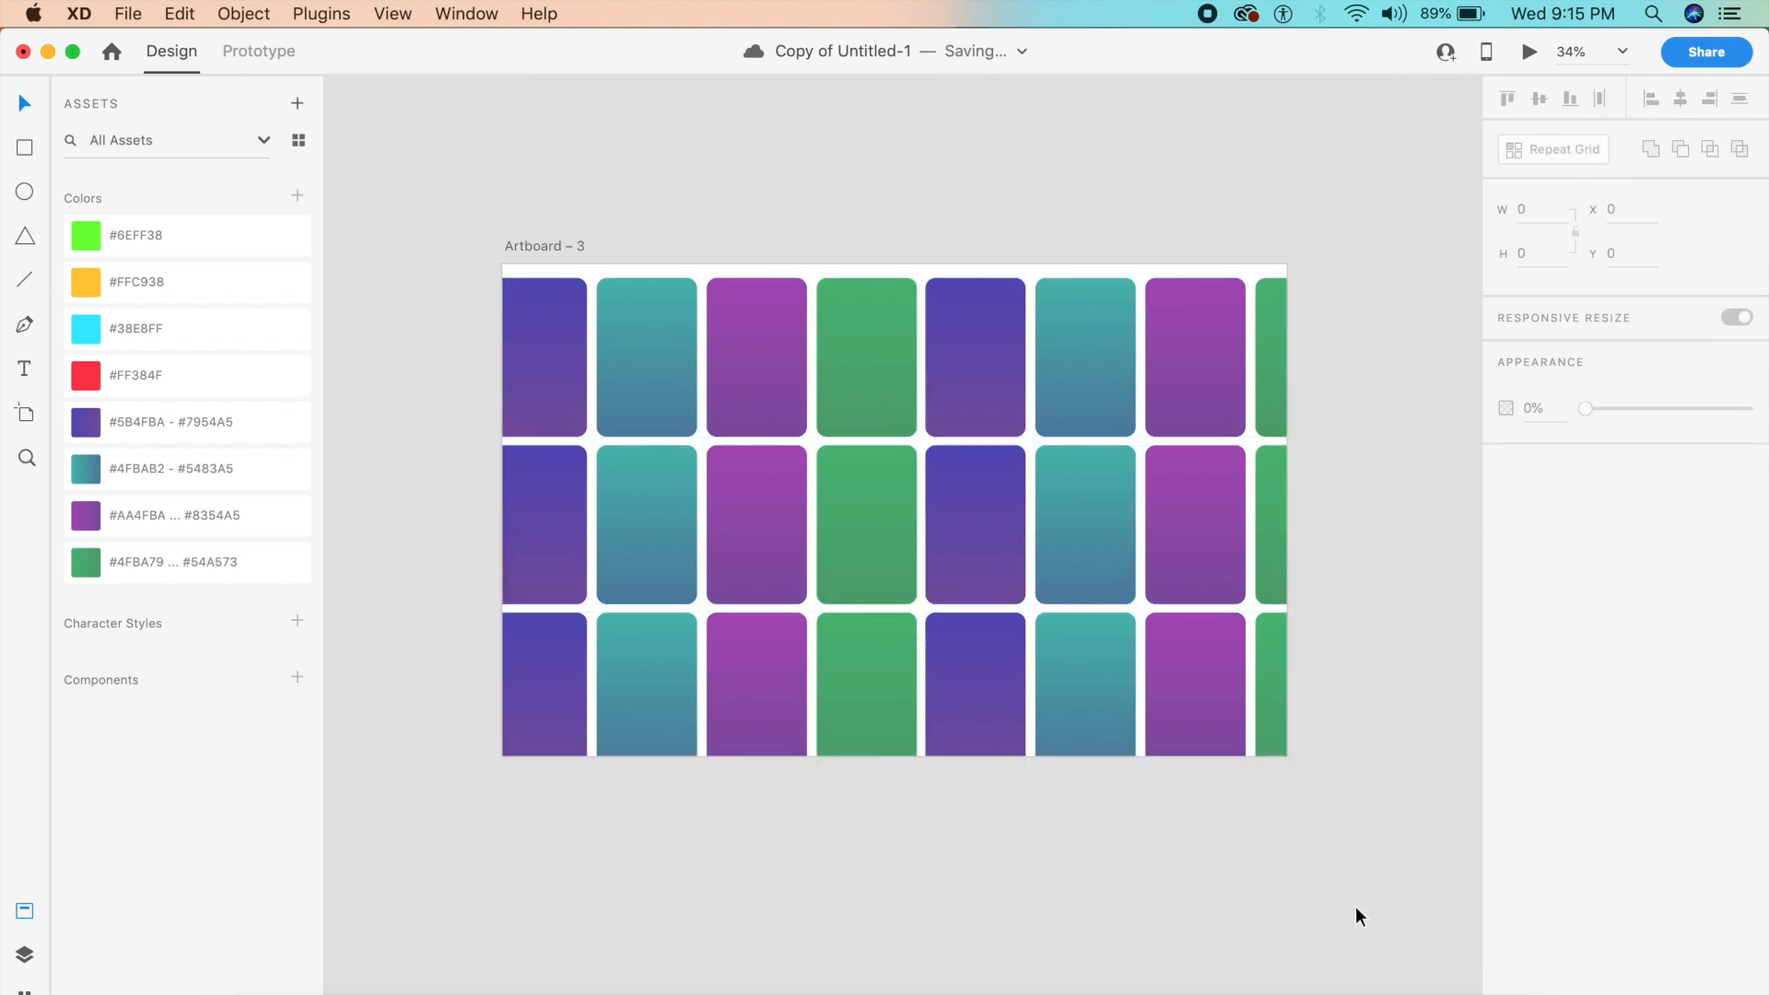
# Ungroup all remaining card groups on Artboard – 3 into individual rectangles.
pyautogui.scroll(5, 1295, 766)
pyautogui.hscroll(-2, 1295, 766)
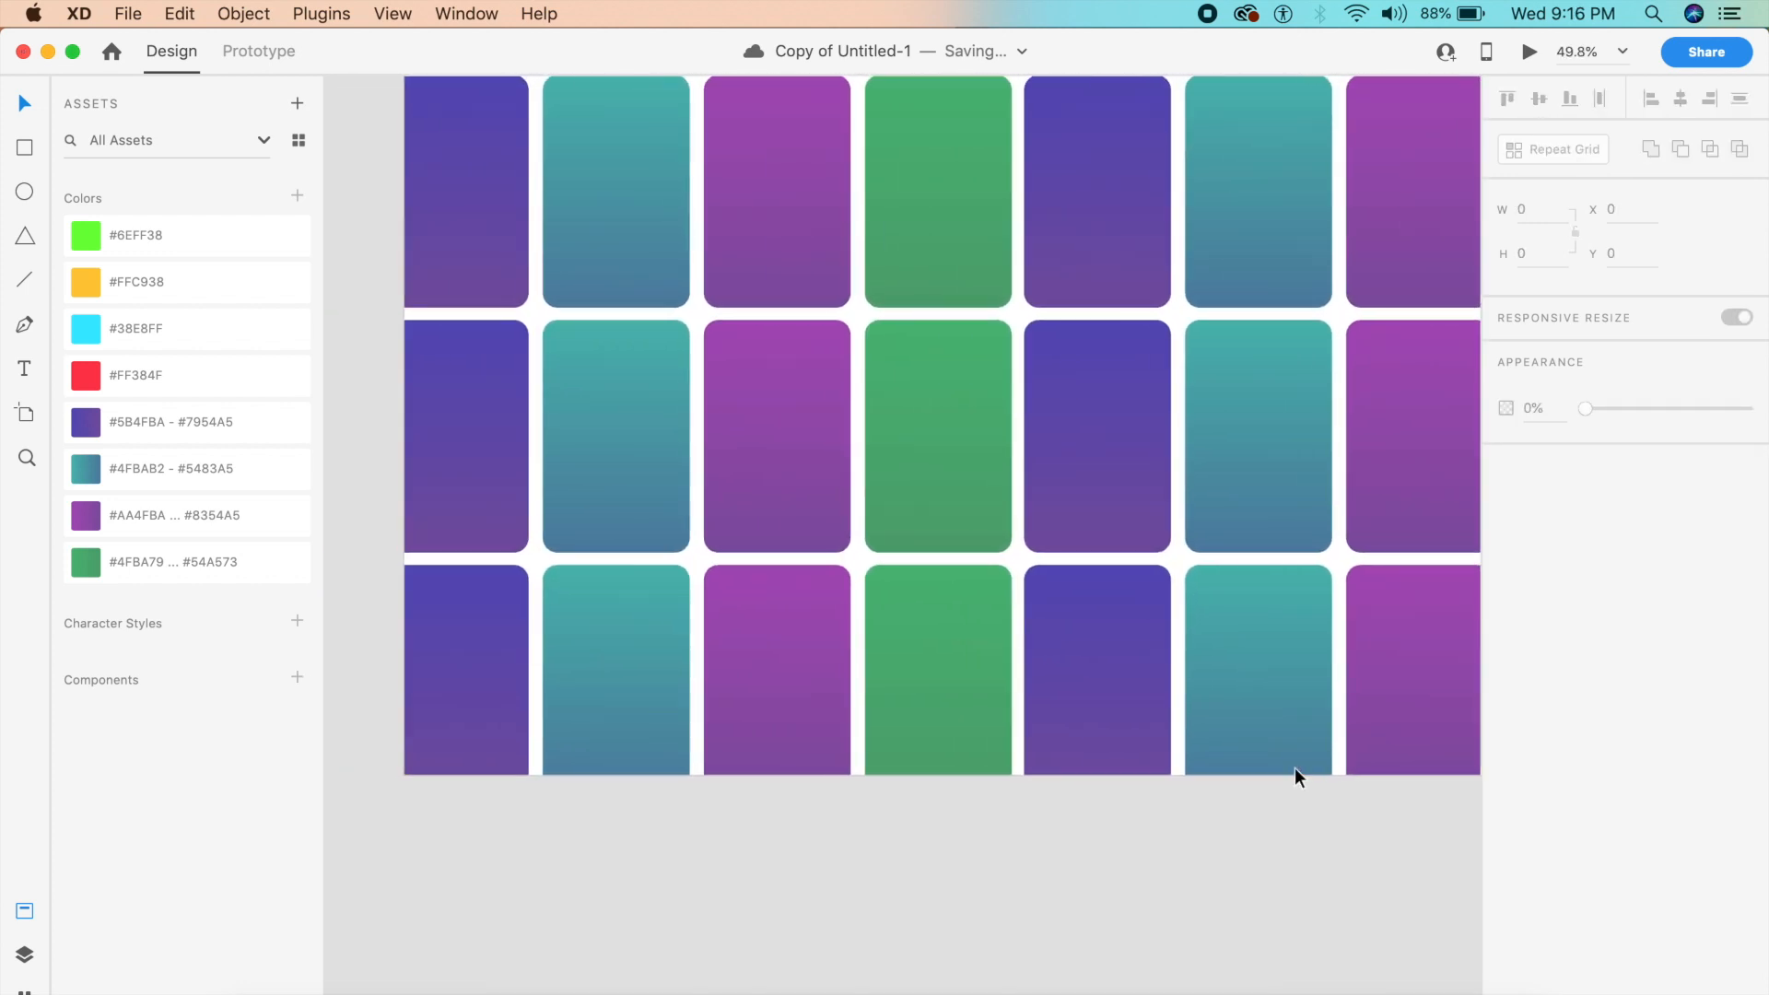
pyautogui.click(785, 417)
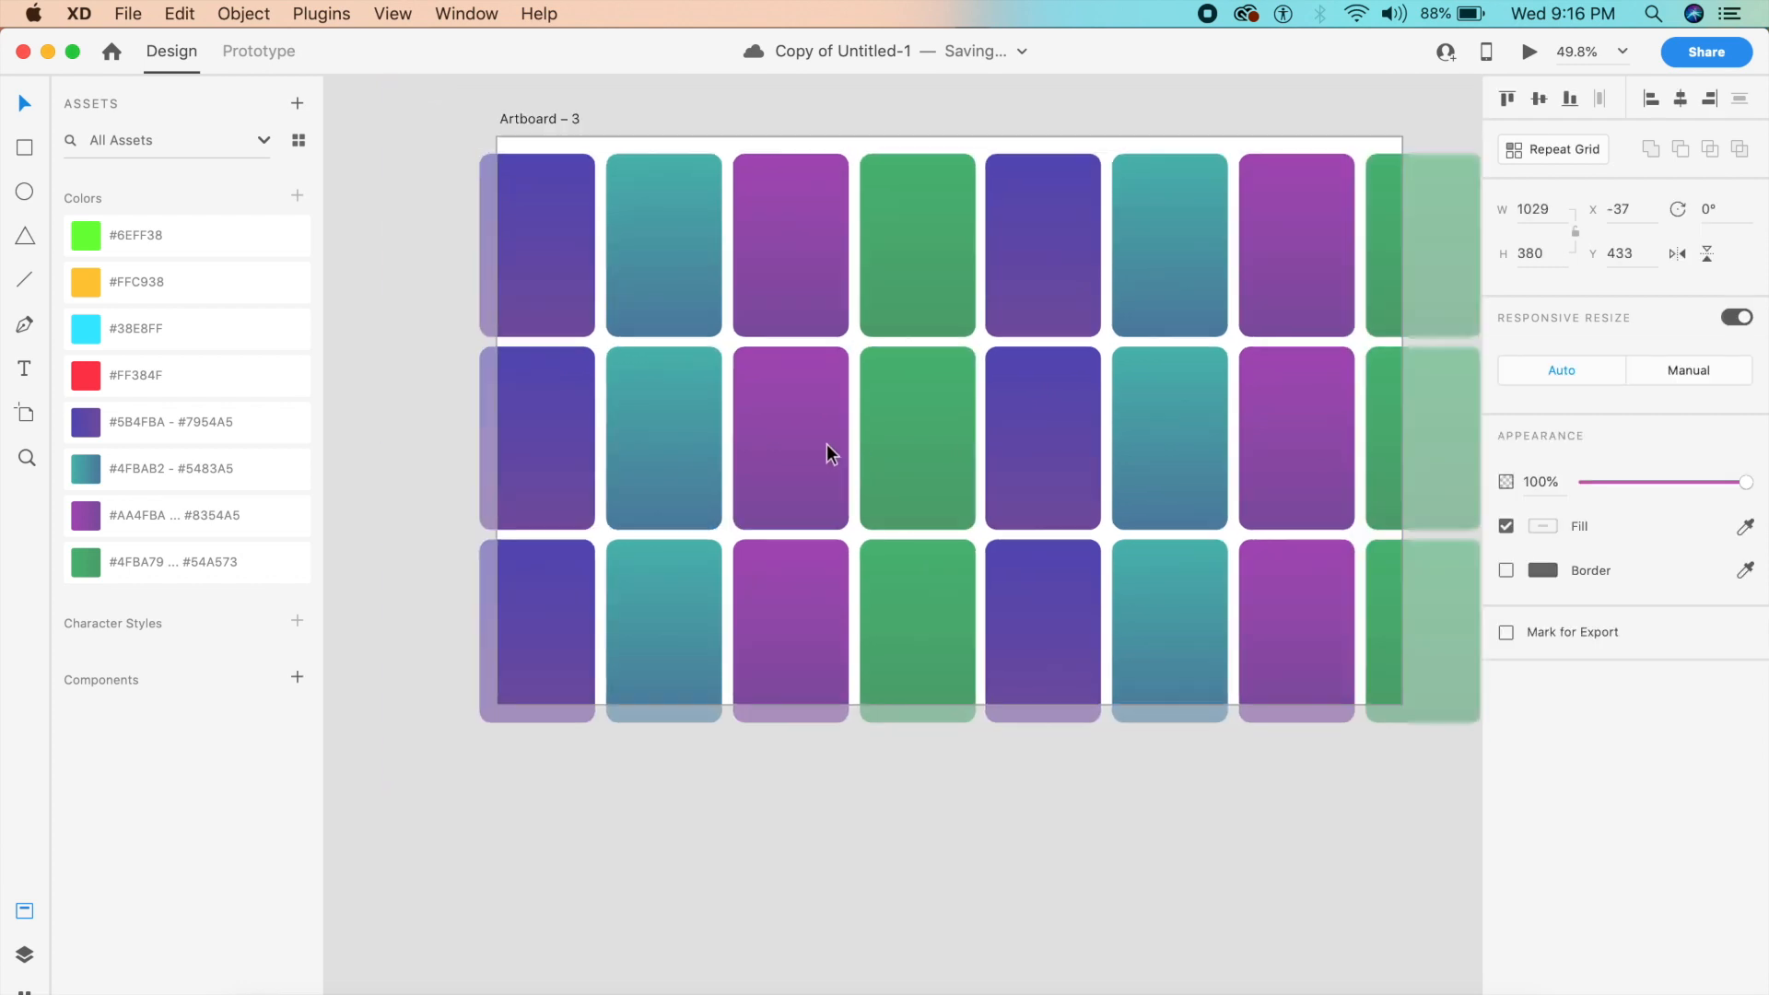
pyautogui.scroll(-3, 827, 444)
pyautogui.moveTo(489, 185); pyautogui.dragTo(1418, 782)
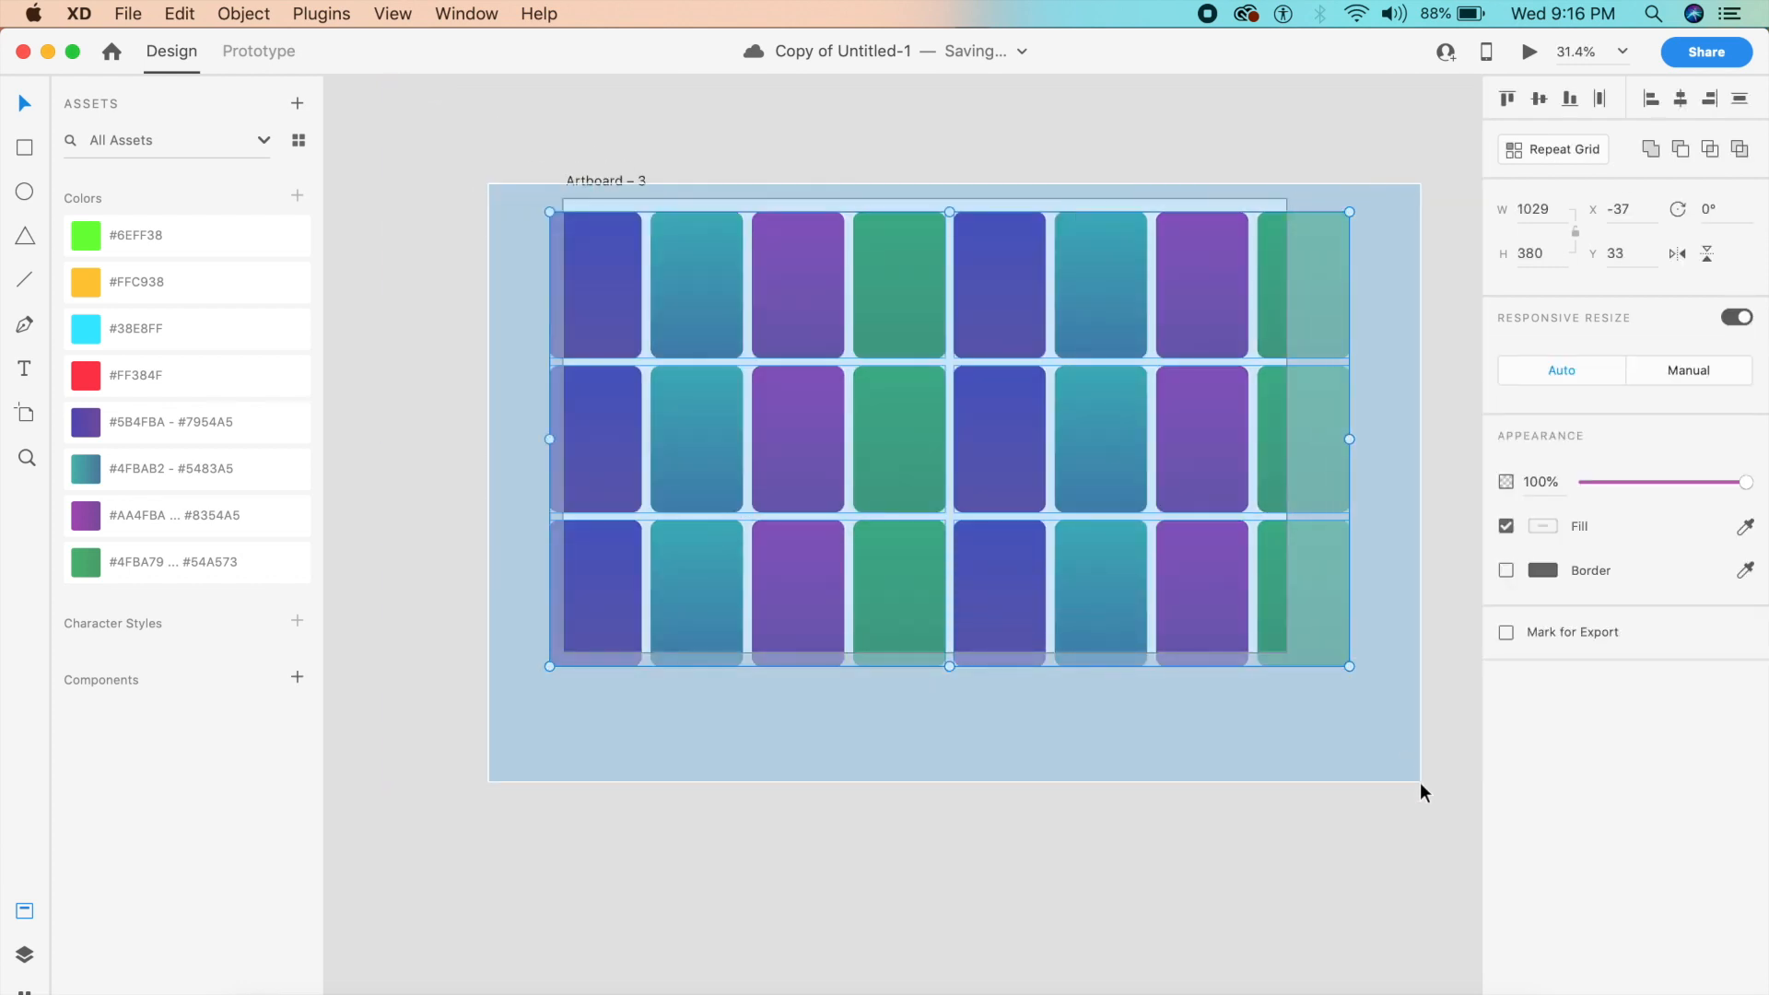
pyautogui.press('shift+super+g')
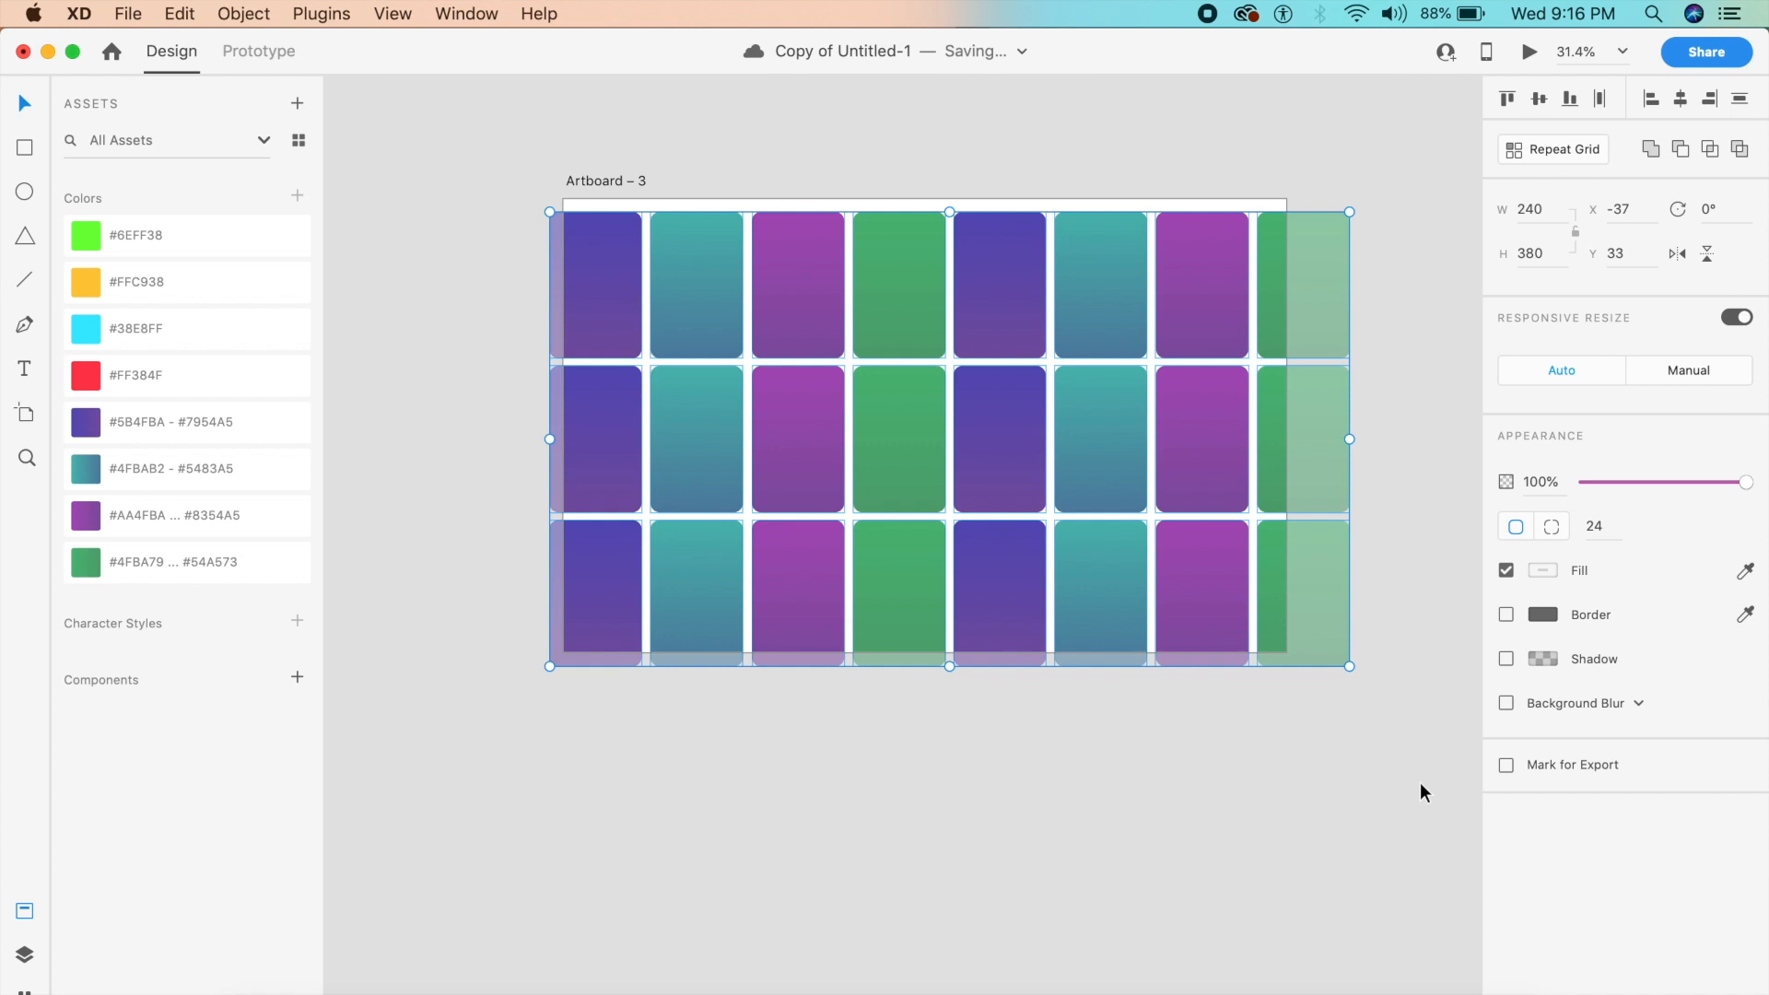
pyautogui.click(1263, 748)
# Add a white letter P in Helvetica Neue Bold, size 292, on the purple card in the middle row.
pyautogui.scroll(5, 1263, 748)
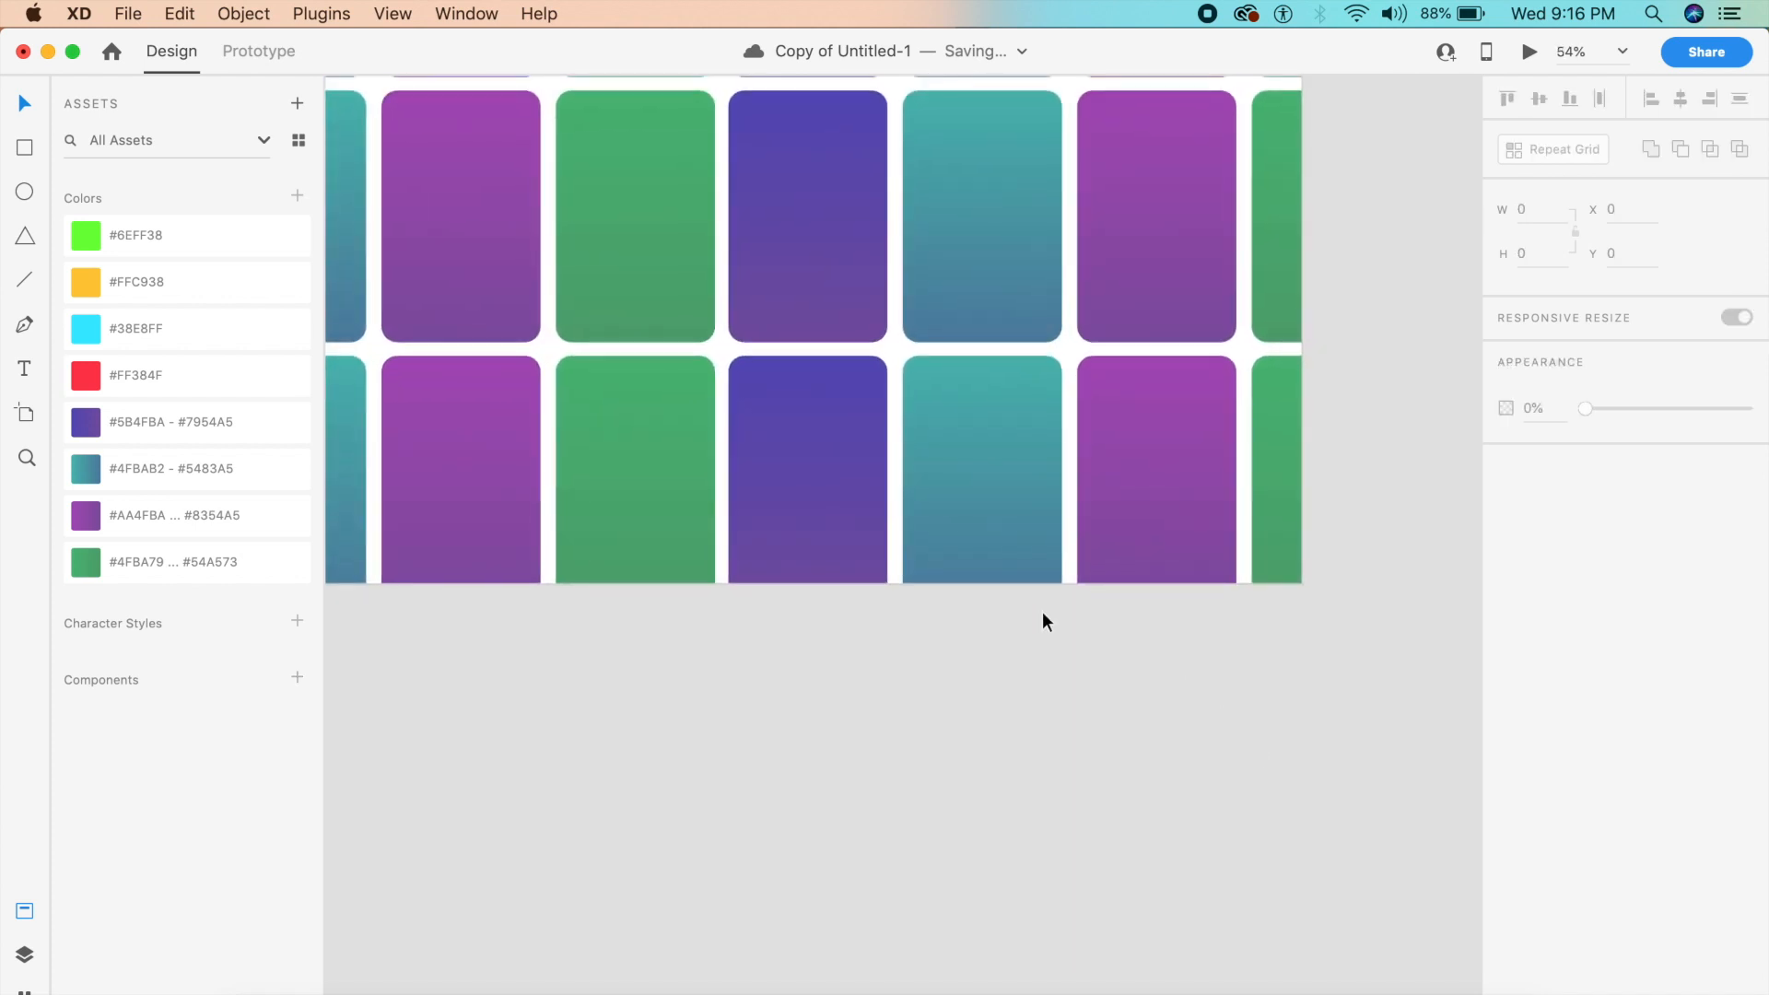
pyautogui.scroll(5, 1048, 611)
pyautogui.click(883, 556)
pyautogui.click(761, 456)
pyautogui.hscroll(-2, 761, 456)
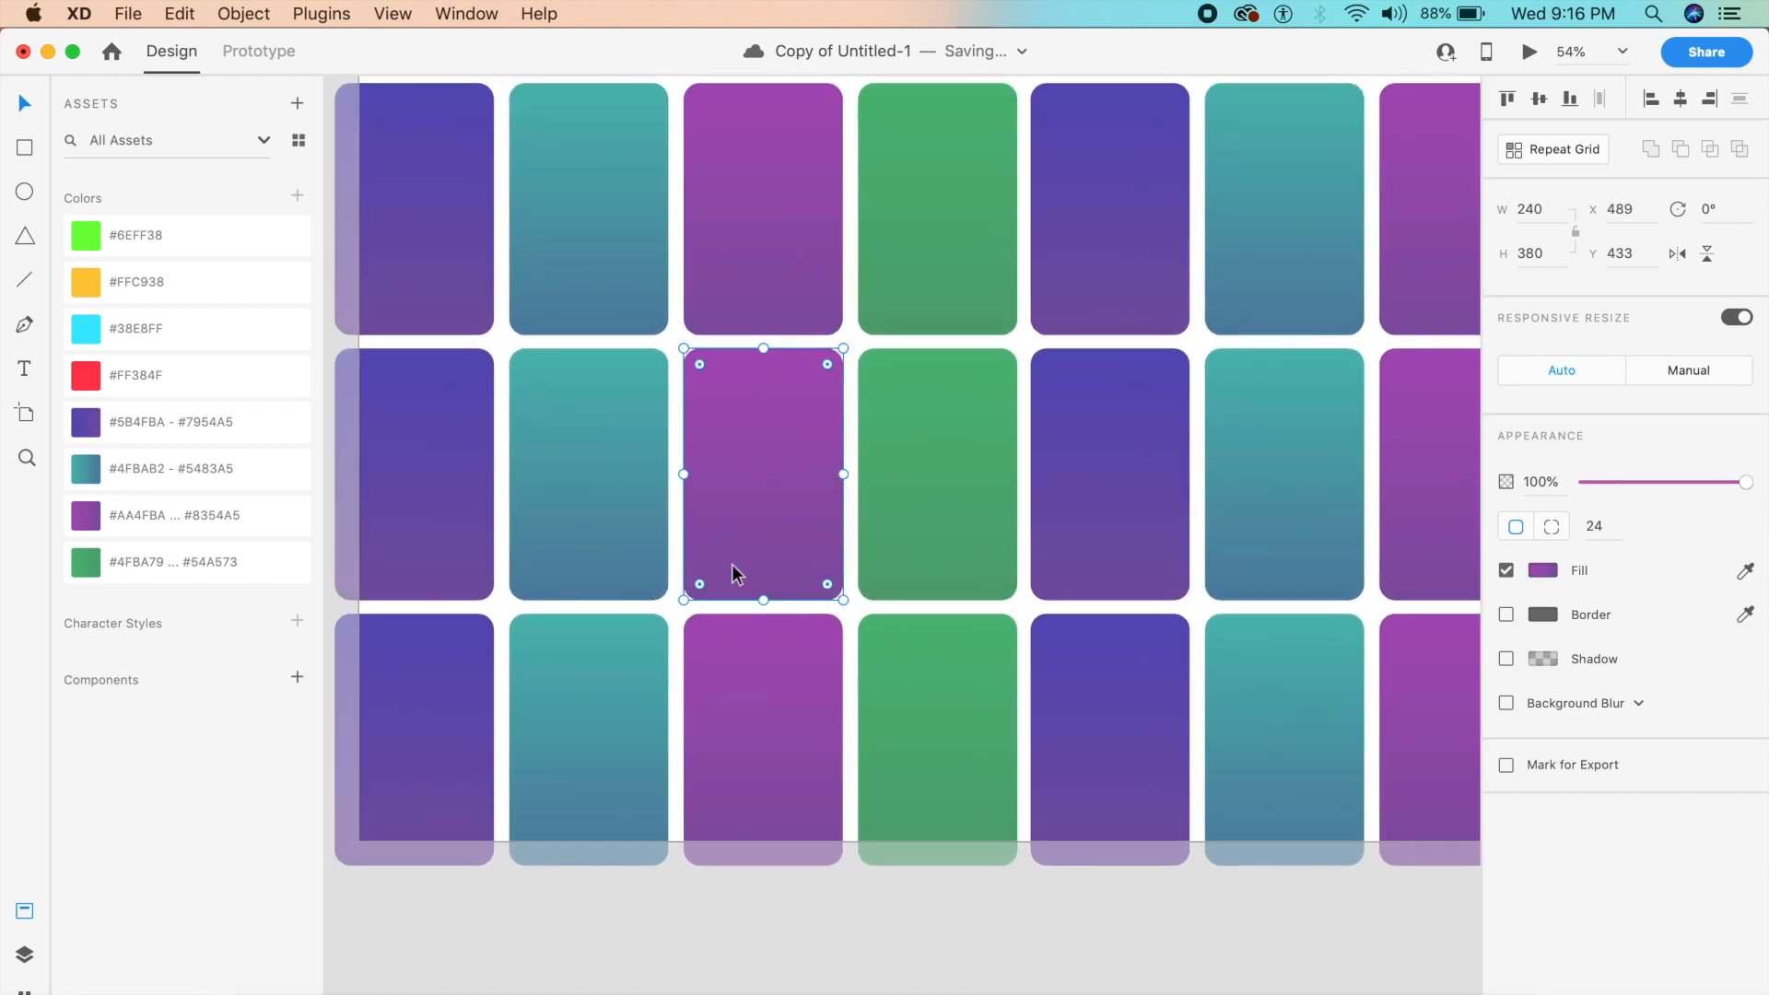
pyautogui.scroll(-1, 729, 625)
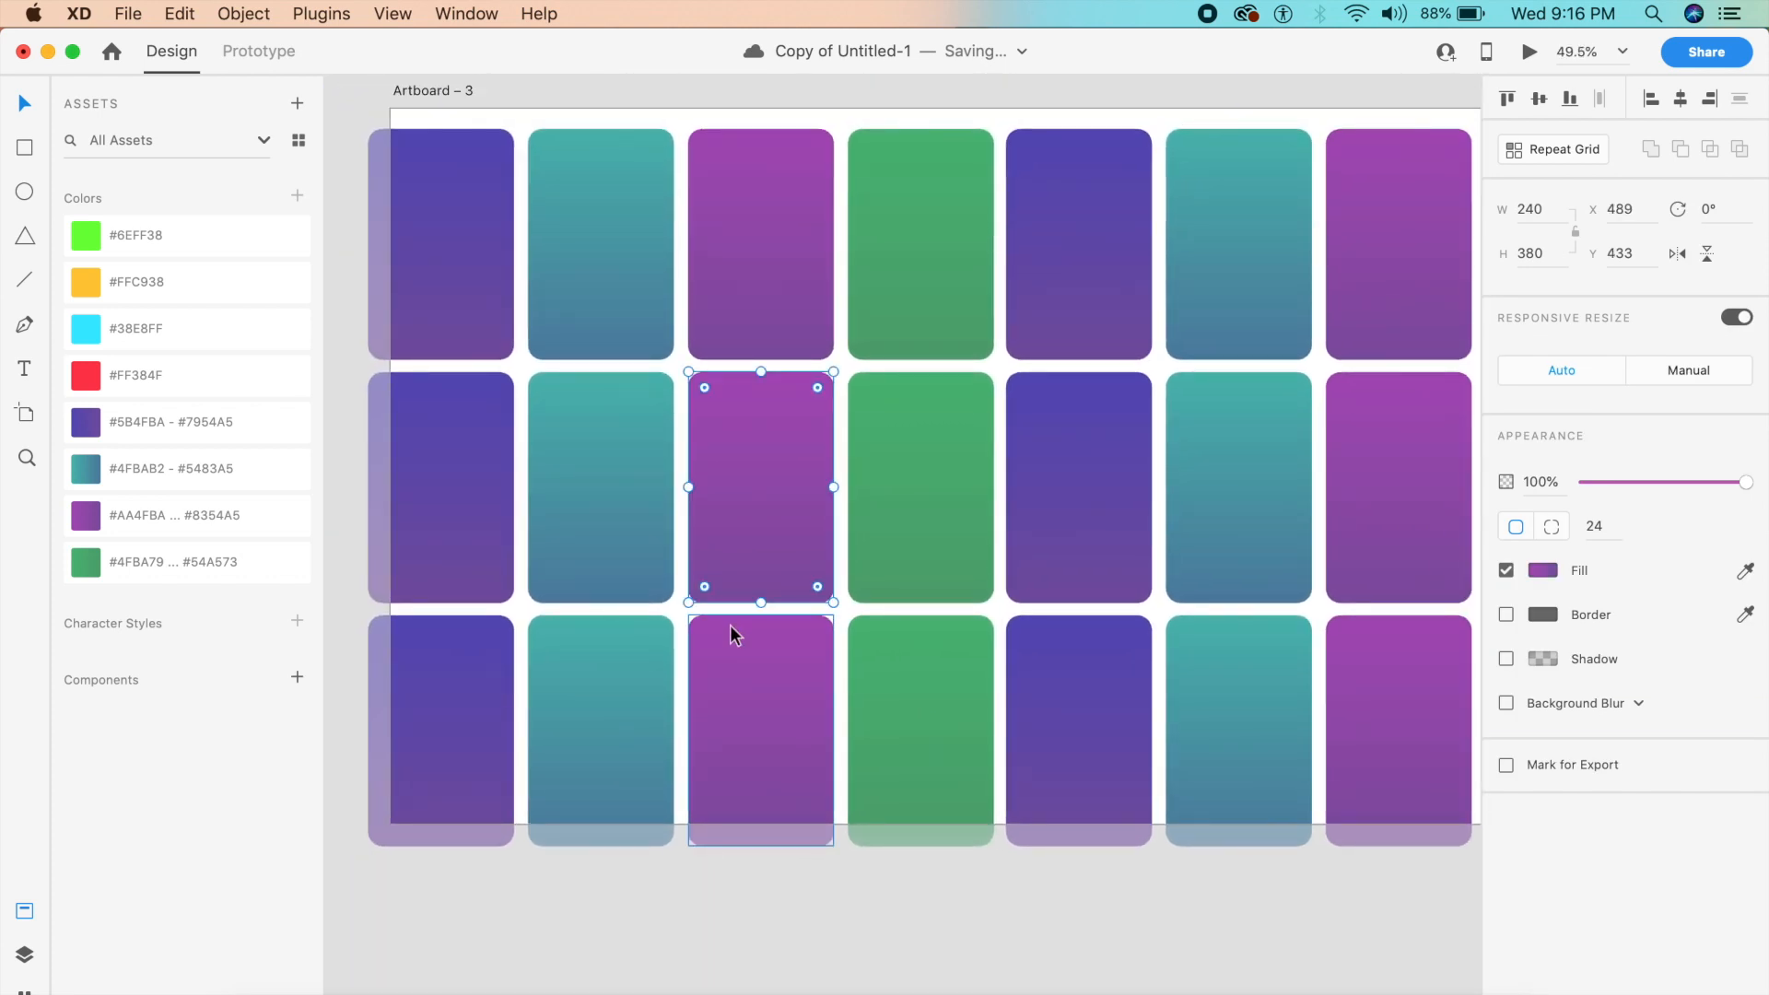
pyautogui.click(938, 488)
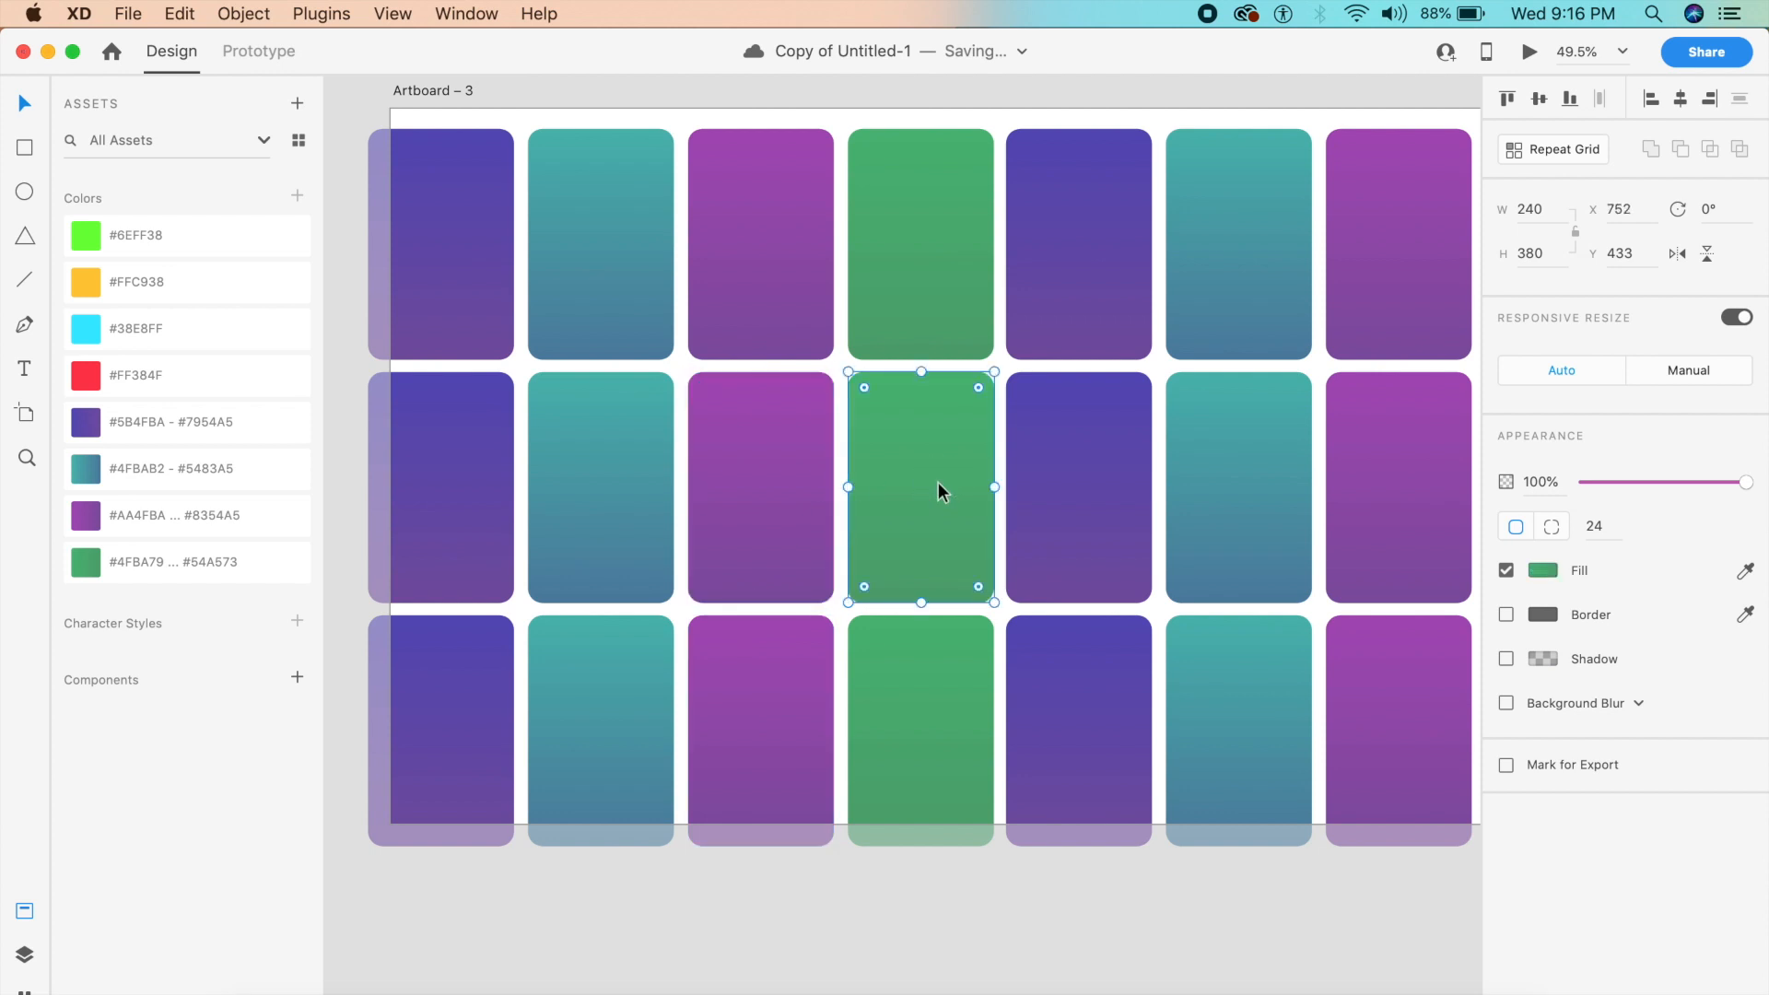
pyautogui.click(938, 477)
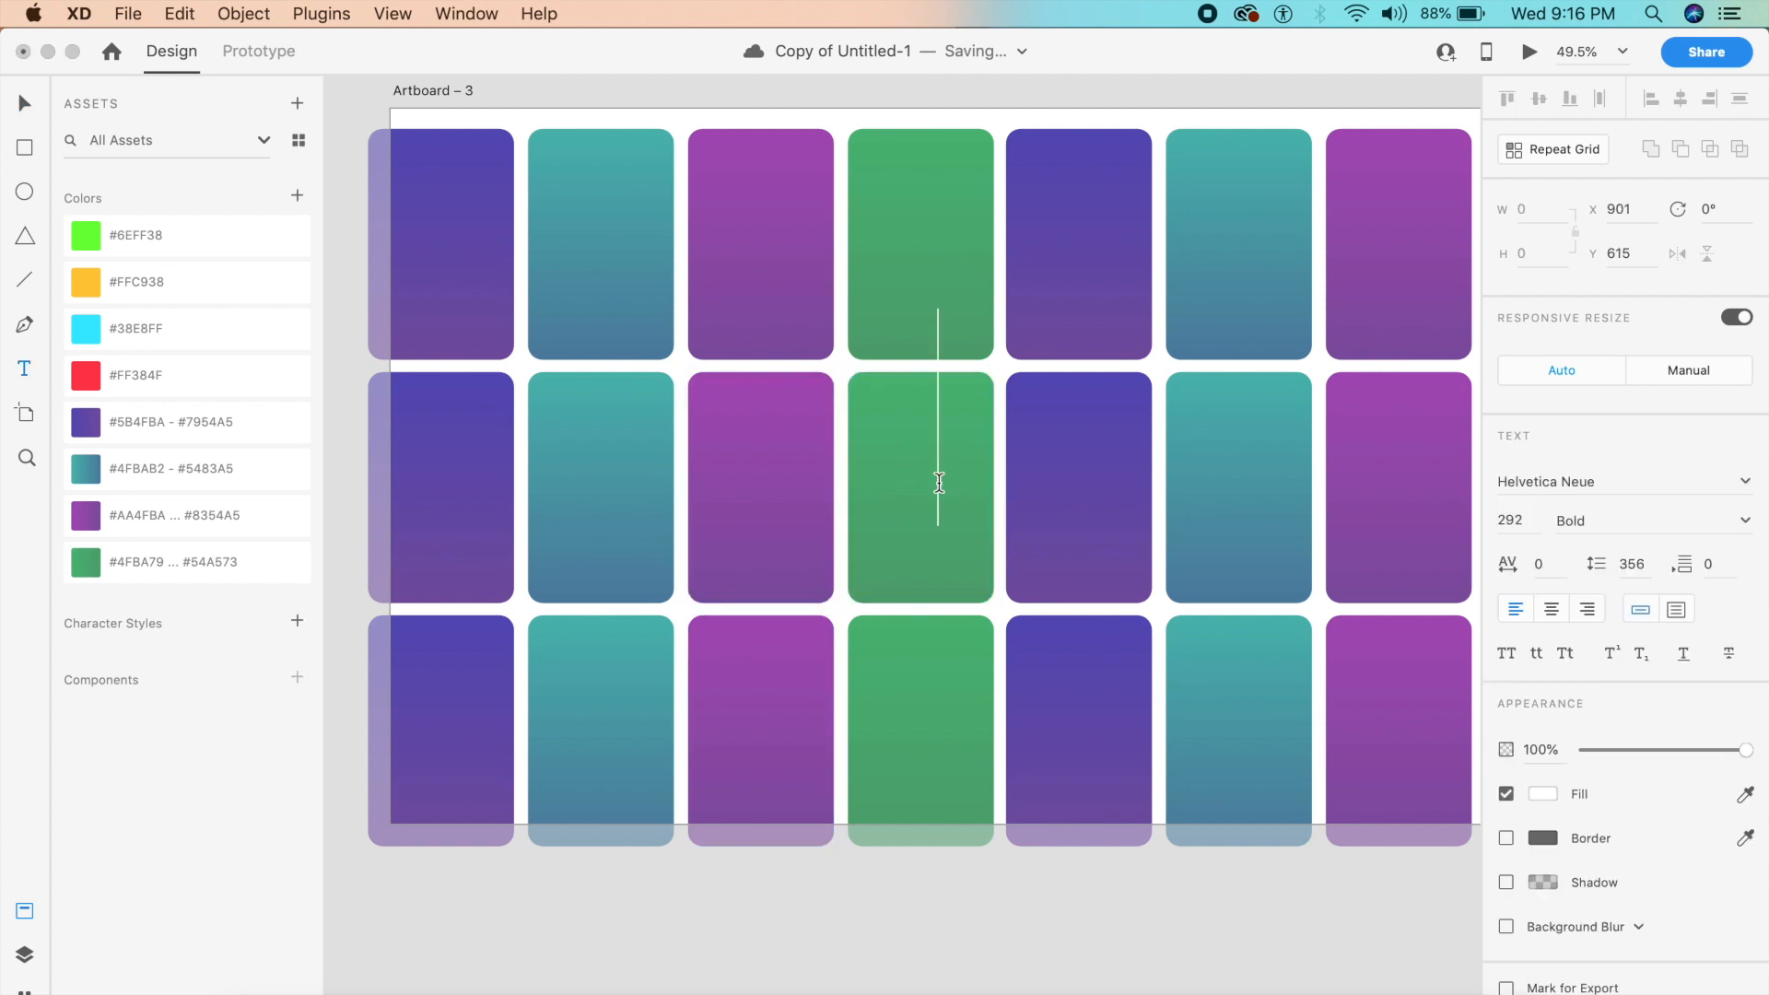
pyautogui.write('P')
pyautogui.press('Escape')
# Copy the letter P onto the adjacent green card and change the copy to U.
pyautogui.moveTo(963, 444); pyautogui.dragTo(894, 514)
pyautogui.doubleClick(894, 515)
pyautogui.write('U')
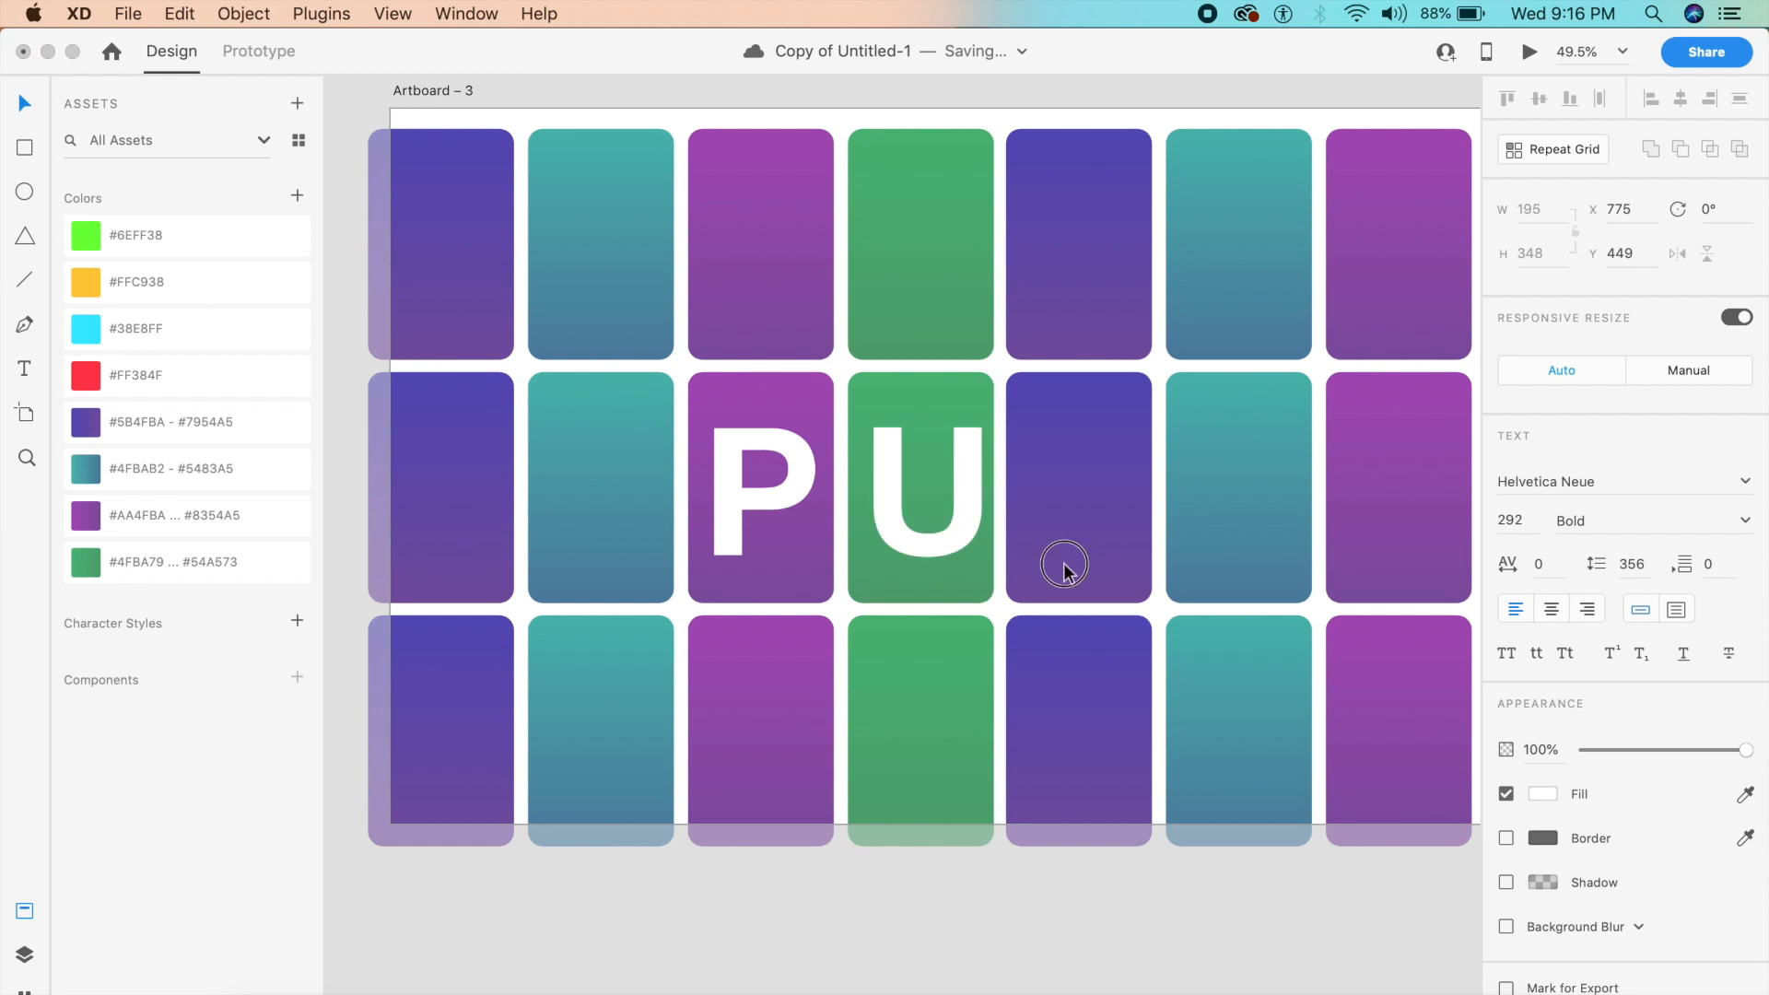
pyautogui.press('Escape')
# Nudge the letter U sideways to X 764 so it is centred on the green card.
pyautogui.press('Left')
pyautogui.press('Left')
pyautogui.press('Left')
pyautogui.press('Left')
pyautogui.press('Left')
pyautogui.press('Left')
pyautogui.press('Left')
pyautogui.press('Left')
pyautogui.press('Left')
pyautogui.press('Left')
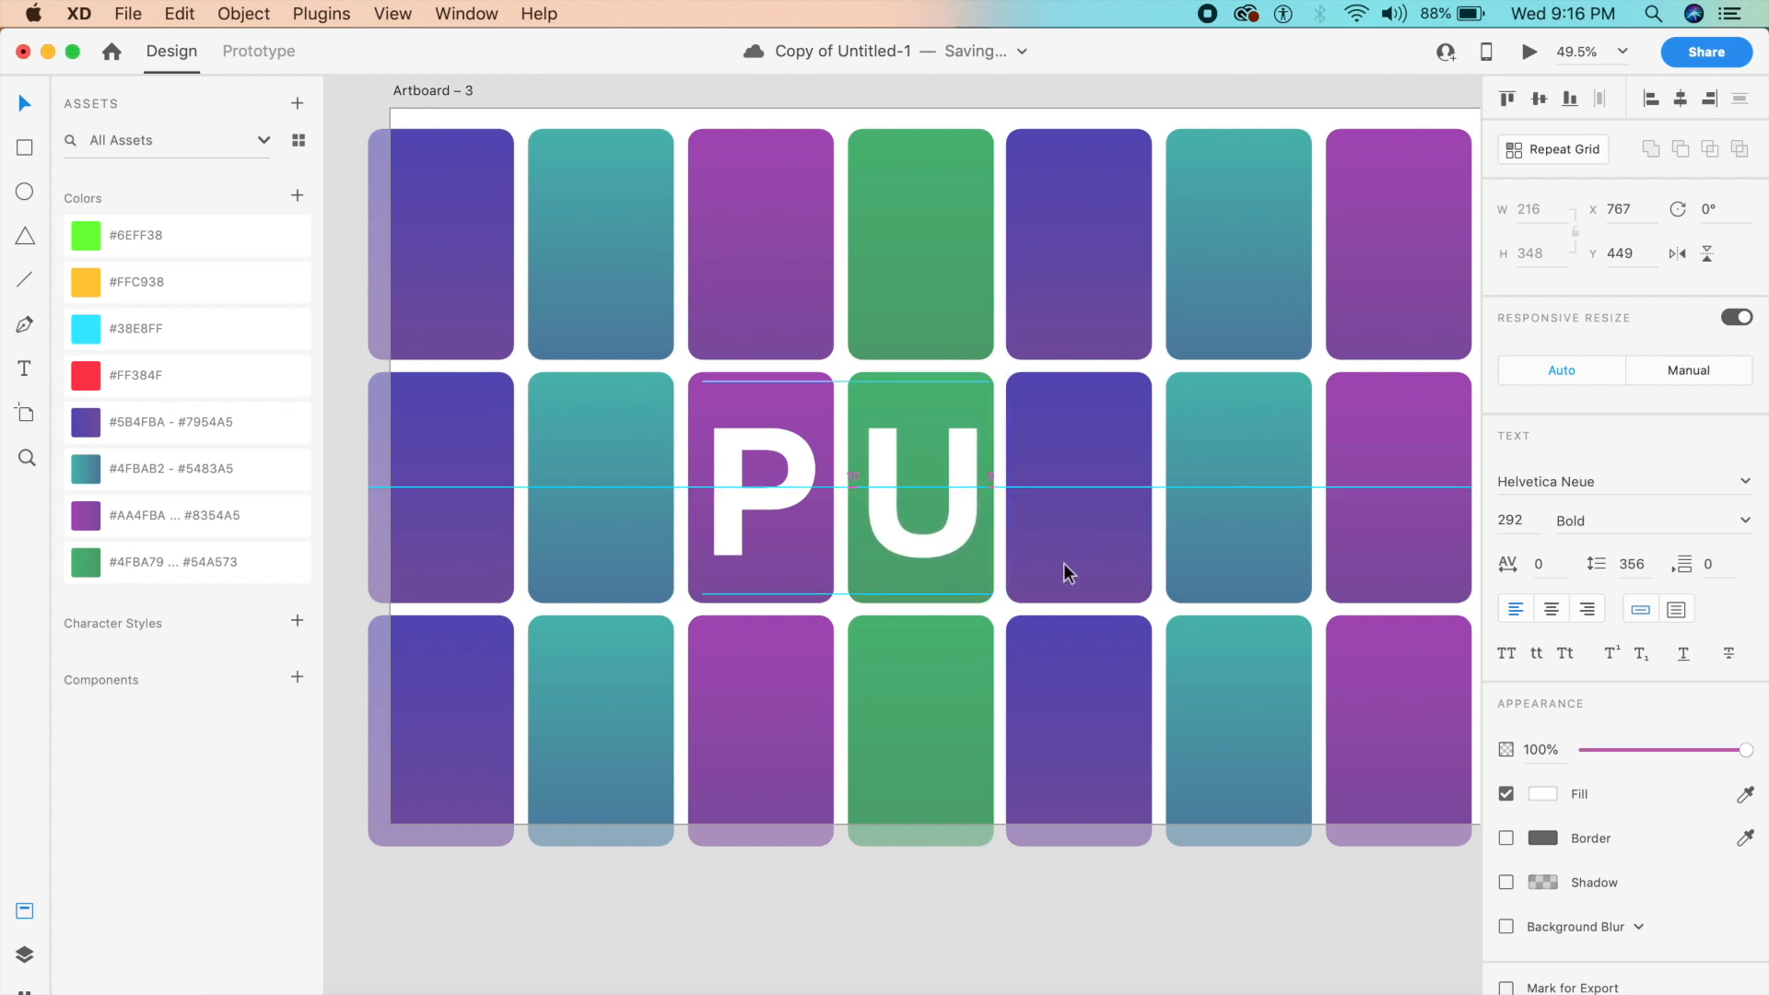
pyautogui.press('Right')
pyautogui.press('Right')
pyautogui.press('Right')
pyautogui.press('Right')
pyautogui.press('Right')
pyautogui.press('Right')
pyautogui.press('Right')
pyautogui.press('Right')
pyautogui.press('Right')
pyautogui.press('Right')
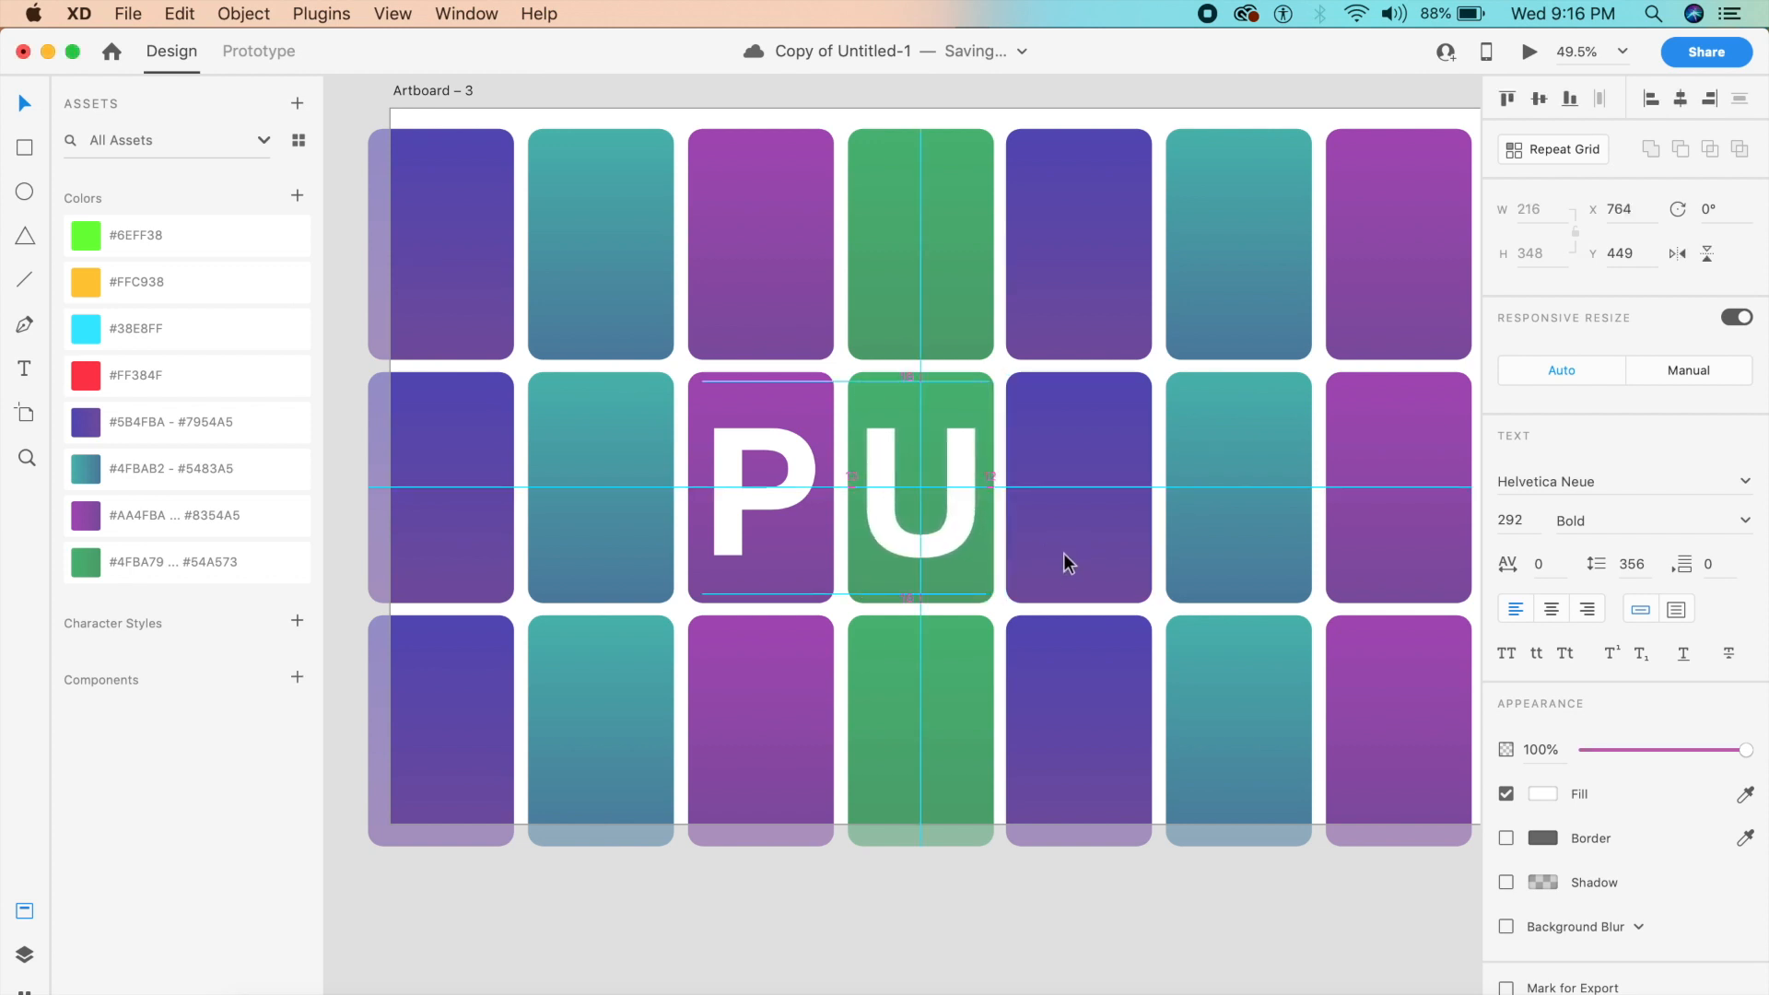
# Copy the letter U onto the adjacent blue-violet card and change the copy to N.
pyautogui.click(995, 511)
pyautogui.moveTo(995, 511); pyautogui.dragTo(1125, 515)
pyautogui.doubleClick(1124, 513)
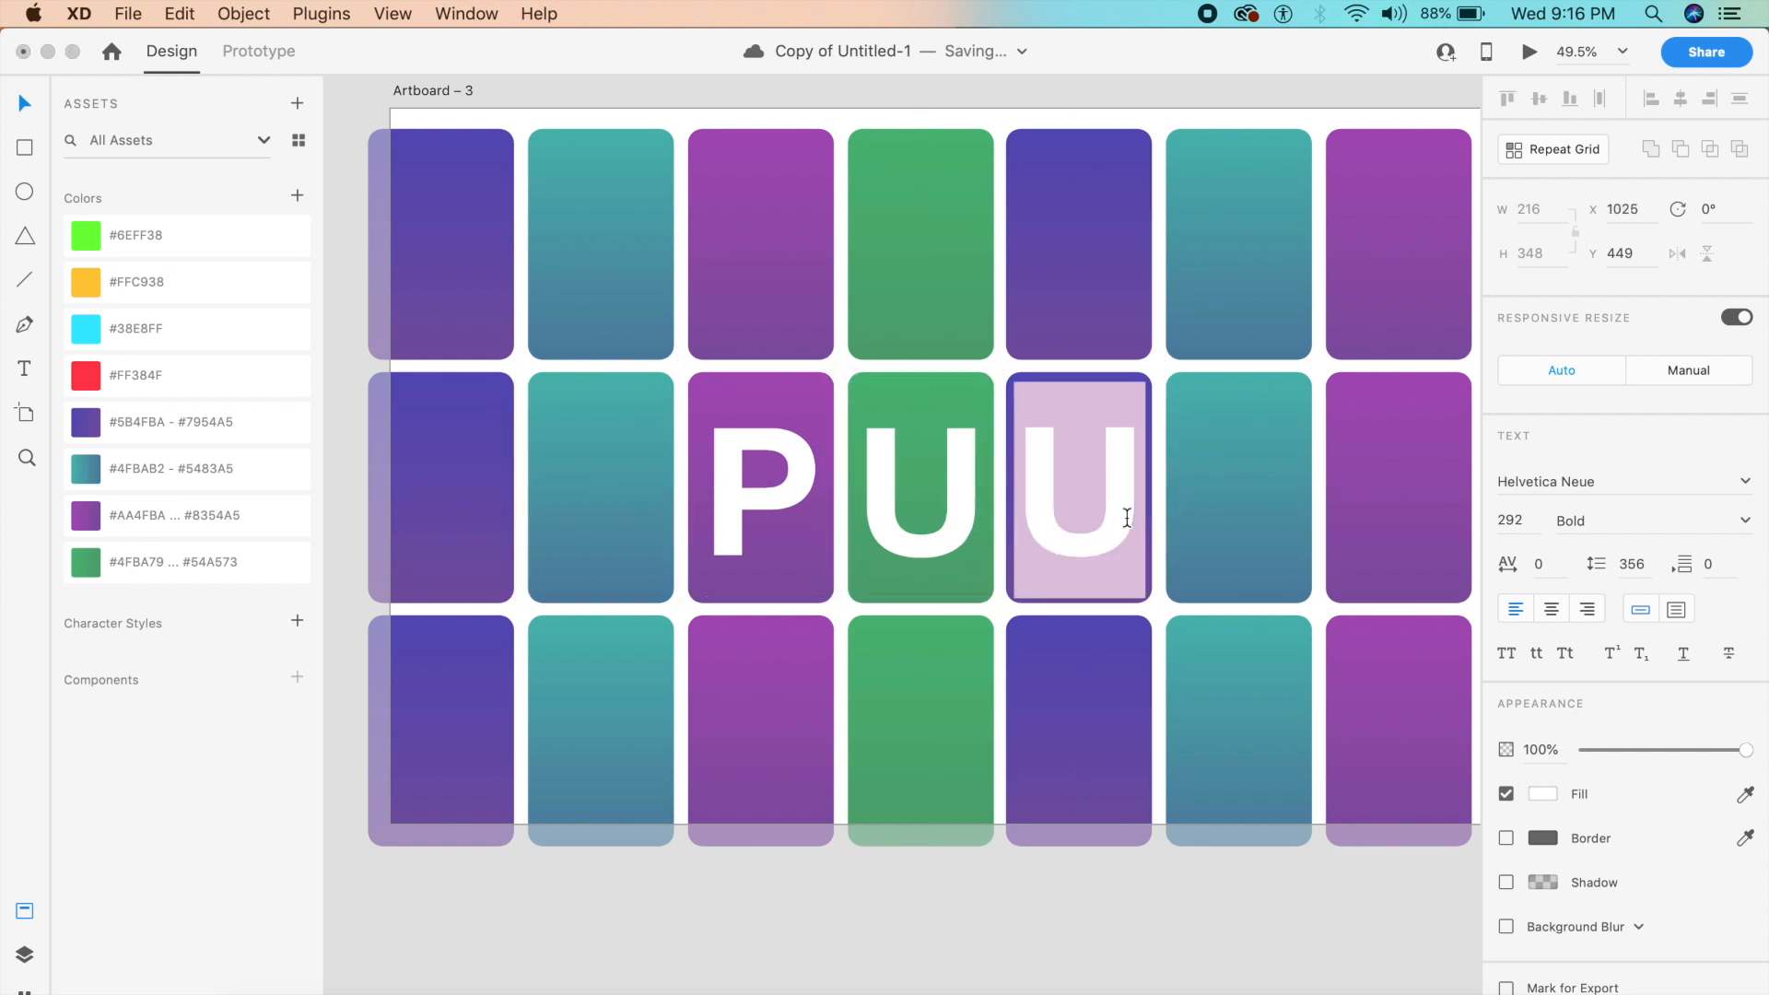
pyautogui.write('N')
pyautogui.press('Escape')
pyautogui.click(1266, 618)
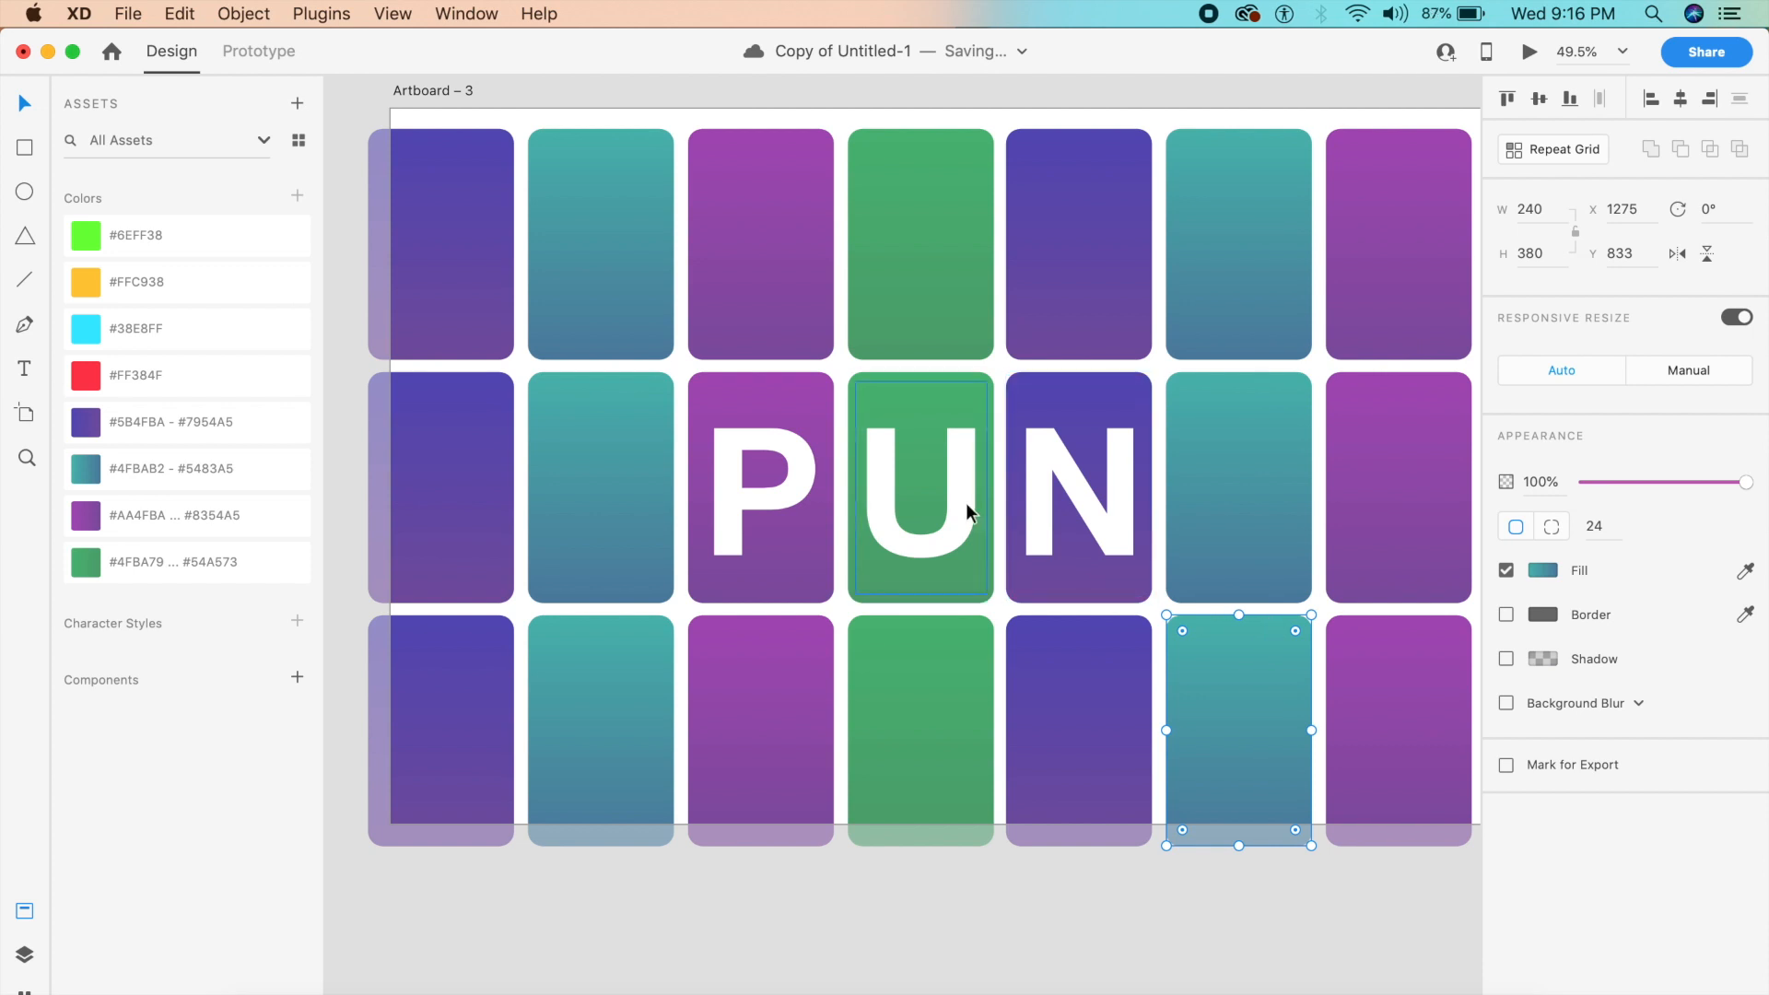
# Duplicate the purple card behind the letter P and mask the card with its duplicate.
pyautogui.scroll(3, 966, 501)
pyautogui.click(708, 590)
pyautogui.click(723, 355)
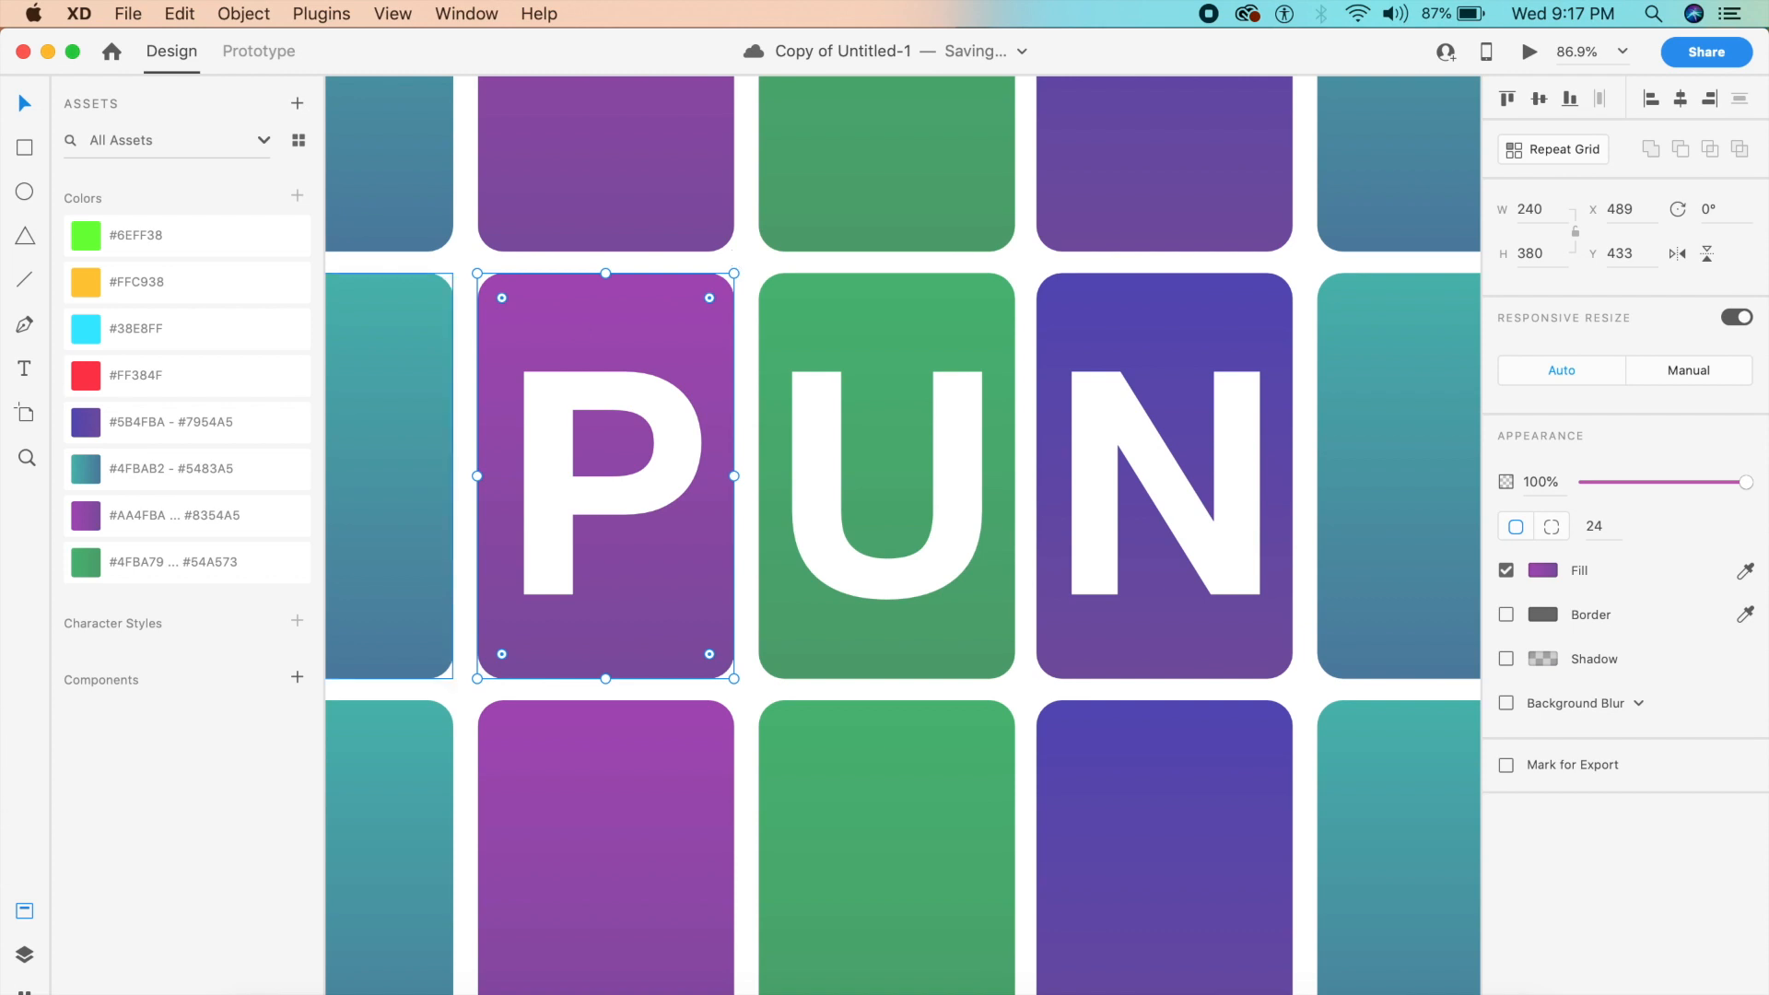
pyautogui.click(25, 955)
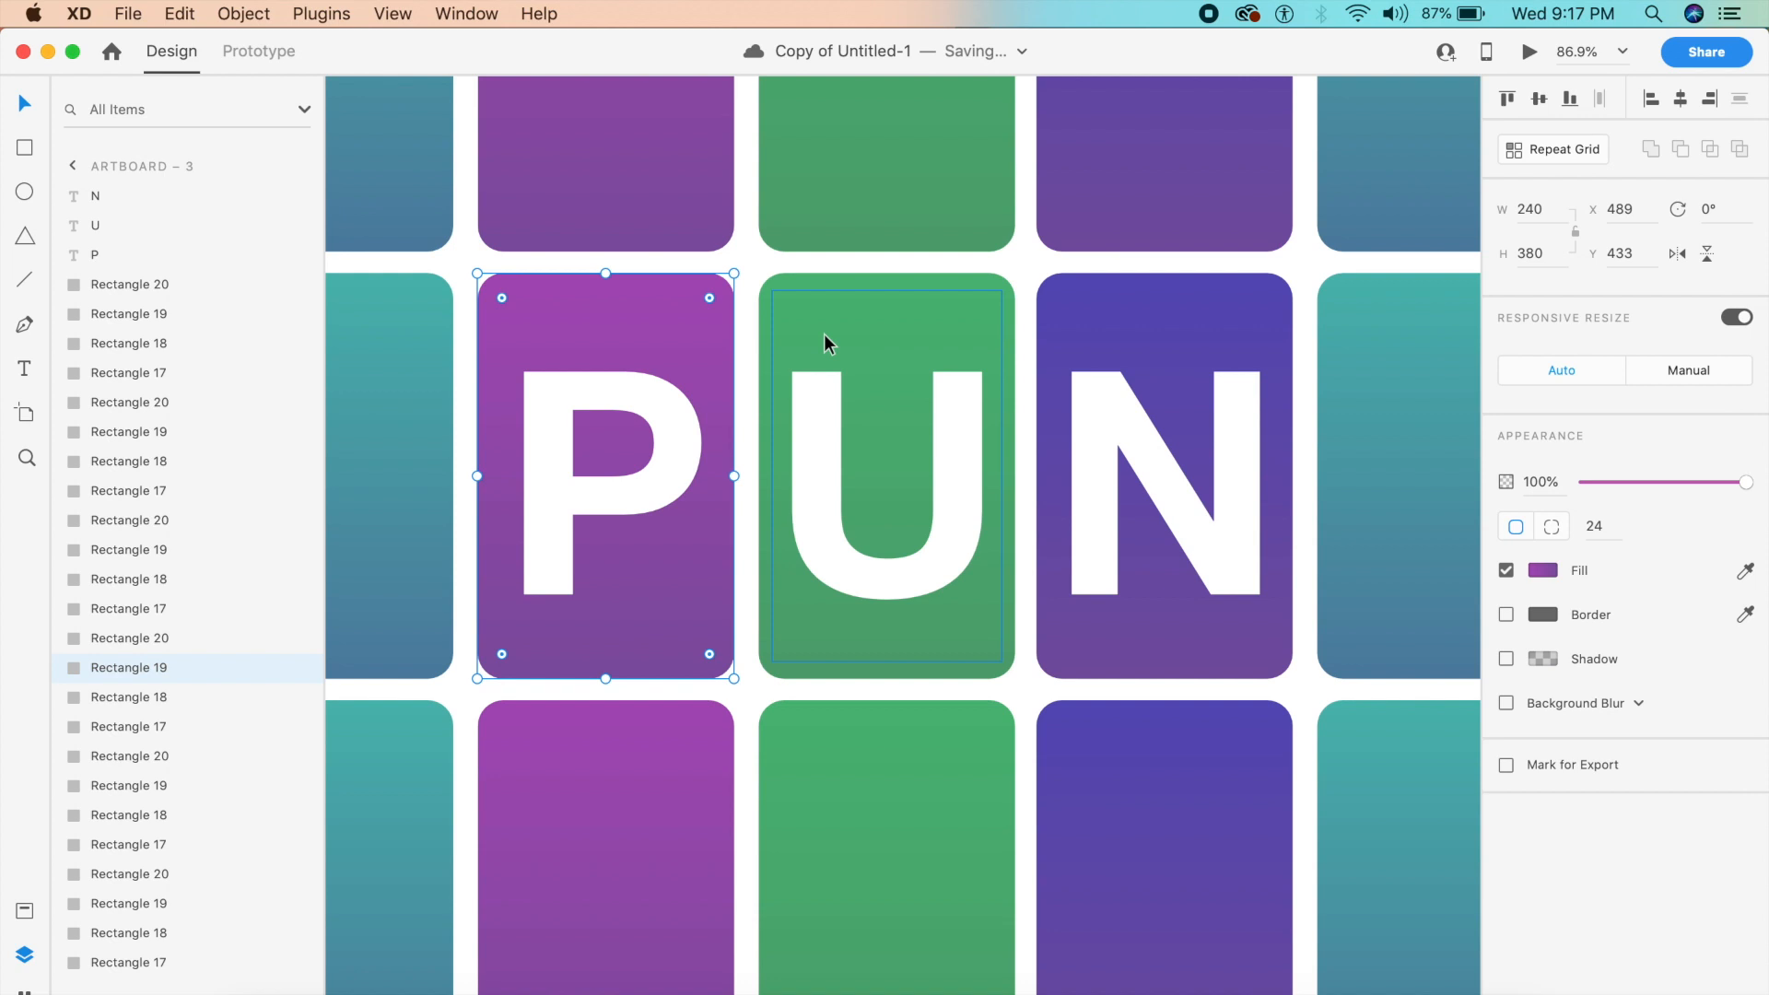
pyautogui.press('super+d')
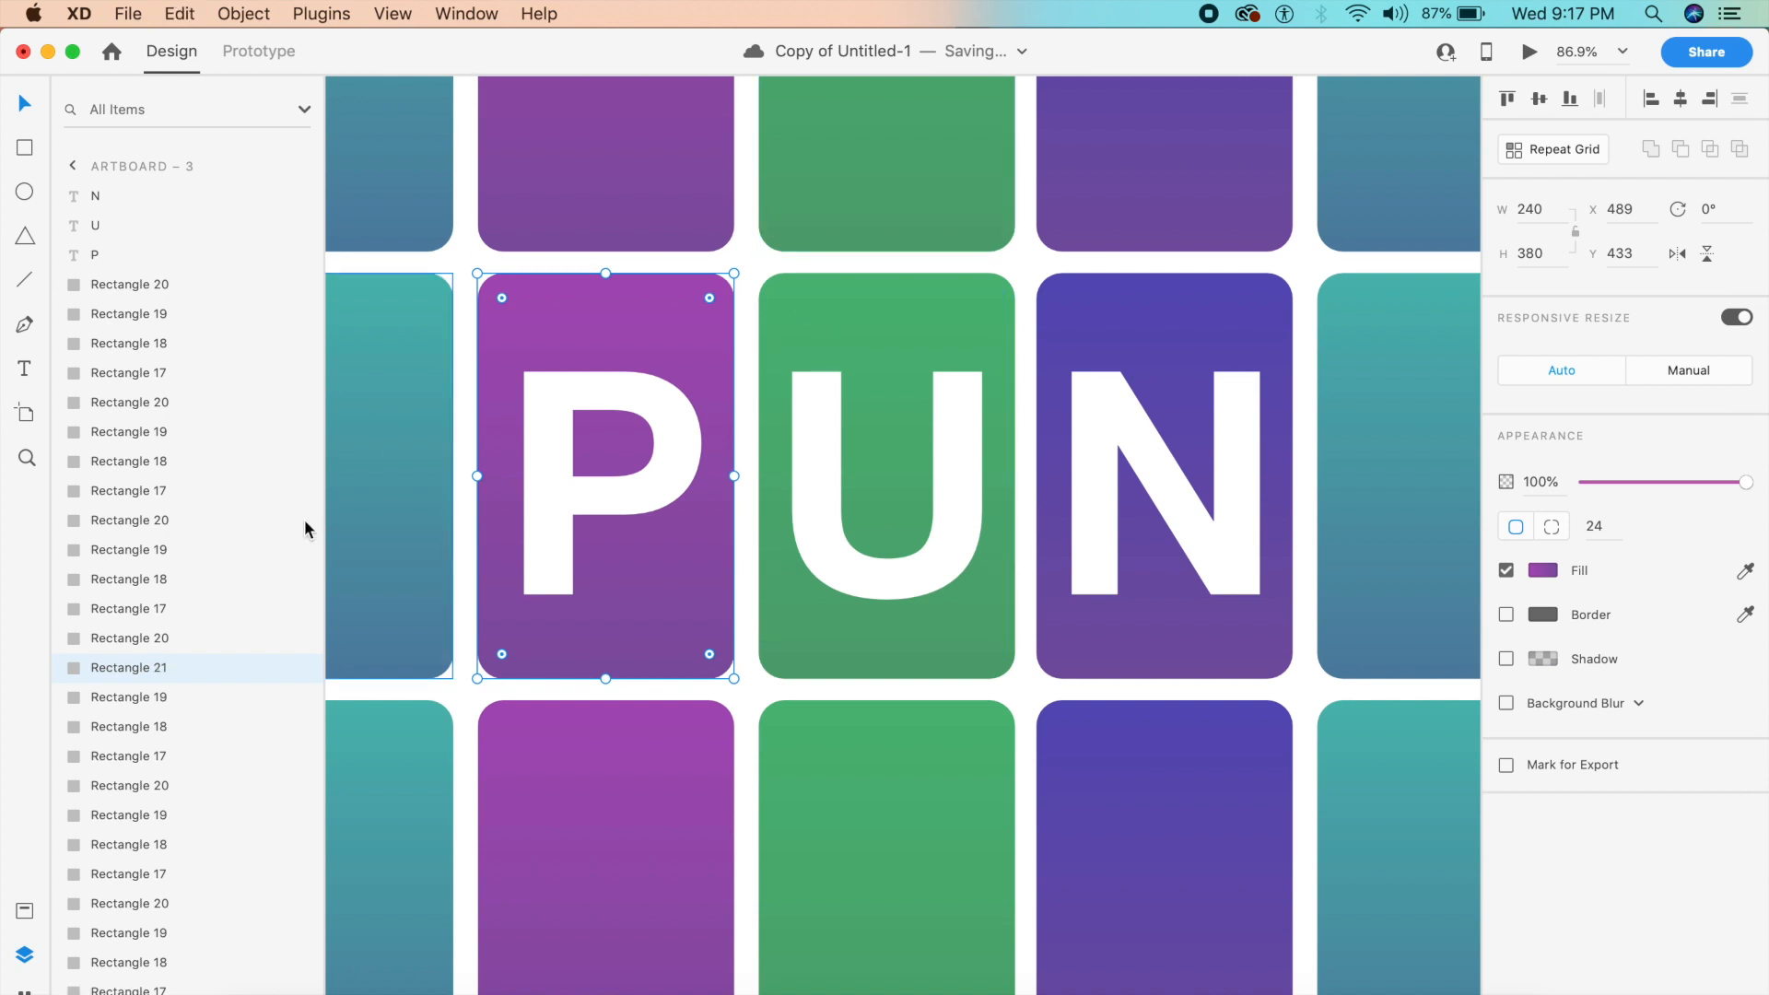
pyautogui.keyDown('shift'); pyautogui.click(180, 696); pyautogui.keyUp('shift')
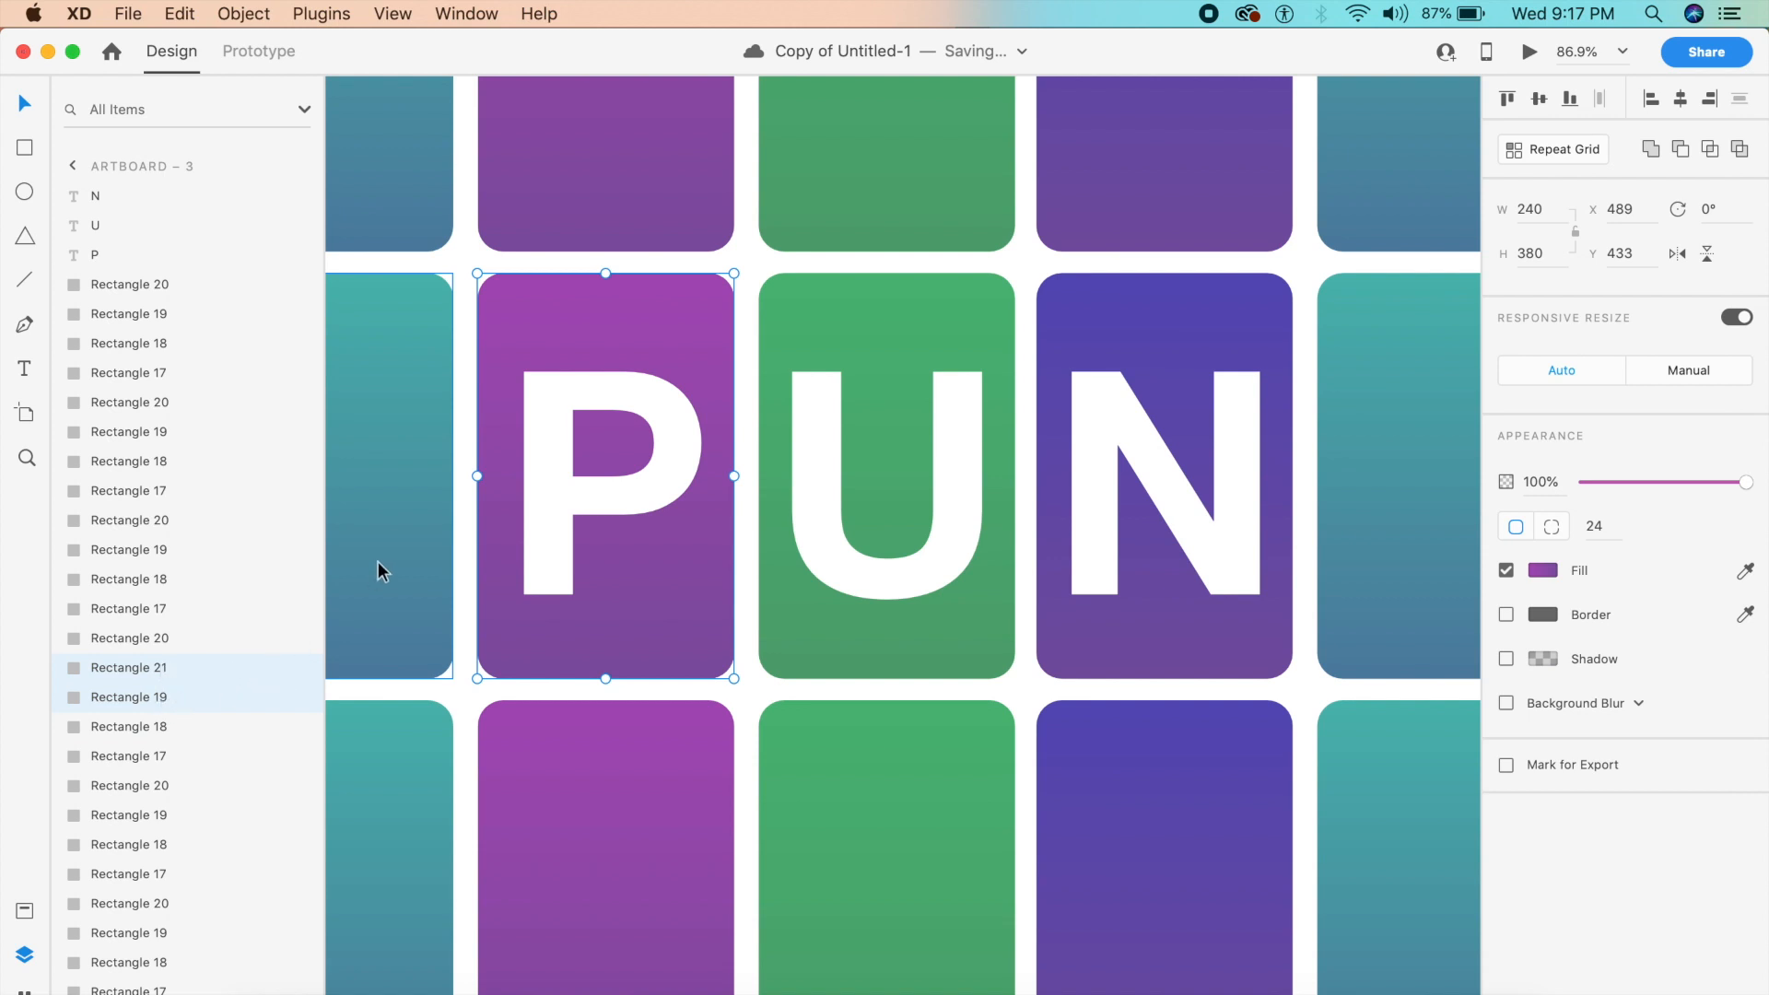
pyautogui.press('super+shift+m')
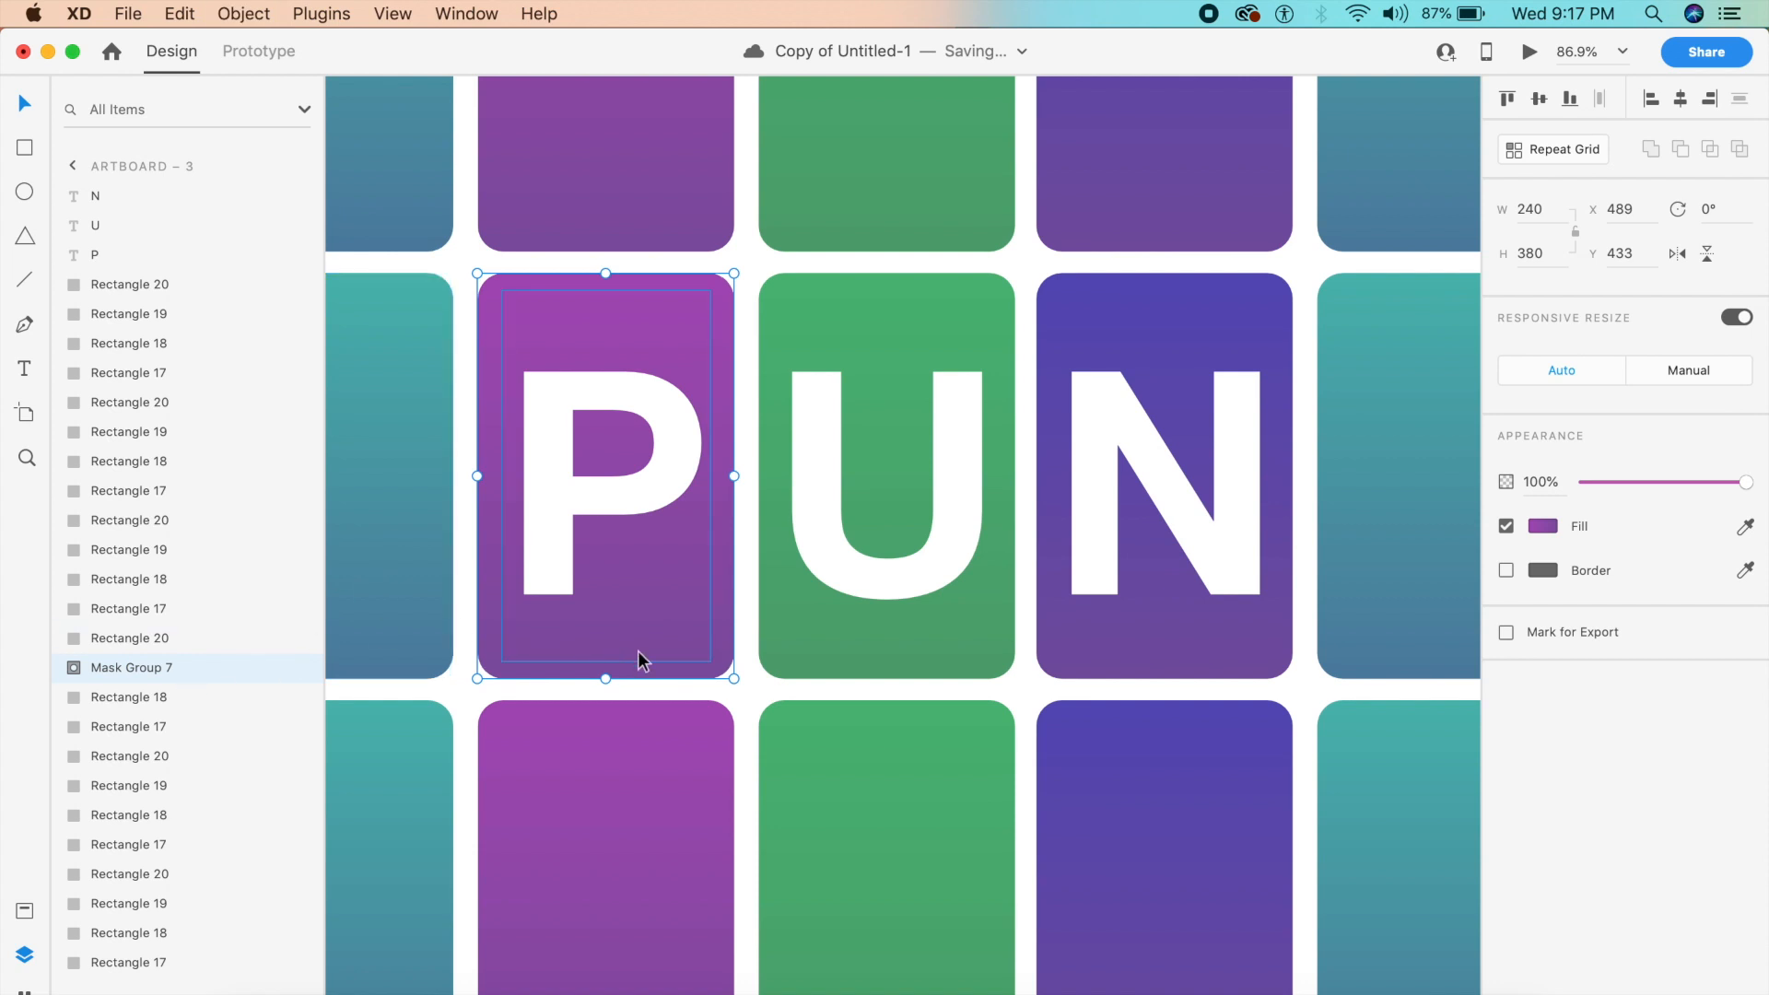
# Duplicate the green card behind the letter U and mask the card with its duplicate.
pyautogui.click(792, 670)
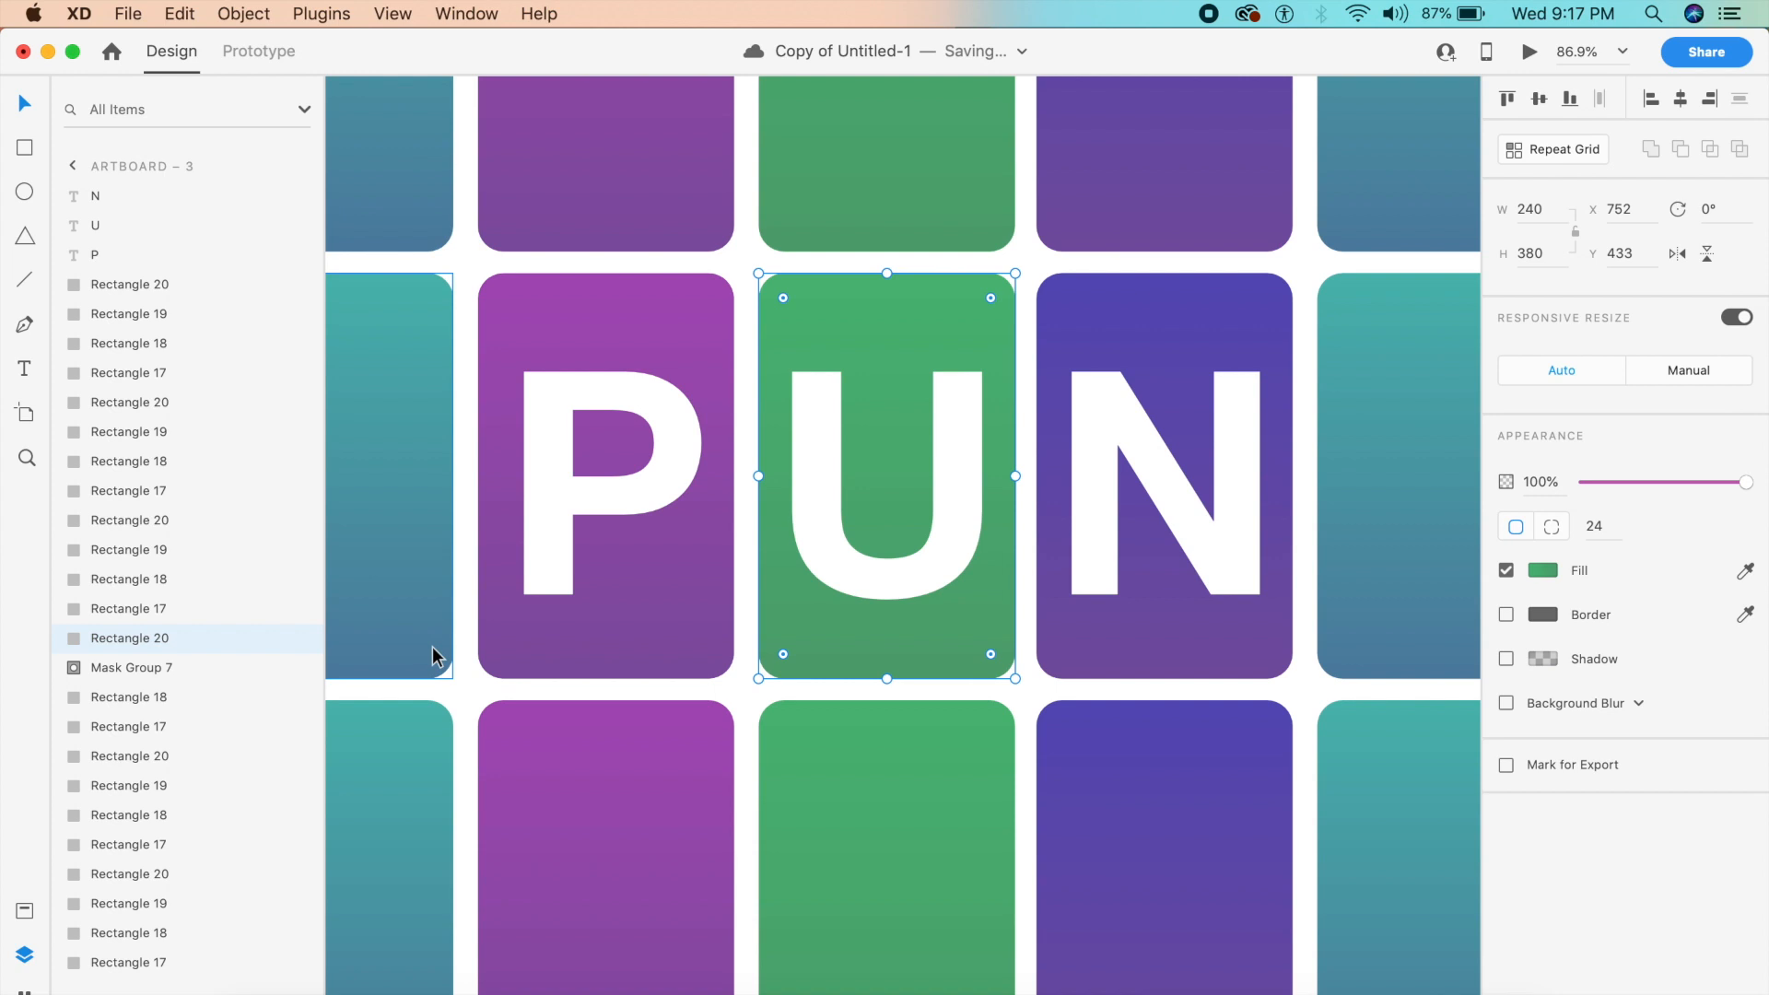
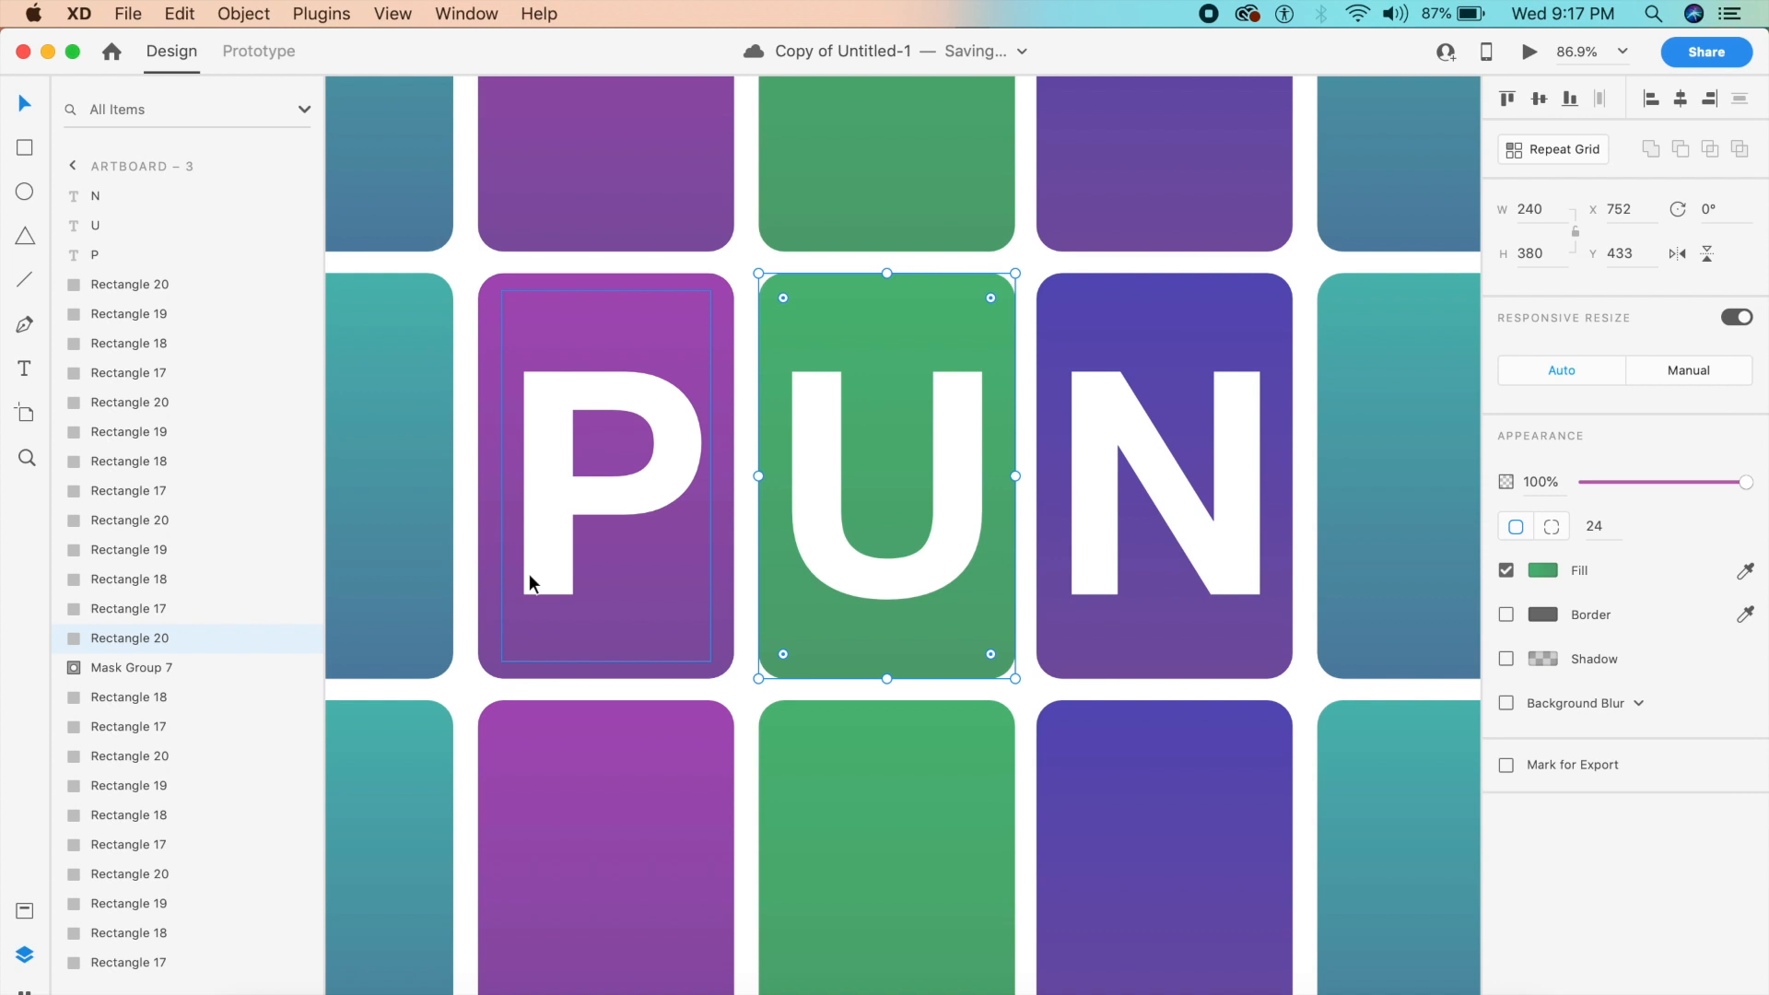
pyautogui.press('super+d')
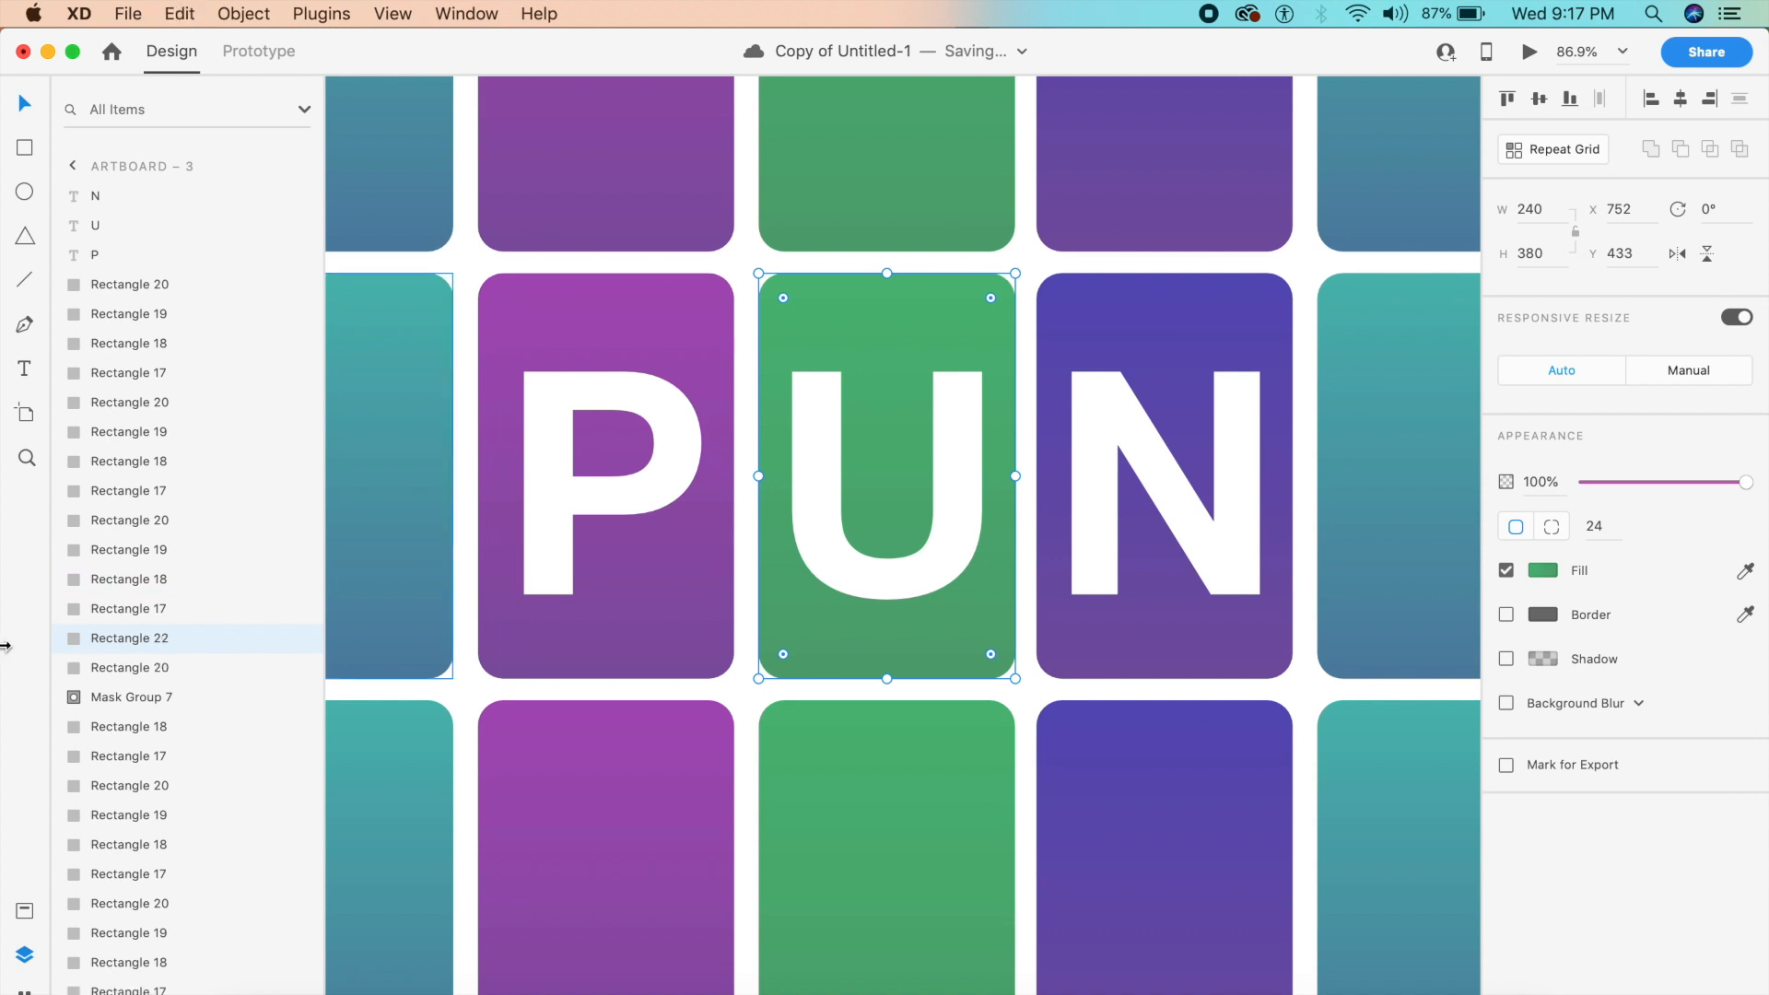
pyautogui.keyDown('shift'); pyautogui.click(134, 667); pyautogui.keyUp('shift')
pyautogui.press('super+shift+m')
# Duplicate the blue-violet card behind the letter N and mask the card with its duplicate.
pyautogui.hscroll(3, 766, 689)
pyautogui.hscroll(2, 765, 700)
pyautogui.click(960, 644)
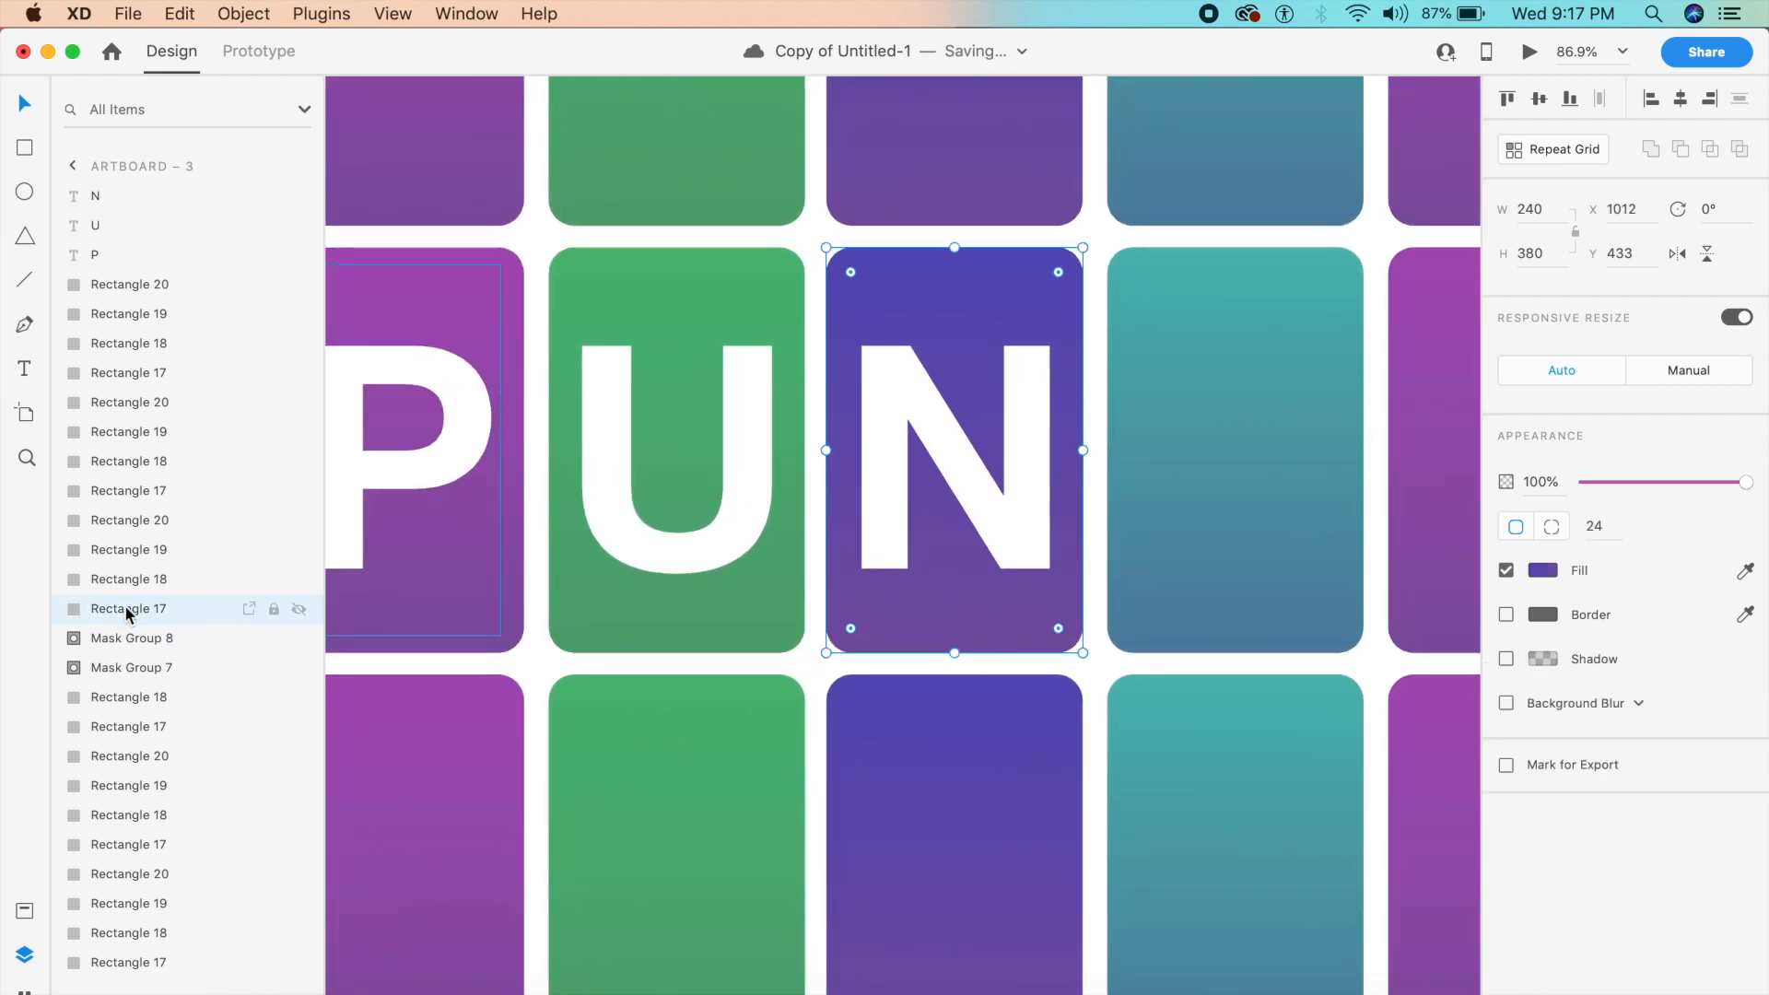
pyautogui.press('super+d')
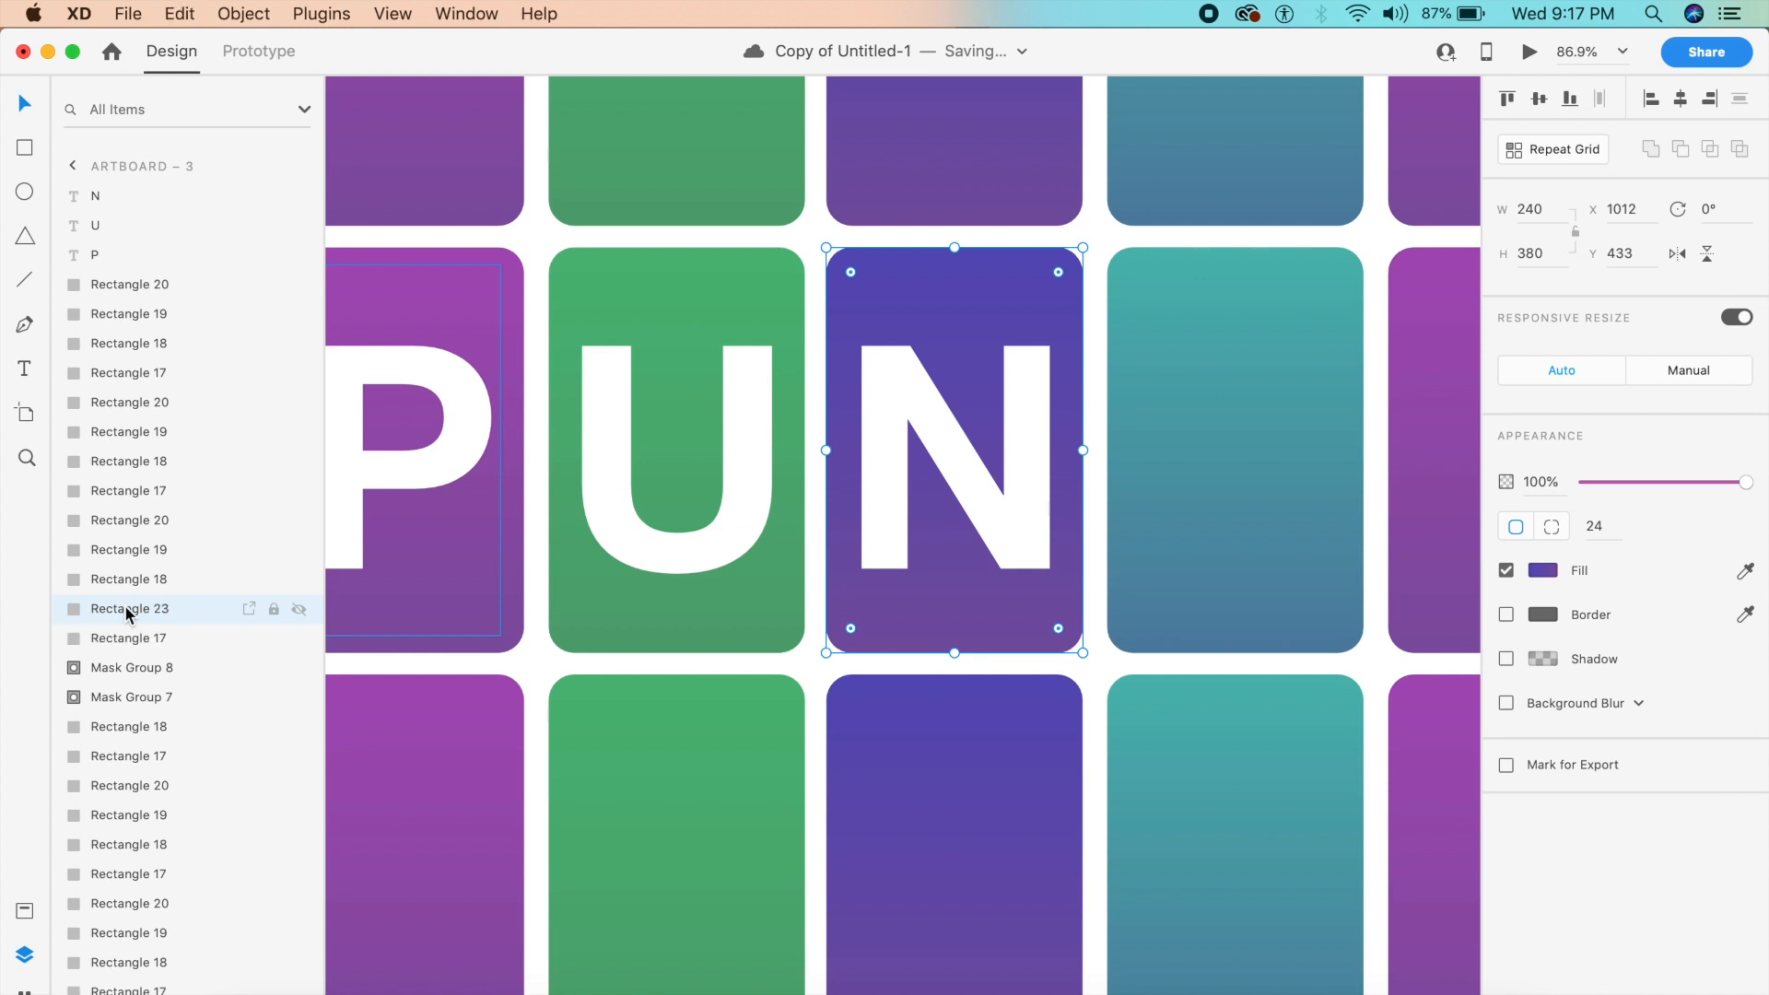
pyautogui.keyDown('shift'); pyautogui.click(134, 638); pyautogui.keyUp('shift')
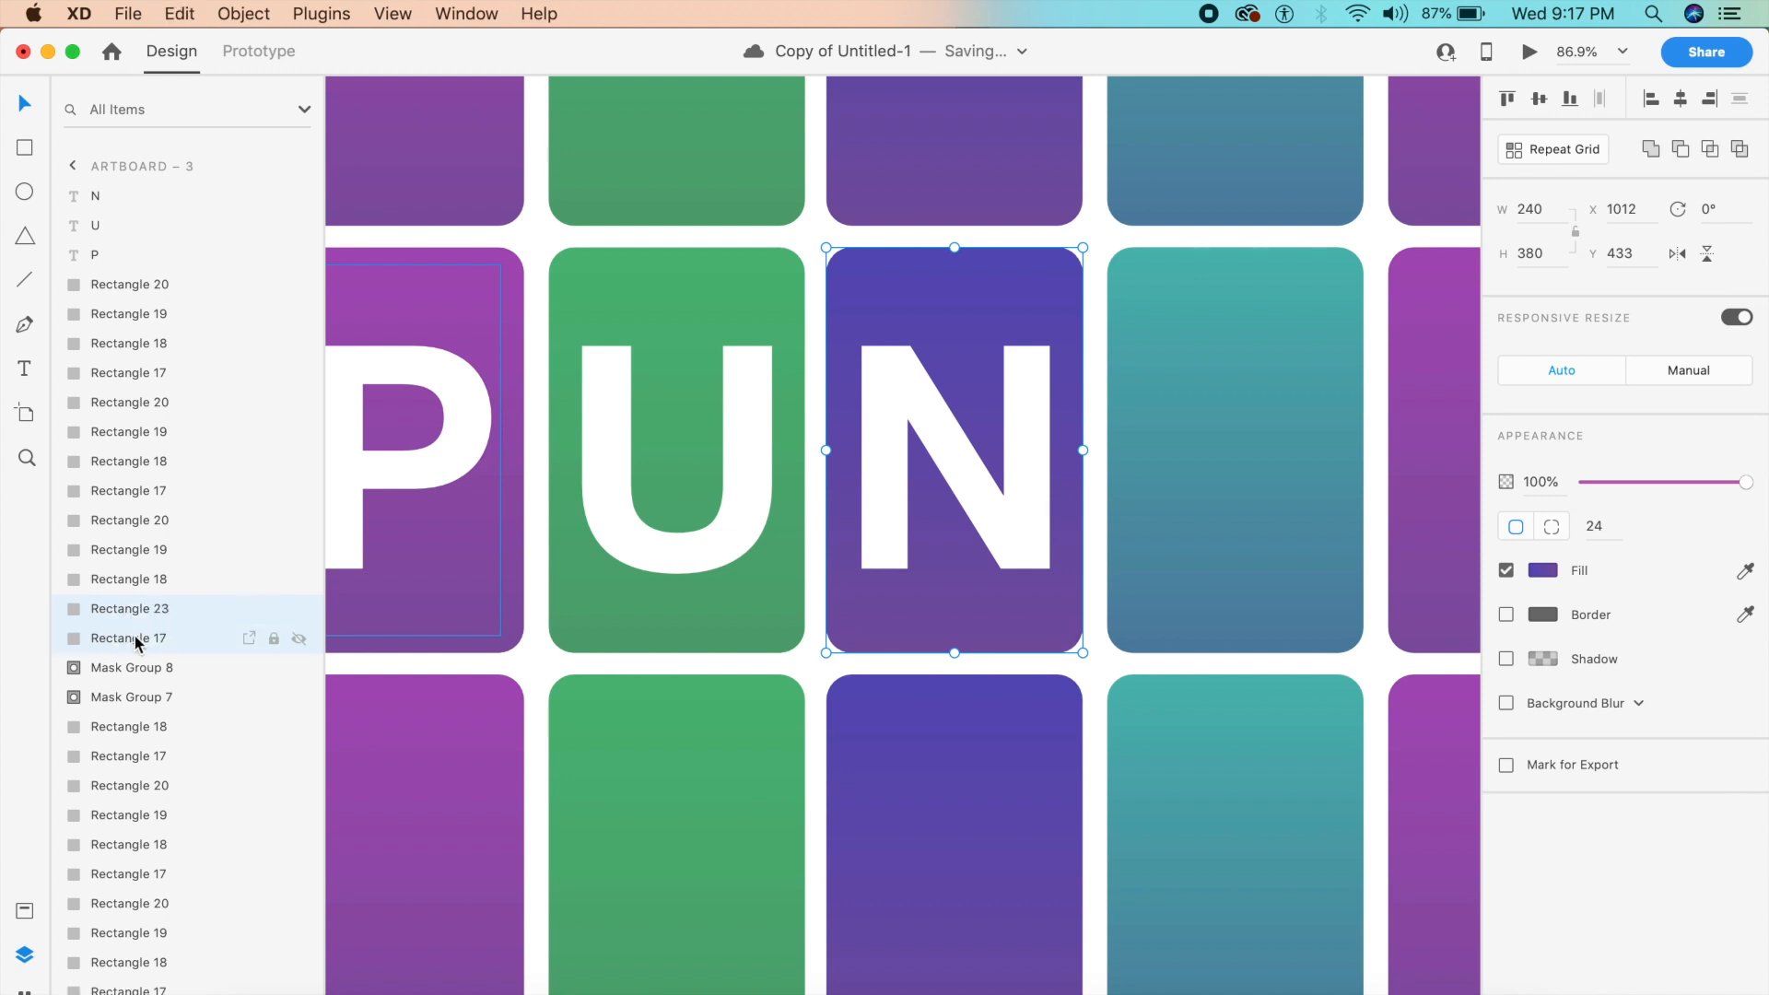
pyautogui.press('super+shift+m')
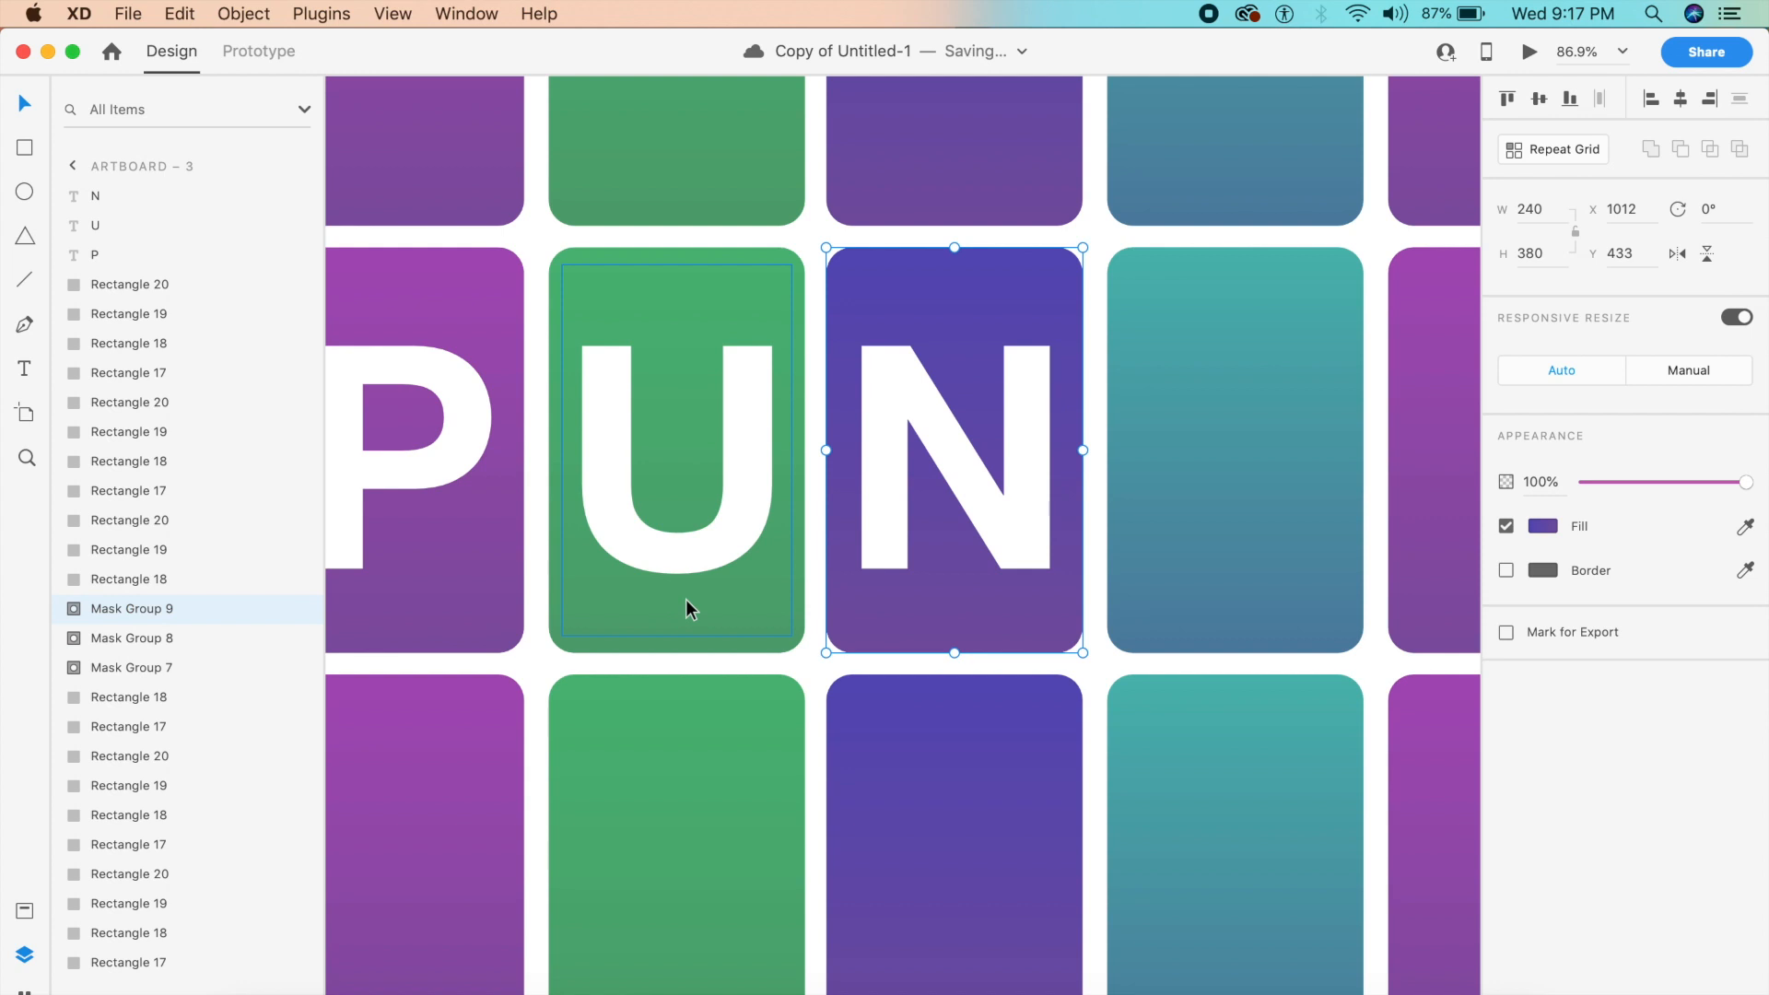
# Move the letter P into the purple card's mask group and shift it straight down to Y 795, outside the mask.
pyautogui.hscroll(-5, 685, 598)
pyautogui.hscroll(3, 685, 599)
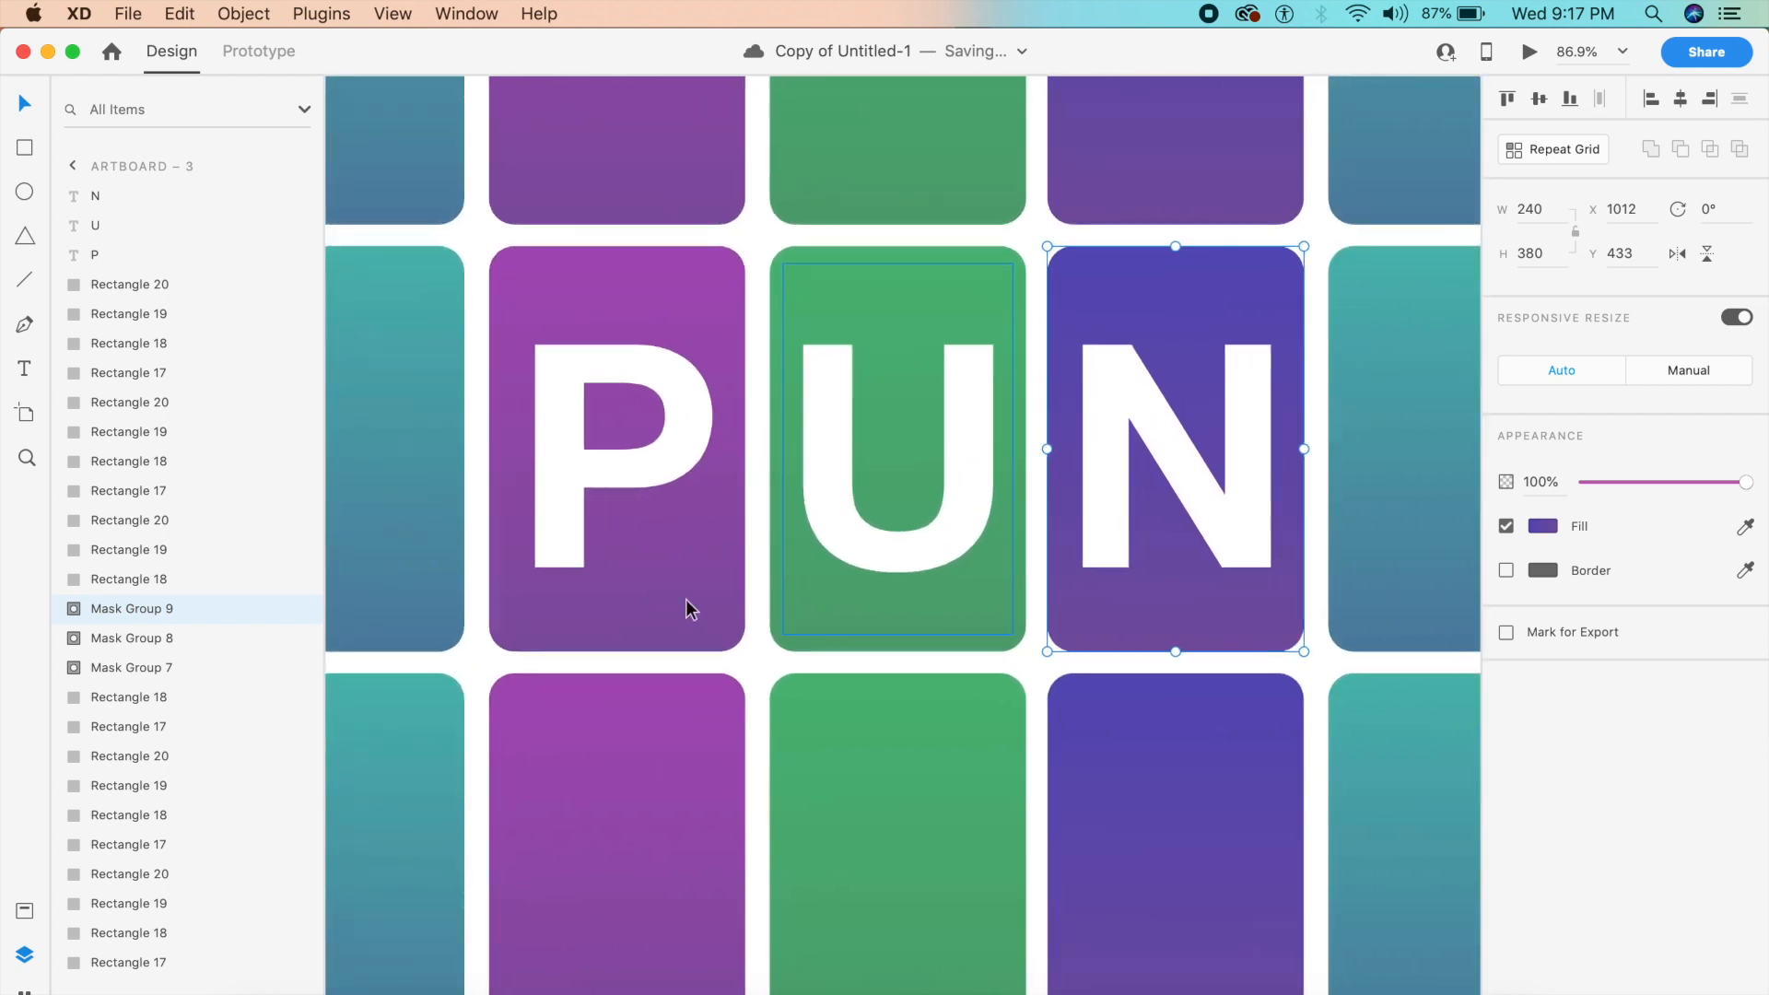
pyautogui.click(658, 463)
pyautogui.press('Delete')
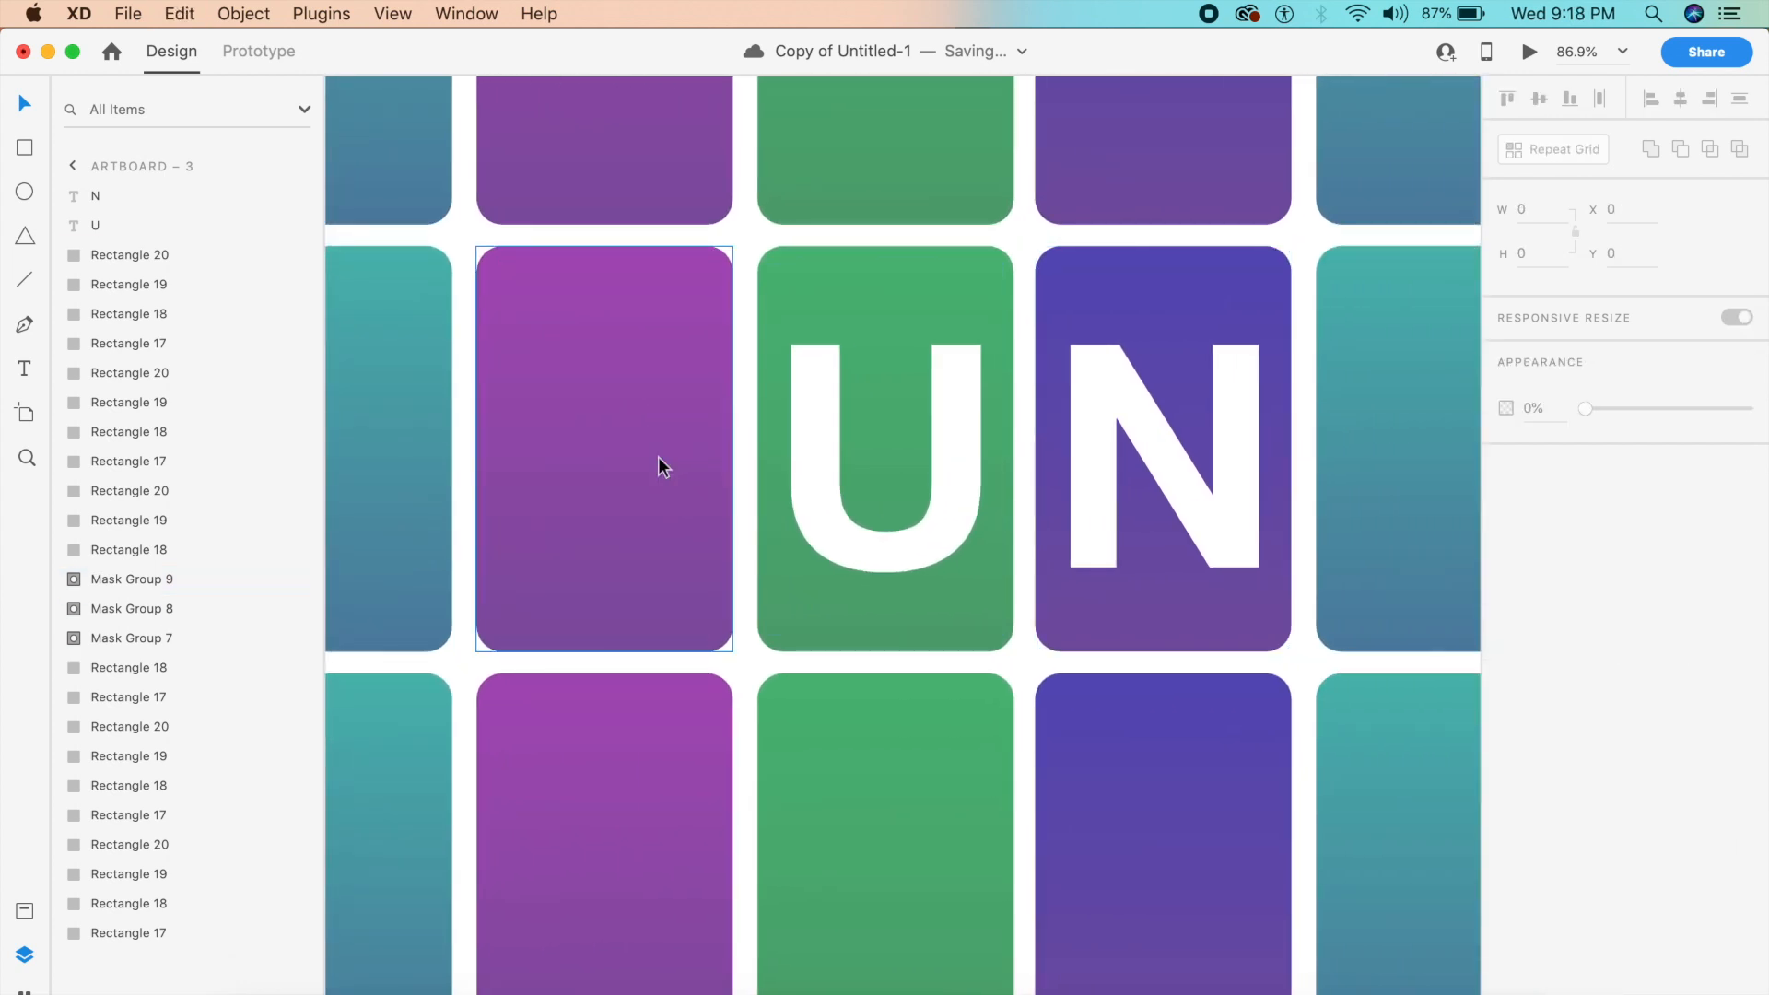
pyautogui.doubleClick(634, 431)
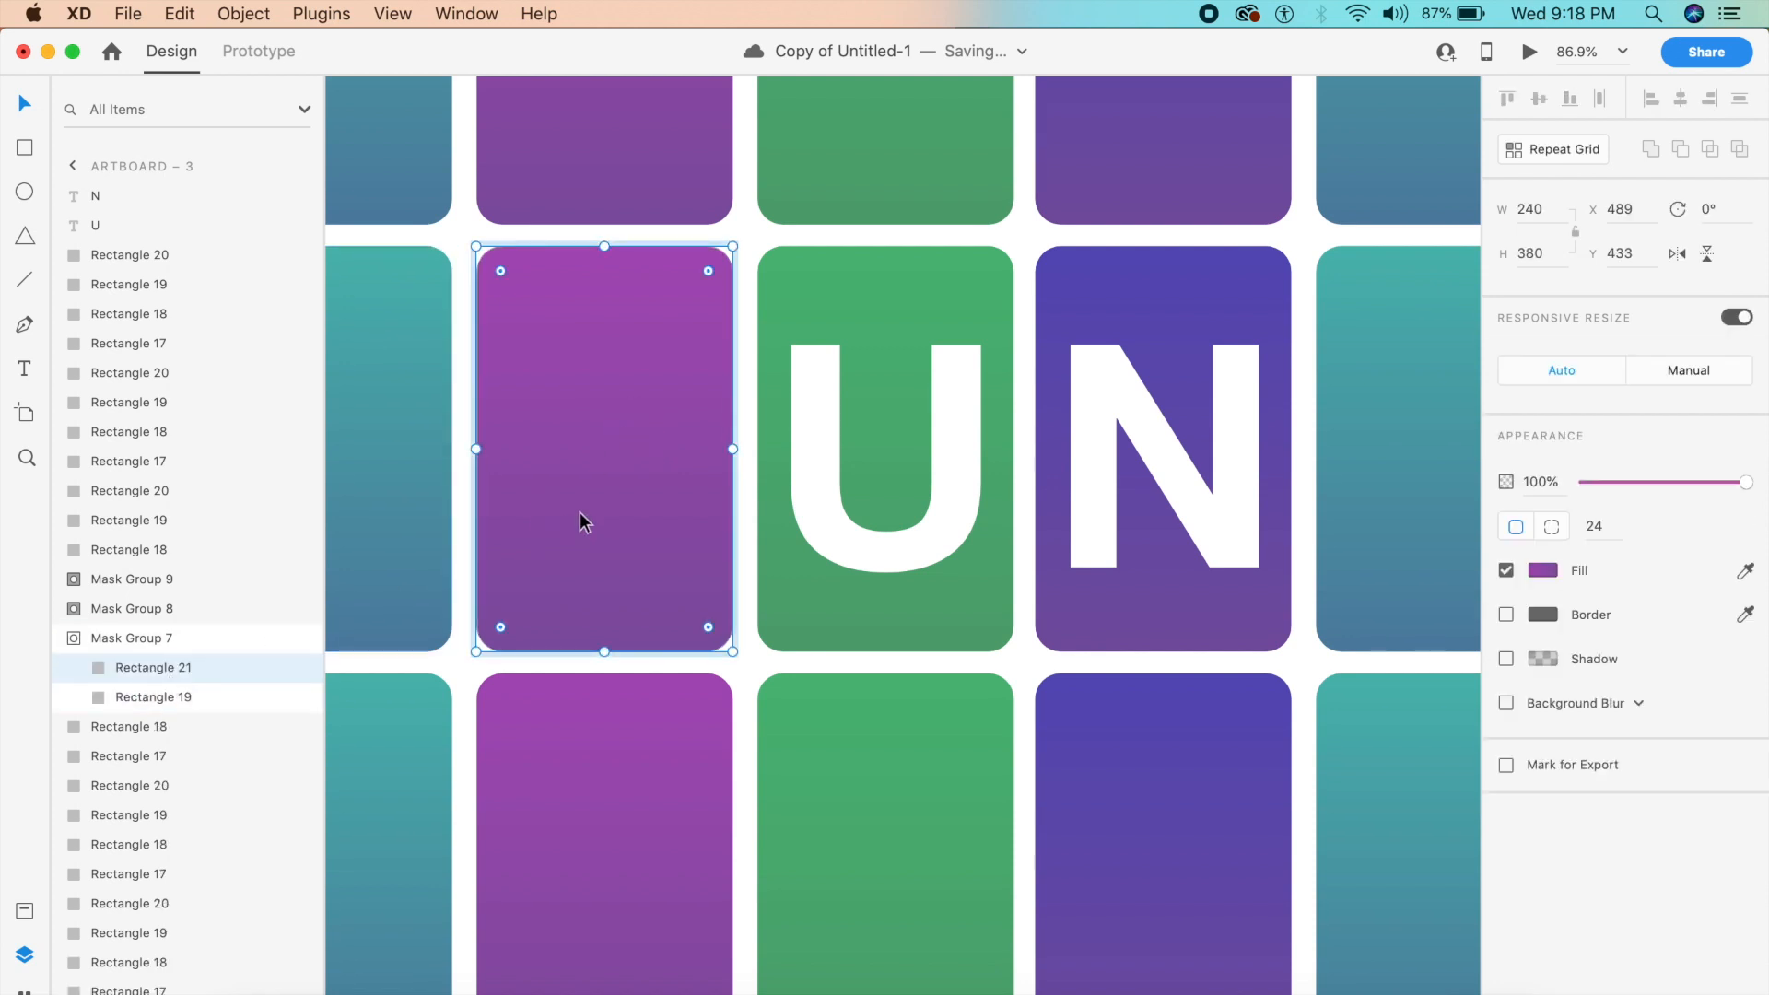
pyautogui.press('super+z')
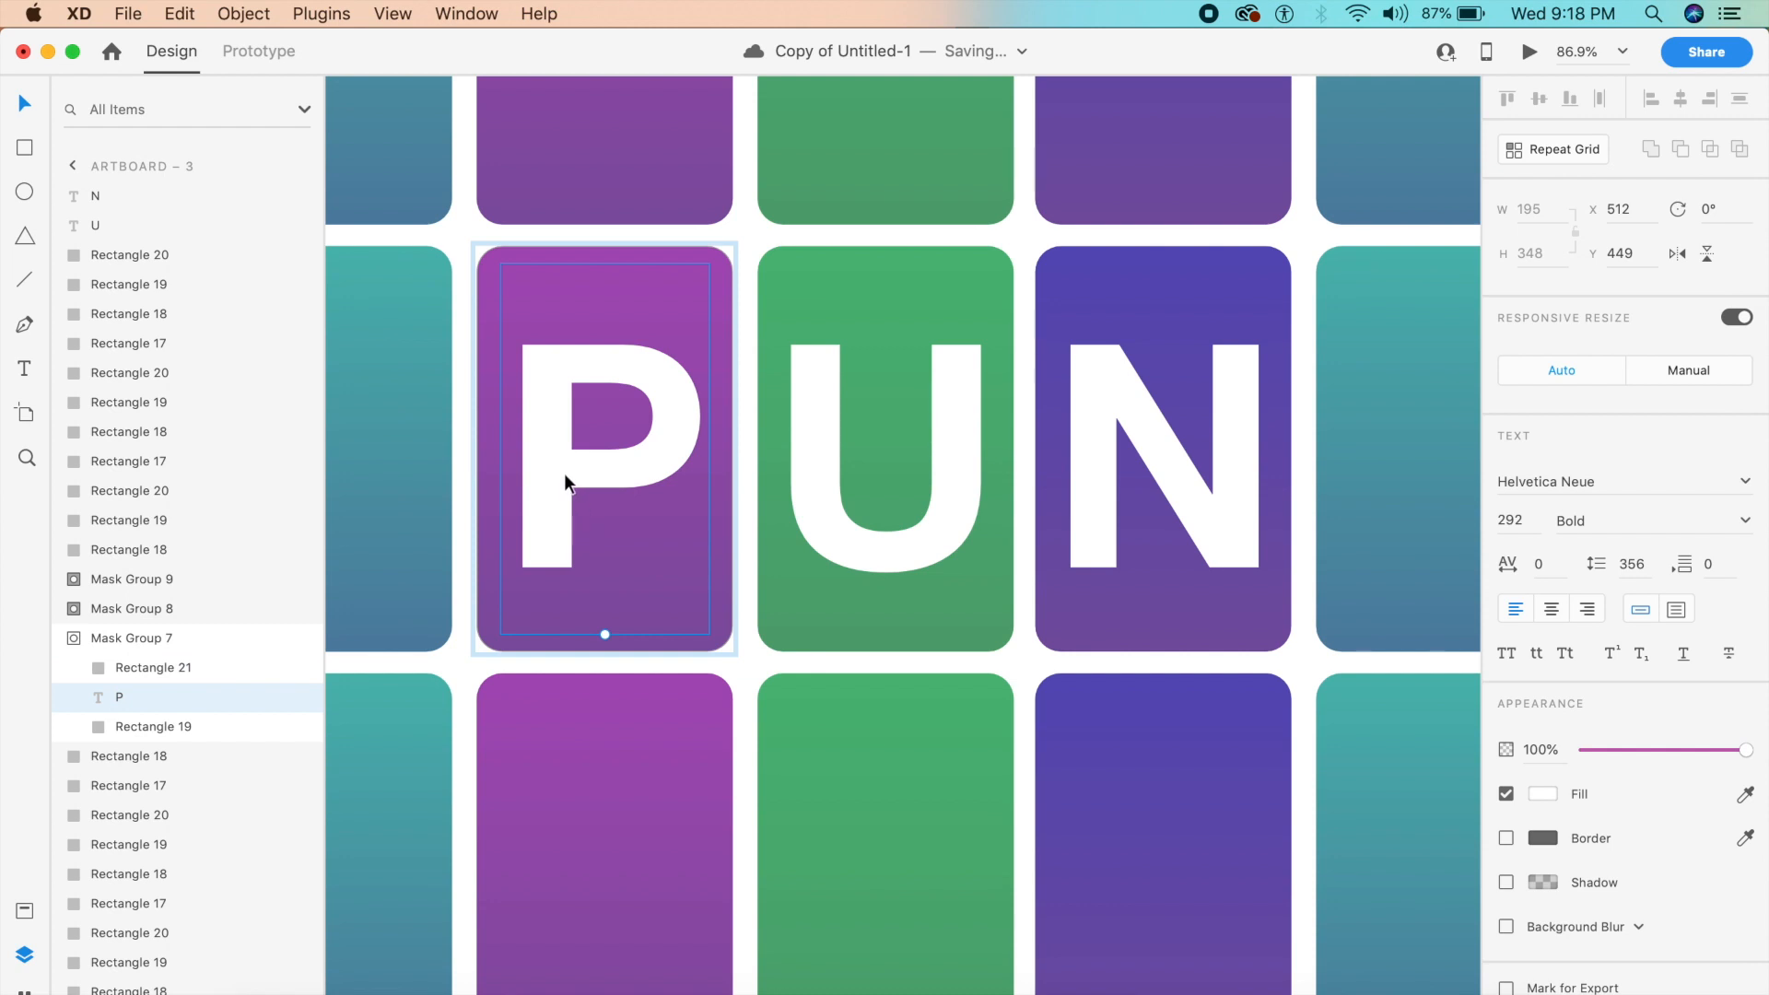
pyautogui.moveTo(564, 473); pyautogui.dragTo(574, 843)
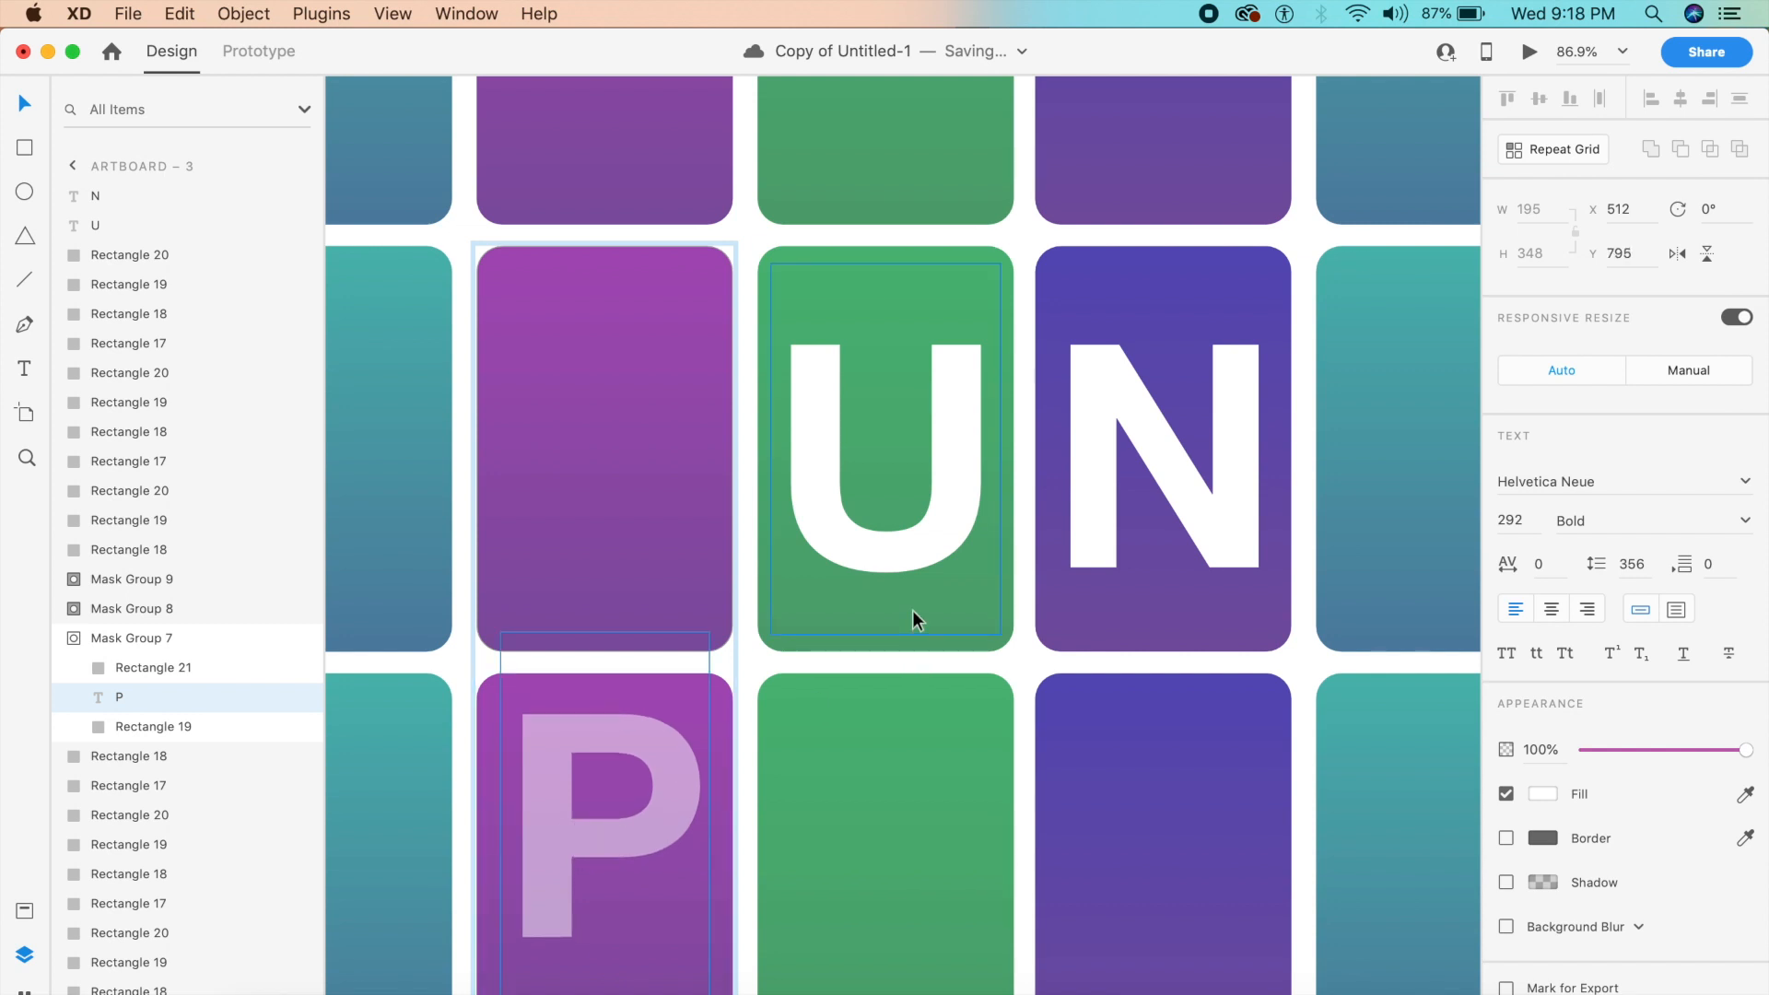
# Move the letter U into the green card's mask group and shift it straight down to Y 766.
pyautogui.click(871, 551)
pyautogui.press('Delete')
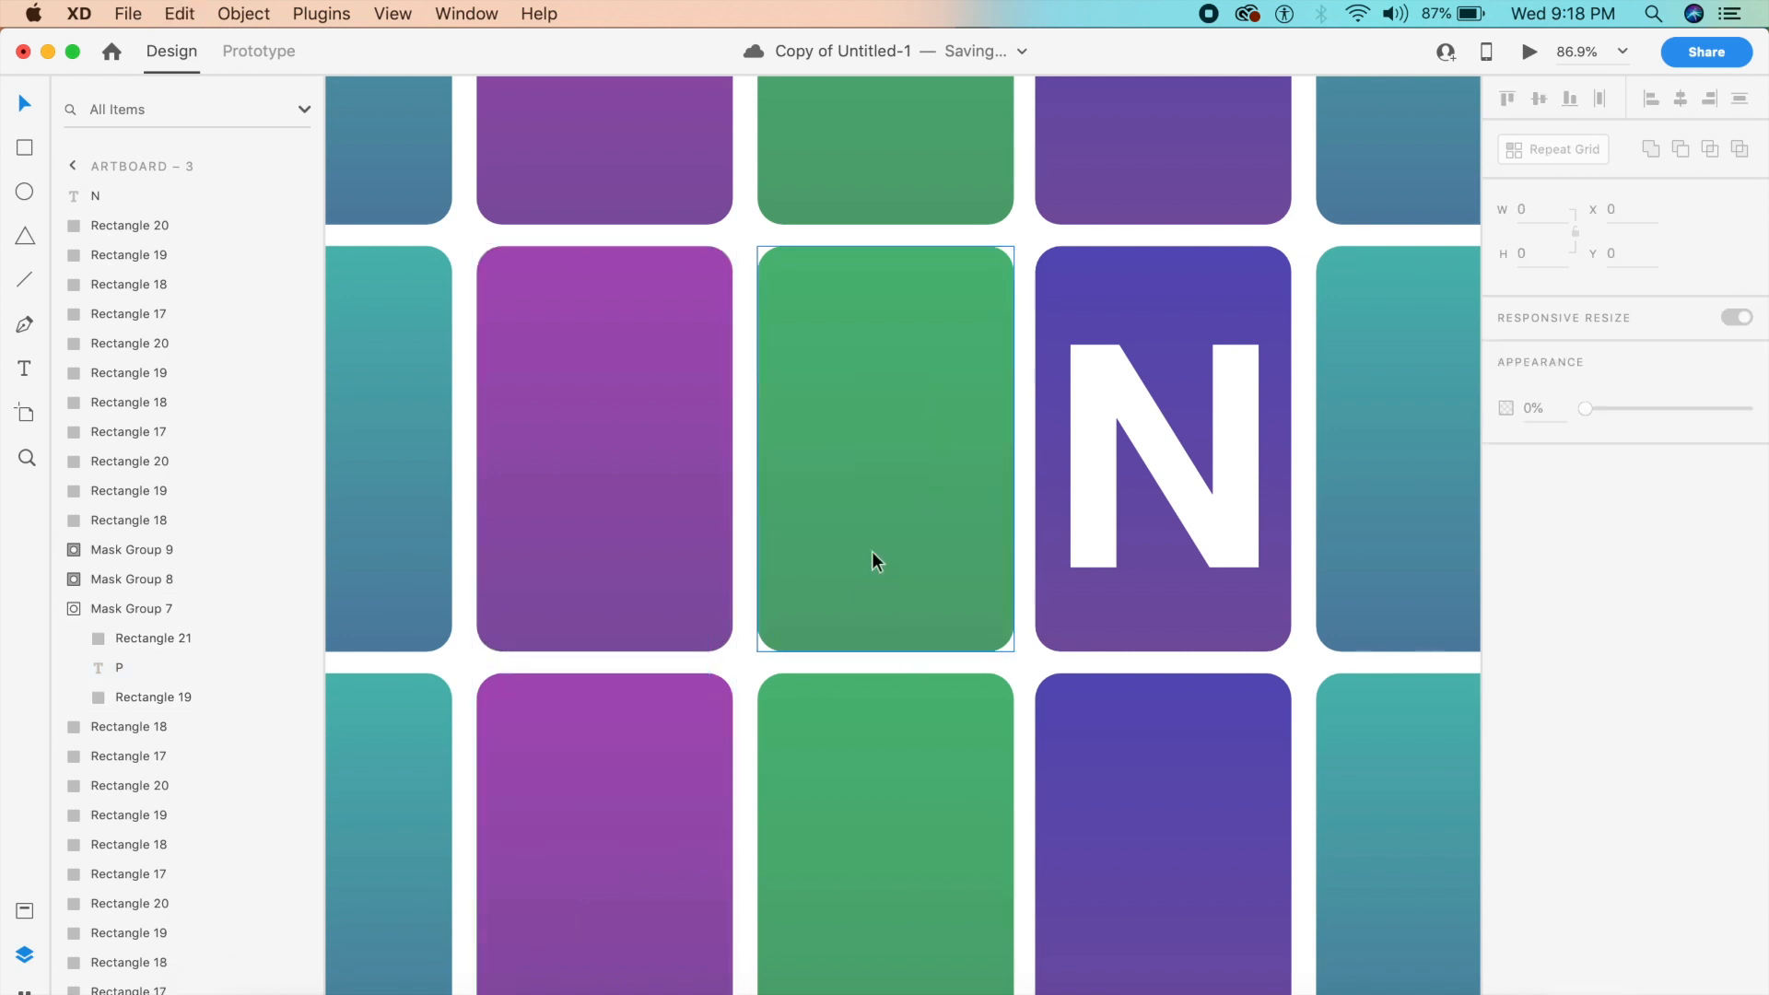
pyautogui.doubleClick(874, 555)
pyautogui.press('super+z')
pyautogui.moveTo(941, 549); pyautogui.dragTo(942, 891)
# Lower the letter U inside its mask group further to Y 1086, past the artboard's lower edge.
pyautogui.scroll(-3, 941, 869)
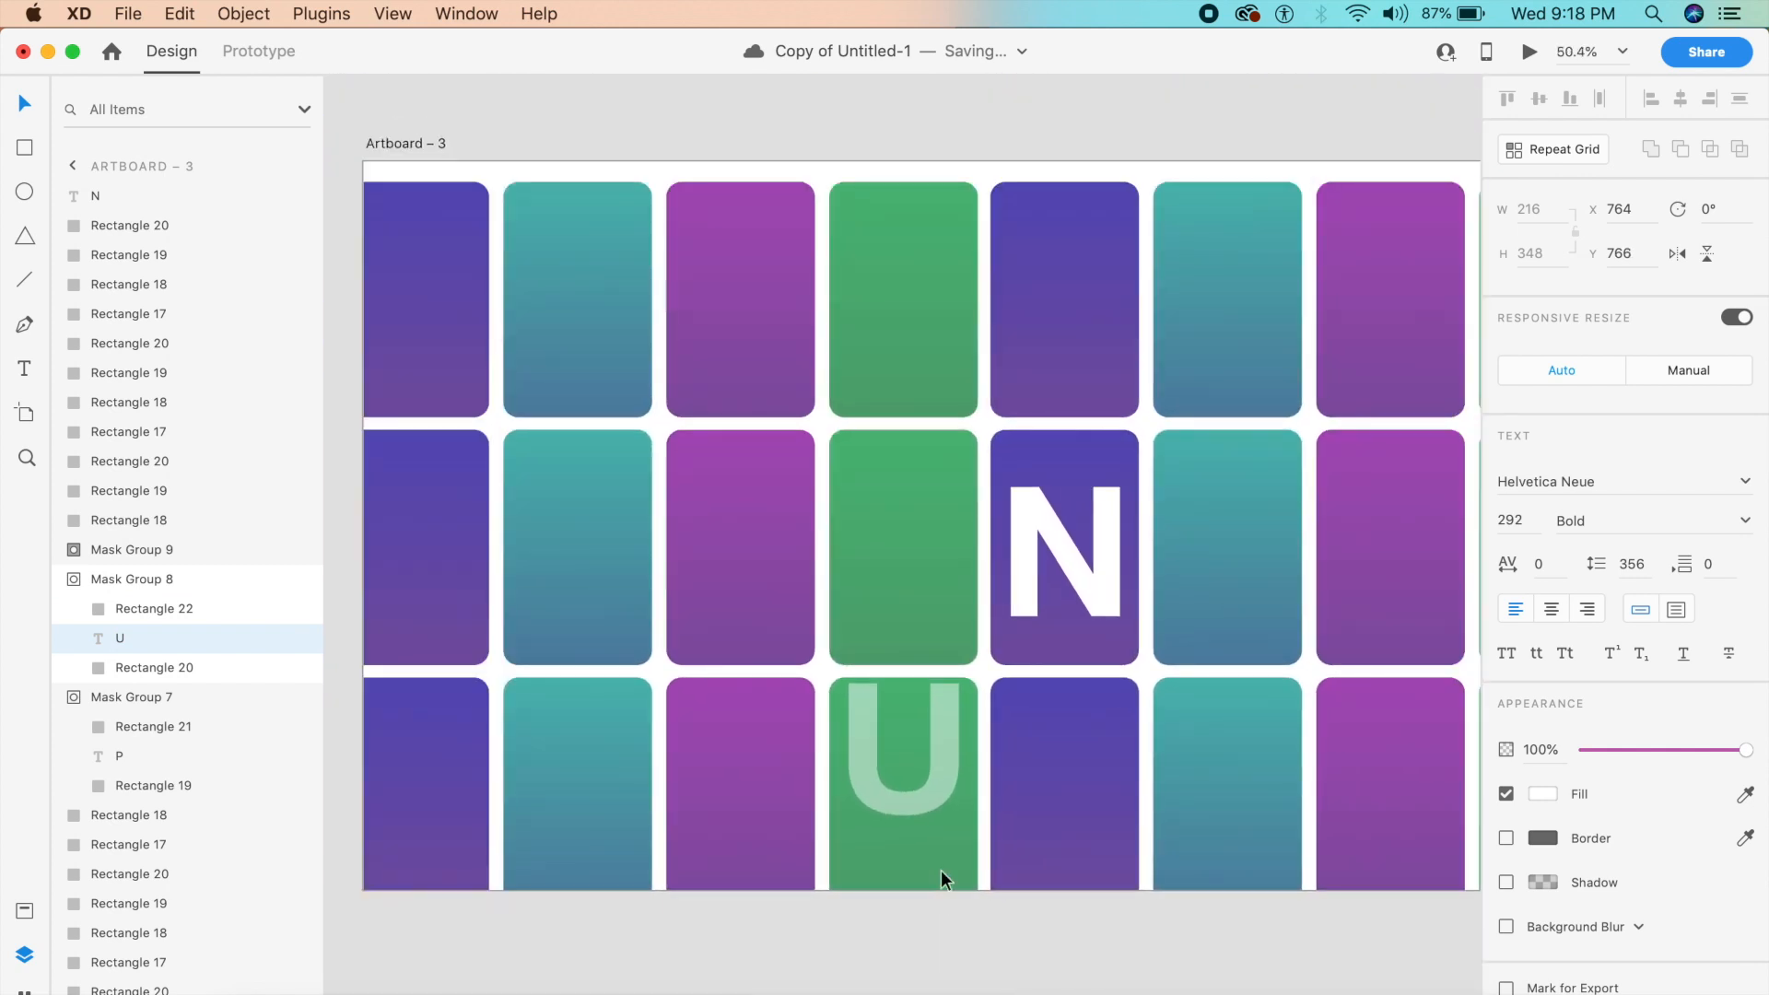
pyautogui.click(947, 751)
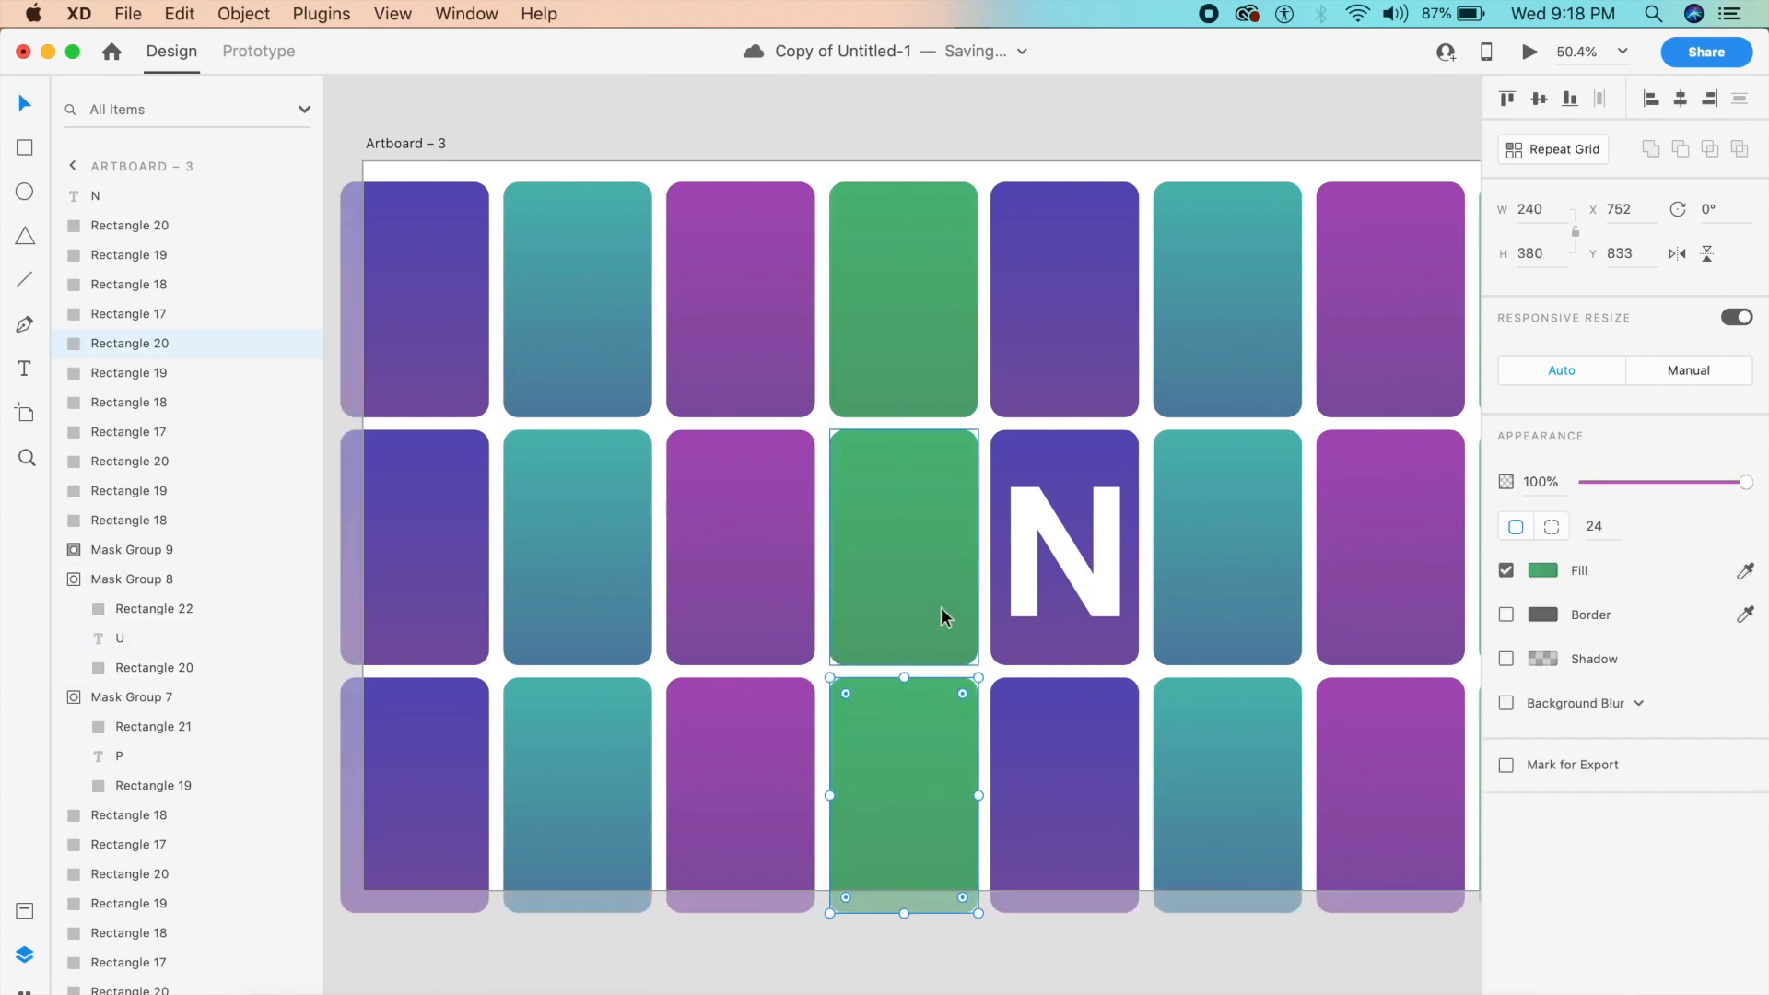
pyautogui.click(947, 593)
pyautogui.click(120, 637)
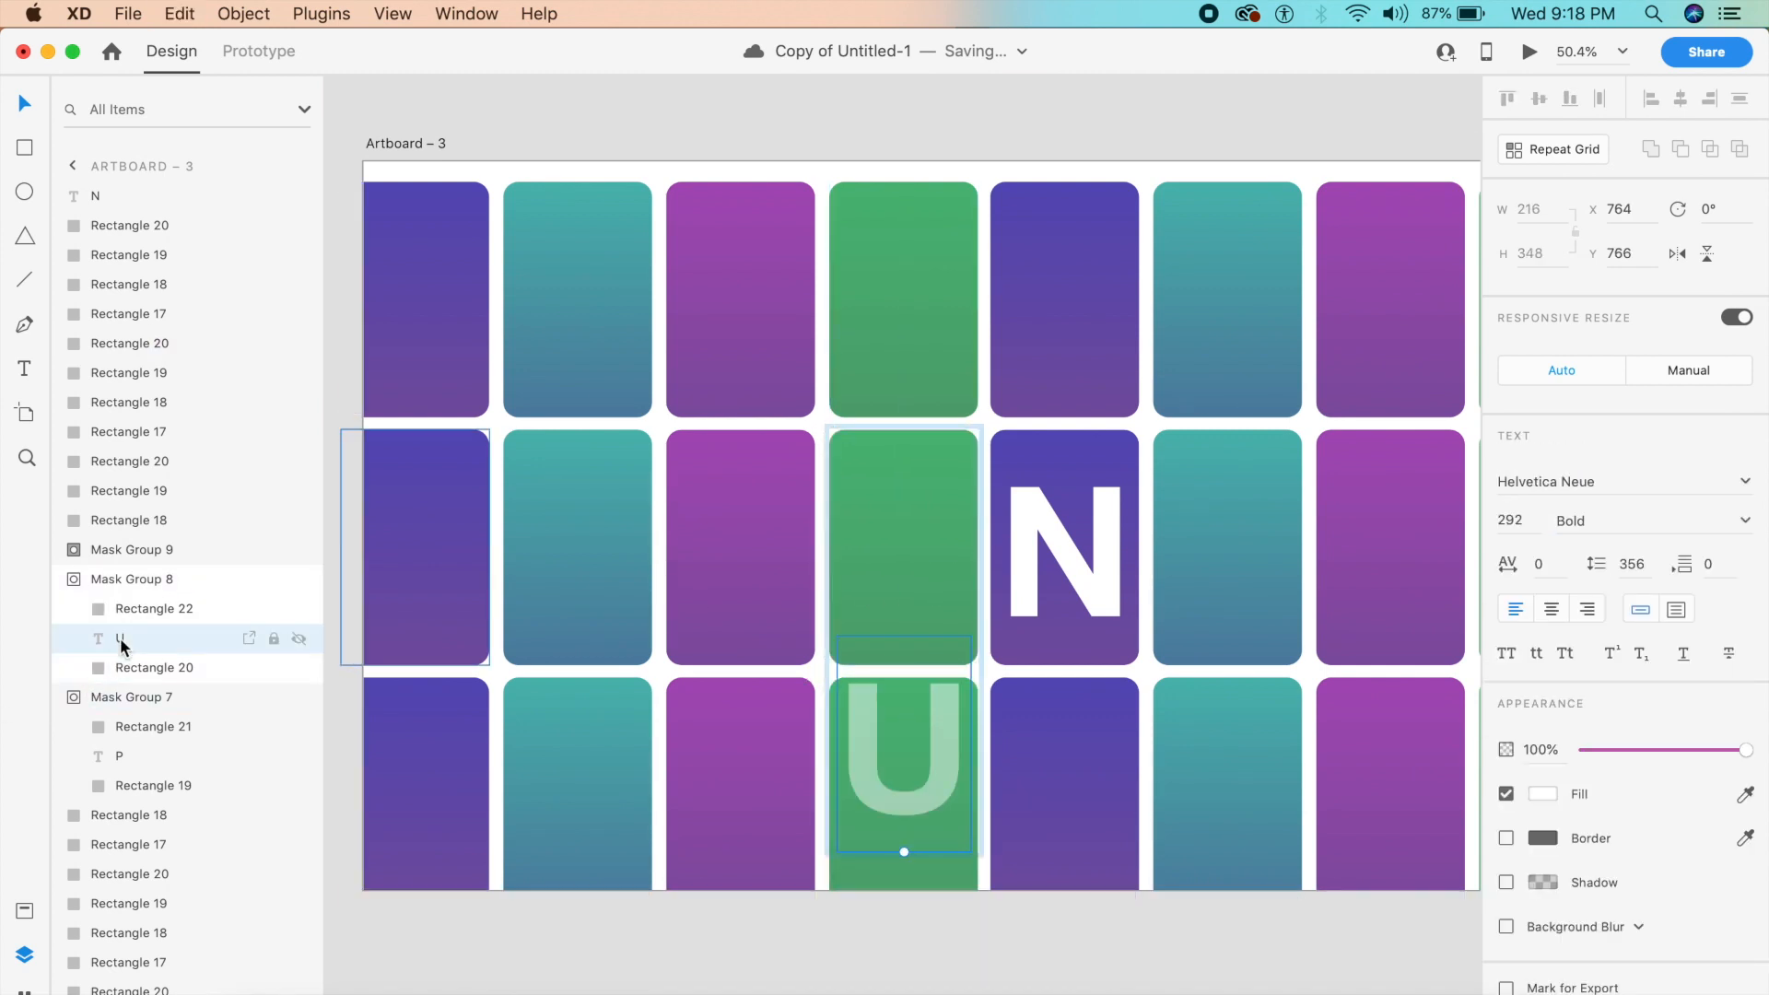
pyautogui.hotkey('shift', 'Down')
pyautogui.hotkey('shift', 'Down')
pyautogui.hotkey('shift', 'Down')
pyautogui.hotkey('shift', 'Down')
pyautogui.hotkey('shift', 'Down')
pyautogui.hotkey('shift', 'Down')
pyautogui.hotkey('shift', 'Down')
pyautogui.hotkey('shift', 'Down')
pyautogui.hotkey('shift', 'Down')
pyautogui.hotkey('shift', 'Down')
pyautogui.hotkey('shift', 'Down')
pyautogui.hotkey('shift', 'Down')
pyautogui.hotkey('shift', 'Down')
pyautogui.hotkey('shift', 'Down')
pyautogui.hotkey('shift', 'Down')
pyautogui.hotkey('shift', 'Down')
pyautogui.hotkey('shift', 'Down')
pyautogui.hotkey('shift', 'Down')
pyautogui.hotkey('shift', 'Down')
pyautogui.hotkey('shift', 'Down')
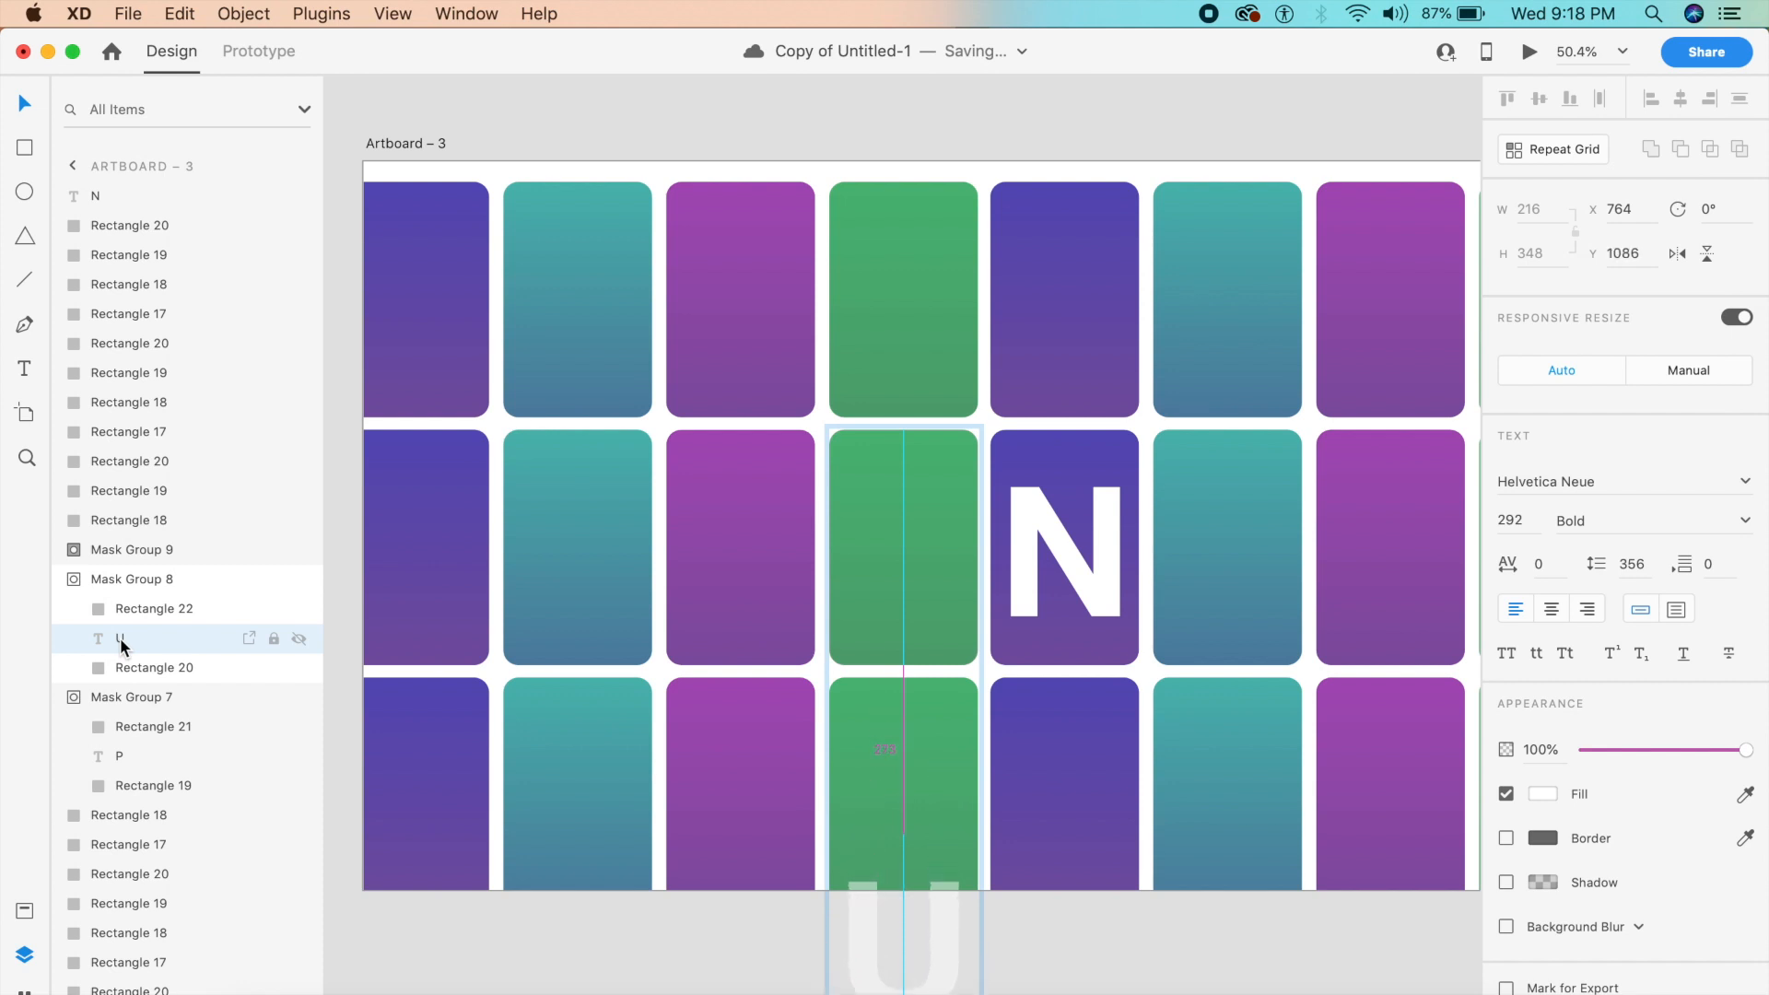
# Cut the letter N and paste it inside the blue-violet card's mask group.
pyautogui.hscroll(5, 642, 569)
pyautogui.click(812, 545)
pyautogui.press('super+x')
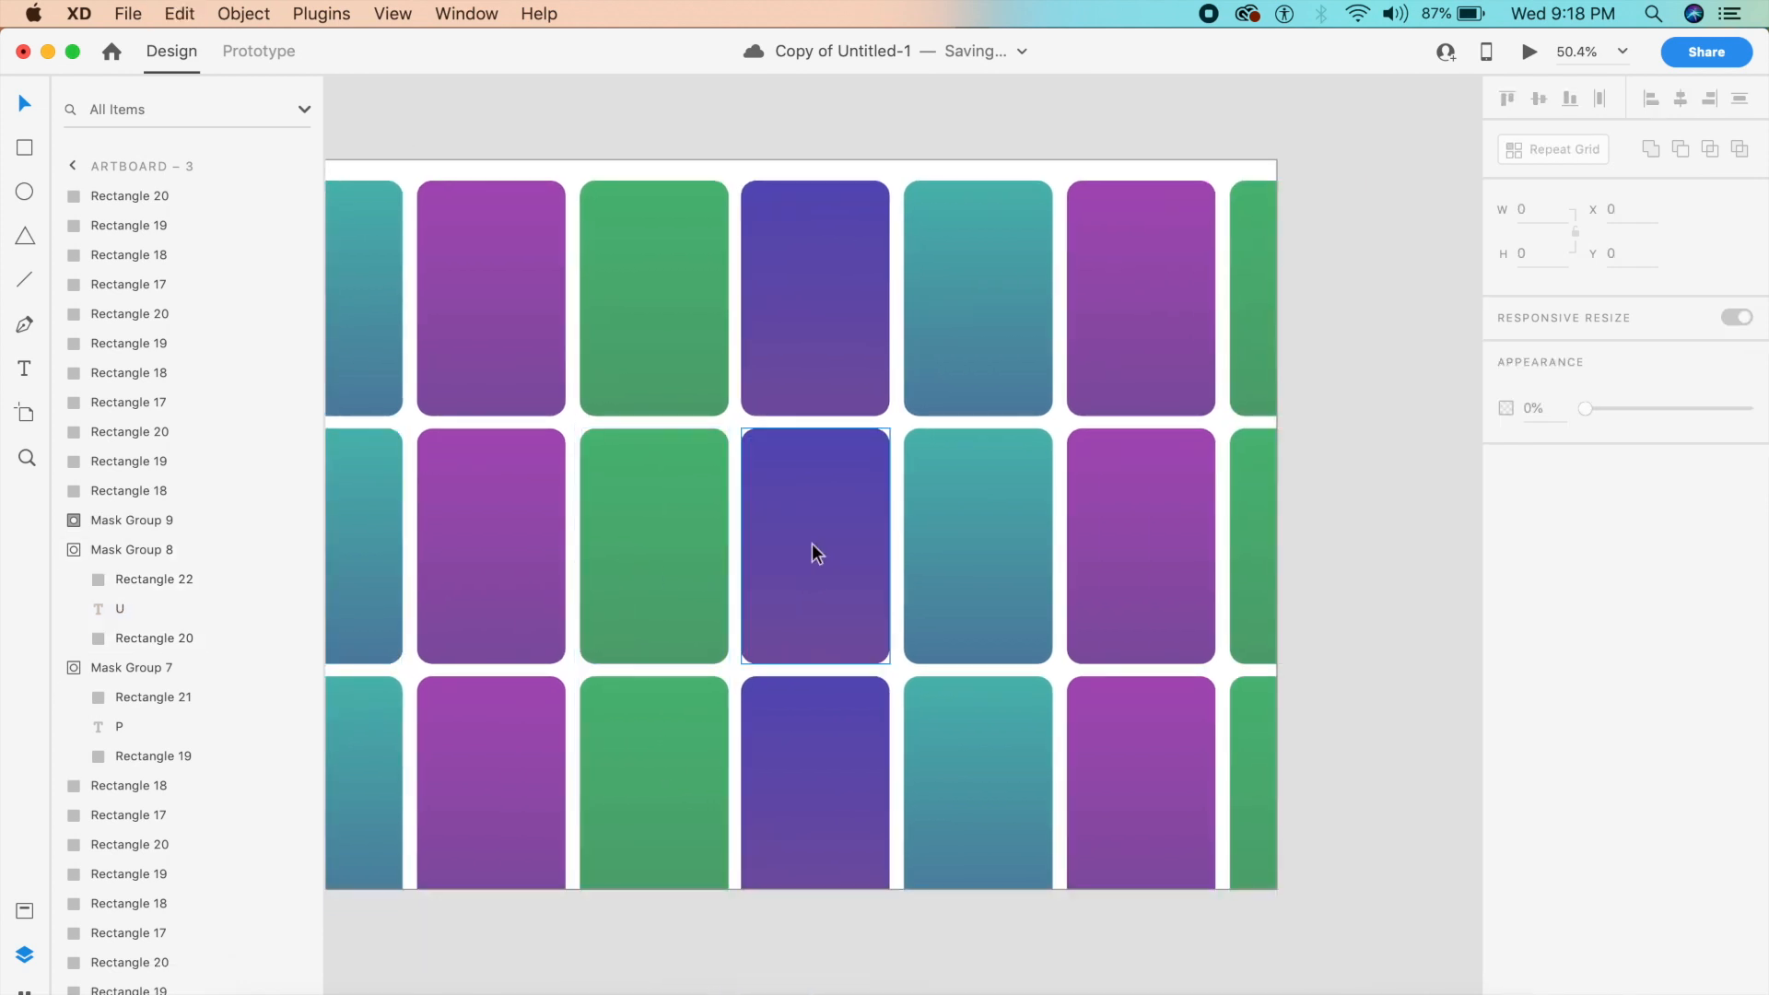
pyautogui.doubleClick(812, 549)
pyautogui.press('super+v')
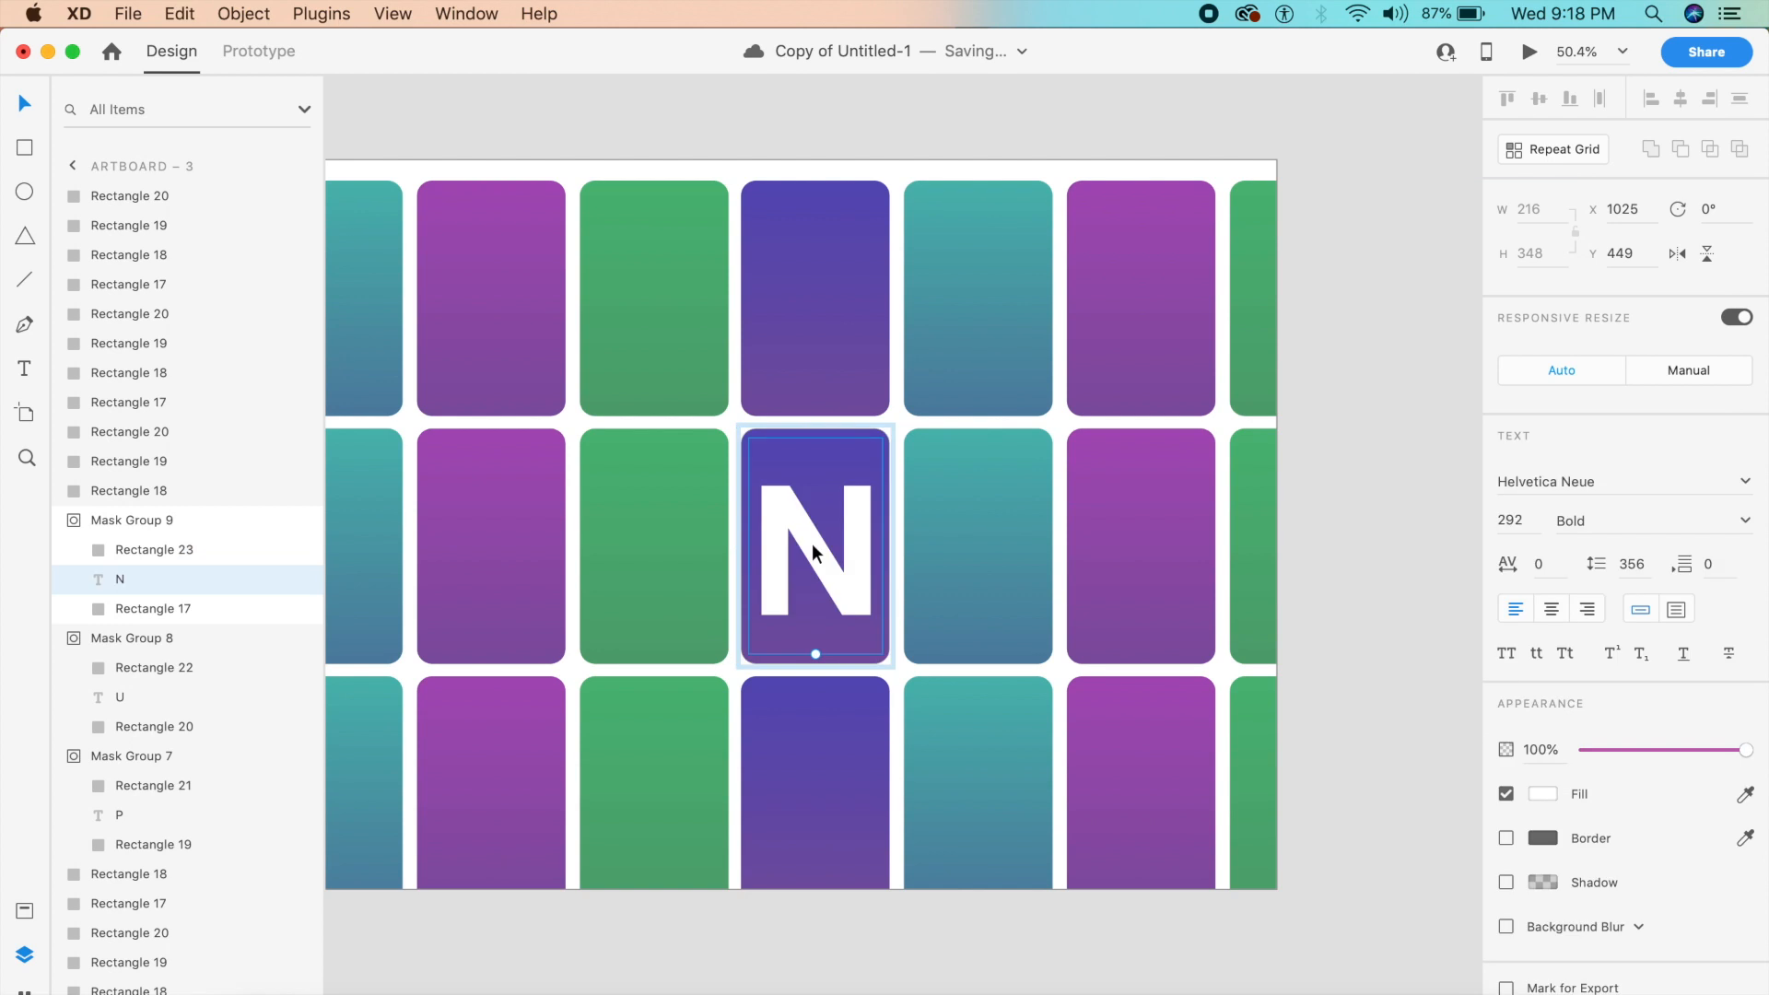
# Shift the letter N straight down to Y 1443, well below the artboard, and deselect it.
pyautogui.moveTo(813, 551); pyautogui.dragTo(737, 954)
pyautogui.scroll(-5, 737, 954)
pyautogui.hotkey('shift', 'Down')
pyautogui.hotkey('shift', 'Down')
pyautogui.hotkey('shift', 'Down')
pyautogui.hotkey('shift', 'Down')
pyautogui.hotkey('shift', 'Down')
pyautogui.hotkey('shift', 'Down')
pyautogui.hotkey('shift', 'Down')
pyautogui.hotkey('shift', 'Down')
pyautogui.hotkey('shift', 'Down')
pyautogui.hotkey('shift', 'Down')
pyautogui.hotkey('shift', 'Down')
pyautogui.hotkey('shift', 'Down')
pyautogui.hotkey('shift', 'Down')
pyautogui.hotkey('shift', 'Down')
pyautogui.hotkey('shift', 'Down')
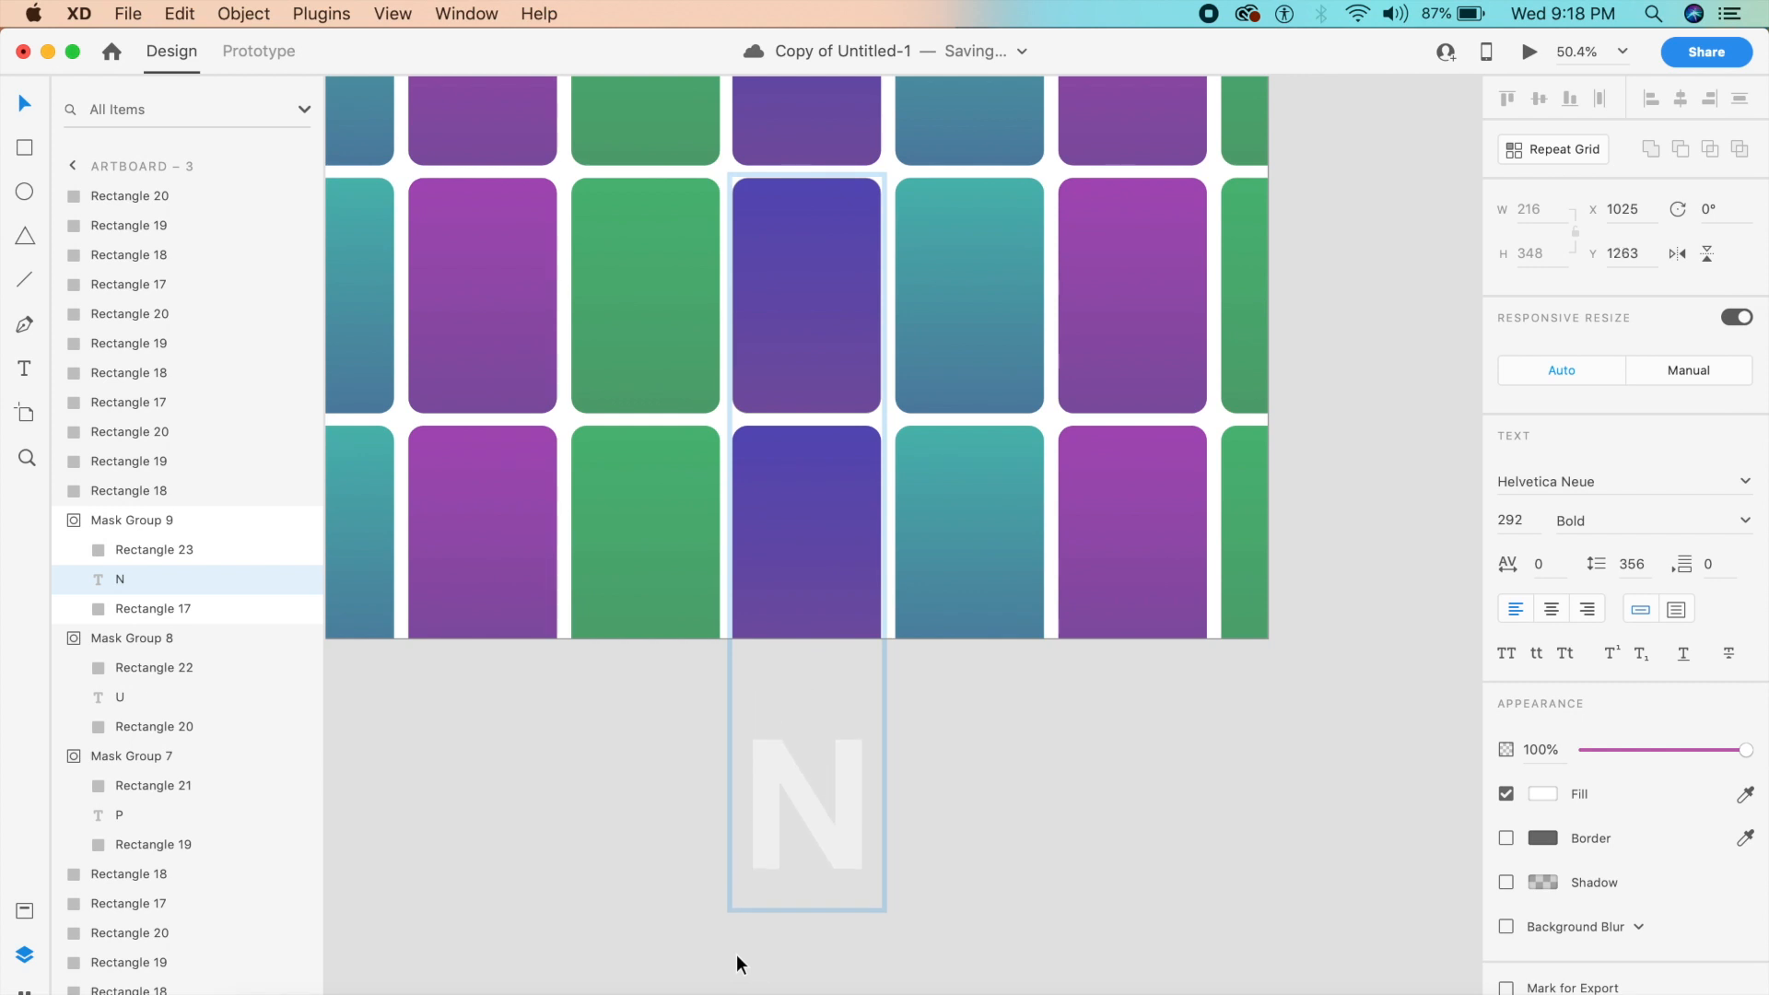
pyautogui.hotkey('shift', 'Down')
pyautogui.hotkey('shift', 'Down')
pyautogui.hotkey('shift', 'Down')
pyautogui.hotkey('shift', 'Down')
pyautogui.hotkey('shift', 'Down')
pyautogui.hotkey('shift', 'Down')
pyautogui.hotkey('shift', 'Down')
pyautogui.hotkey('shift', 'Down')
pyautogui.hotkey('shift', 'Down')
pyautogui.hotkey('shift', 'Down')
pyautogui.hotkey('shift', 'Down')
pyautogui.hotkey('shift', 'Down')
pyautogui.hotkey('shift', 'Down')
pyautogui.hotkey('shift', 'Down')
pyautogui.hotkey('shift', 'Down')
pyautogui.hotkey('shift', 'Down')
pyautogui.hotkey('shift', 'Down')
pyautogui.hotkey('shift', 'Down')
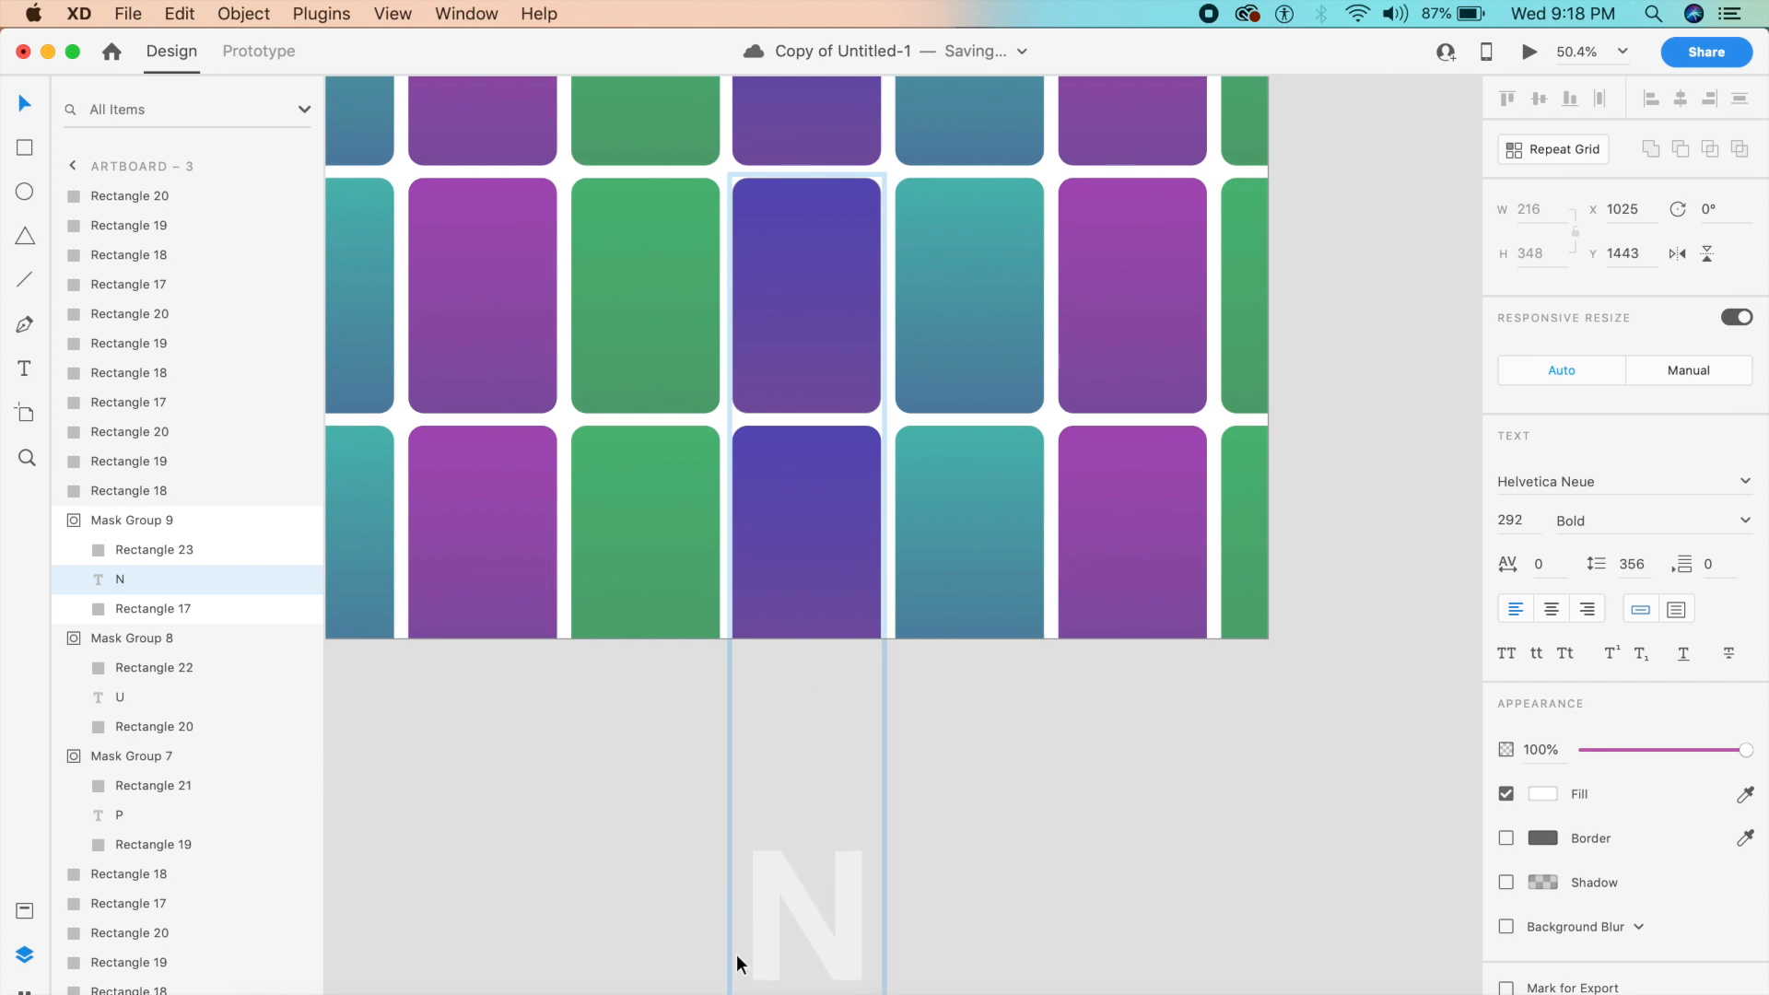
pyautogui.scroll(-3, 737, 954)
pyautogui.scroll(4, 737, 953)
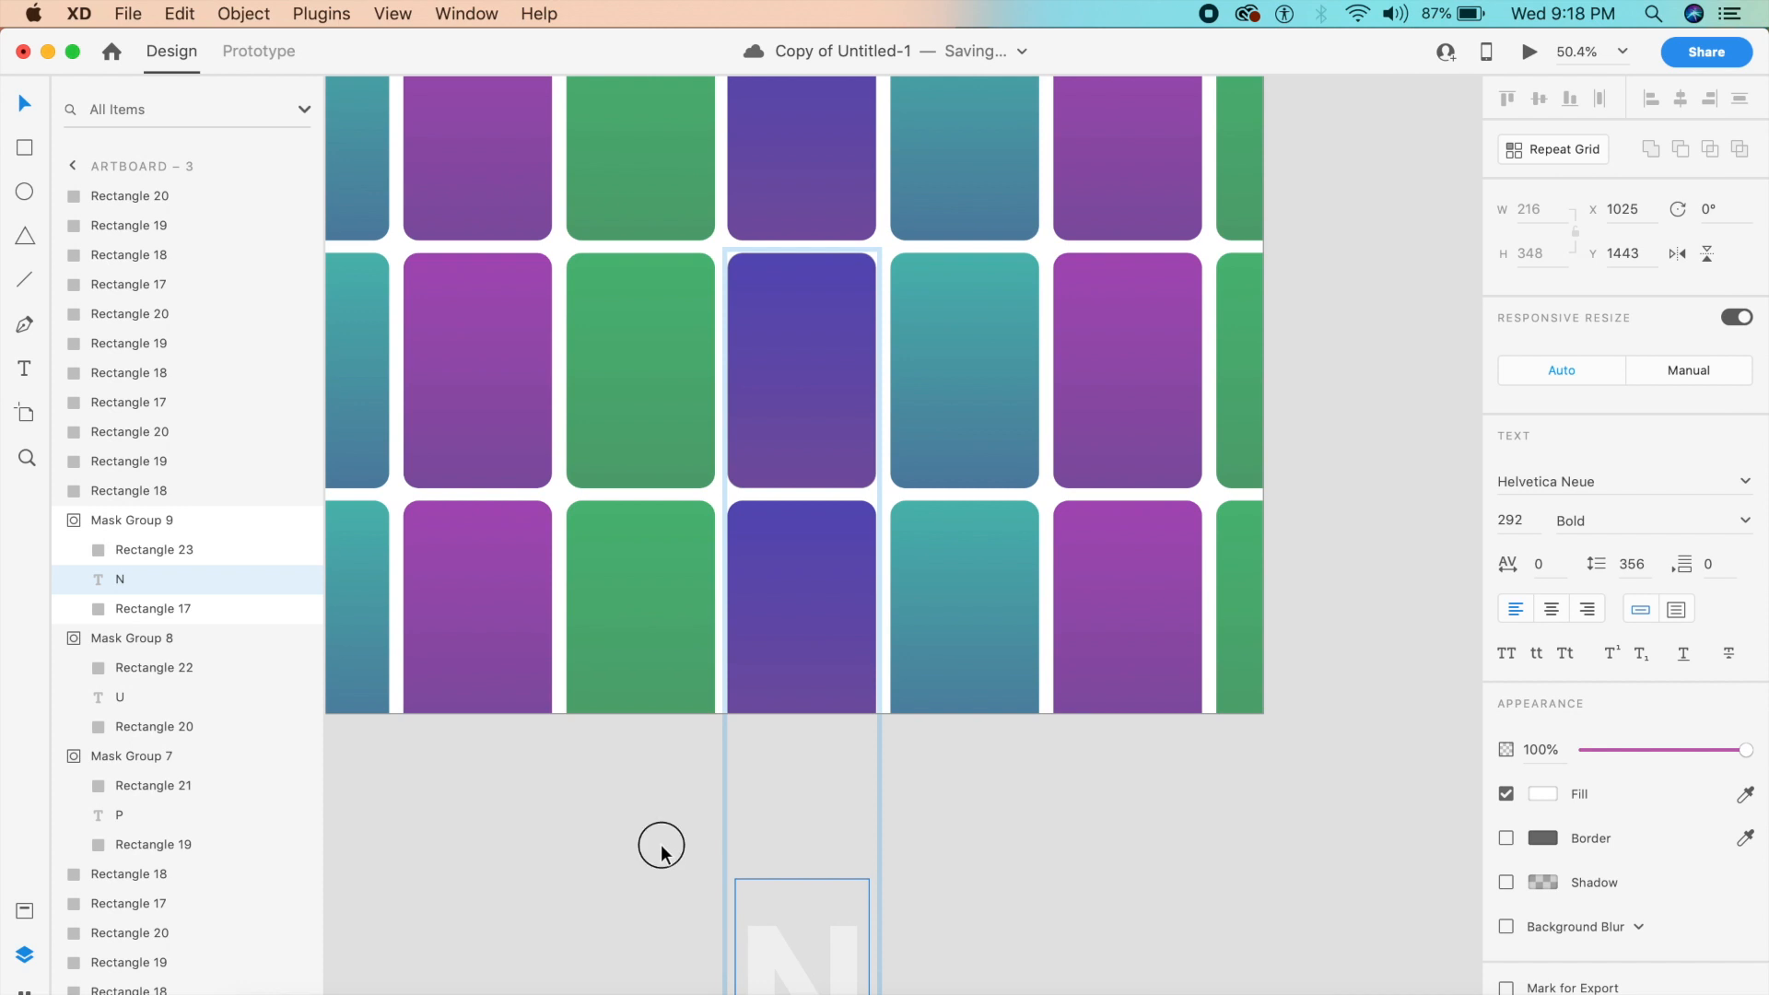
pyautogui.click(662, 847)
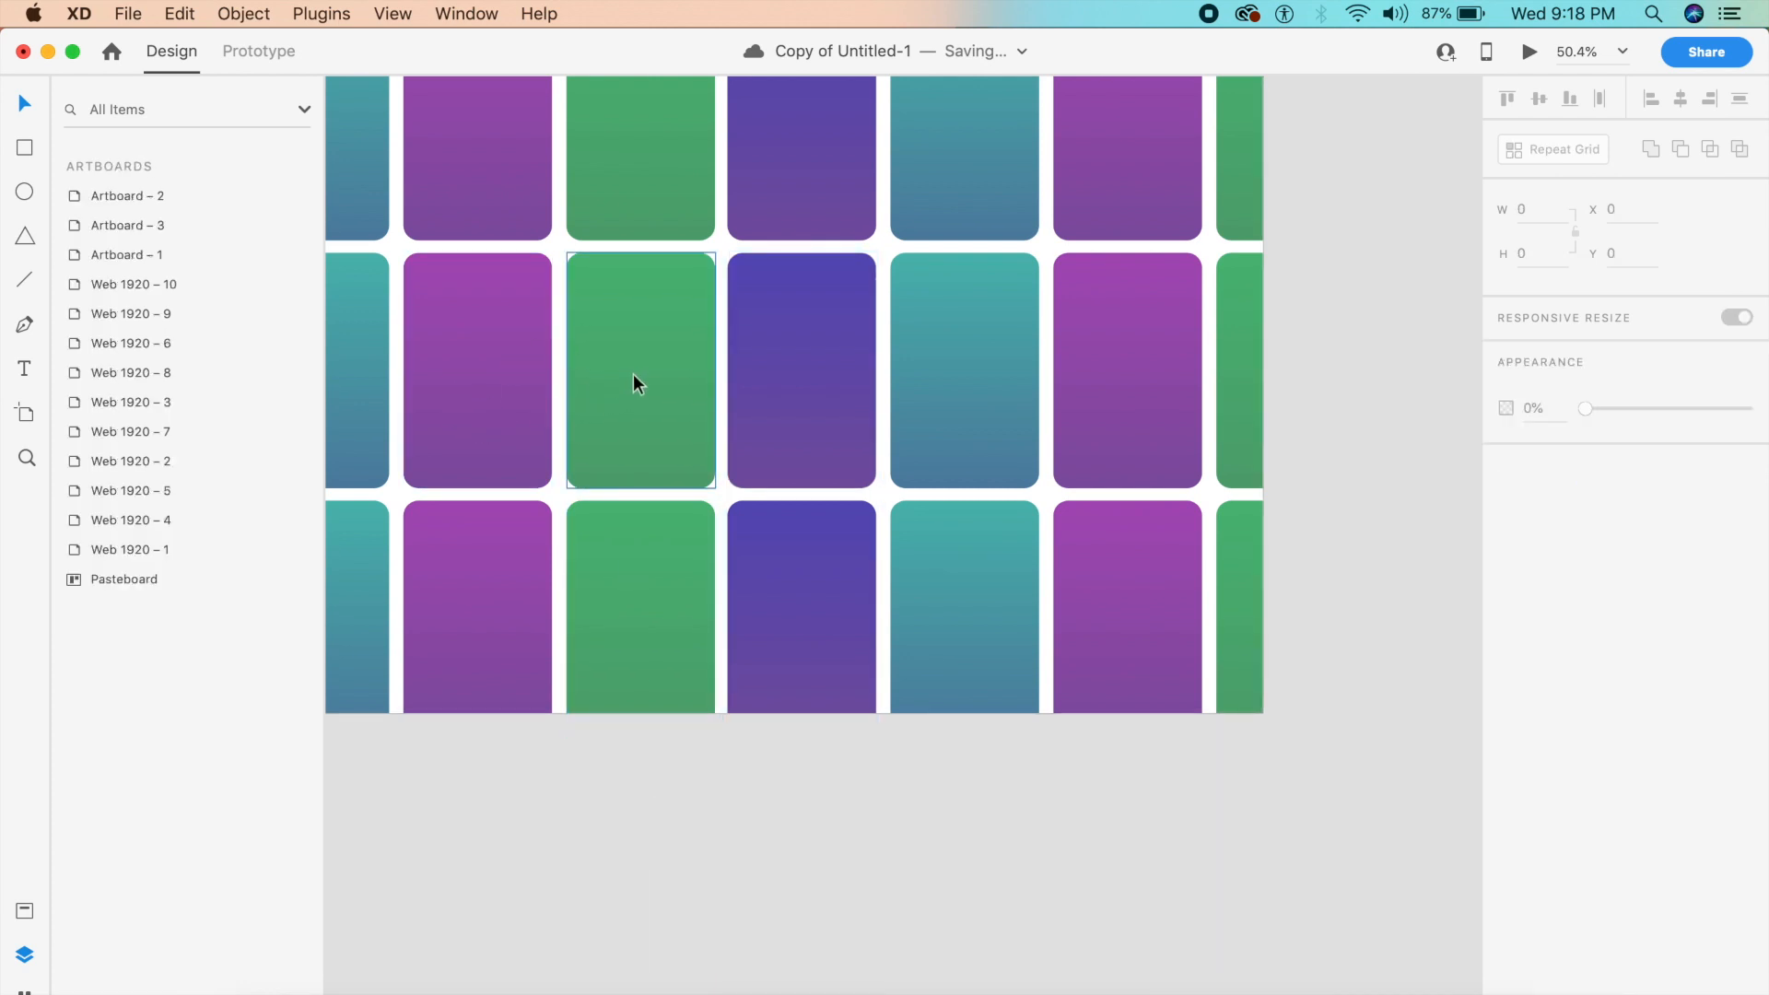
pyautogui.scroll(2, 836, 330)
pyautogui.hscroll(-2, 837, 329)
pyautogui.scroll(5, 837, 330)
pyautogui.hscroll(-3, 836, 330)
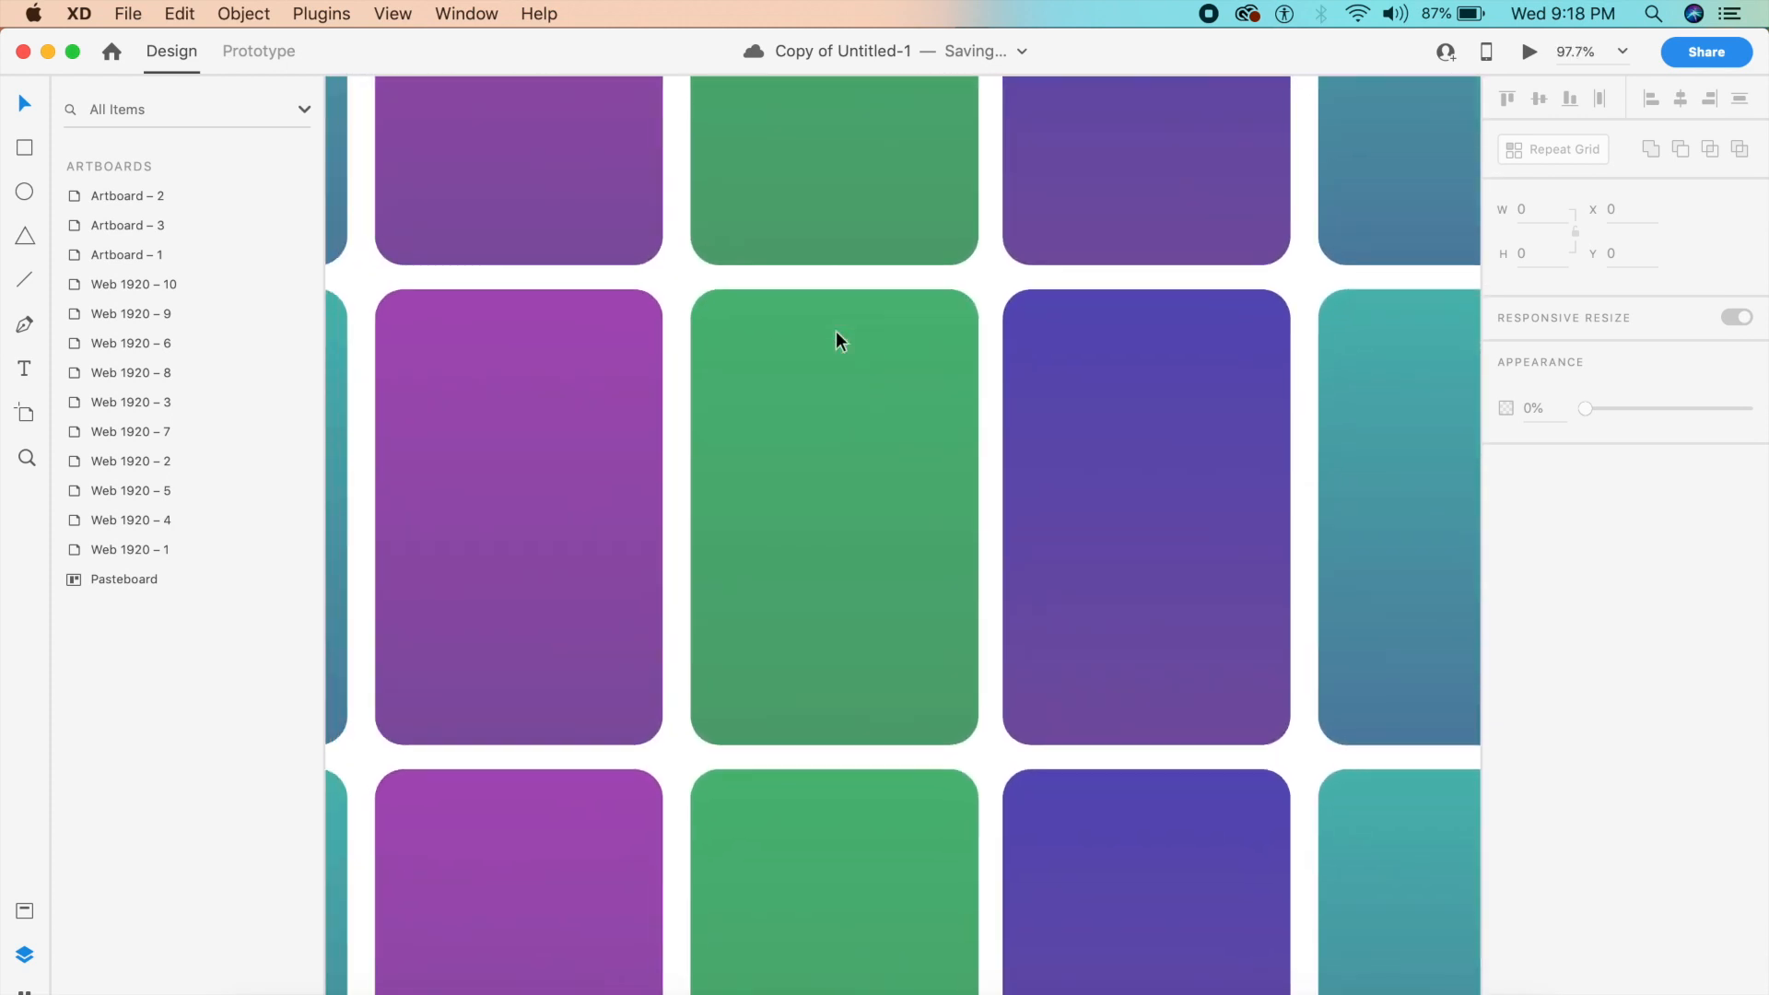
pyautogui.hscroll(-3, 836, 330)
pyautogui.doubleClick(854, 333)
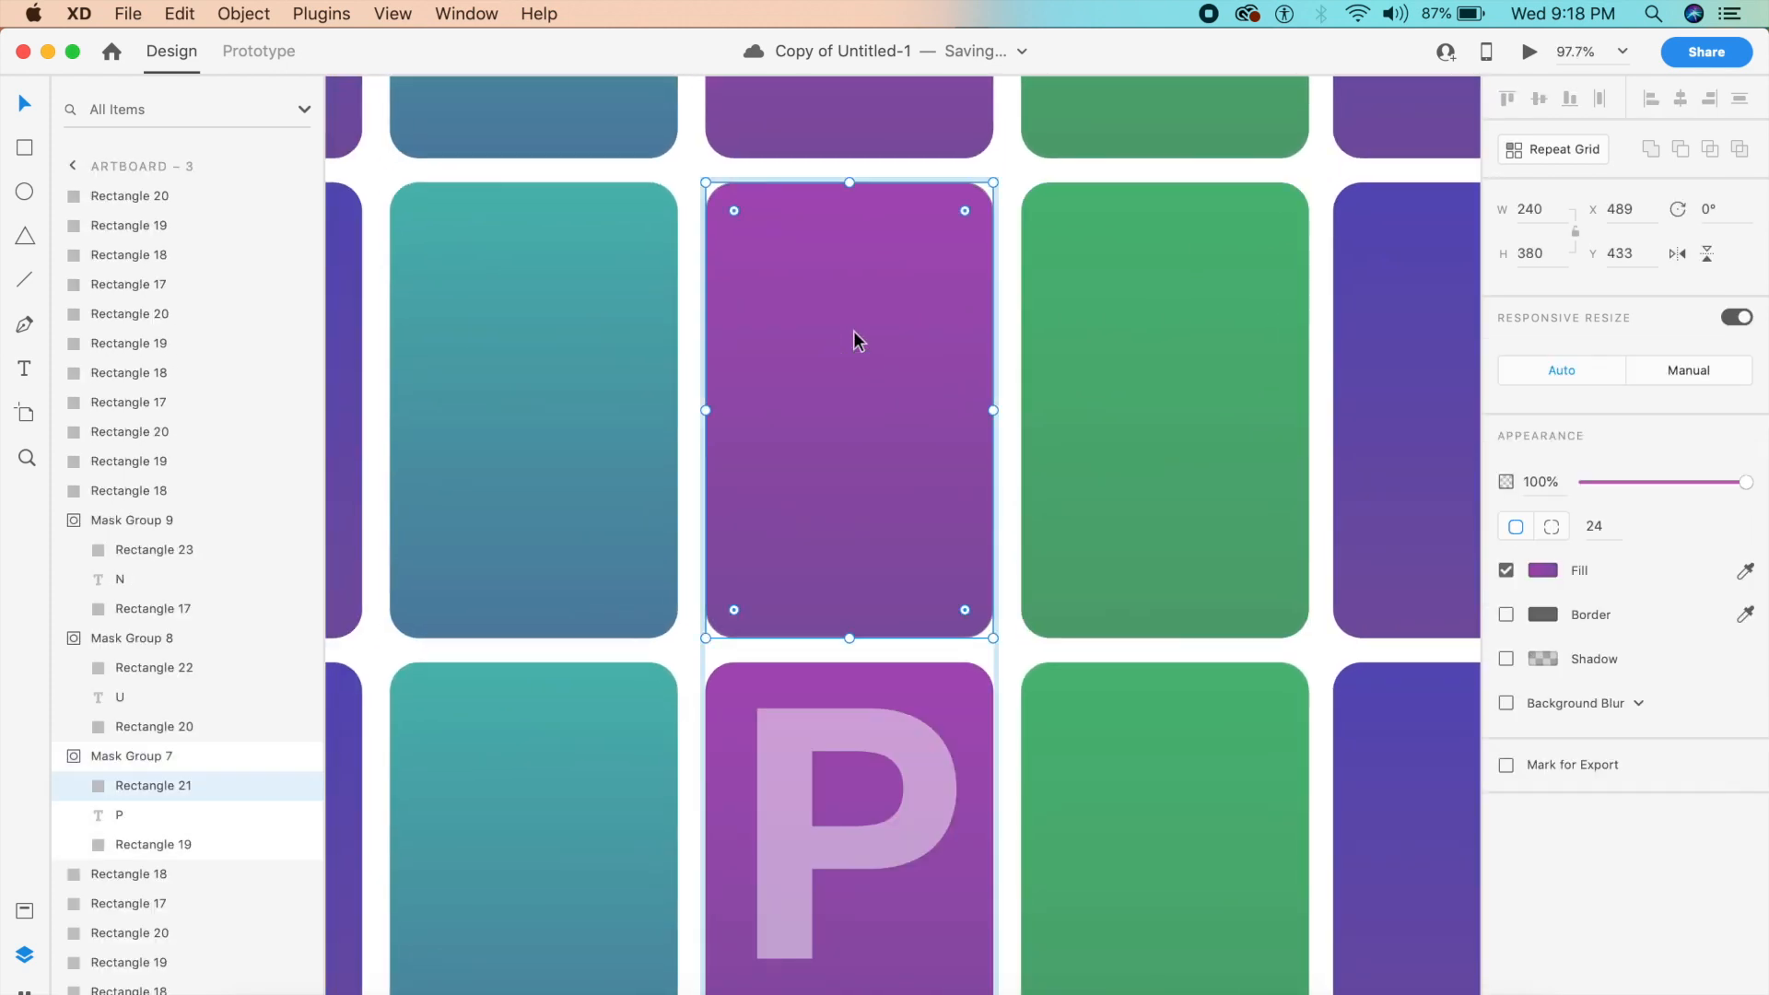
# Duplicate Artboard – 3 with its card grid and masked letters.
pyautogui.scroll(-3, 853, 339)
pyautogui.click(440, 350)
pyautogui.scroll(-3, 440, 351)
pyautogui.click(540, 269)
pyautogui.press('super+d')
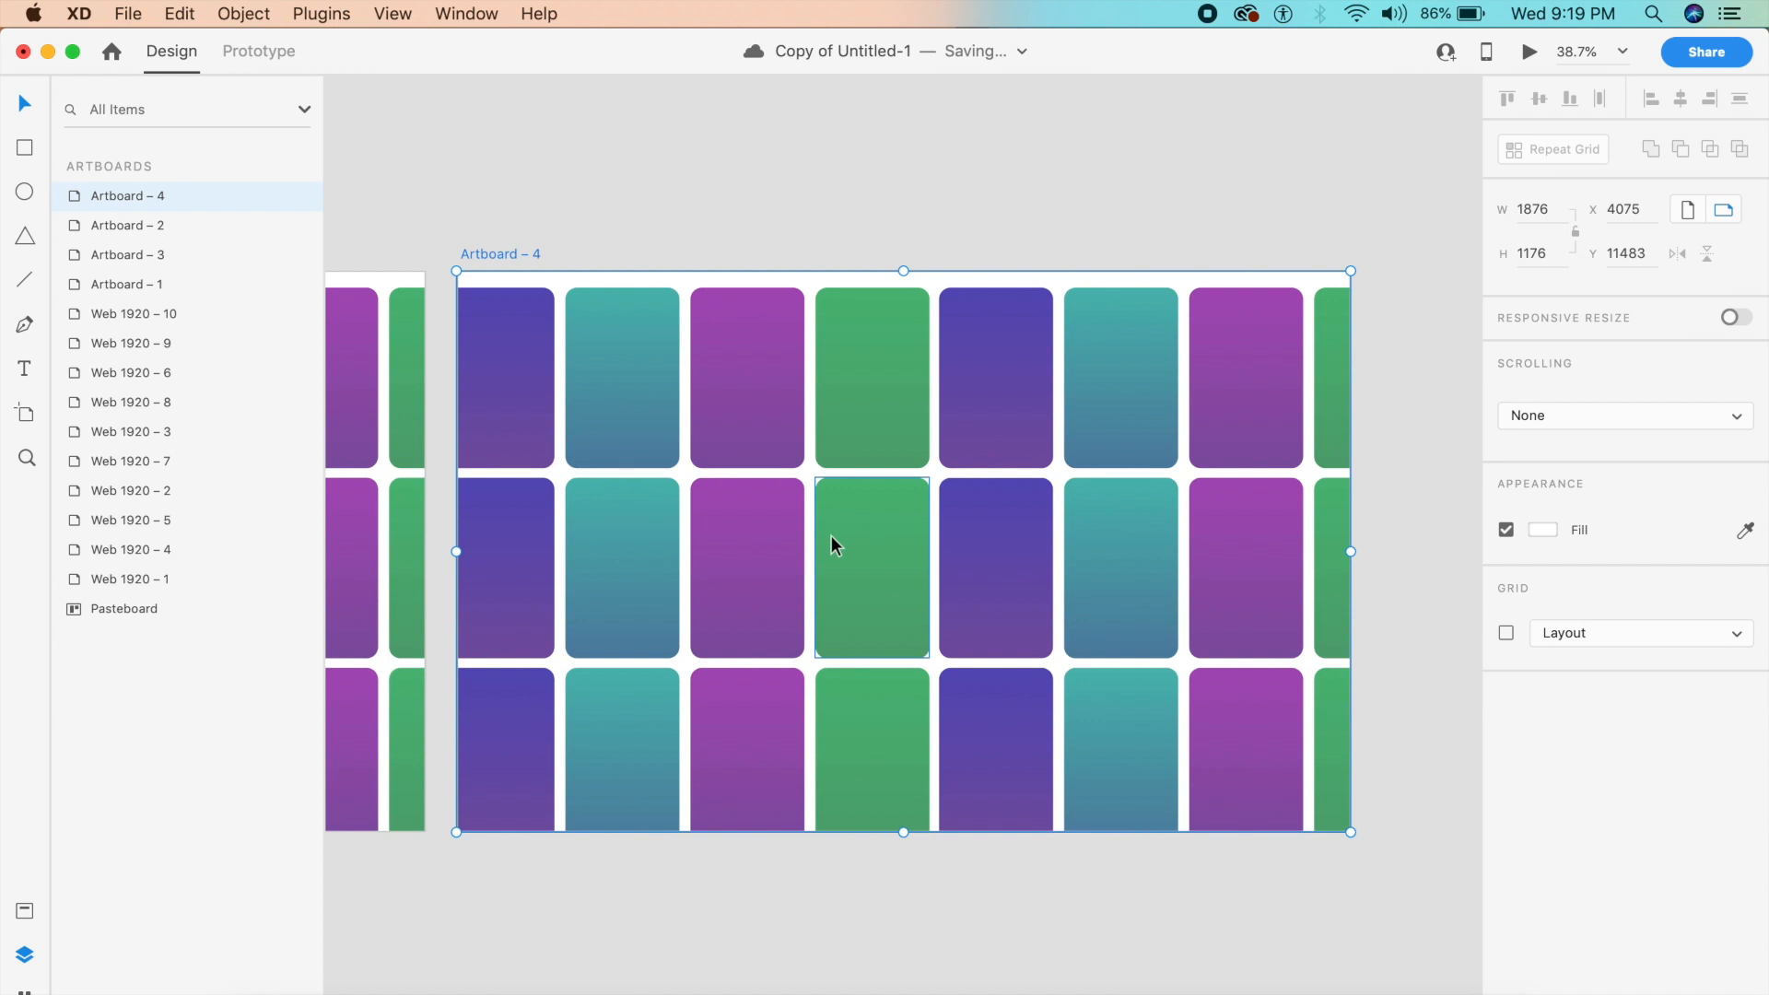
# On Artboard – 4, move the rear card in the purple P mask group straight up to Y 24, out of the mask.
pyautogui.click(783, 558)
pyautogui.doubleClick(756, 586)
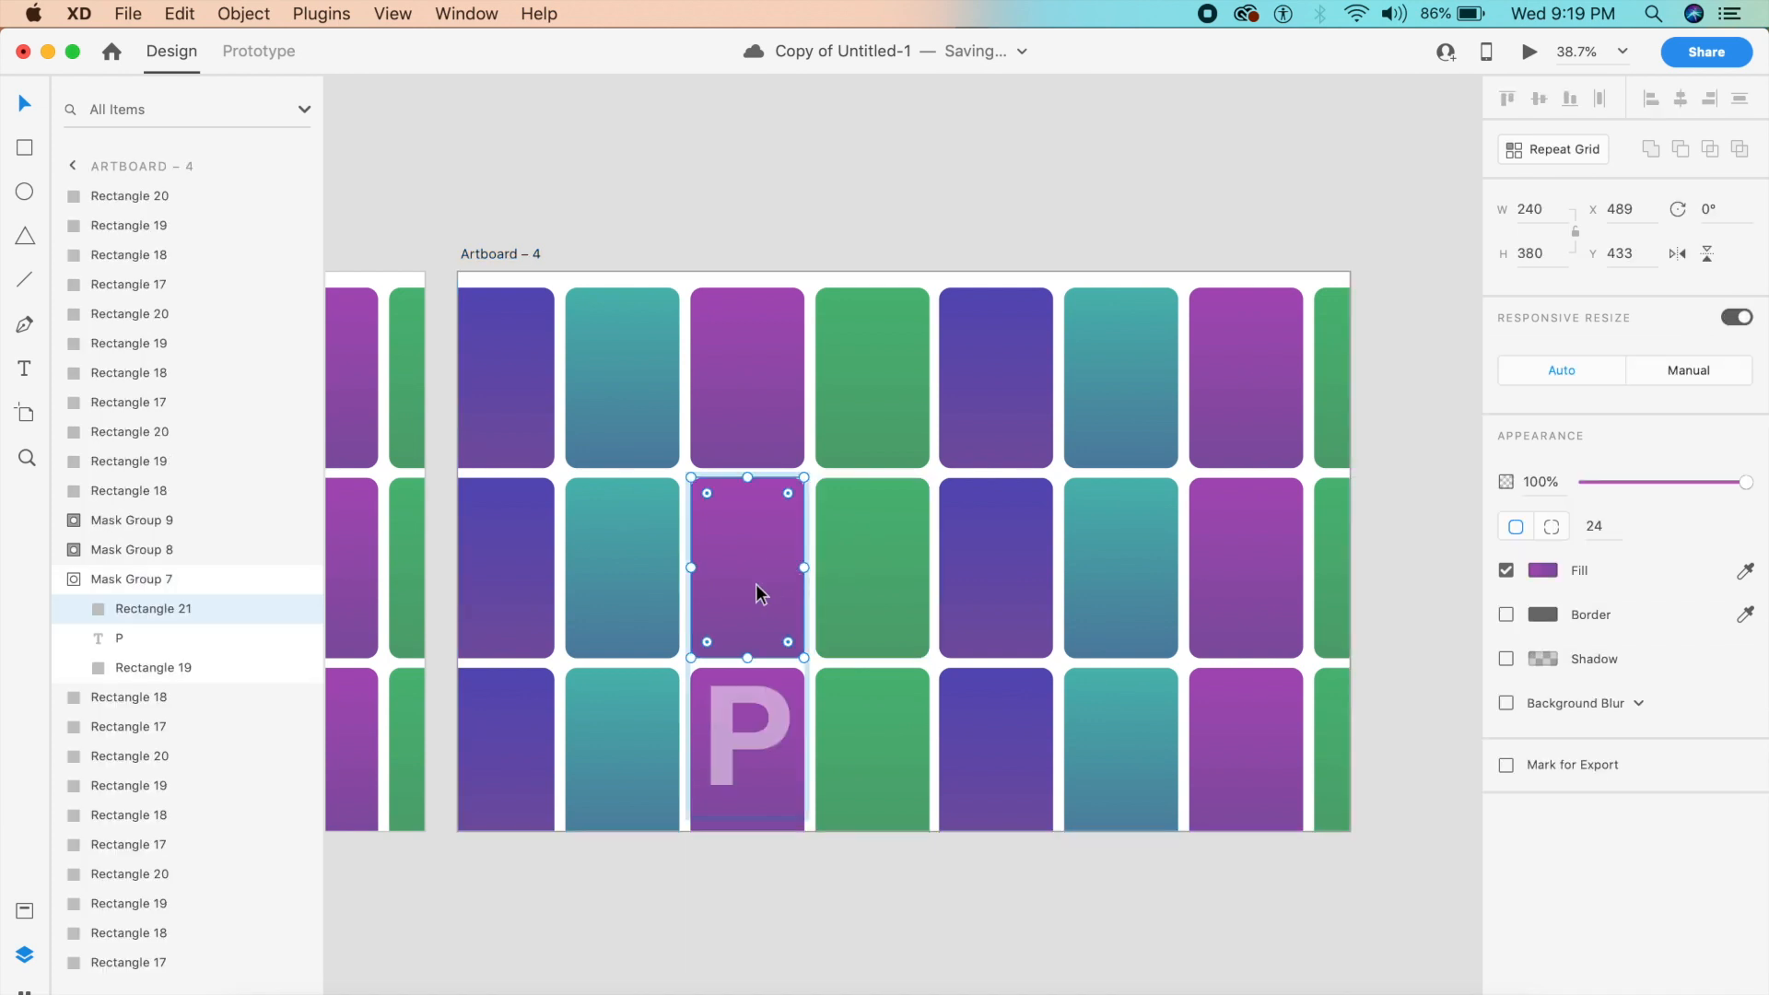
pyautogui.scroll(5, 752, 590)
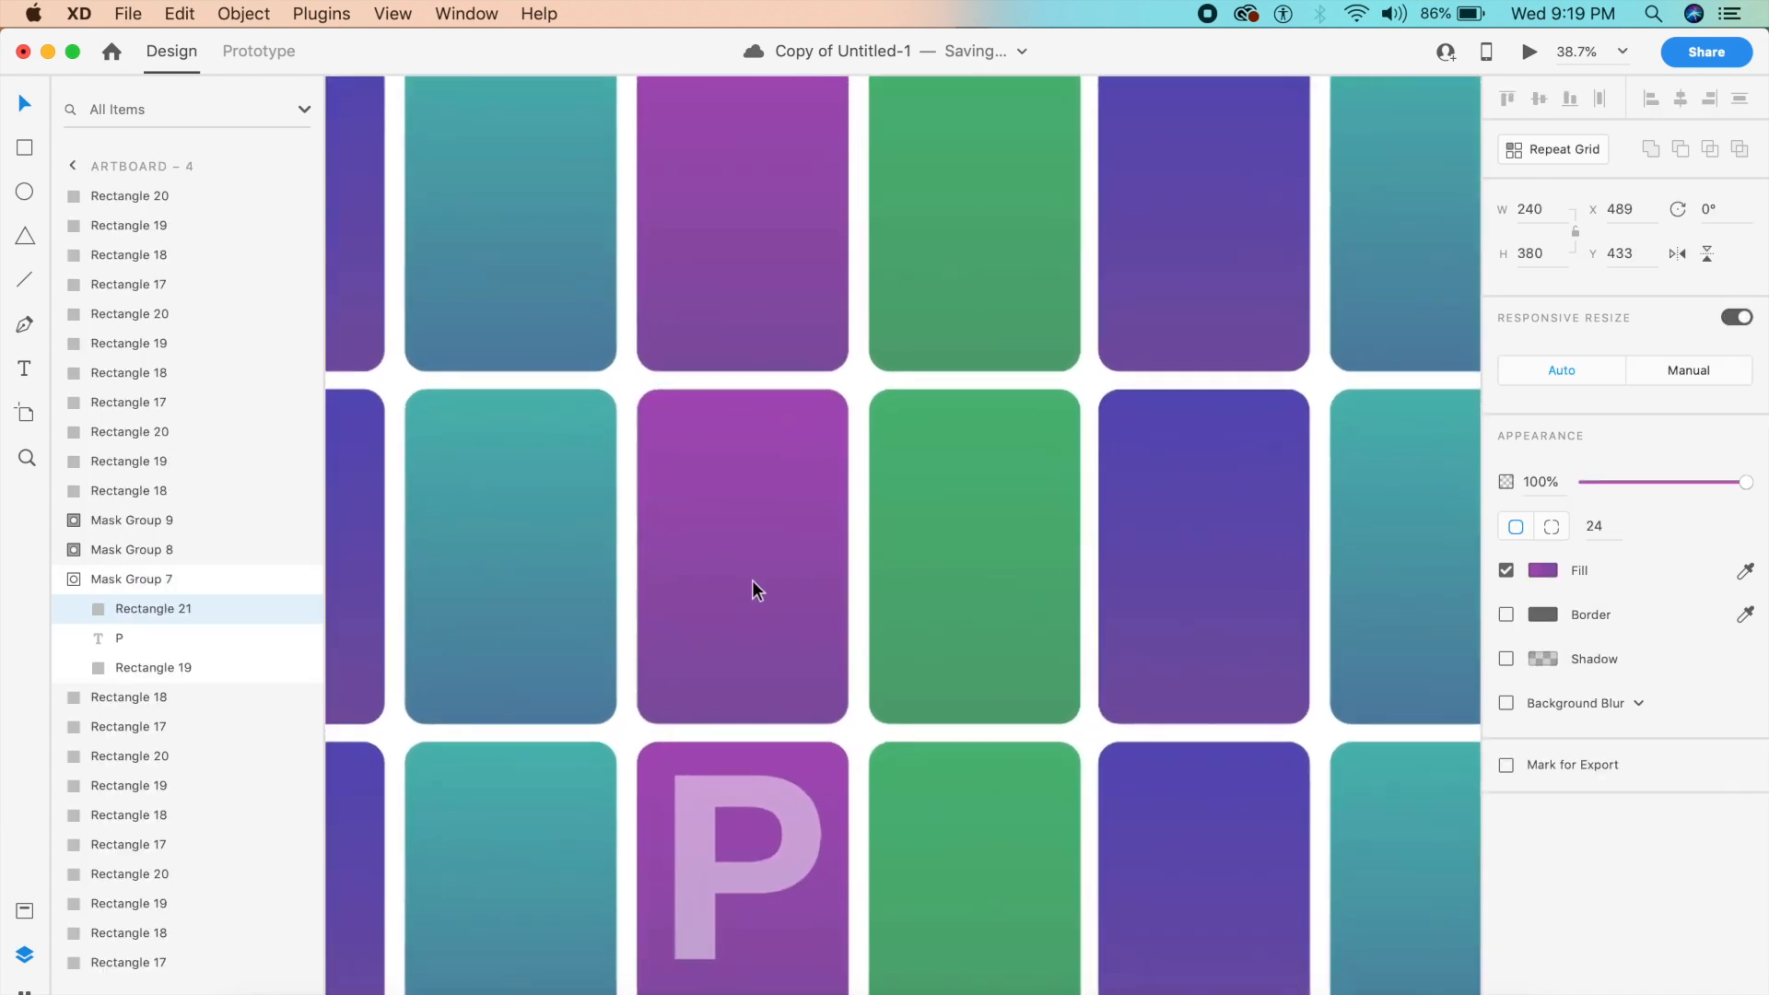
pyautogui.click(770, 548)
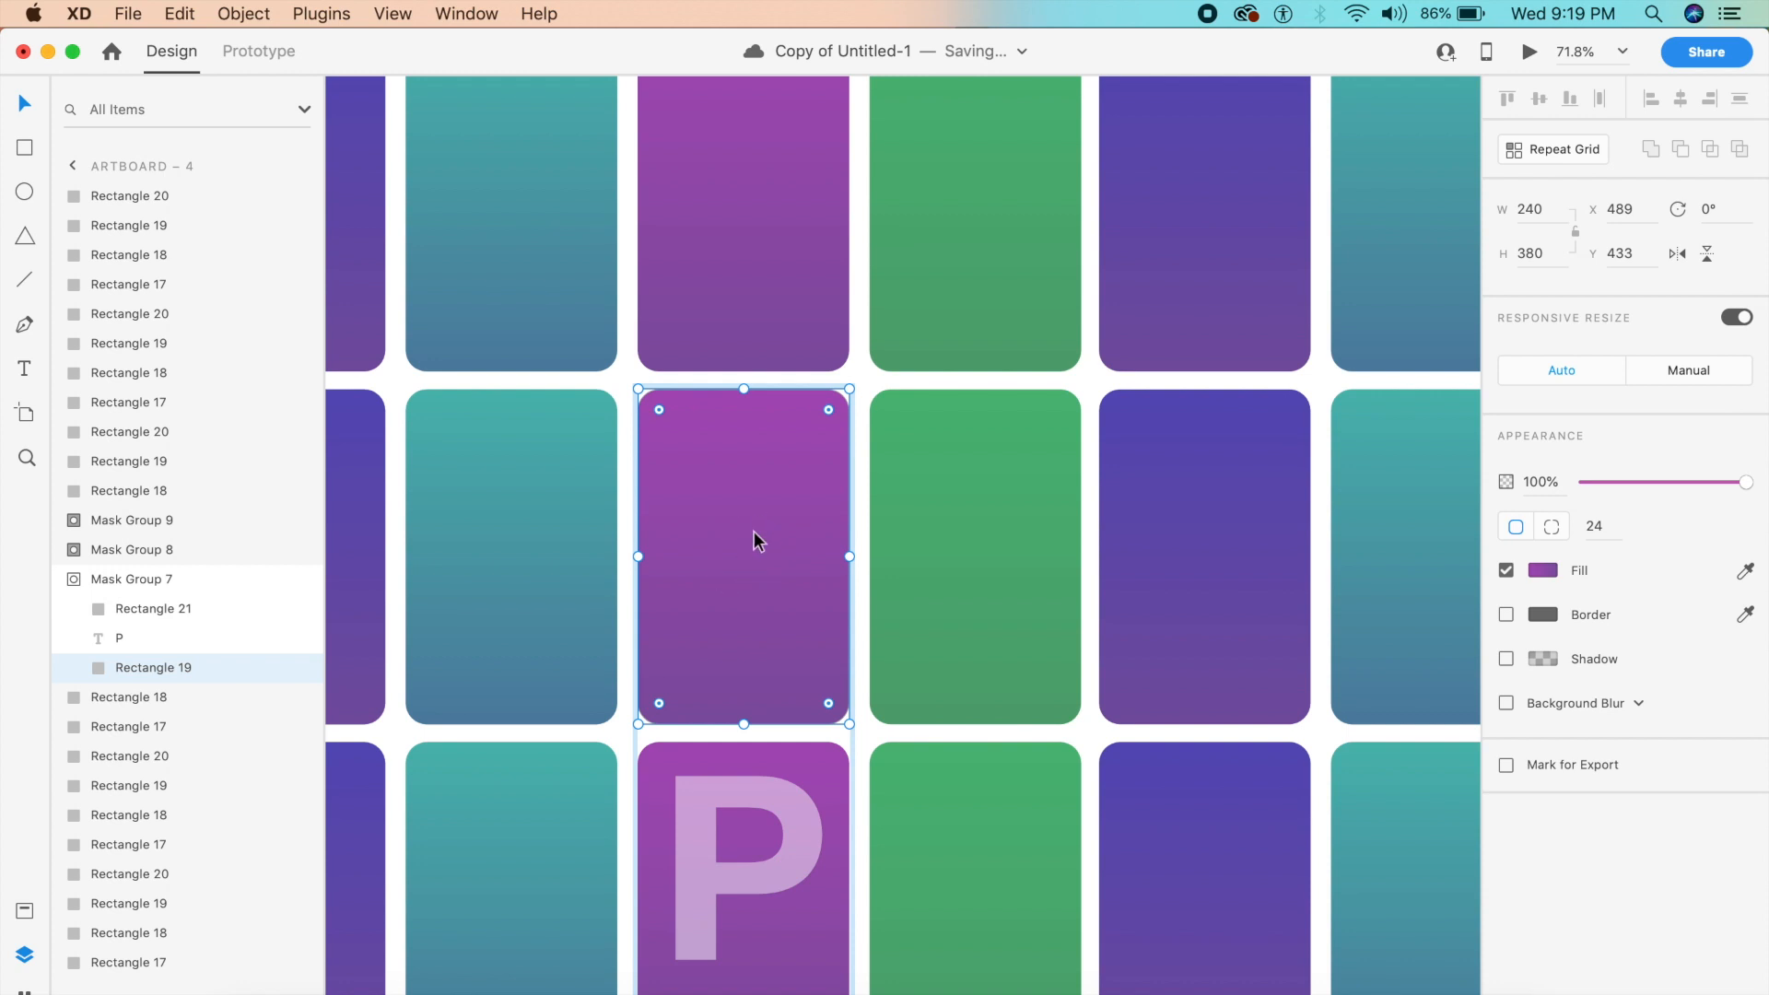
pyautogui.click(748, 562)
pyautogui.moveTo(748, 564); pyautogui.dragTo(771, 306)
pyautogui.moveTo(765, 437); pyautogui.dragTo(788, 336)
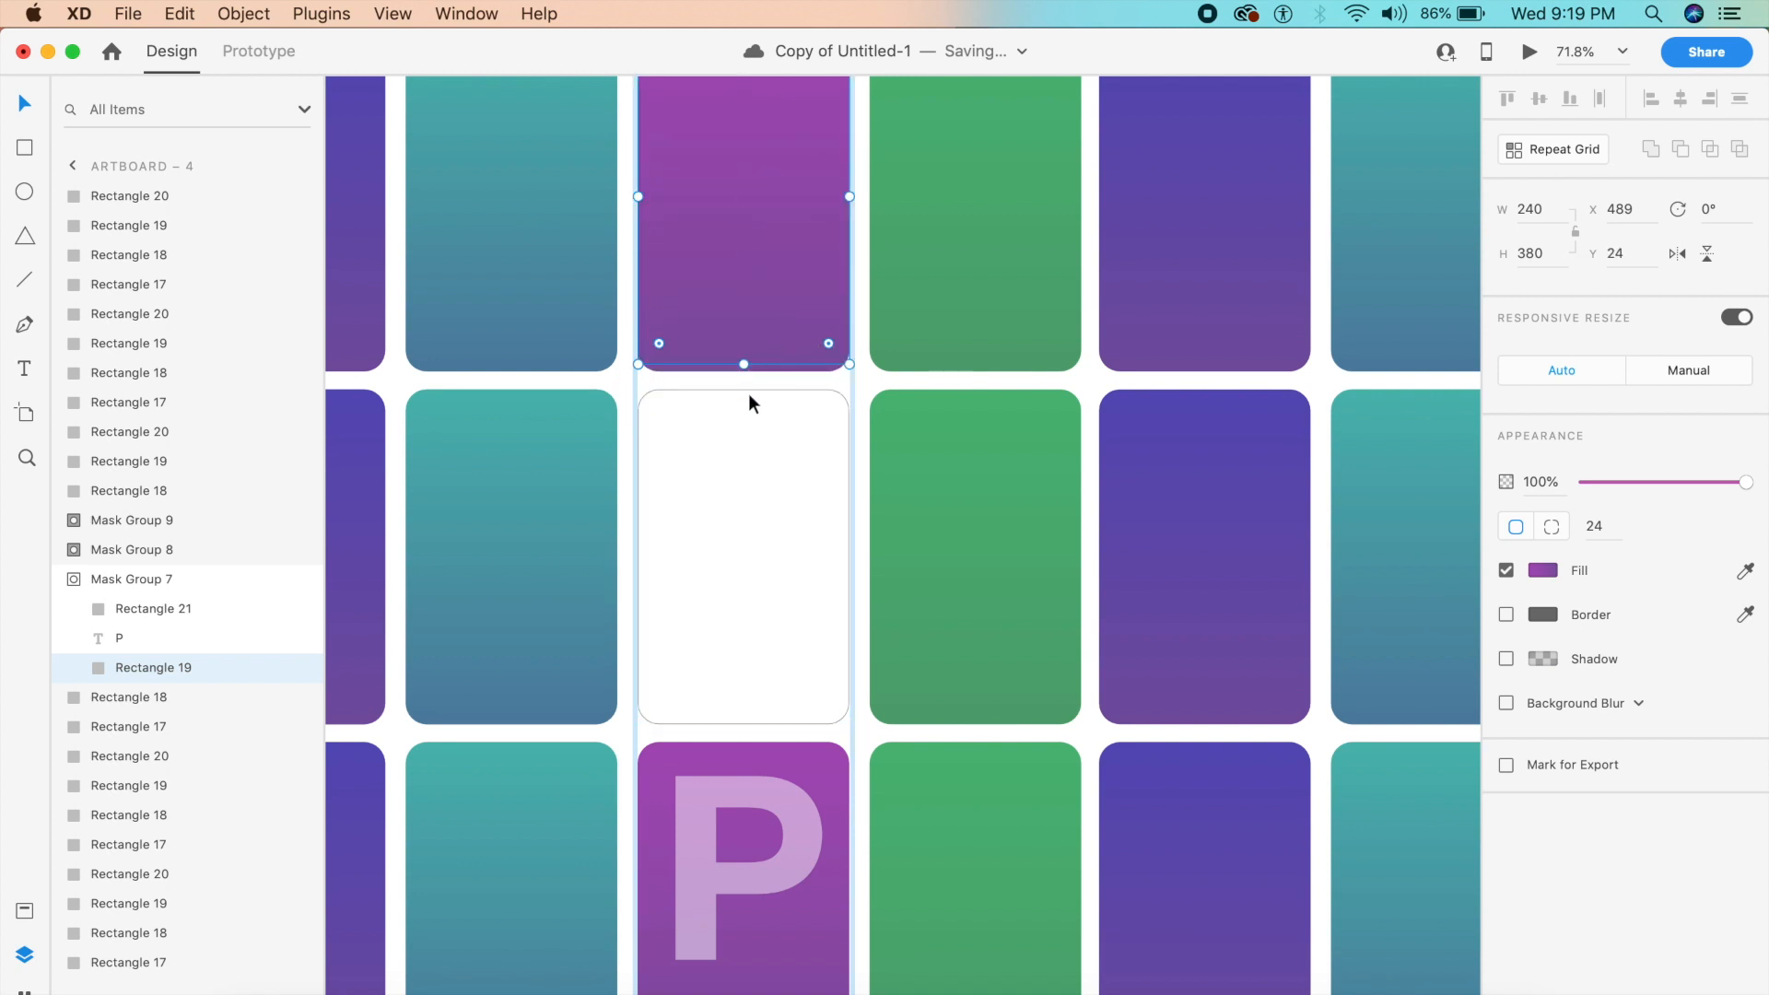
pyautogui.click(765, 433)
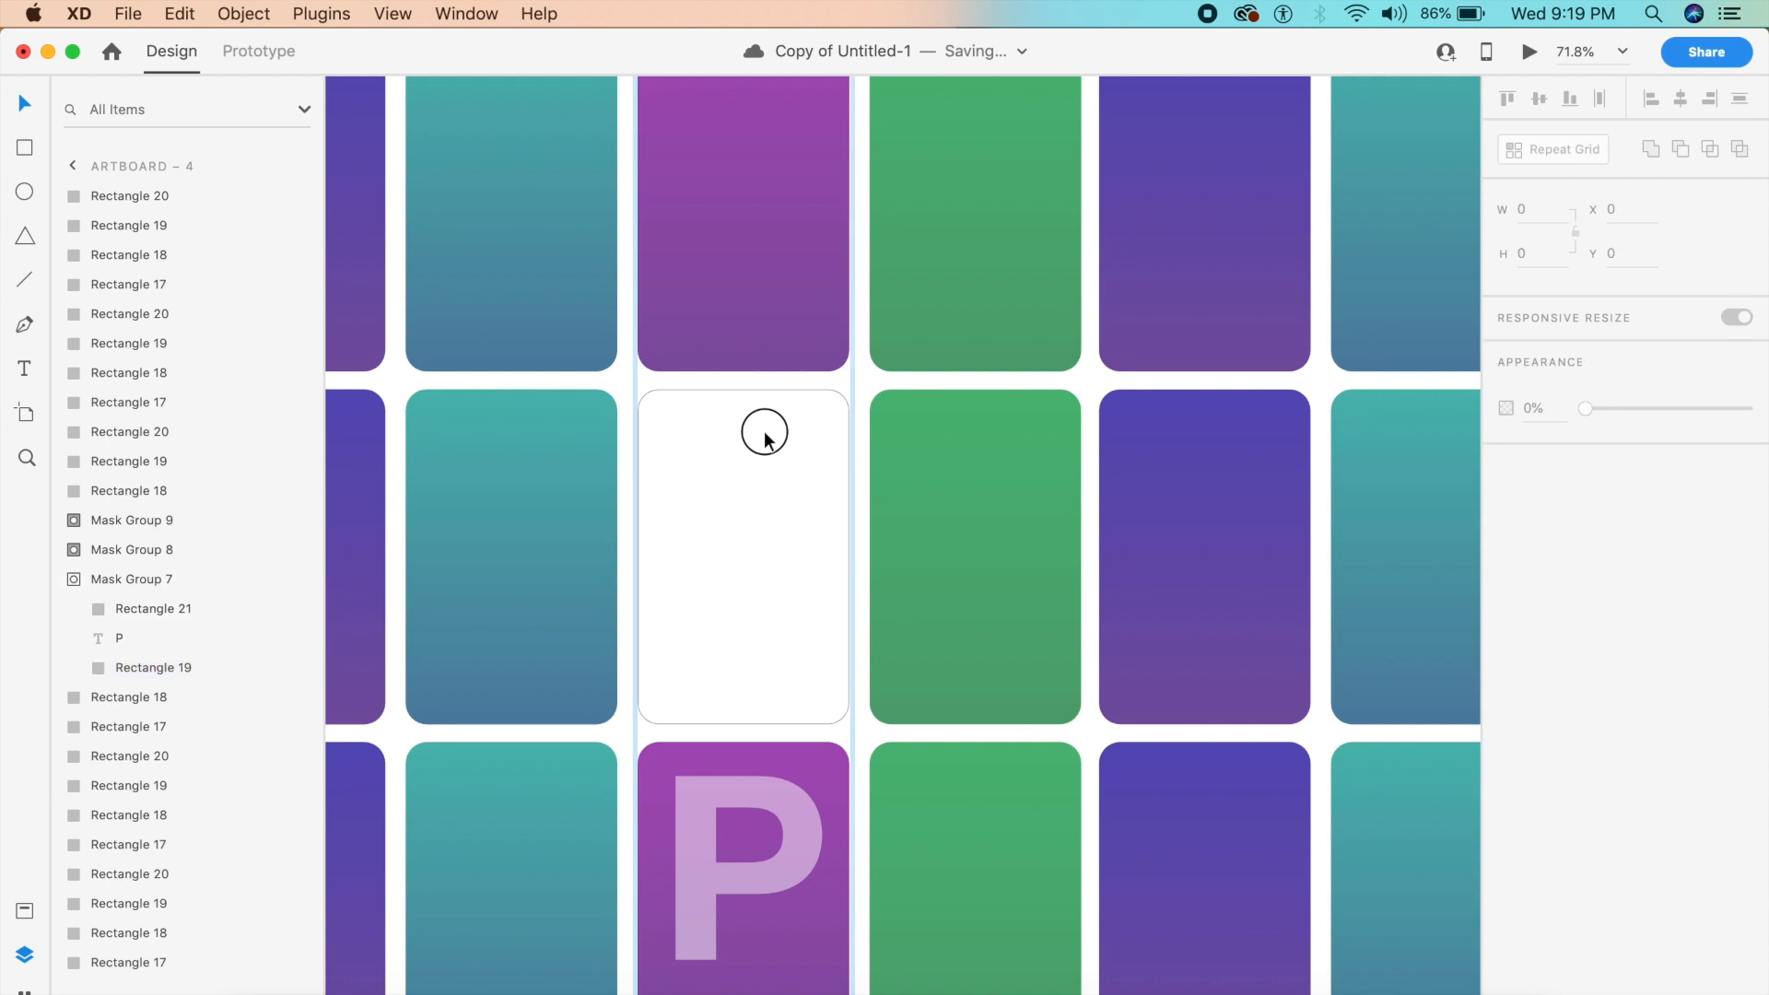
pyautogui.click(794, 327)
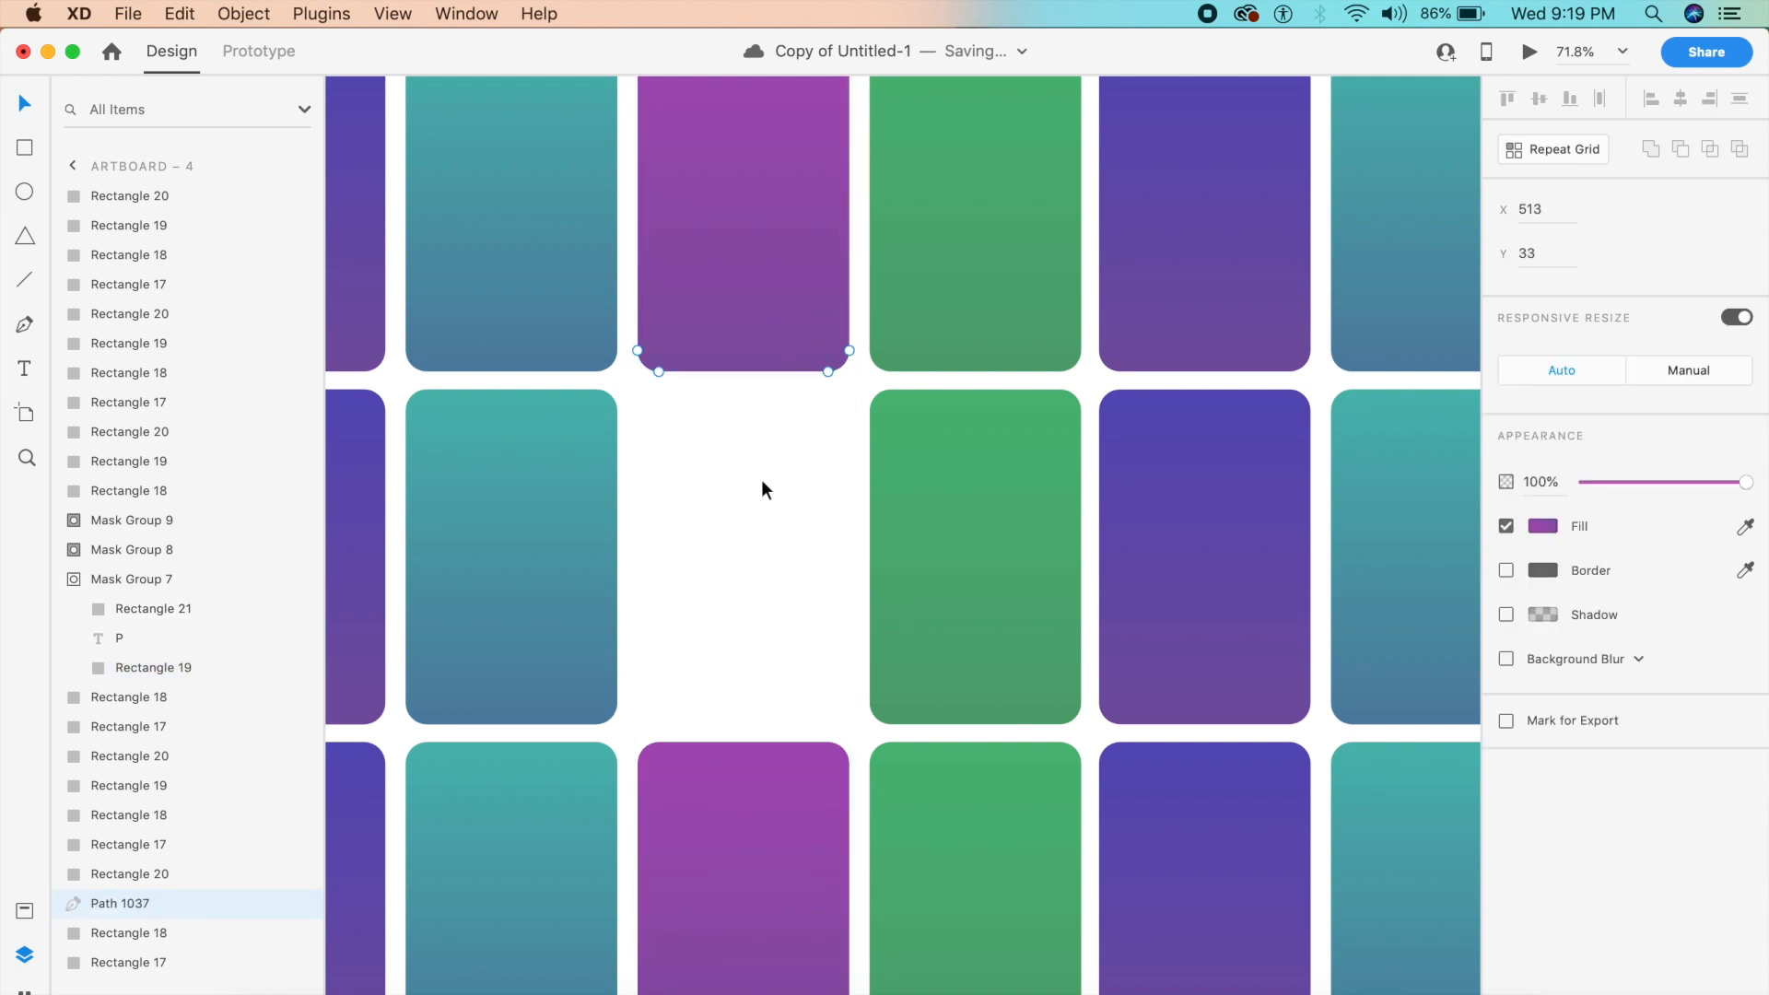
pyautogui.click(120, 638)
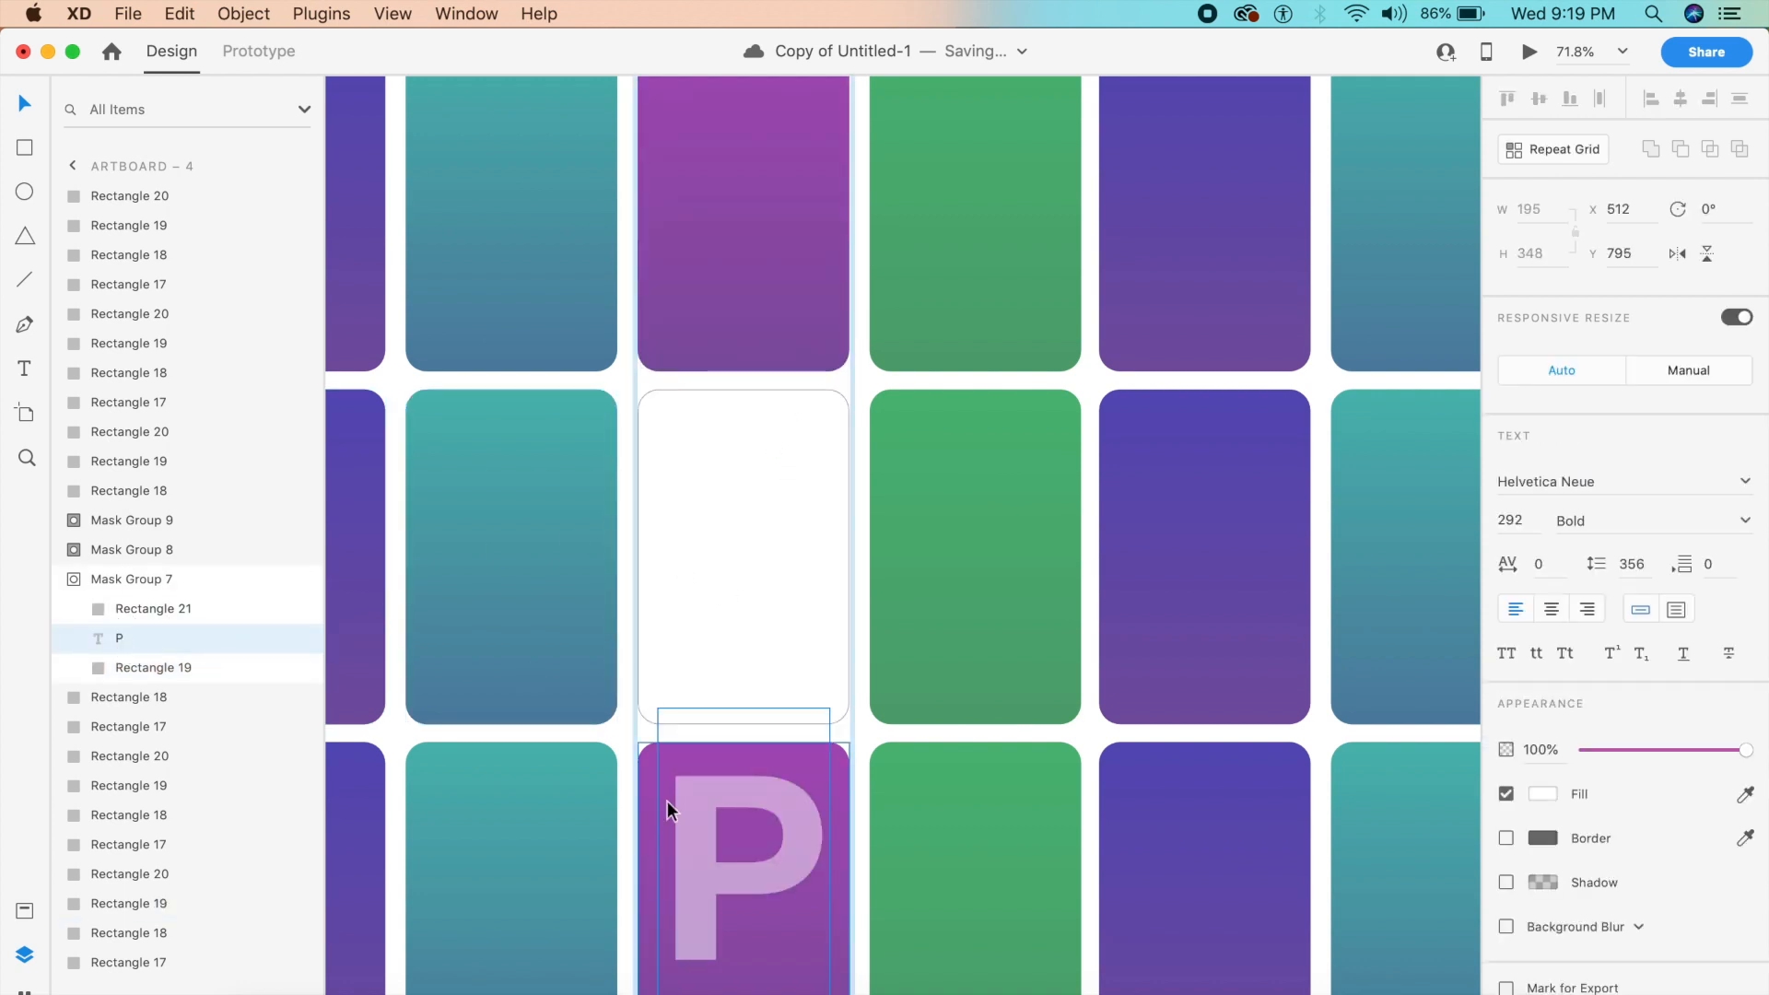
pyautogui.click(698, 788)
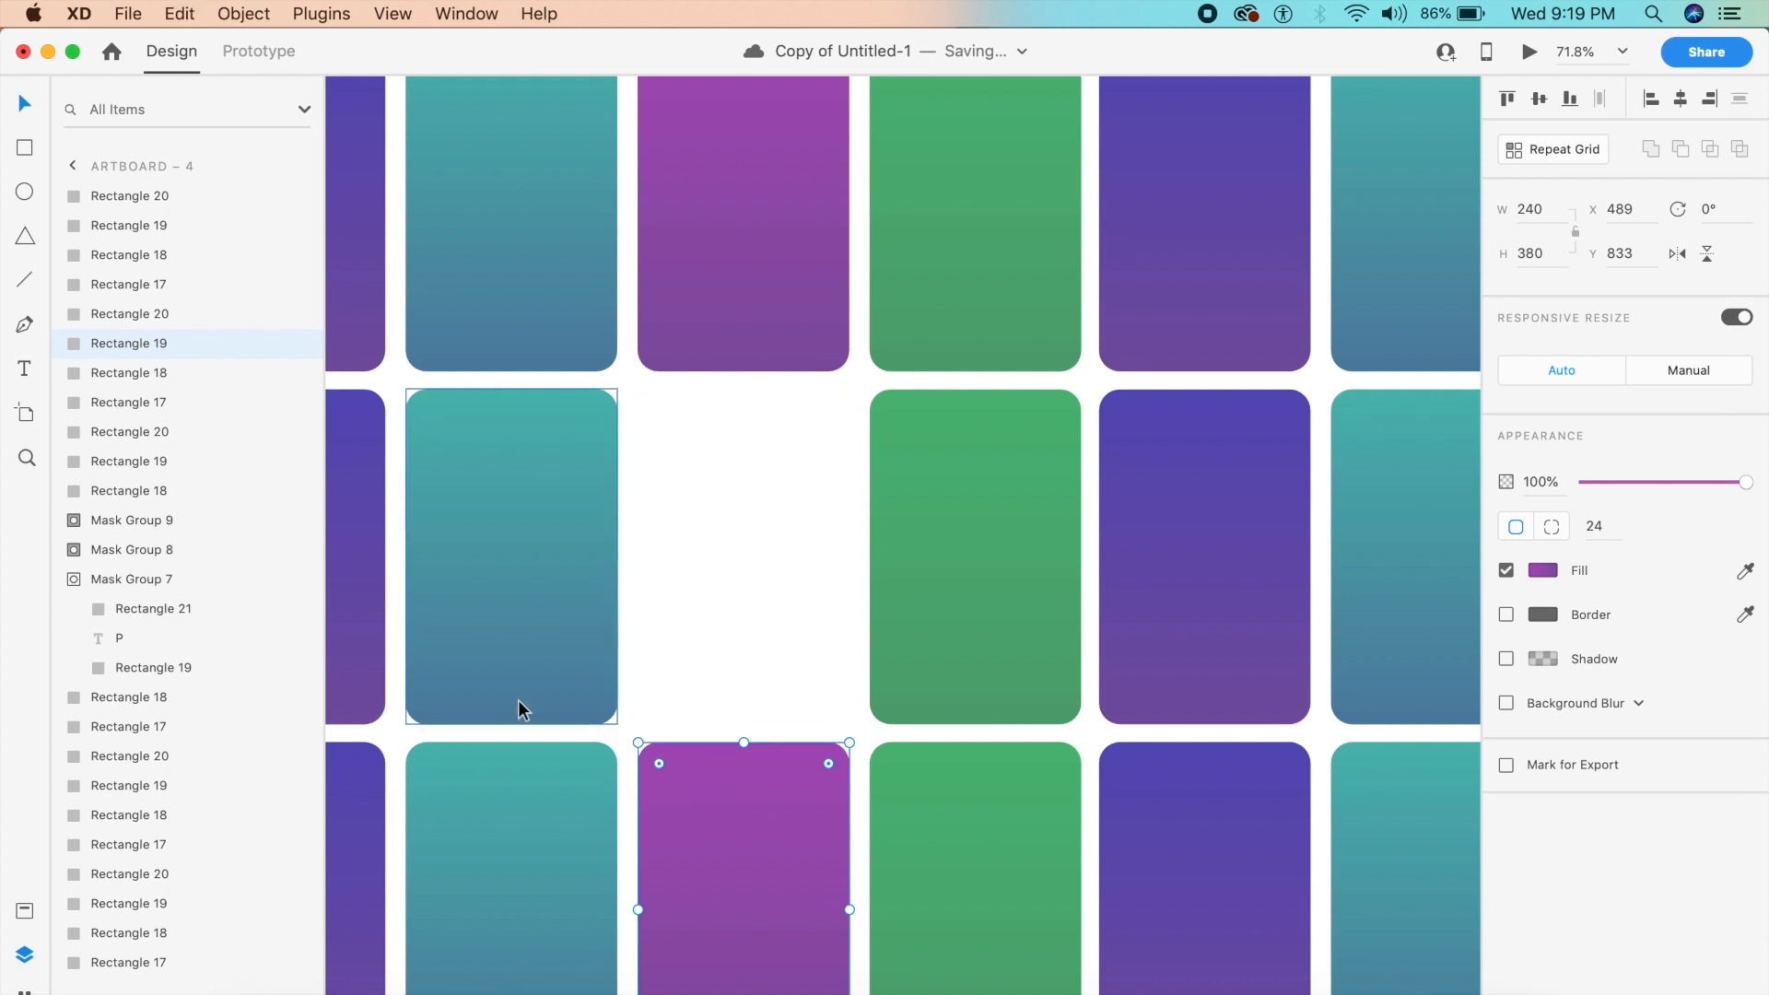
# Move the letter P straight up to Y 449 inside its mask on Artboard – 4 and change its fill from white to grey.
pyautogui.click(120, 638)
pyautogui.hotkey('shift', 'Up')
pyautogui.hotkey('shift', 'Up')
pyautogui.hotkey('shift', 'Up')
pyautogui.hotkey('shift', 'Up')
pyautogui.hotkey('shift', 'Up')
pyautogui.hotkey('shift', 'Up')
pyautogui.hotkey('shift', 'Up')
pyautogui.hotkey('shift', 'Up')
pyautogui.hotkey('shift', 'Up')
pyautogui.hotkey('shift', 'Up')
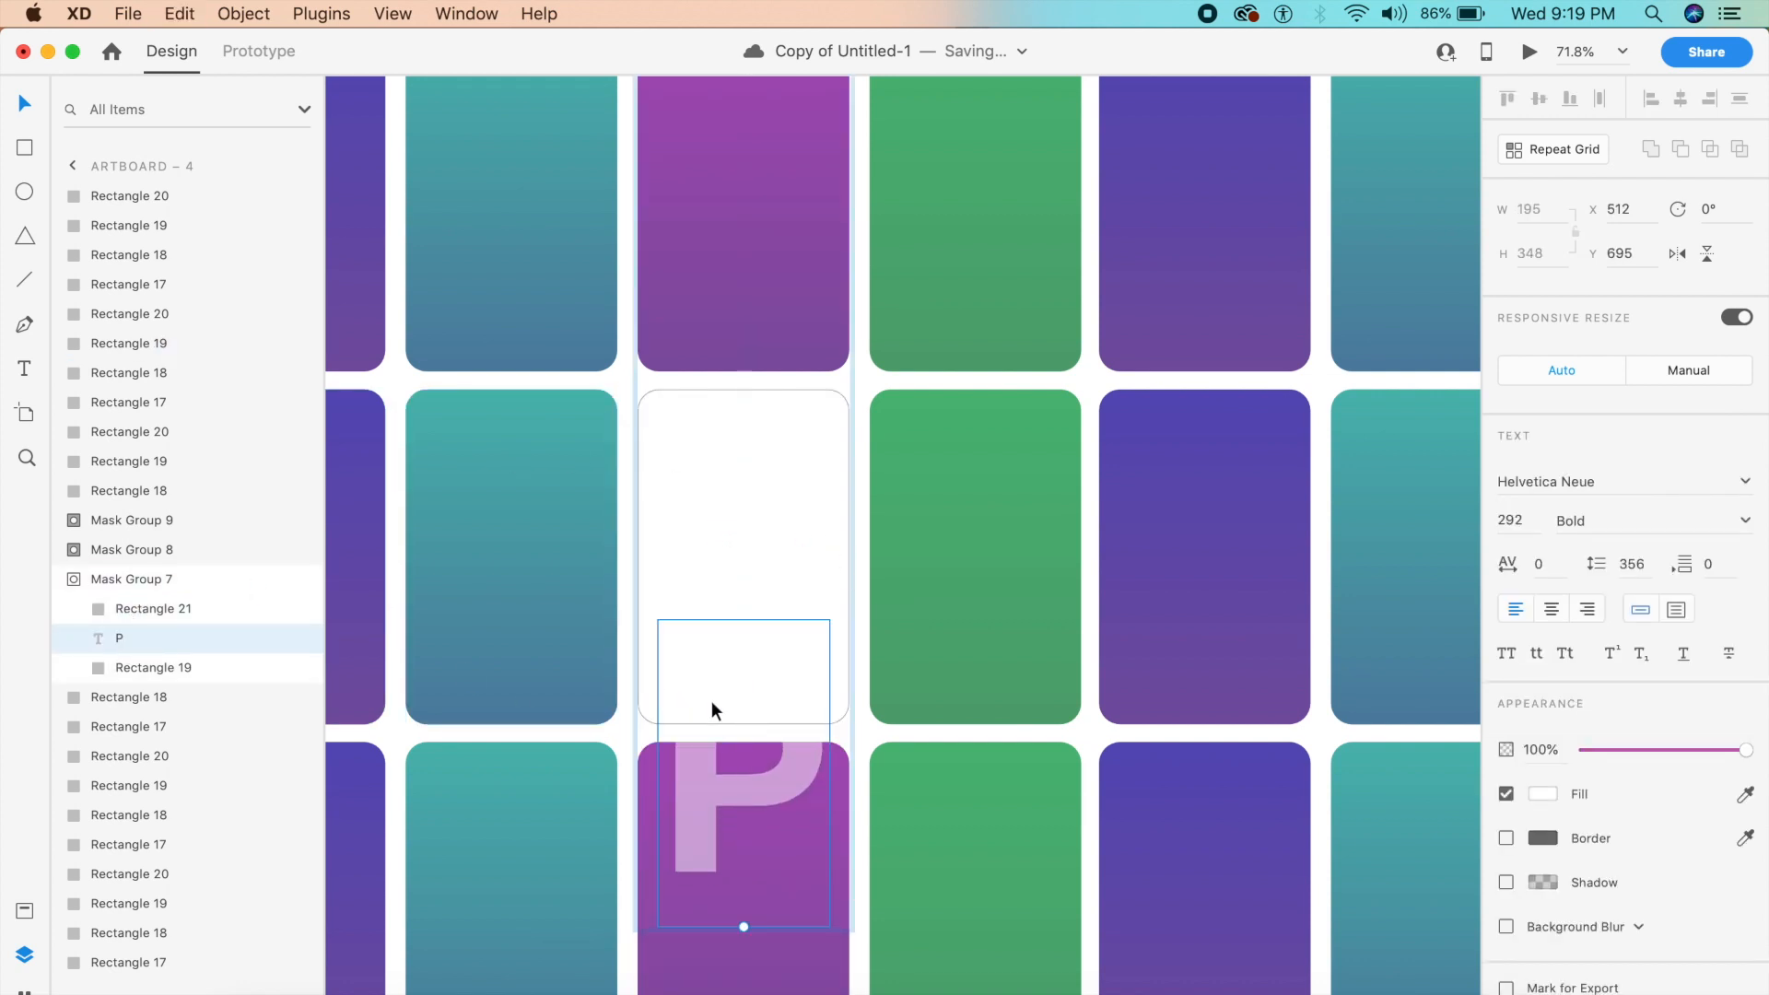
pyautogui.moveTo(701, 707); pyautogui.dragTo(702, 488)
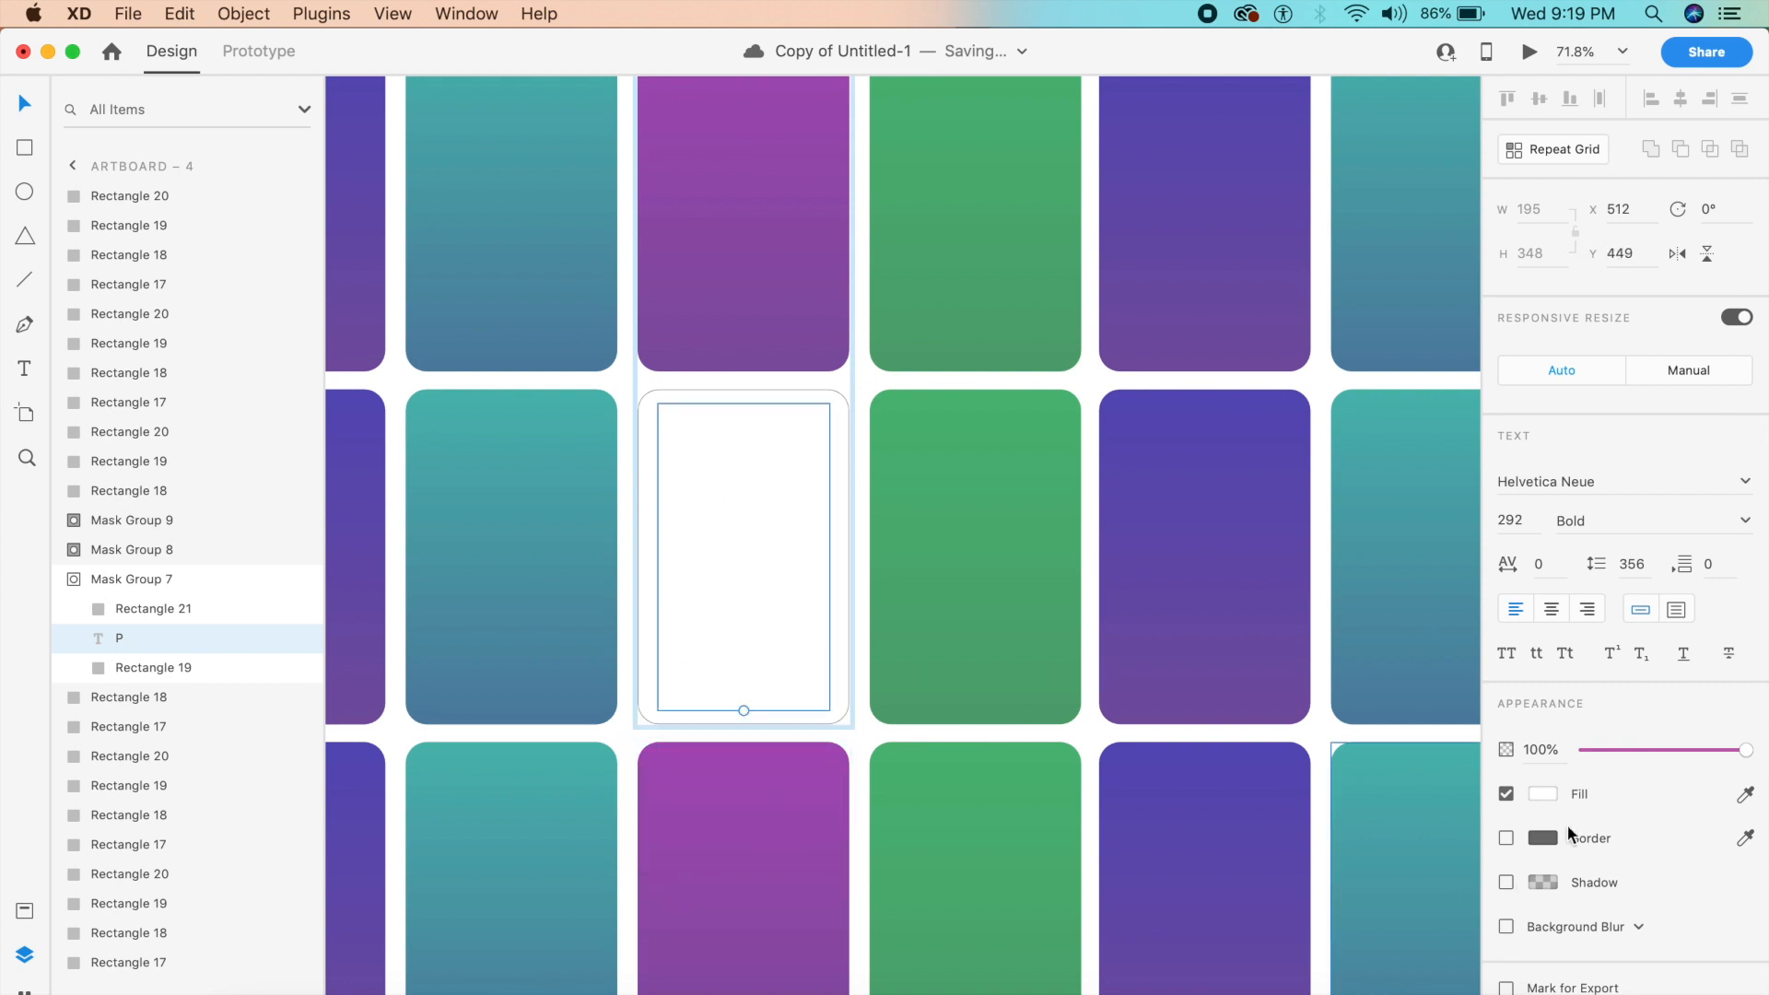
pyautogui.click(1549, 794)
pyautogui.moveTo(1345, 737); pyautogui.dragTo(1157, 715)
# Move the green card in the letter U mask group straight up out of the mask, partly above the artboard, and deselect it.
pyautogui.click(1014, 584)
pyautogui.hscroll(-6, 958, 581)
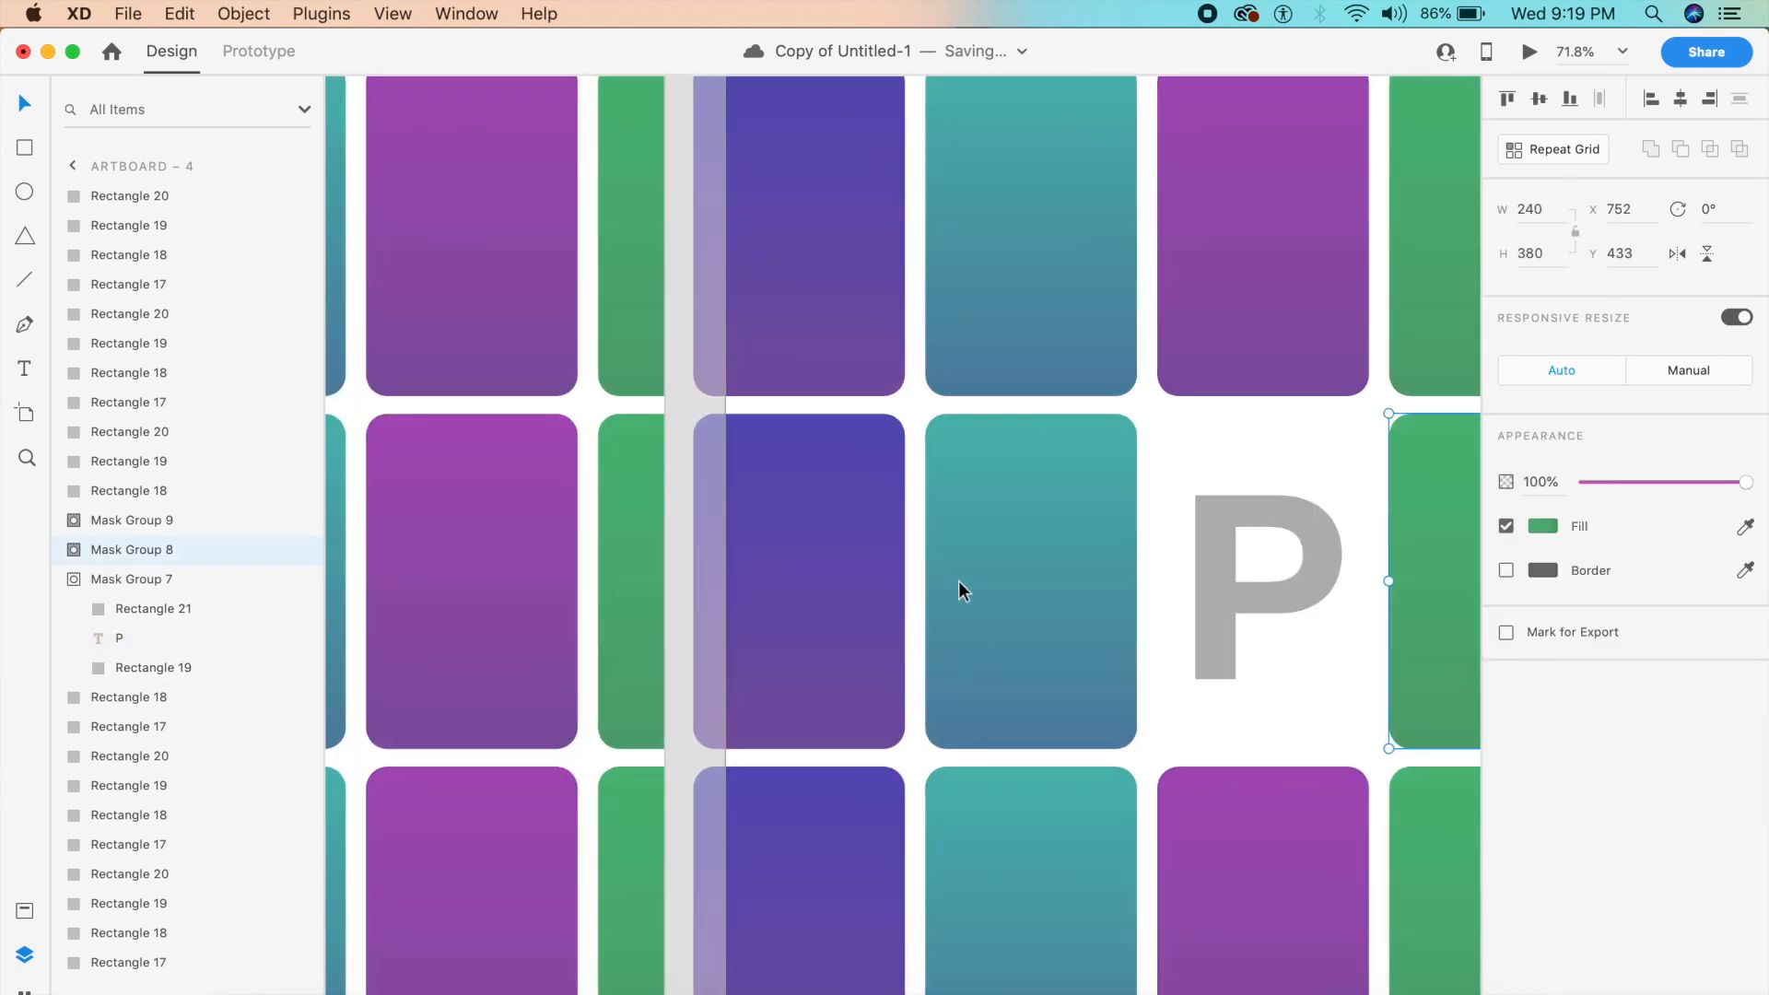
pyautogui.hscroll(5, 964, 588)
pyautogui.hscroll(2, 964, 588)
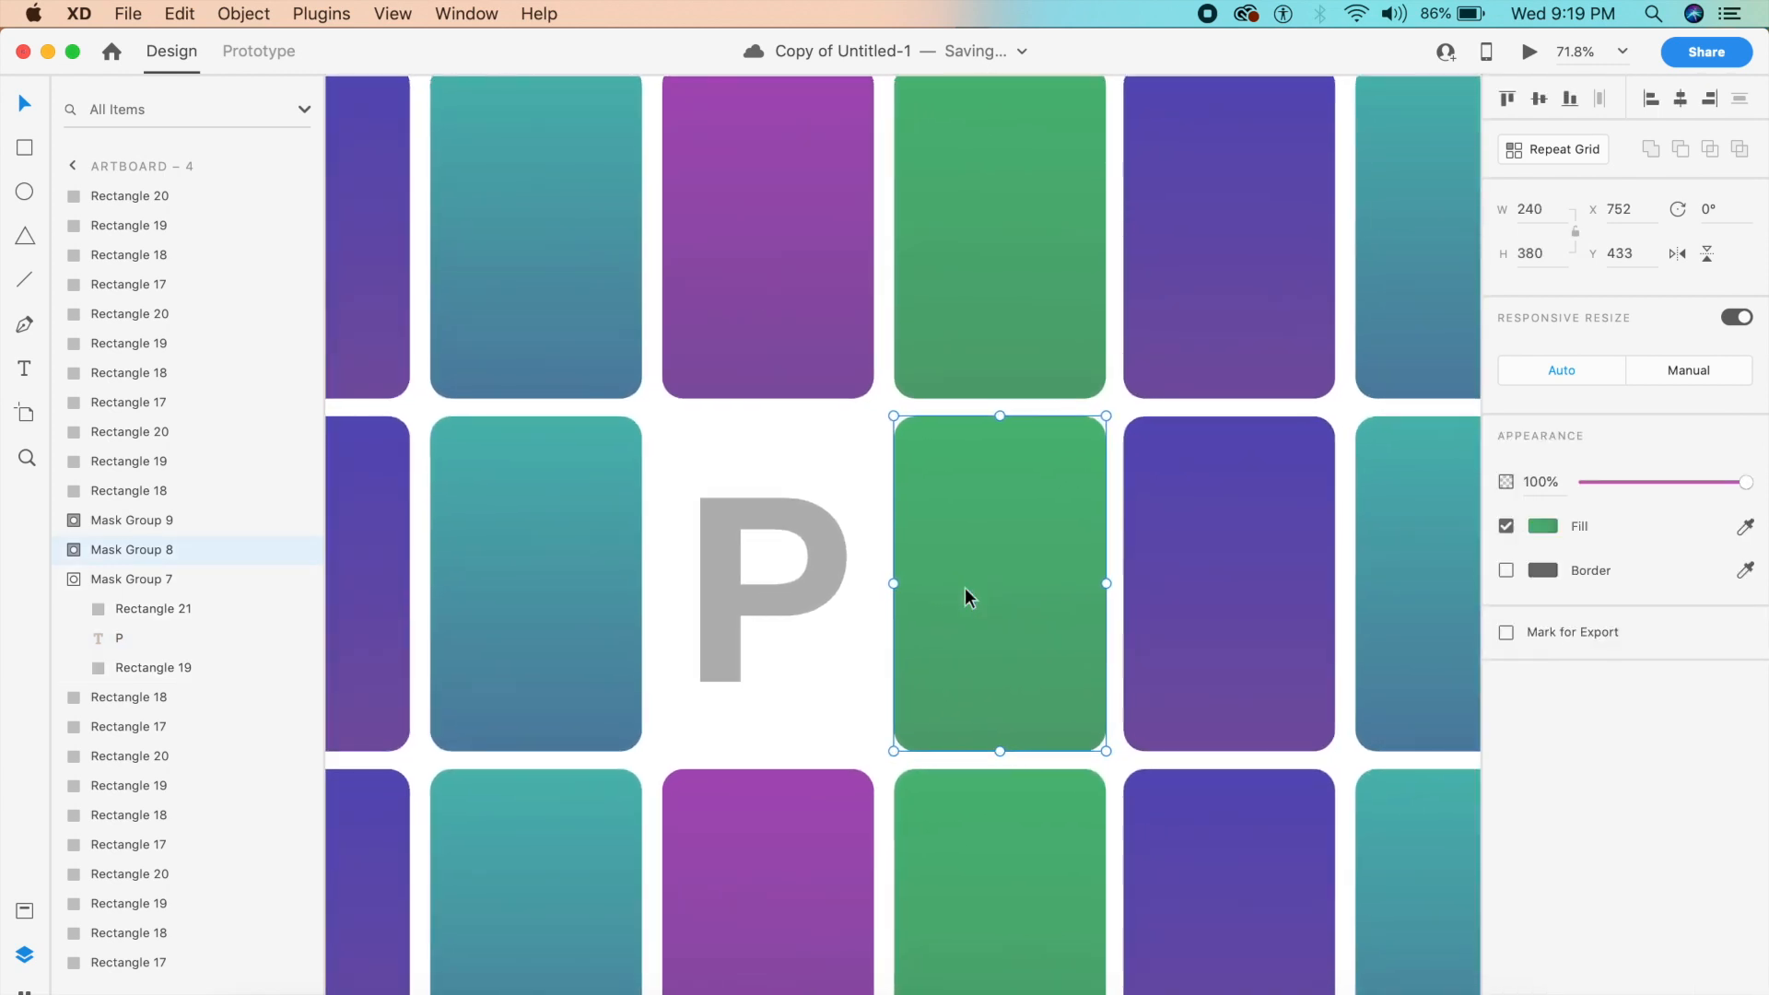
pyautogui.doubleClick(987, 590)
pyautogui.scroll(-4, 1011, 632)
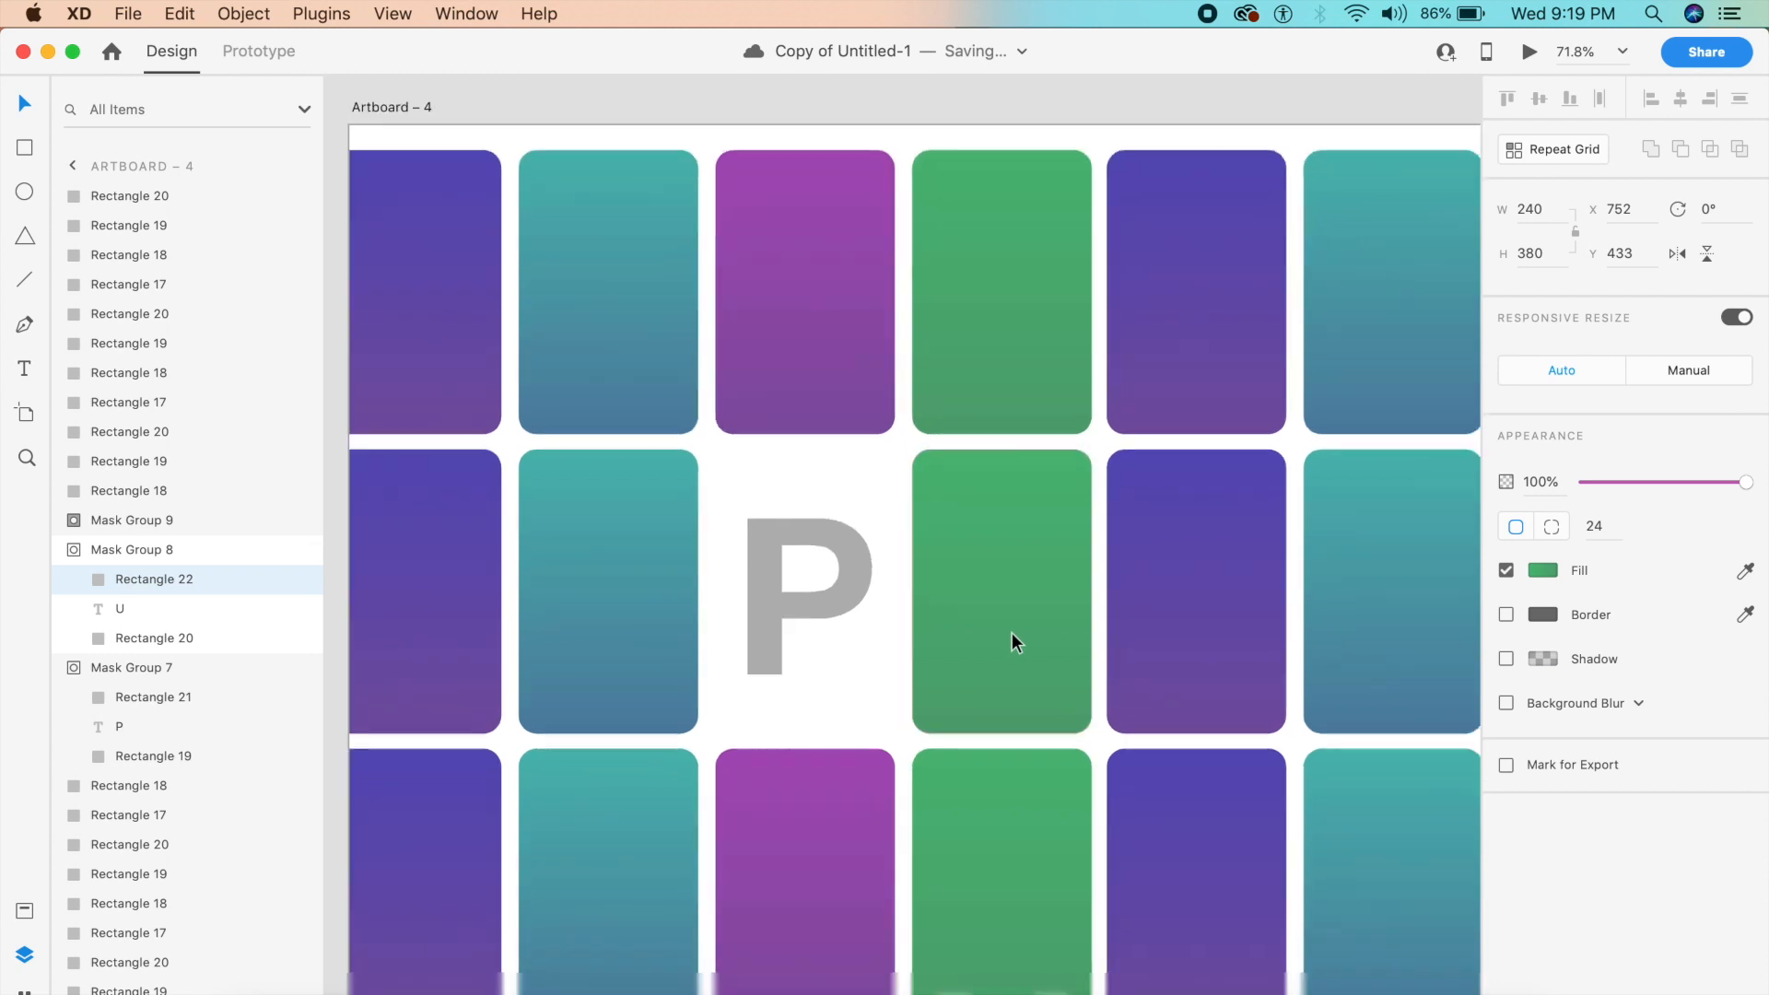
pyautogui.moveTo(1012, 630); pyautogui.dragTo(1020, 203)
pyautogui.click(1124, 193)
pyautogui.hscroll(5, 1124, 190)
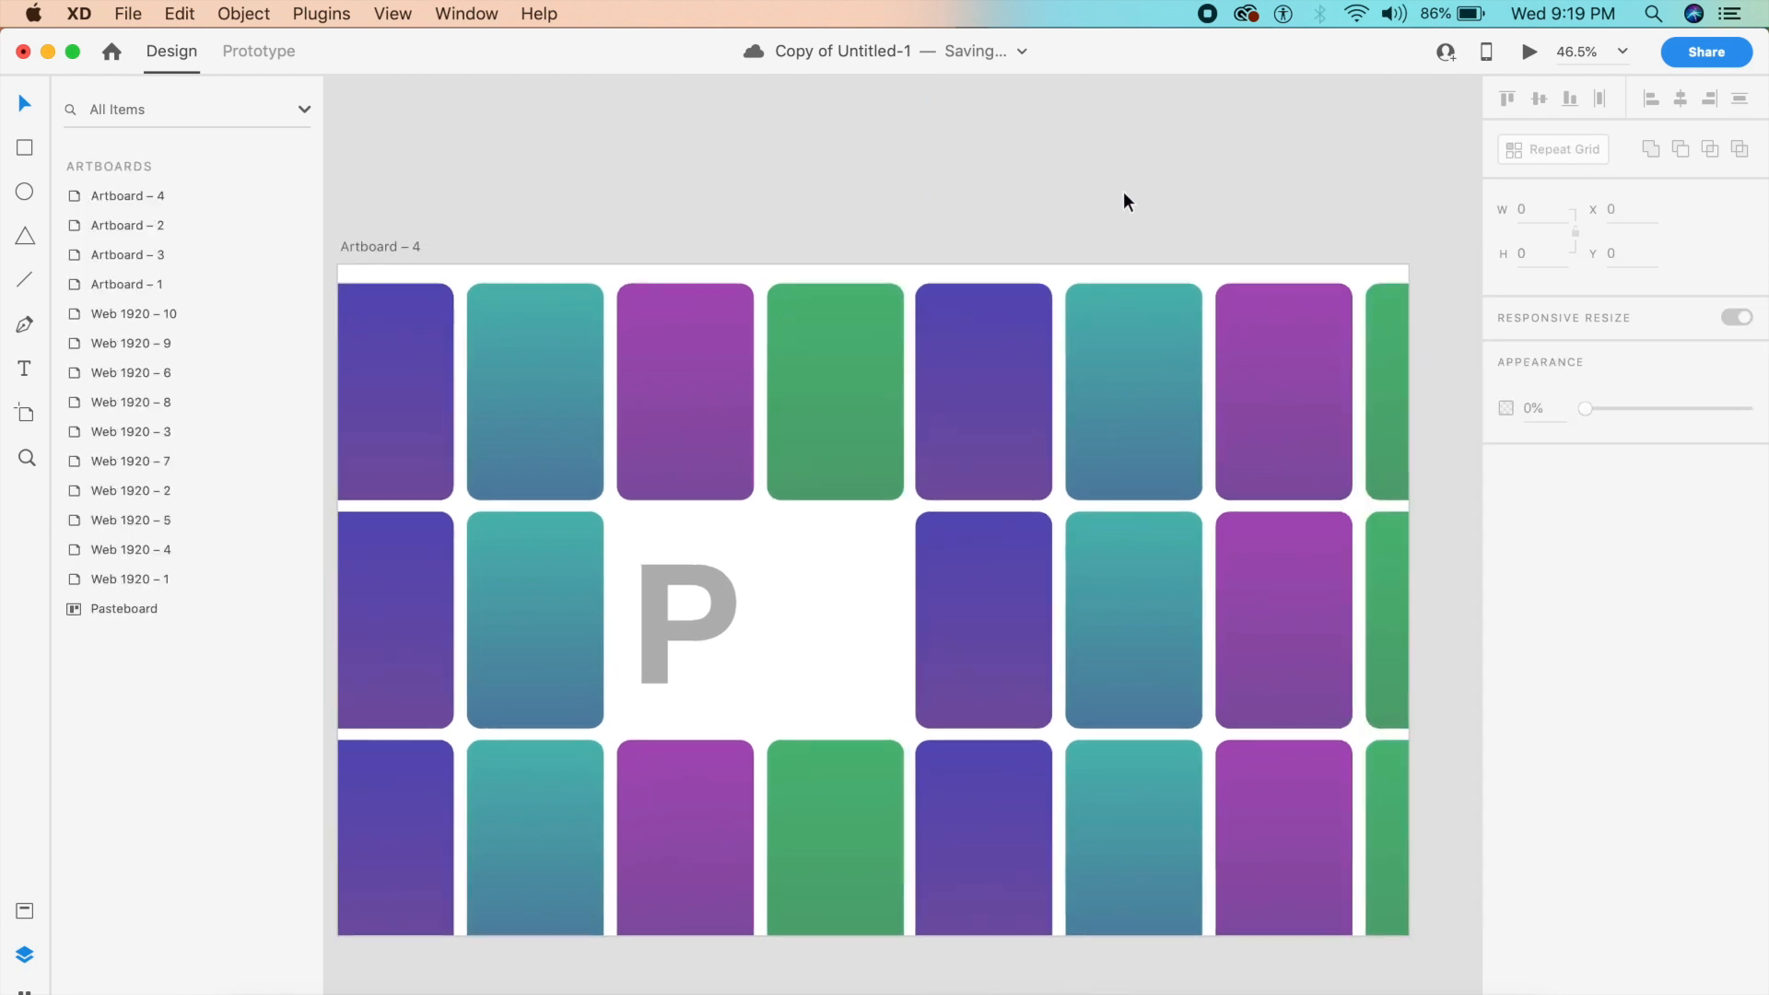
# Raise the letter U straight up to Y 428, into the empty mask beside the P.
pyautogui.click(601, 615)
pyautogui.click(724, 635)
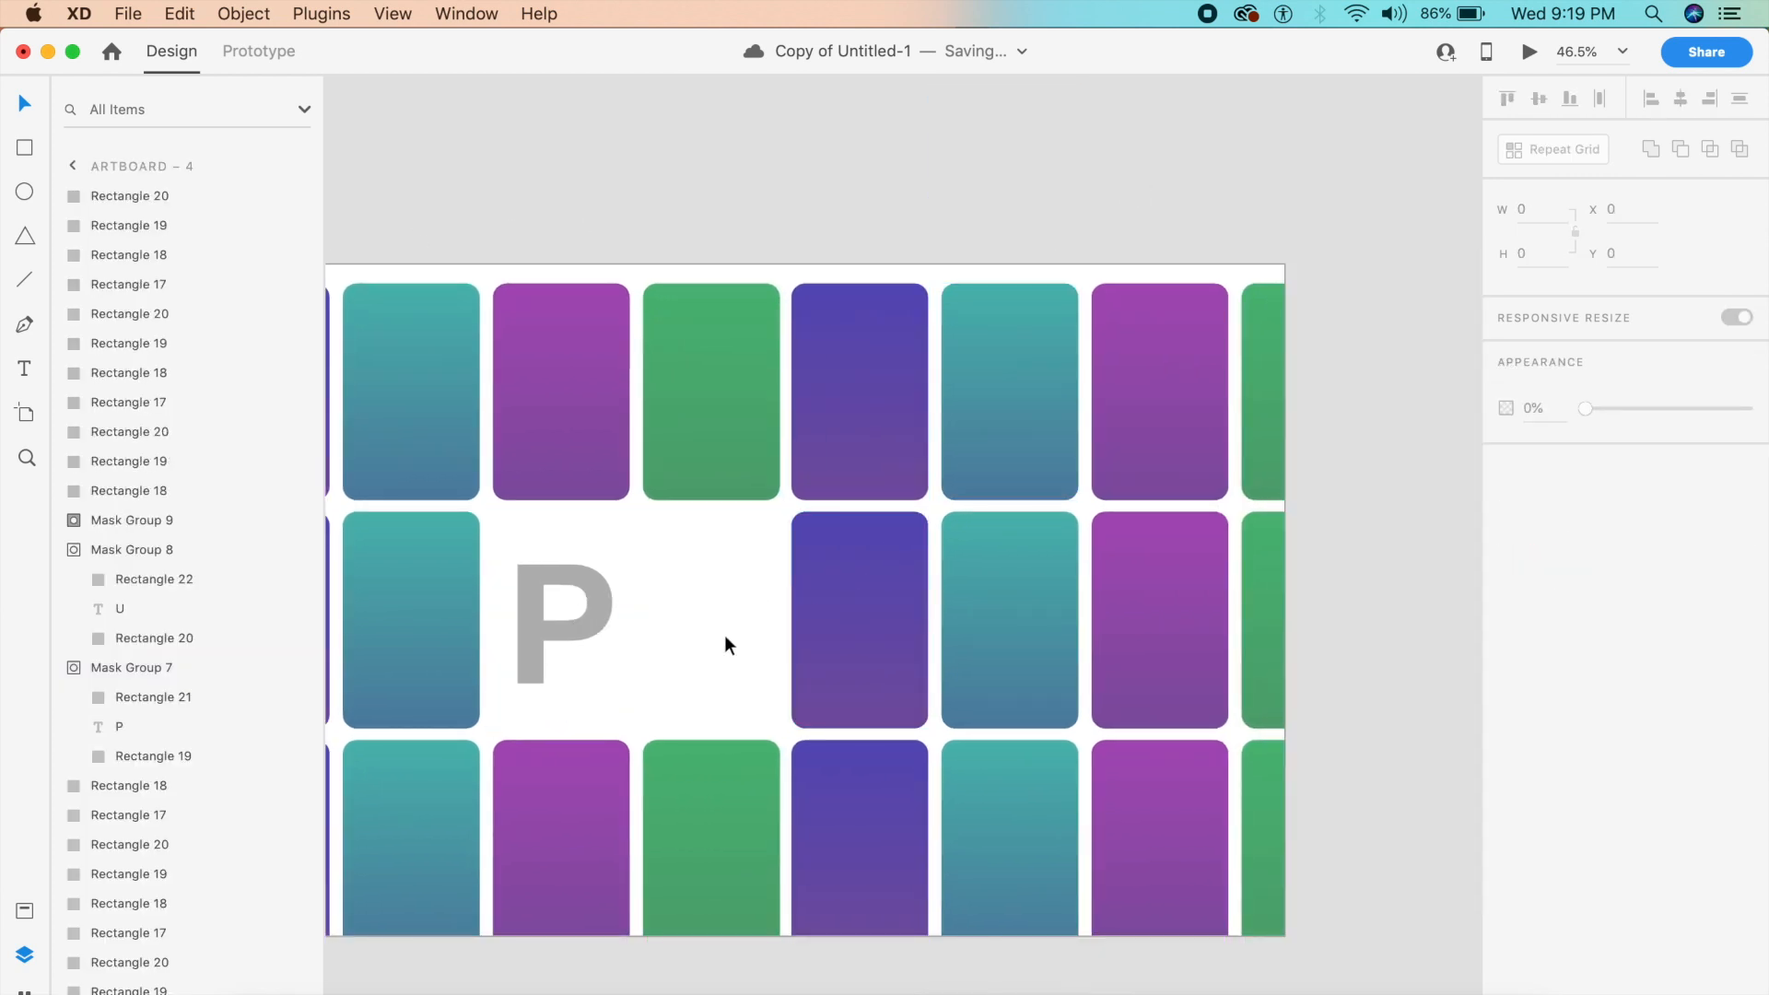
pyautogui.click(135, 599)
pyautogui.hotkey('shift', 'Up')
pyautogui.hotkey('shift', 'Up')
pyautogui.hotkey('shift', 'Up')
pyautogui.hotkey('shift', 'Up')
pyautogui.hotkey('shift', 'Up')
pyautogui.hotkey('shift', 'Up')
pyautogui.hotkey('shift', 'Up')
pyautogui.hotkey('shift', 'Up')
pyautogui.hotkey('shift', 'Up')
pyautogui.hotkey('shift', 'Up')
pyautogui.hotkey('shift', 'Up')
pyautogui.hotkey('shift', 'Up')
pyautogui.hotkey('shift', 'Up')
pyautogui.hotkey('shift', 'Up')
pyautogui.hotkey('shift', 'Up')
pyautogui.hotkey('shift', 'Up')
pyautogui.hotkey('shift', 'Up')
pyautogui.hotkey('shift', 'Up')
pyautogui.hotkey('shift', 'Up')
pyautogui.hotkey('shift', 'Up')
pyautogui.hotkey('shift', 'Up')
pyautogui.hotkey('shift', 'Up')
pyautogui.hotkey('shift', 'Up')
pyautogui.hotkey('shift', 'Up')
pyautogui.hotkey('shift', 'Up')
pyautogui.hotkey('shift', 'Up')
pyautogui.hotkey('shift', 'Up')
pyautogui.hotkey('shift', 'Up')
pyautogui.hotkey('shift', 'Up')
pyautogui.hotkey('shift', 'Up')
pyautogui.hotkey('shift', 'Up')
pyautogui.hotkey('shift', 'Up')
pyautogui.hotkey('shift', 'Up')
pyautogui.hotkey('shift', 'Up')
pyautogui.hotkey('shift', 'Up')
pyautogui.hotkey('shift', 'Up')
pyautogui.hotkey('shift', 'Up')
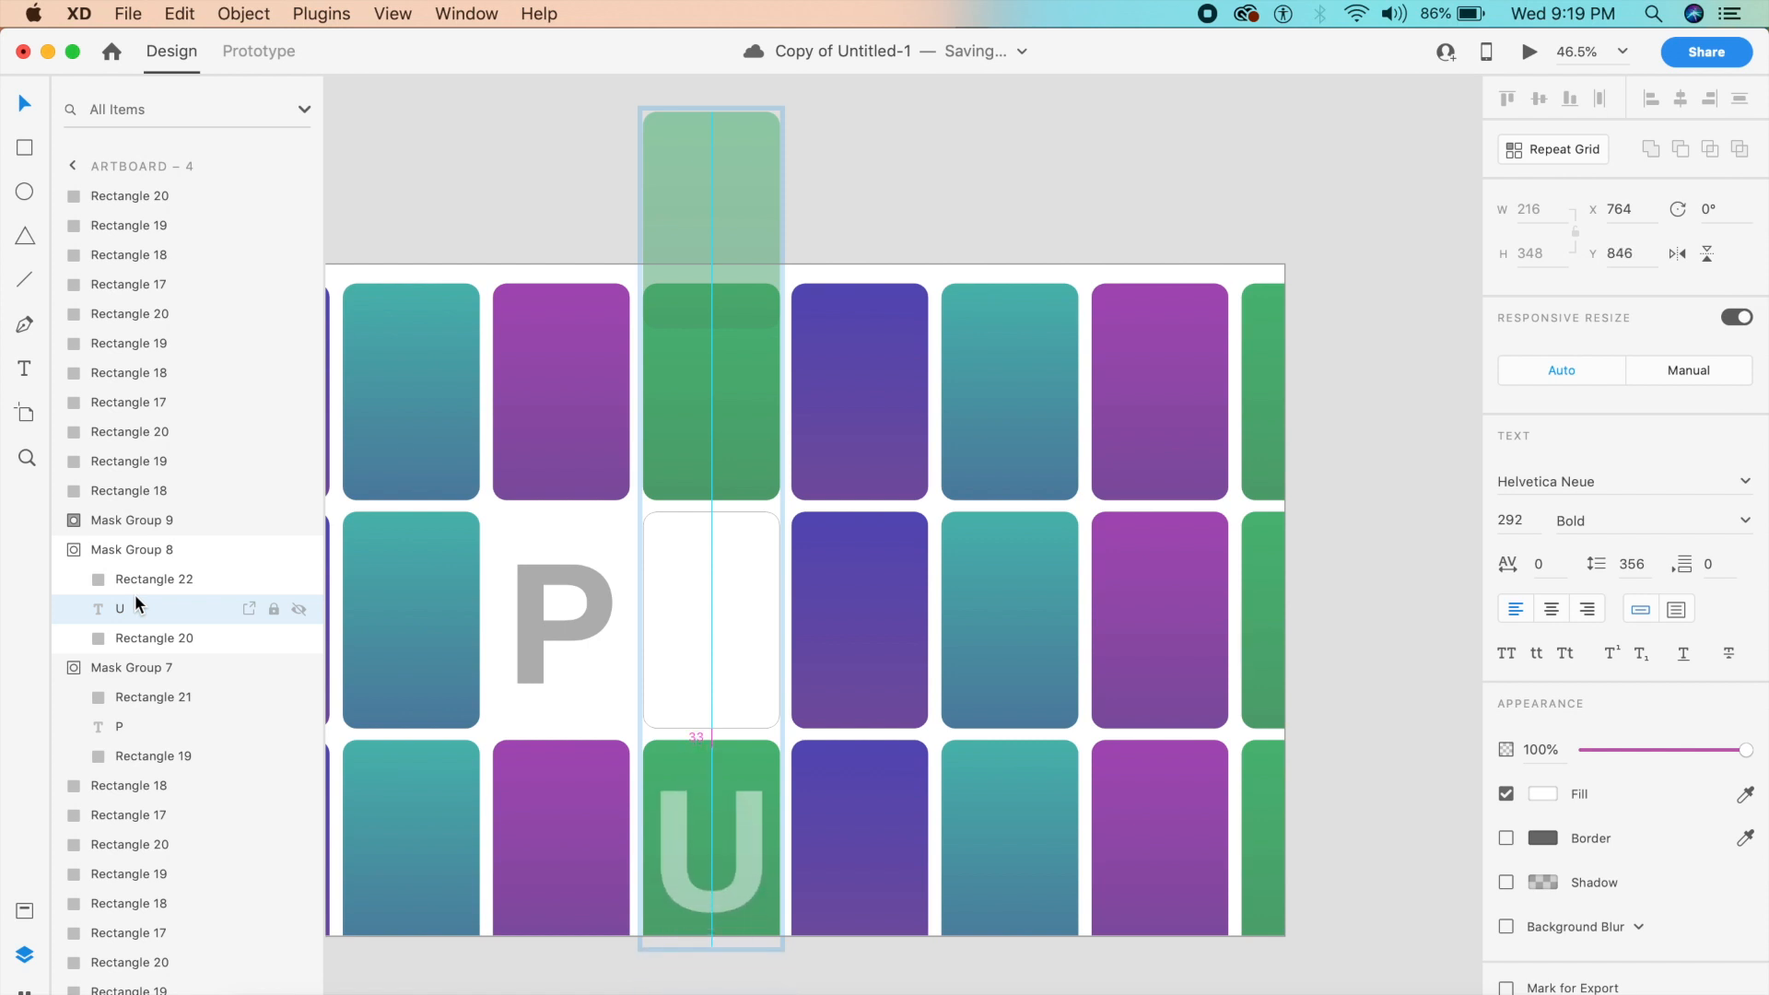
pyautogui.hotkey('shift', 'Up')
pyautogui.hotkey('shift', 'Up')
pyautogui.hotkey('shift', 'Up')
pyautogui.hotkey('shift', 'Up')
pyautogui.hotkey('shift', 'Up')
pyautogui.hotkey('shift', 'Up')
pyautogui.hotkey('shift', 'Up')
pyautogui.hotkey('shift', 'Up')
pyautogui.hotkey('shift', 'Up')
pyautogui.hotkey('shift', 'Up')
pyautogui.hotkey('shift', 'Up')
pyautogui.hotkey('shift', 'Up')
pyautogui.hotkey('shift', 'Up')
pyautogui.hotkey('shift', 'Up')
pyautogui.hotkey('shift', 'Up')
pyautogui.hotkey('shift', 'Up')
pyautogui.hotkey('shift', 'Up')
pyautogui.hotkey('shift', 'Up')
pyautogui.hotkey('shift', 'Up')
pyautogui.hotkey('shift', 'Up')
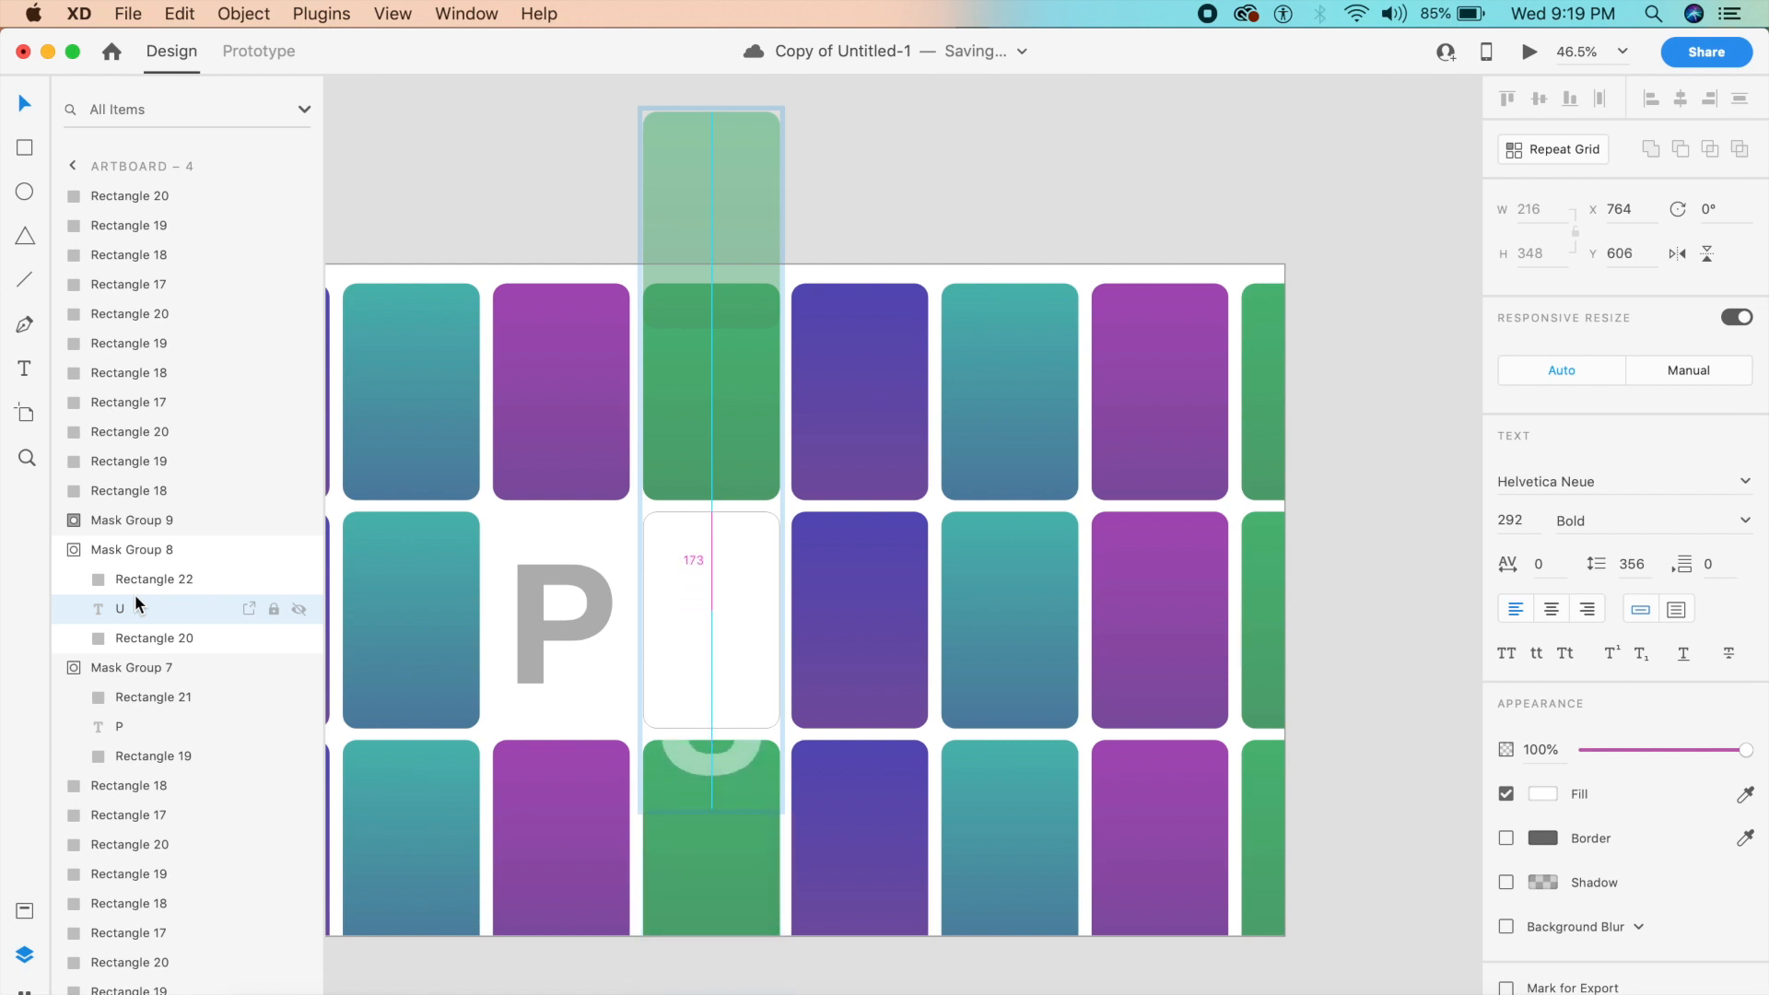
pyautogui.press('Up')
pyautogui.press('Up')
pyautogui.press('Up')
pyautogui.press('Up')
pyautogui.press('Up')
pyautogui.press('Up')
pyautogui.press('Up')
pyautogui.press('Up')
pyautogui.press('Up')
pyautogui.press('Up')
pyautogui.press('Up')
pyautogui.press('Up')
pyautogui.press('Up')
pyautogui.press('Up')
pyautogui.press('Up')
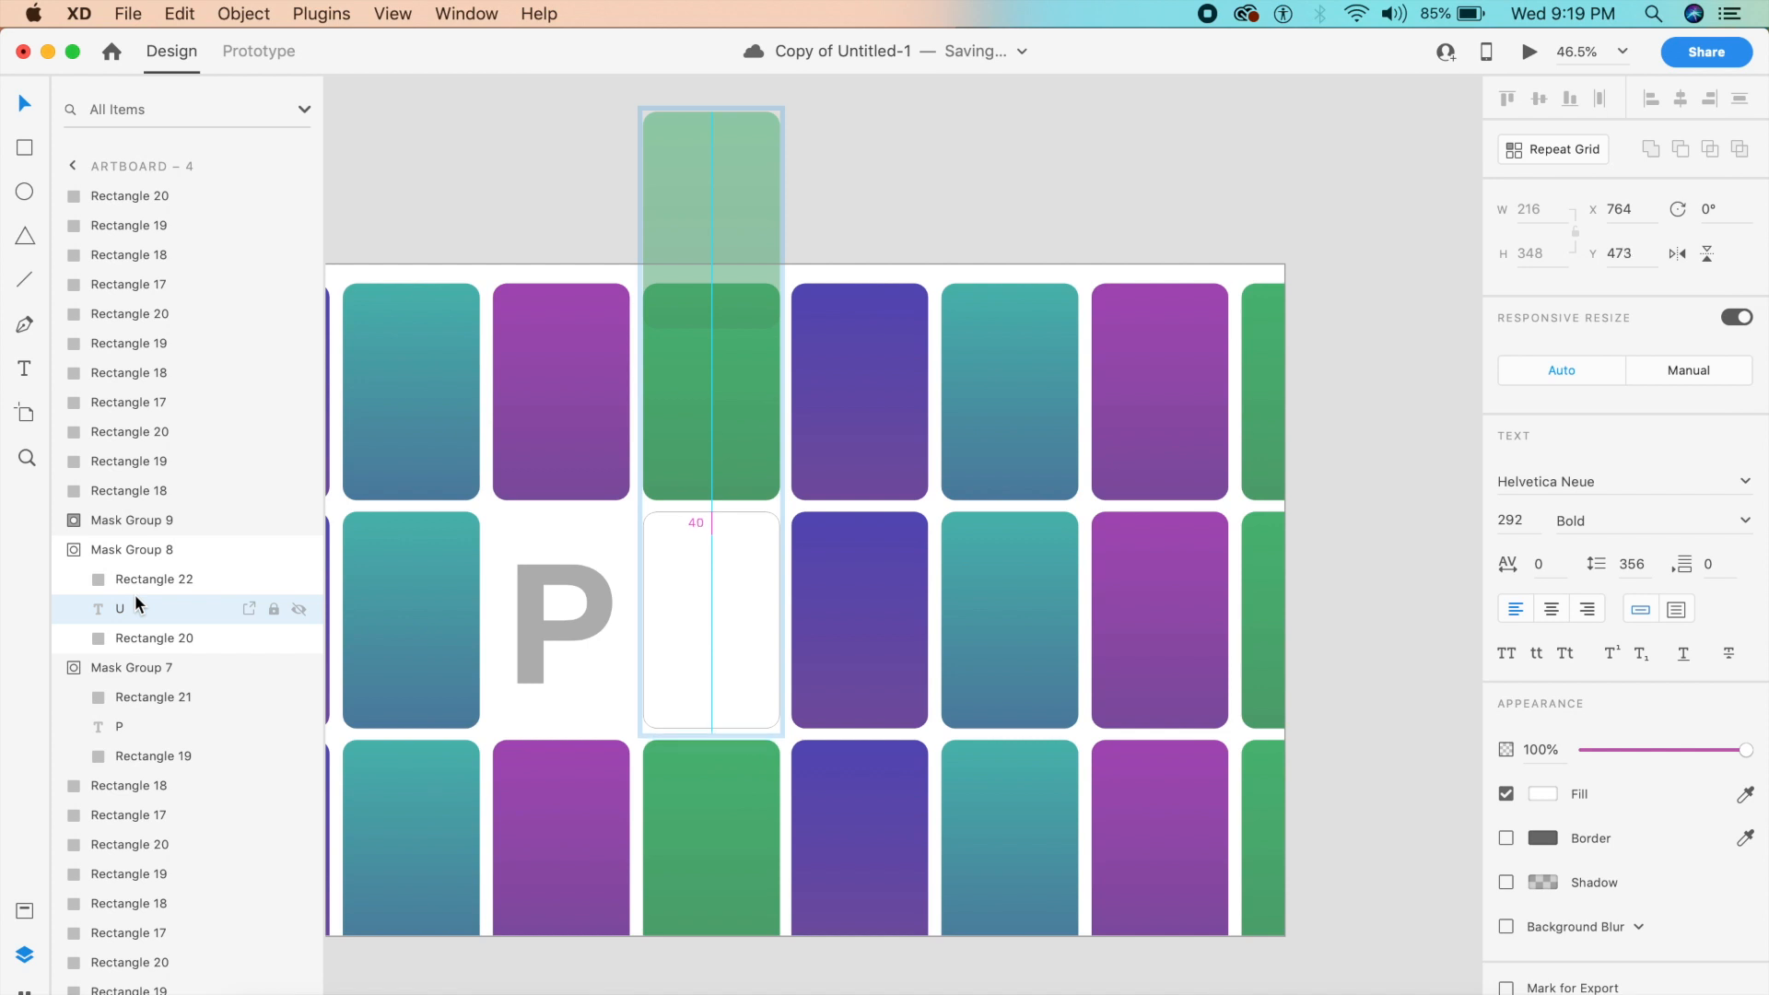
pyautogui.hotkey('shift', 'Up')
pyautogui.hotkey('shift', 'Up')
pyautogui.hotkey('shift', 'Up')
pyautogui.press('Up')
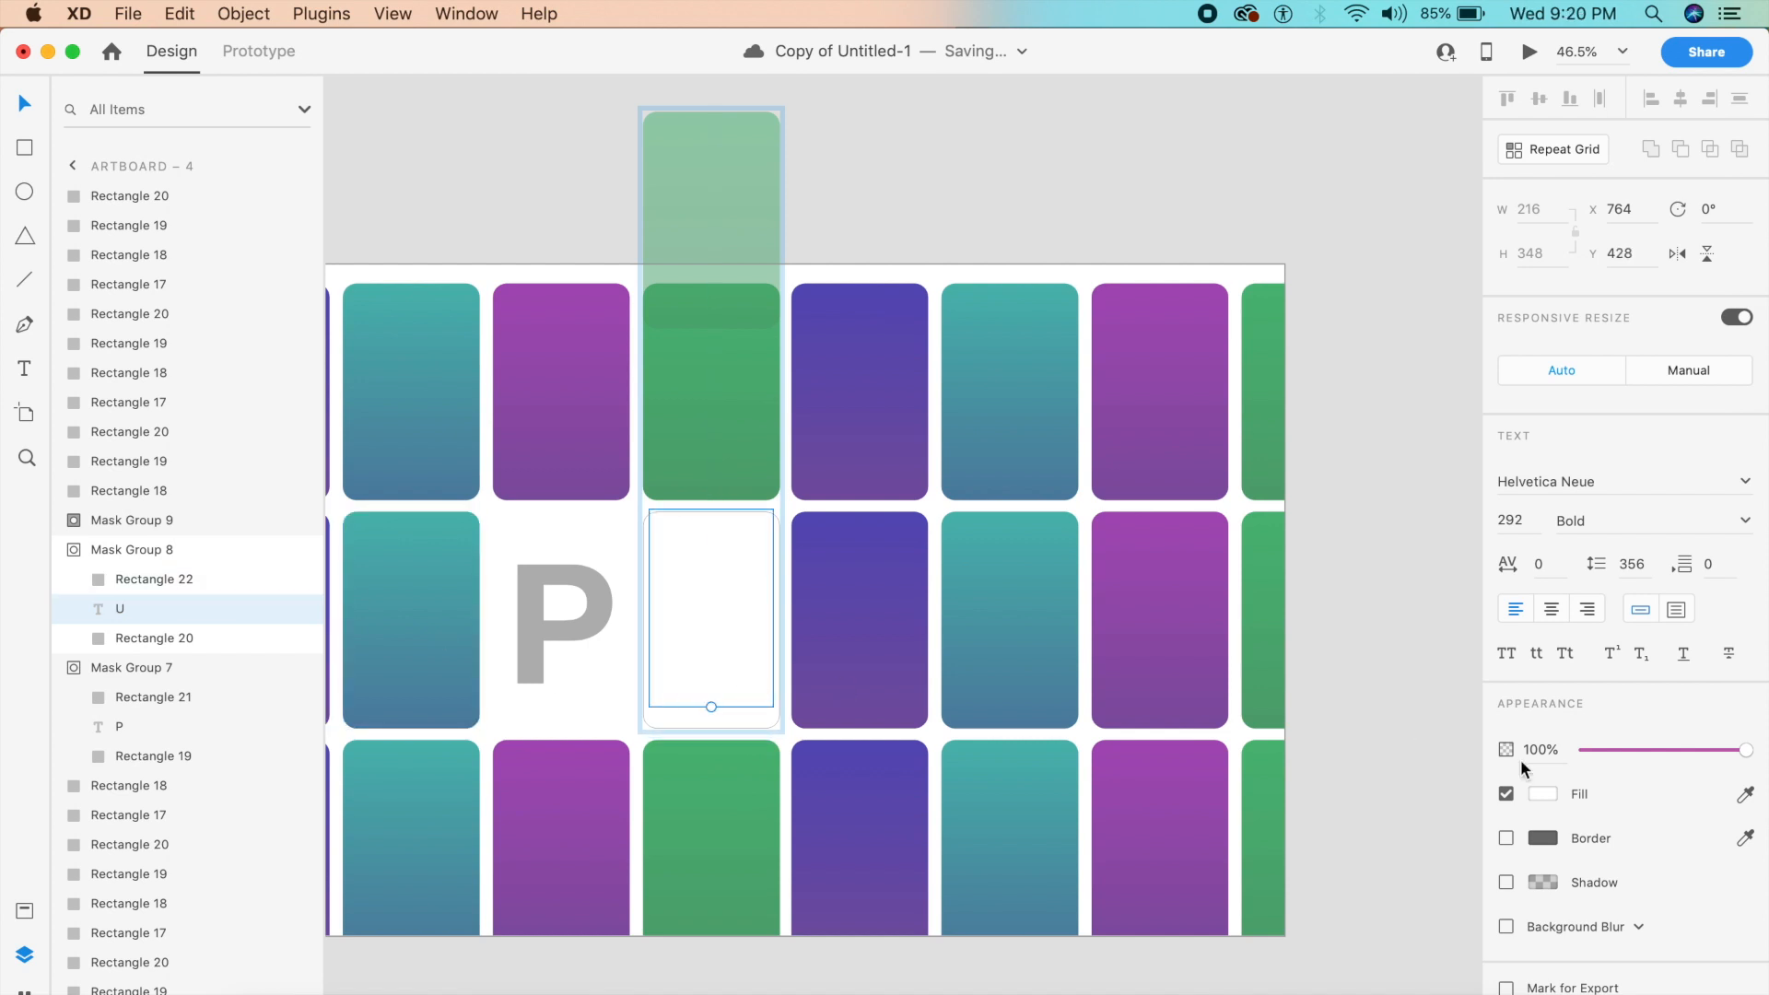
# Sample the grey of the letter P as the U's fill, lower the U to Y 449 and deselect it.
pyautogui.click(1744, 793)
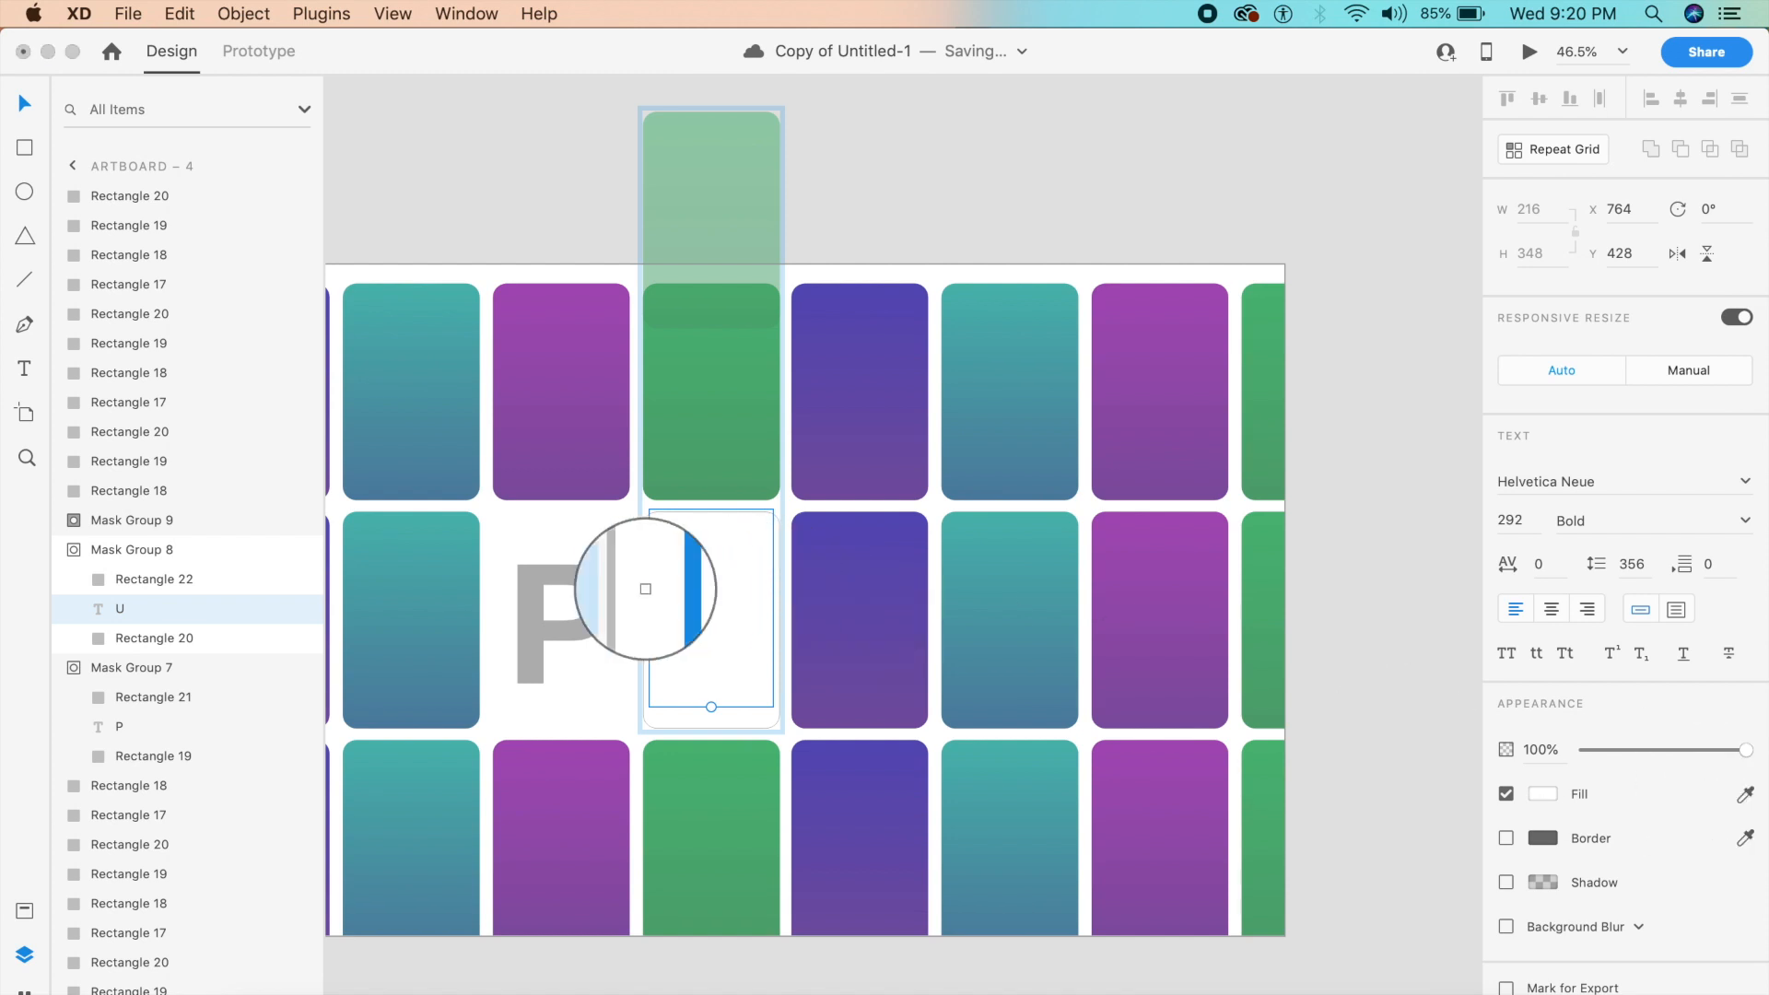
pyautogui.click(596, 625)
pyautogui.moveTo(721, 655); pyautogui.dragTo(724, 672)
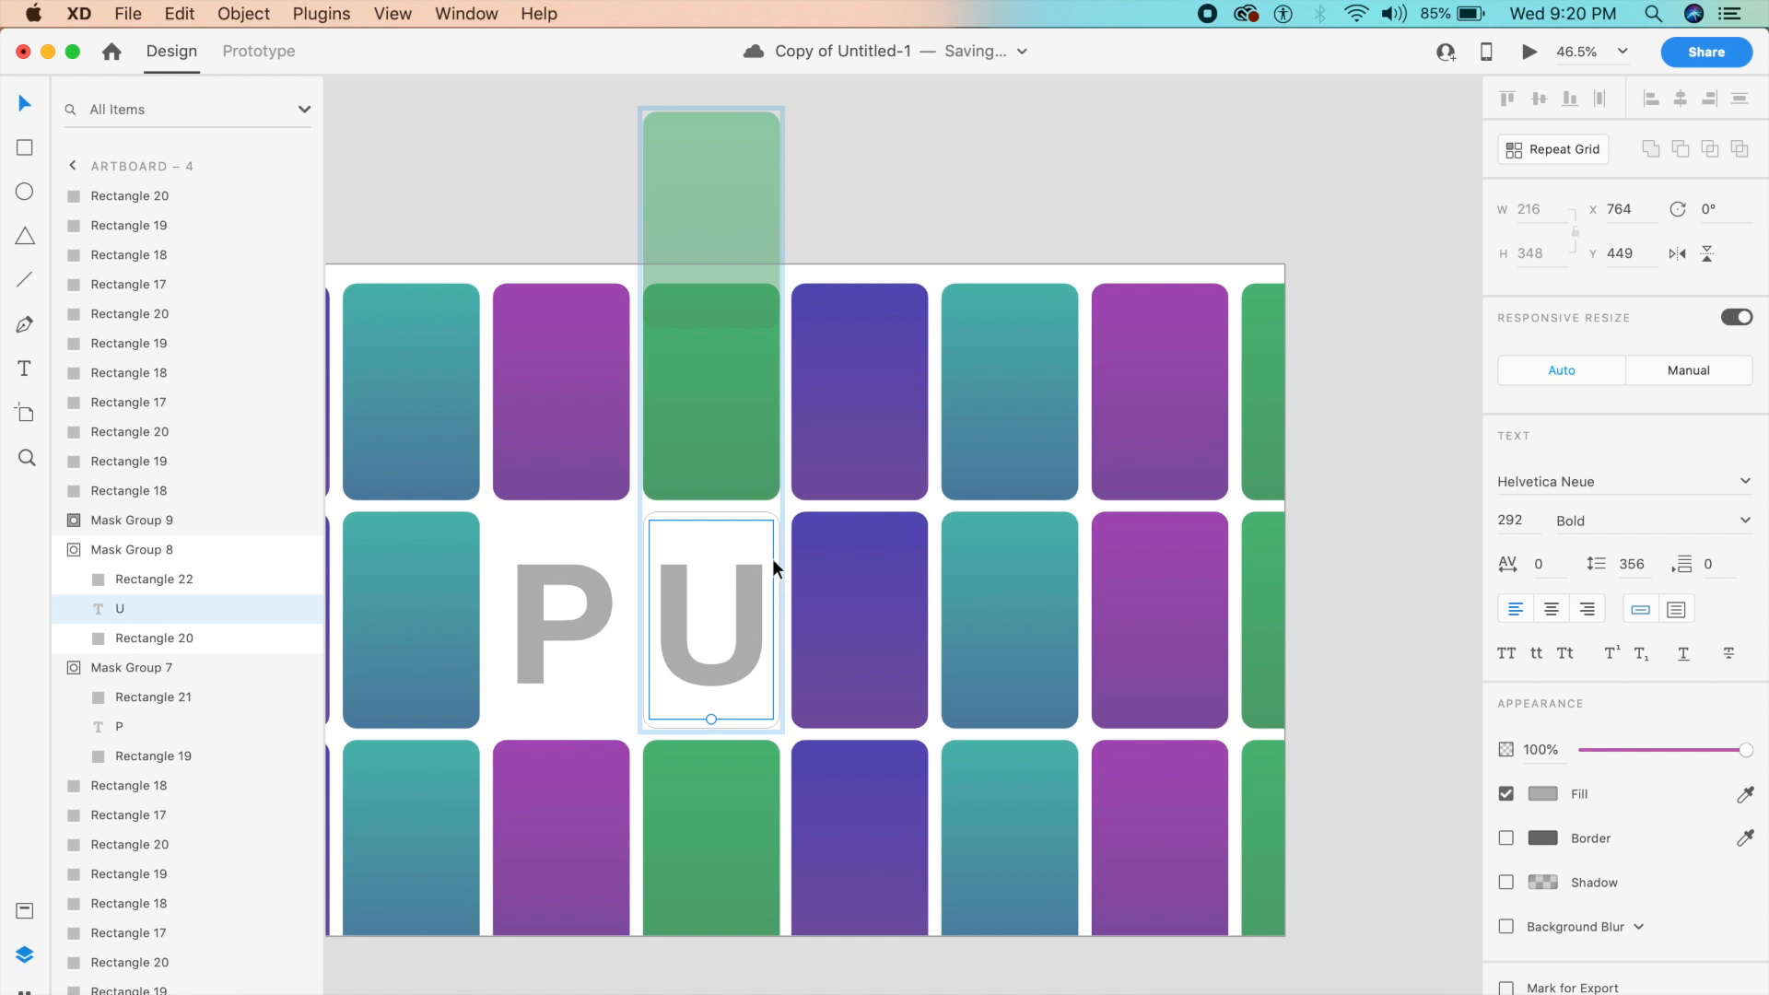
pyautogui.click(953, 231)
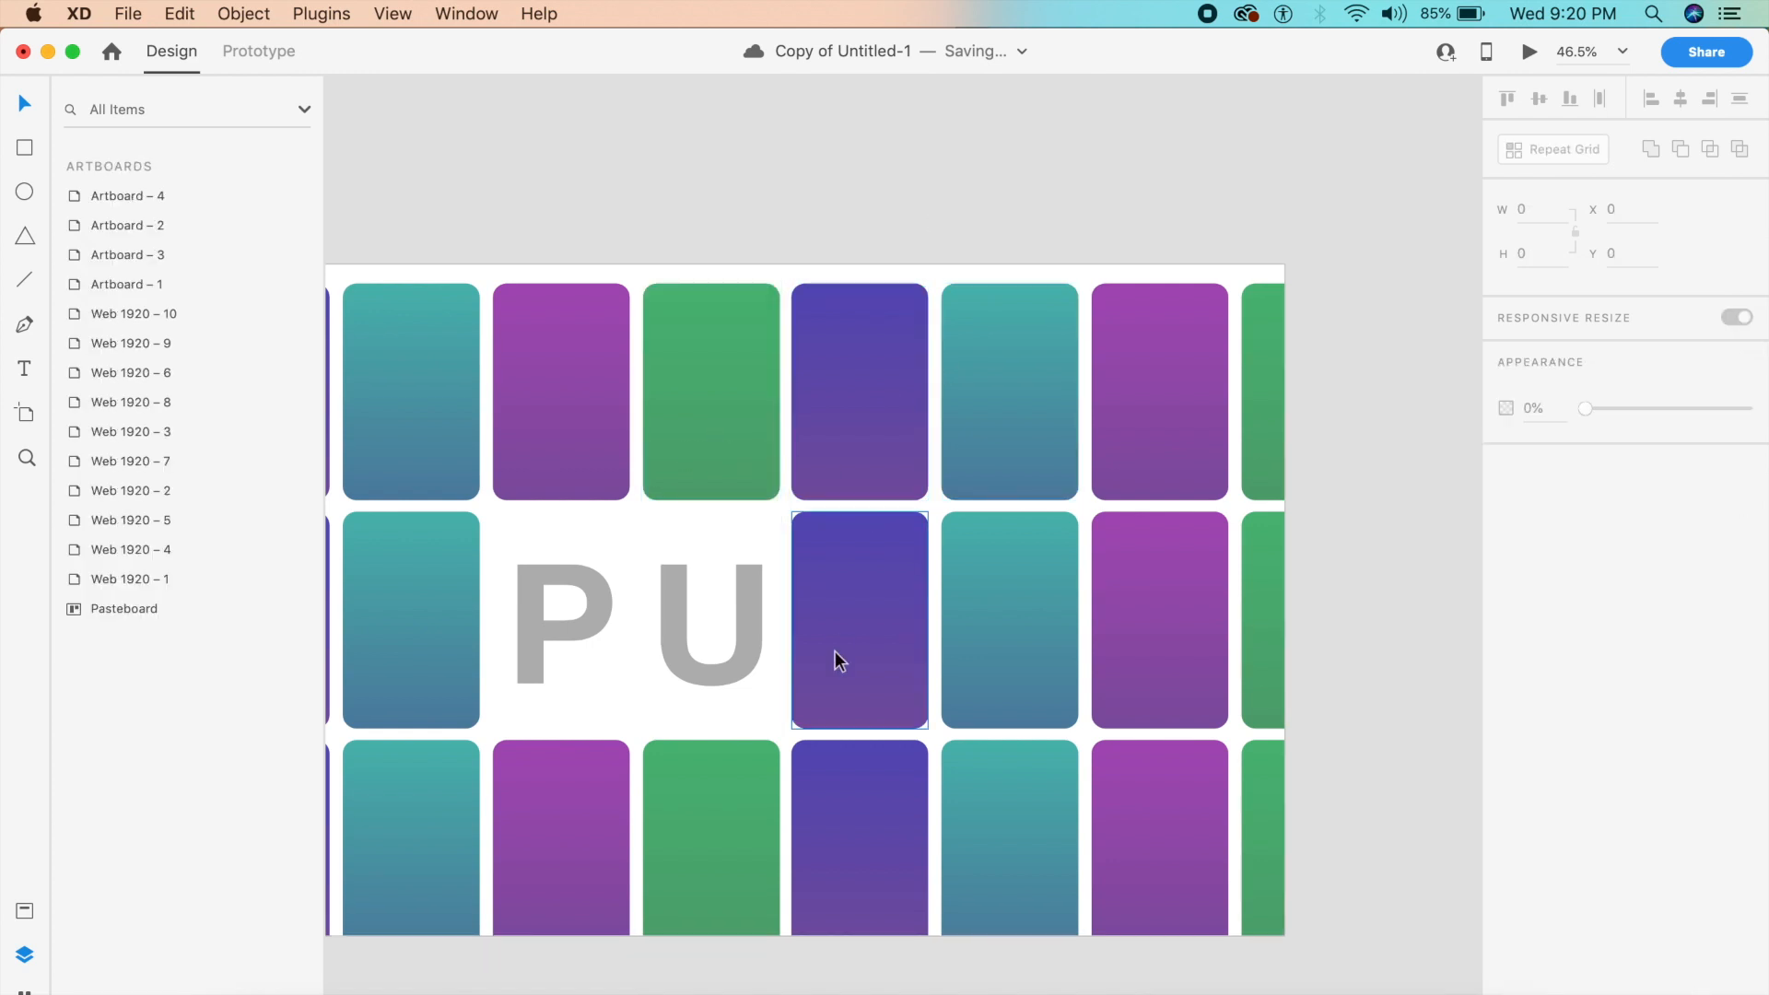
# Move the blue-violet card in the letter N mask group straight up to Y -594, fully above the artboard.
pyautogui.doubleClick(860, 627)
pyautogui.click(876, 659)
pyautogui.moveTo(876, 659); pyautogui.dragTo(899, 310)
pyautogui.scroll(-5, 898, 309)
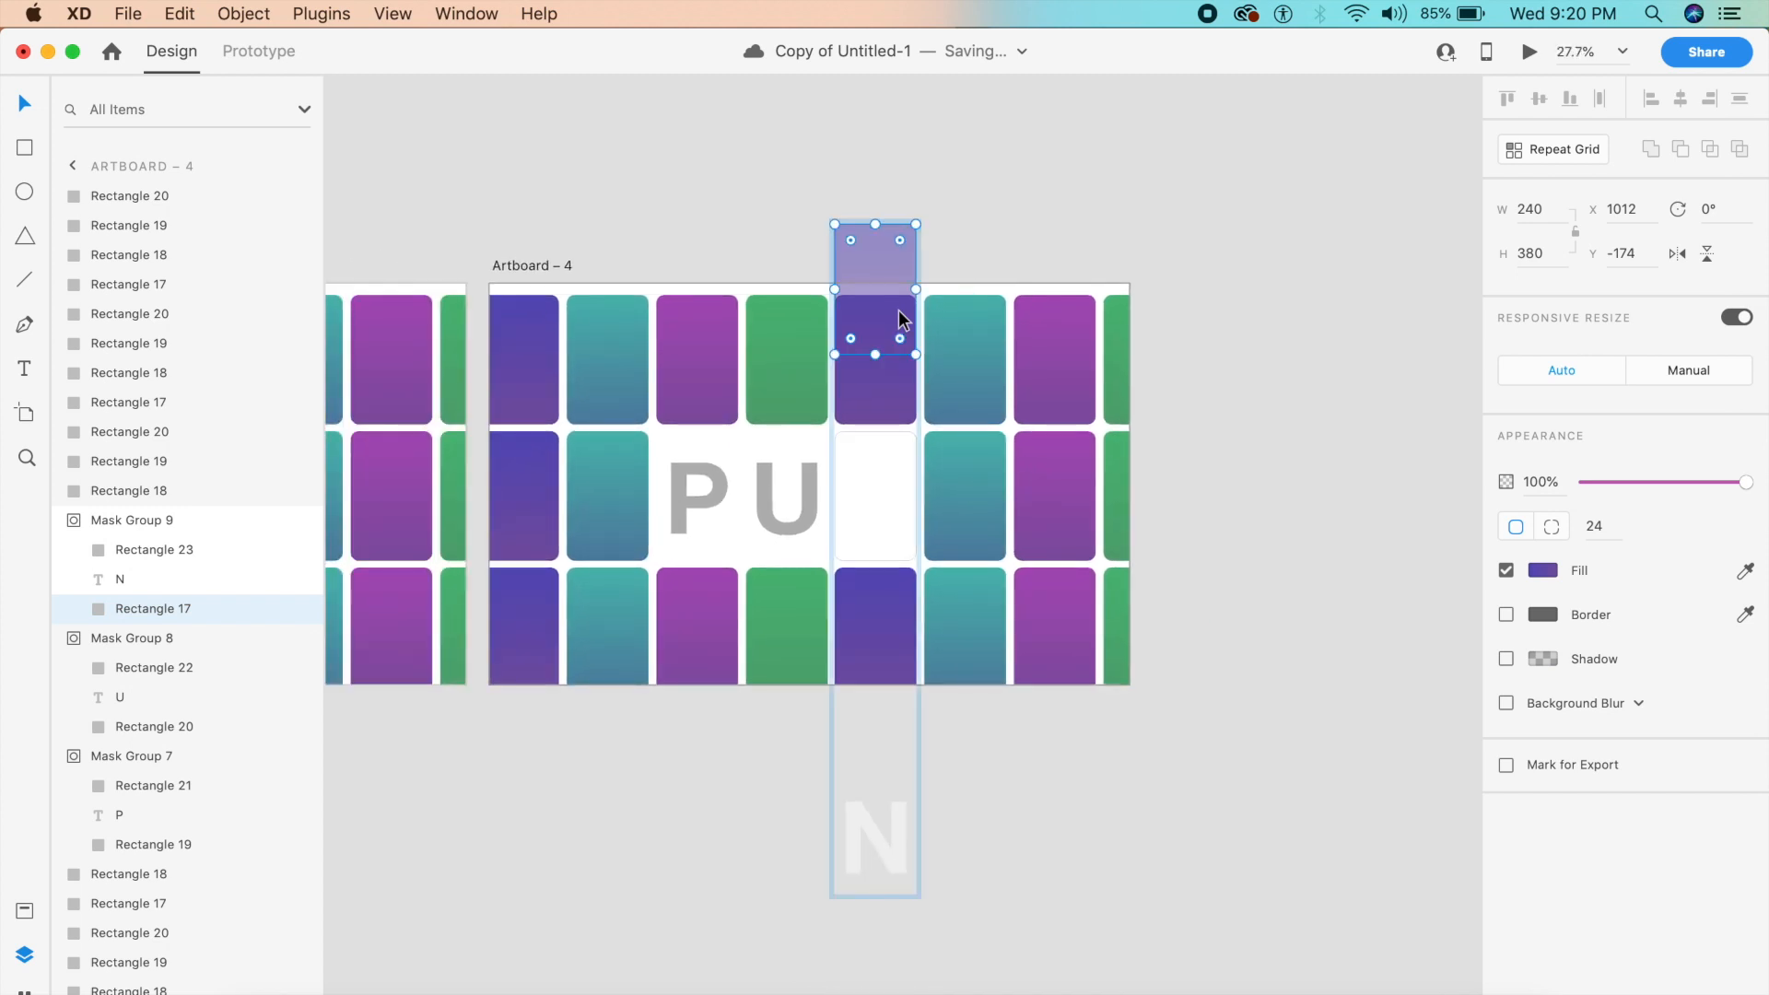
pyautogui.hotkey('shift', 'Up')
pyautogui.hotkey('shift', 'Up')
pyautogui.hotkey('shift', 'Up')
pyautogui.hotkey('shift', 'Up')
pyautogui.hotkey('shift', 'Up')
pyautogui.hotkey('shift', 'Up')
pyautogui.hotkey('shift', 'Up')
pyautogui.hotkey('shift', 'Up')
pyautogui.hotkey('shift', 'Up')
pyautogui.hotkey('shift', 'Up')
pyautogui.hotkey('shift', 'Up')
pyautogui.hotkey('shift', 'Up')
pyautogui.hotkey('shift', 'Up')
pyautogui.hotkey('shift', 'Up')
pyautogui.hotkey('shift', 'Up')
pyautogui.hotkey('shift', 'Up')
pyautogui.hotkey('shift', 'Up')
pyautogui.hotkey('shift', 'Up')
pyautogui.hotkey('shift', 'Up')
pyautogui.hotkey('shift', 'Up')
pyautogui.hotkey('shift', 'Up')
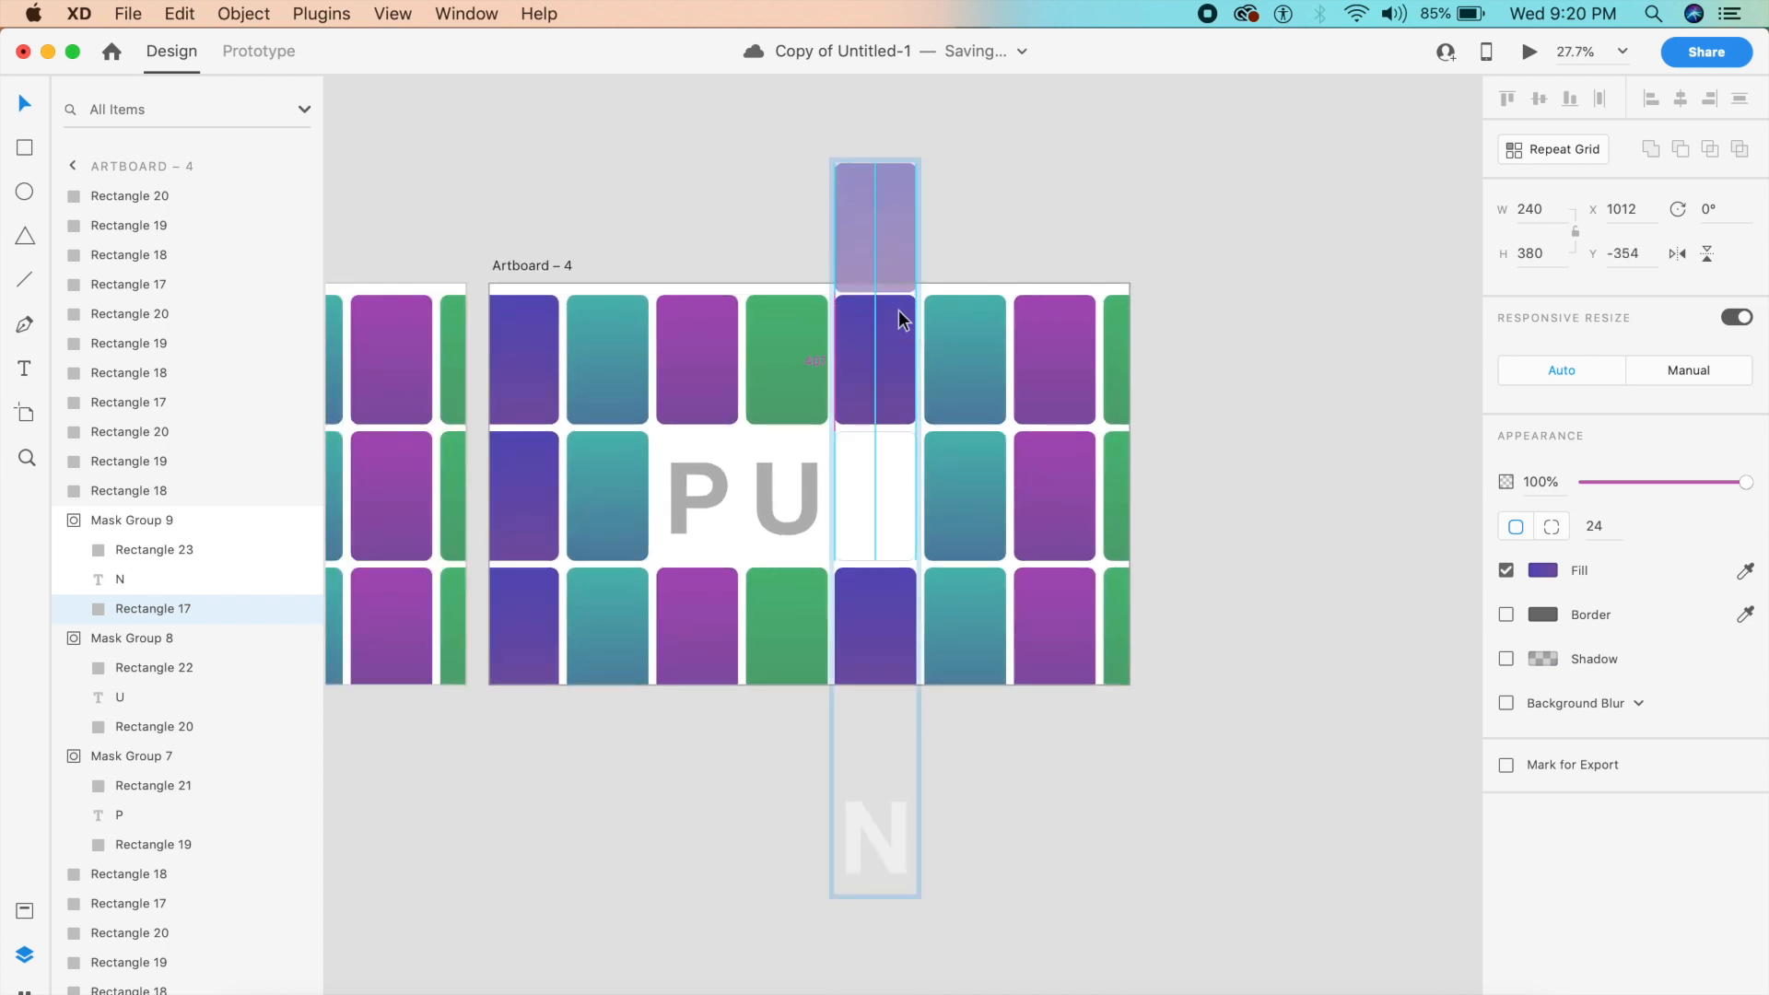
pyautogui.hotkey('shift', 'Up')
pyautogui.hotkey('shift', 'Up')
pyautogui.hotkey('shift', 'Up')
pyautogui.hotkey('shift', 'Up')
pyautogui.hotkey('shift', 'Up')
pyautogui.hotkey('shift', 'Up')
pyautogui.hotkey('shift', 'Up')
pyautogui.hotkey('shift', 'Up')
pyautogui.hotkey('shift', 'Up')
pyautogui.hotkey('shift', 'Up')
pyautogui.hotkey('shift', 'Up')
pyautogui.hotkey('shift', 'Up')
pyautogui.hotkey('shift', 'Up')
pyautogui.hotkey('shift', 'Up')
pyautogui.hotkey('shift', 'Up')
pyautogui.hotkey('shift', 'Up')
pyautogui.hotkey('shift', 'Up')
pyautogui.hotkey('shift', 'Up')
pyautogui.hotkey('shift', 'Up')
pyautogui.hotkey('shift', 'Up')
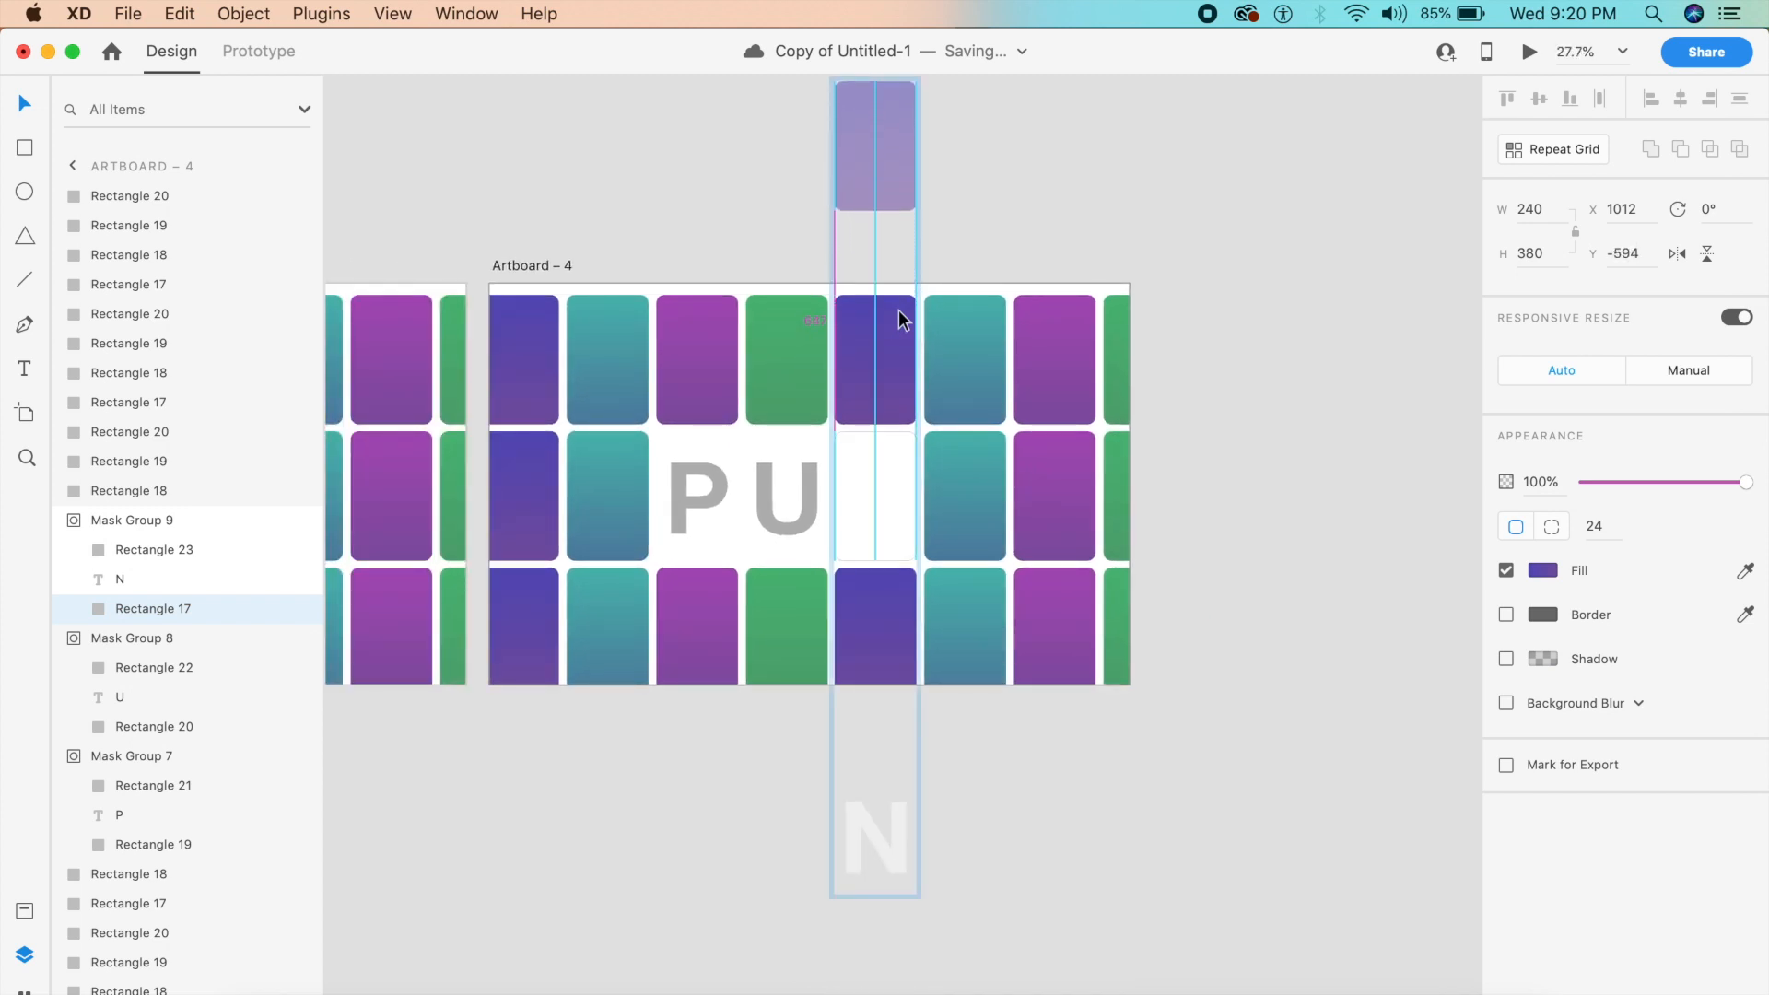
# Raise the blue-violet card in the letter N mask group further straight up, beyond Y -834.
pyautogui.hotkey('shift', 'Up')
pyautogui.hotkey('shift', 'Up')
pyautogui.hotkey('shift', 'Up')
pyautogui.hotkey('shift', 'Up')
pyautogui.hotkey('shift', 'Up')
pyautogui.hotkey('shift', 'Up')
pyautogui.hotkey('shift', 'Up')
pyautogui.hotkey('shift', 'Up')
pyautogui.hotkey('shift', 'Up')
pyautogui.hotkey('shift', 'Up')
pyautogui.hotkey('shift', 'Up')
pyautogui.hotkey('shift', 'Up')
pyautogui.hotkey('shift', 'Up')
pyautogui.hotkey('shift', 'Up')
pyautogui.hotkey('shift', 'Up')
pyautogui.hotkey('shift', 'Up')
pyautogui.hotkey('shift', 'Up')
pyautogui.hotkey('shift', 'Up')
pyautogui.hotkey('shift', 'Up')
pyautogui.hotkey('shift', 'Up')
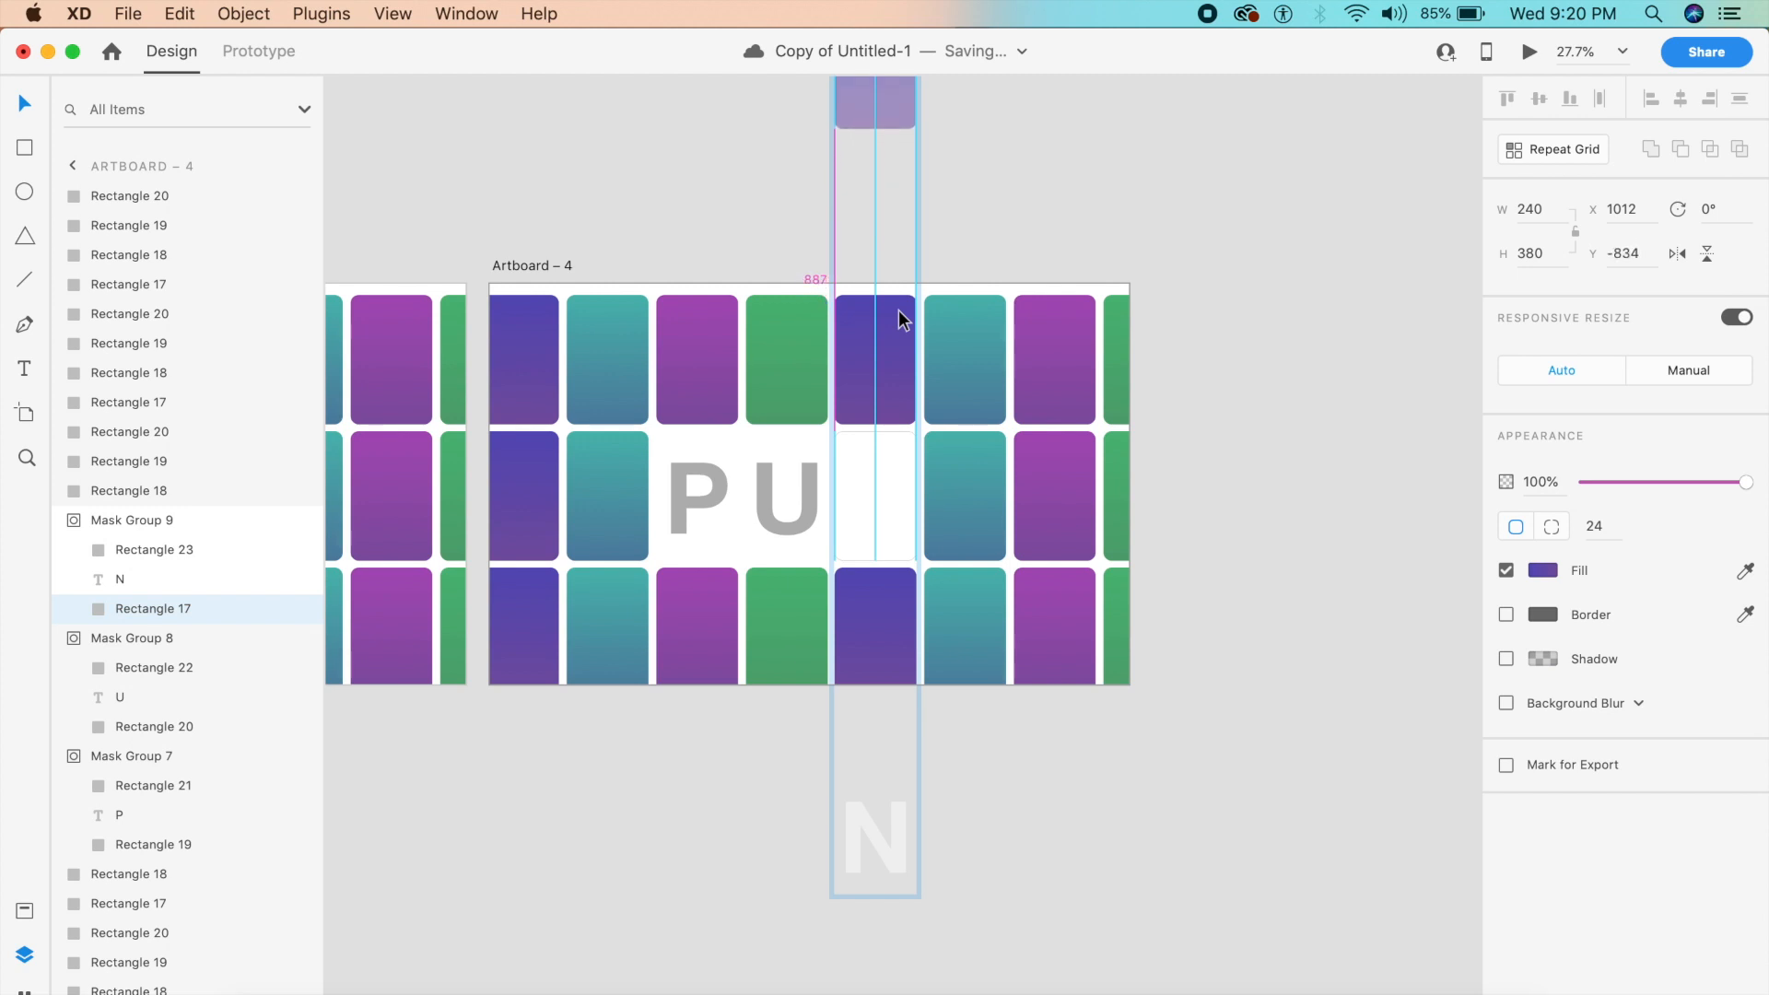
pyautogui.hotkey('shift', 'Up')
pyautogui.hotkey('shift', 'Up')
pyautogui.hotkey('shift', 'Up')
pyautogui.hotkey('shift', 'Up')
# Raise the letter N to Y 433 inside its empty mask, sample the grey of the letter U as its fill, and deselect it.
pyautogui.click(886, 866)
pyautogui.moveTo(886, 866); pyautogui.dragTo(868, 514)
pyautogui.click(1745, 794)
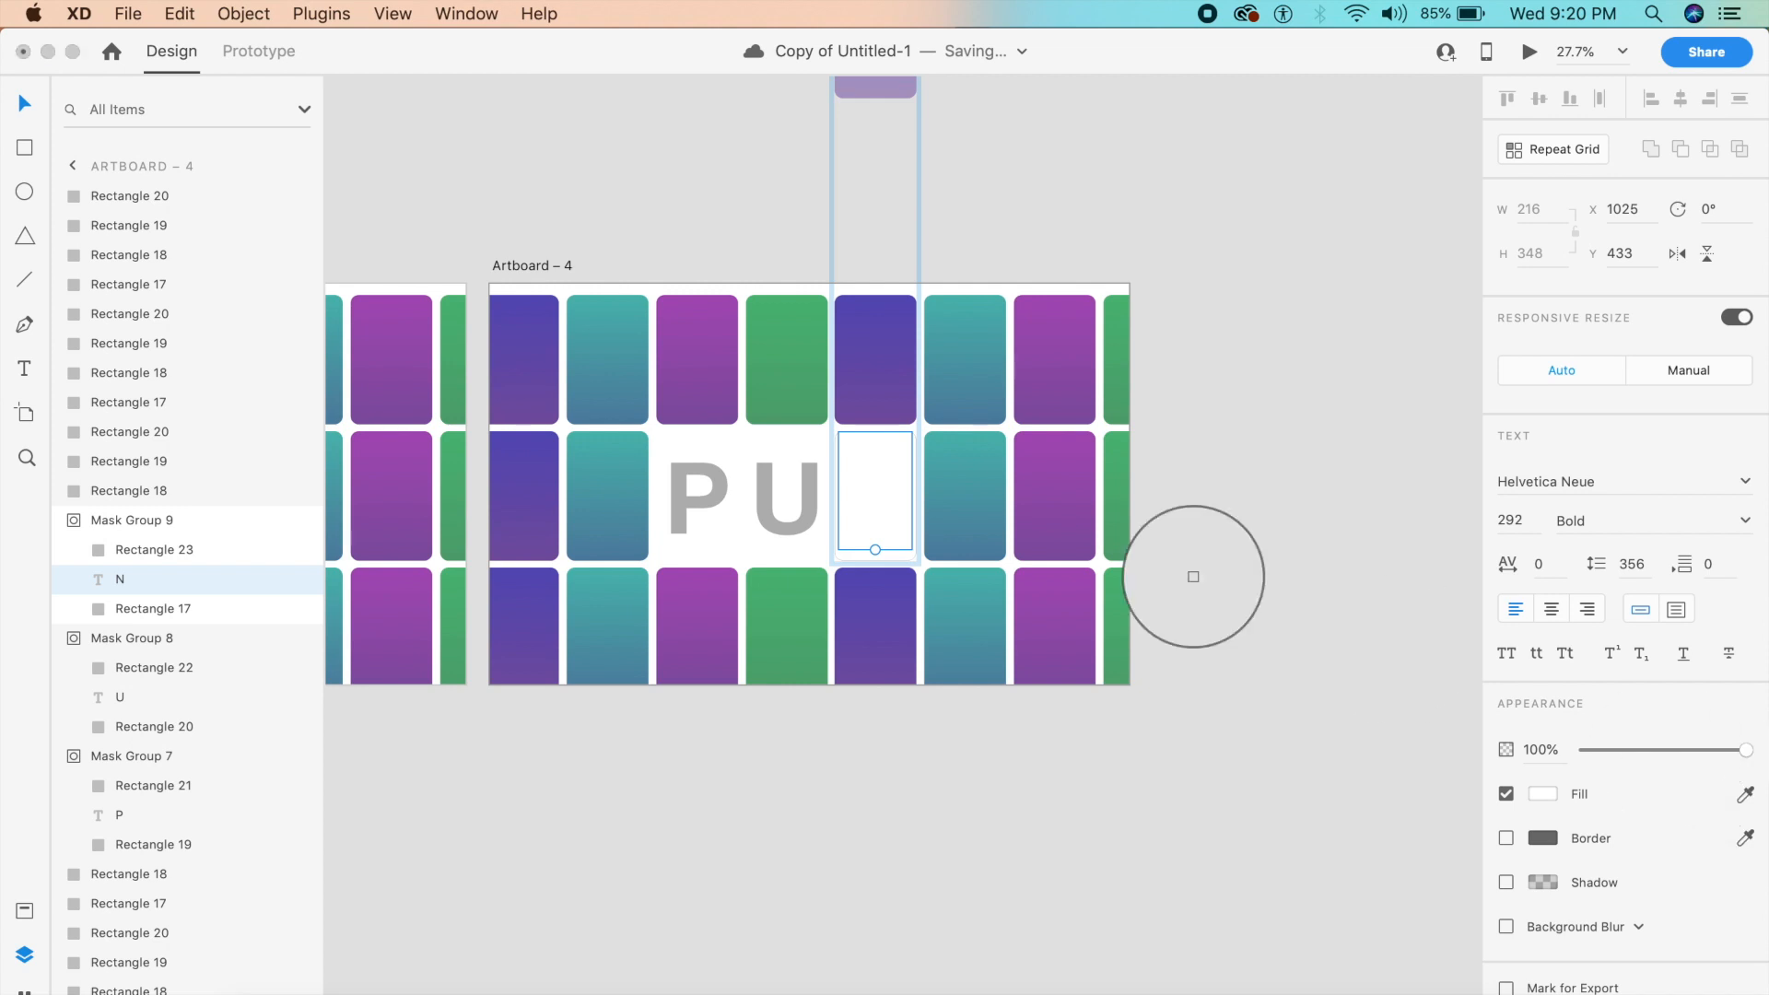
pyautogui.click(755, 476)
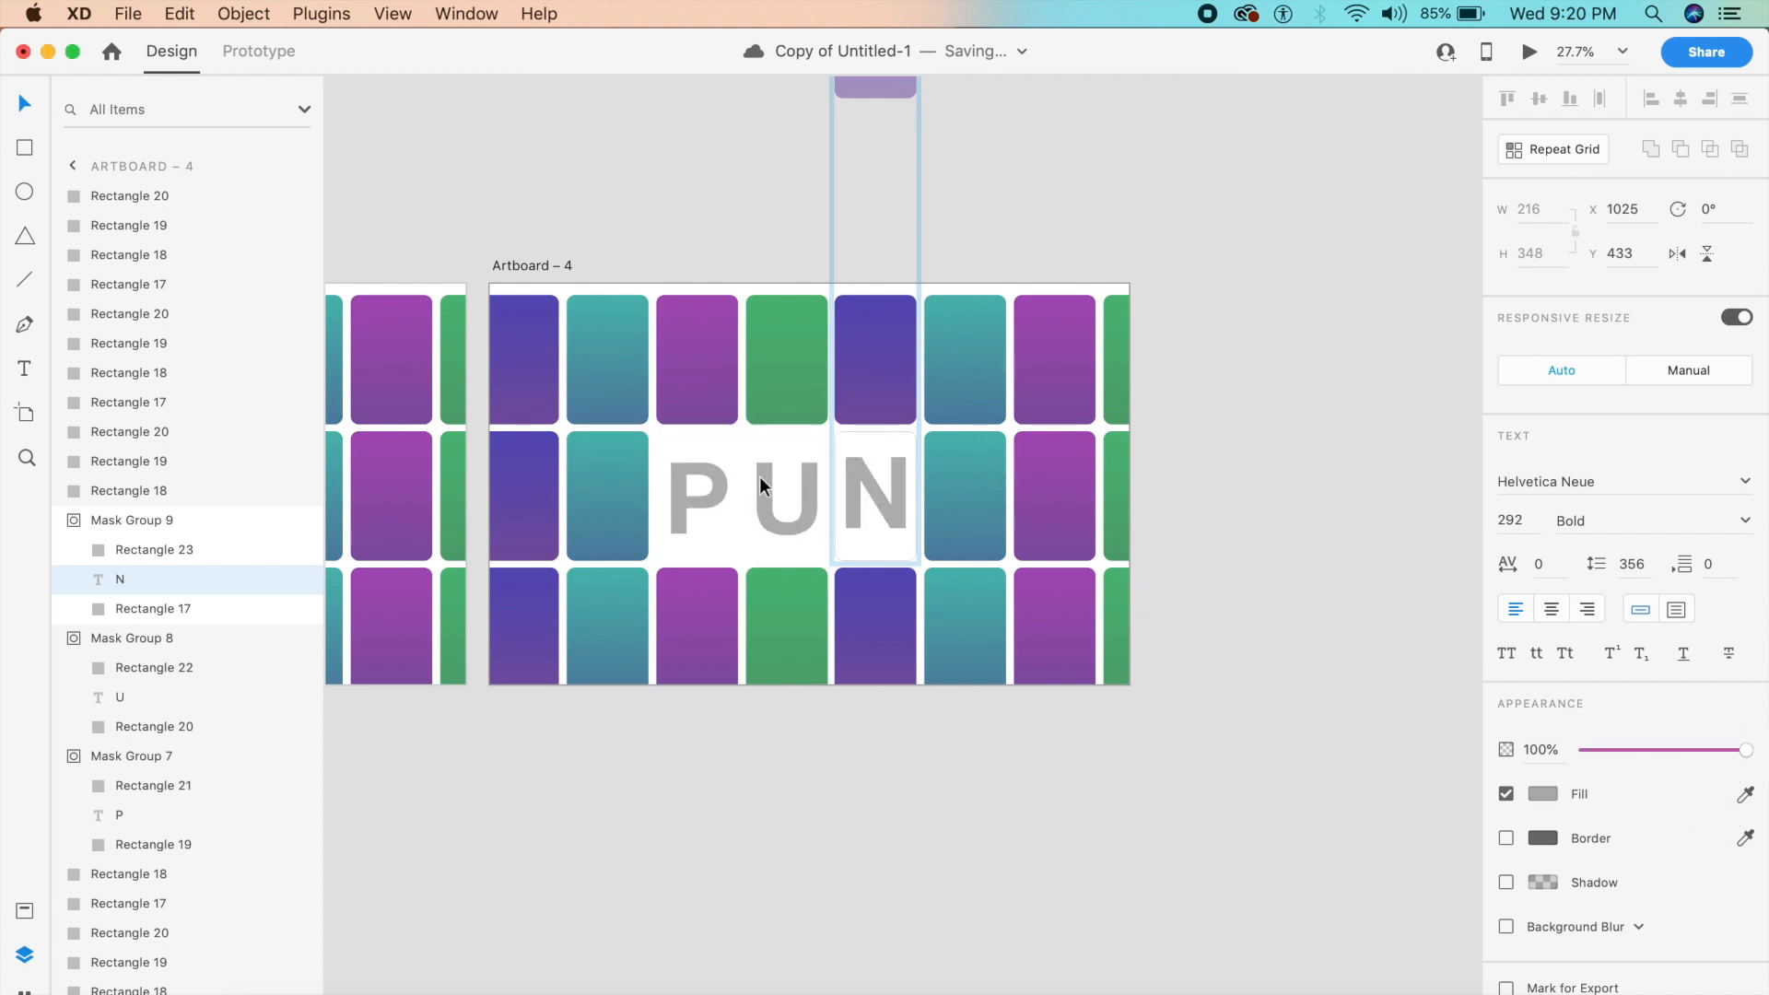
pyautogui.hscroll(-5, 759, 477)
pyautogui.click(873, 812)
# Recolour the hidden letter P in Artboard – 3's mask group with the grey sampled from the P on Artboard – 4.
pyautogui.hscroll(-5, 872, 803)
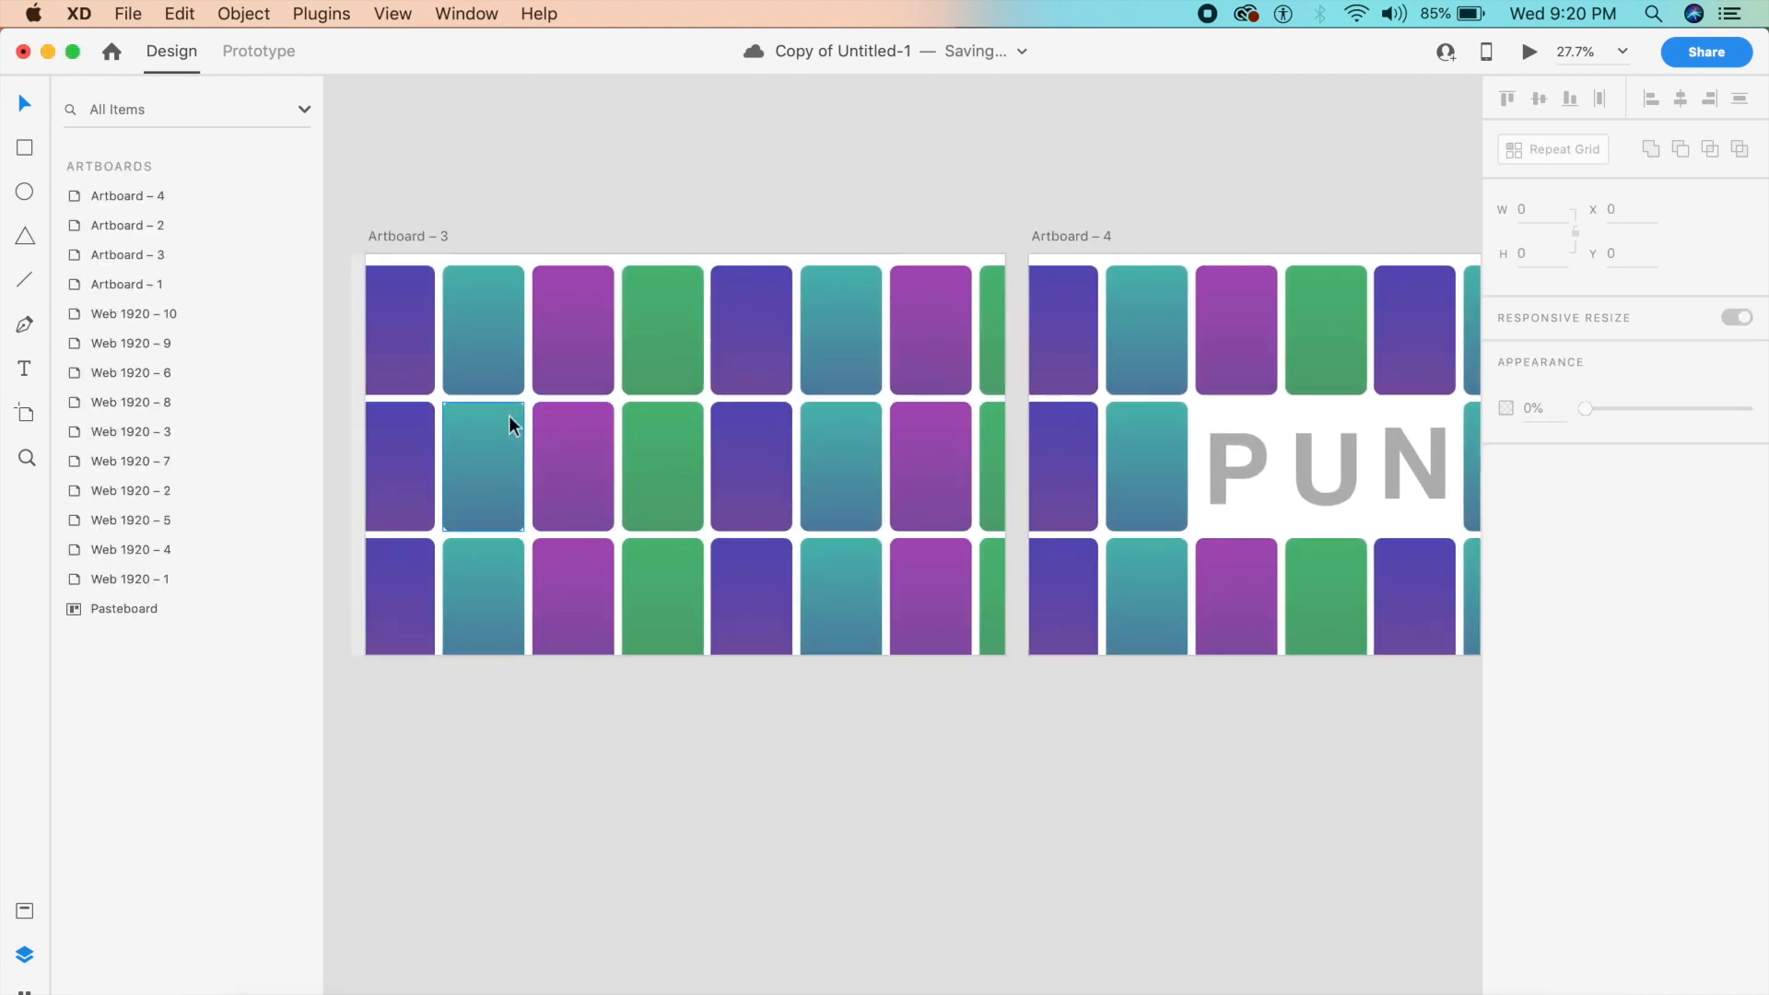
pyautogui.click(545, 441)
pyautogui.click(118, 815)
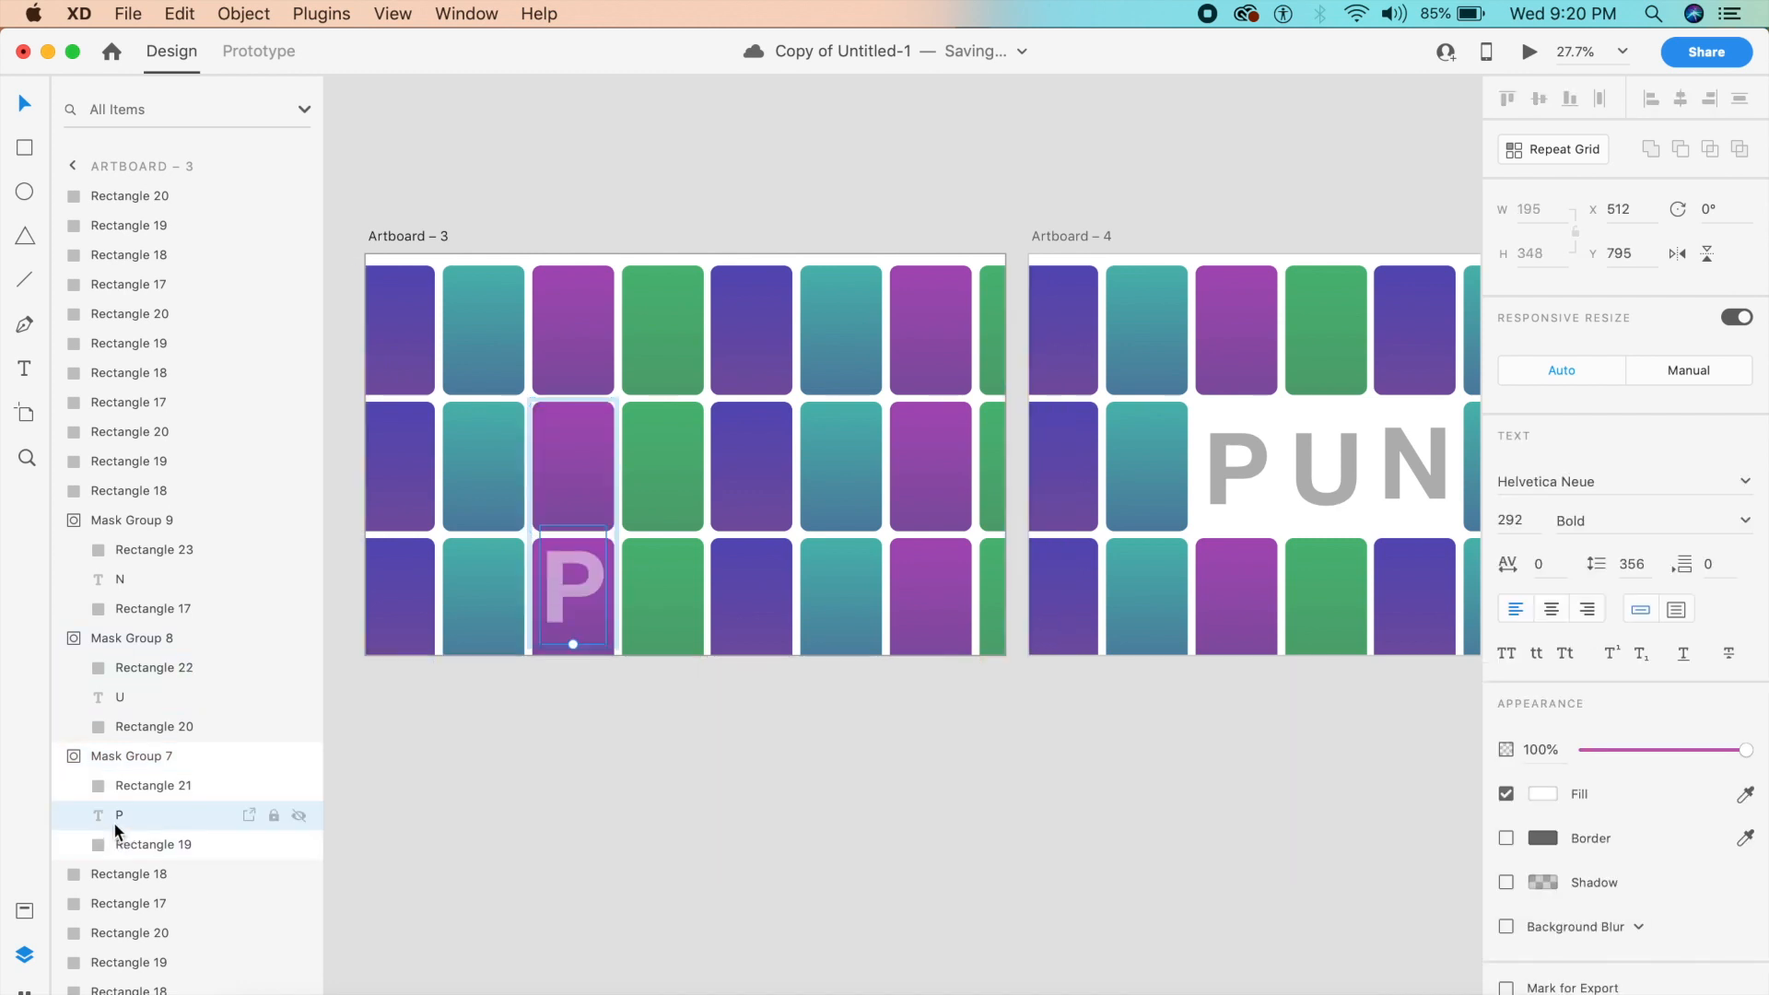
pyautogui.click(1745, 794)
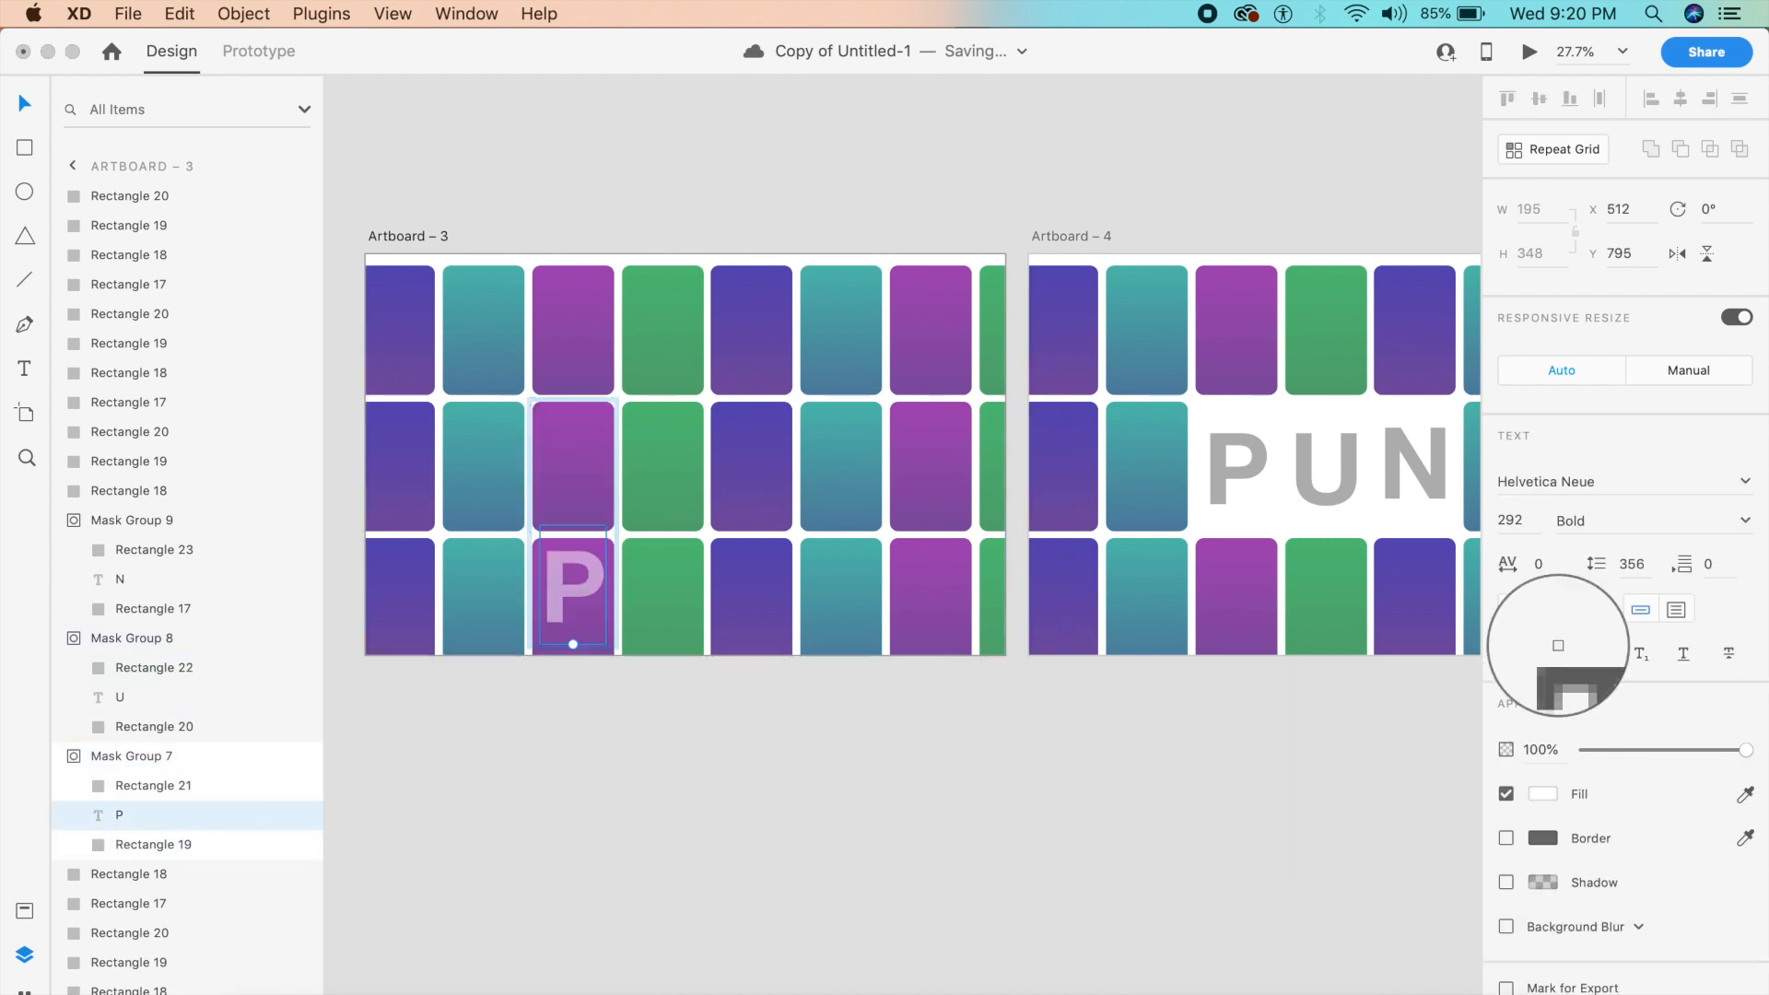
pyautogui.click(1220, 475)
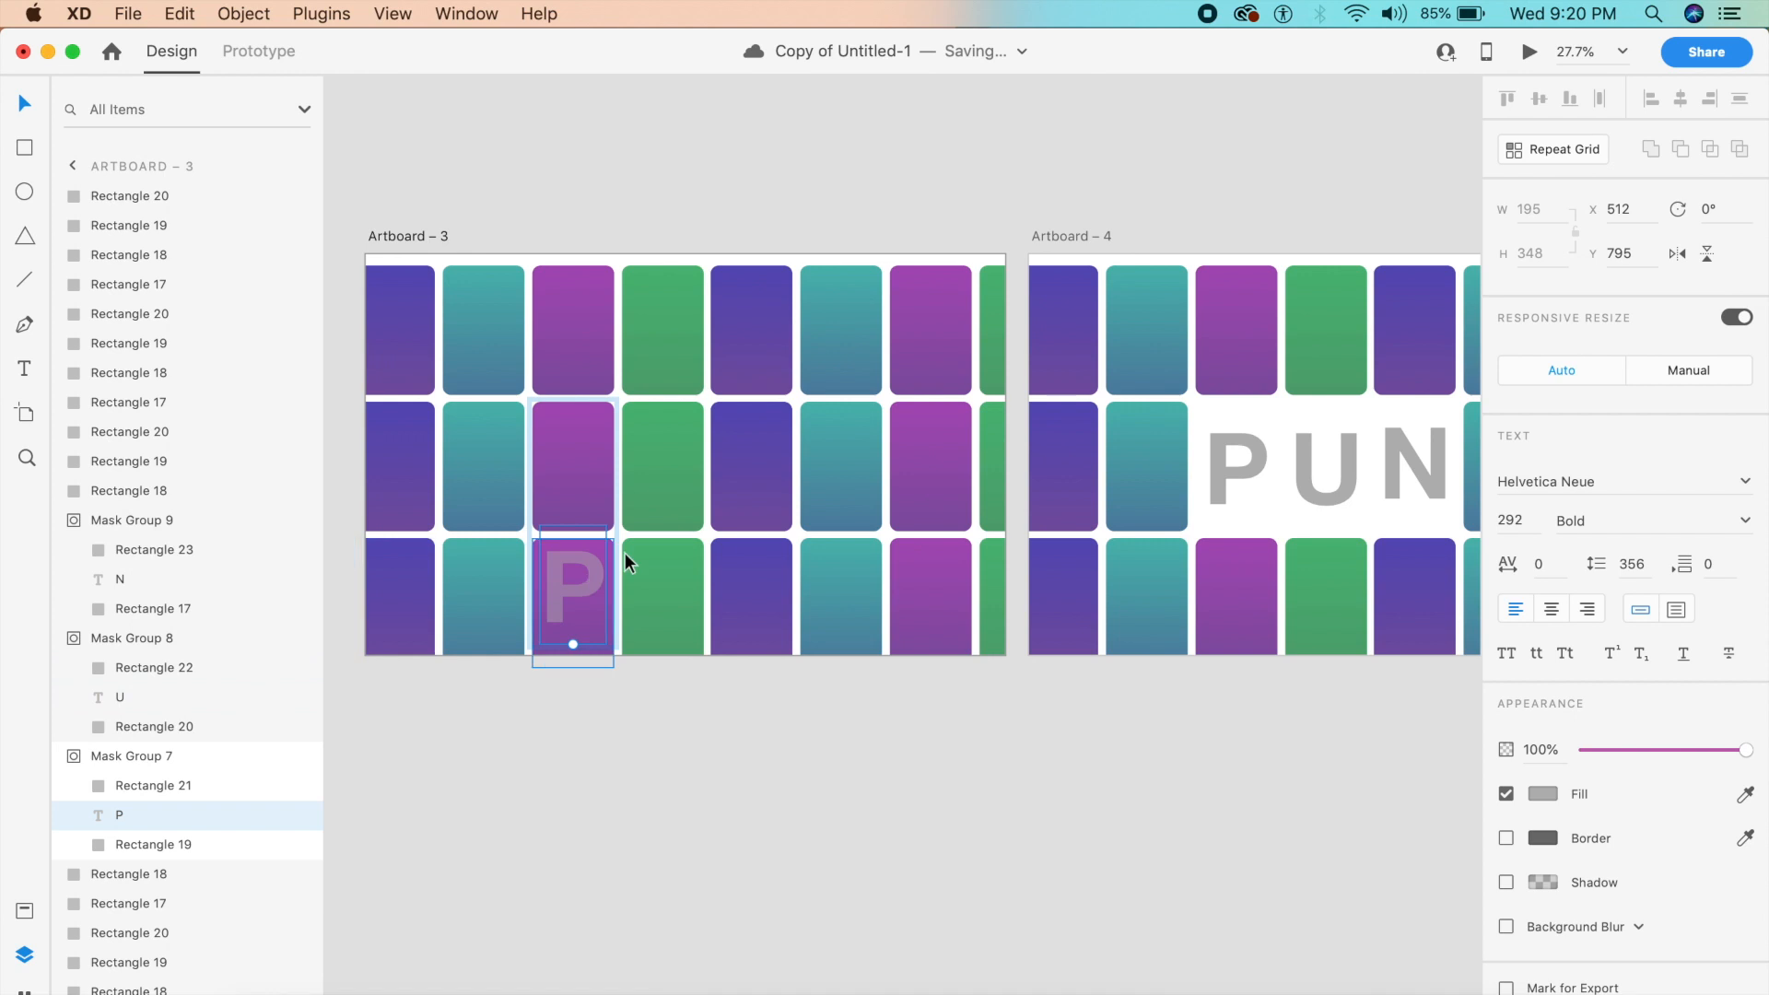
# Recolour the hidden letter U in Artboard – 3's mask group with the grey sampled from the U on Artboard – 4.
pyautogui.doubleClick(700, 480)
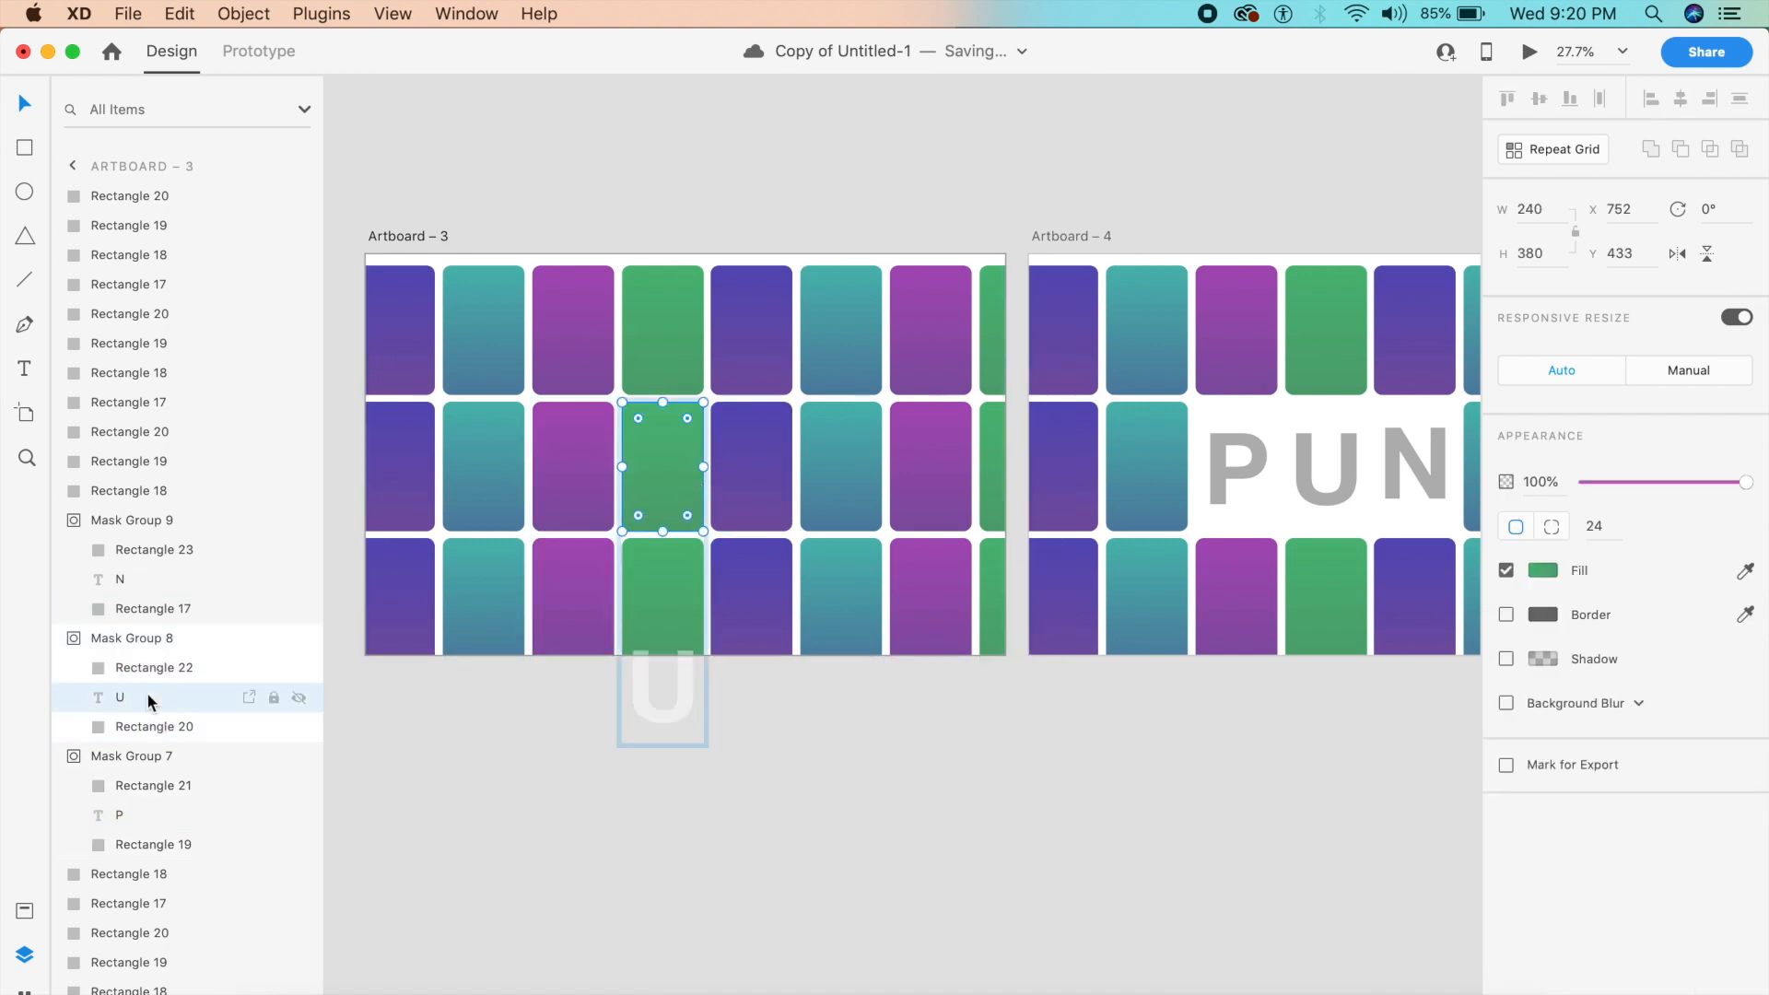
pyautogui.click(103, 698)
pyautogui.click(1745, 795)
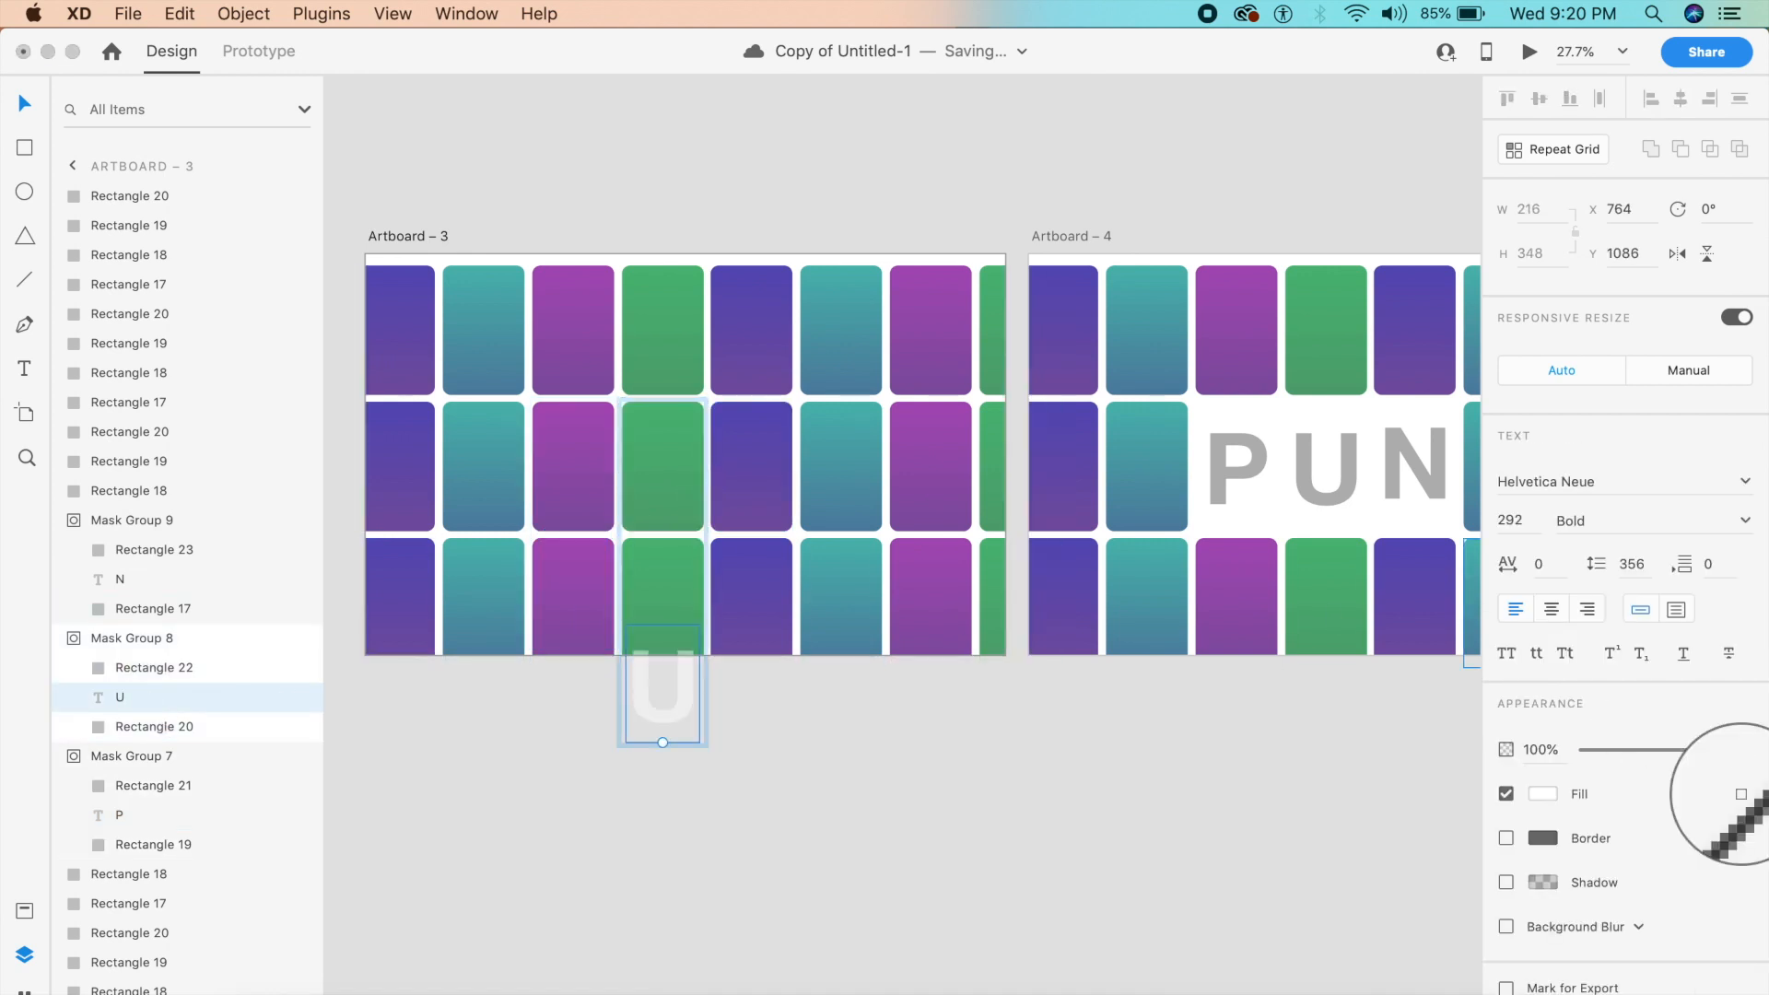
pyautogui.click(1324, 491)
# Recolour Artboard – 3's hidden letter N with the grey sampled from the U on Artboard – 4, and deselect it.
pyautogui.click(150, 579)
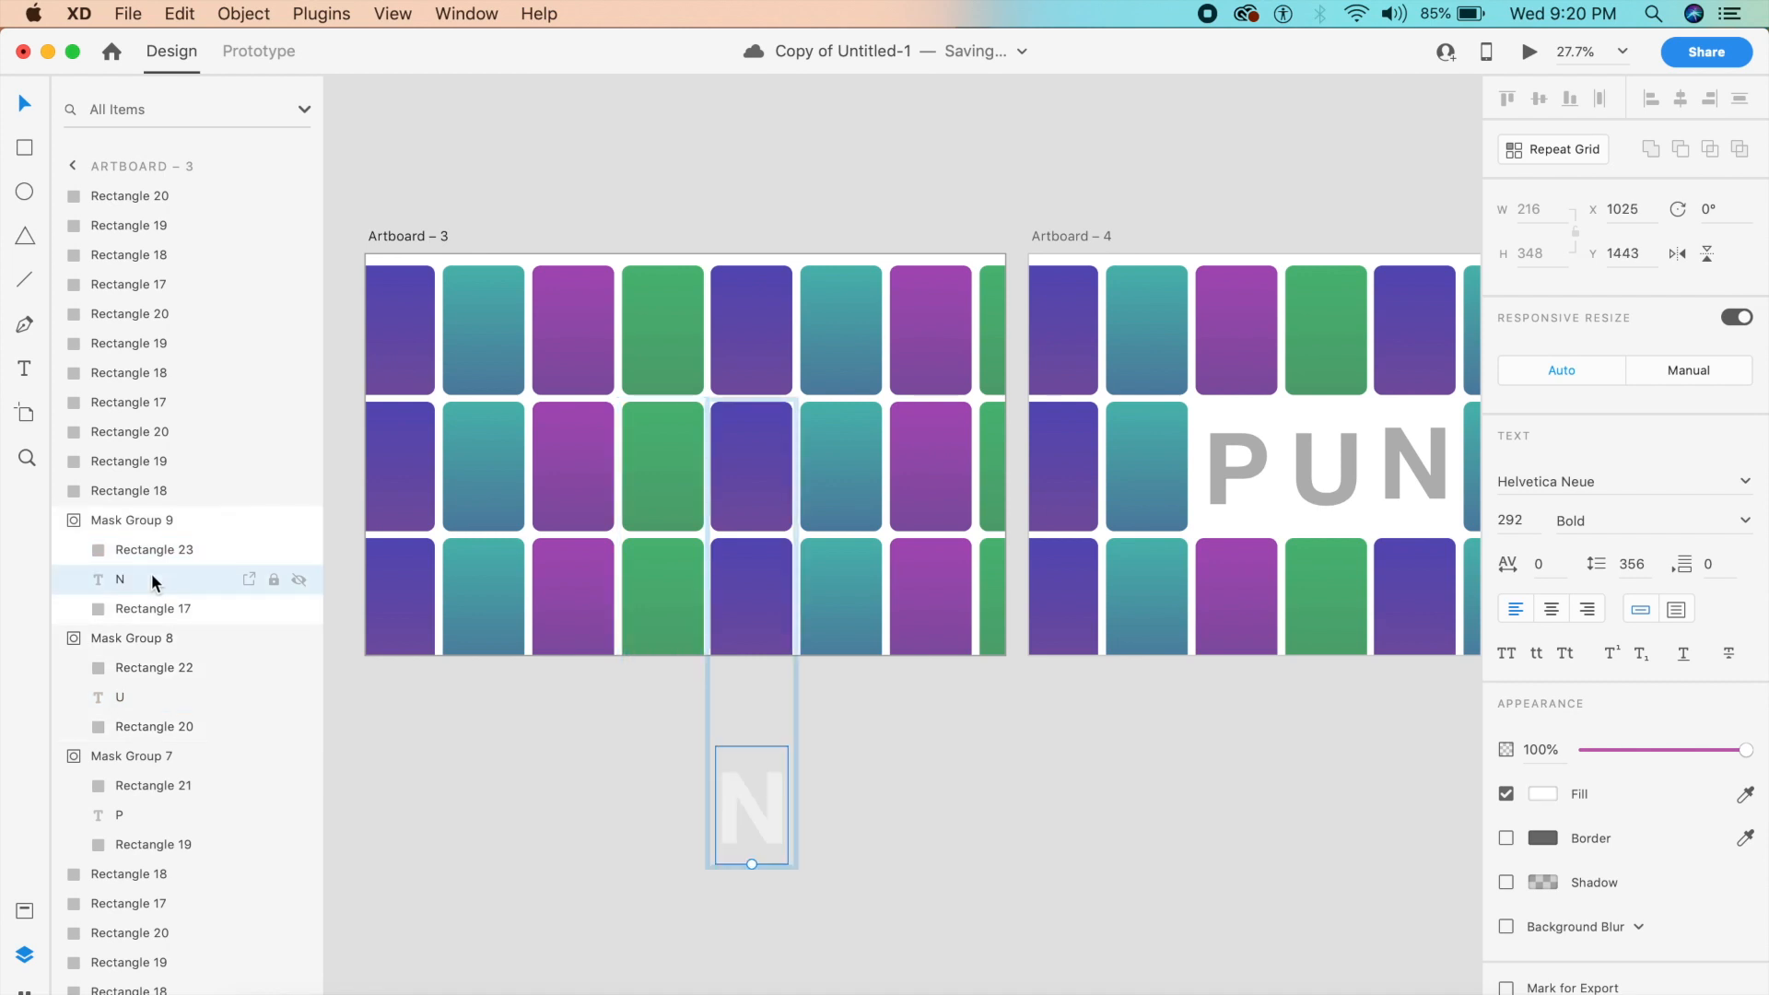
pyautogui.click(1745, 794)
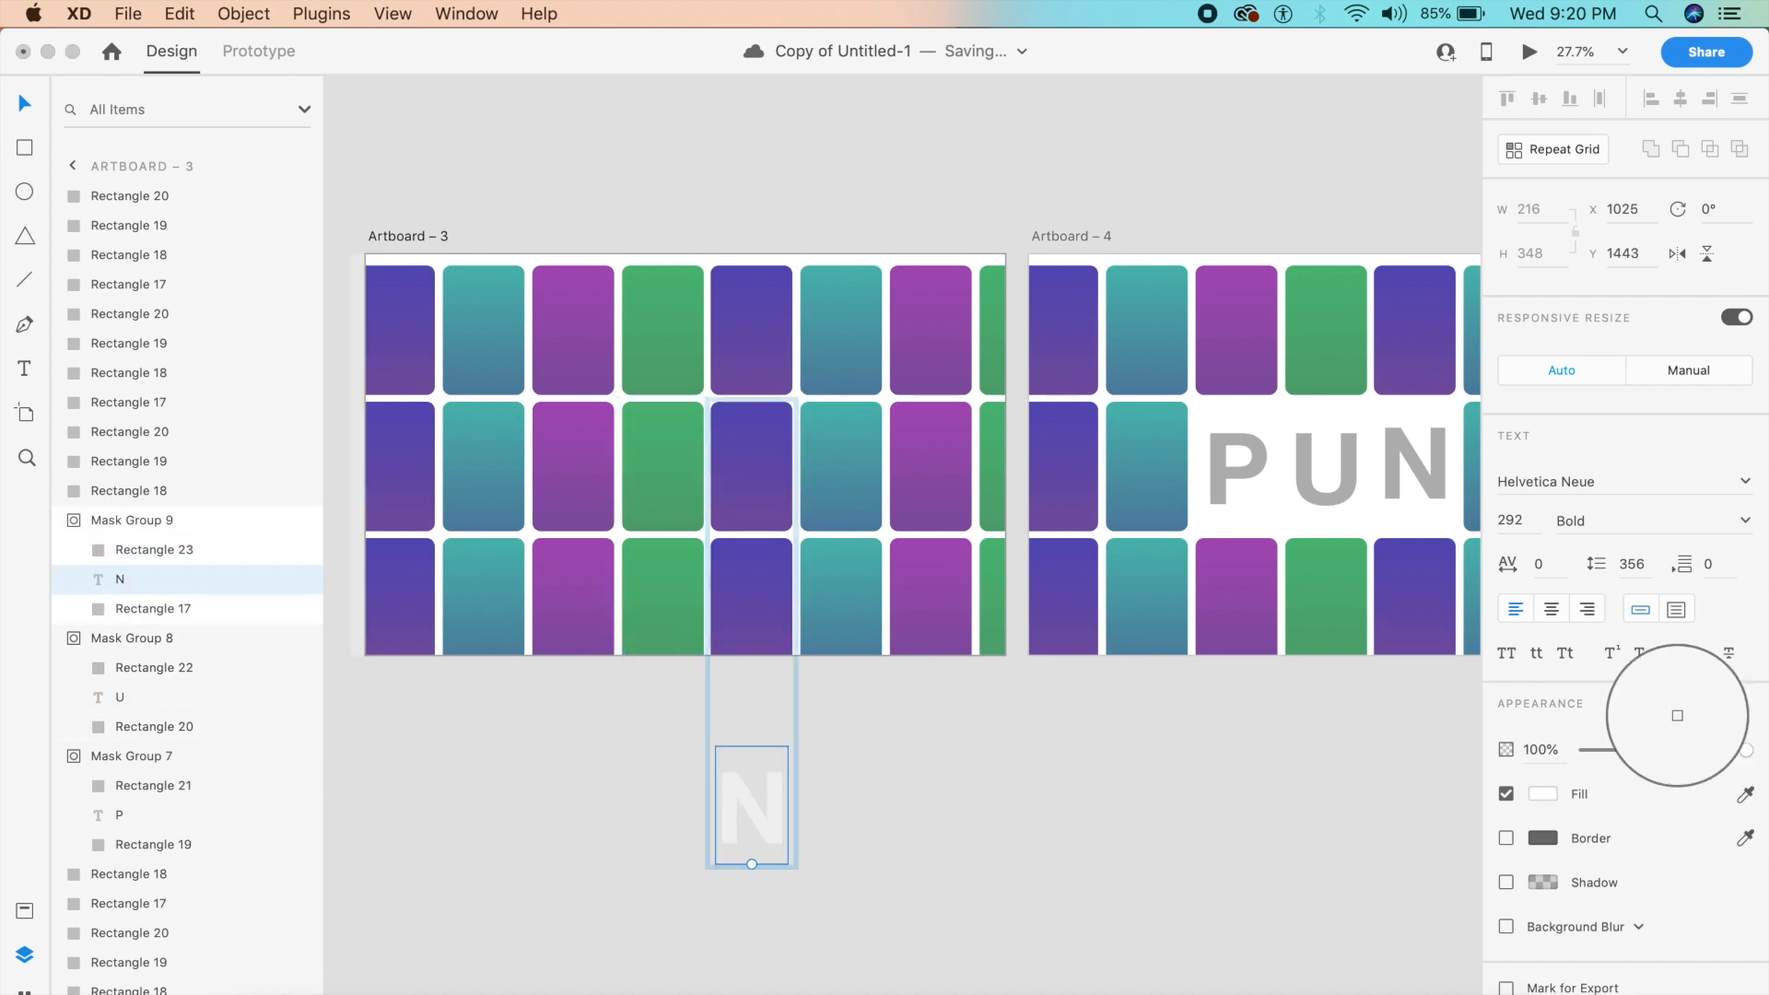
pyautogui.click(1349, 483)
pyautogui.click(1167, 794)
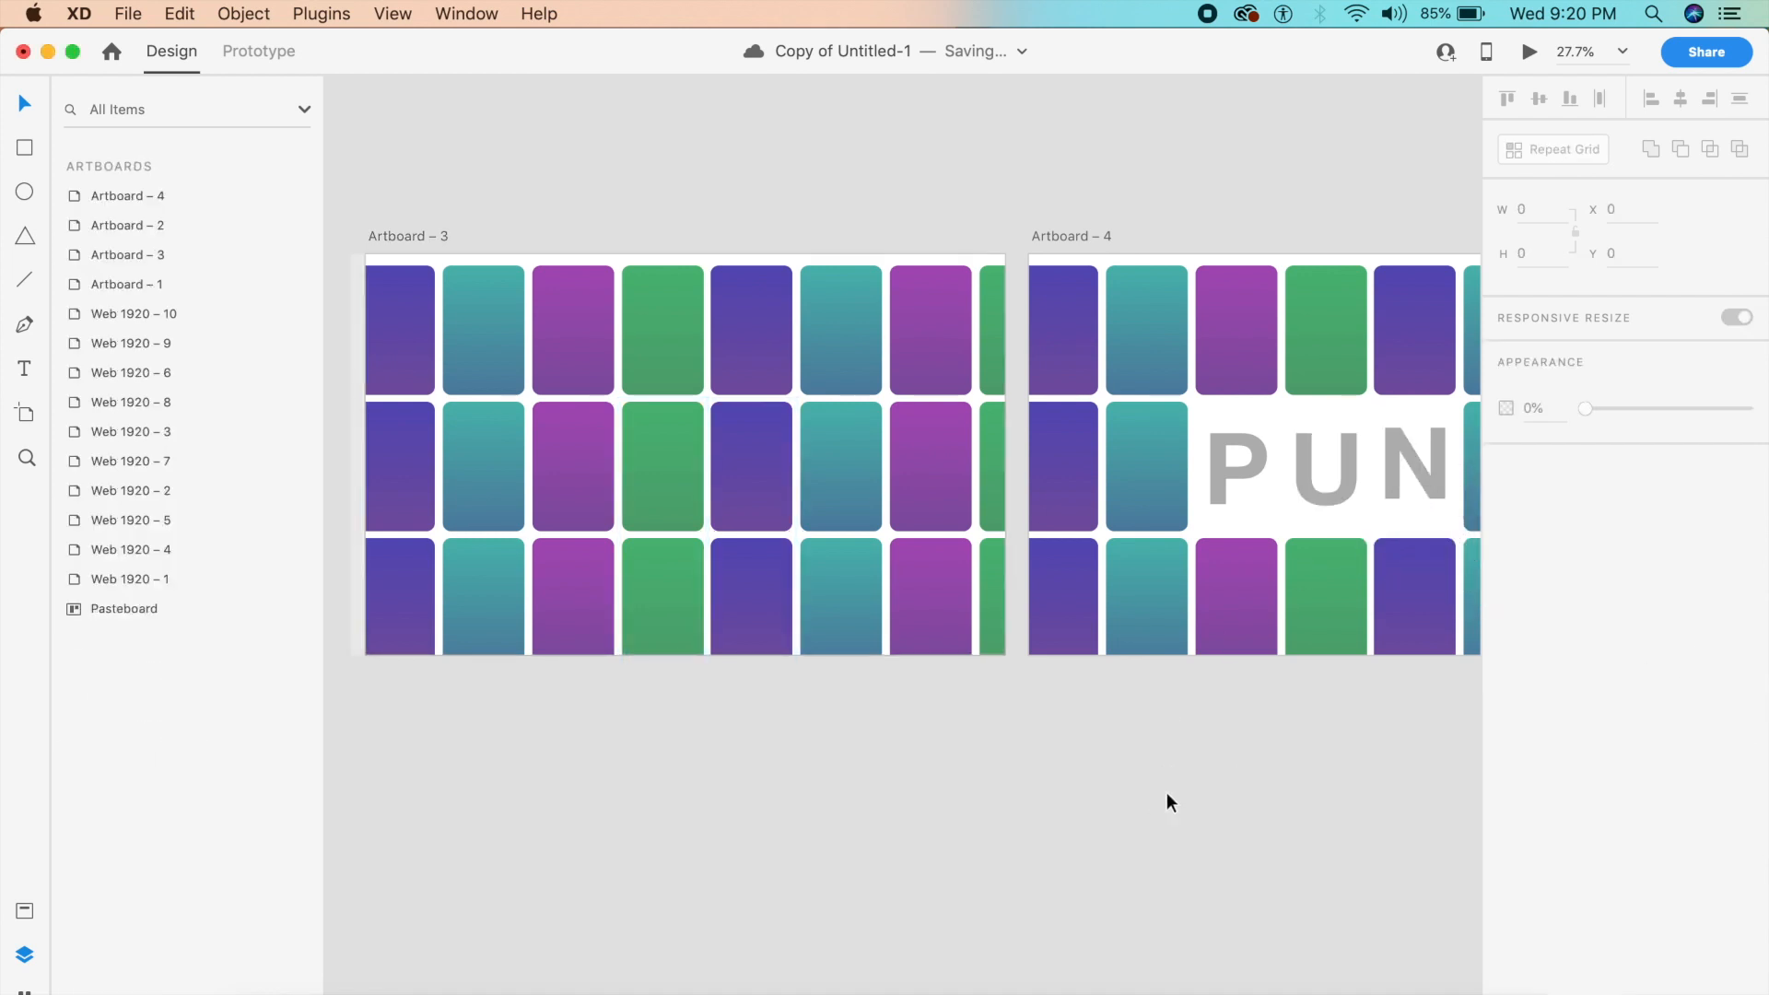
# Link Artboard – 3 to Artboard – 4 with a Tap-triggered Auto-Animate transition and set its duration to 3 s.
pyautogui.click(412, 227)
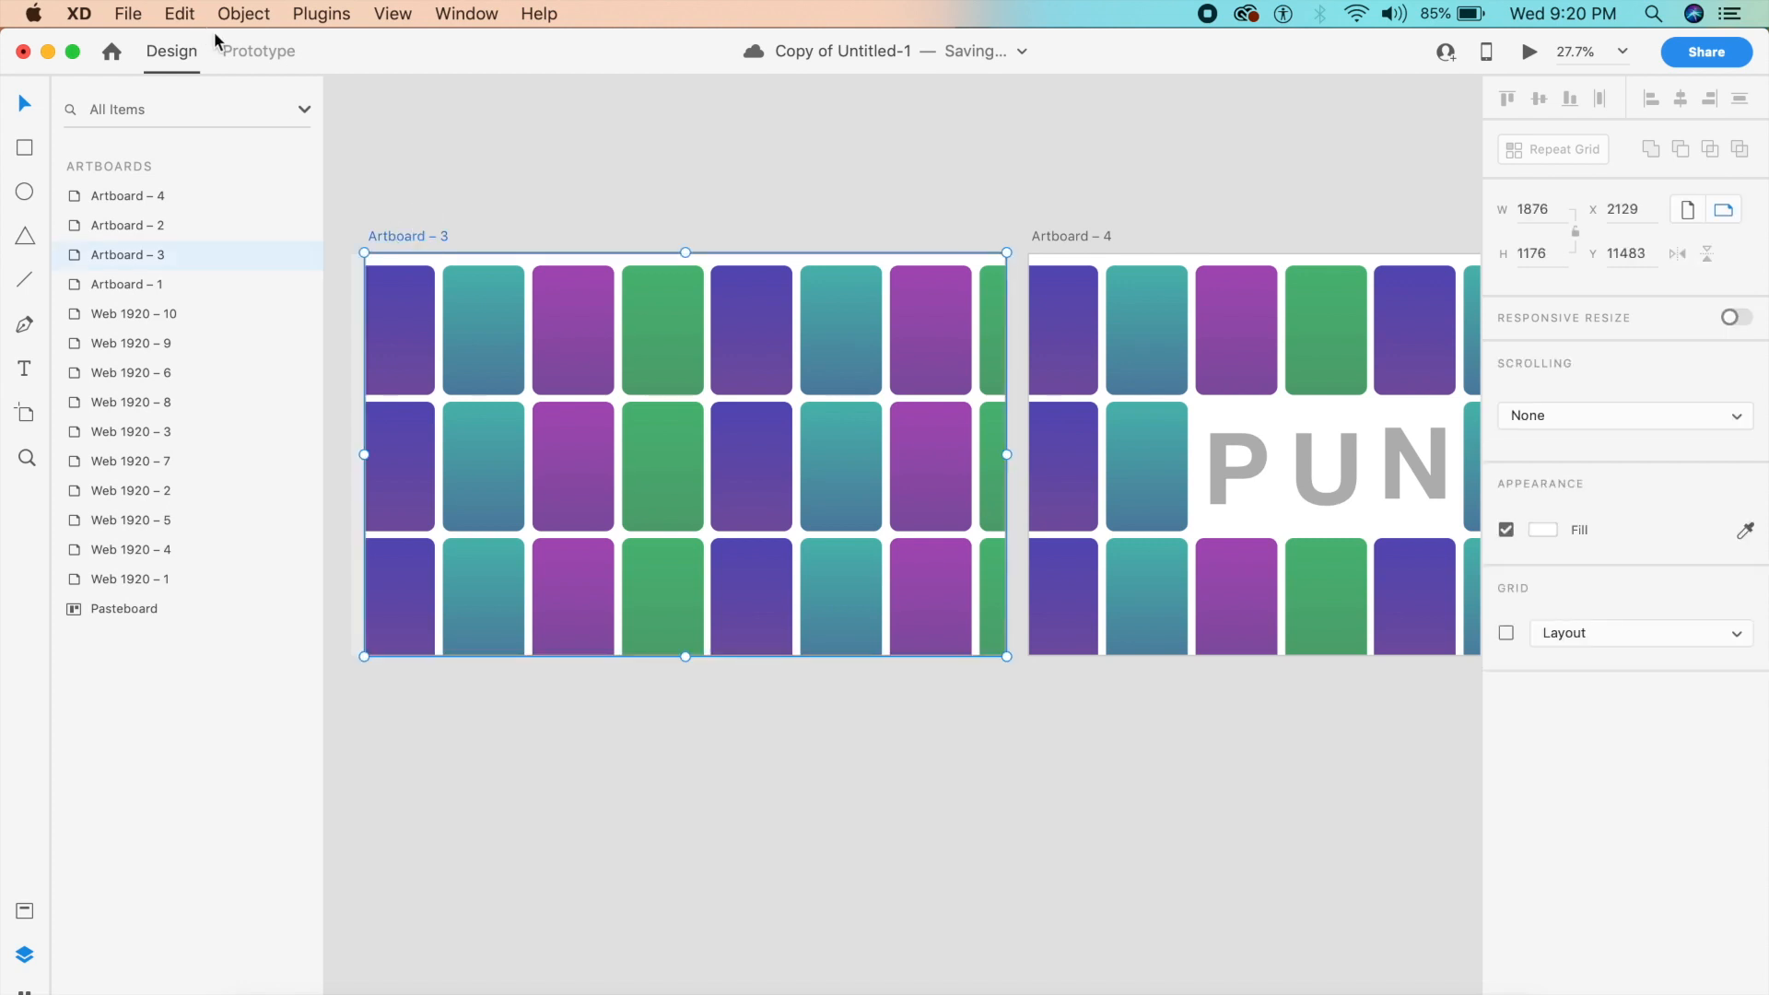
pyautogui.click(244, 53)
pyautogui.moveTo(1012, 430); pyautogui.dragTo(1176, 444)
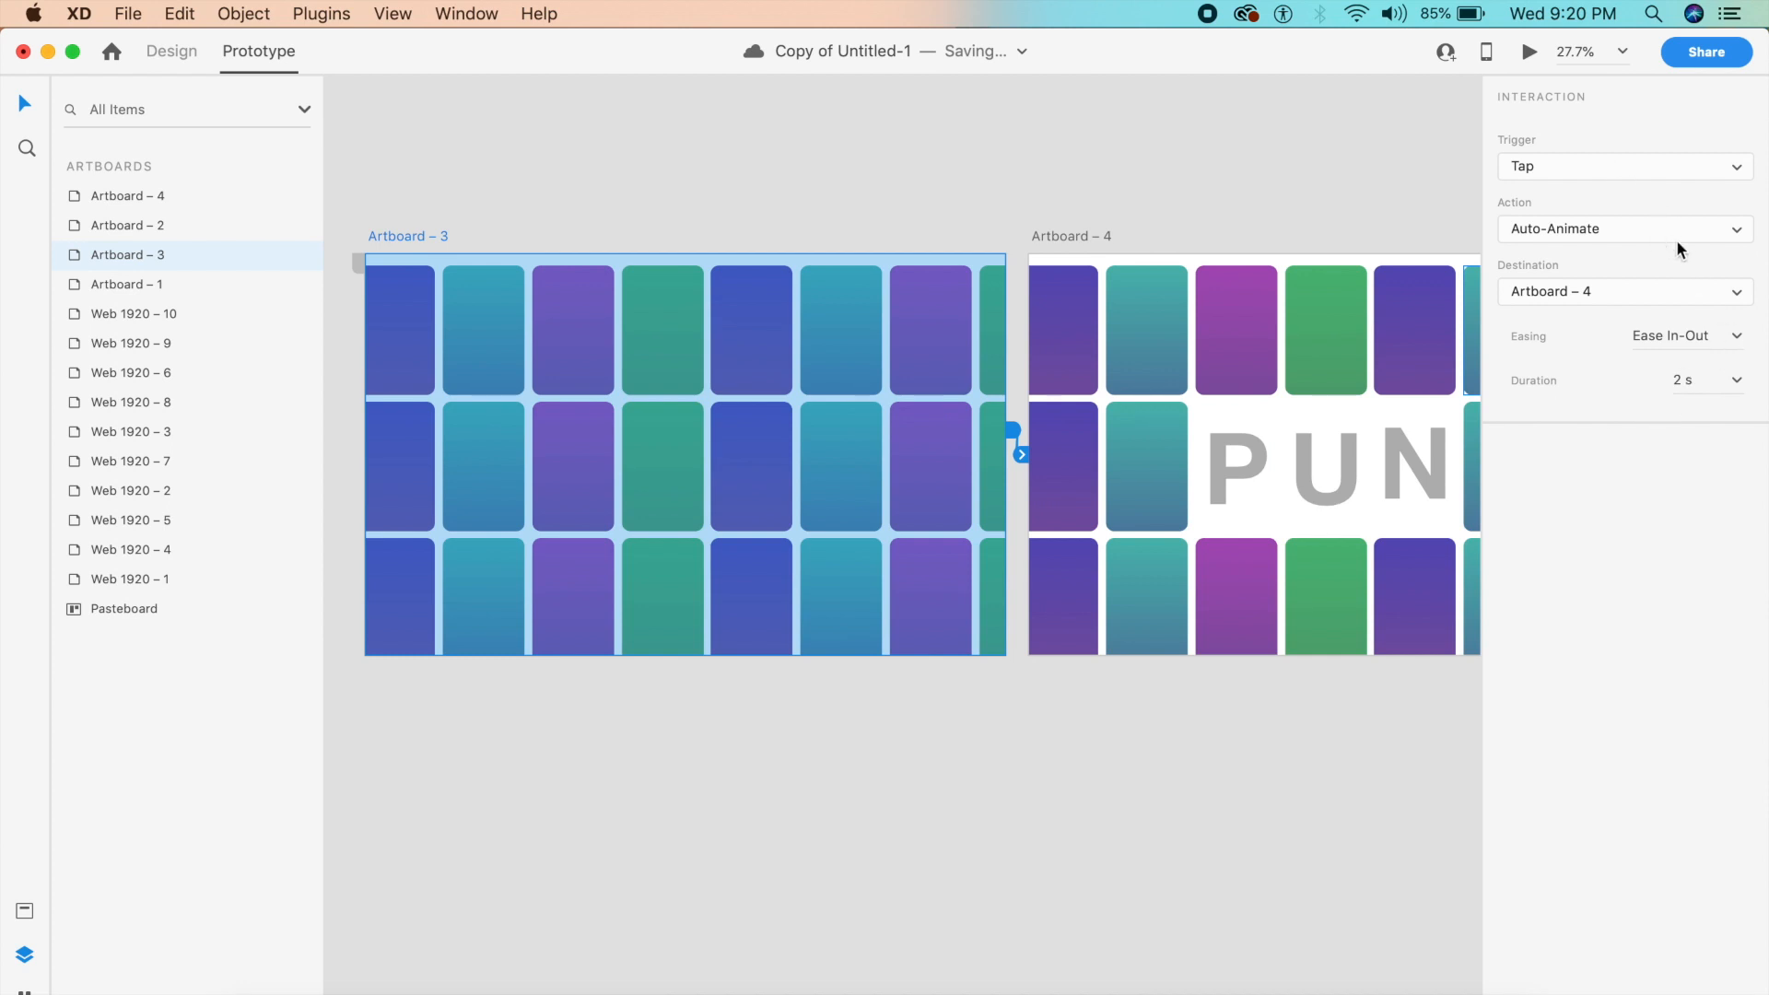
pyautogui.click(1712, 381)
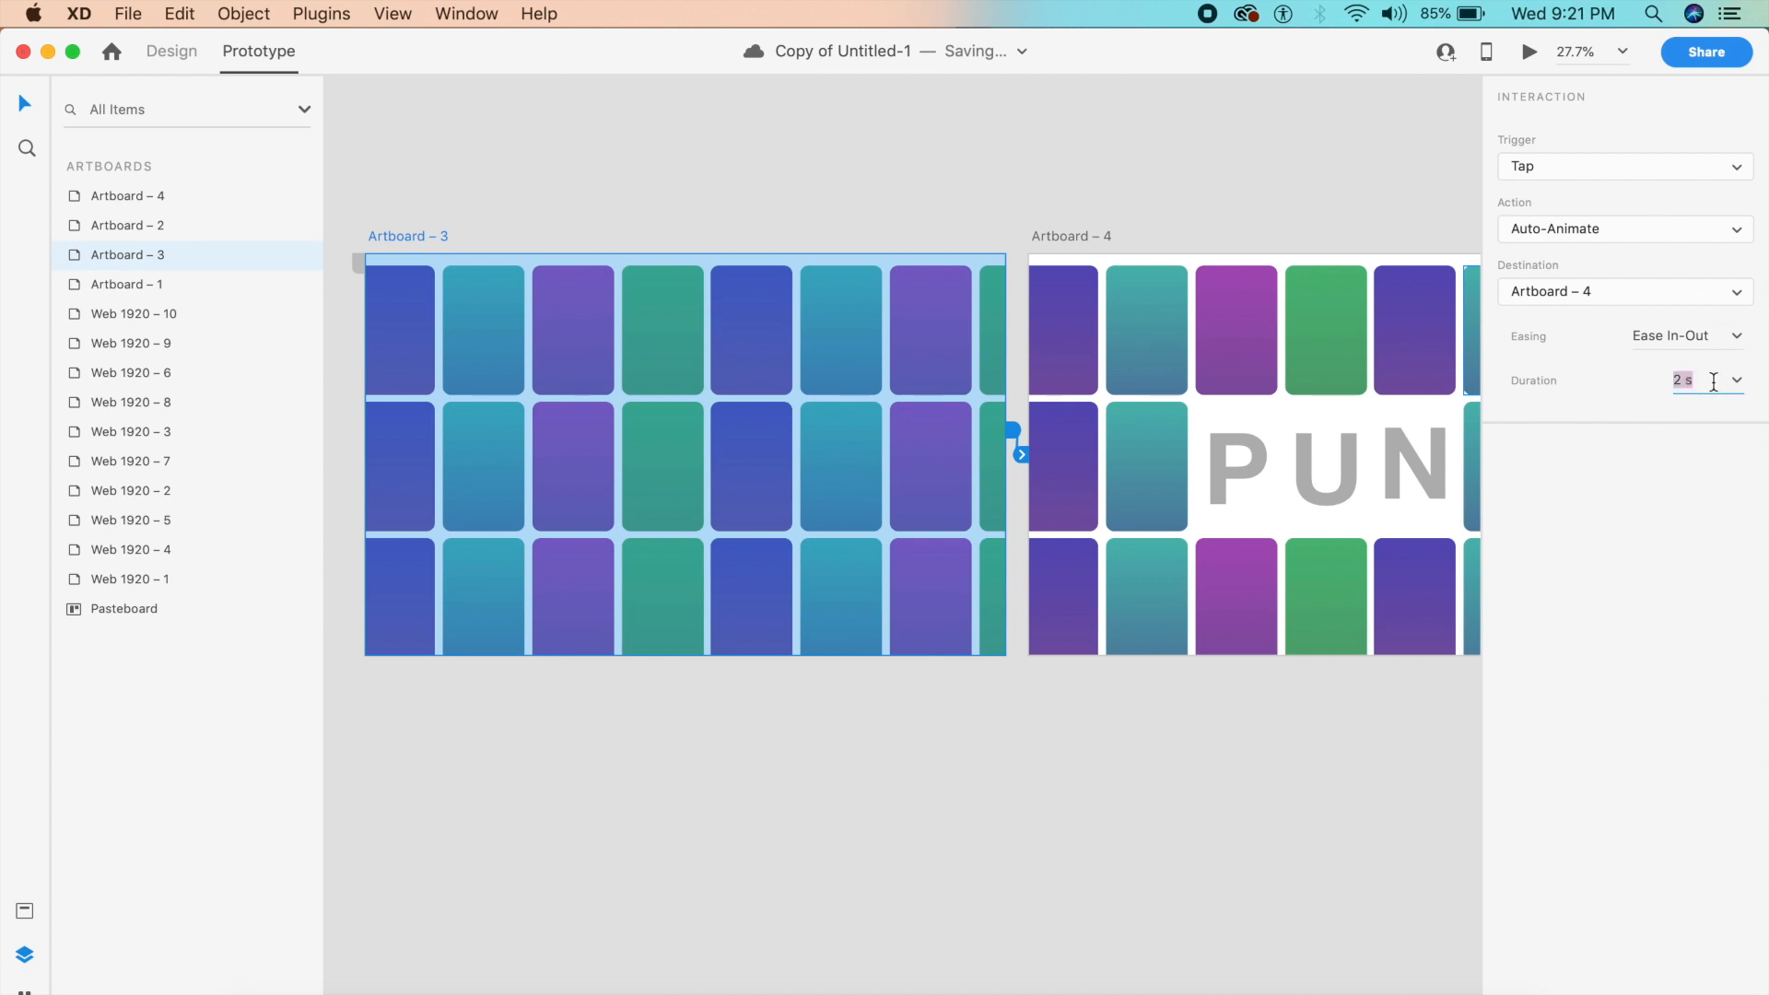
pyautogui.write('3')
# Preview the Artboard – 3 prototype, trigger its card-to-letter transition, and close the preview.
pyautogui.click(1530, 54)
pyautogui.click(595, 553)
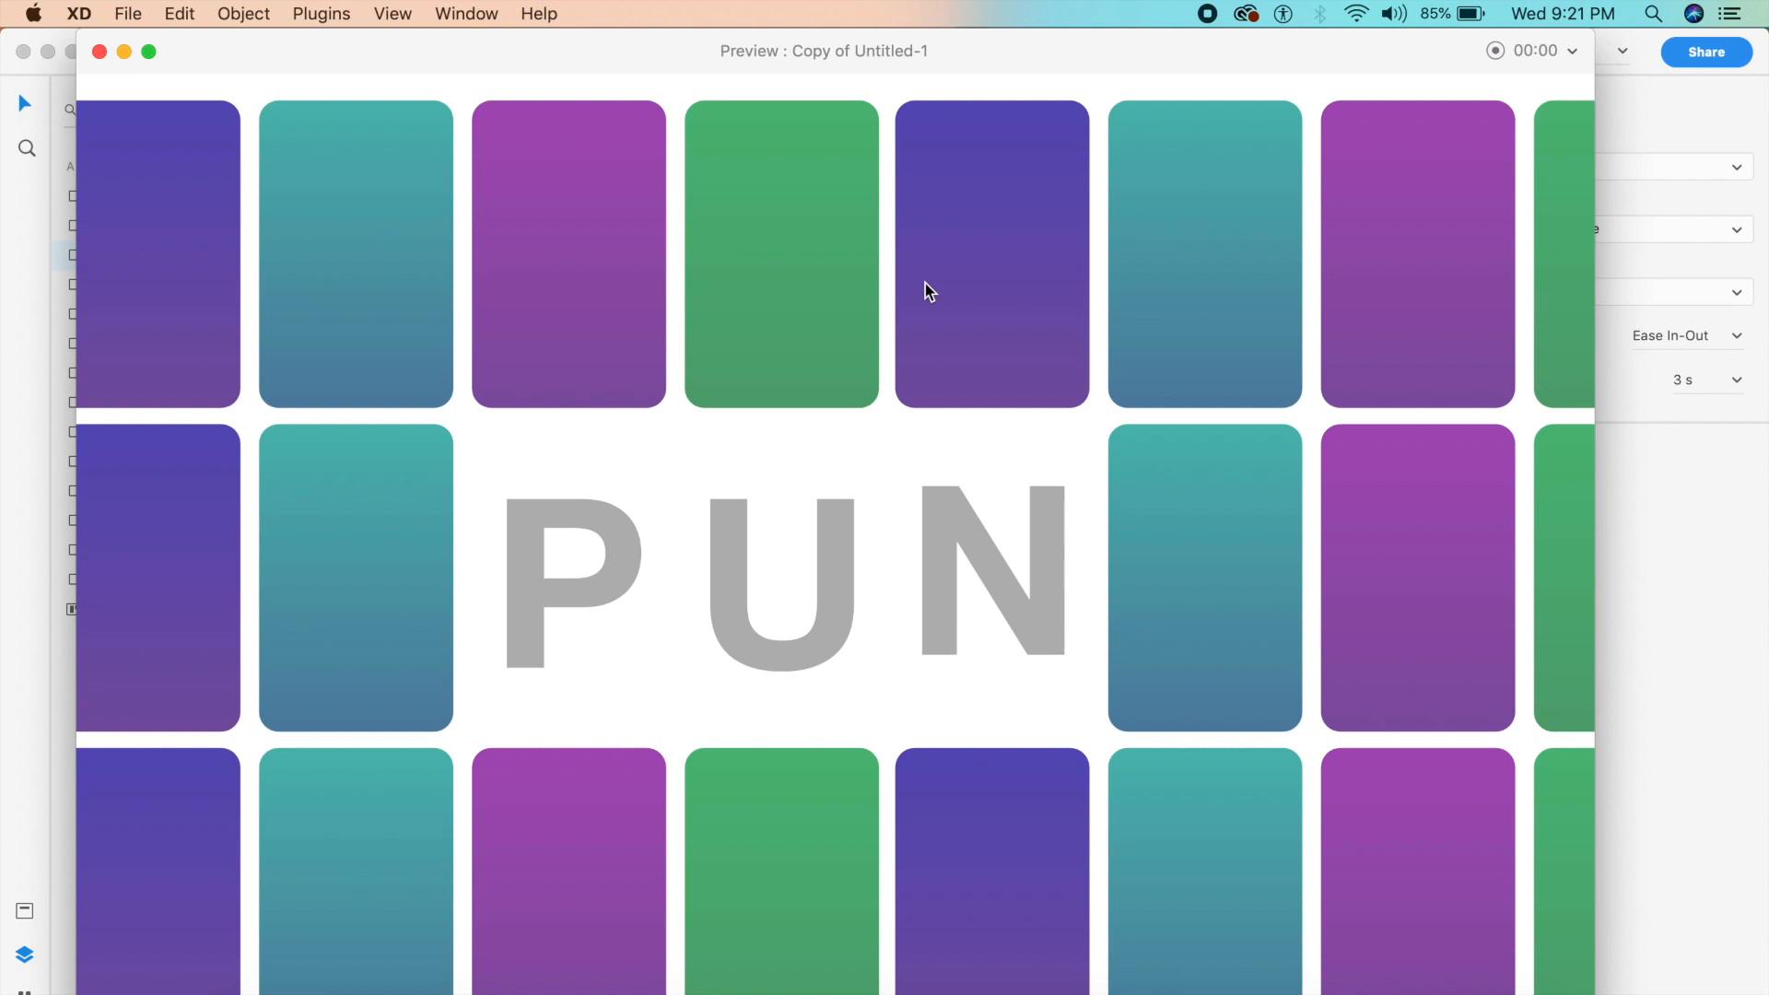
pyautogui.click(99, 51)
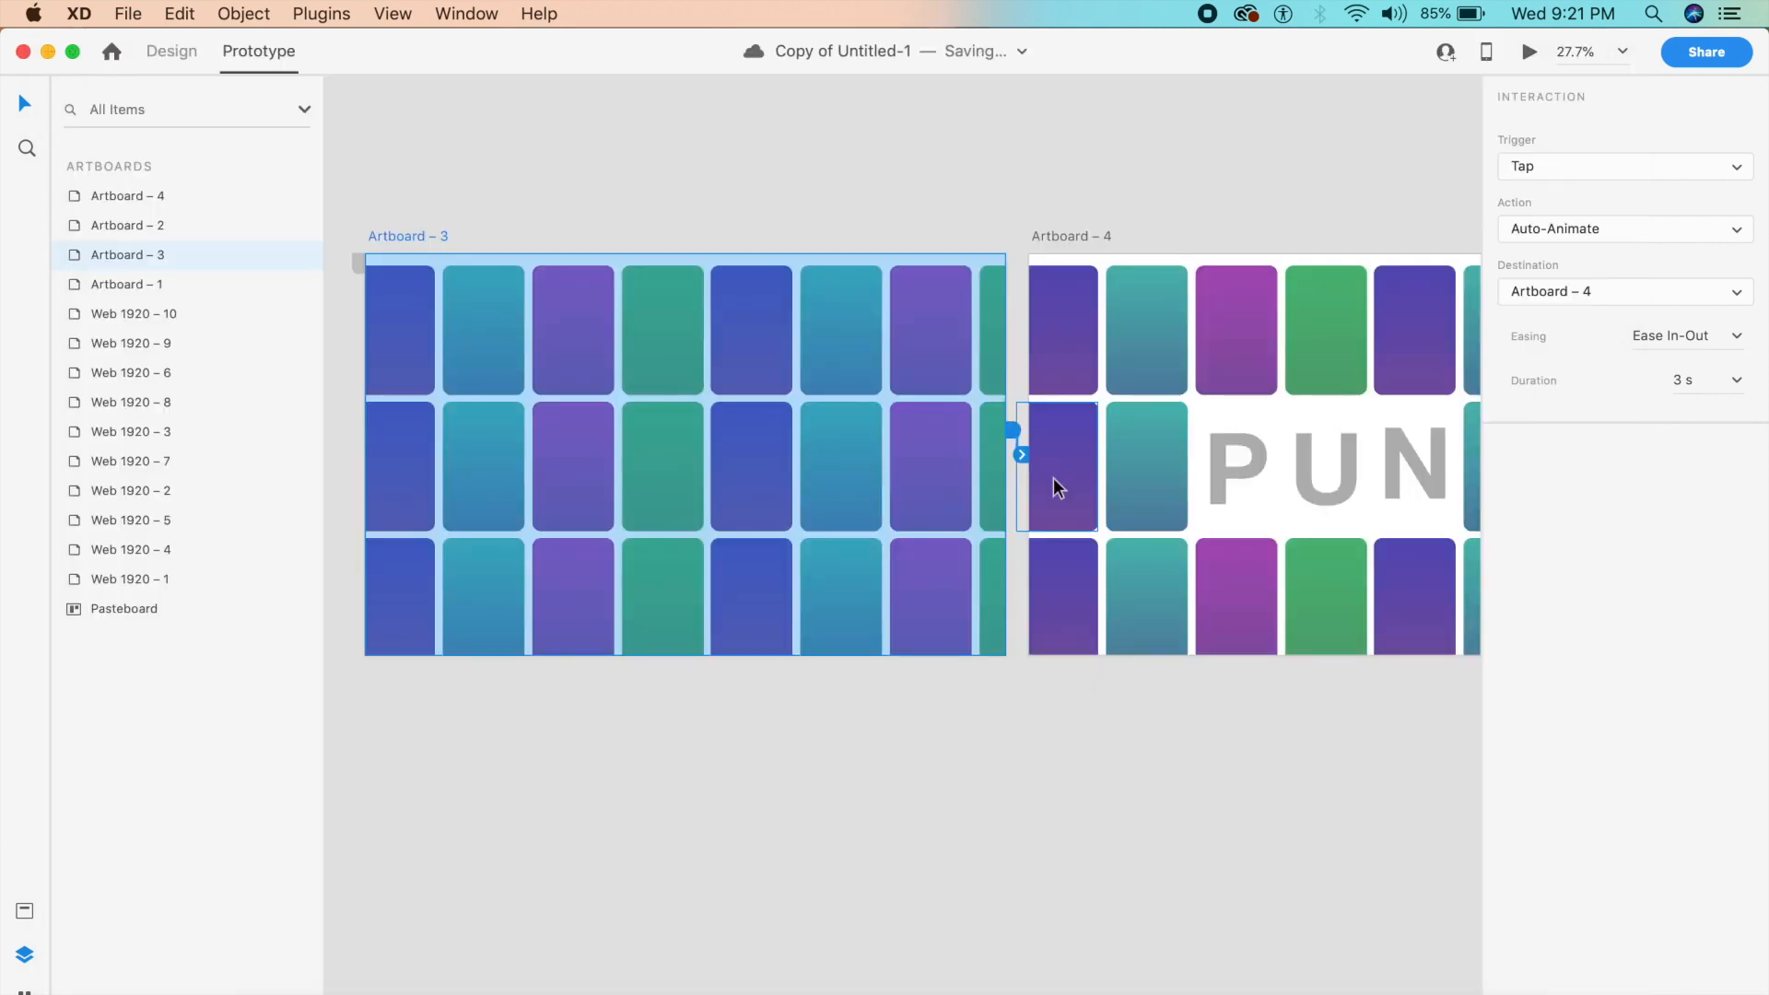
pyautogui.hscroll(10, 1060, 488)
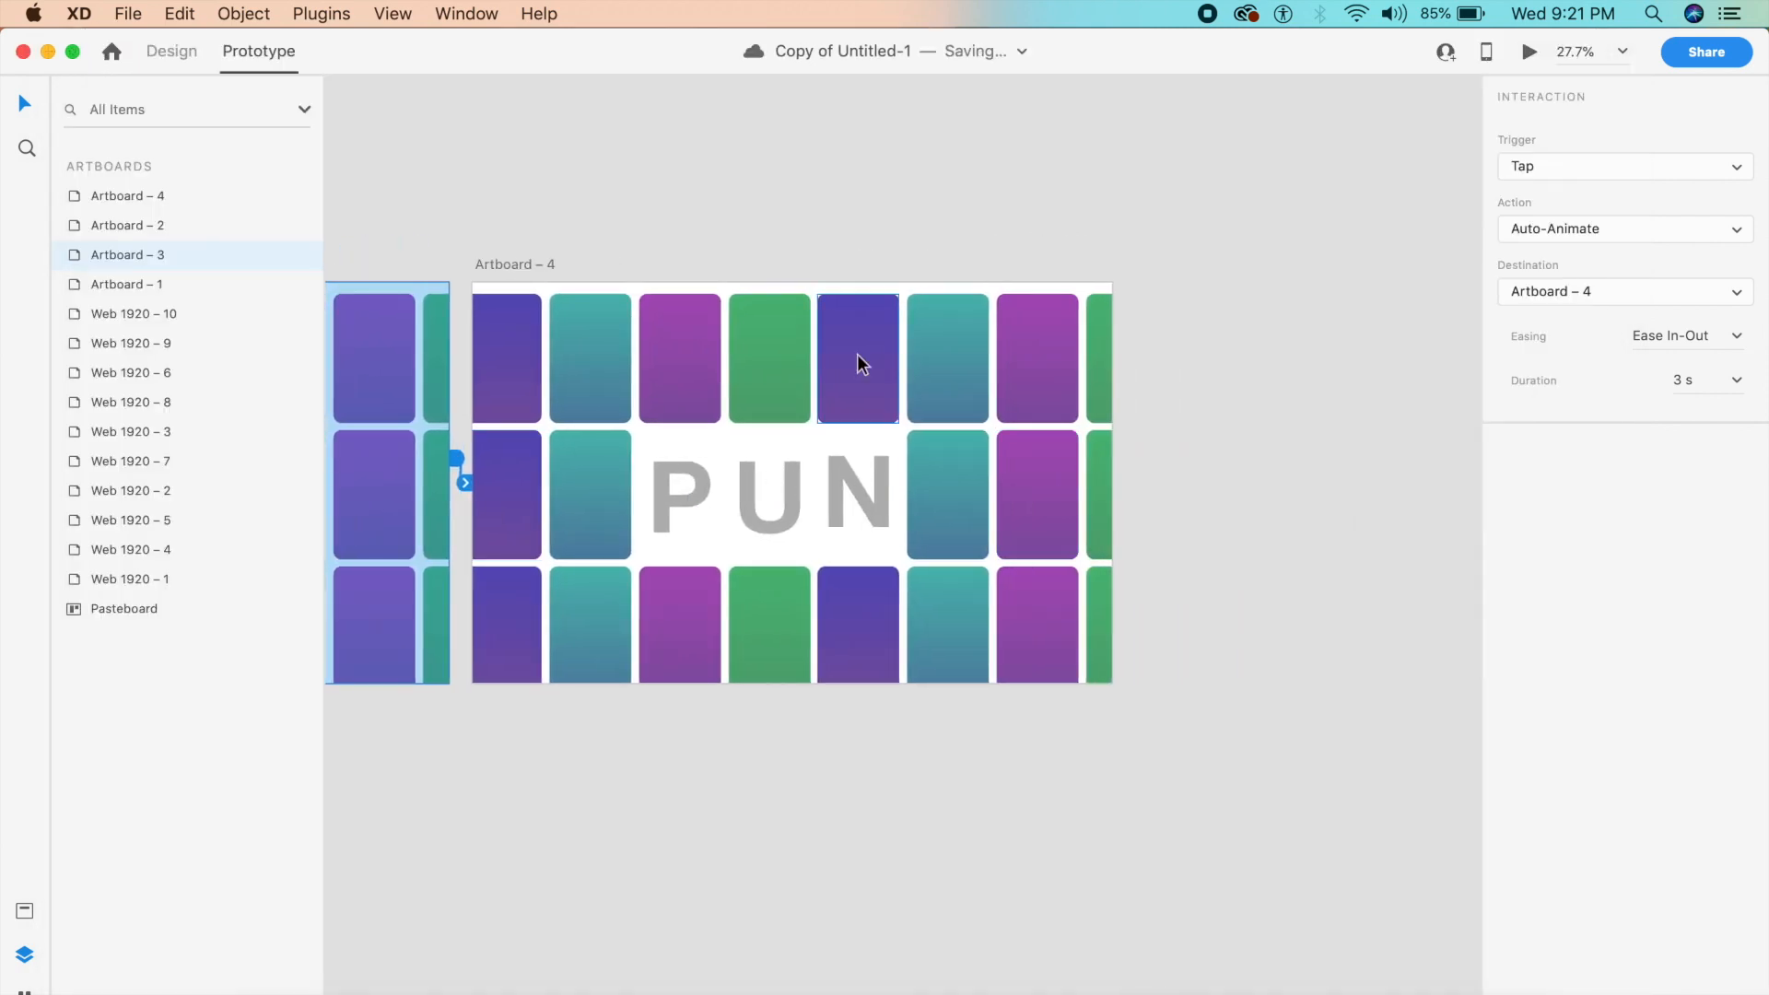